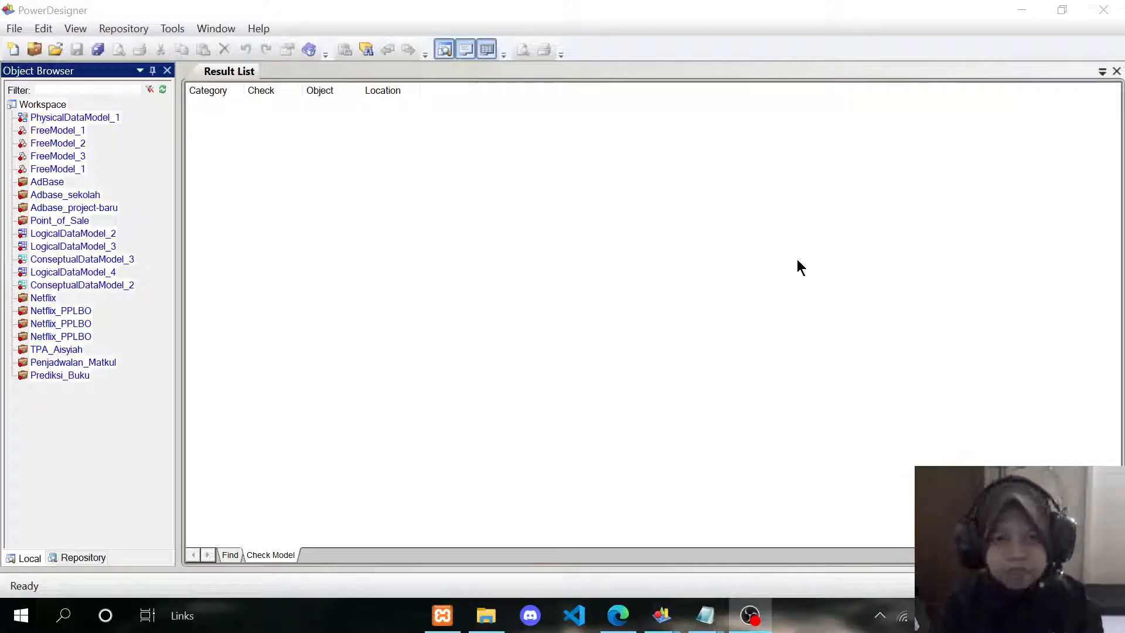
Step: Create a new empty project named AdministrasiSekolah in the default Documents location
click(16, 34)
click(41, 66)
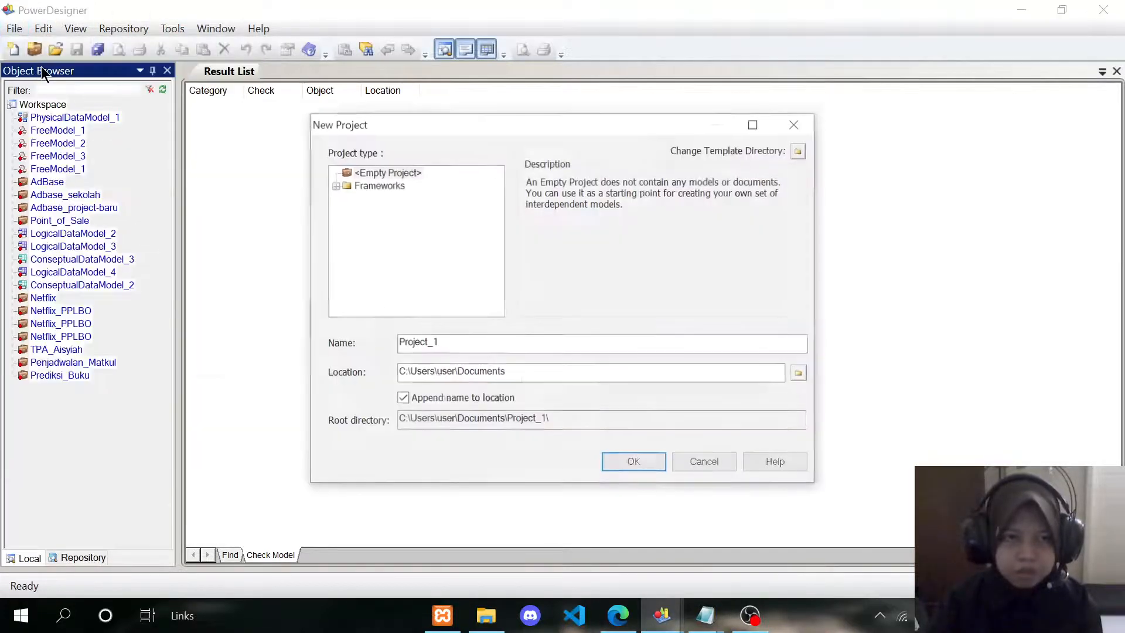
drag(460, 341, 354, 343)
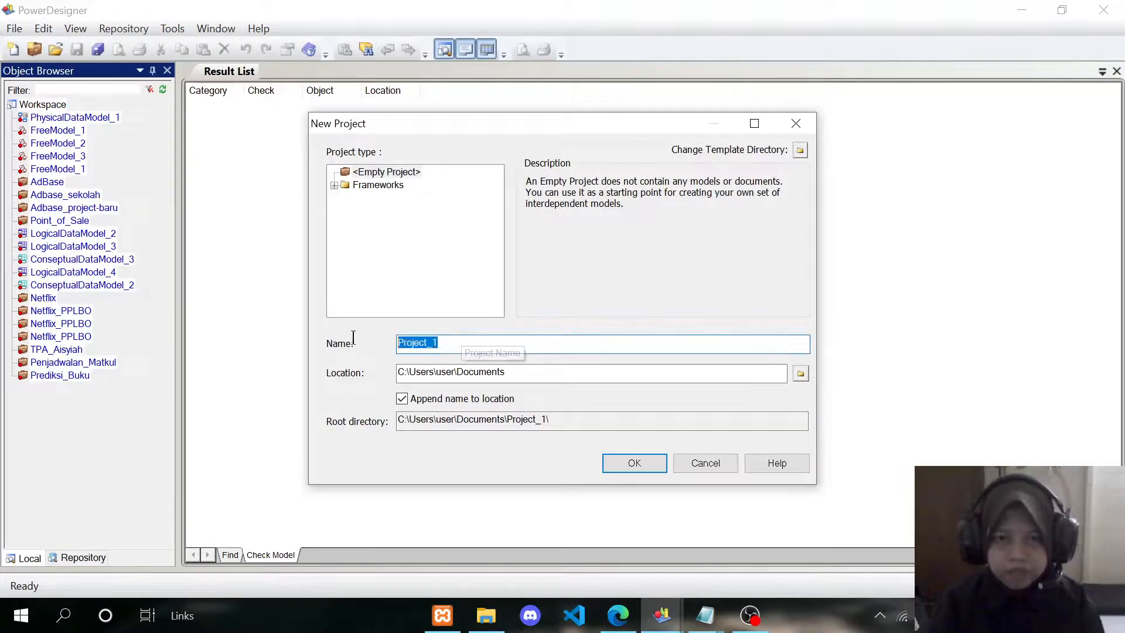
text(Ad)
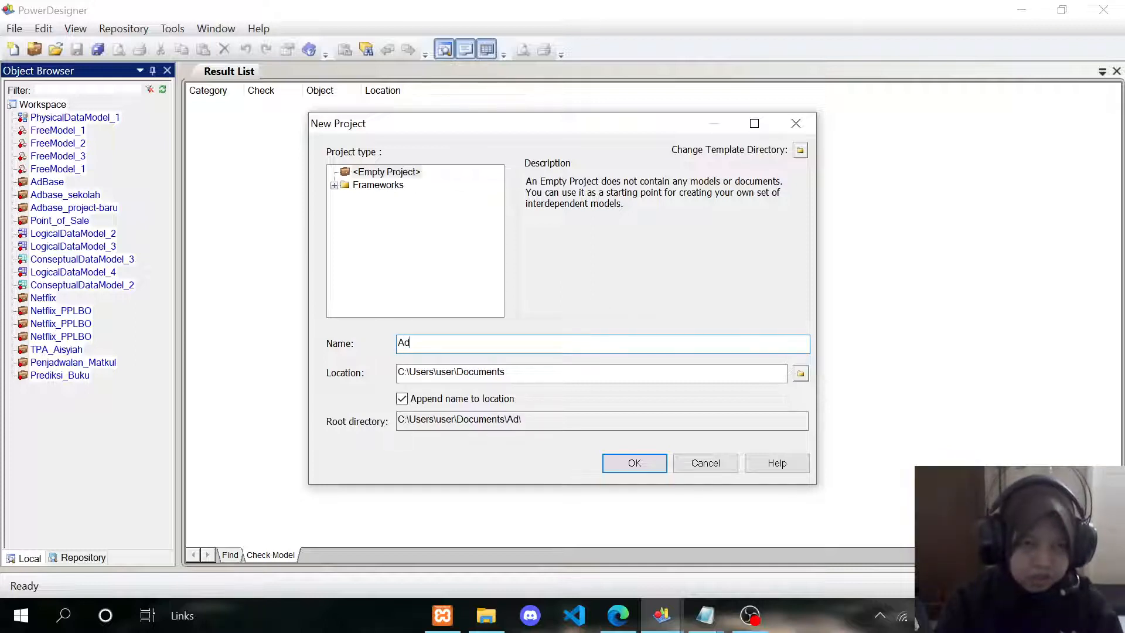
text(mini)
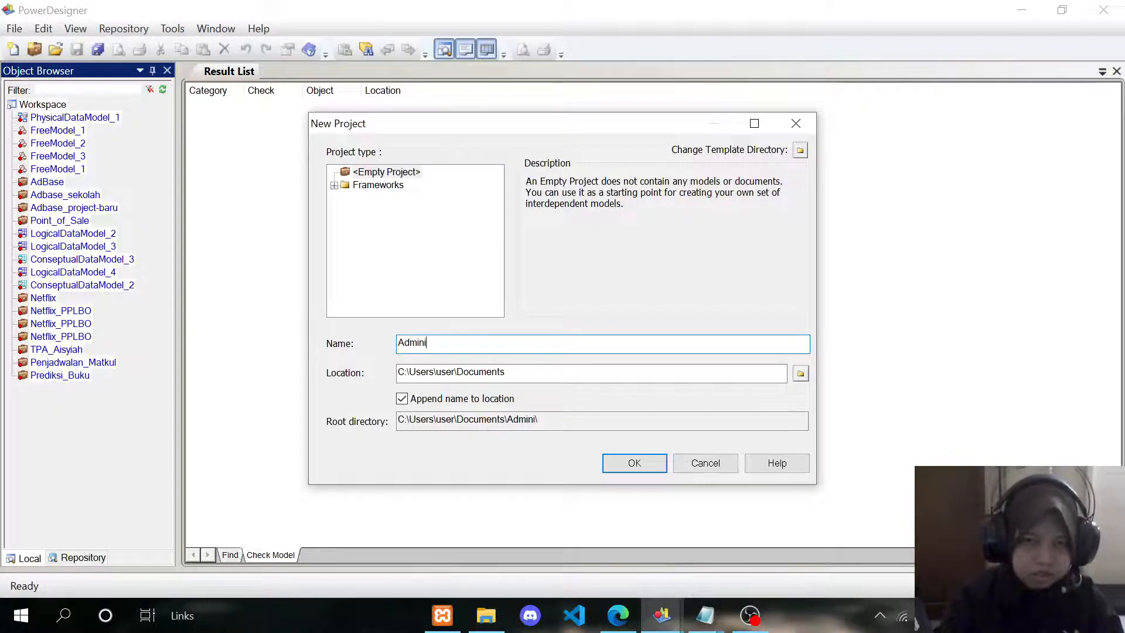
text(strasi)
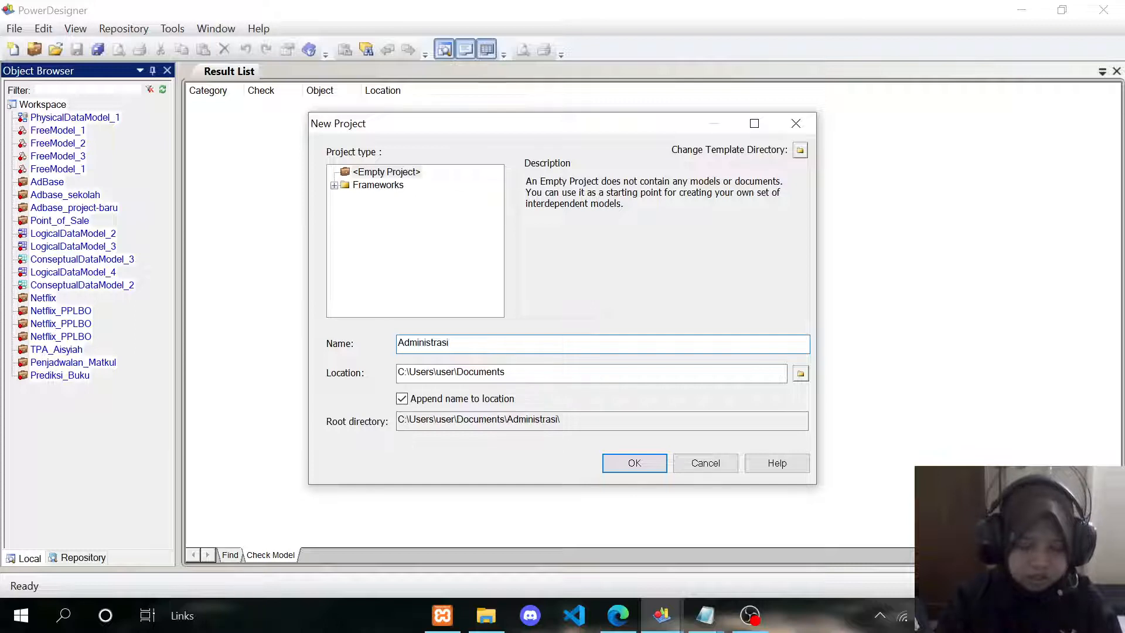
text(Sekolah)
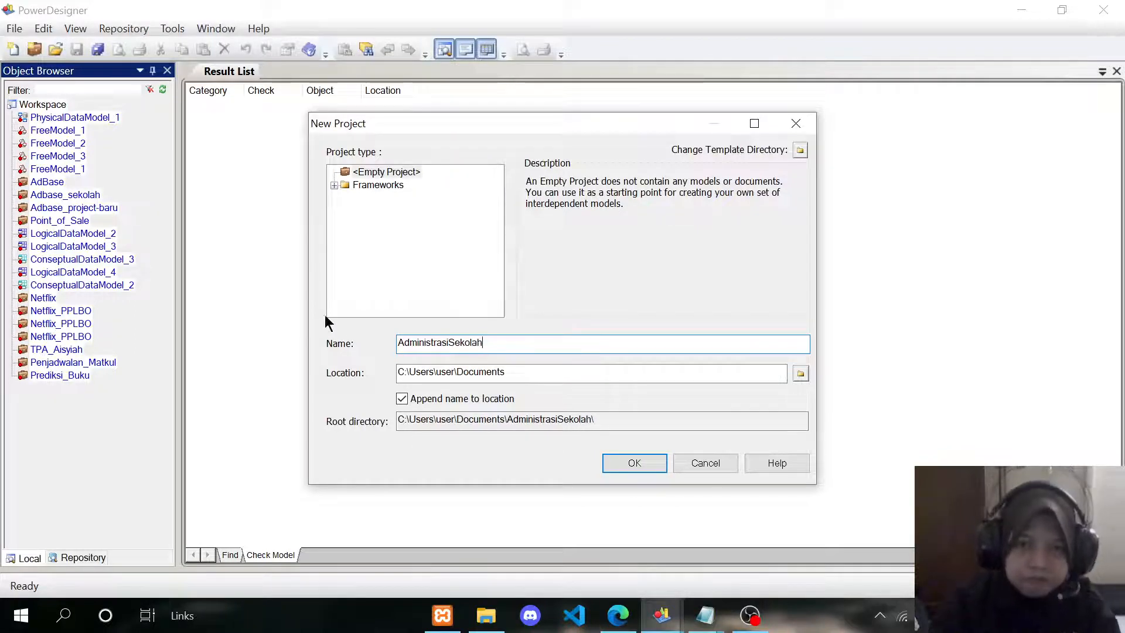
click(638, 463)
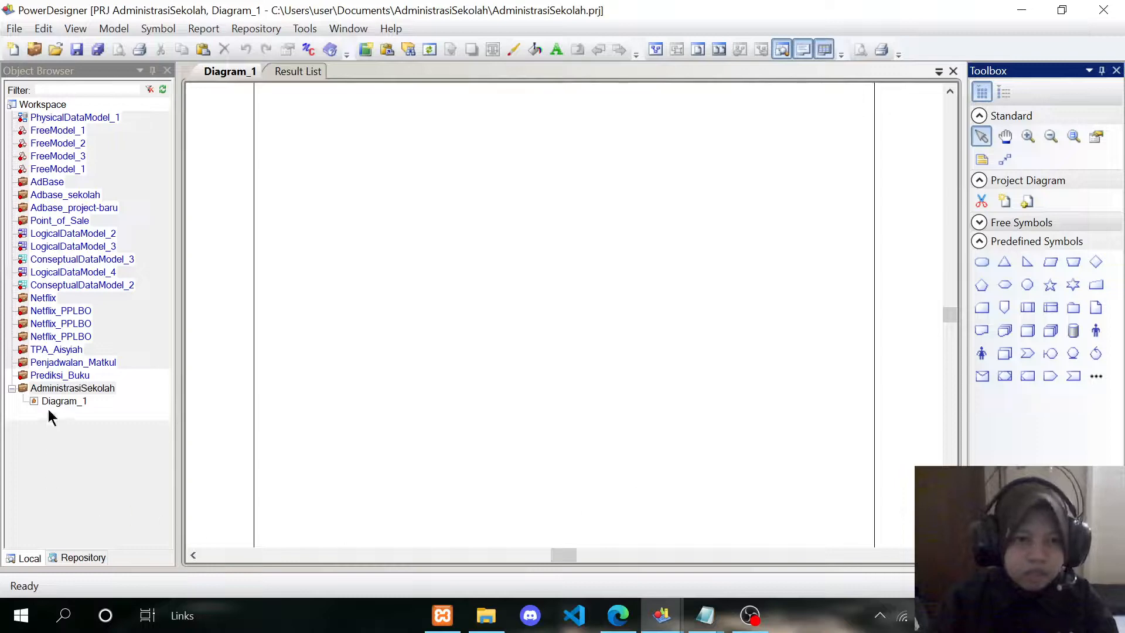
Step: Add a new Conceptual Data Model with a conceptual diagram to the AdministrasiSekolah project, accepting the default model name
right_click(63, 389)
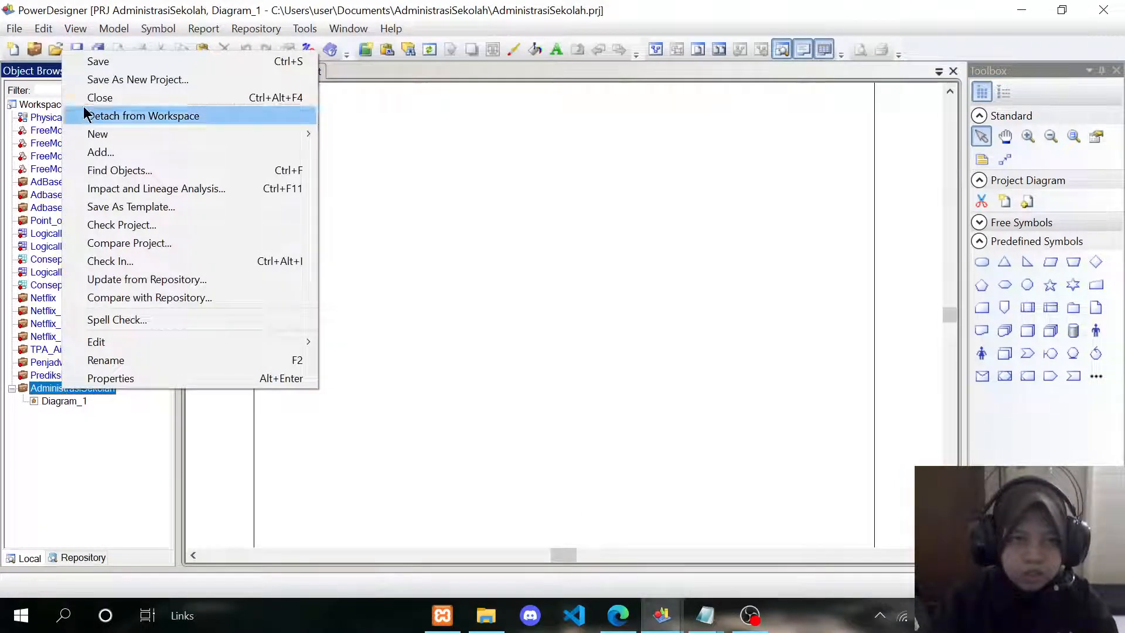
mouse_move(133, 135)
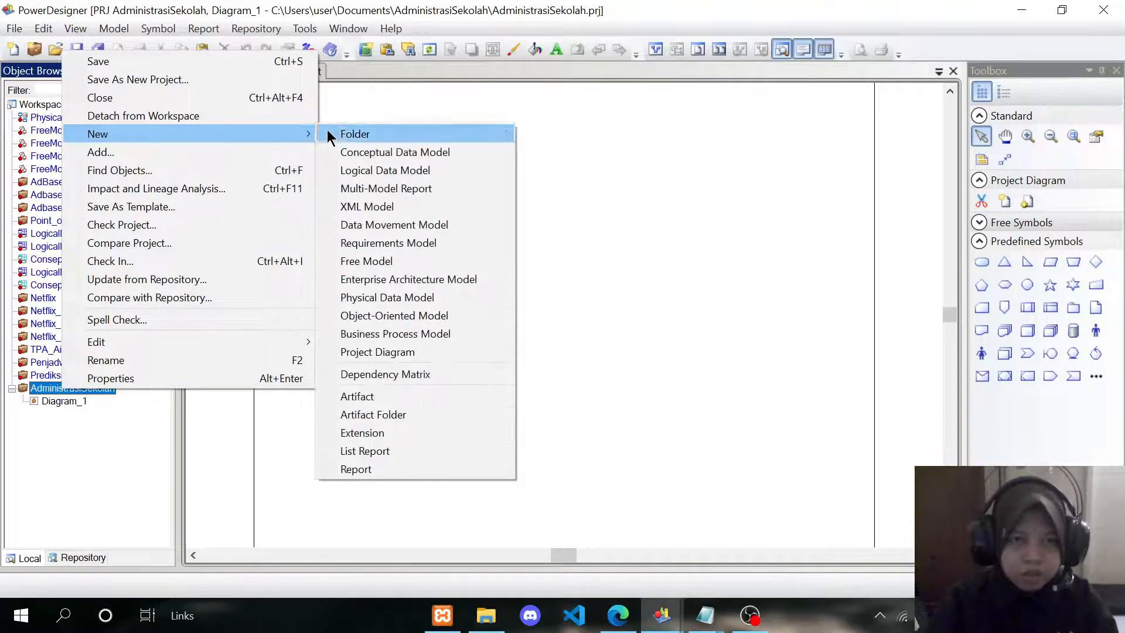
click(379, 154)
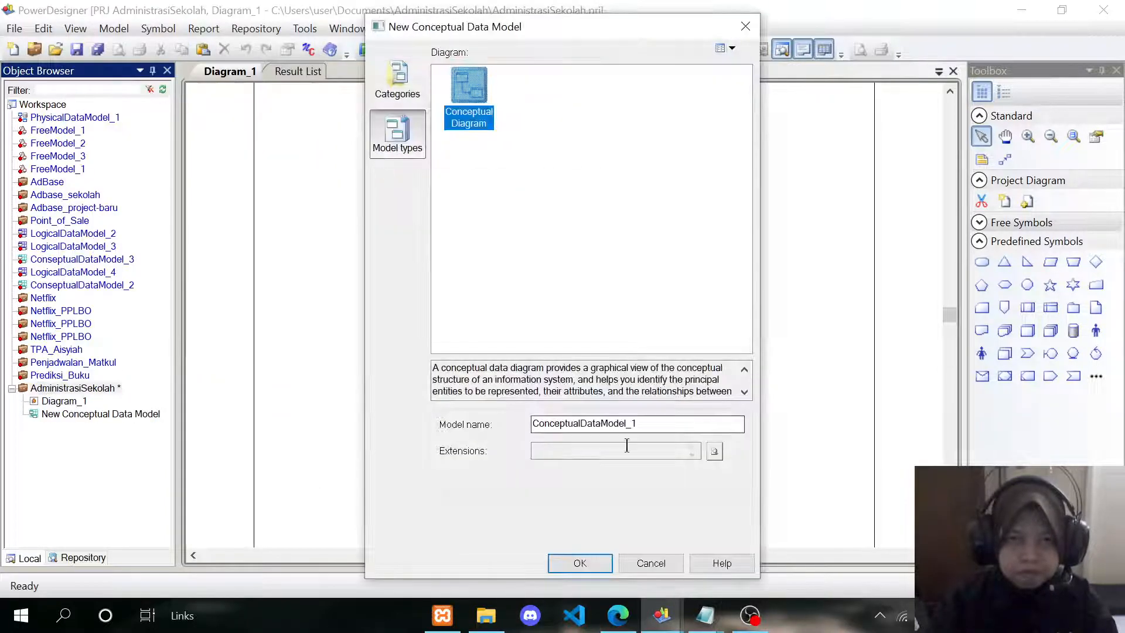
click(583, 564)
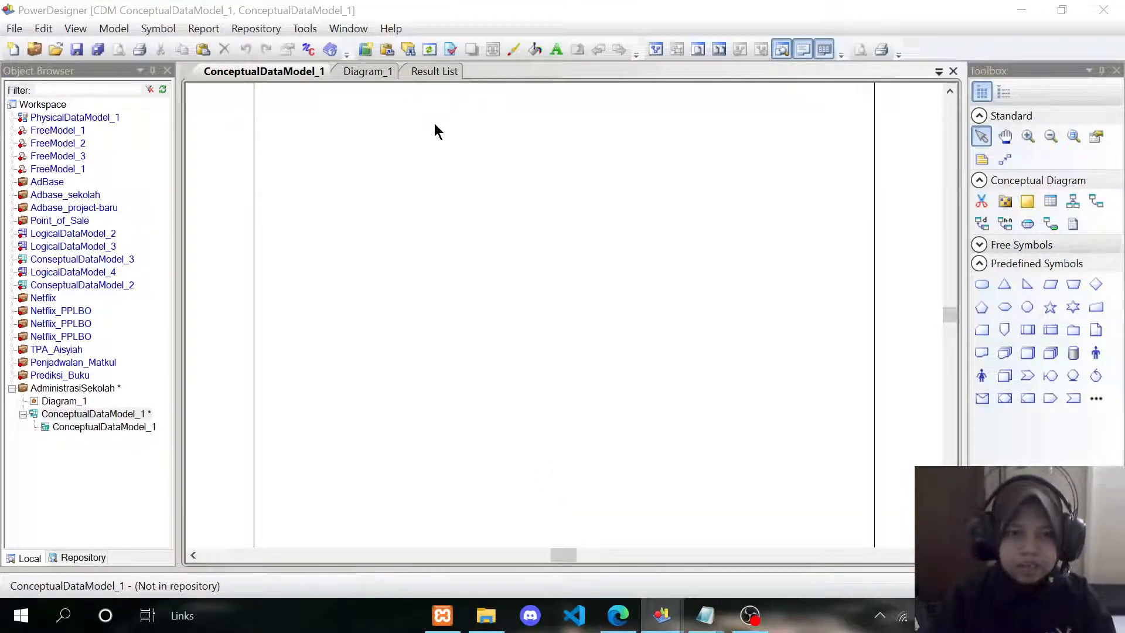
Step: Place seven entities on the conceptual diagram, three in an upper row and four in a row below
click(1049, 201)
click(372, 183)
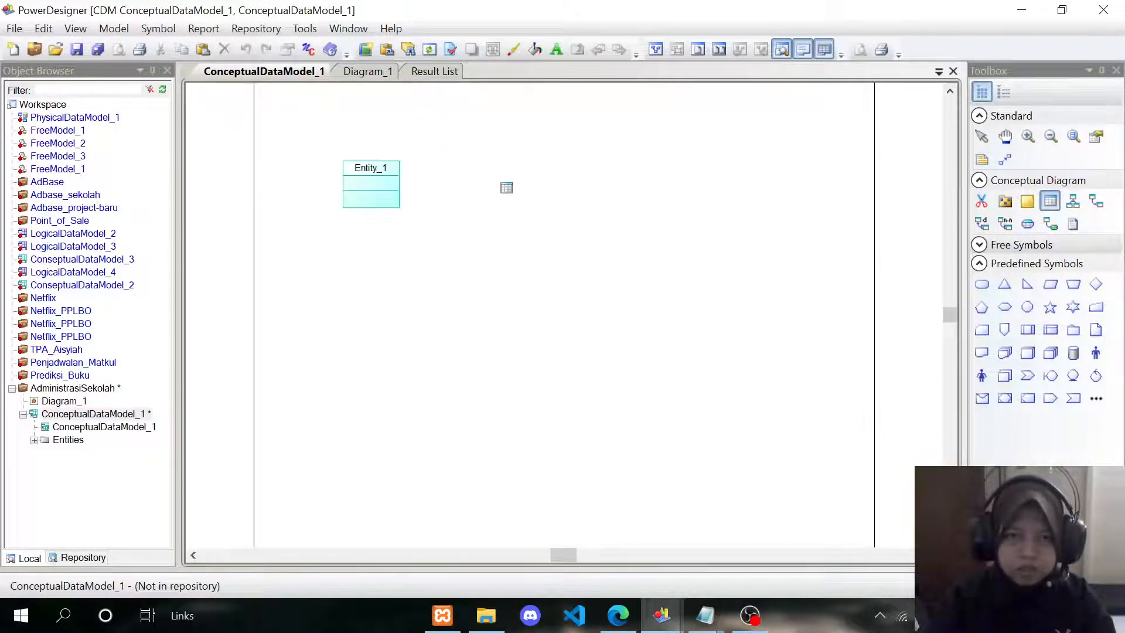
click(506, 187)
click(643, 191)
click(375, 326)
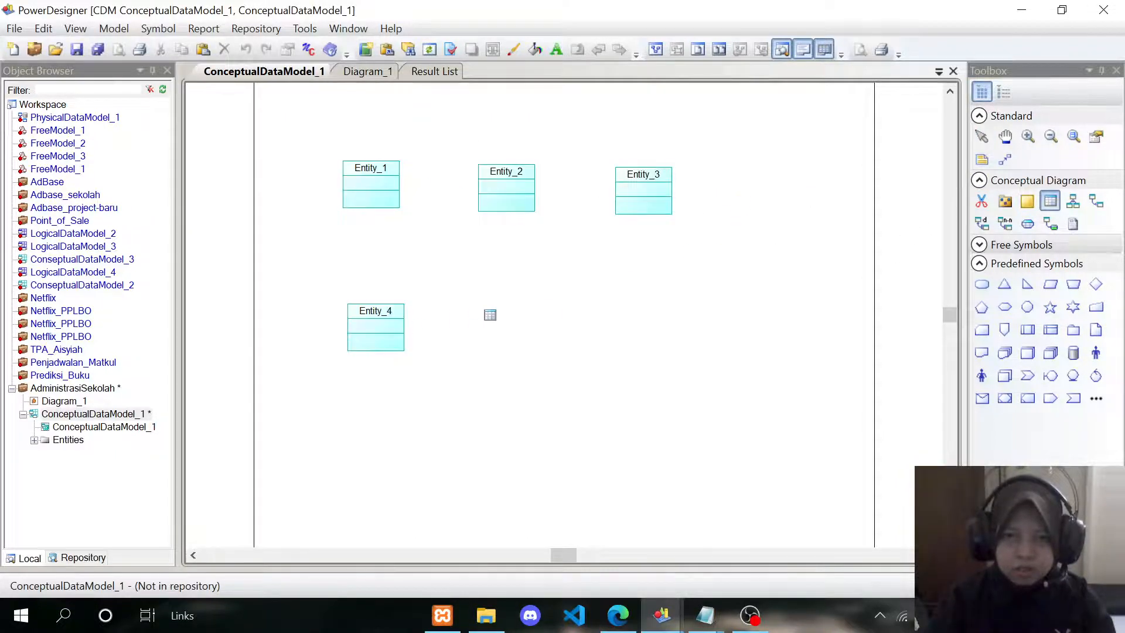
click(496, 315)
click(645, 320)
click(743, 332)
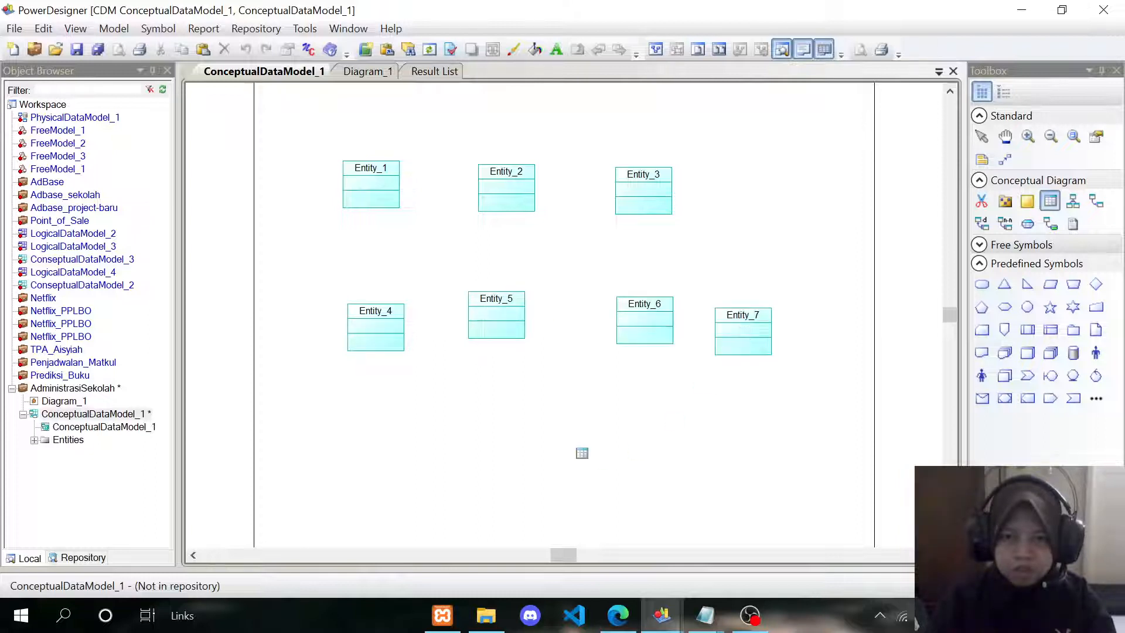
right_click(582, 451)
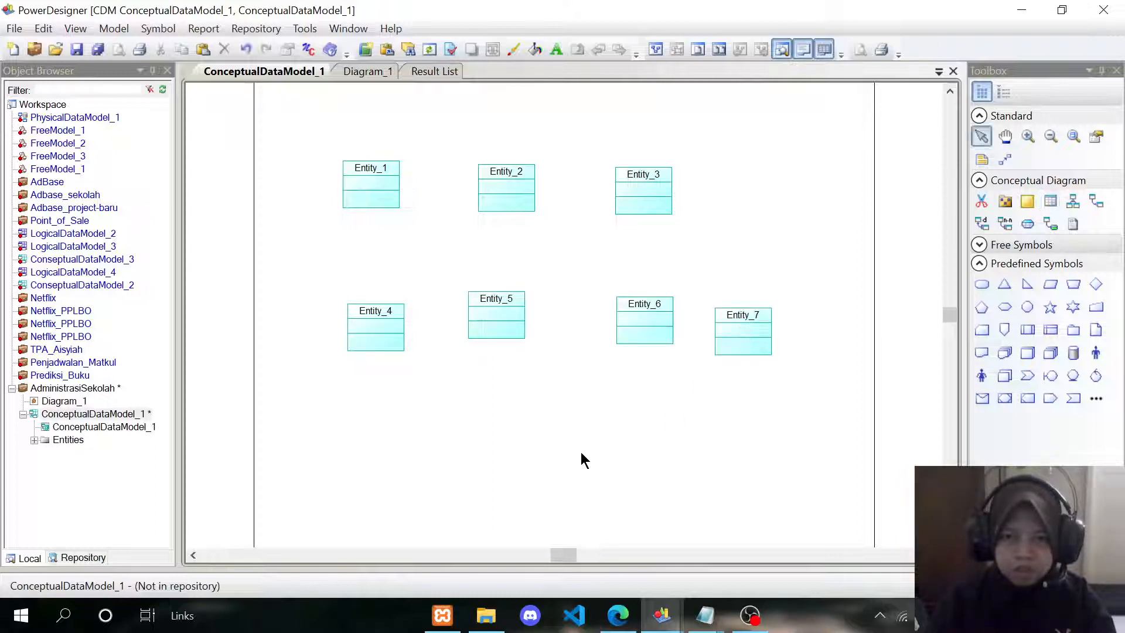
Step: Rename the first entity in the upper row as Guru
double_click(381, 170)
click(450, 181)
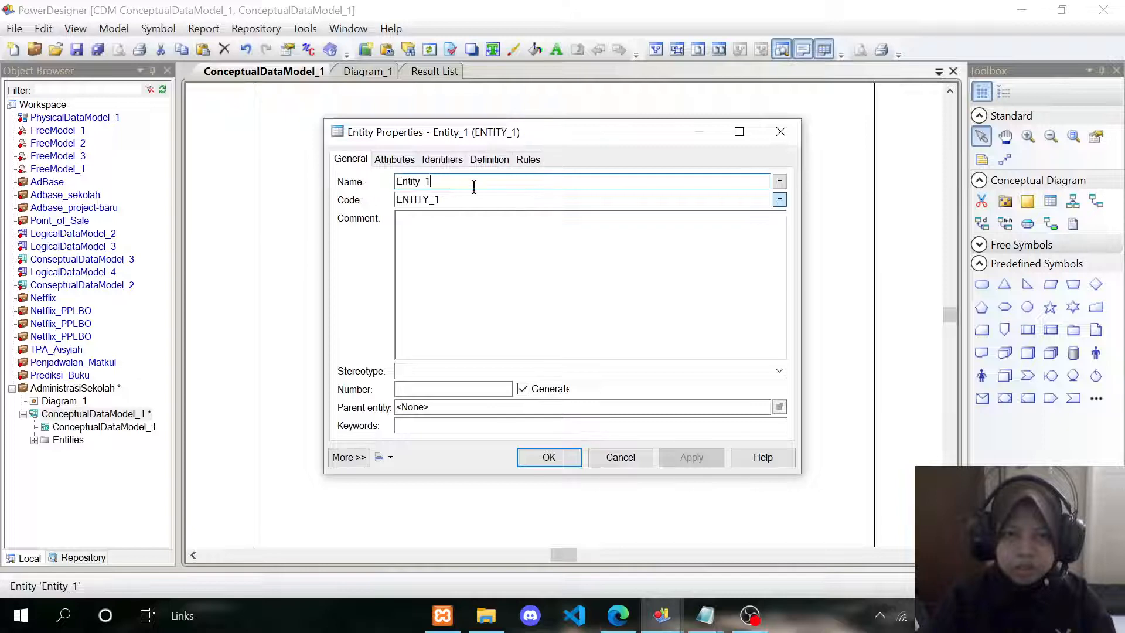
double_click(438, 181)
text(Guru)
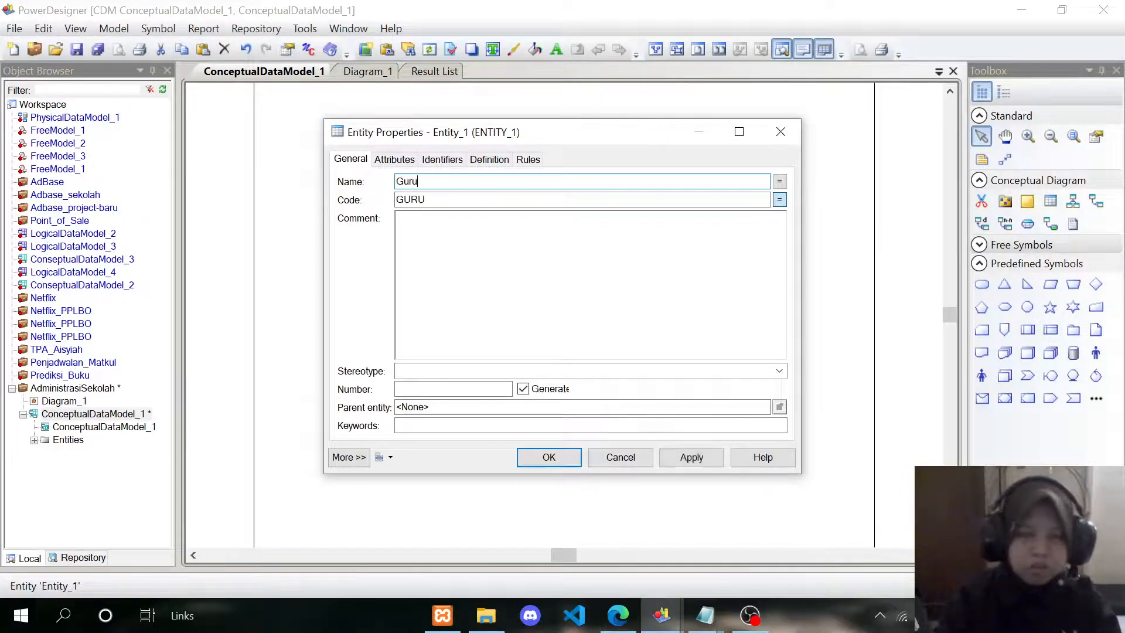
click(548, 458)
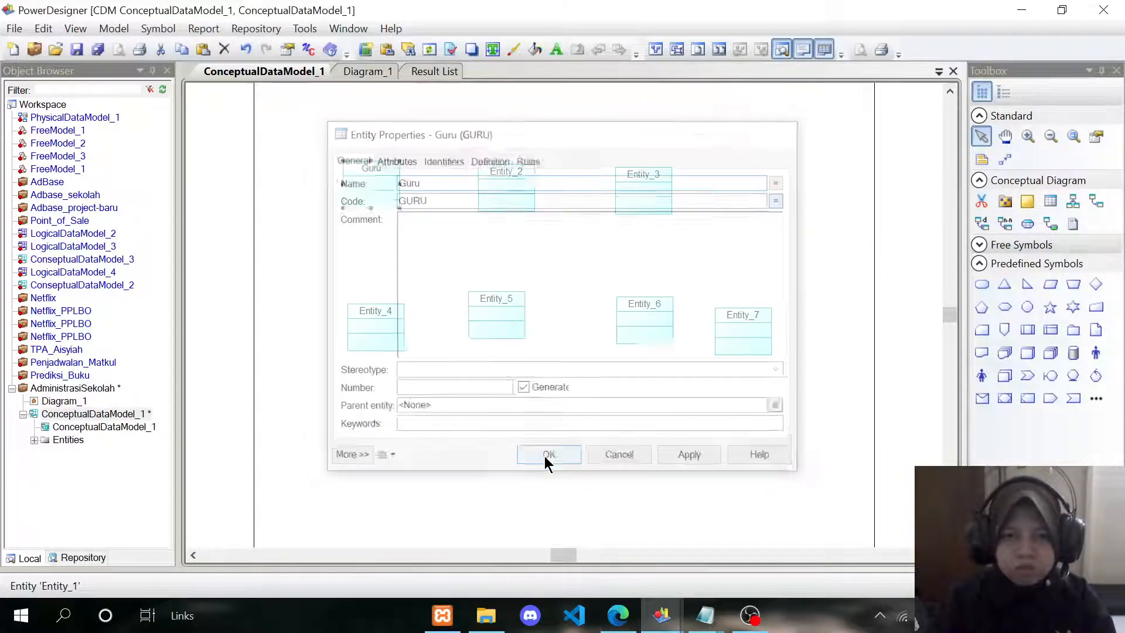
Step: Rename the second entity in the upper row as Siswa and the third as Kelas
double_click(520, 179)
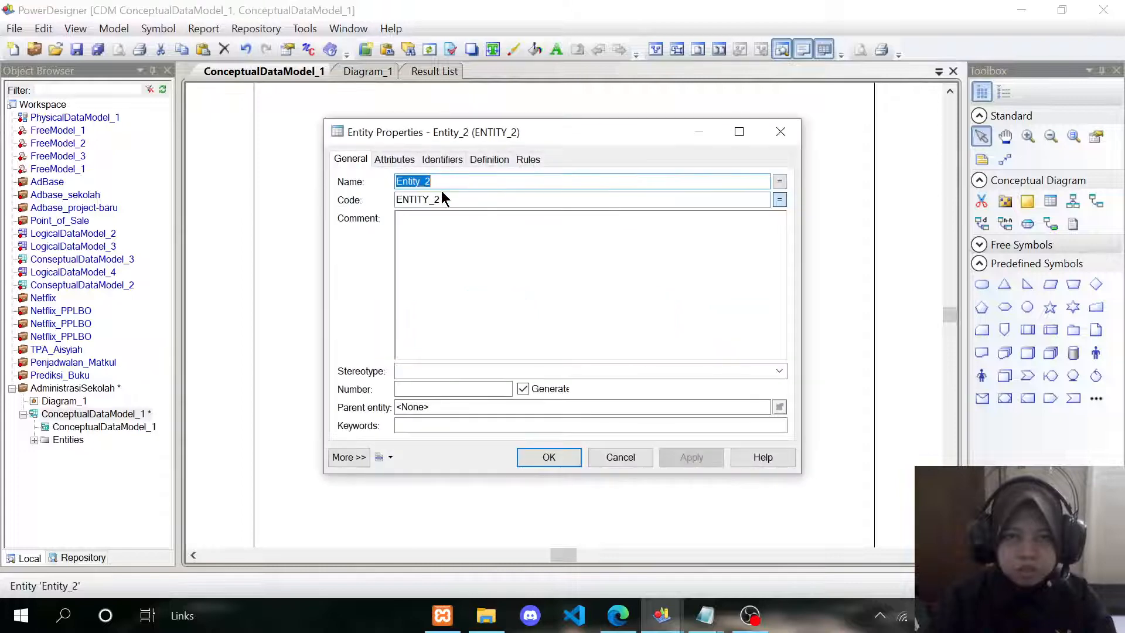
text(Sisw)
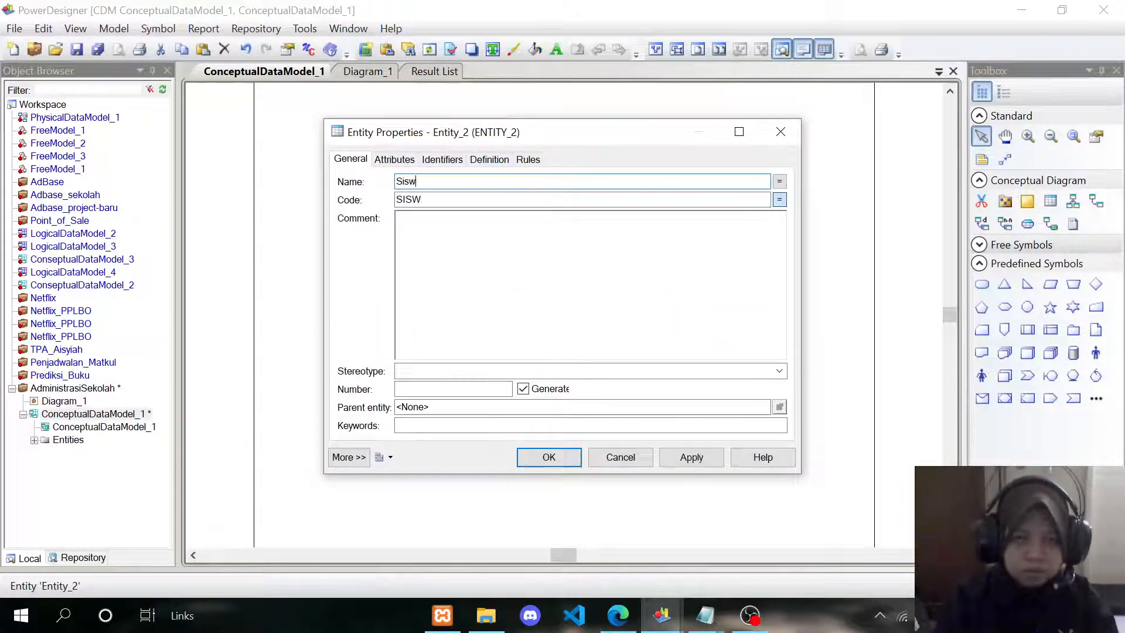
text(a)
click(533, 457)
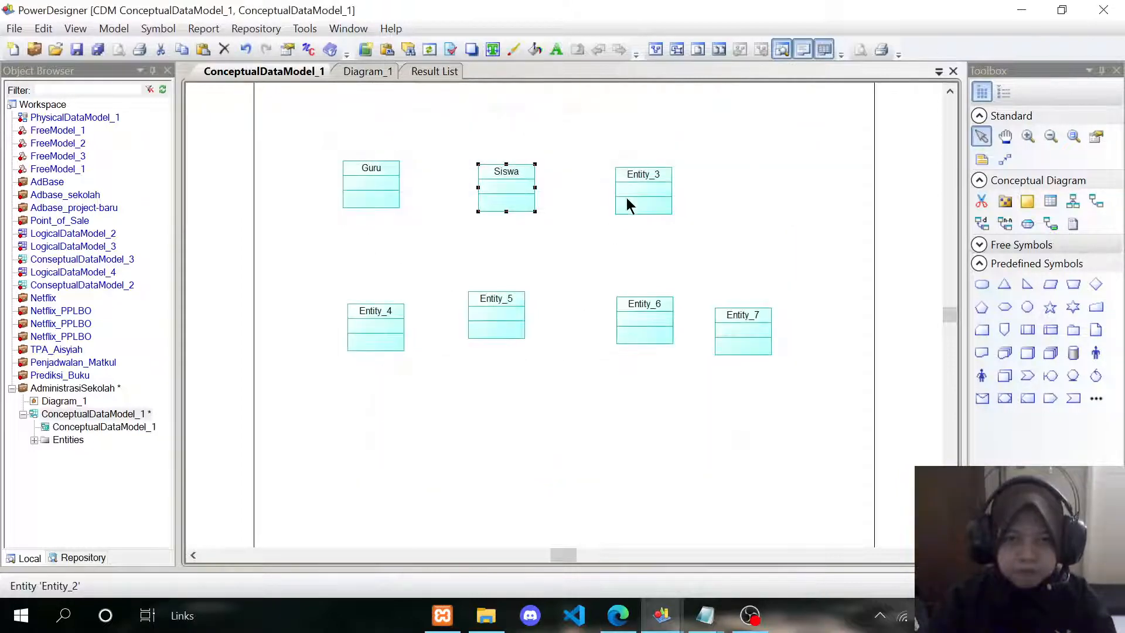
click(652, 179)
double_click(652, 179)
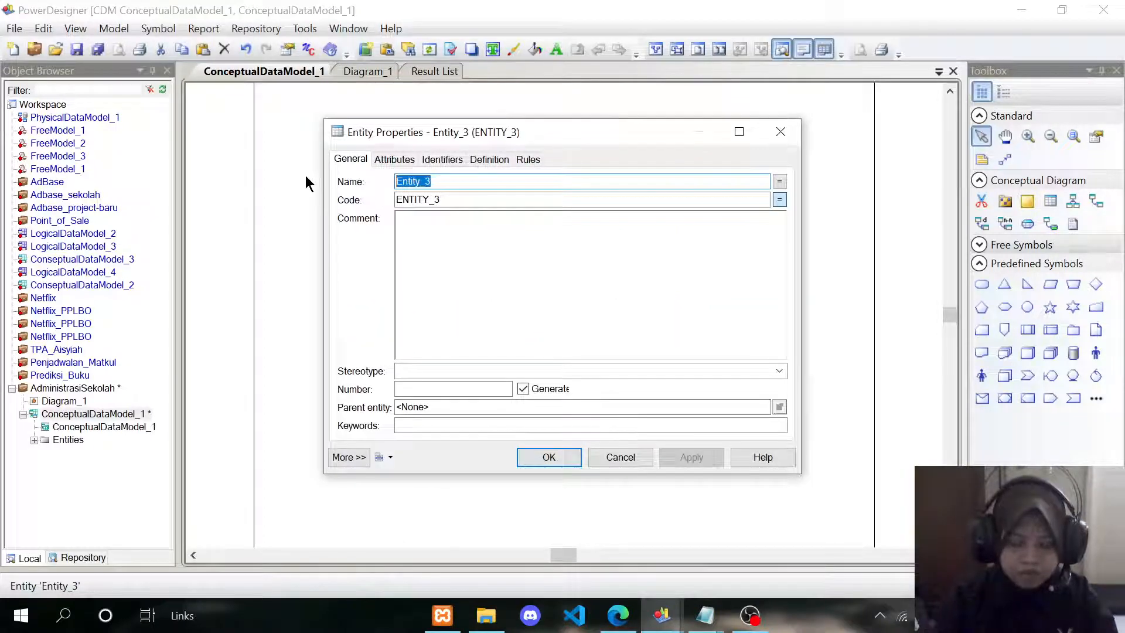
text(Kelas)
click(546, 459)
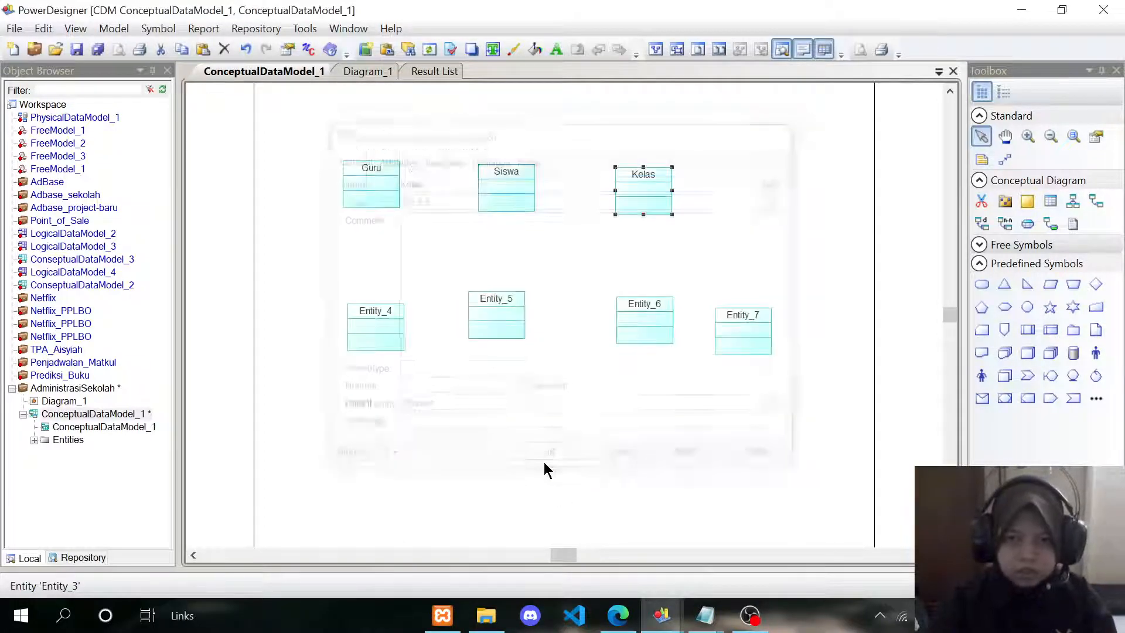
Step: Rename the first entity in the lower row as Mapel and the second as SPP
double_click(363, 319)
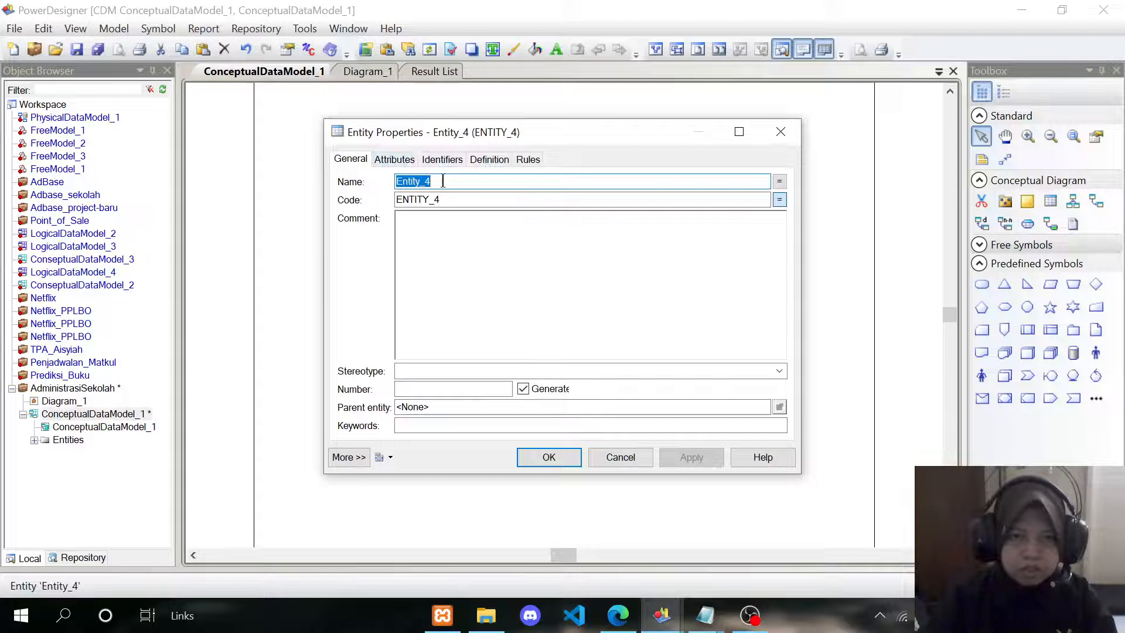
text(Mapel)
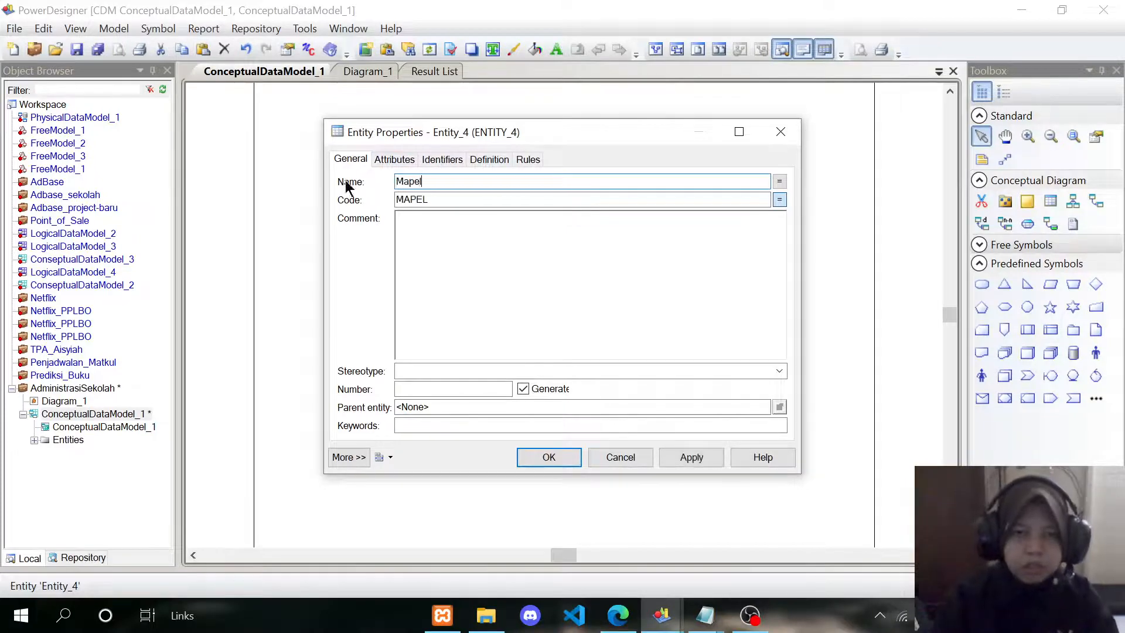
click(549, 457)
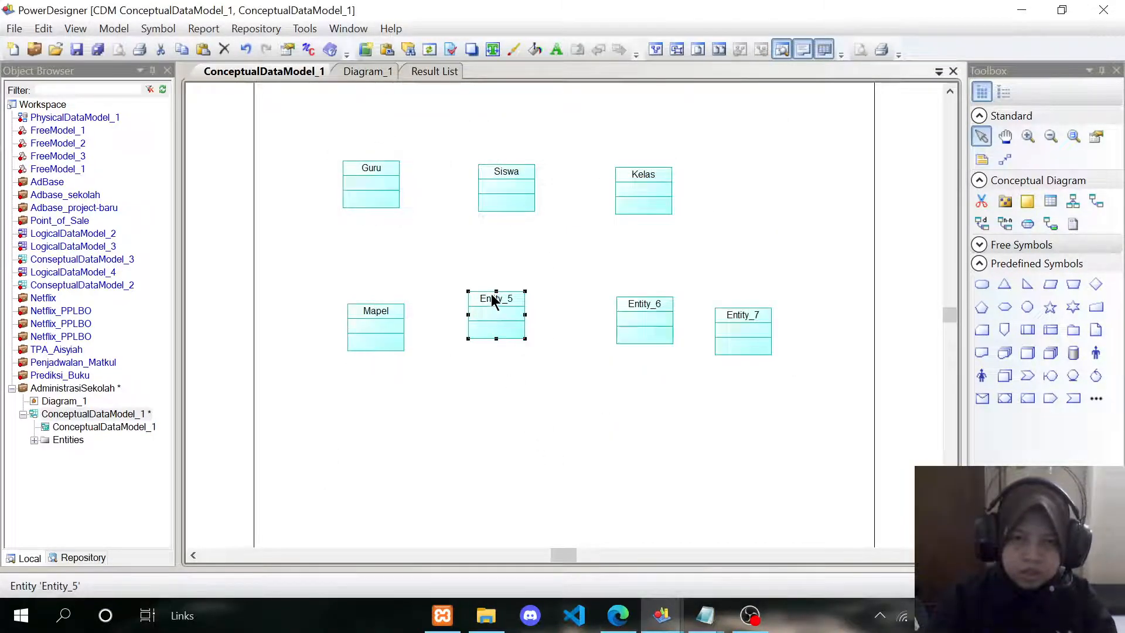
double_click(492, 300)
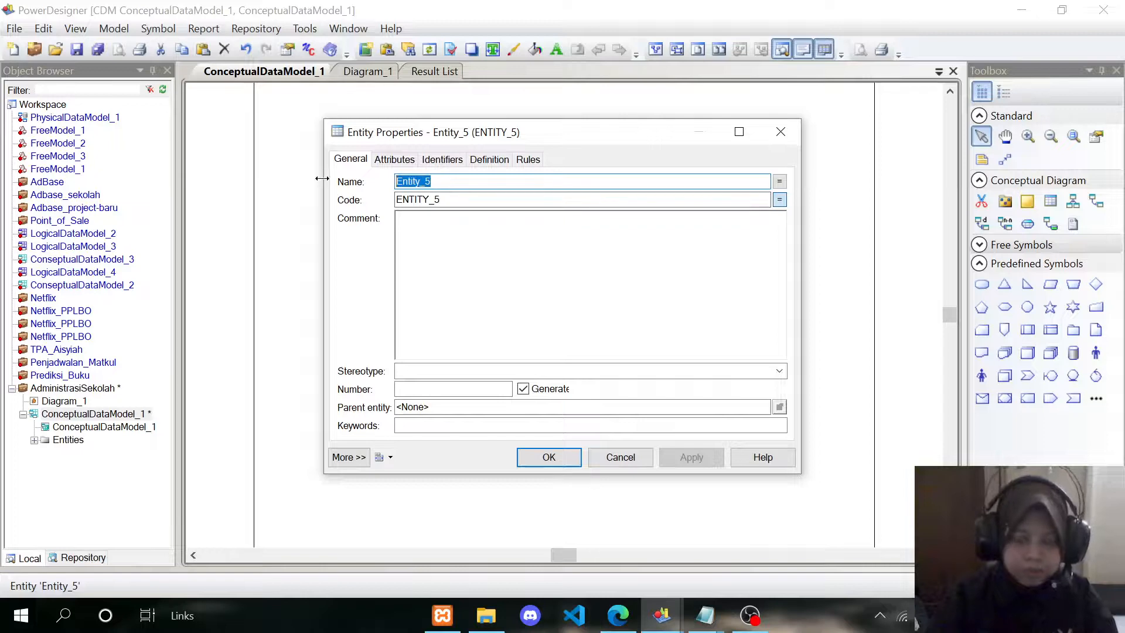
text(SPP)
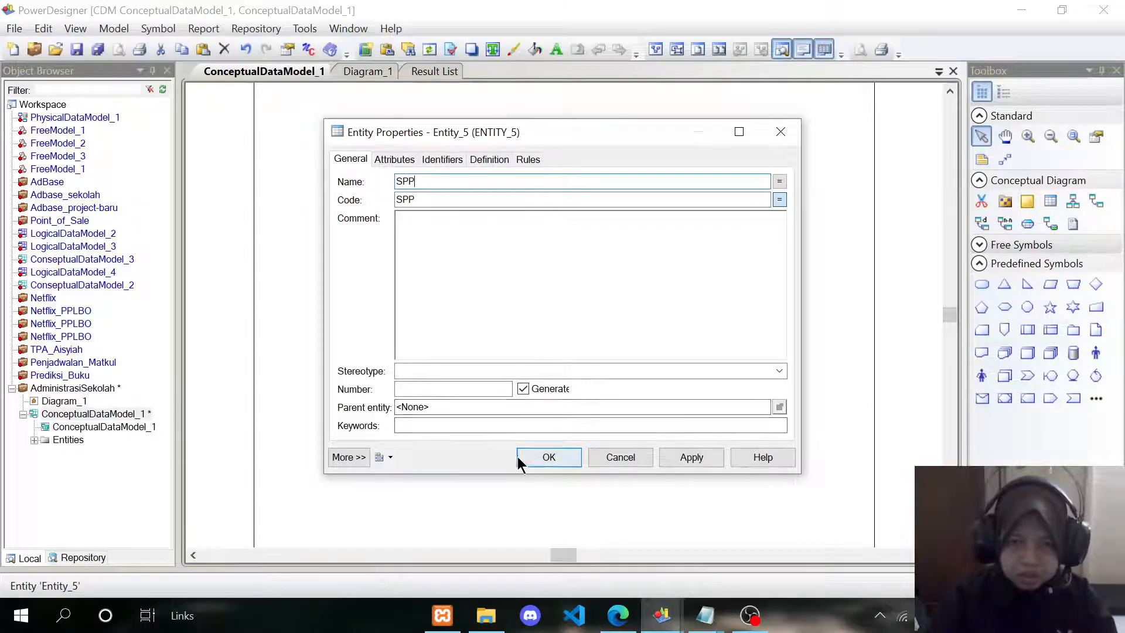
click(549, 456)
Step: Rename the third entity in the lower row as Golongan and the fourth as Gaji_Bulanan
double_click(640, 302)
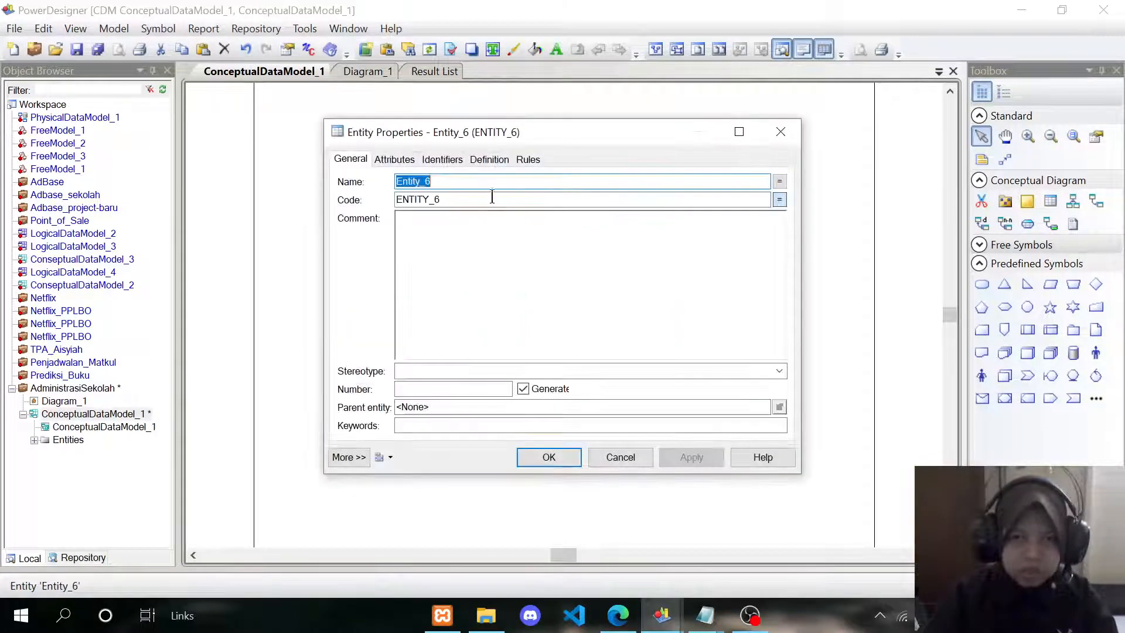
text(Go)
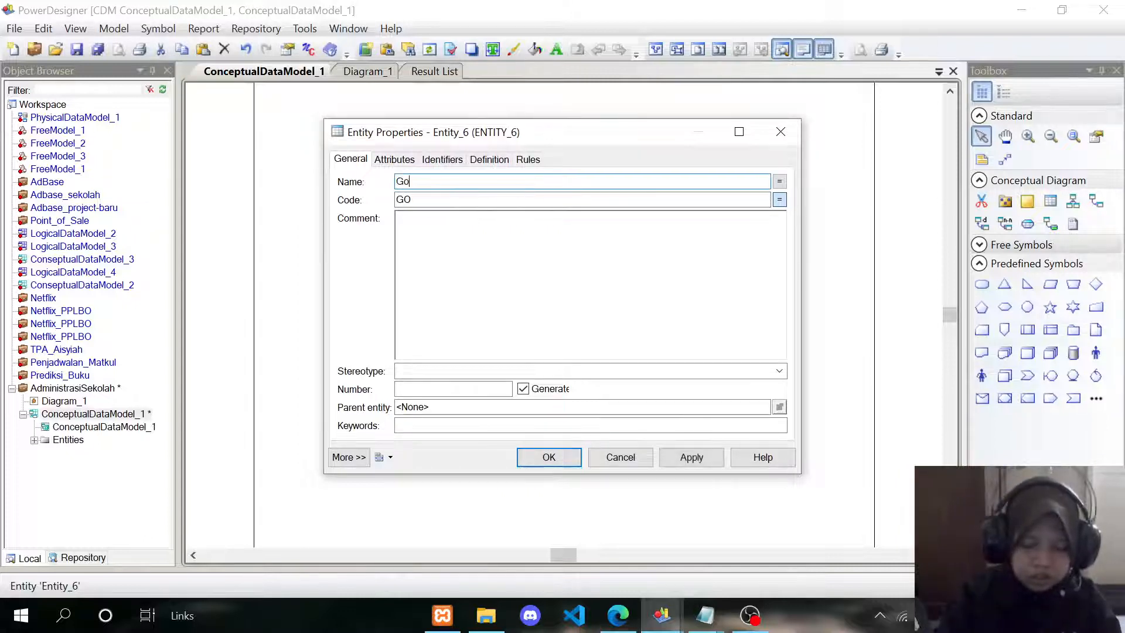
text(longan)
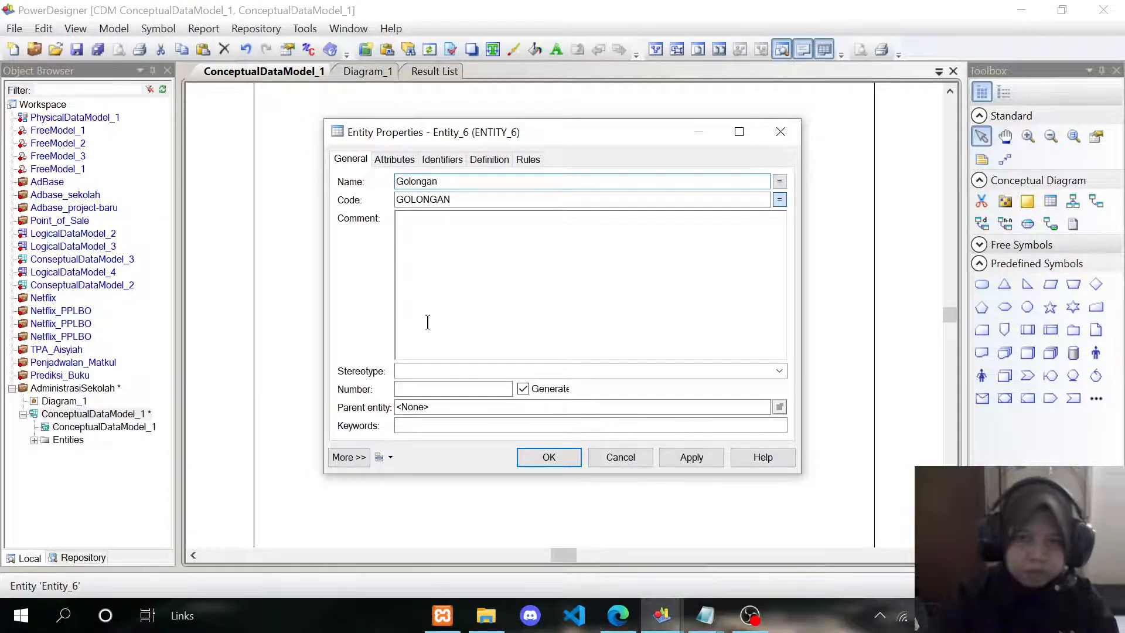
click(564, 462)
double_click(743, 325)
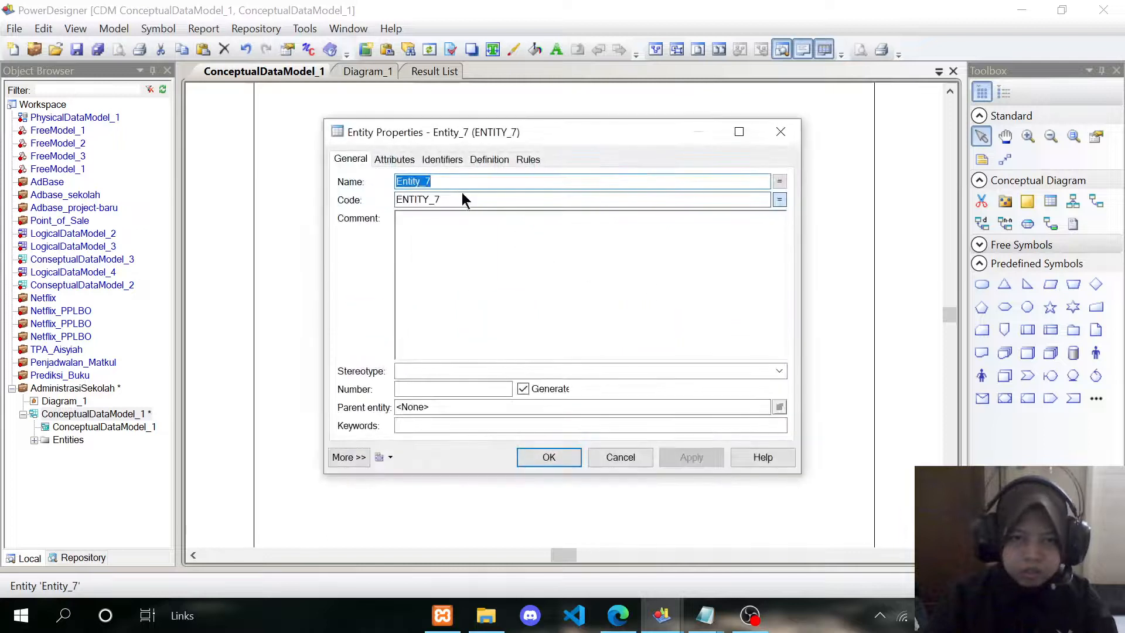
text(Gaji)
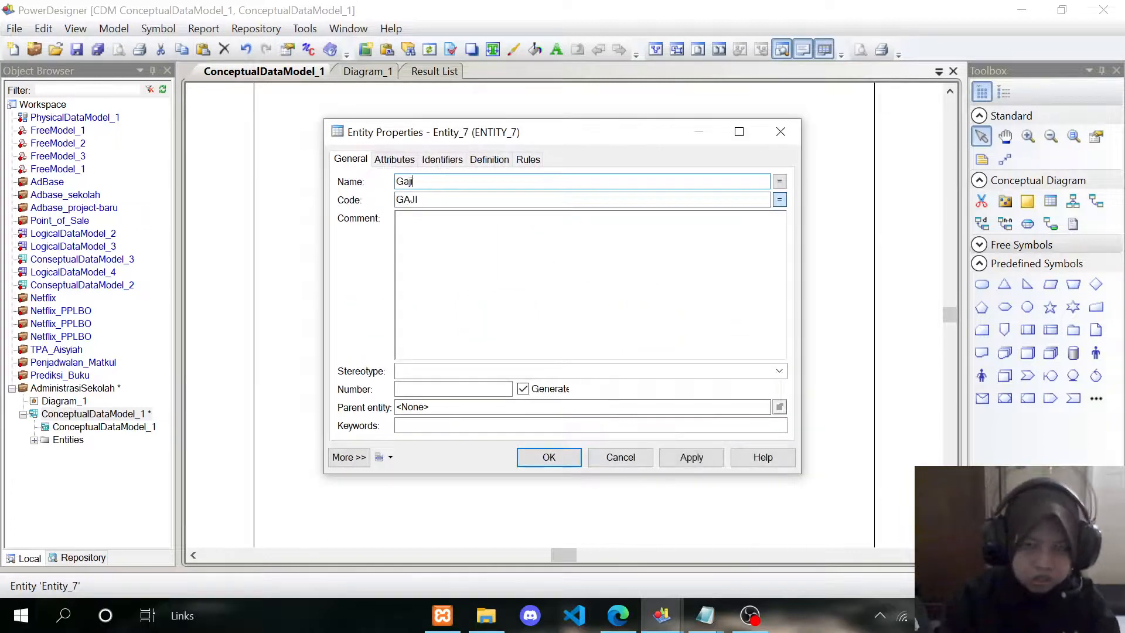
text(_Bulanan)
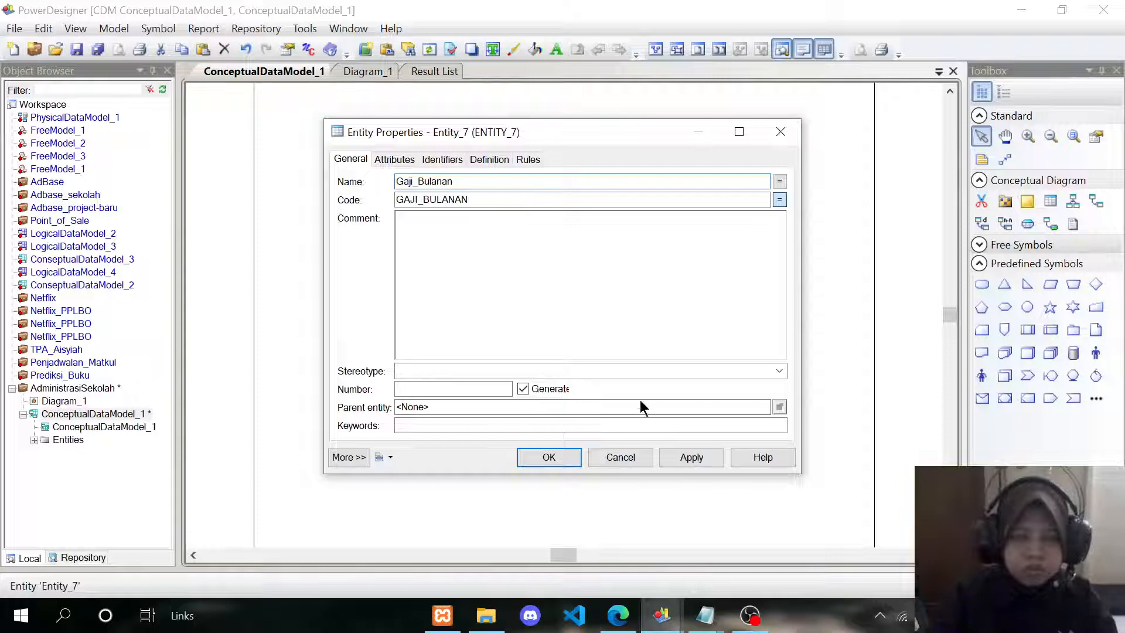
click(554, 460)
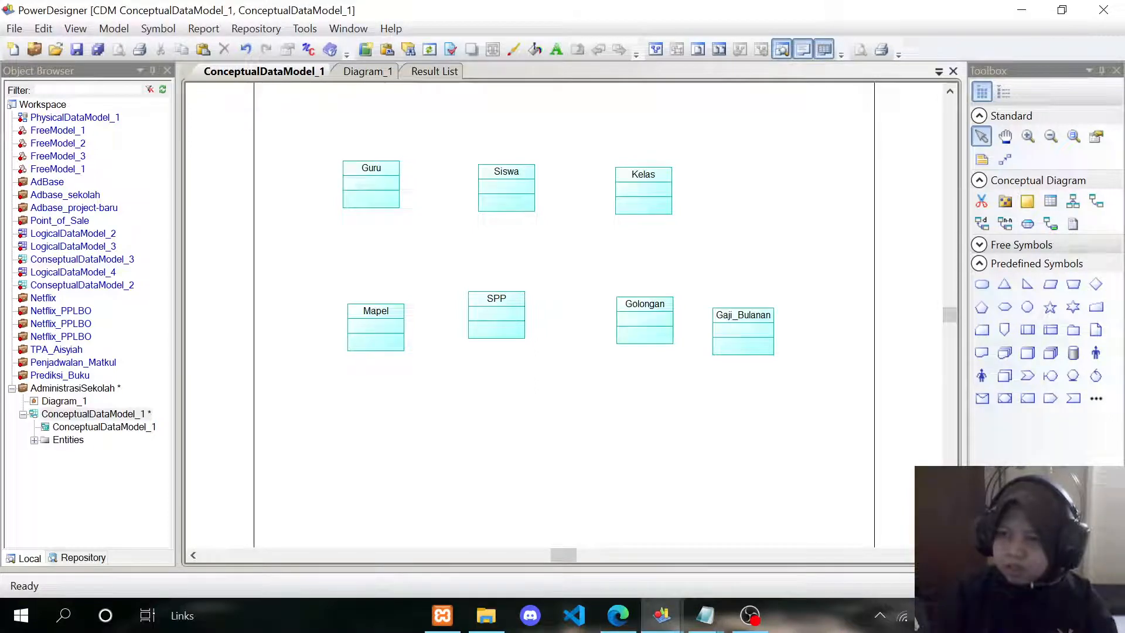
Step: Add an id_guru attribute to the Guru entity with data type Integer and mark it as the primary identifier
double_click(377, 194)
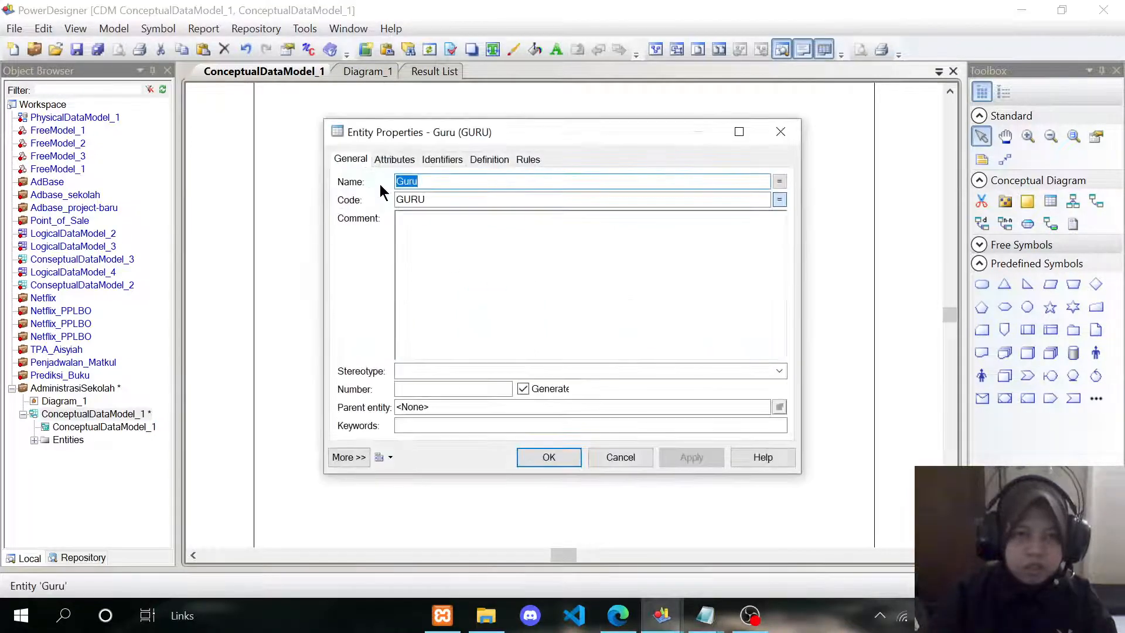
click(380, 159)
click(389, 218)
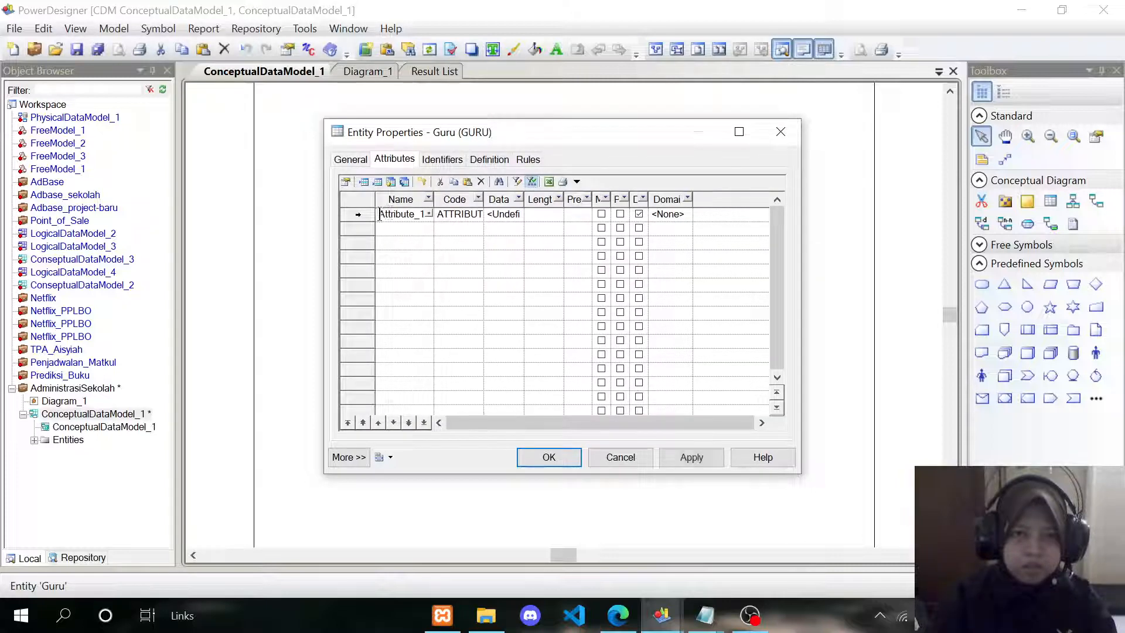
text(id_)
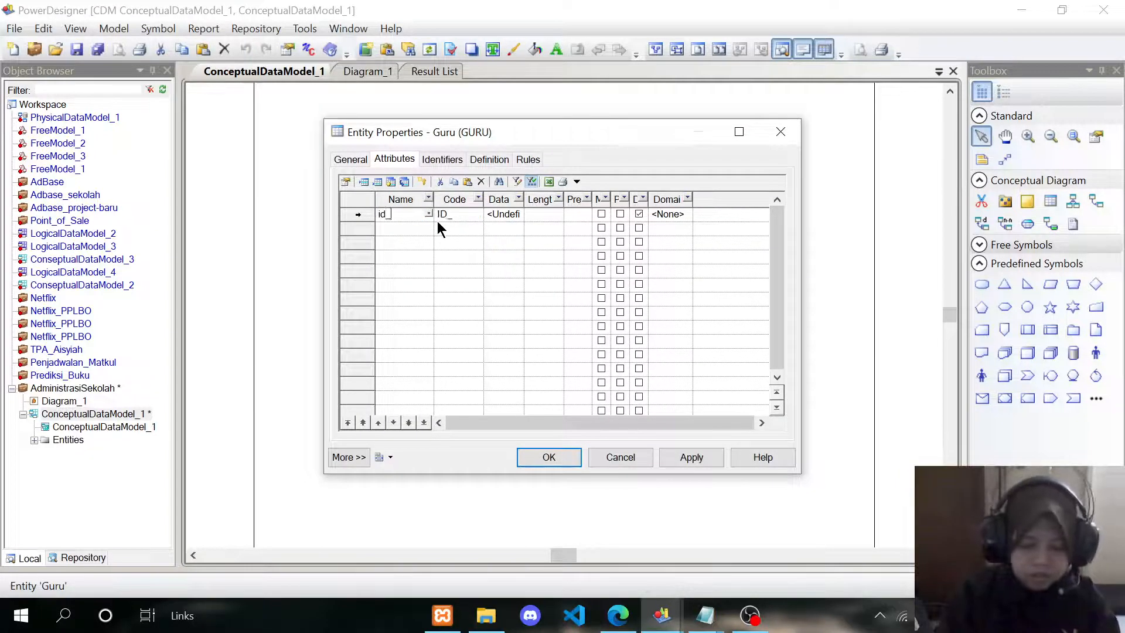
text(guru)
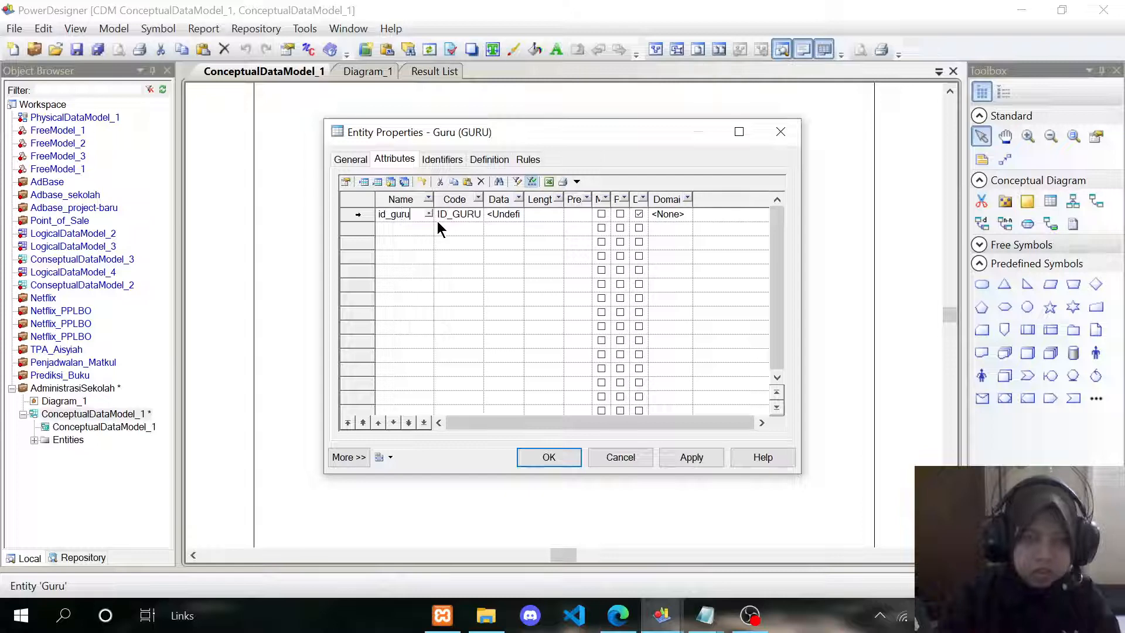
click(515, 212)
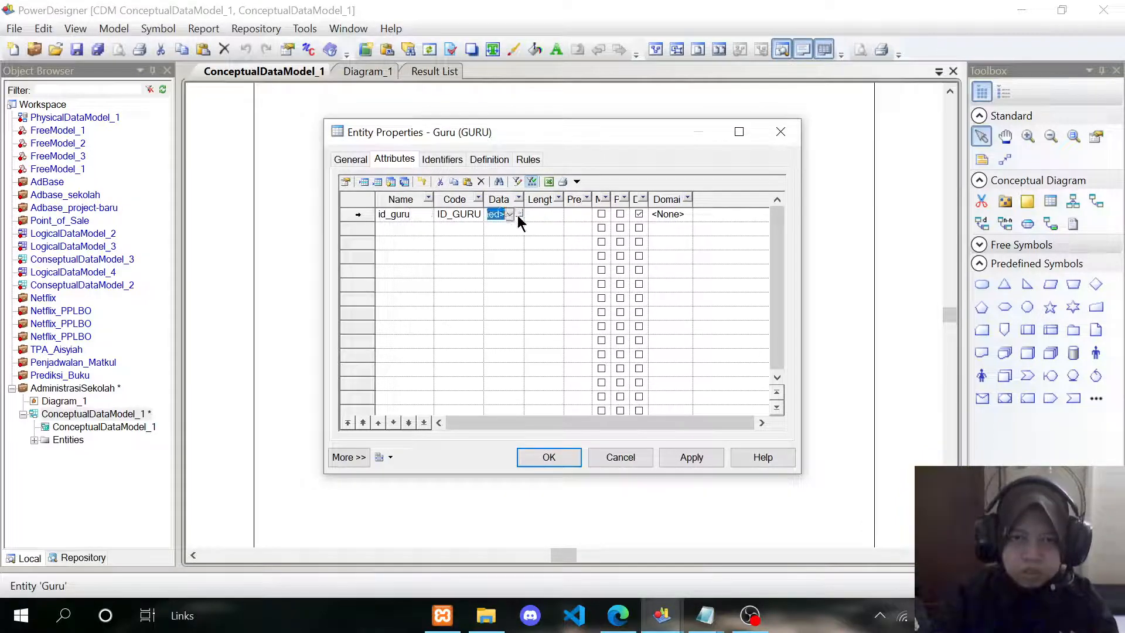
click(519, 214)
click(392, 180)
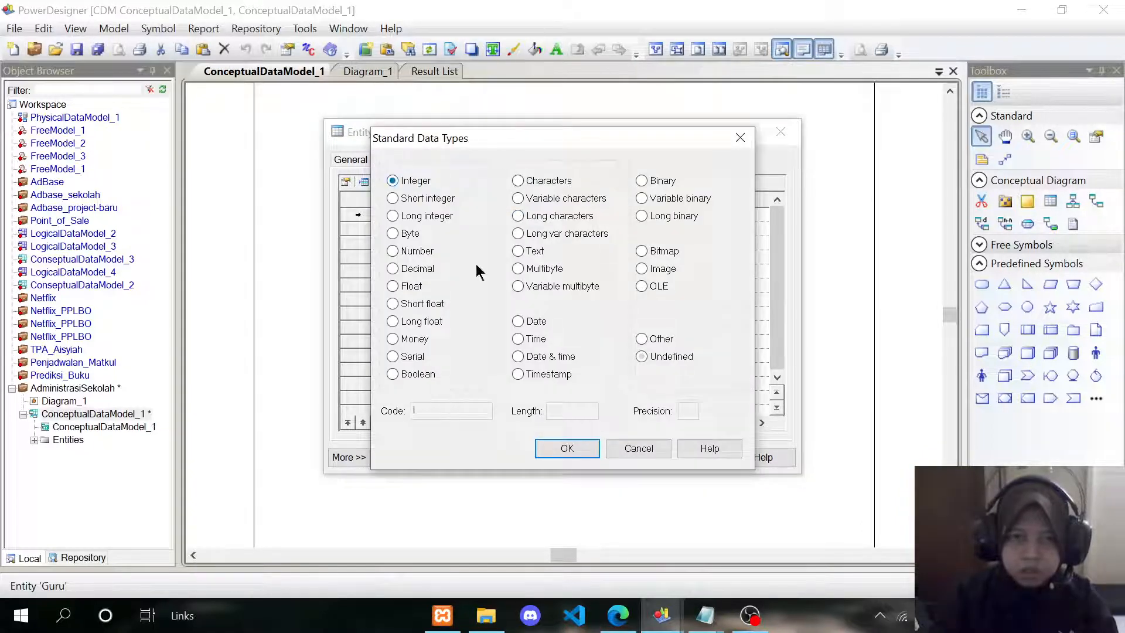
click(568, 449)
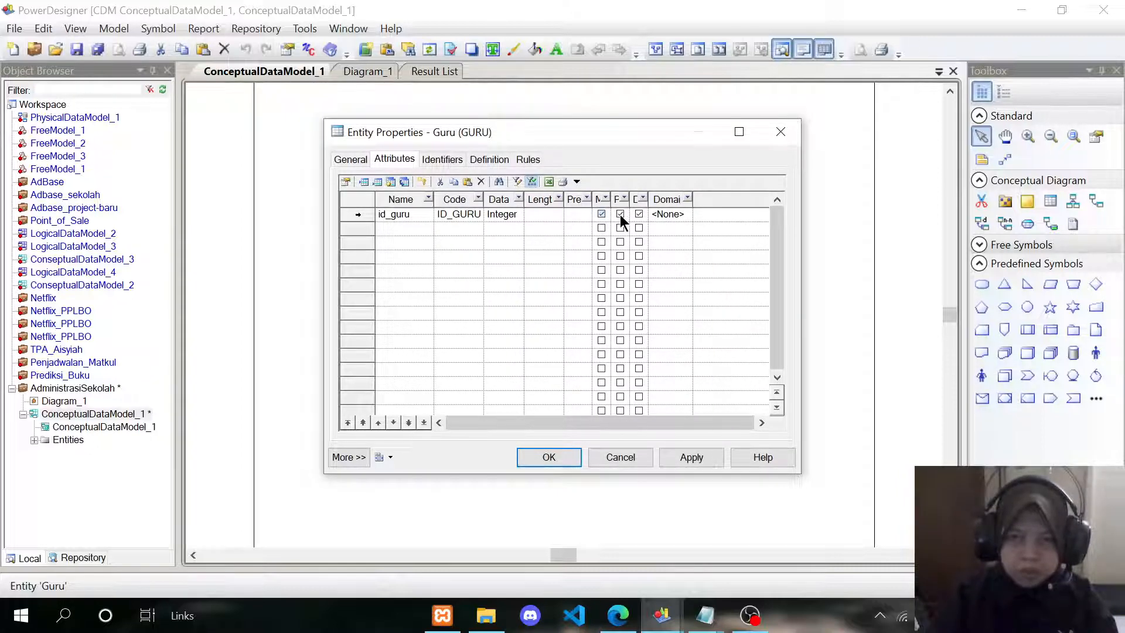
Step: Add a nama_guru attribute to Guru with data type Variable characters and length 50
click(403, 227)
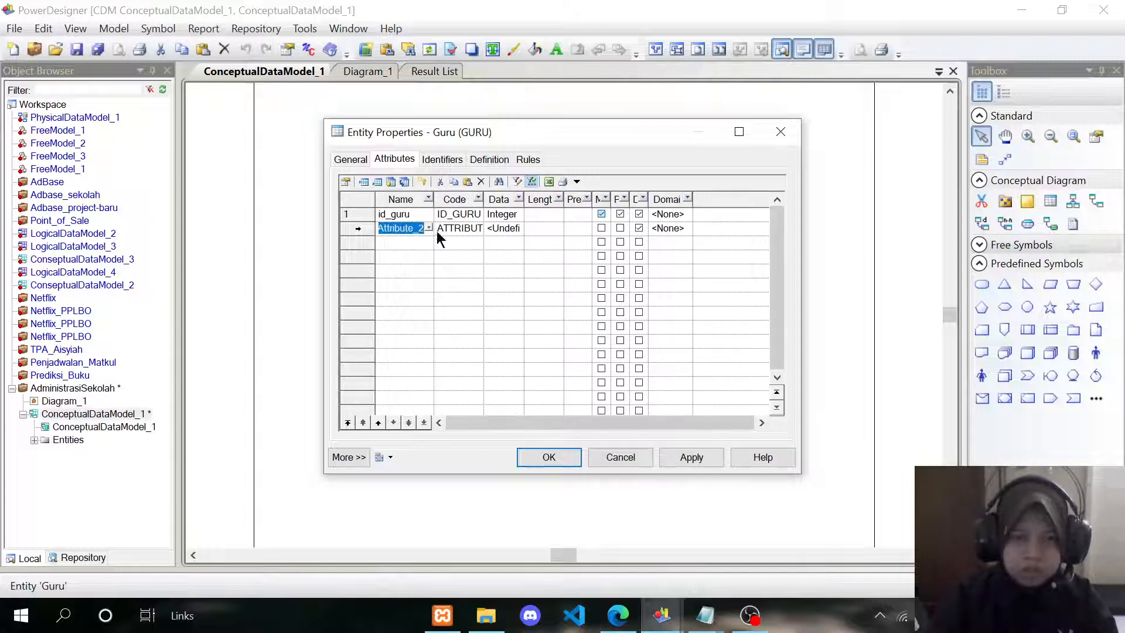
text(nama_guru)
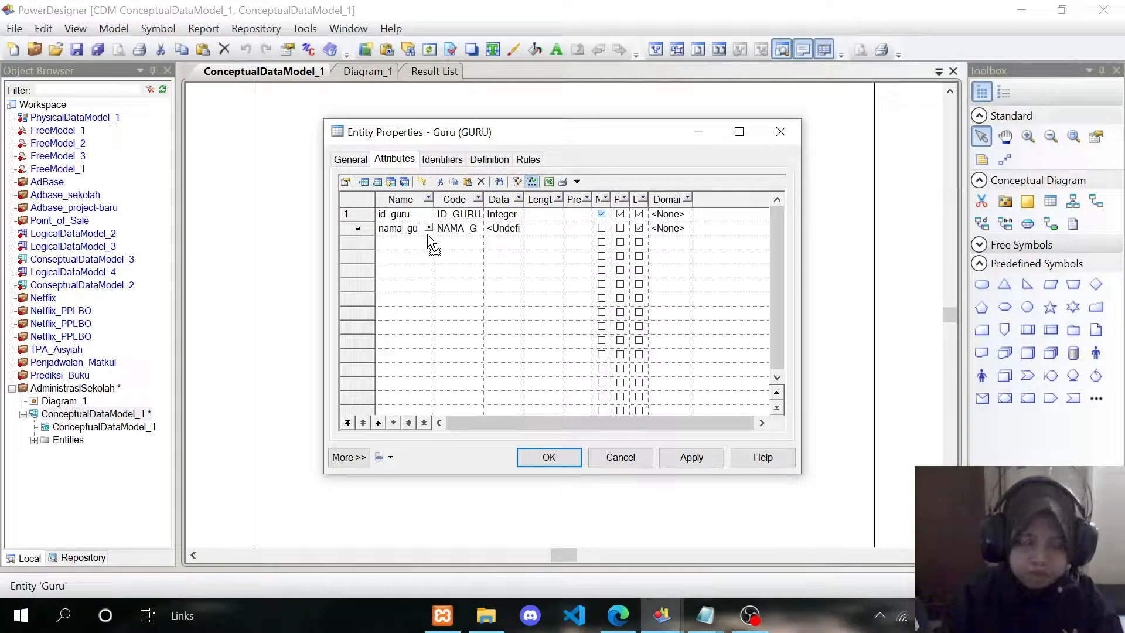
click(518, 229)
click(519, 230)
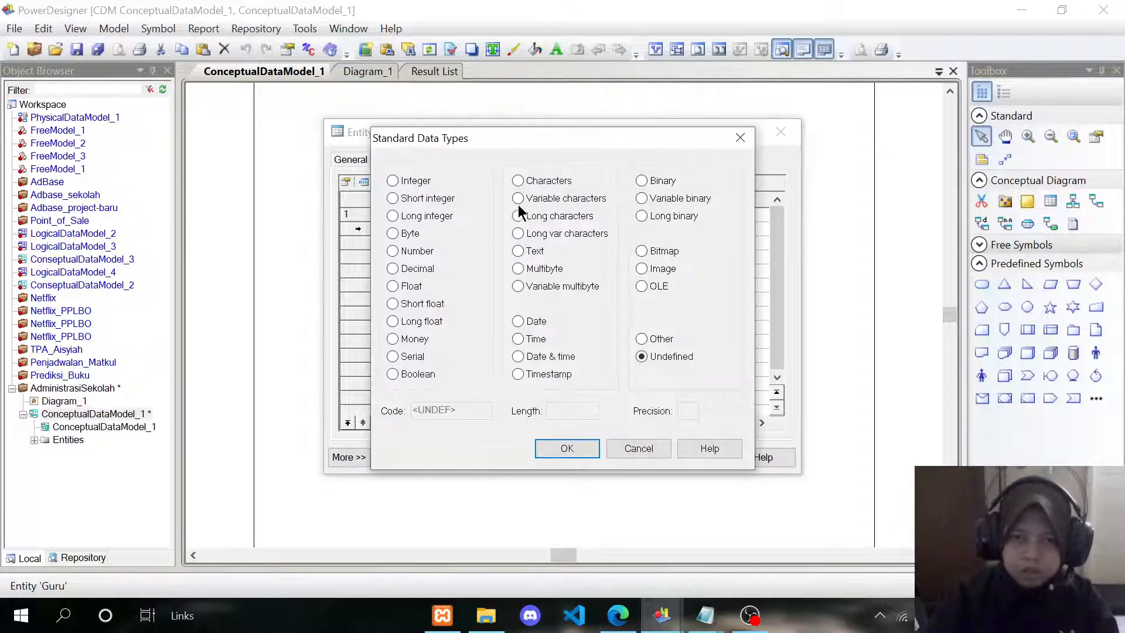
click(518, 199)
click(566, 411)
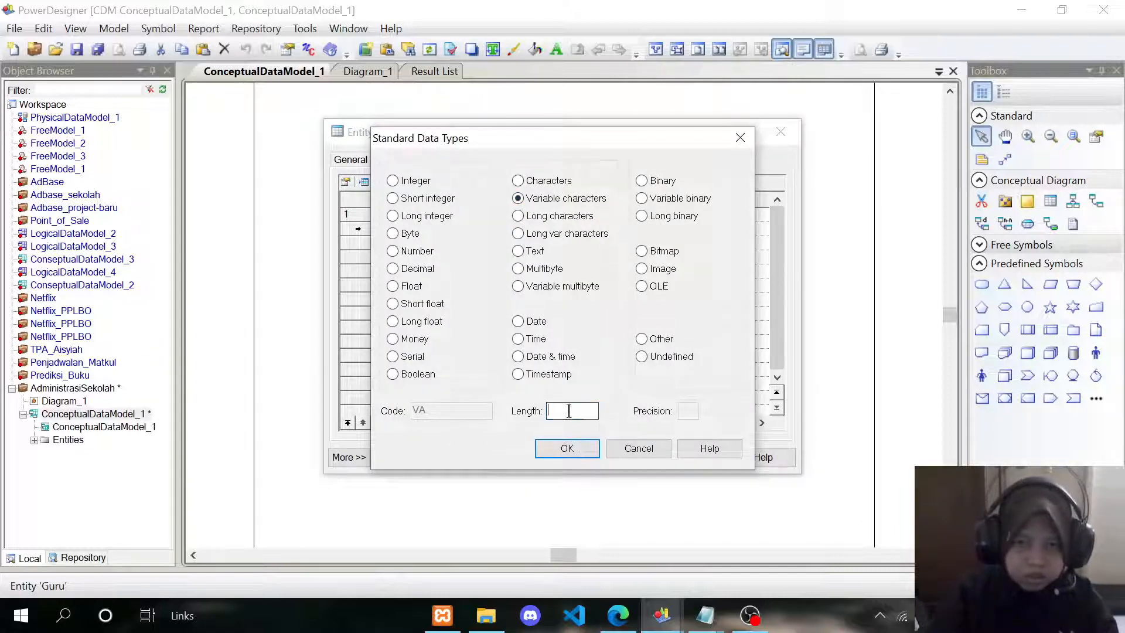
click(576, 449)
Step: Add a tgl_lahir attribute of type Date to Guru and accept the entity's properties
click(393, 243)
click(394, 246)
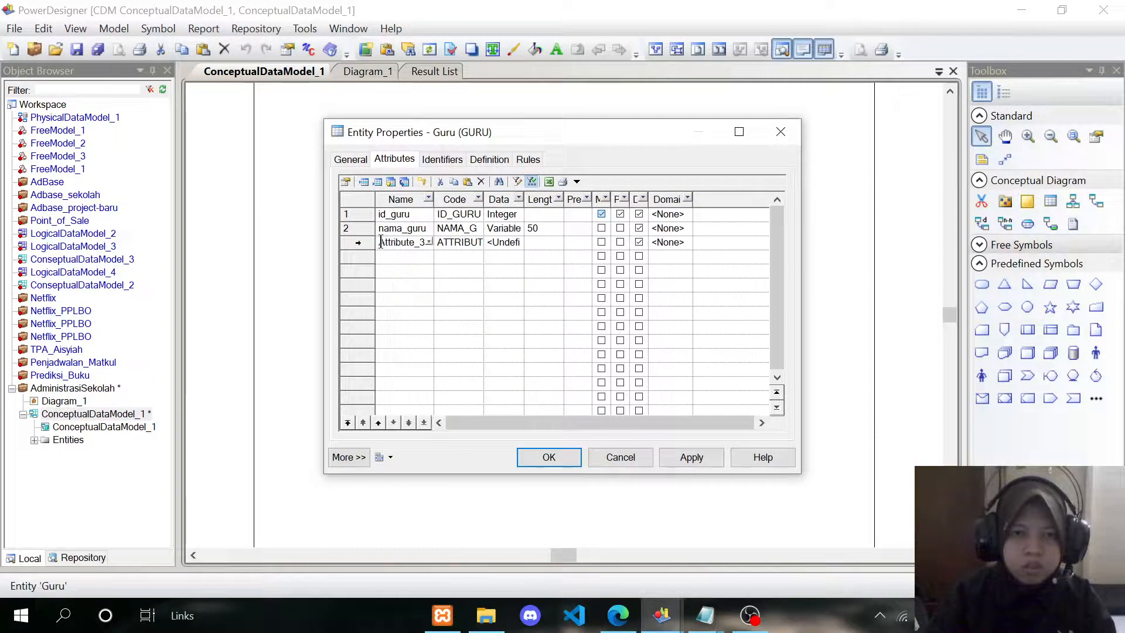
text(tgl_lahir)
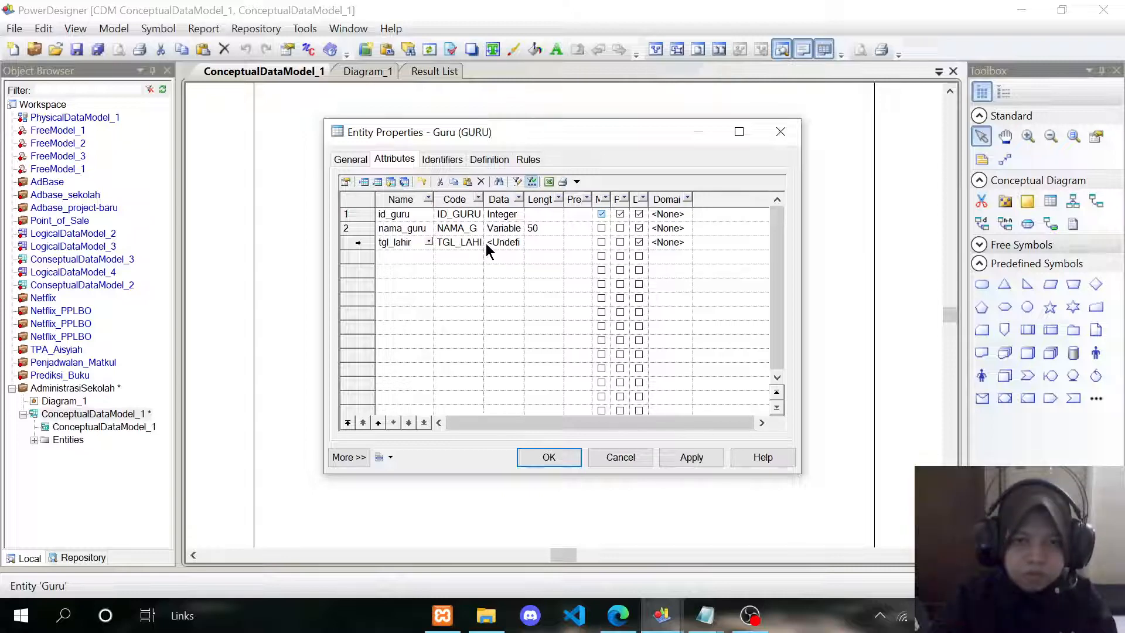
click(518, 241)
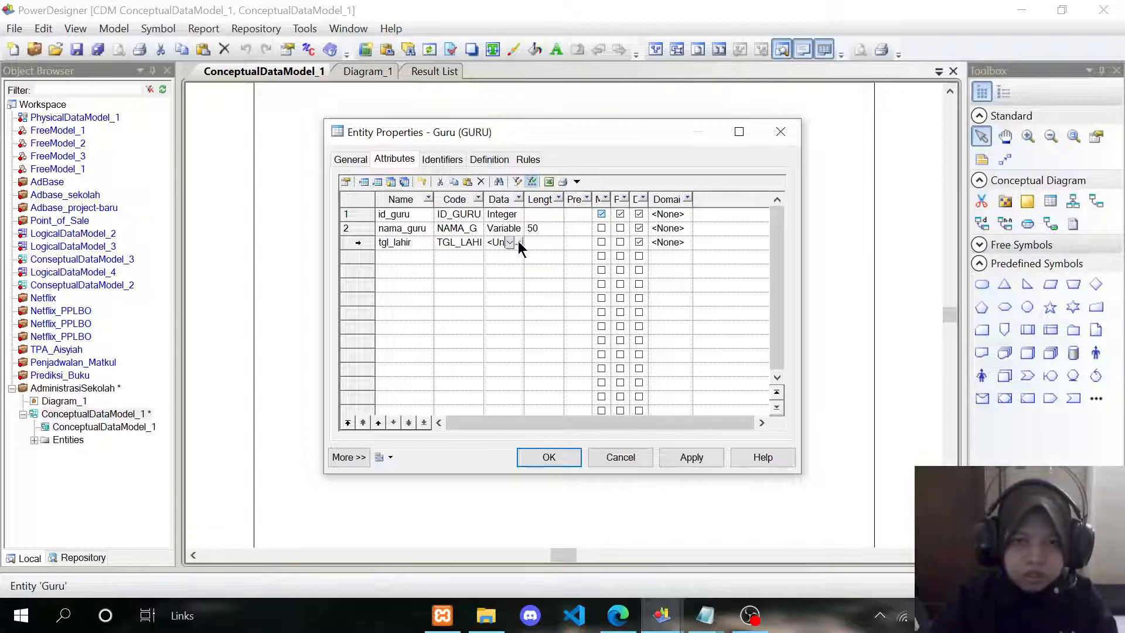
click(520, 241)
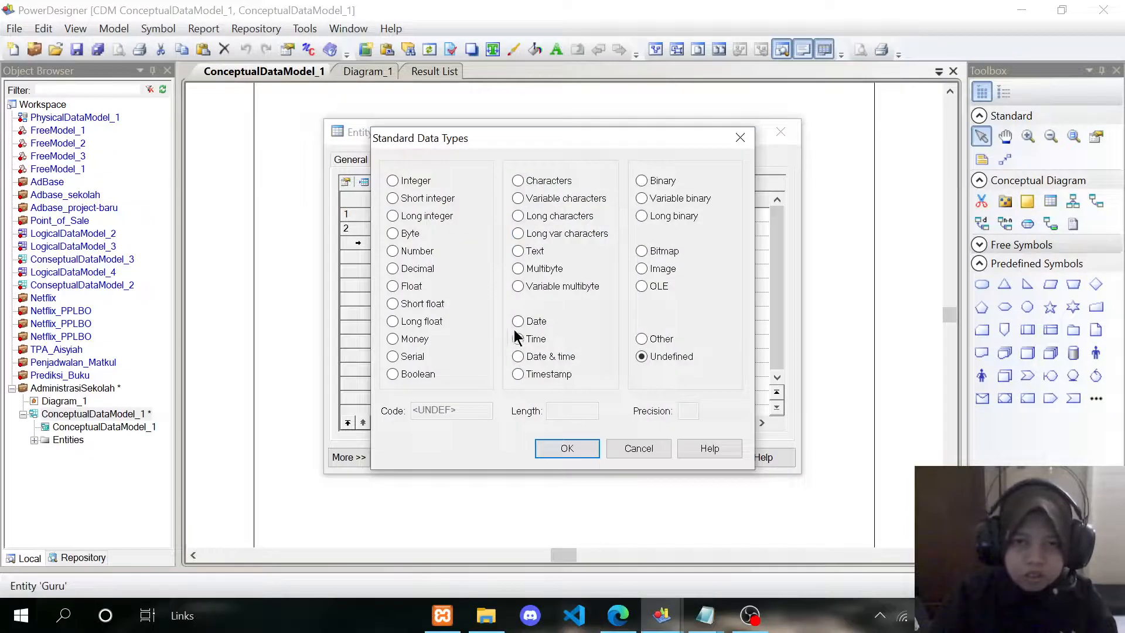
click(518, 321)
click(566, 449)
click(548, 455)
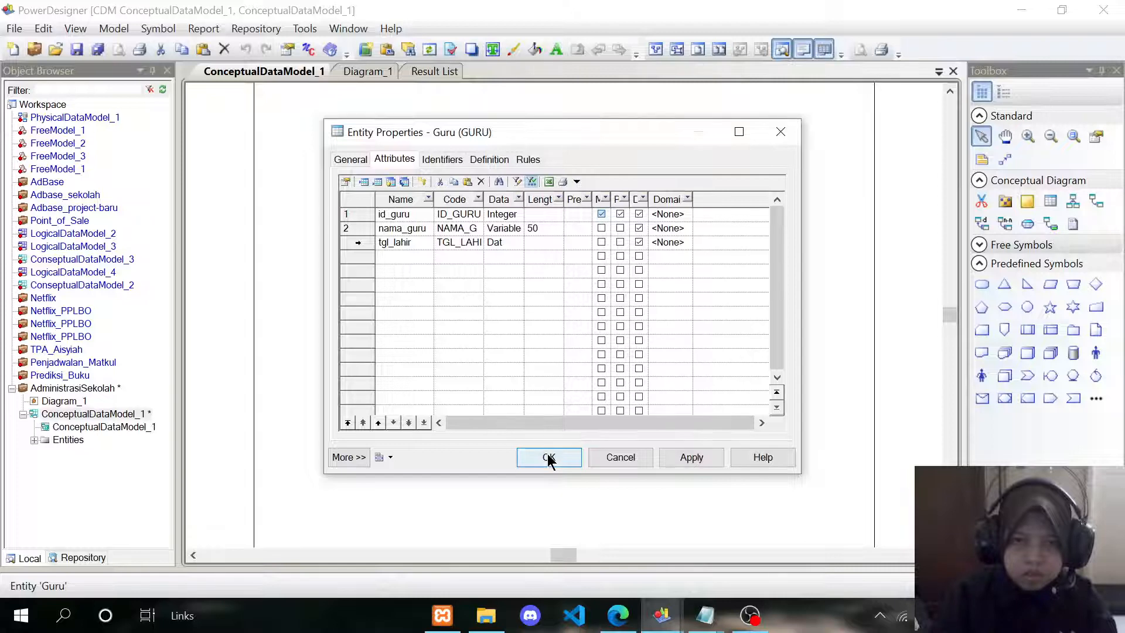
Step: Move the Siswa entity clear of the widened Guru entity and give it an id_siswa attribute
drag(507, 178, 556, 181)
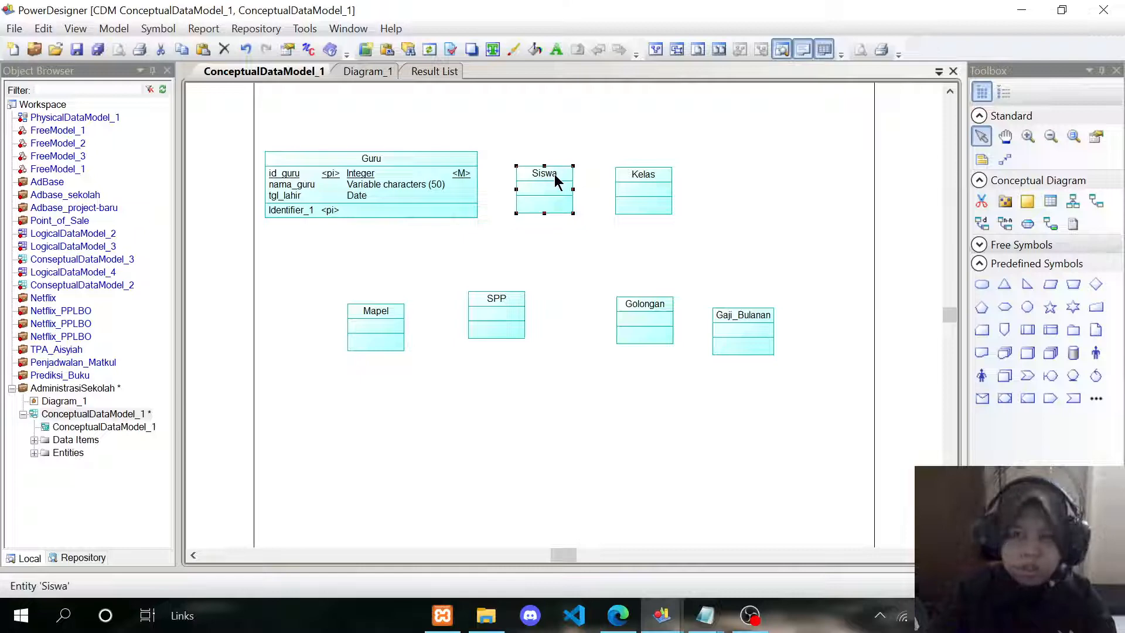
double_click(555, 181)
click(388, 159)
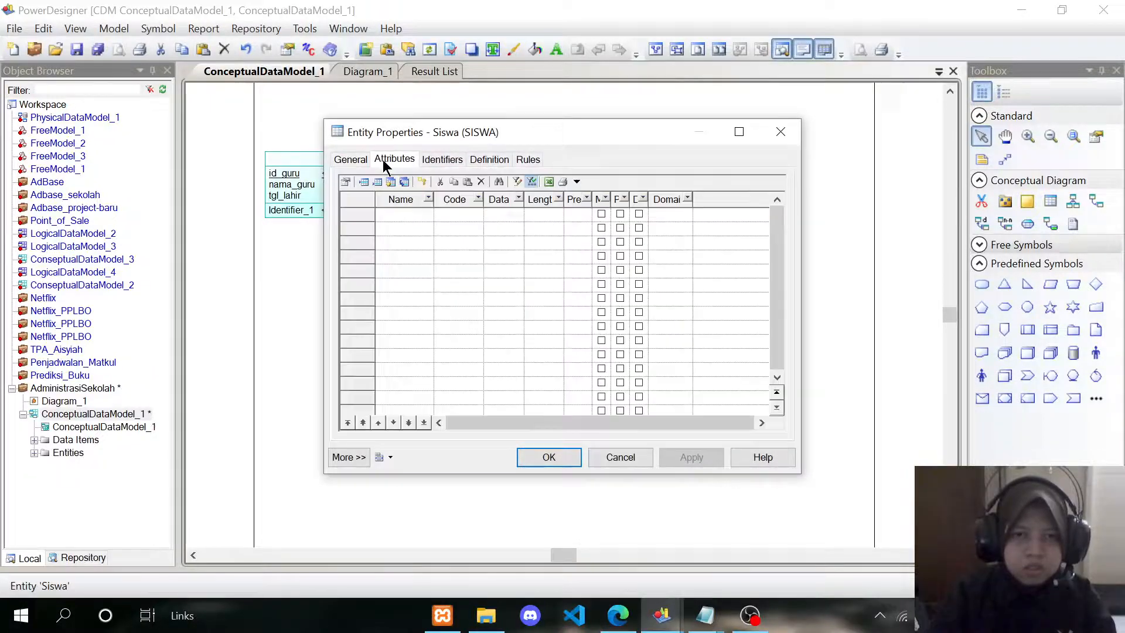
click(388, 216)
click(404, 214)
text(id)
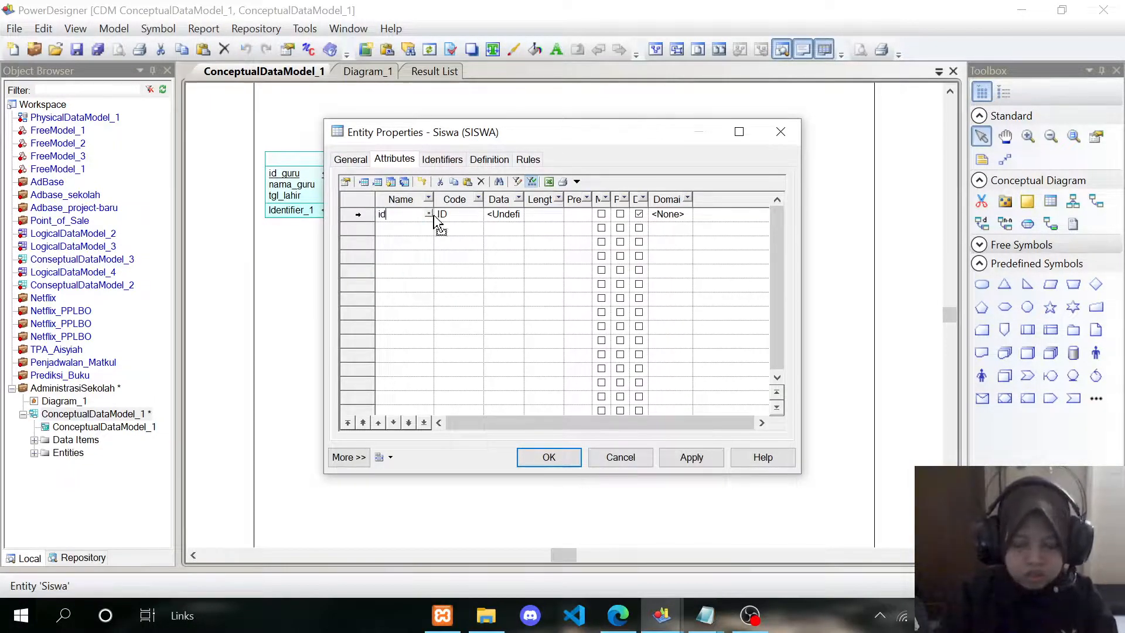
text(_siswa)
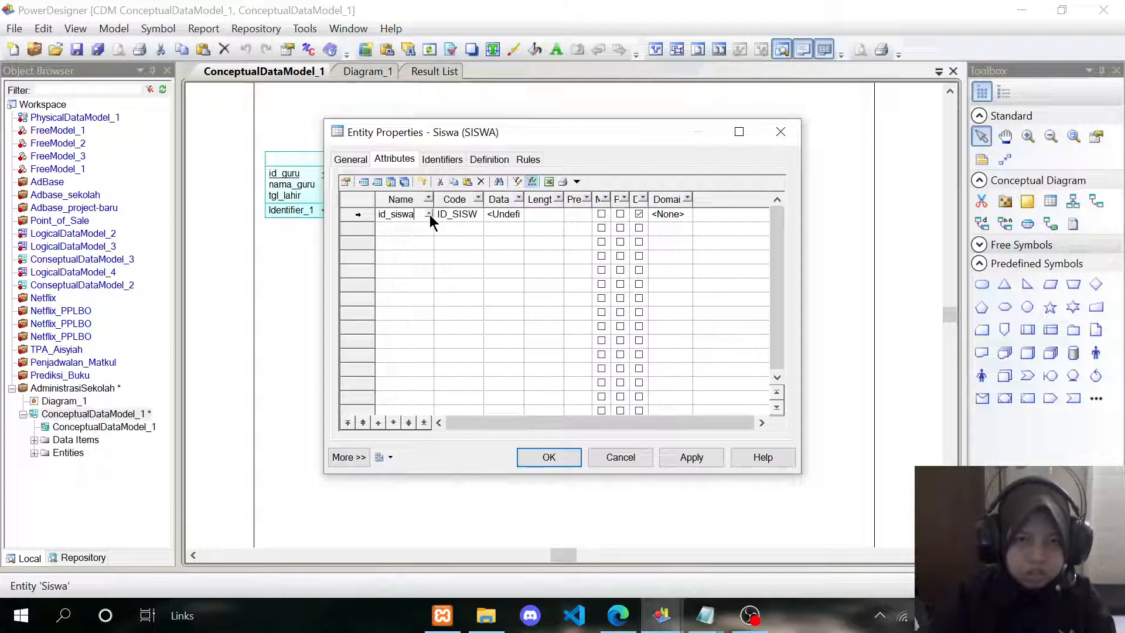
Step: Set id_siswa's data type to Integer and mark it as Siswa's primary identifier
click(515, 215)
click(519, 215)
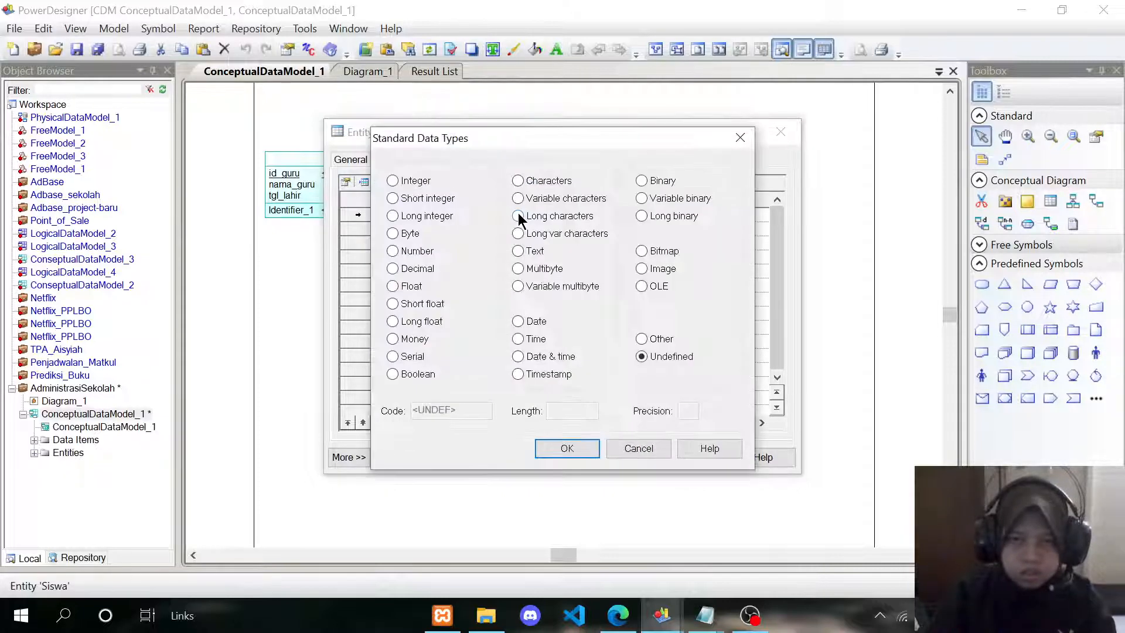
click(392, 181)
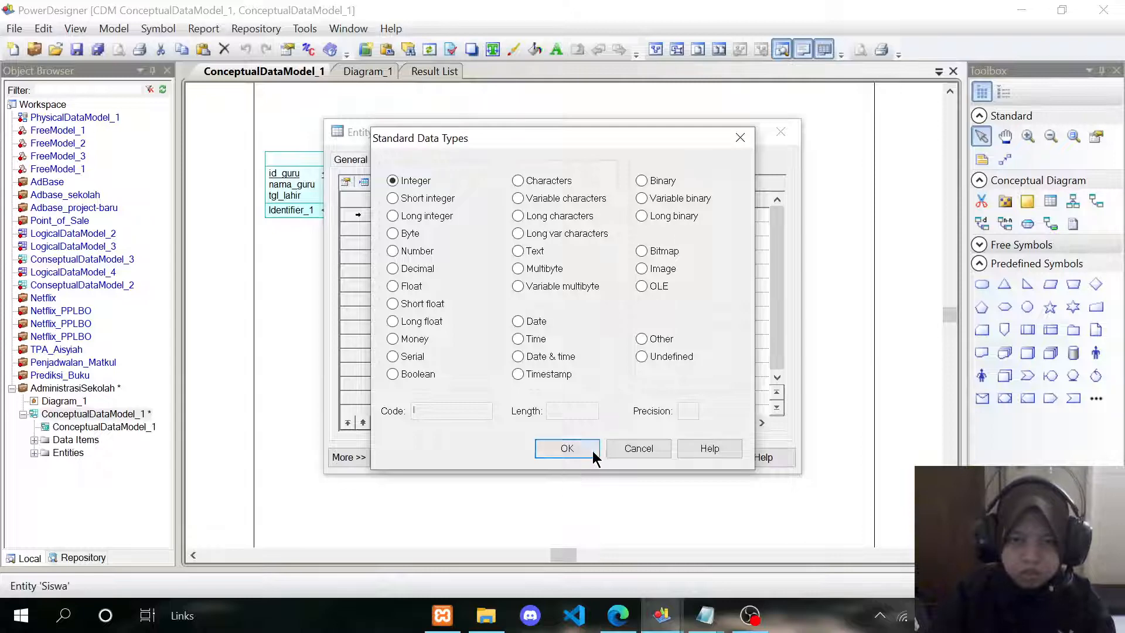
click(593, 455)
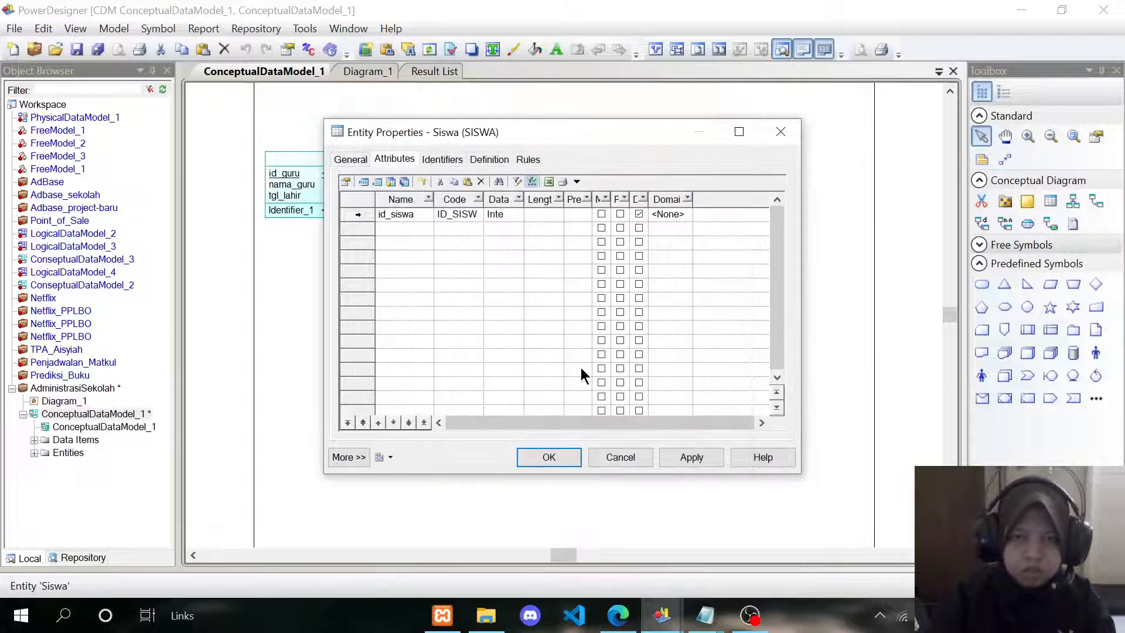
click(620, 215)
Step: Add a nama_siswa attribute to Siswa with data type Variable characters and length 50
click(397, 230)
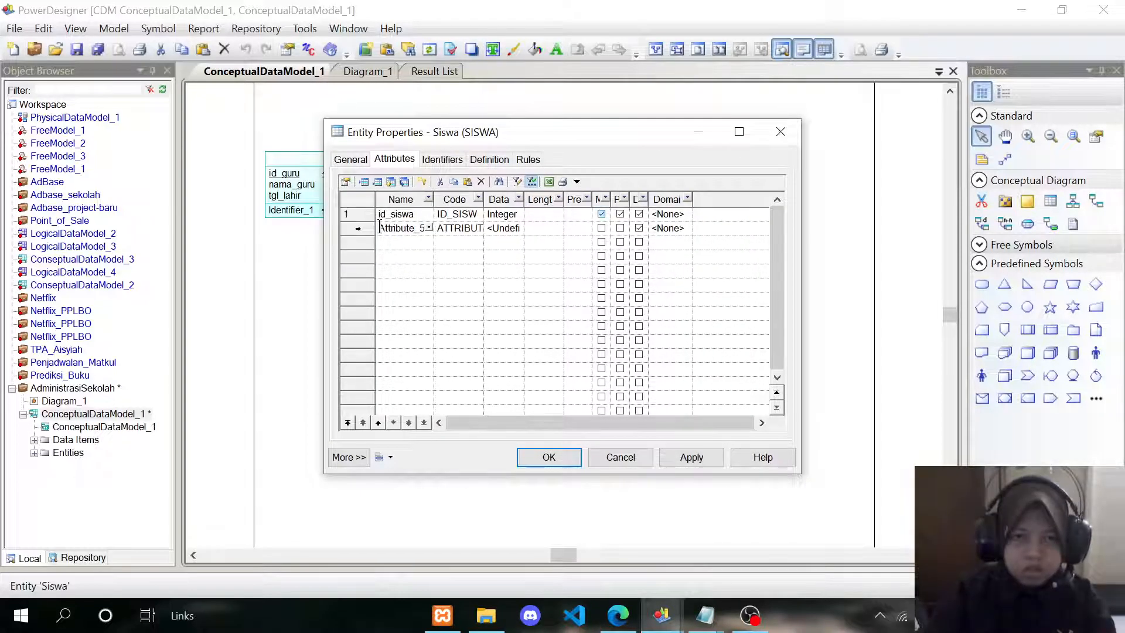
drag(379, 228, 462, 229)
key(BackSpace)
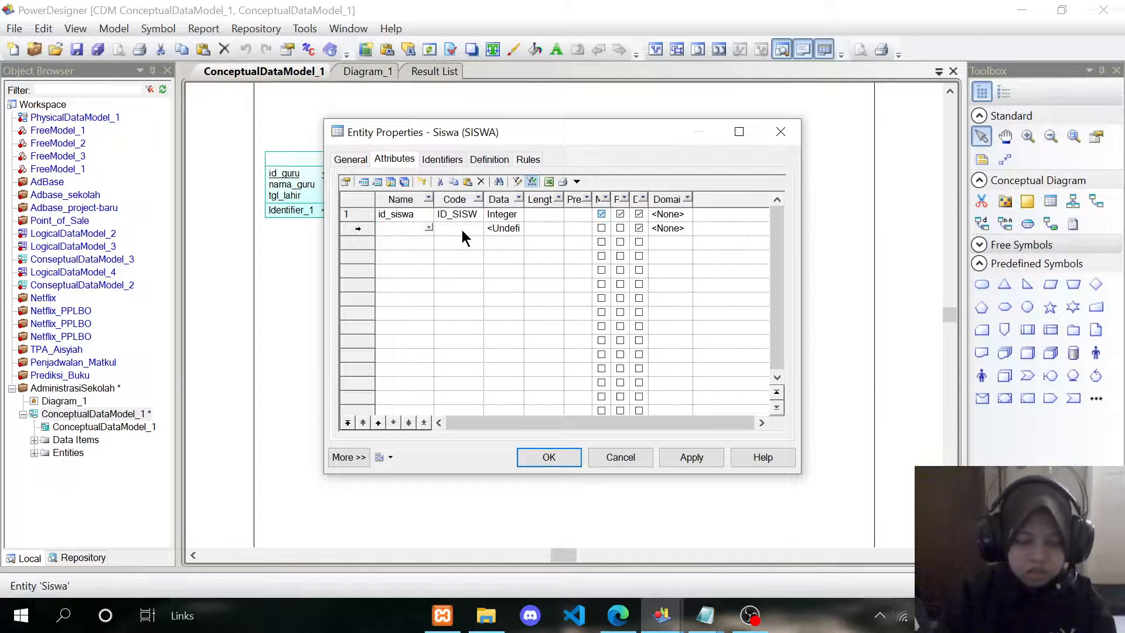
text(nama_siswa)
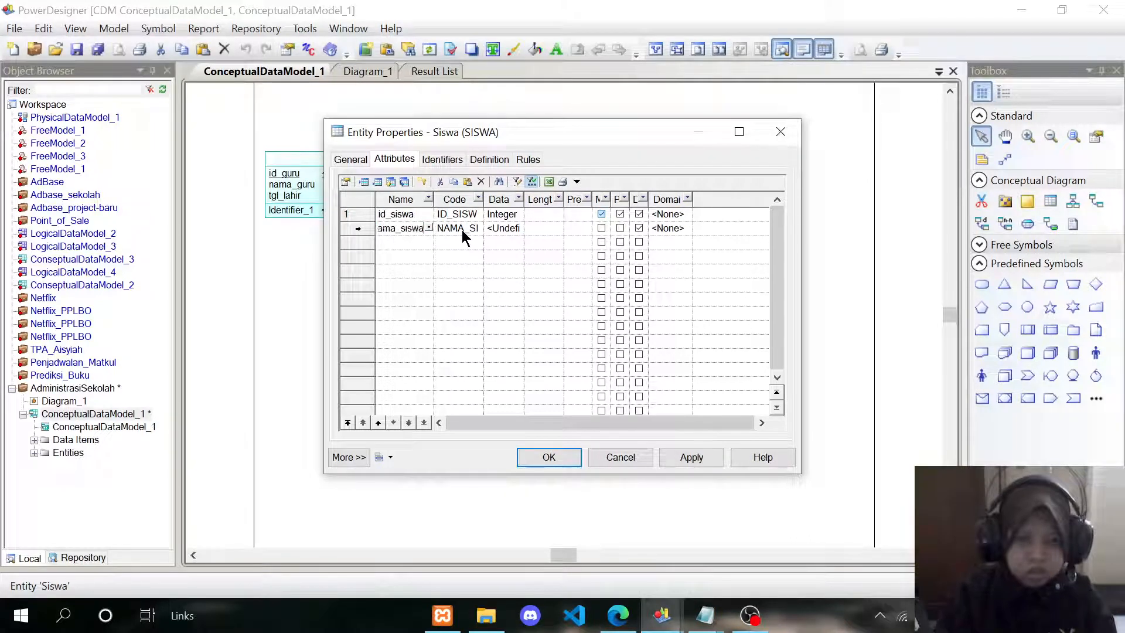
click(514, 228)
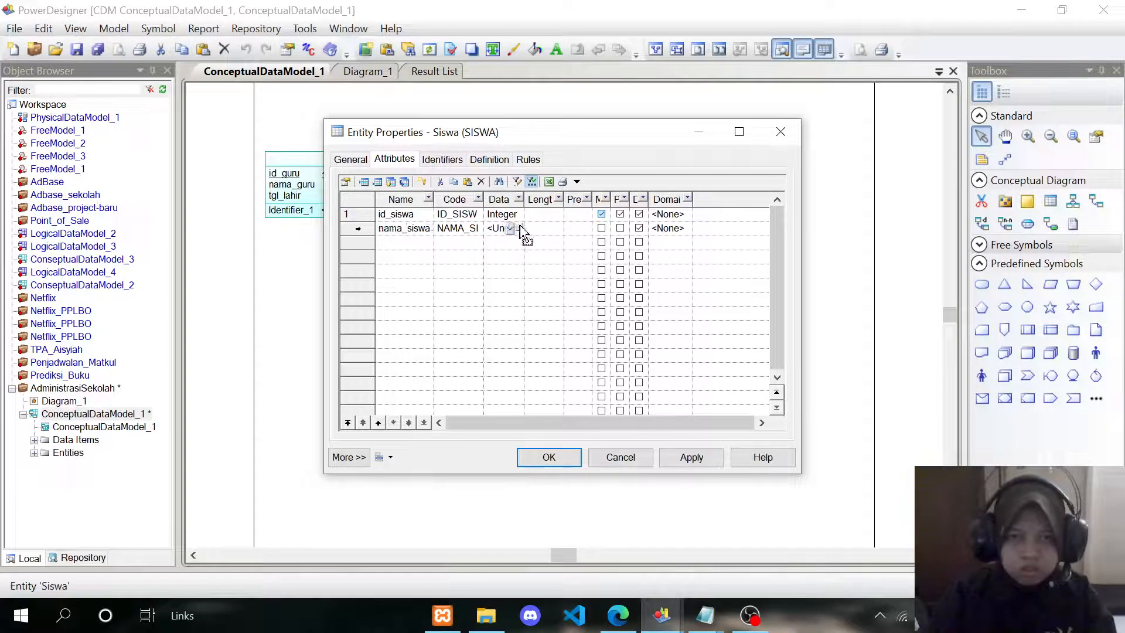
click(518, 229)
click(519, 199)
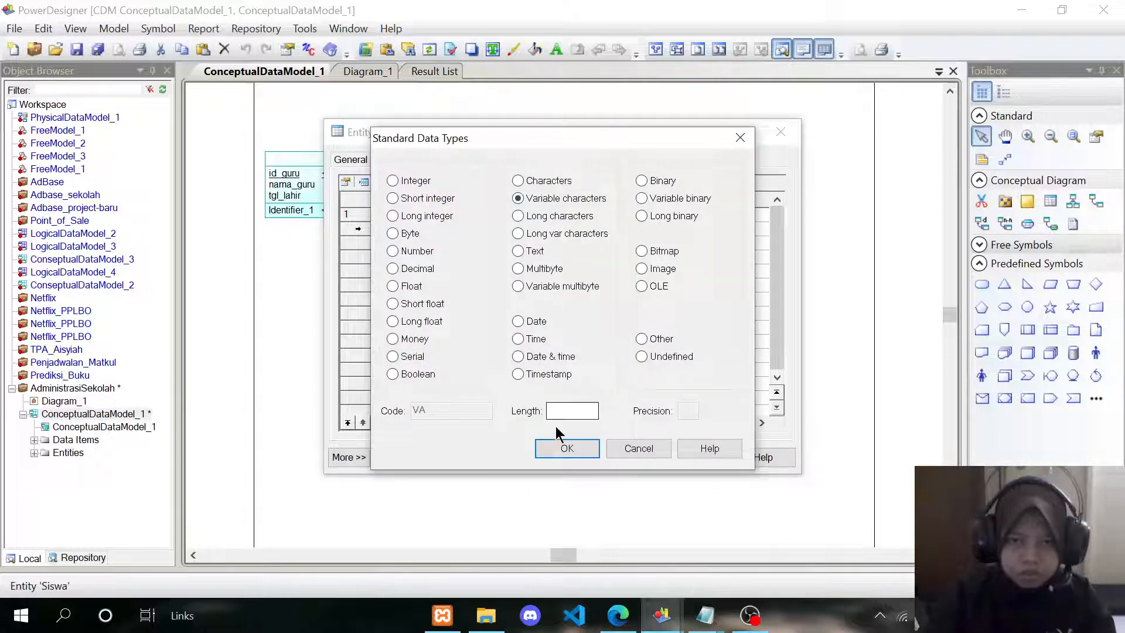
click(560, 410)
text(50)
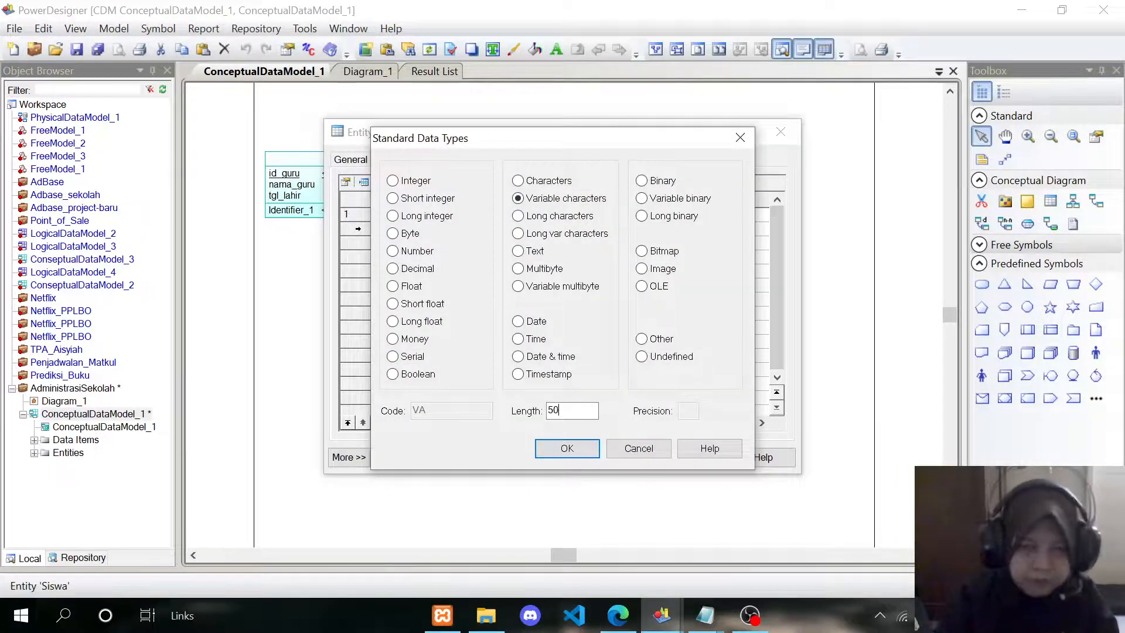
click(569, 451)
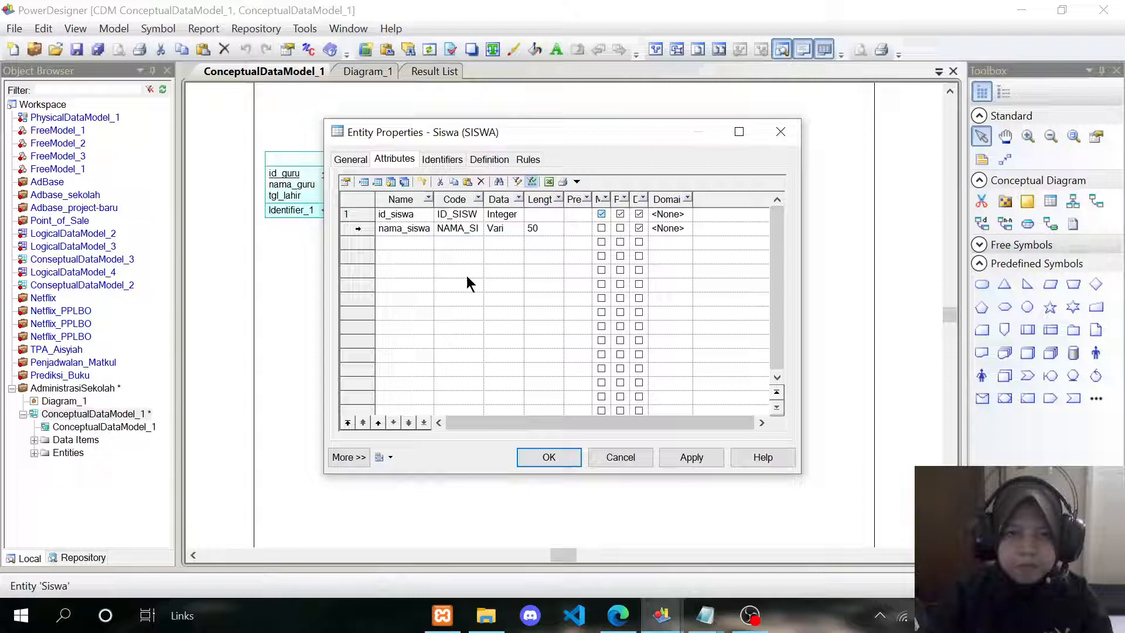
Step: Add a tgl_lahir attribute to Siswa with data type Date
click(393, 243)
click(379, 245)
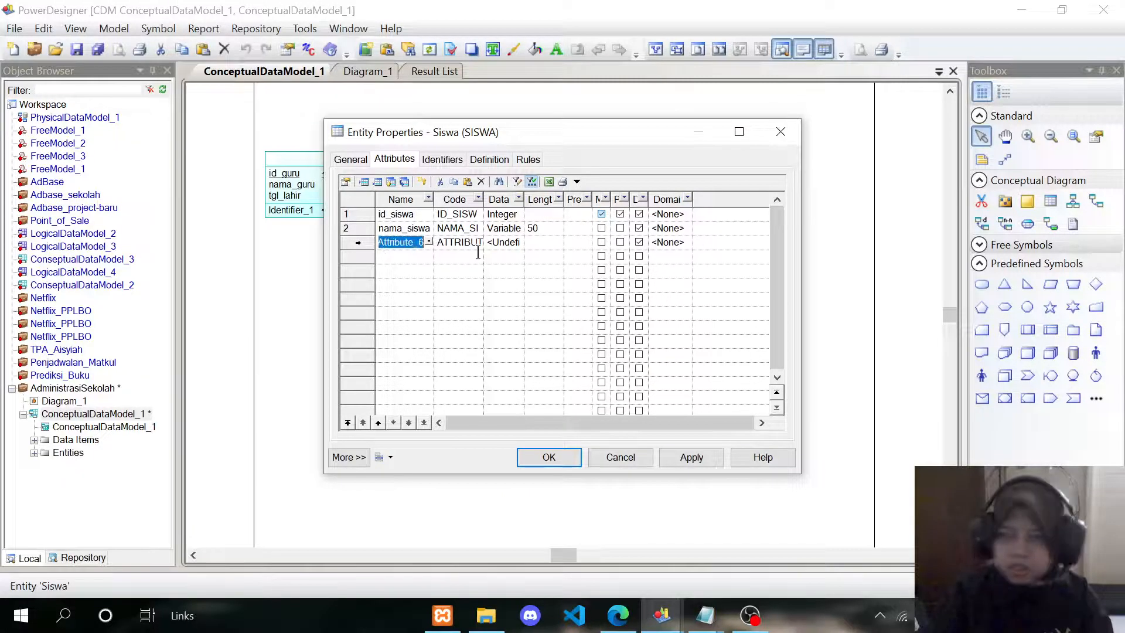
key(BackSpace)
text(tg)
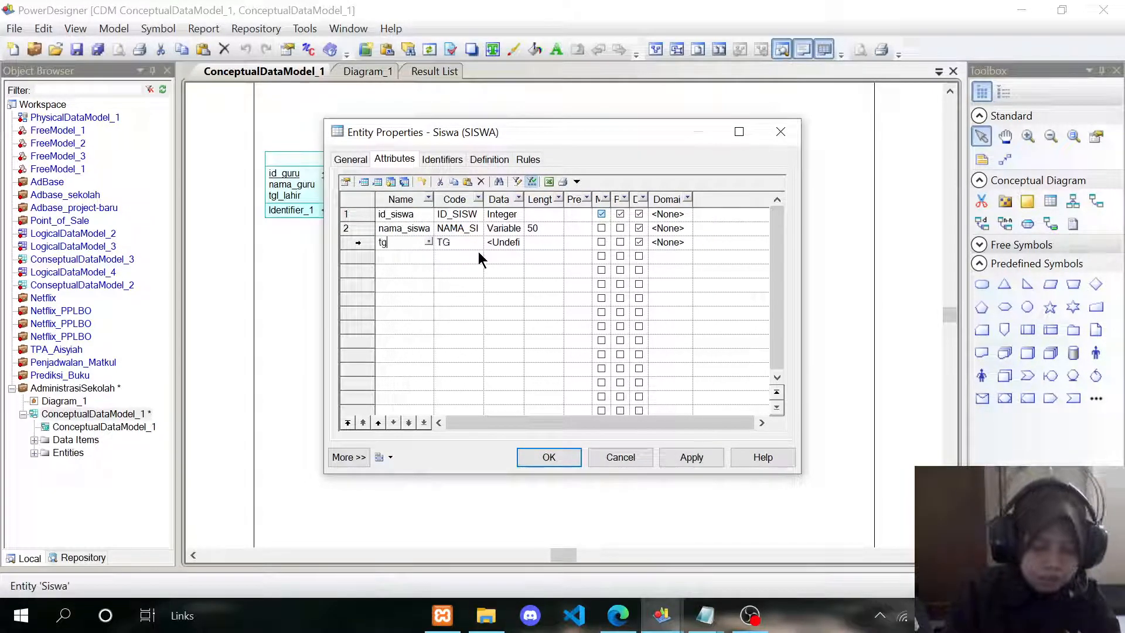
text(l_lahir)
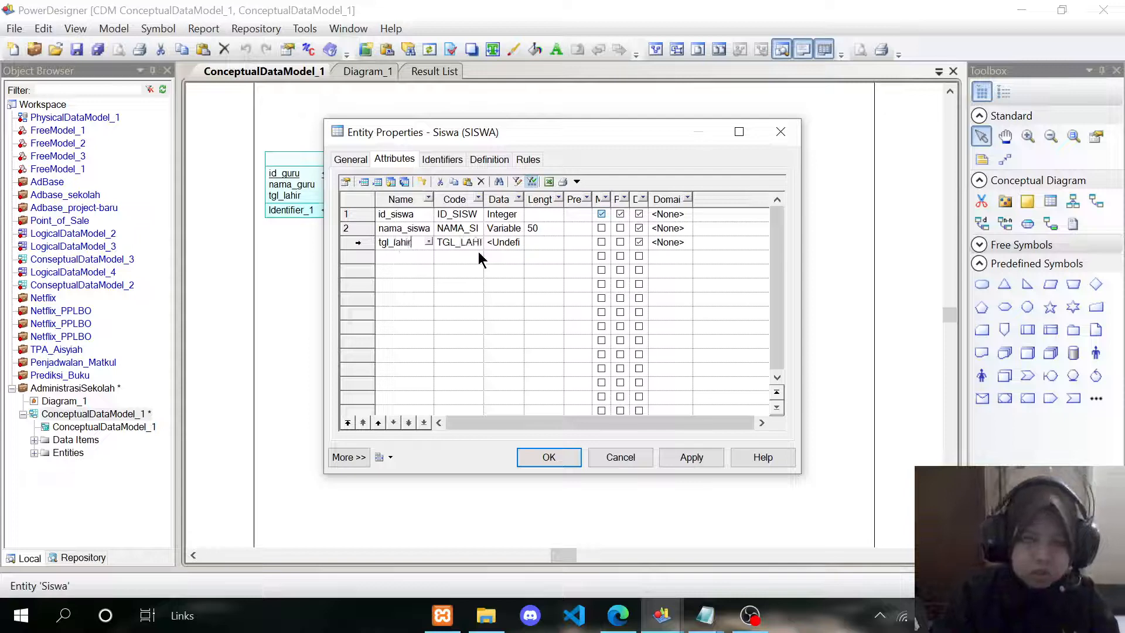
click(519, 243)
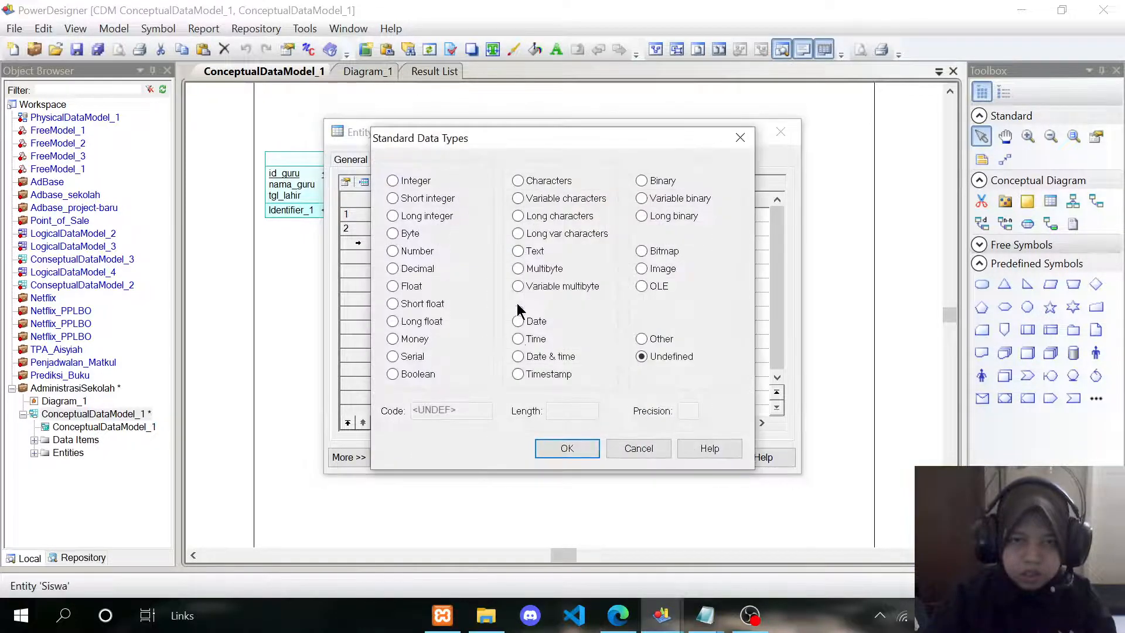
click(518, 321)
click(567, 450)
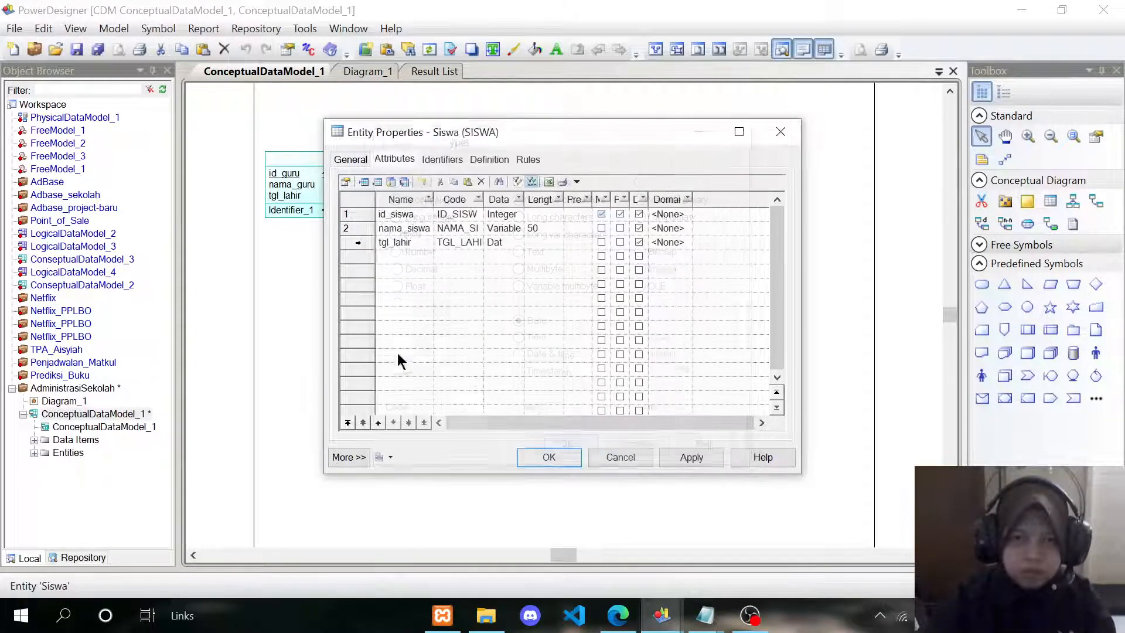
Step: Add an alamat attribute to Siswa with data type Variable characters and length 50, and apply the entity's properties
click(381, 258)
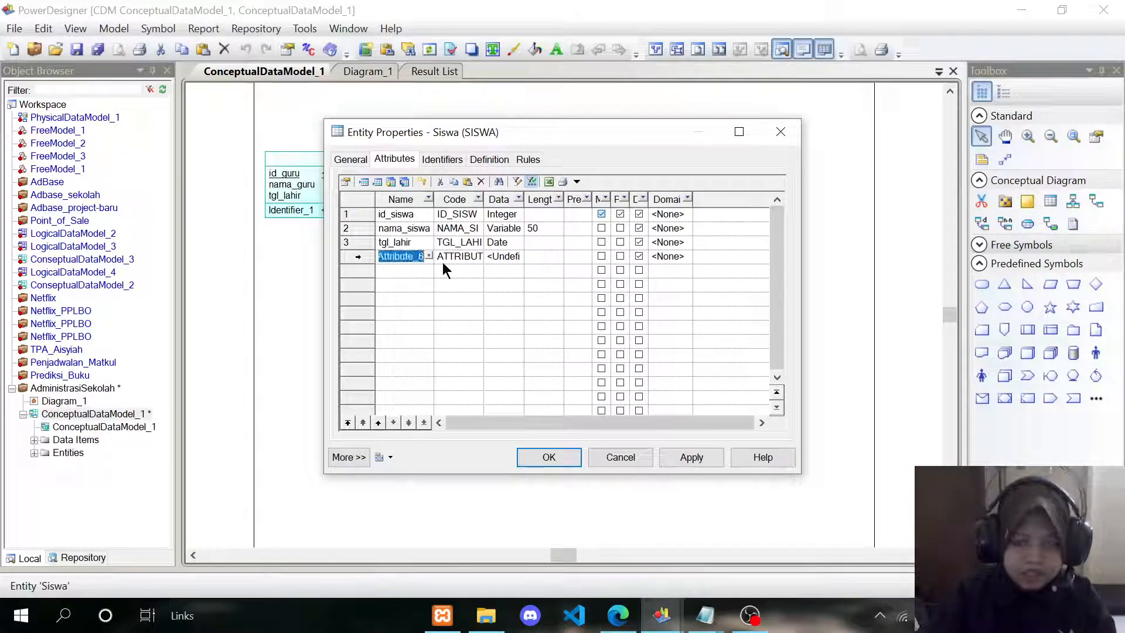
text(alamat)
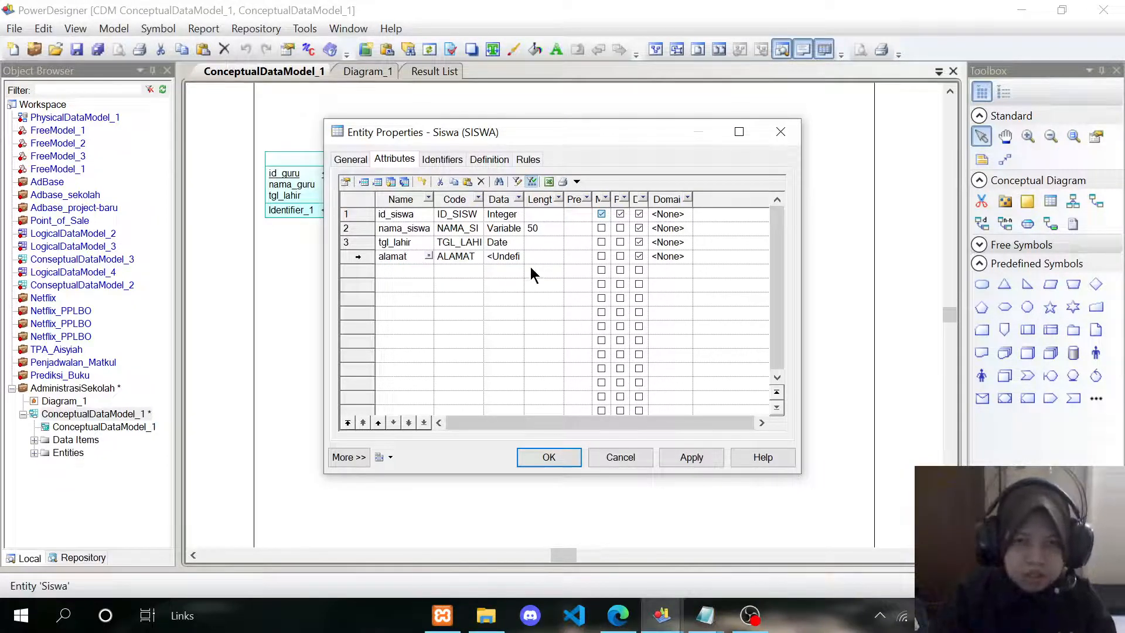
click(516, 258)
click(521, 256)
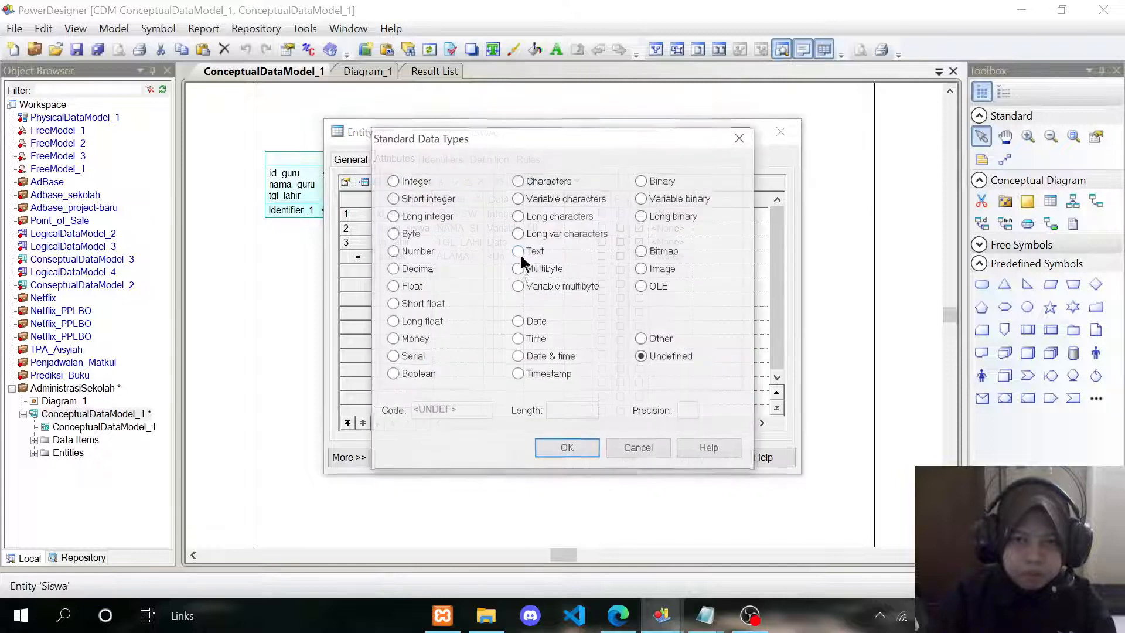
click(518, 199)
click(549, 409)
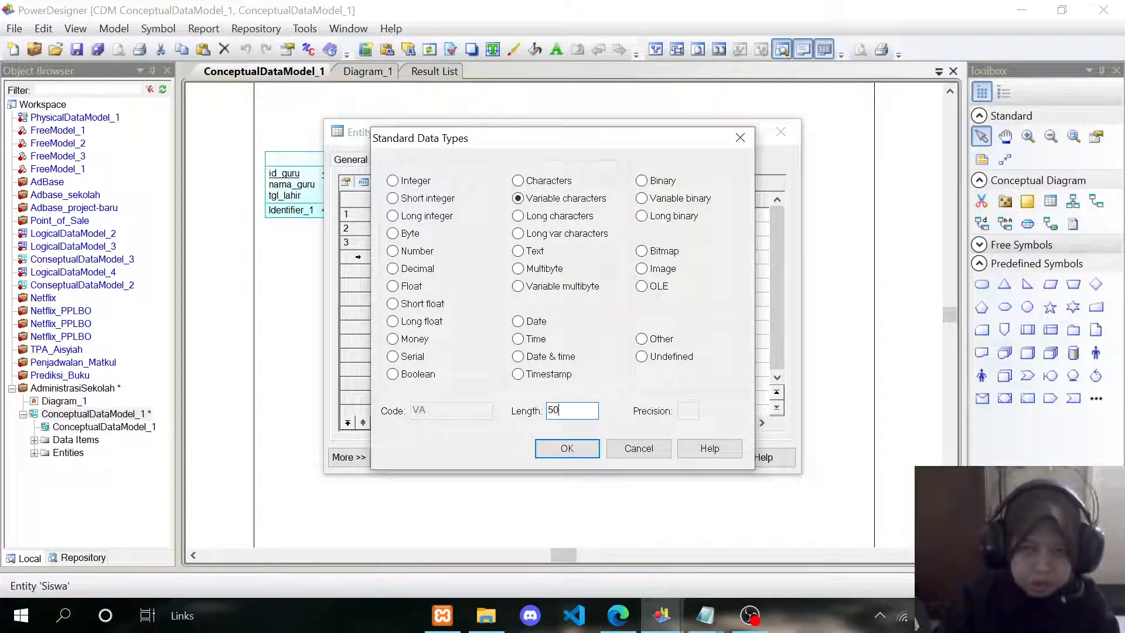
click(578, 450)
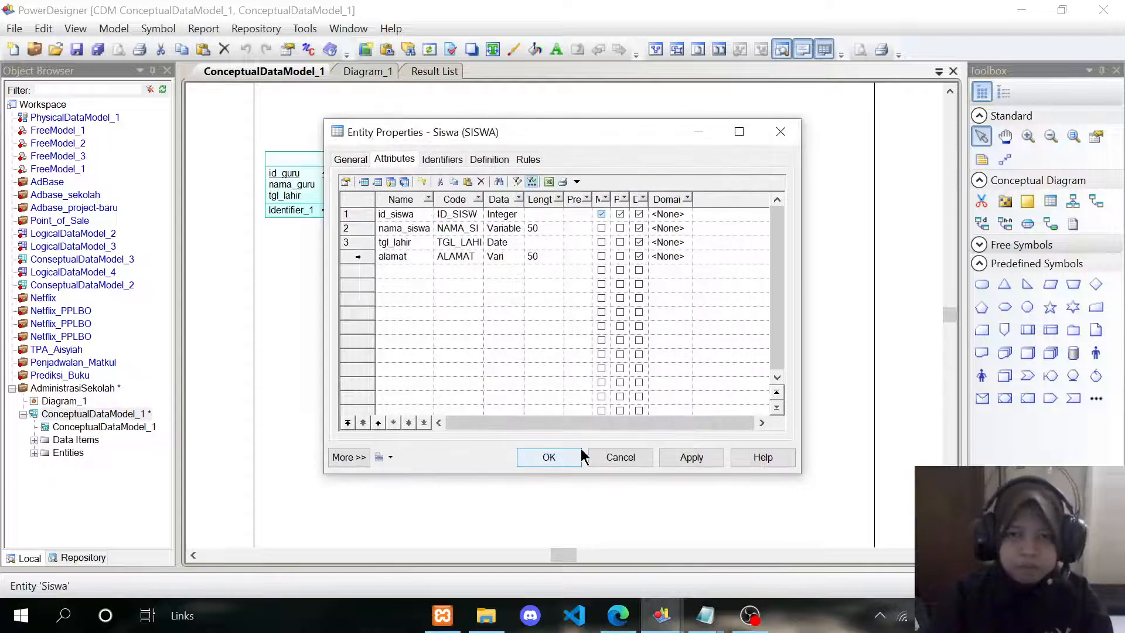
click(546, 456)
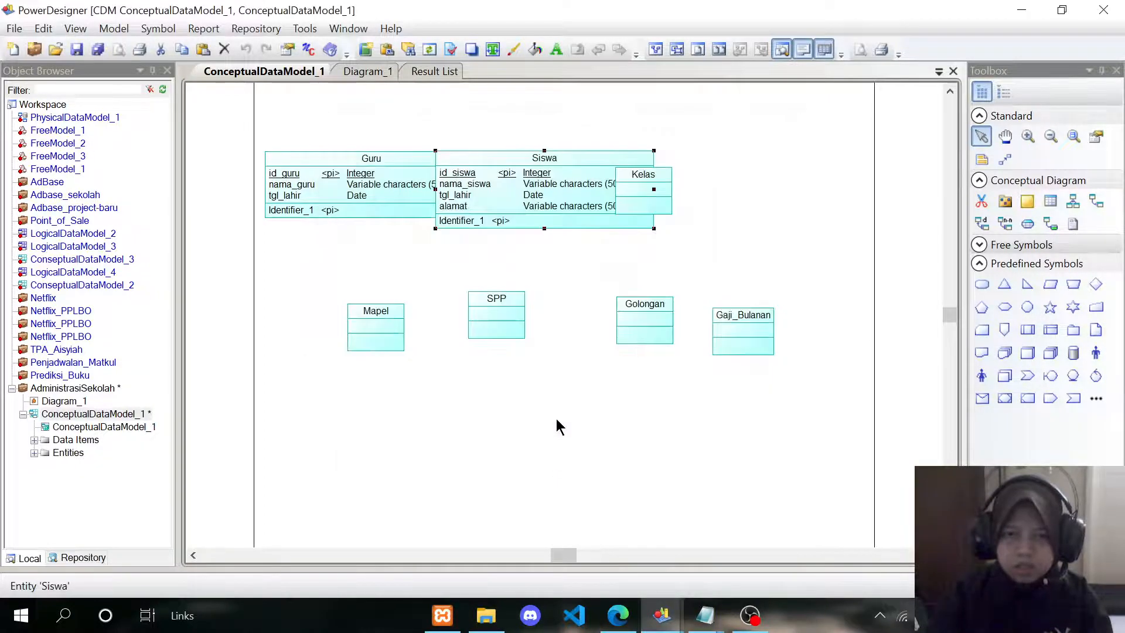
Step: Move the Kelas entity clear of the widened Siswa entity and give it an id_kelas attribute
drag(644, 174, 741, 182)
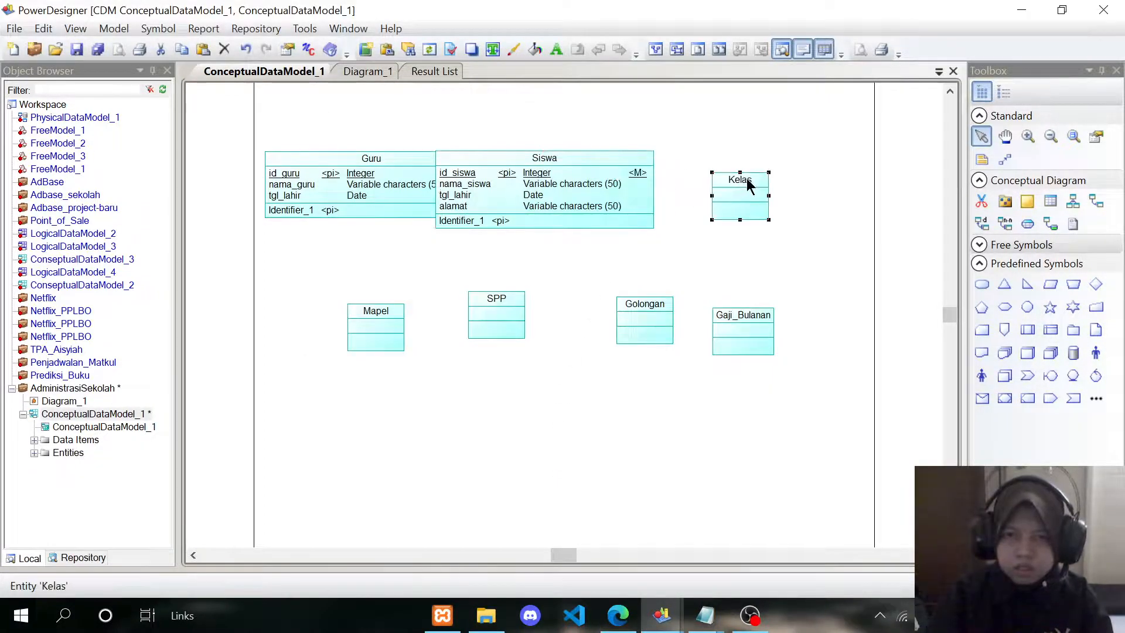
double_click(741, 182)
click(396, 159)
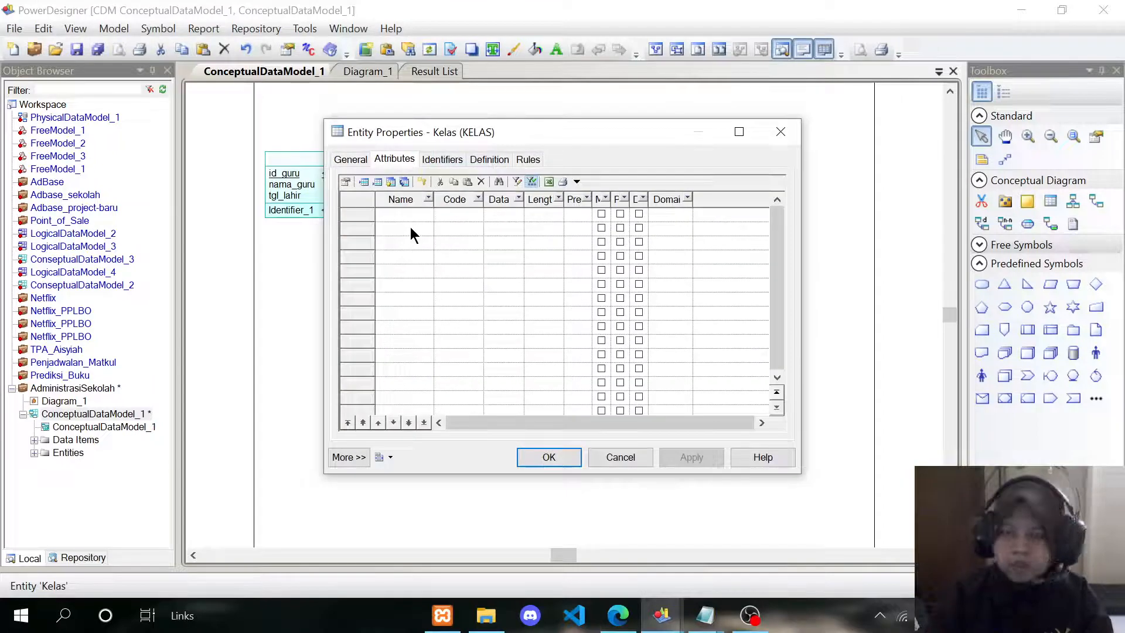
click(382, 214)
click(380, 215)
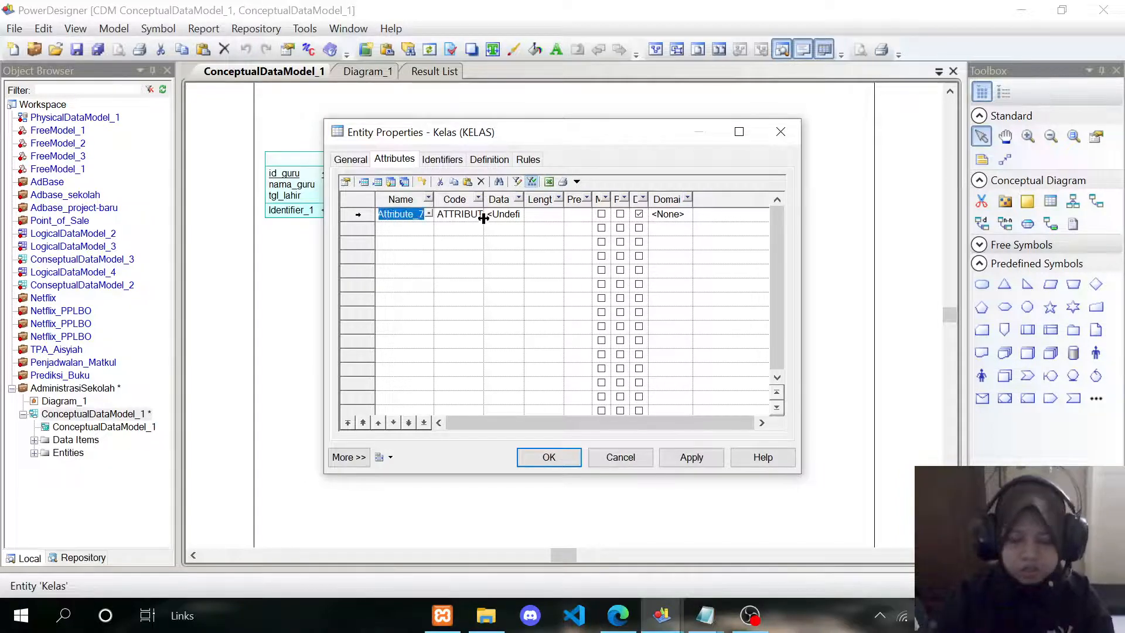
text(id_kelas)
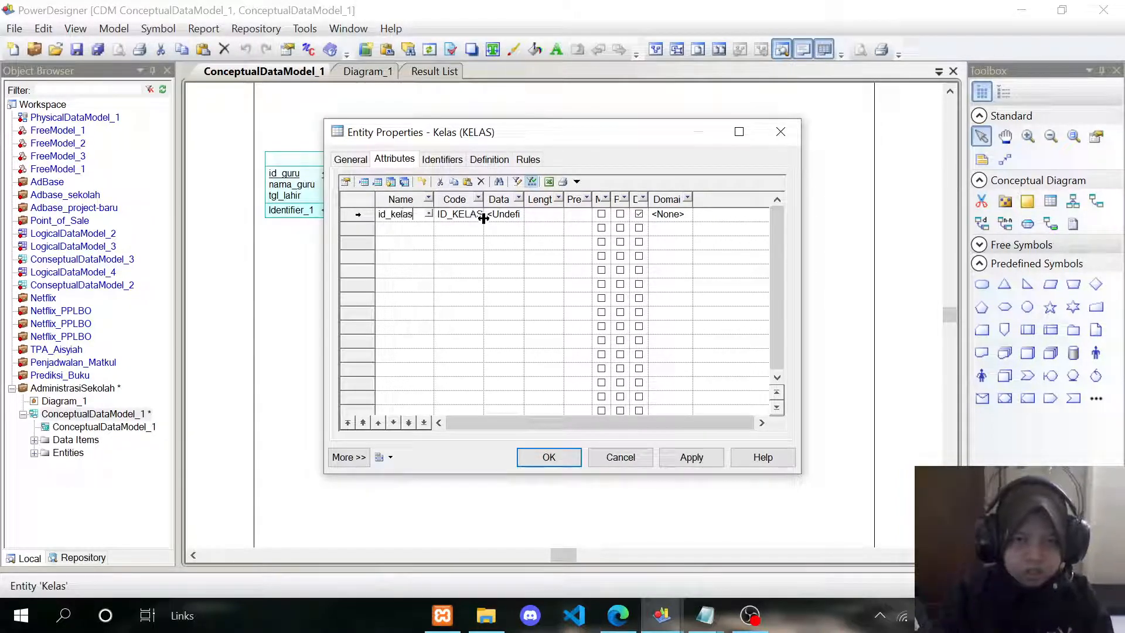
Step: Set id_kelas's data type to Characters with length 4 and mark it as Kelas's primary identifier
click(518, 216)
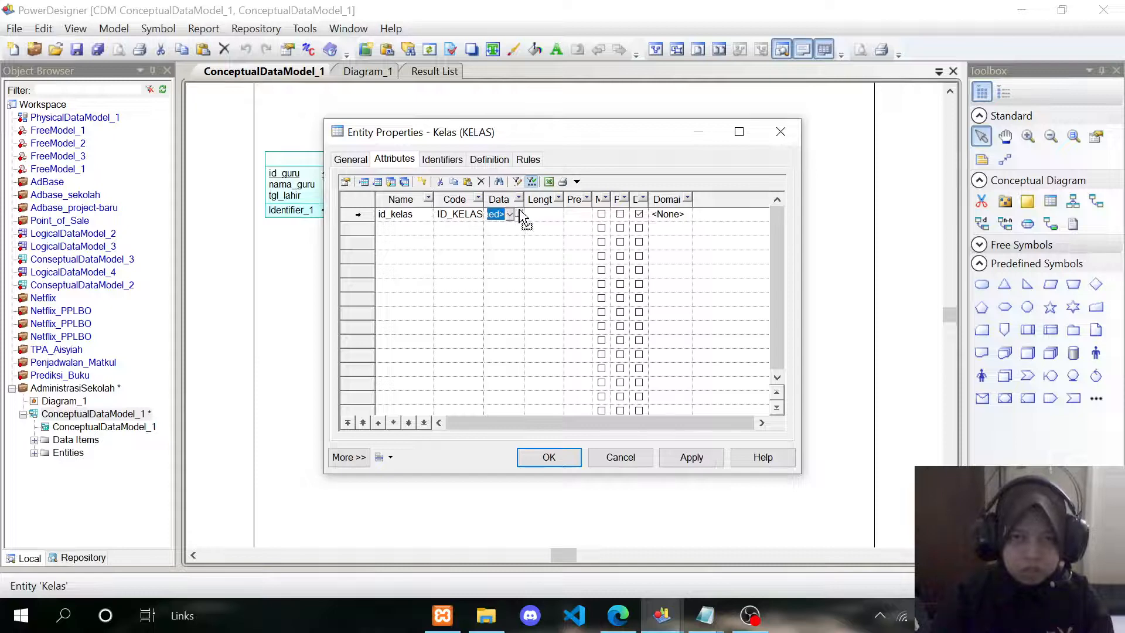
click(519, 215)
click(517, 180)
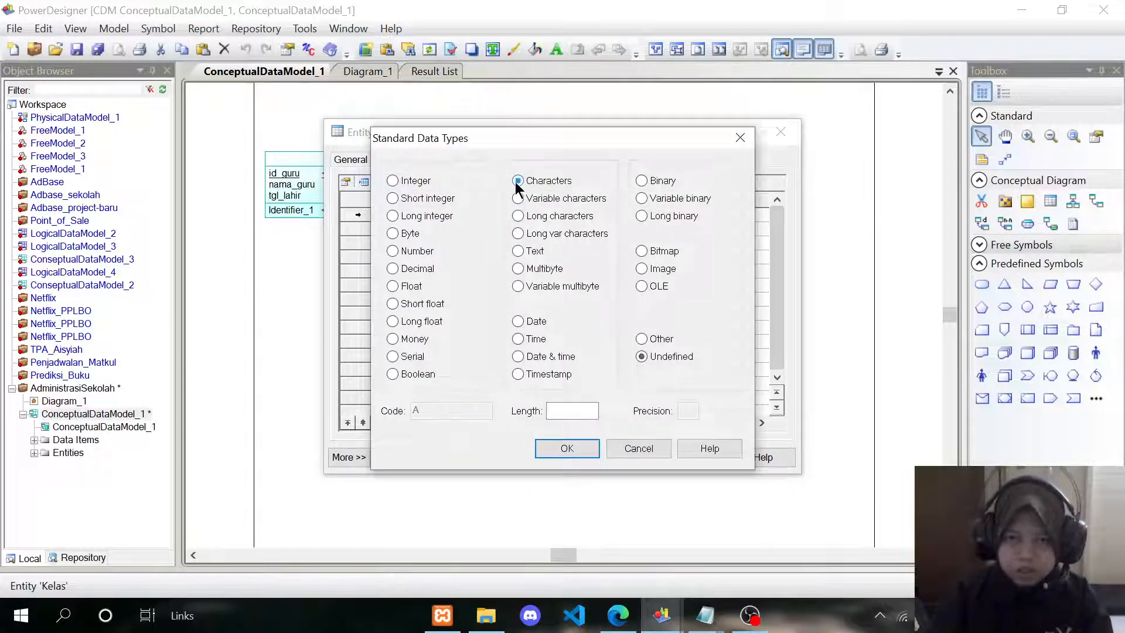
click(564, 410)
text(4)
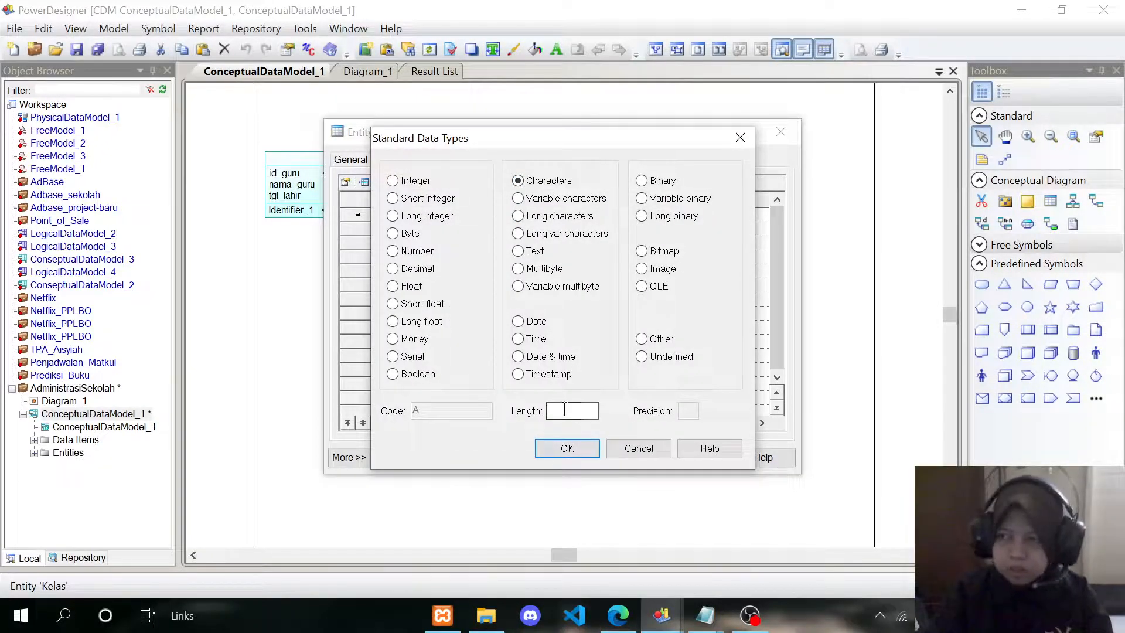
click(557, 457)
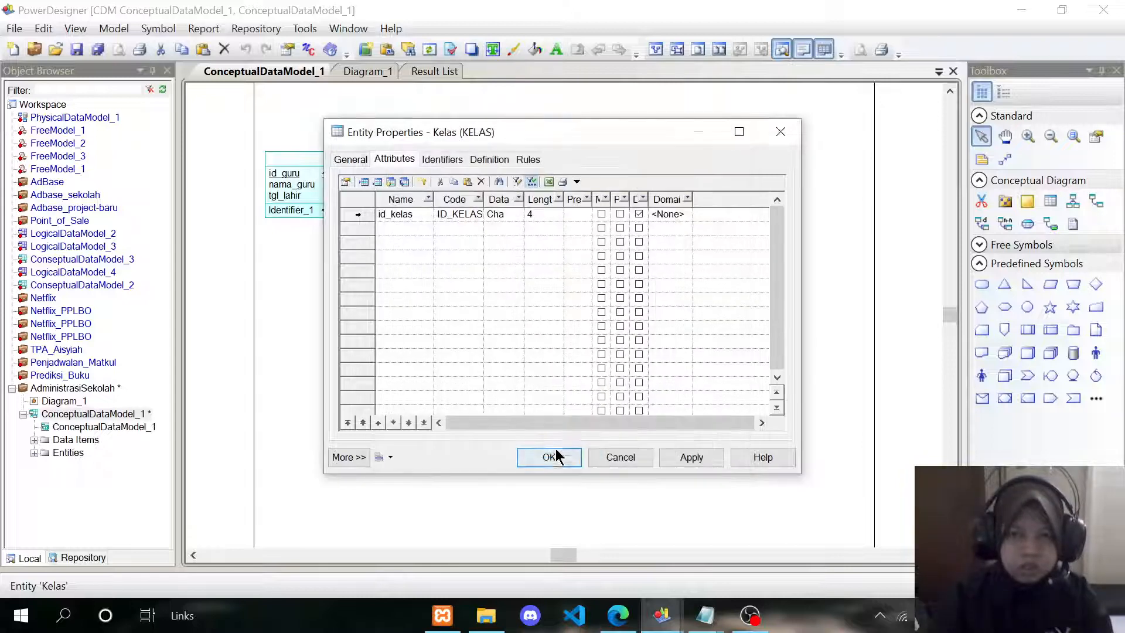
click(620, 214)
Step: Add a jurusan attribute to Kelas with data type Variable characters and length 30
click(403, 228)
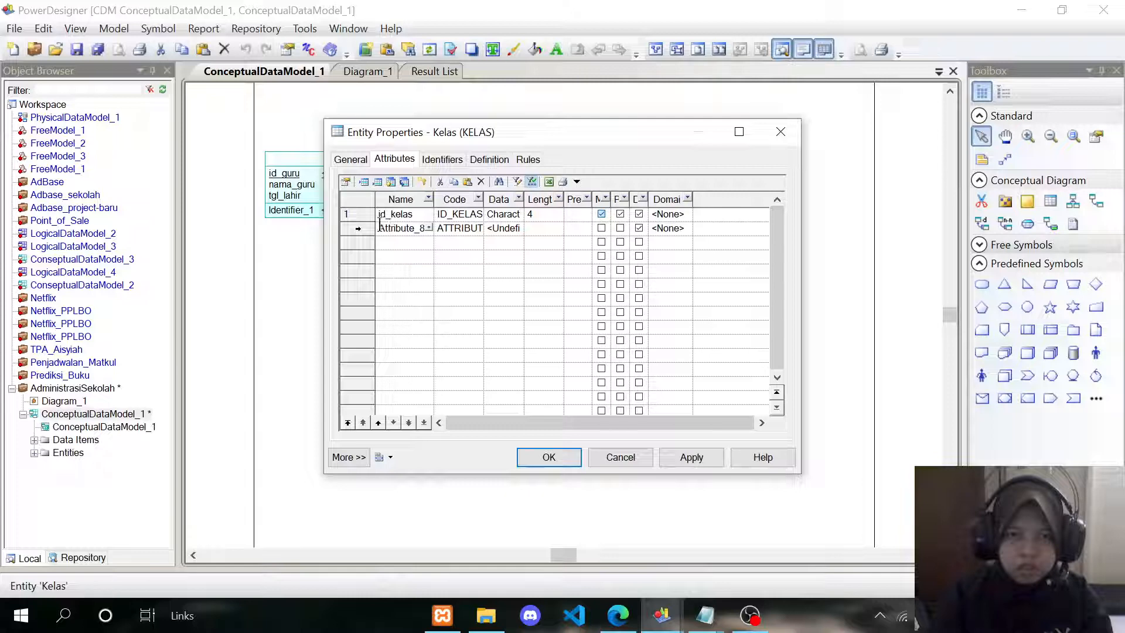
drag(380, 225, 442, 225)
key(BackSpace)
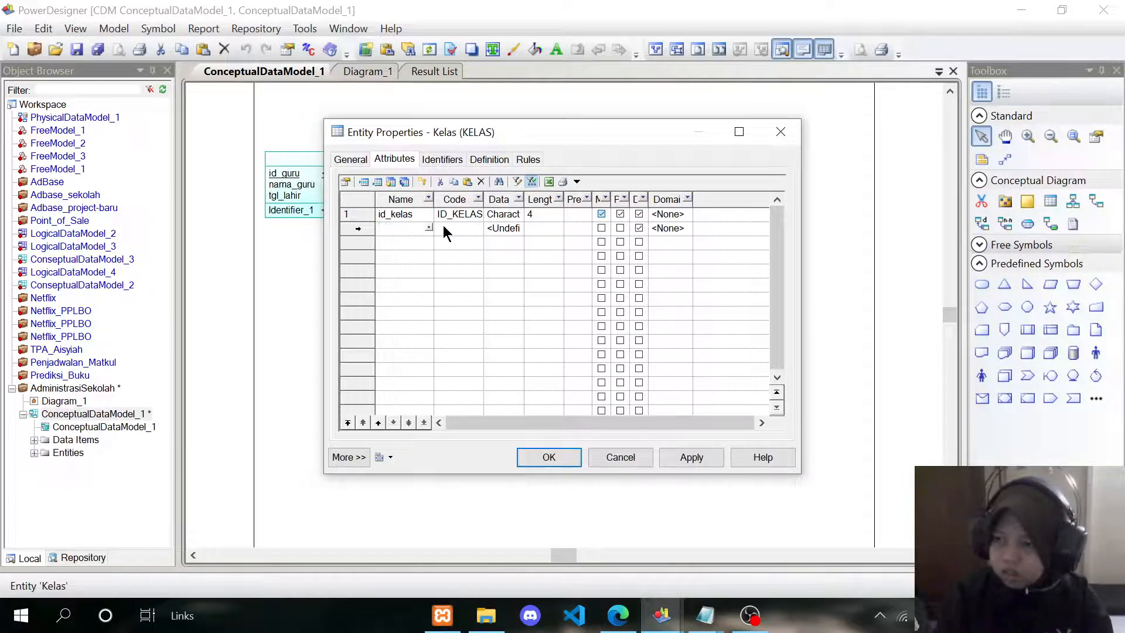
text(jurusa)
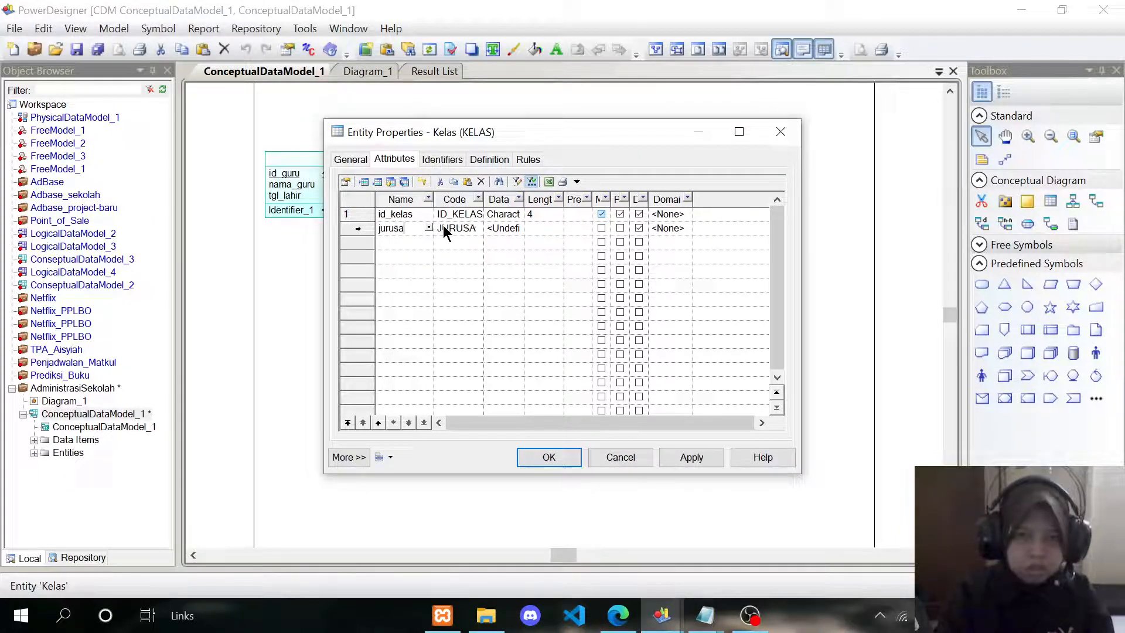
text(n)
click(507, 227)
click(519, 229)
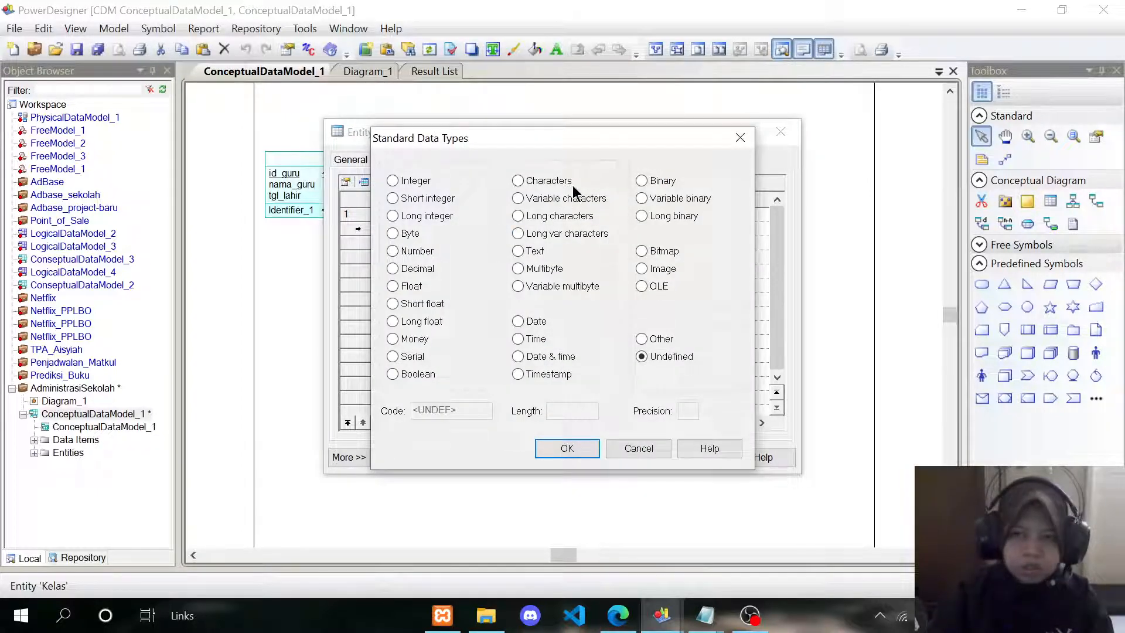
click(523, 200)
click(568, 411)
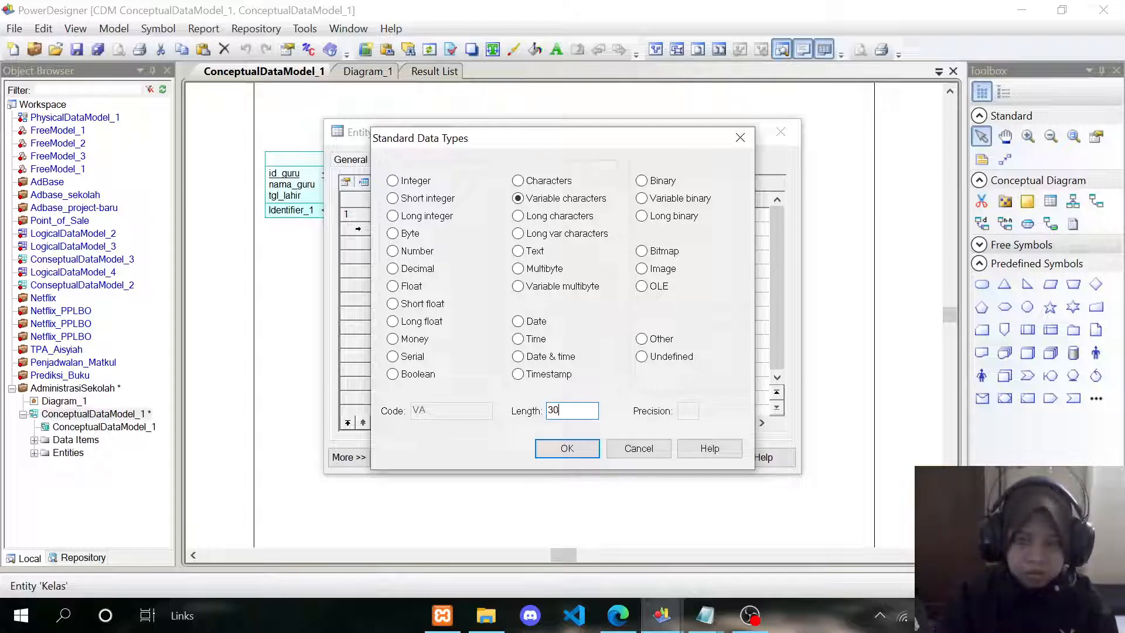
click(572, 448)
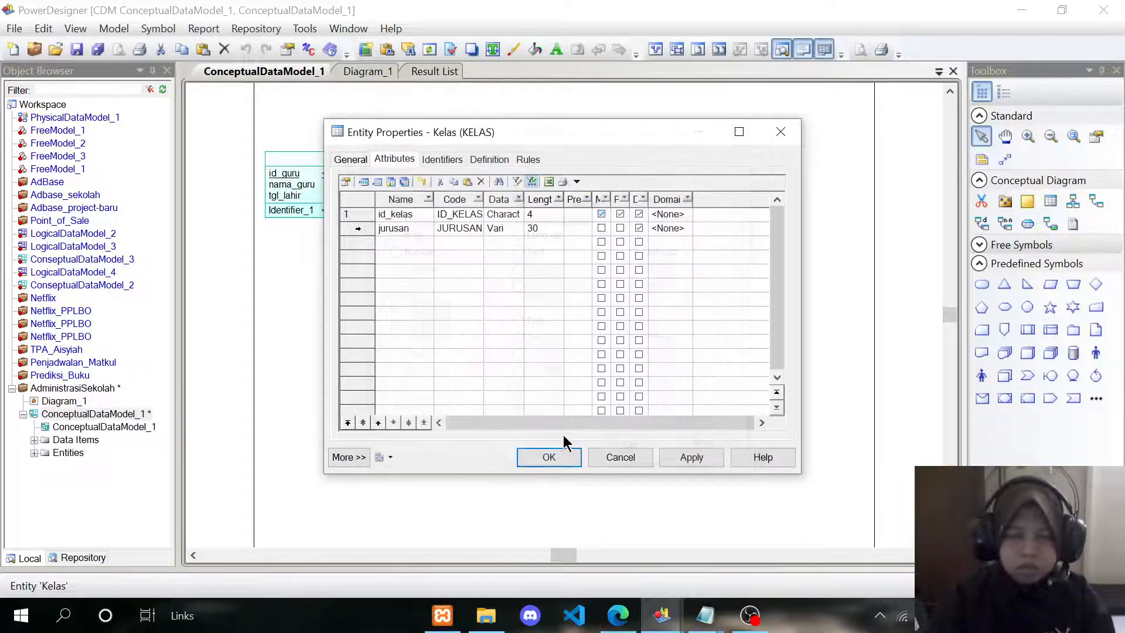
Step: Add a tingkat attribute to Kelas with data type Short integer
click(397, 245)
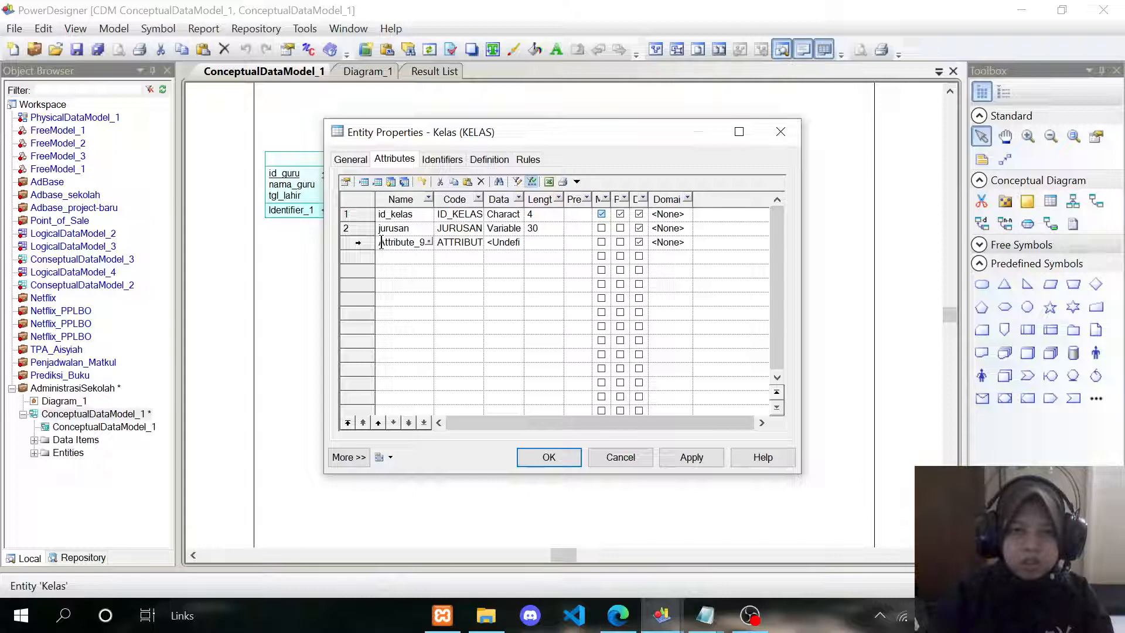
drag(381, 242, 443, 244)
key(BackSpace)
text(tingla)
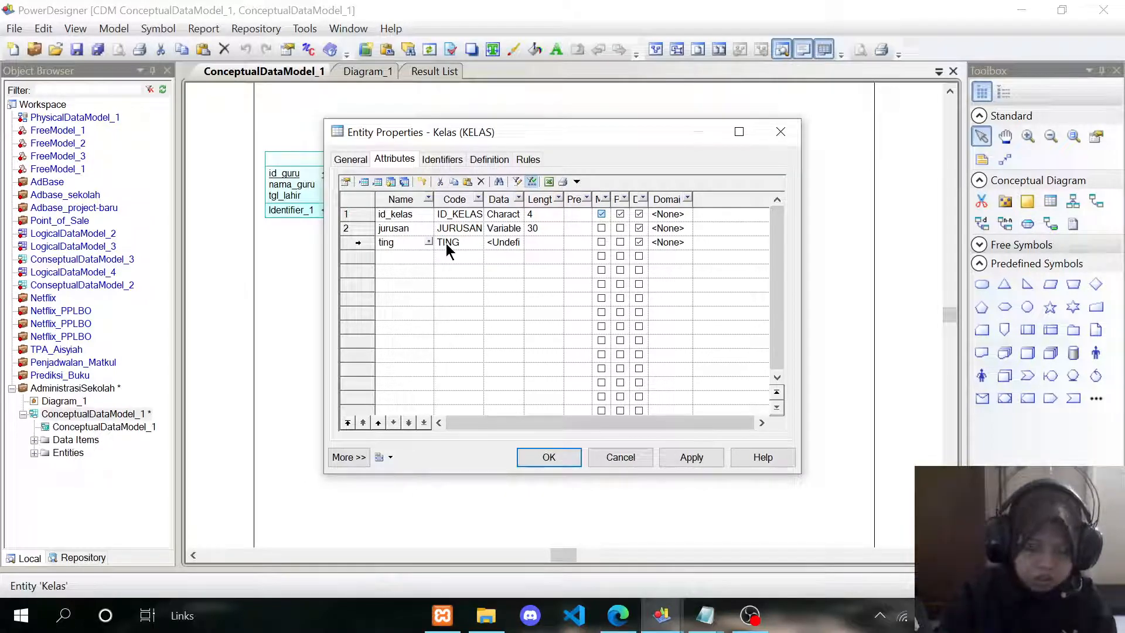
click(509, 243)
click(519, 245)
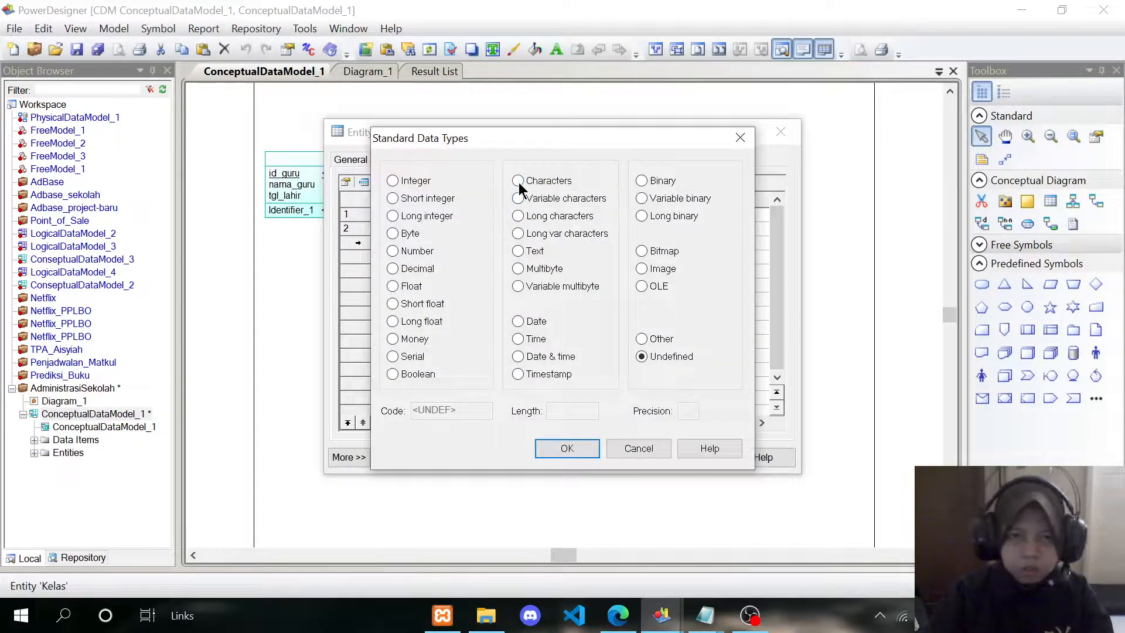
click(403, 202)
click(567, 448)
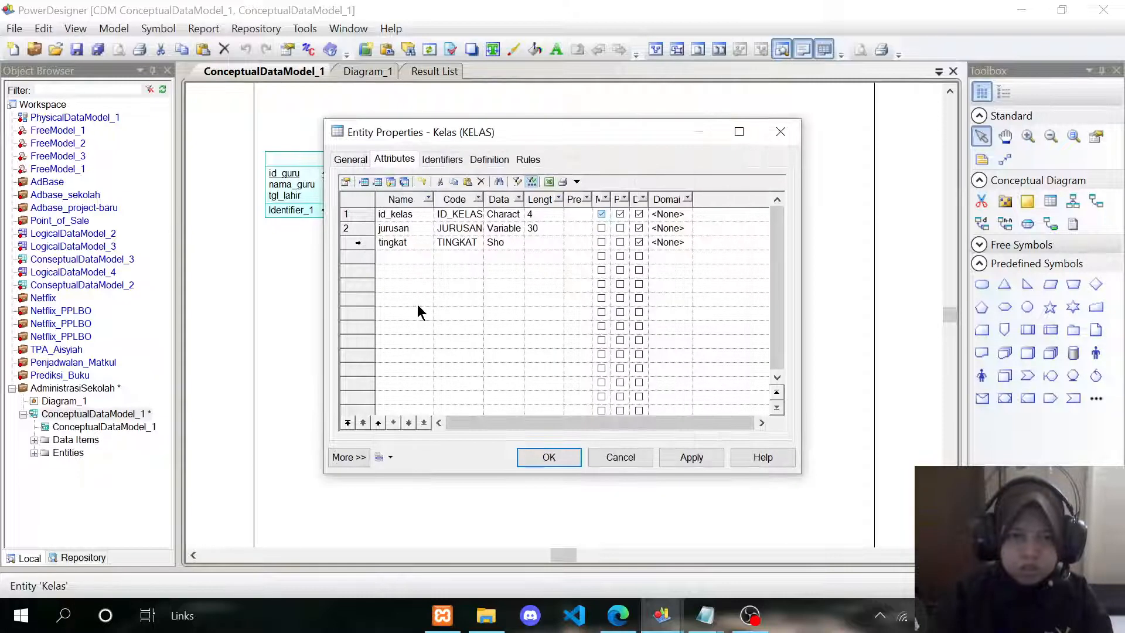
Step: Add a jumlah_siswa attribute to Kelas with data type Integer and apply the entity's properties
click(382, 256)
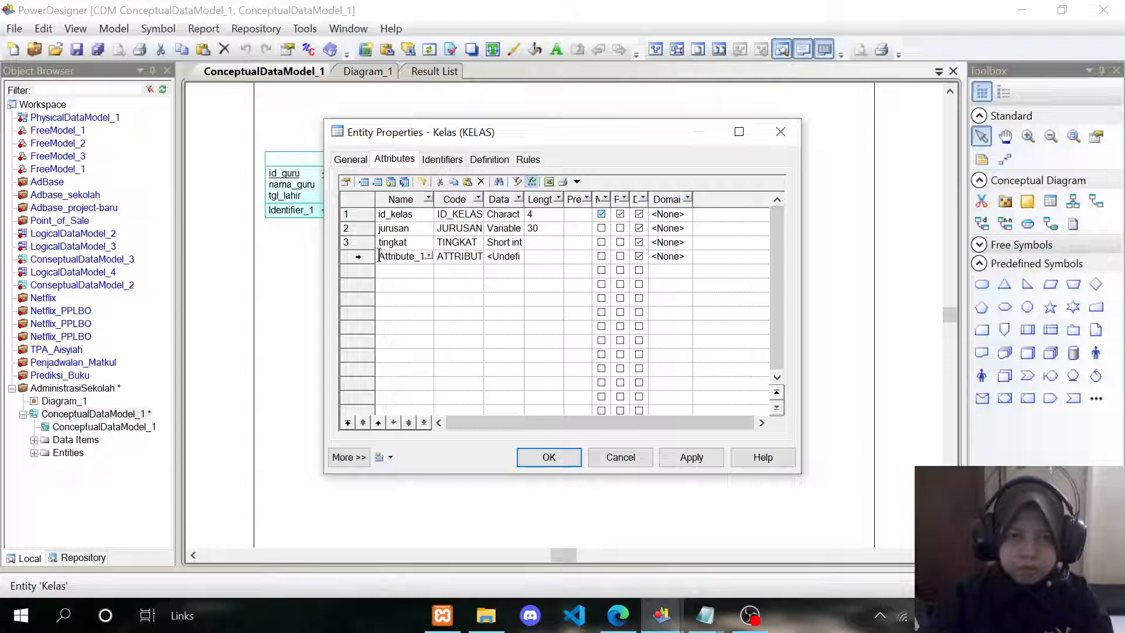
double_click(387, 256)
key(BackSpace)
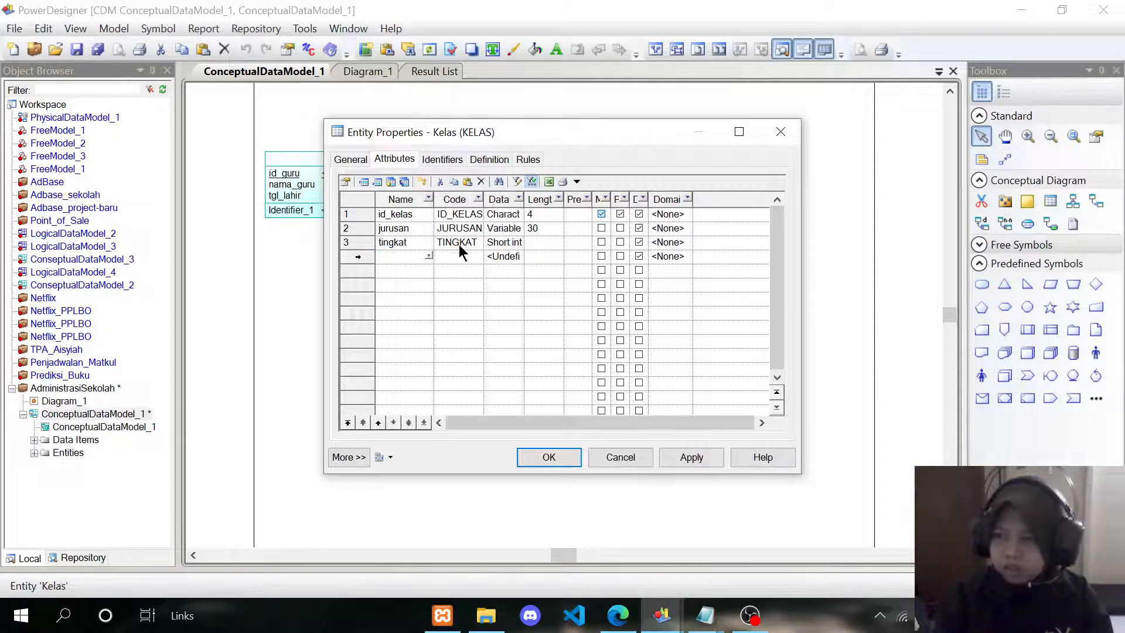
text(jumla)
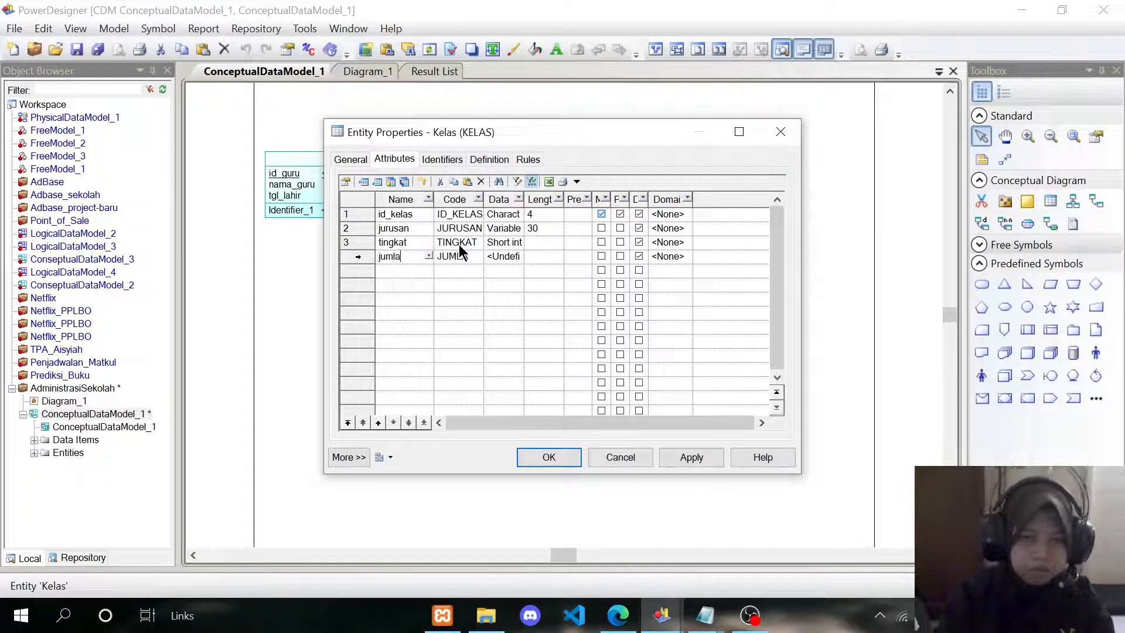
text(h_siswa)
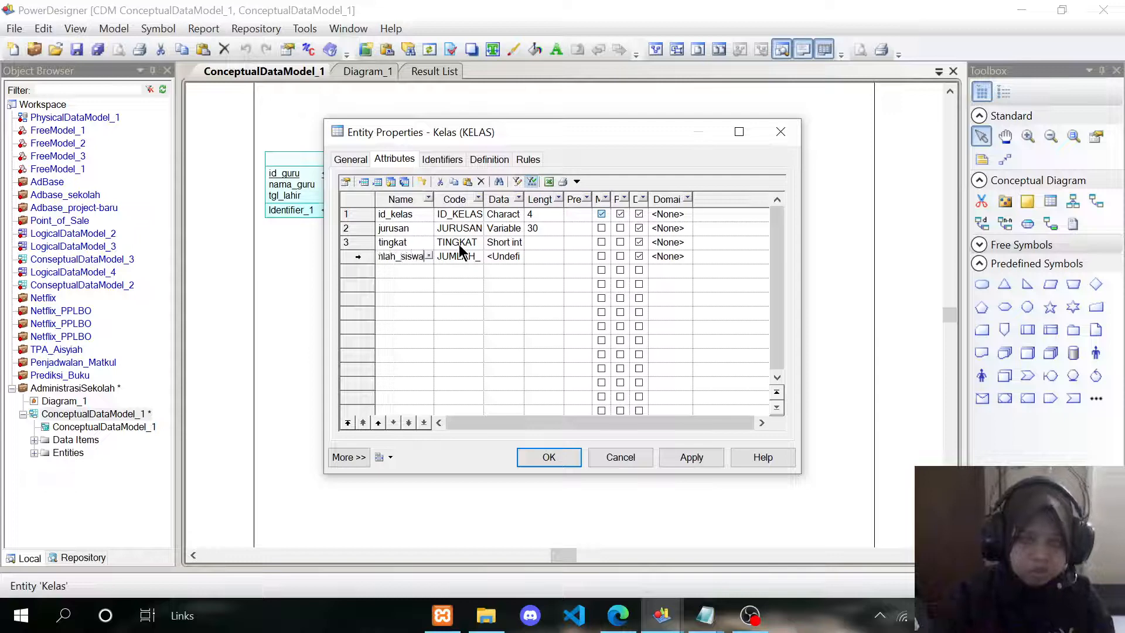
click(513, 258)
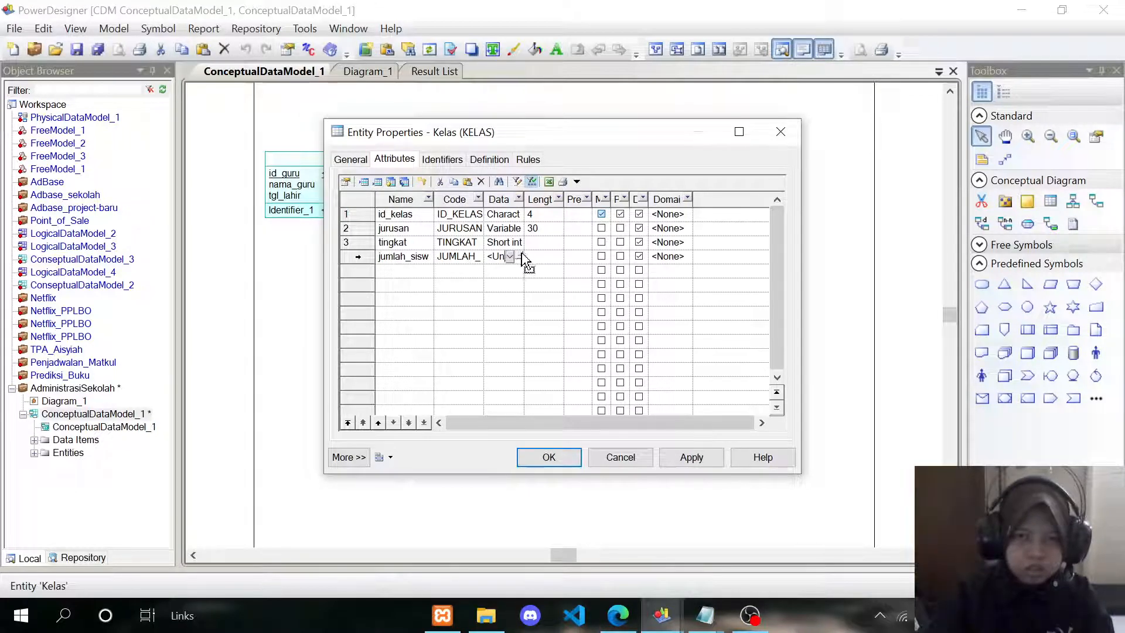
click(521, 258)
click(392, 180)
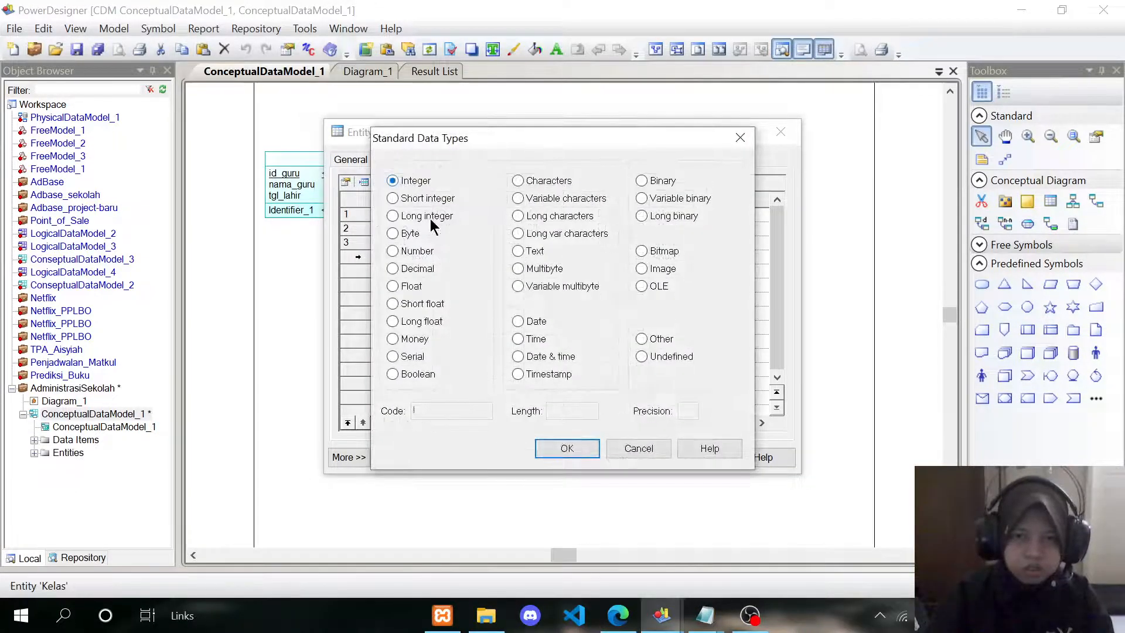
click(567, 449)
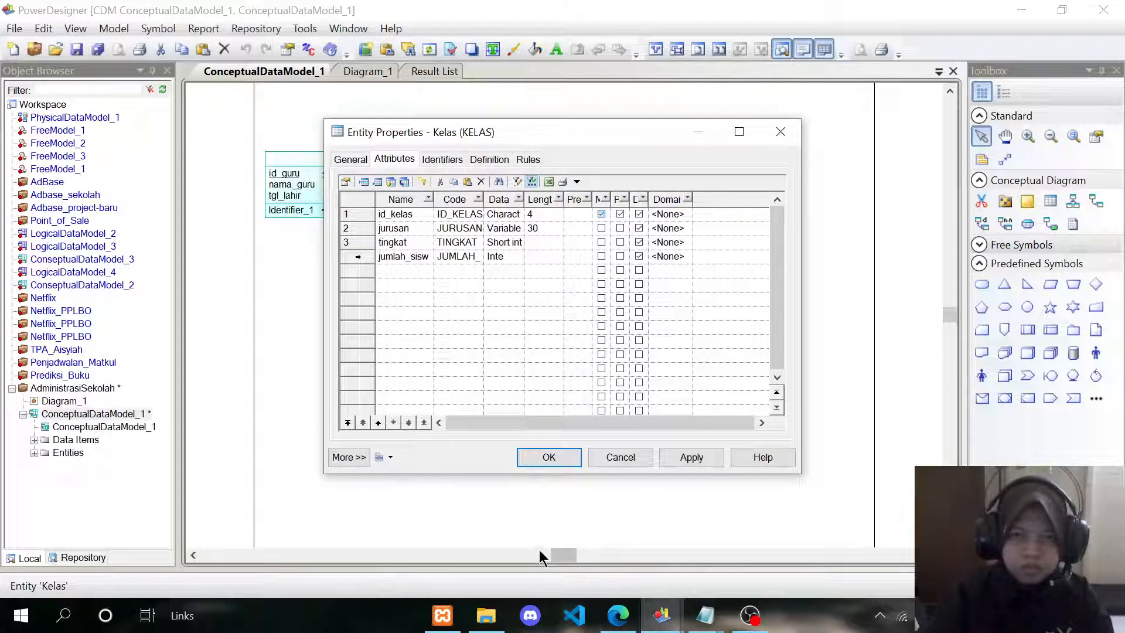
click(549, 457)
Step: Rearrange the overlapping entities so Golongan sits above Guru, Gaji_Bulanan below SPP, and Kelas directly under Siswa, well away from Guru
drag(553, 163, 571, 143)
drag(711, 163, 757, 162)
drag(571, 144, 694, 212)
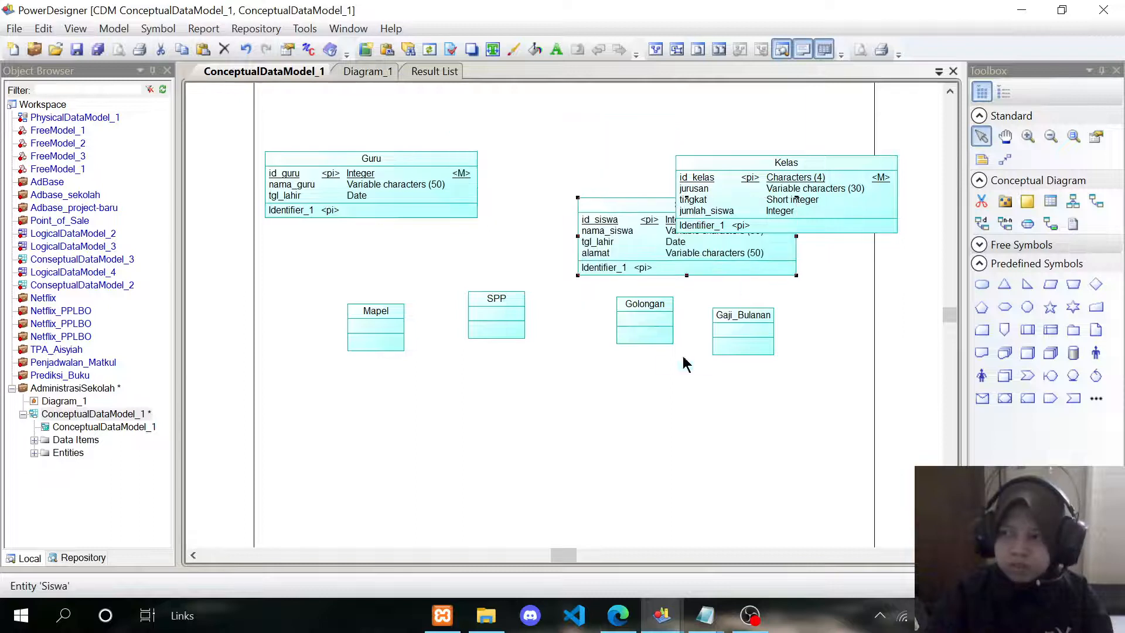
drag(627, 323, 382, 111)
drag(753, 326, 558, 370)
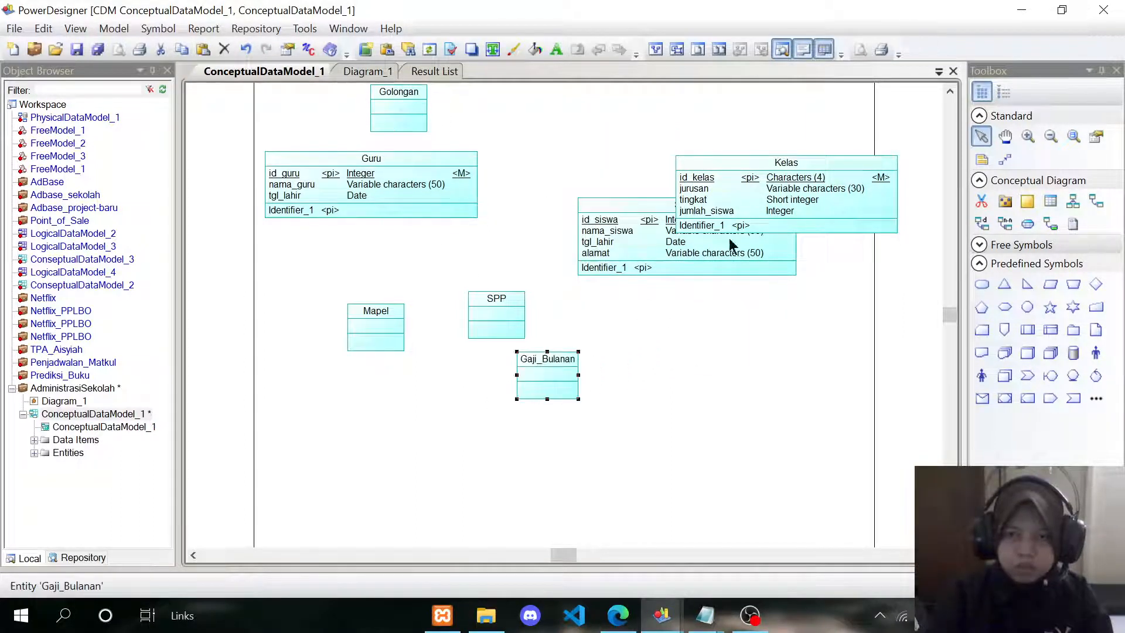
drag(777, 159, 720, 311)
drag(712, 269, 750, 220)
drag(744, 327, 753, 274)
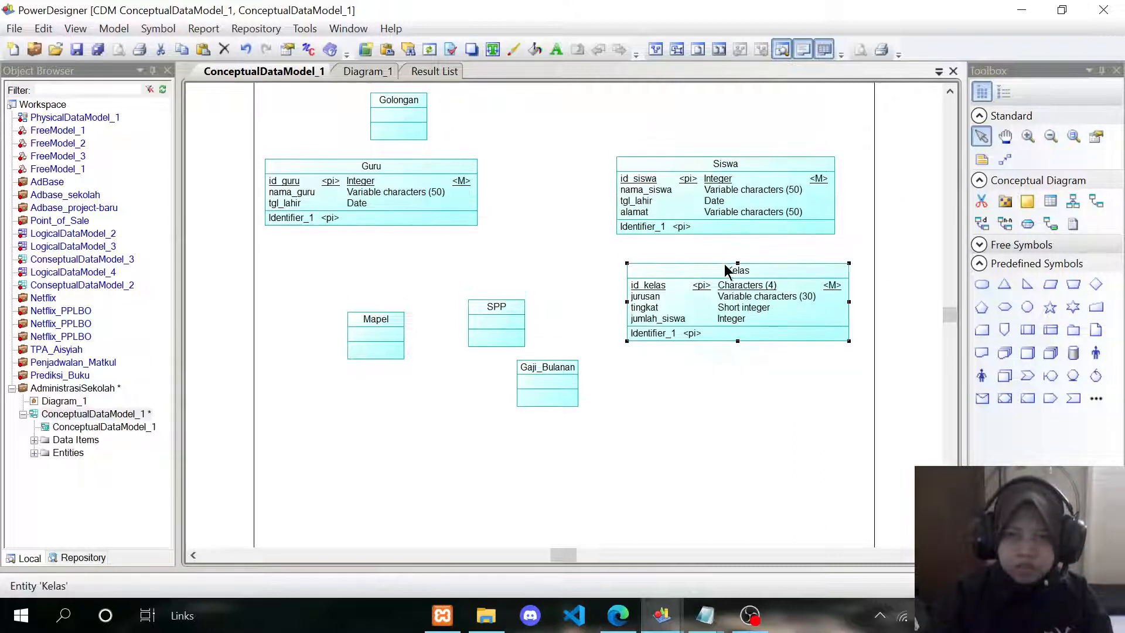
Step: Add an id_mapel attribute to Mapel with data type Characters, length 4, and mark it as the primary identifier
double_click(384, 382)
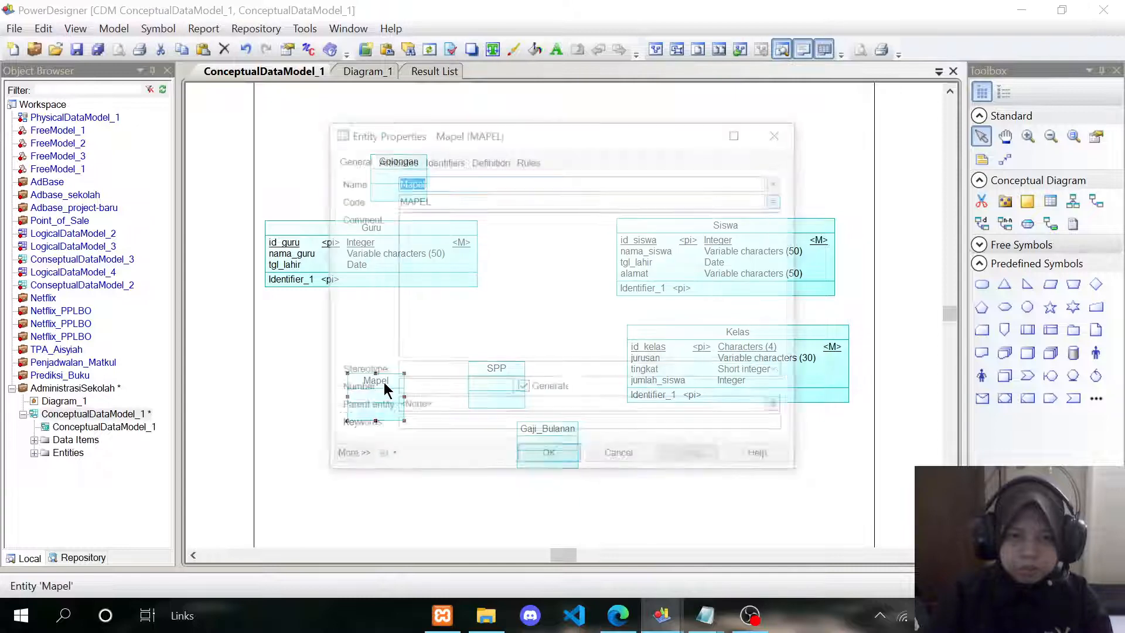
click(400, 163)
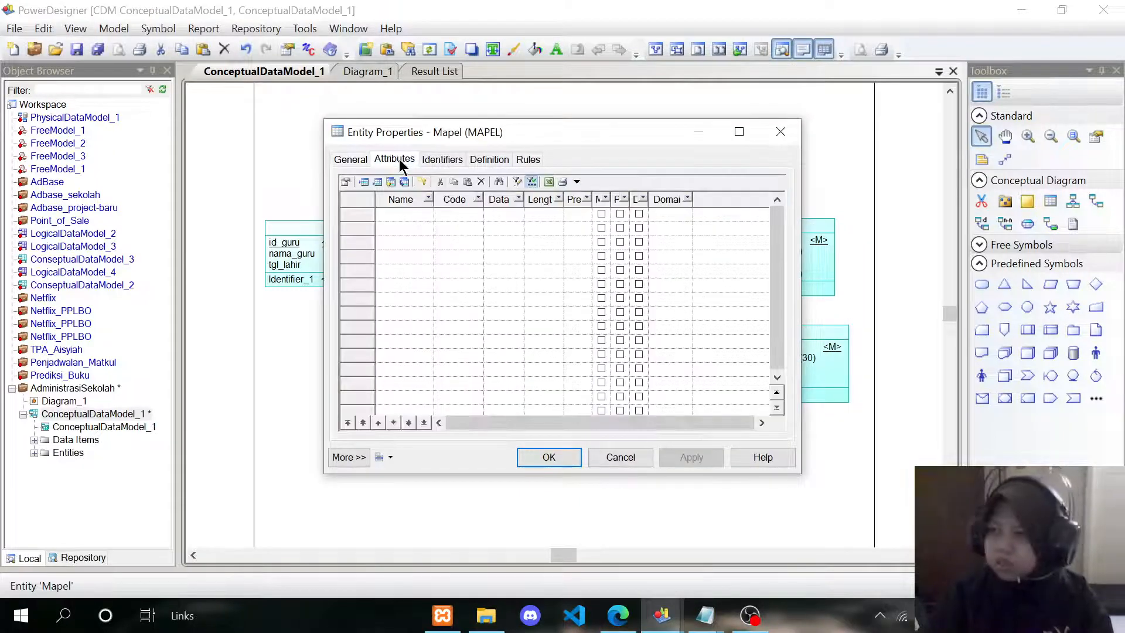
click(403, 213)
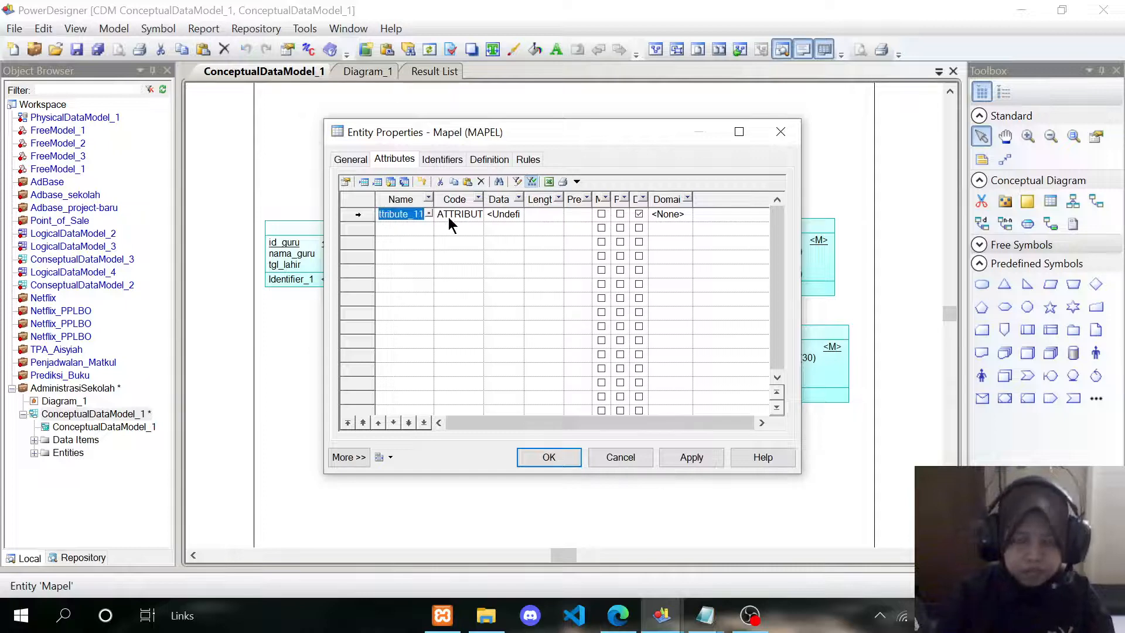
text(id_mapel)
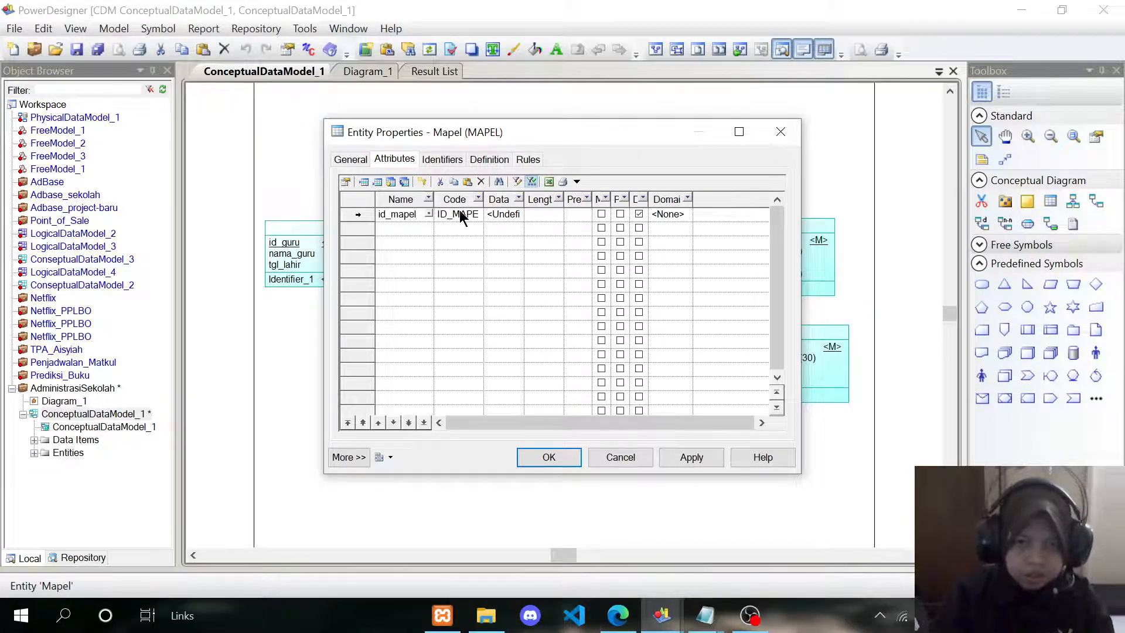
click(495, 214)
click(519, 213)
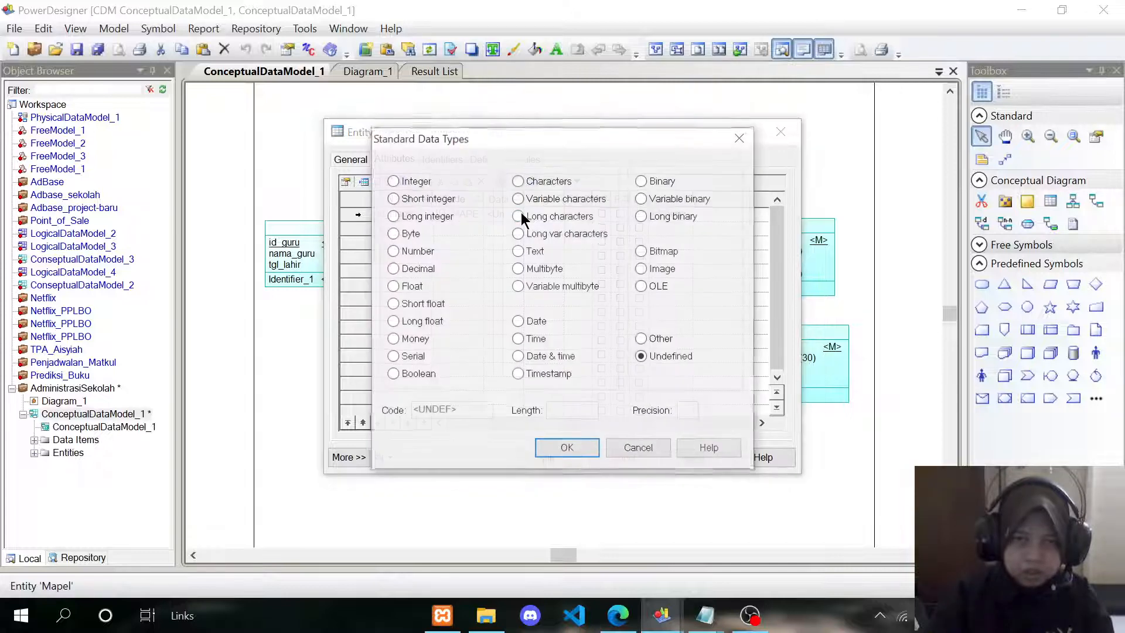
click(517, 181)
click(570, 411)
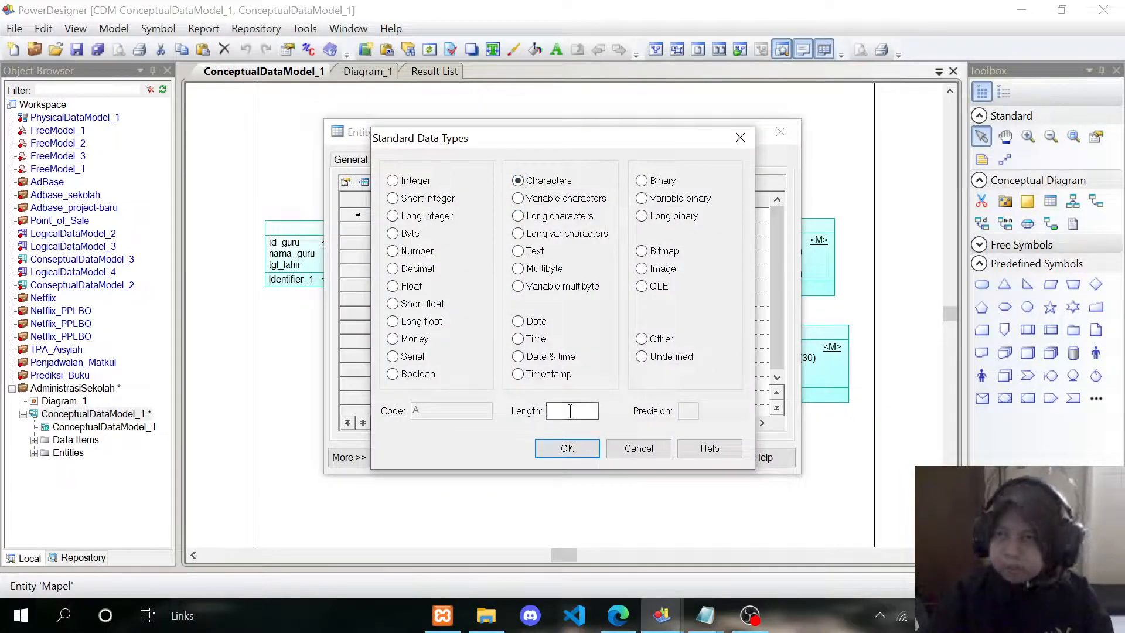
text(4)
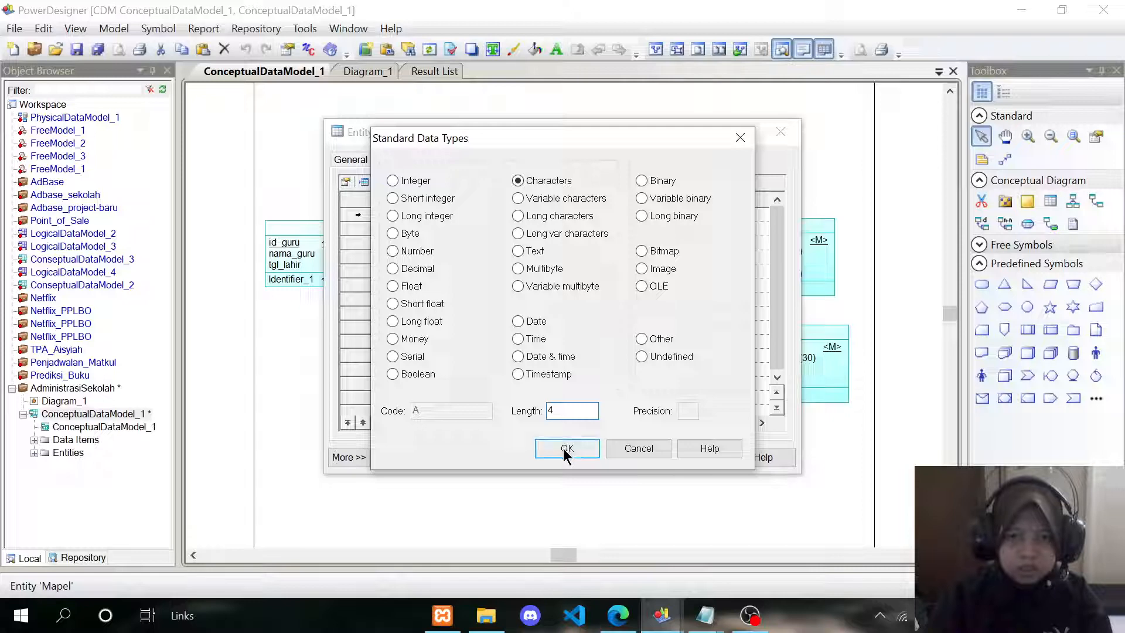
click(565, 451)
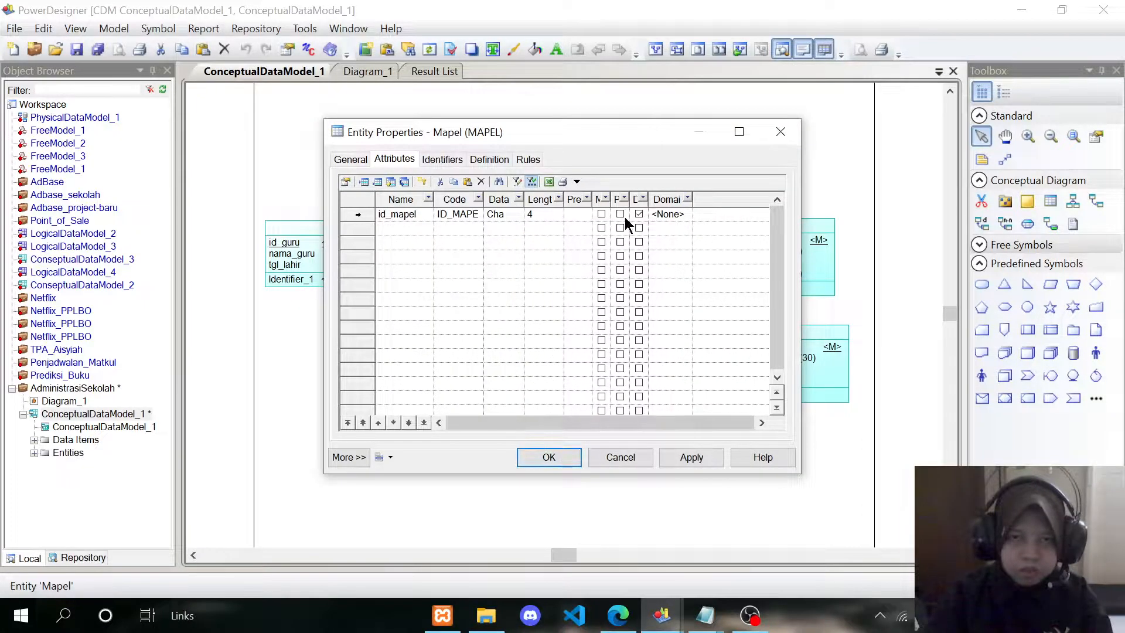
click(620, 215)
Step: Add a nama_mapel attribute to Mapel with data type Variable characters and length 30
click(386, 228)
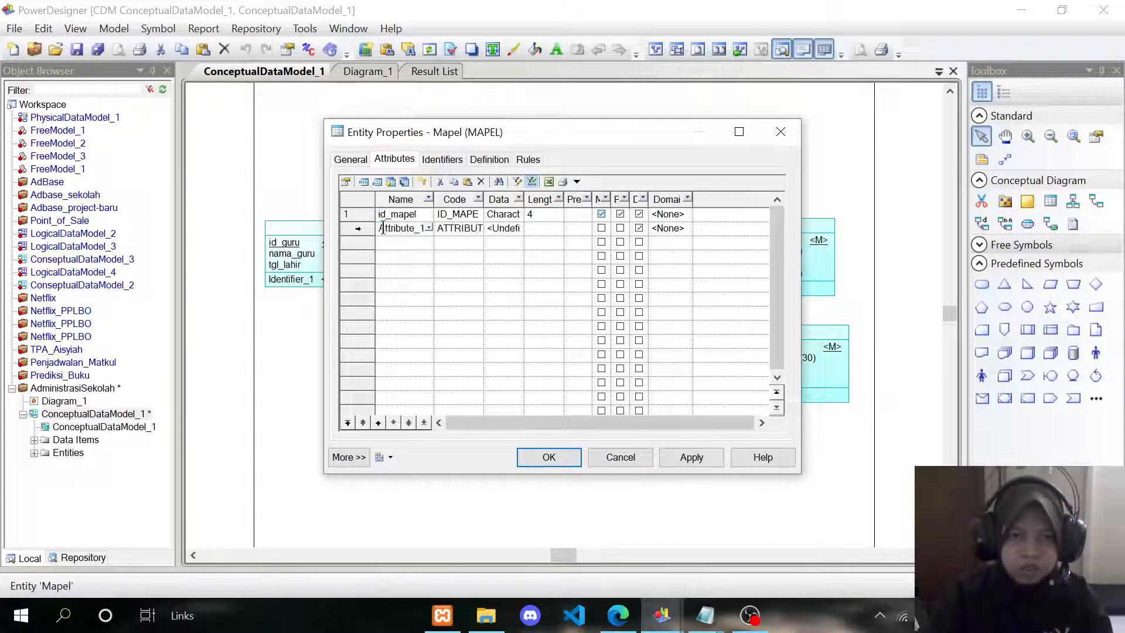
text(nama)
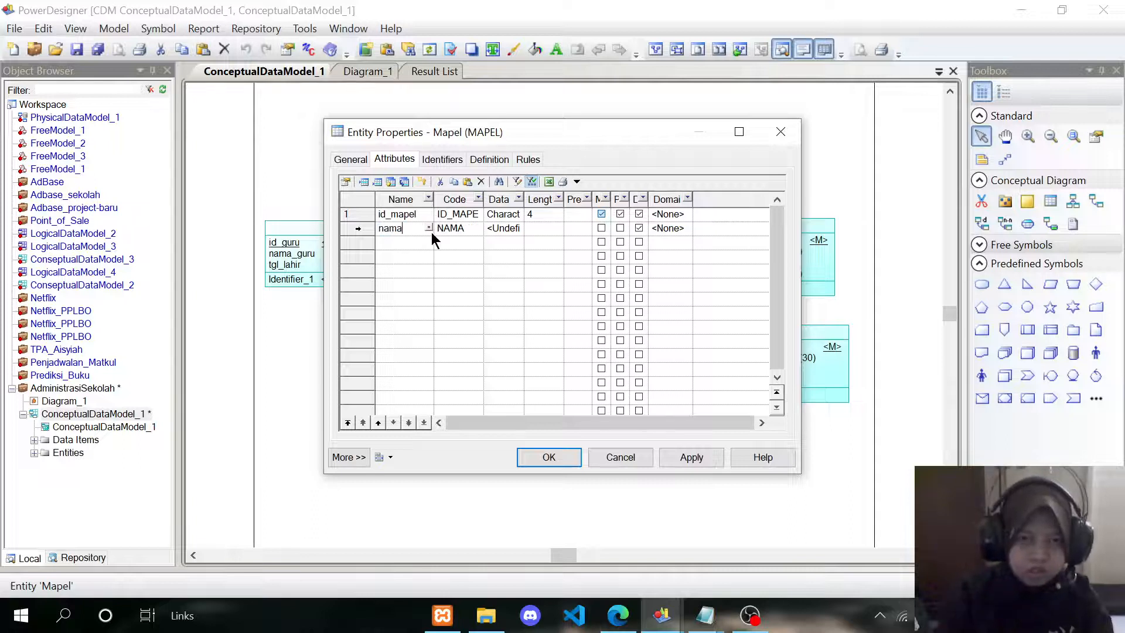
text(_mapel)
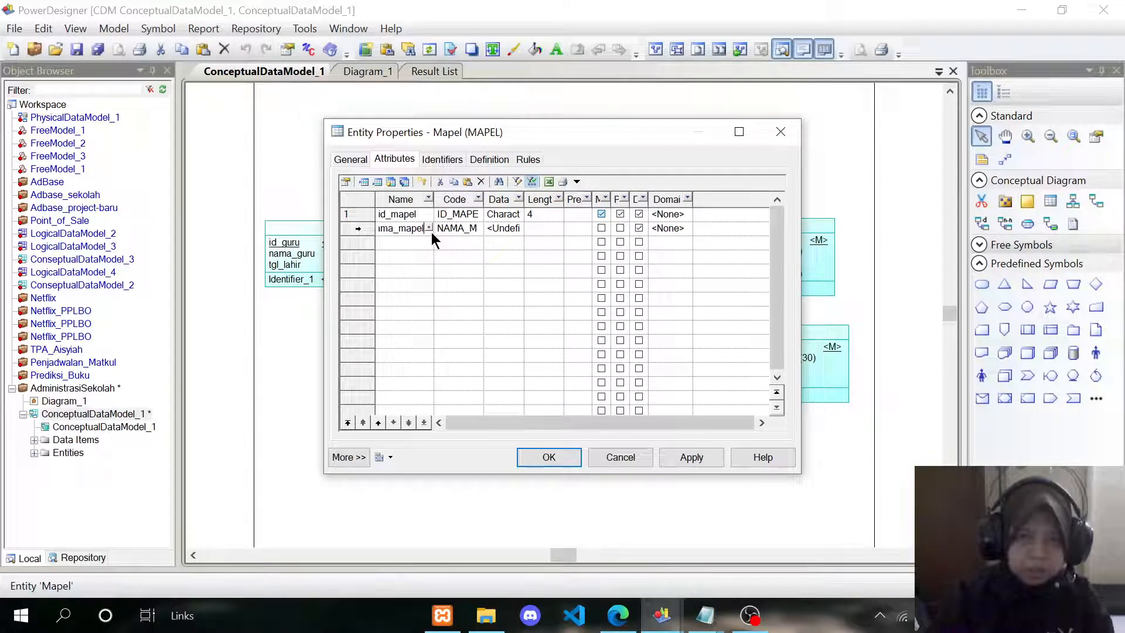
click(505, 228)
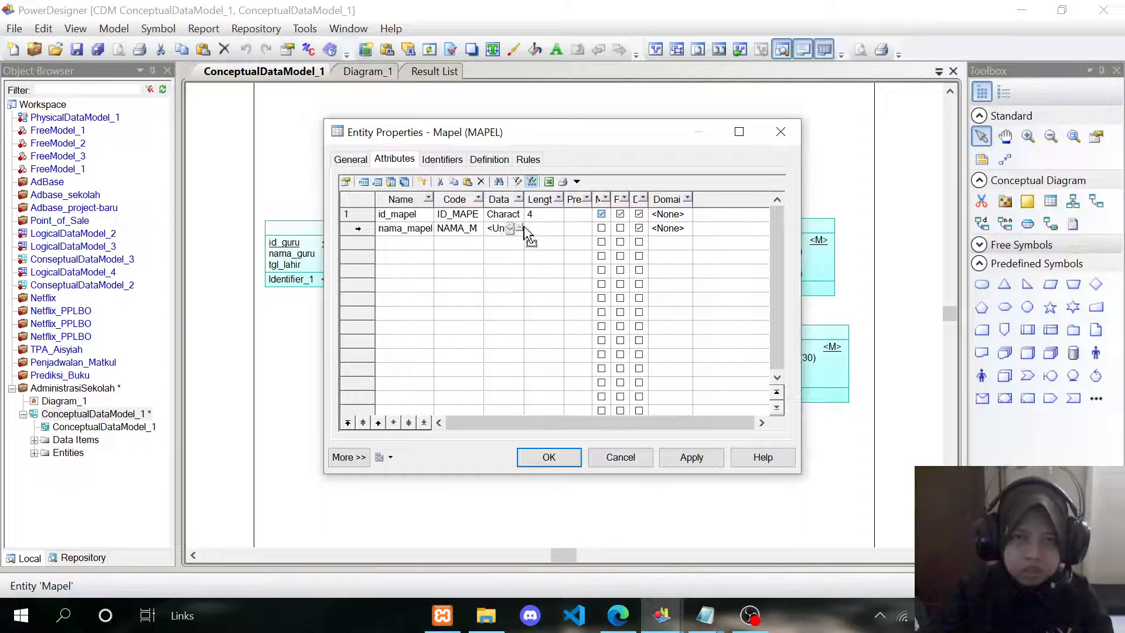
click(520, 228)
click(528, 200)
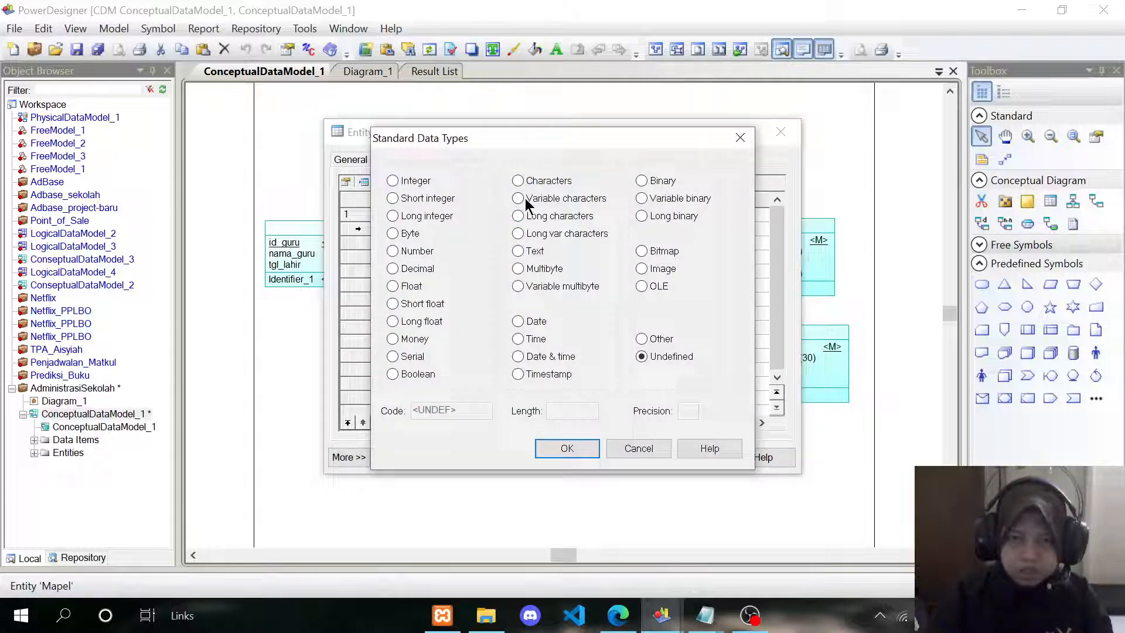
click(563, 410)
text(30)
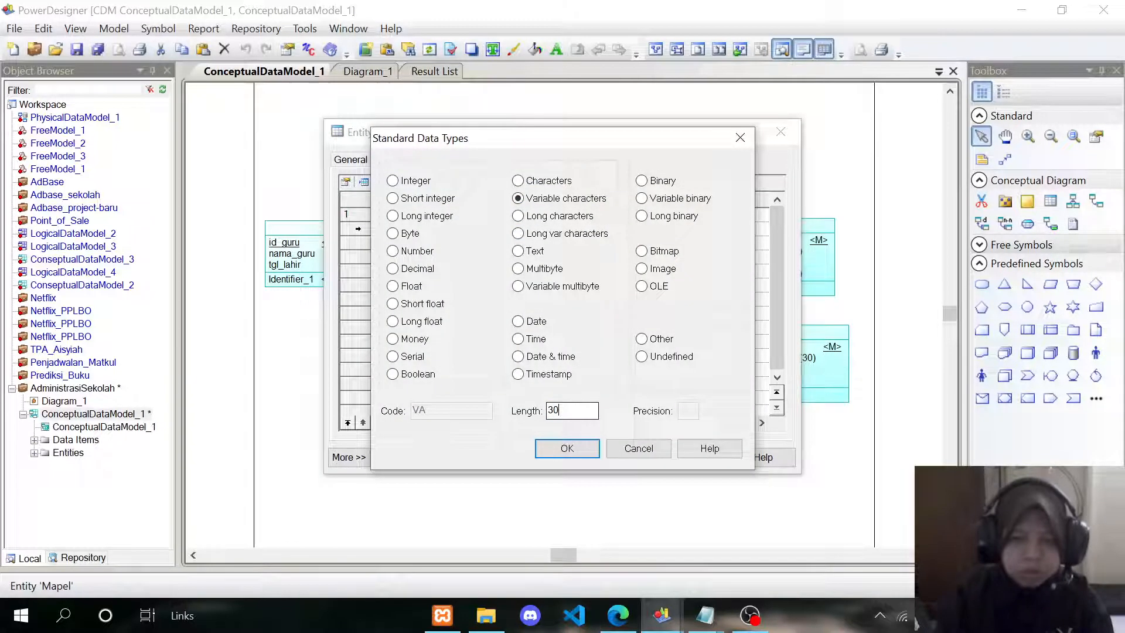
click(591, 450)
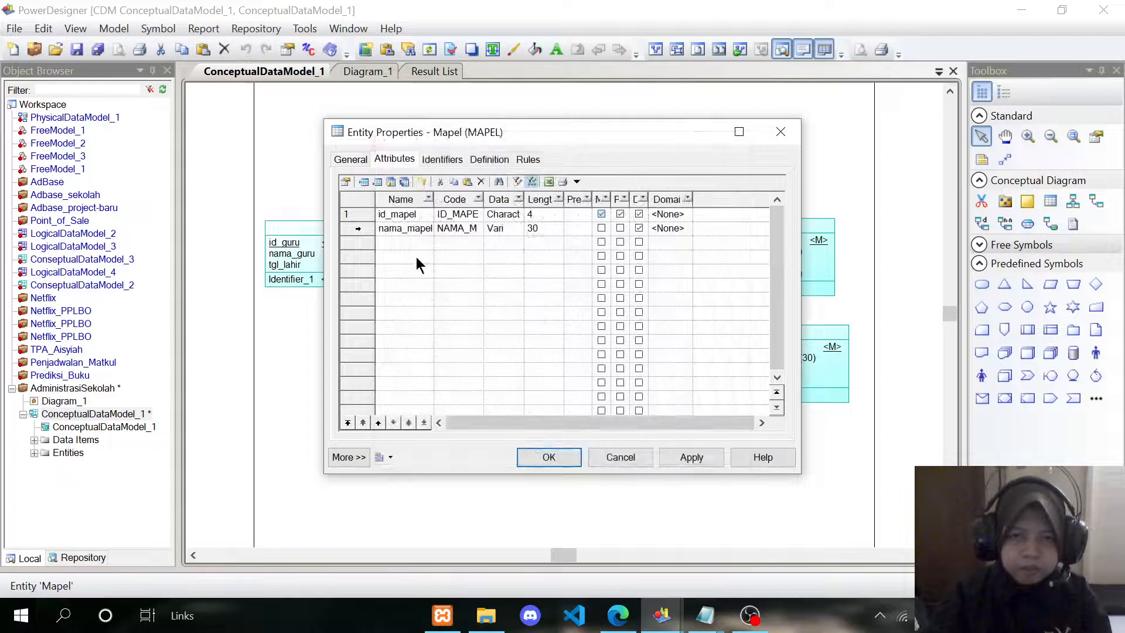
Step: Add a jumlah_jam attribute to Mapel with data type Short integer and confirm the entity's properties
click(401, 242)
click(401, 242)
drag(379, 242, 428, 242)
double_click(388, 242)
key(BackSpace)
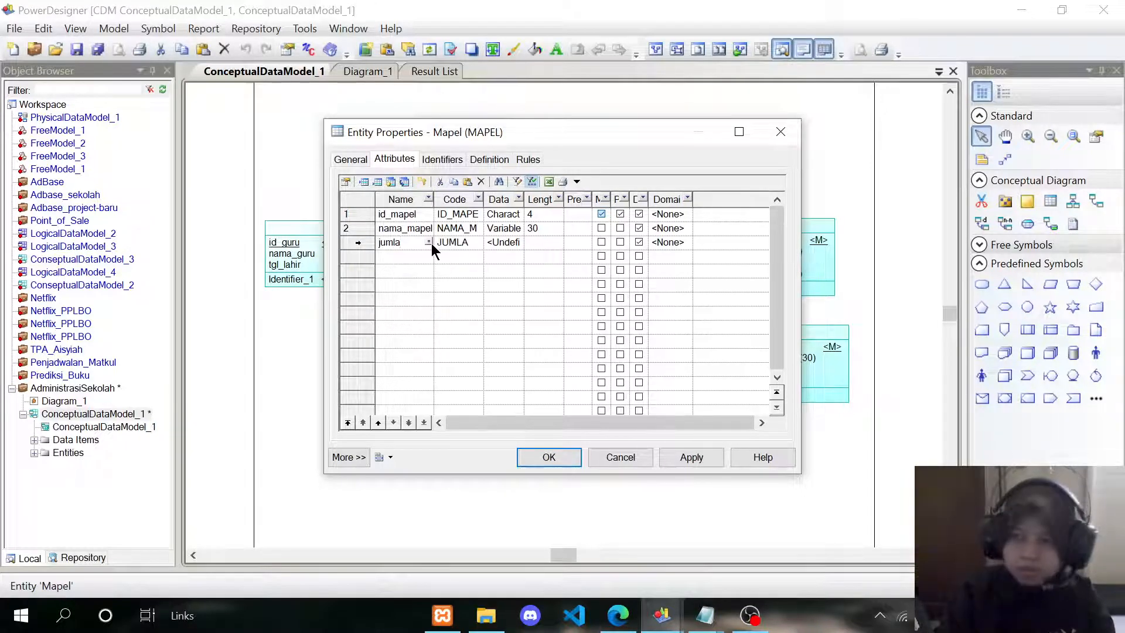
text(jumlah)
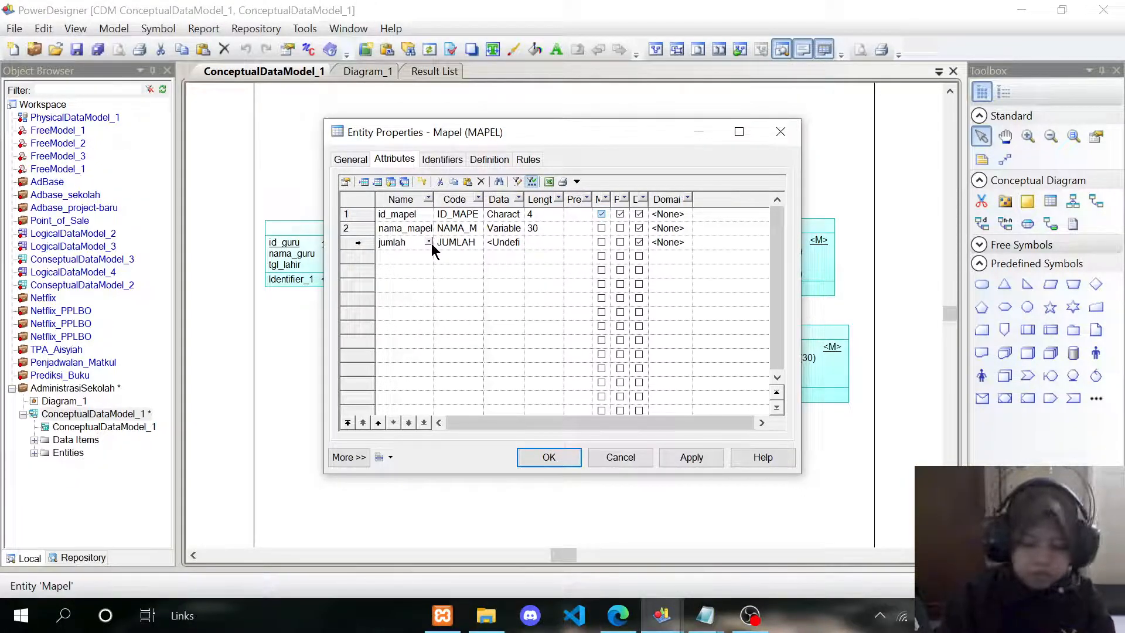
text(_jam)
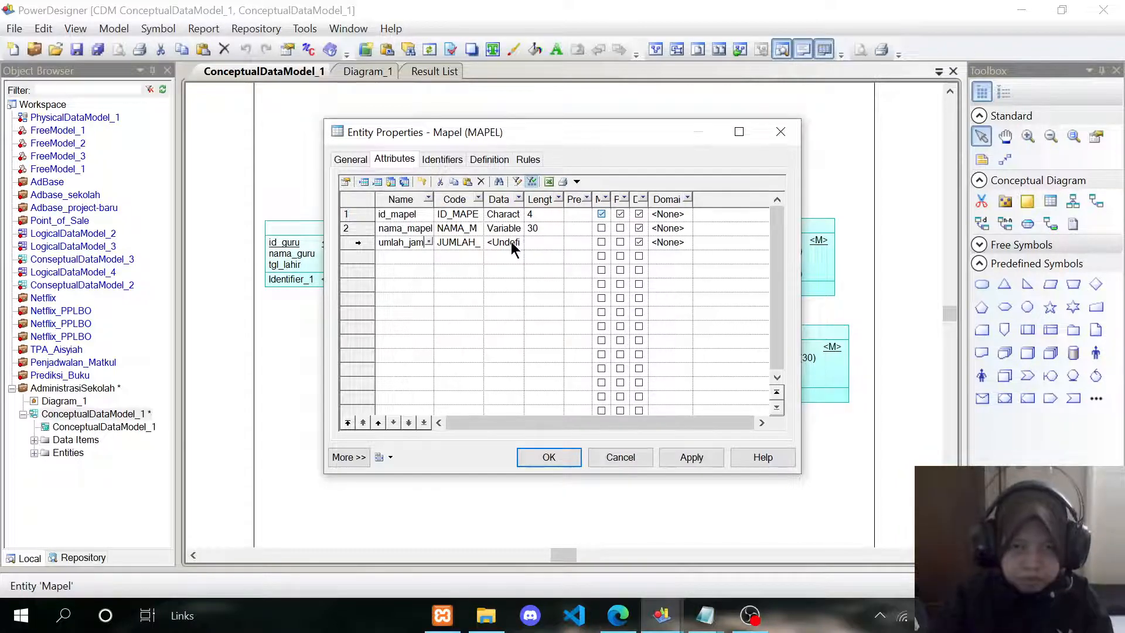
click(513, 241)
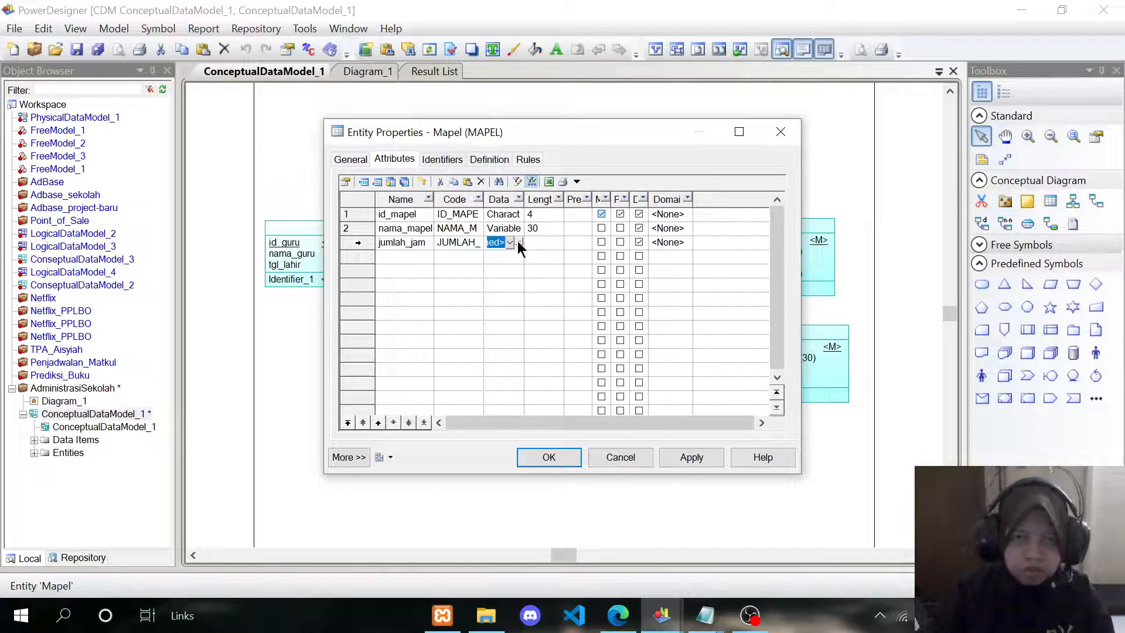
click(518, 243)
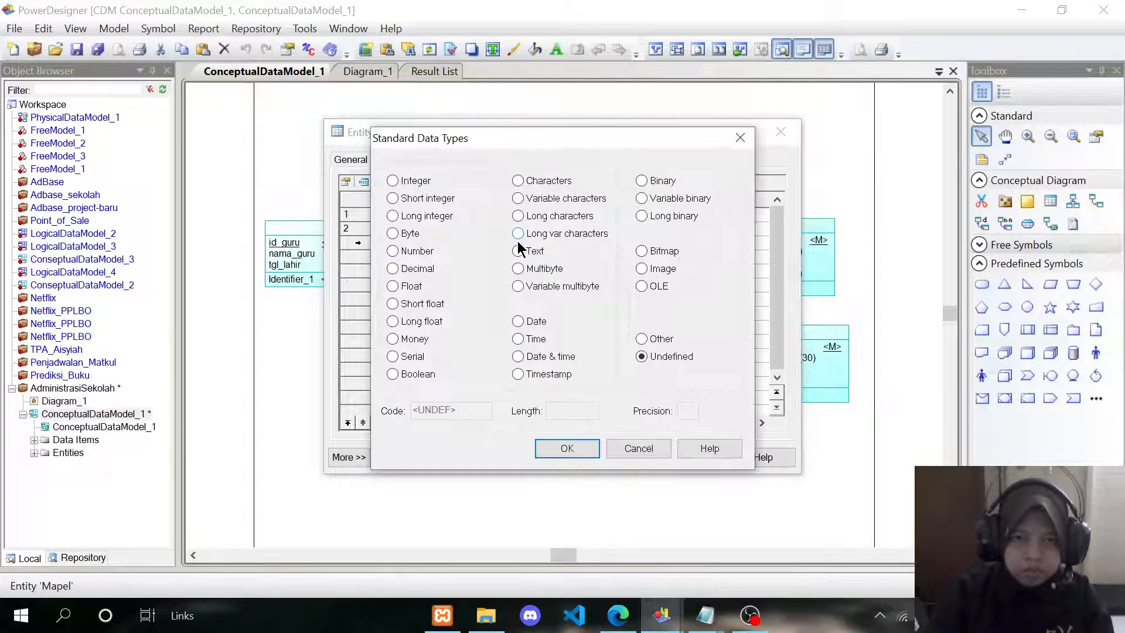
click(409, 200)
click(561, 448)
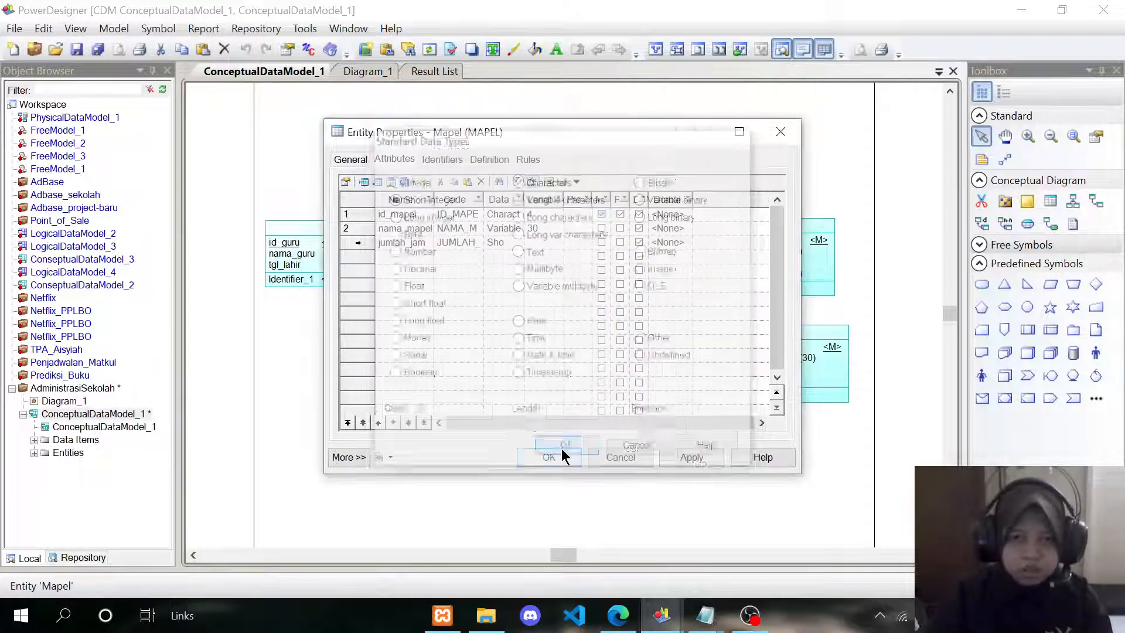
click(558, 454)
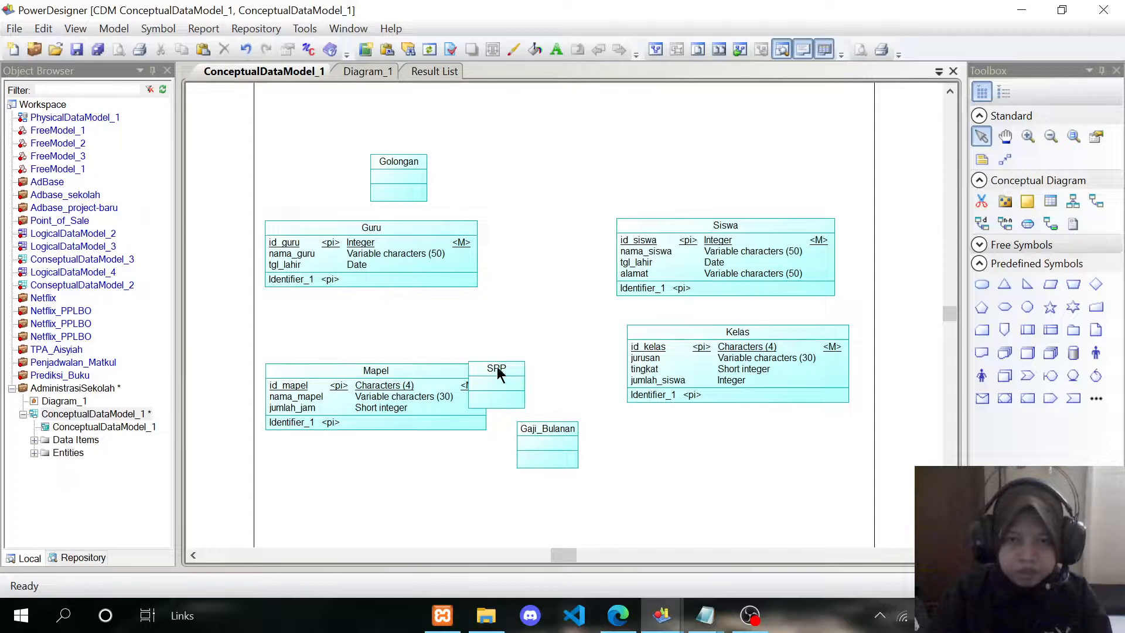
Step: Rearrange the entities so SPP sits below Kelas, Mapel above Siswa, and Gaji_Bulanan below Guru
drag(496, 367, 711, 461)
drag(427, 367, 741, 113)
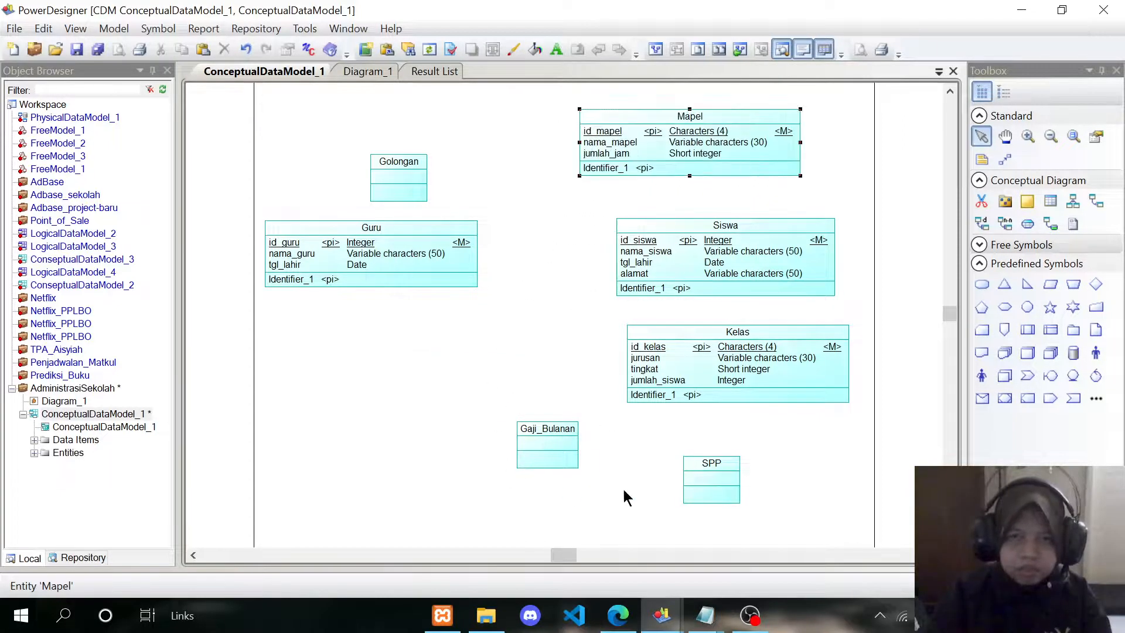
drag(545, 432, 400, 406)
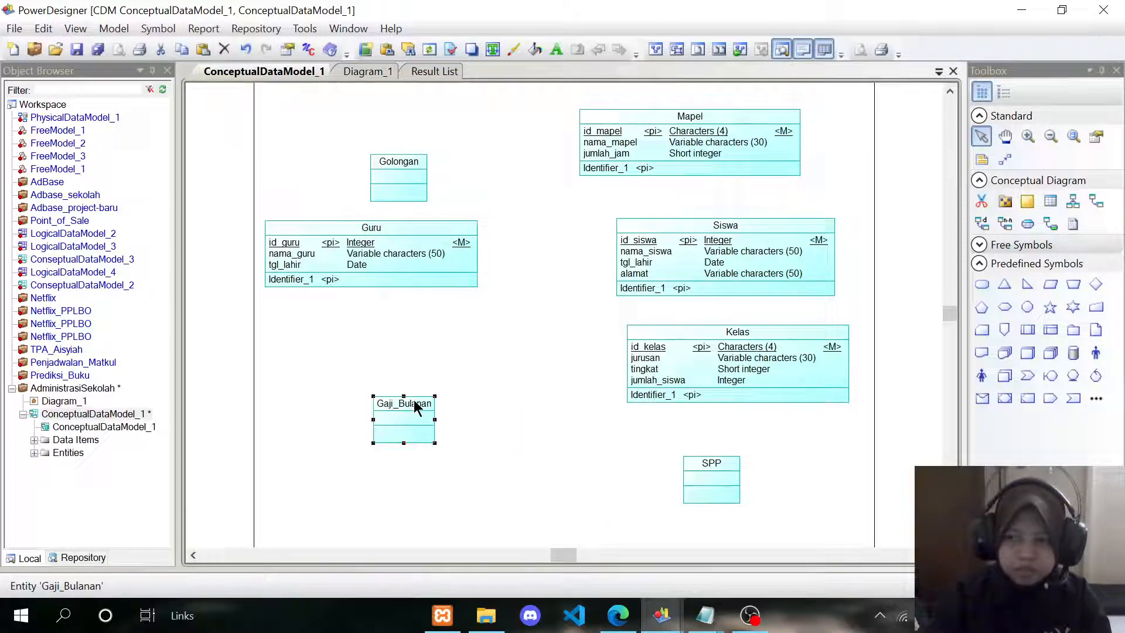
drag(705, 467, 692, 454)
Step: Add an attribute named no_kuitansi to the SPP entity
double_click(693, 455)
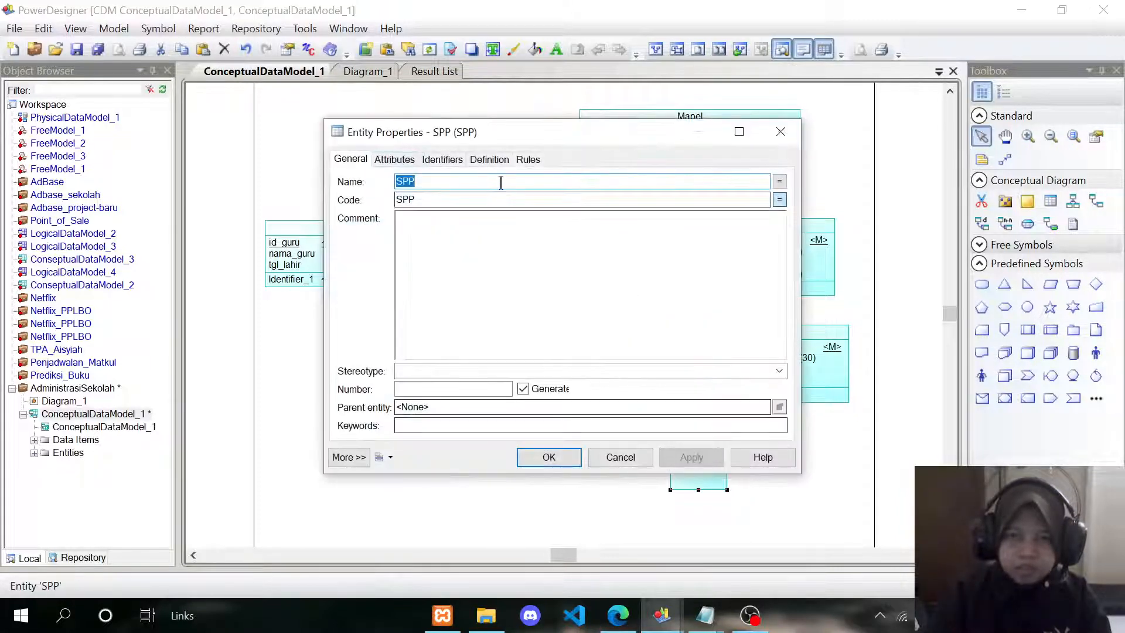
click(392, 160)
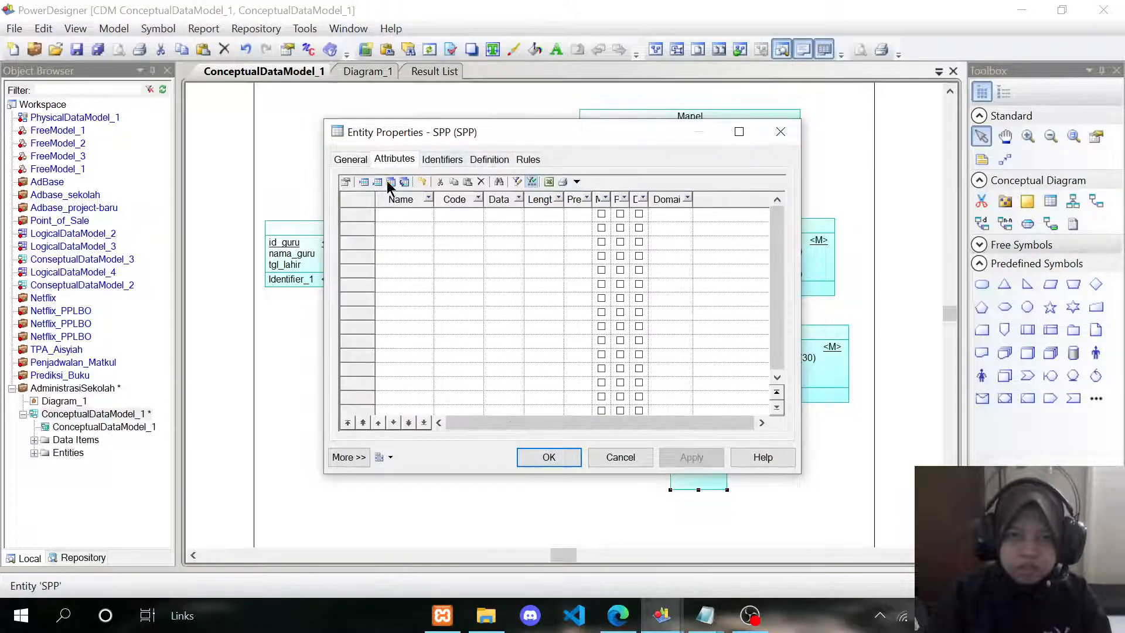
click(389, 212)
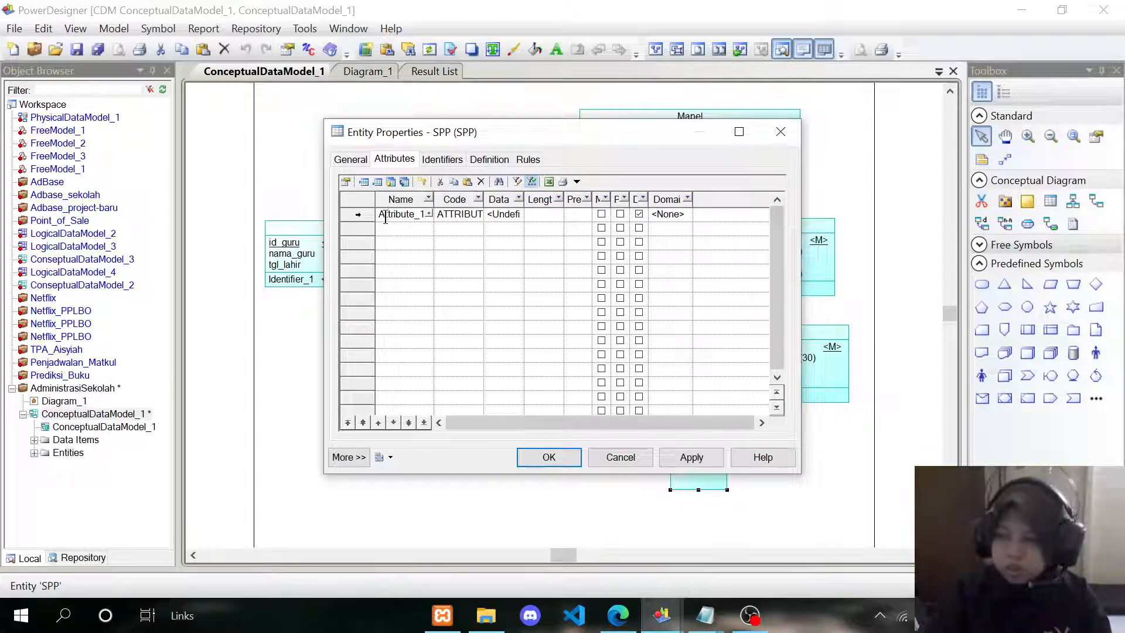
click(379, 212)
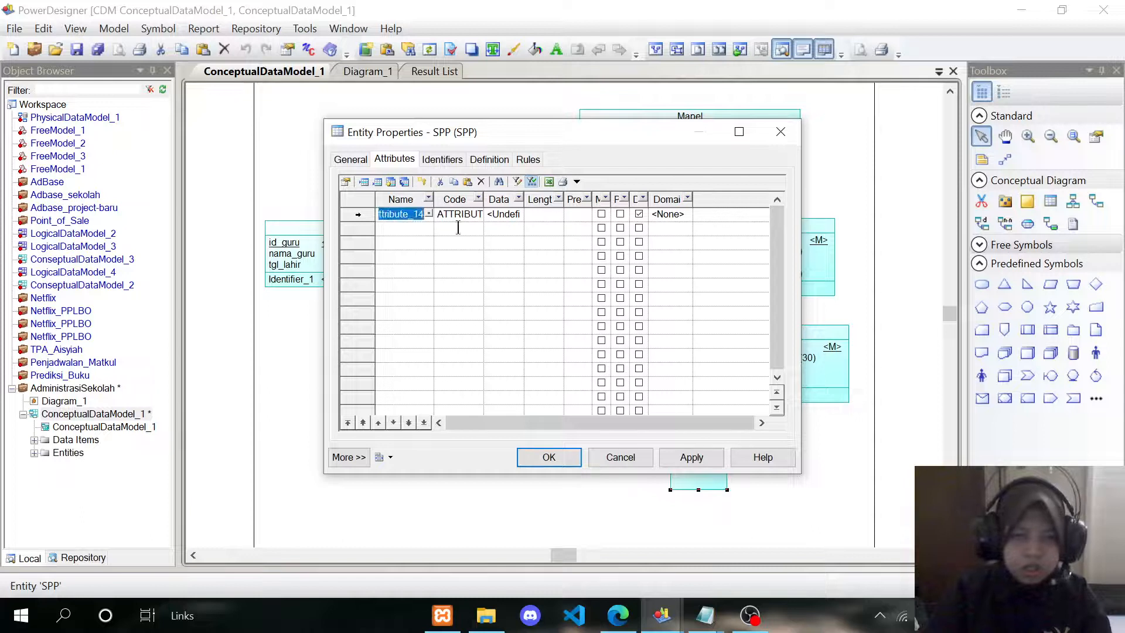
key(BackSpace)
text(n)
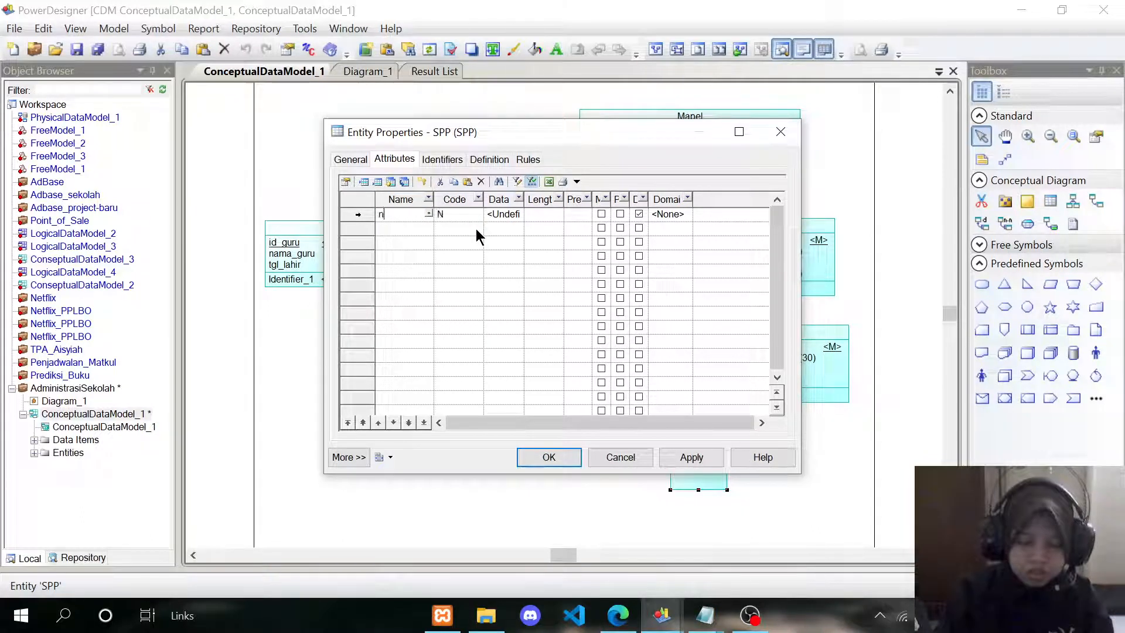
text(o_kuita)
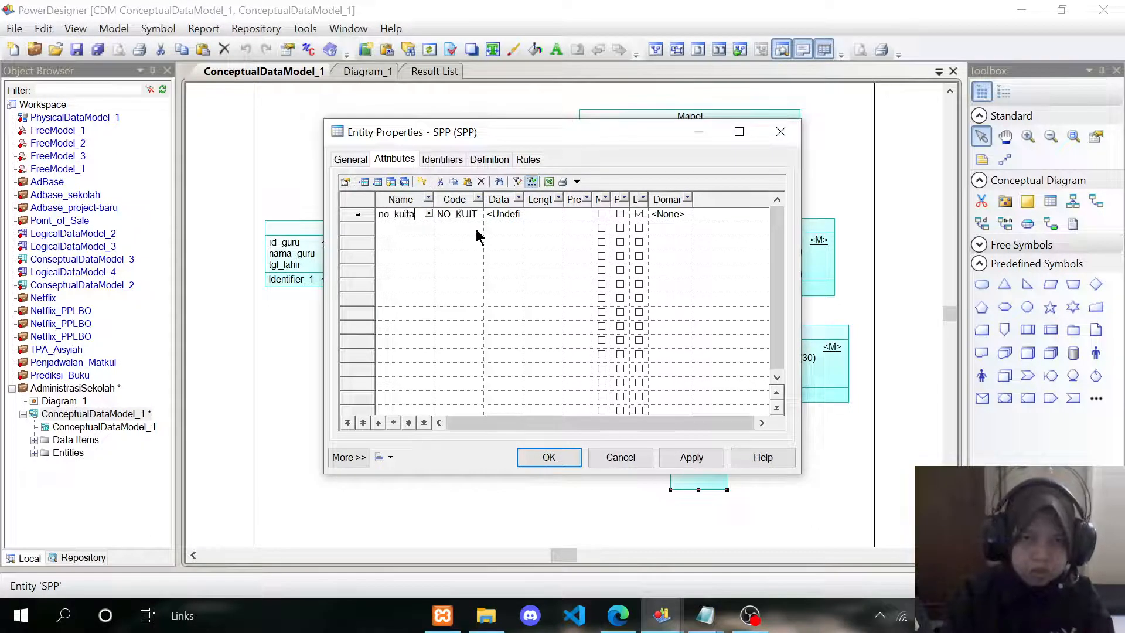
text(nsi)
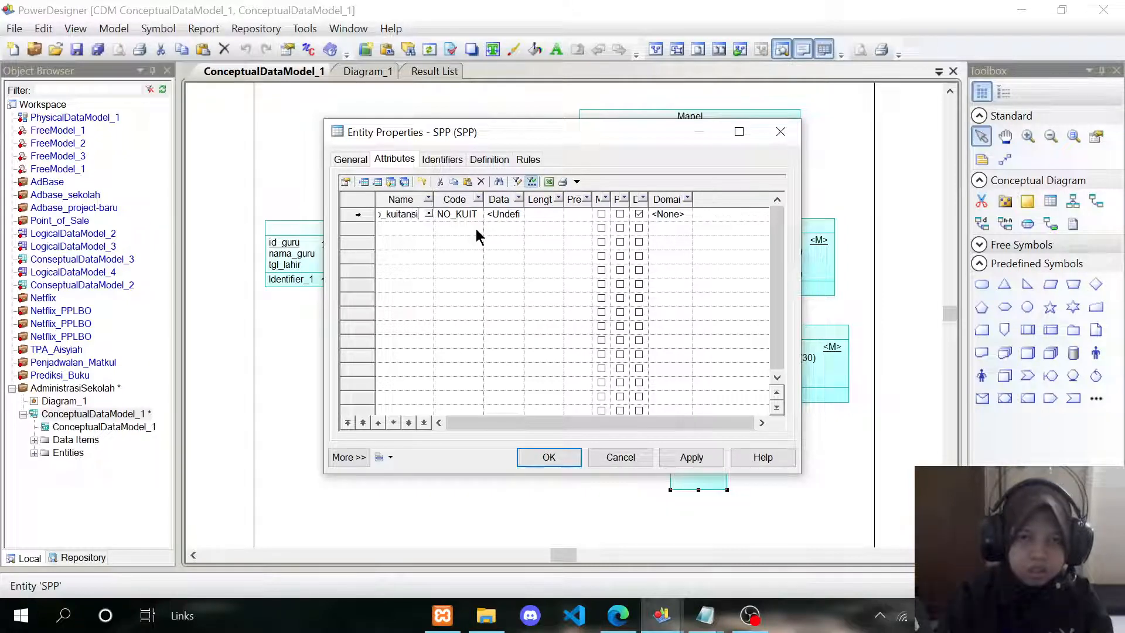
Step: Add a second attribute named total to the SPP entity
click(378, 228)
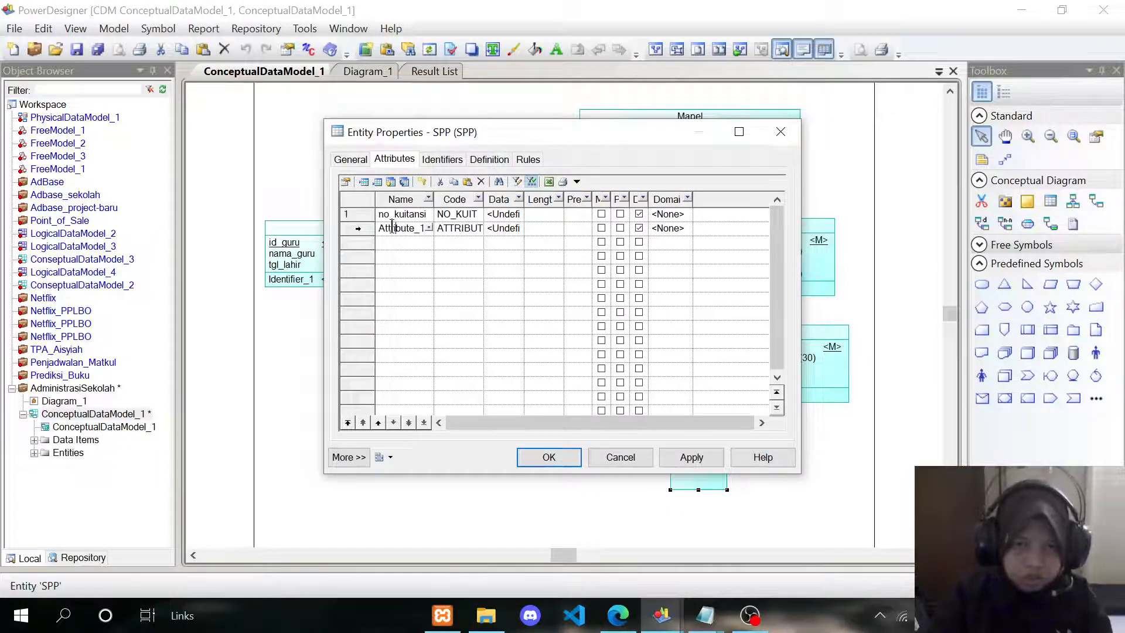
drag(381, 229, 437, 237)
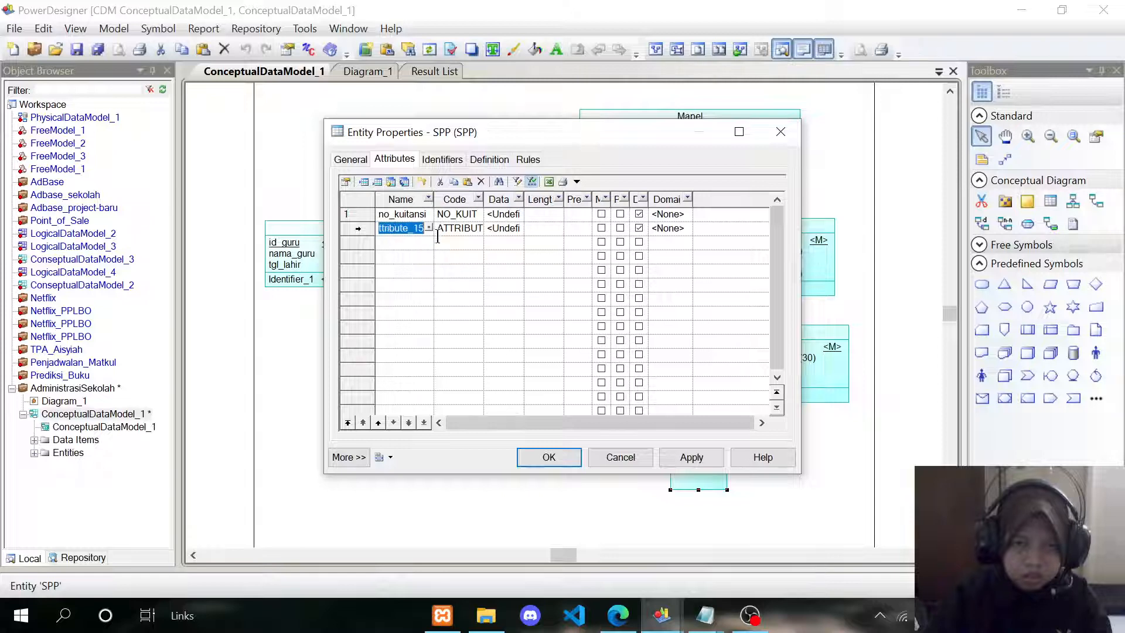
text(total)
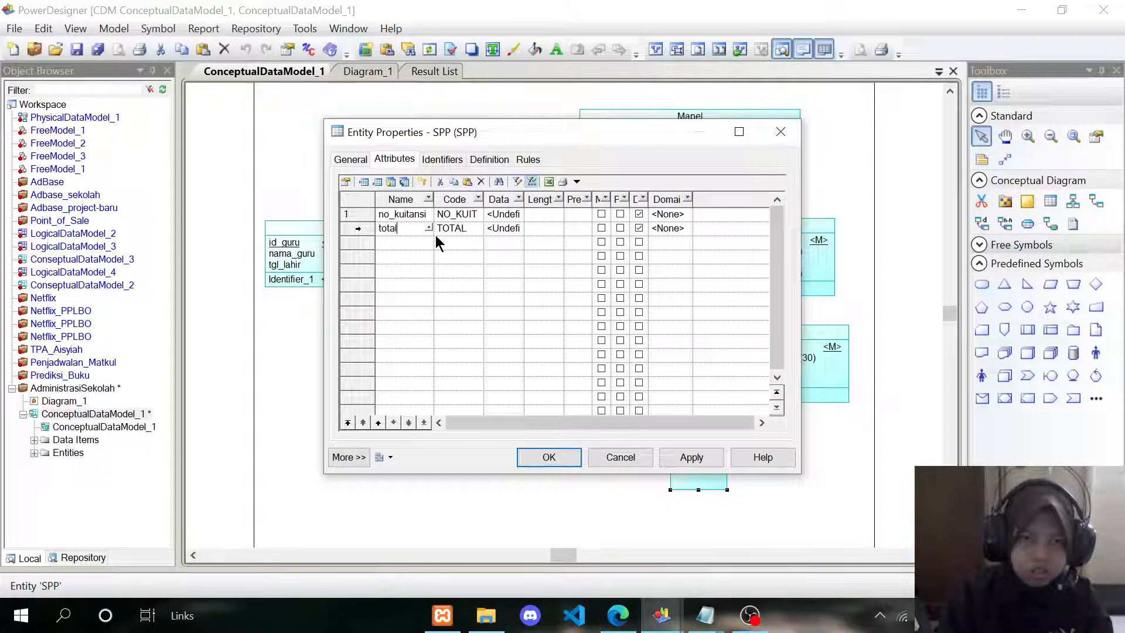
Step: Add a third attribute named ket_bayar to the SPP entity
click(392, 243)
click(387, 245)
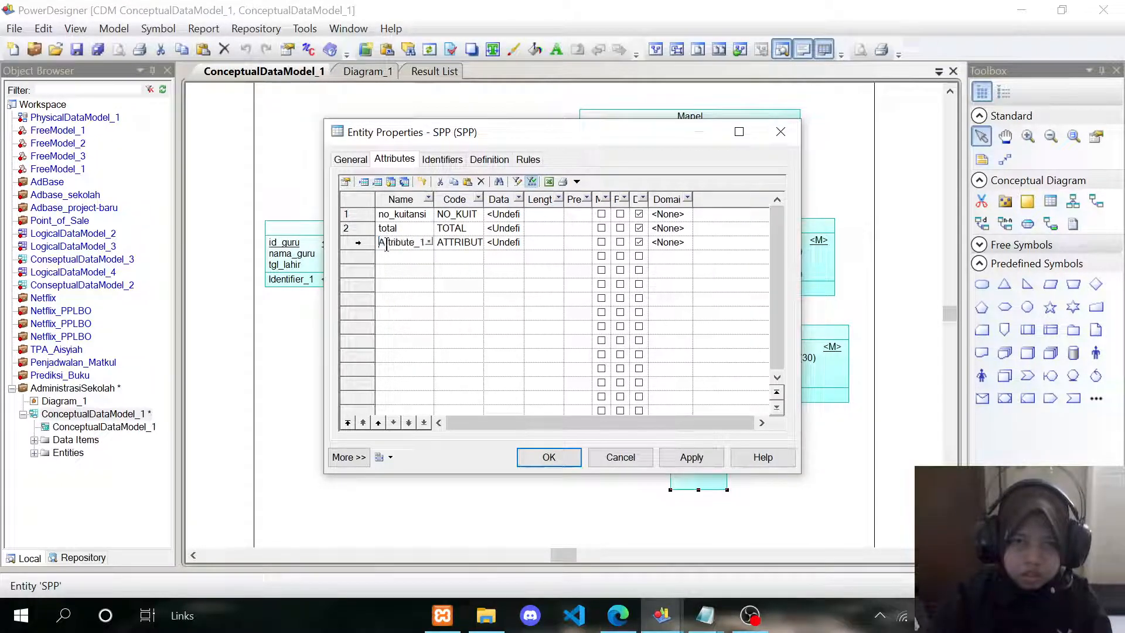
drag(380, 245, 432, 254)
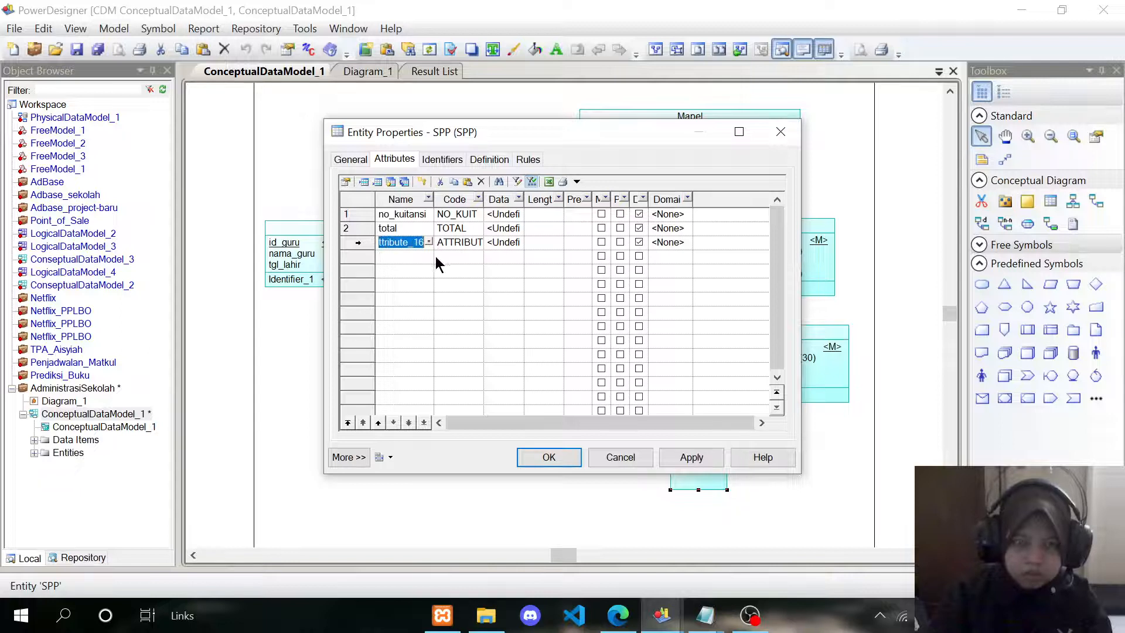
key(BackSpace)
text(ket_bayar)
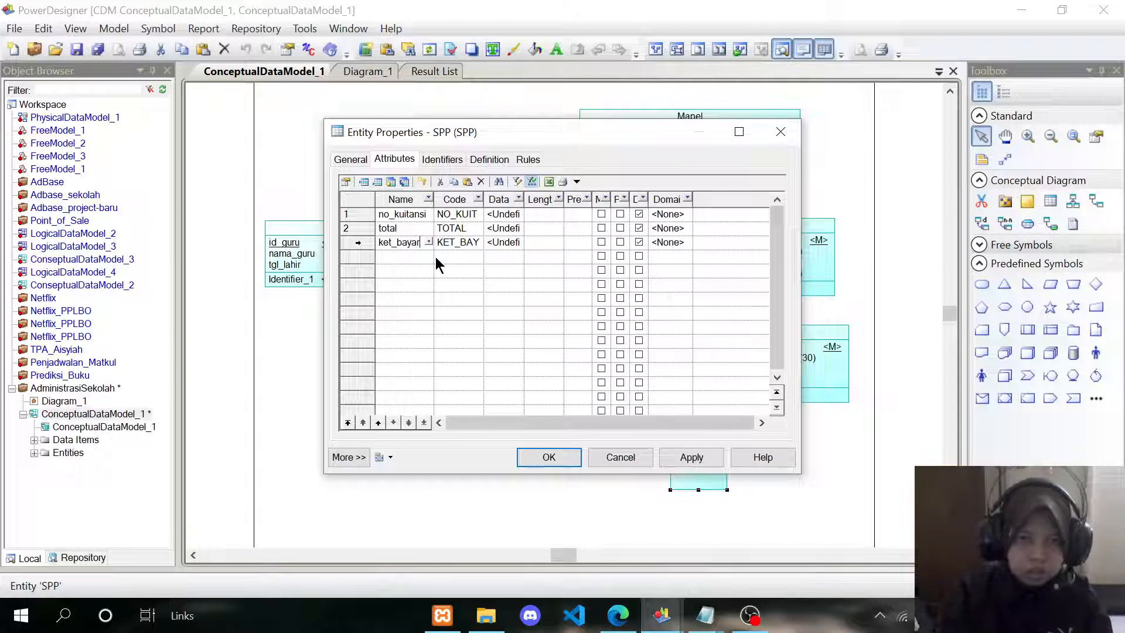
Step: Add a fourth attribute named tgl_bayar to the SPP entity
click(386, 257)
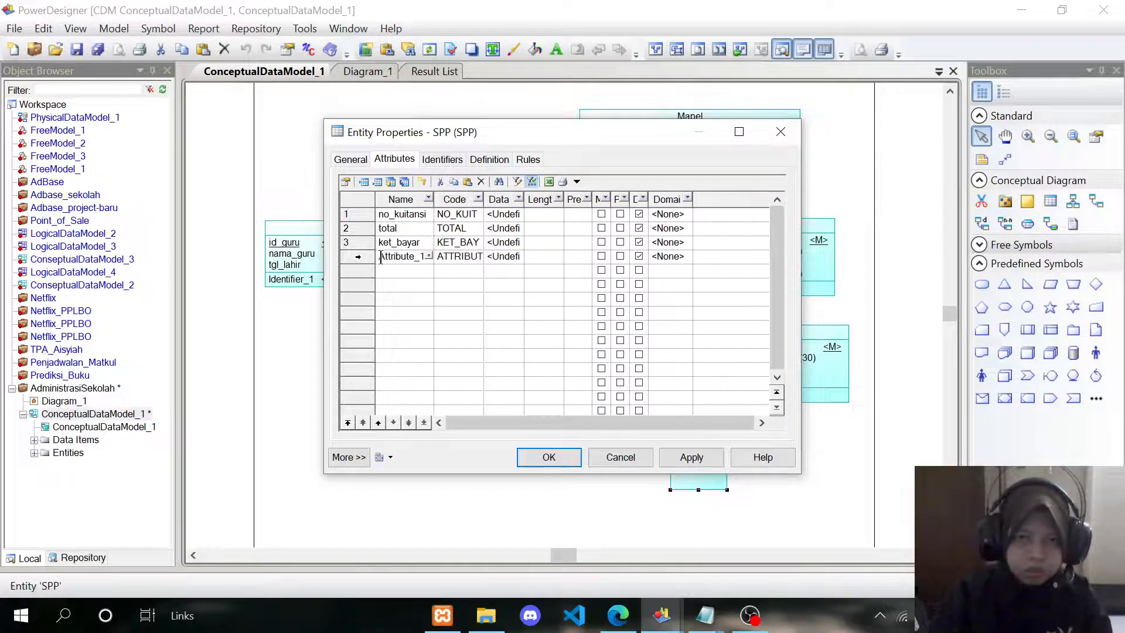
drag(381, 258, 449, 263)
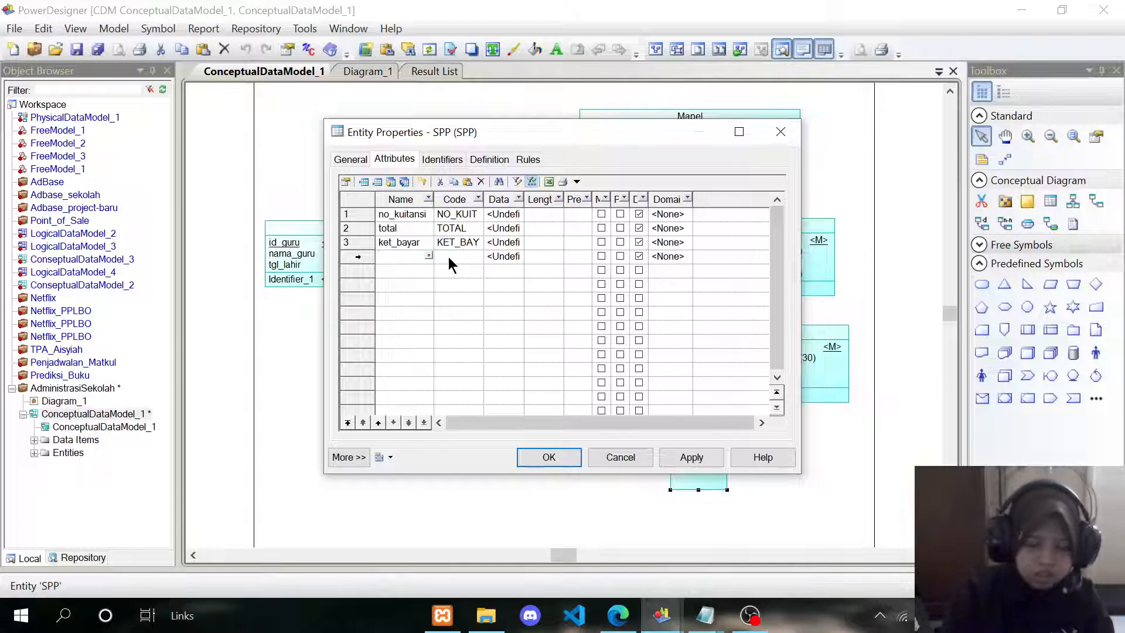
text(tgl_)
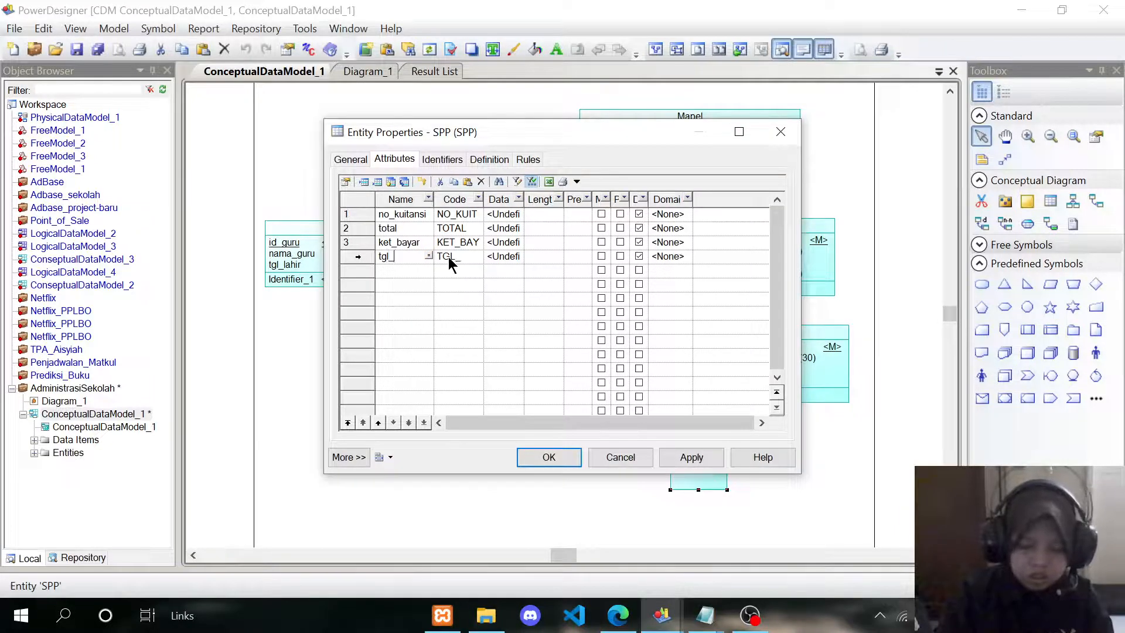
text(bayar)
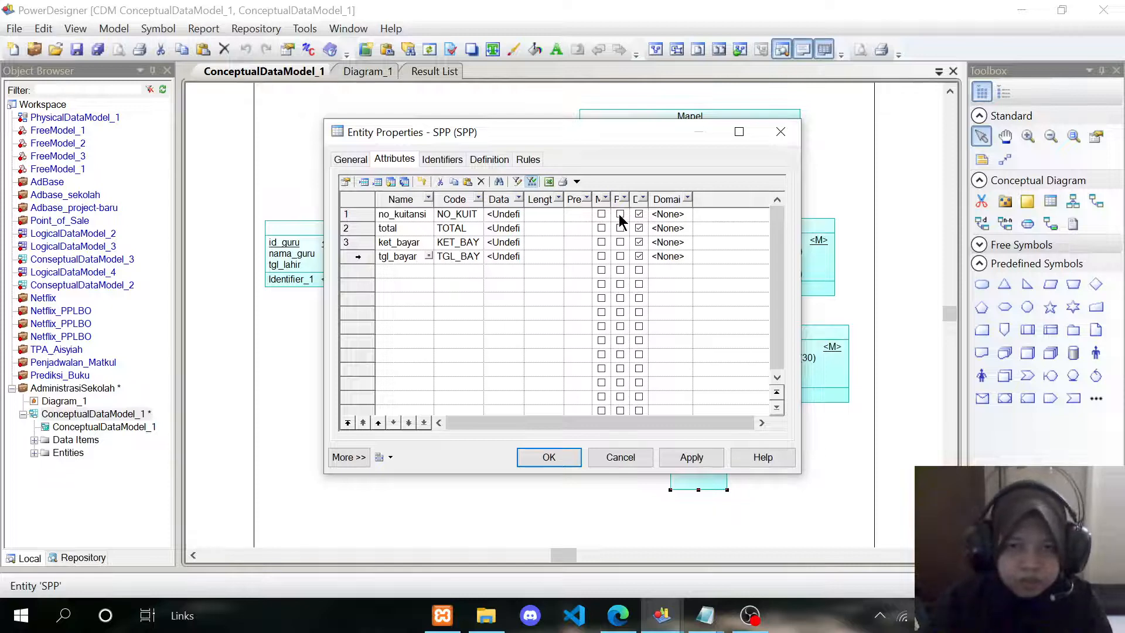
Step: Set the data type of SPP's no_kuitansi and total attributes to Integer
click(504, 214)
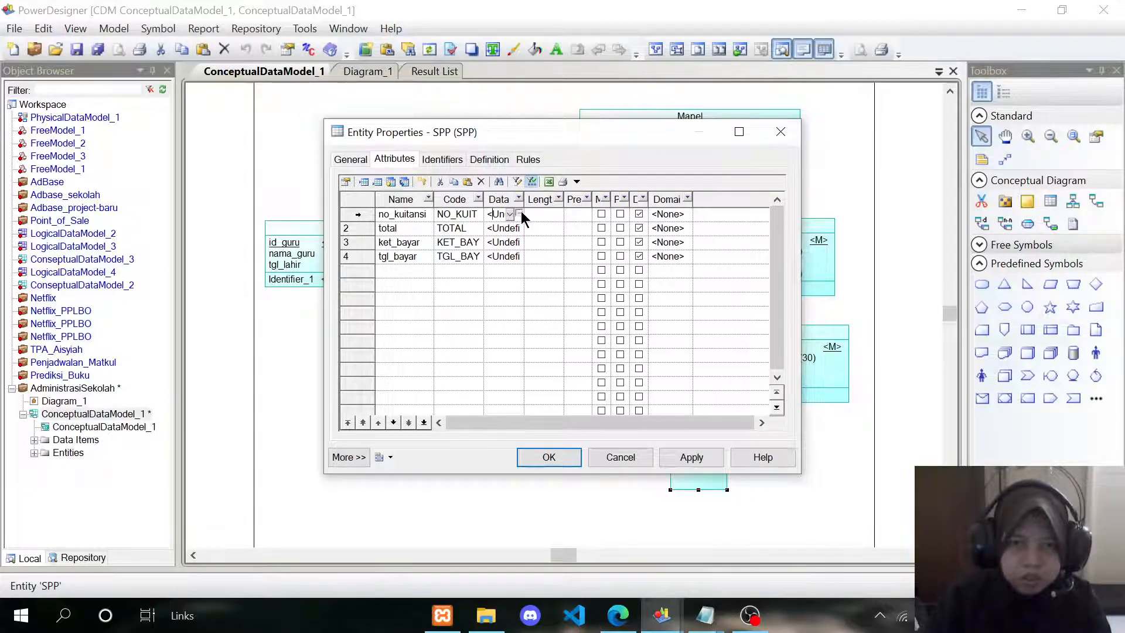
click(520, 213)
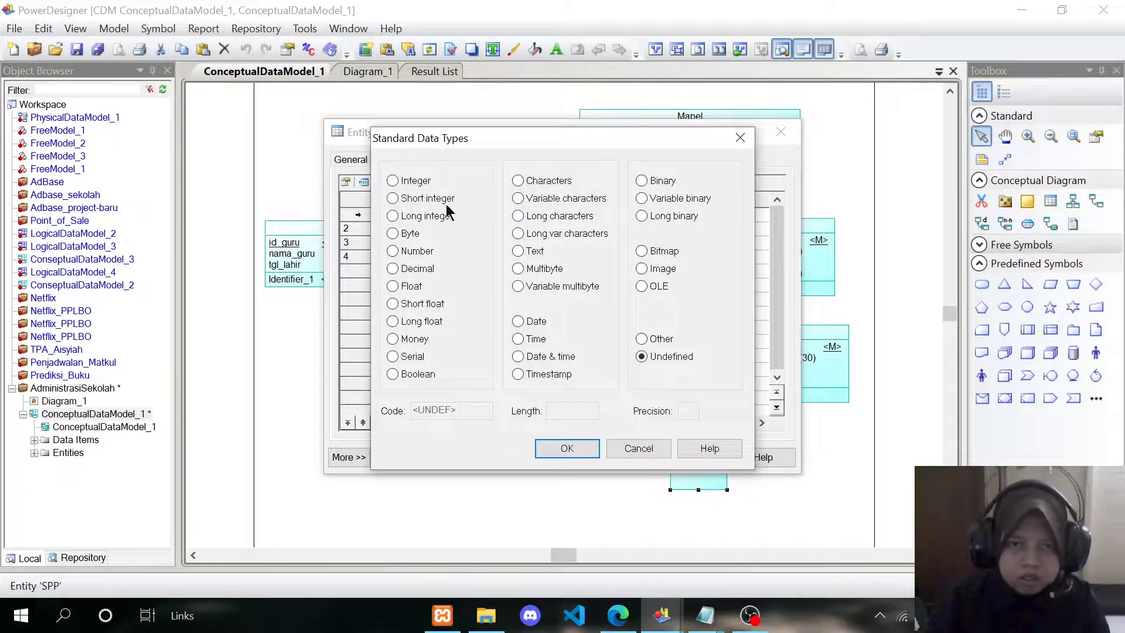
click(413, 188)
click(566, 449)
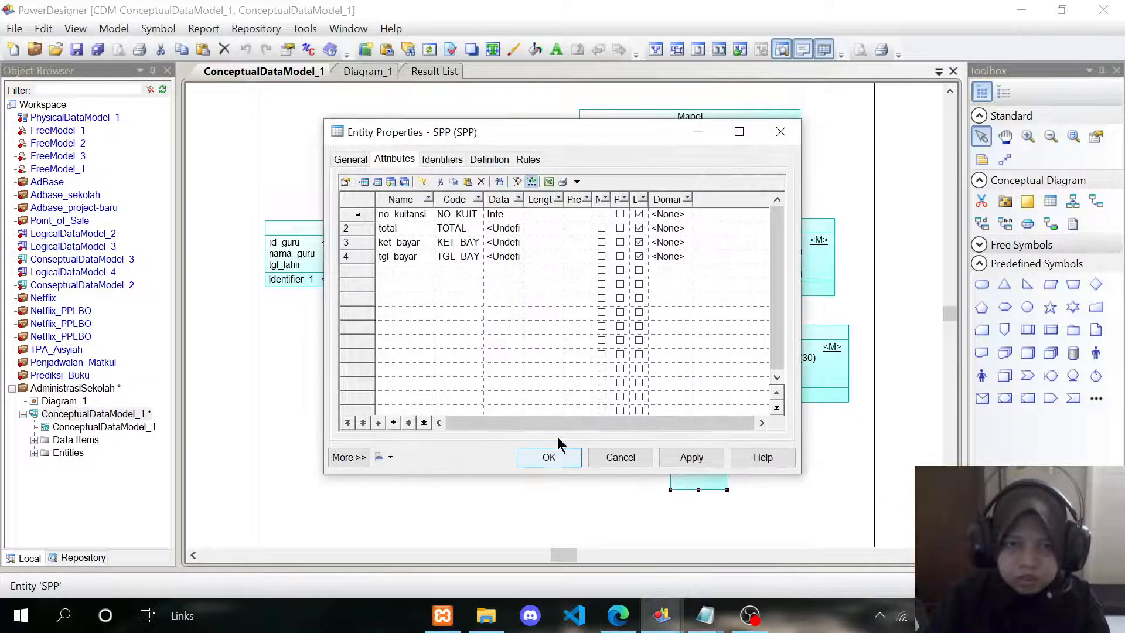
click(501, 228)
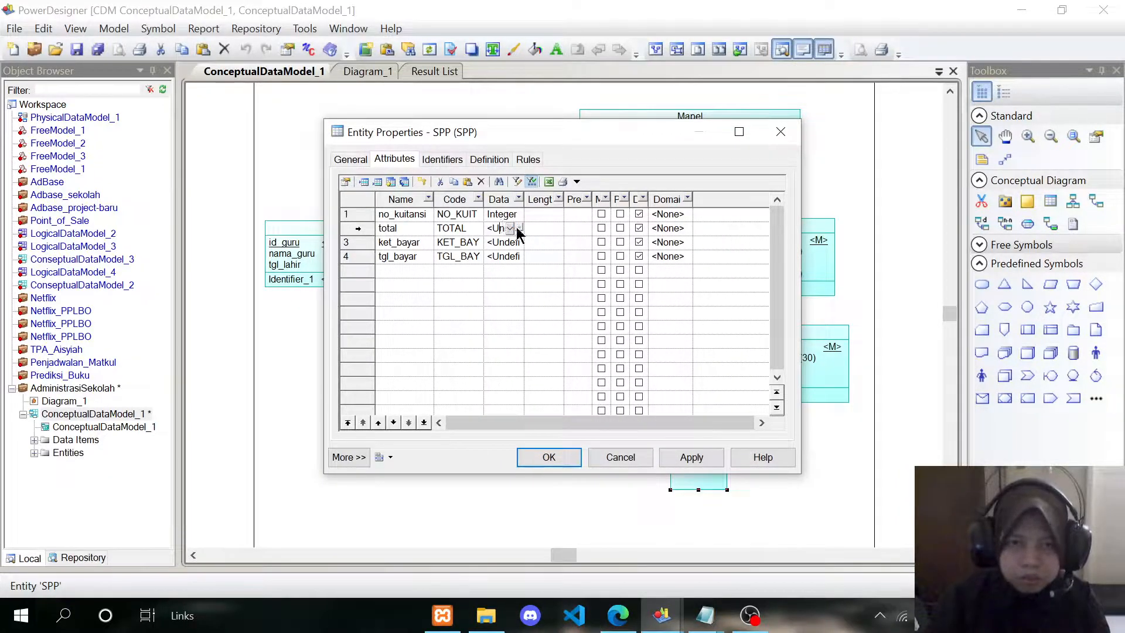
click(520, 229)
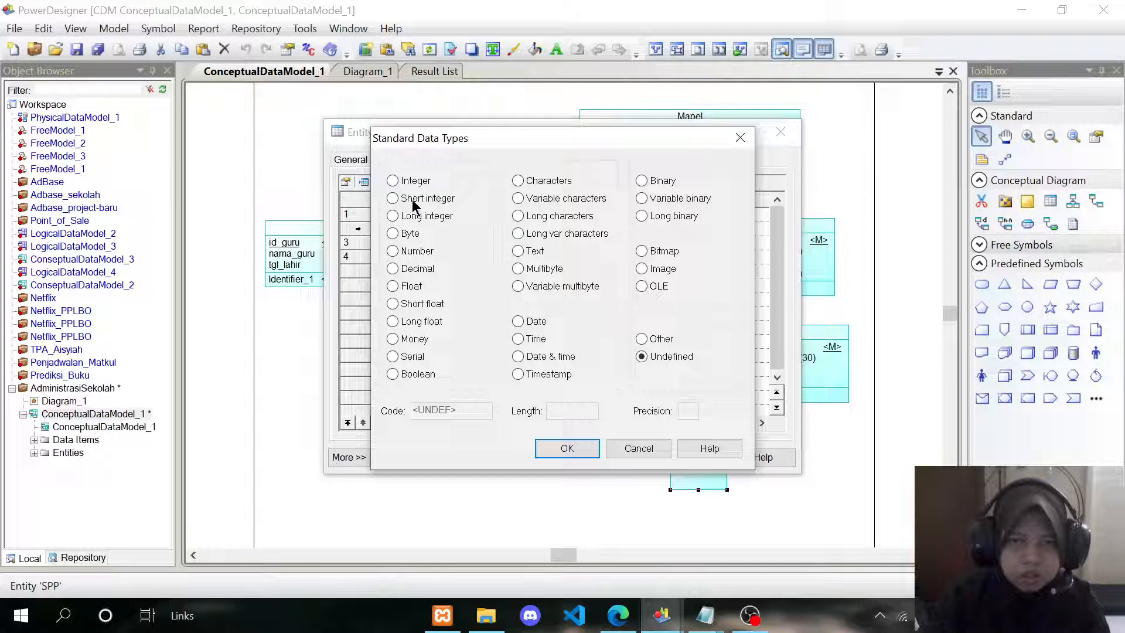
click(400, 180)
click(559, 449)
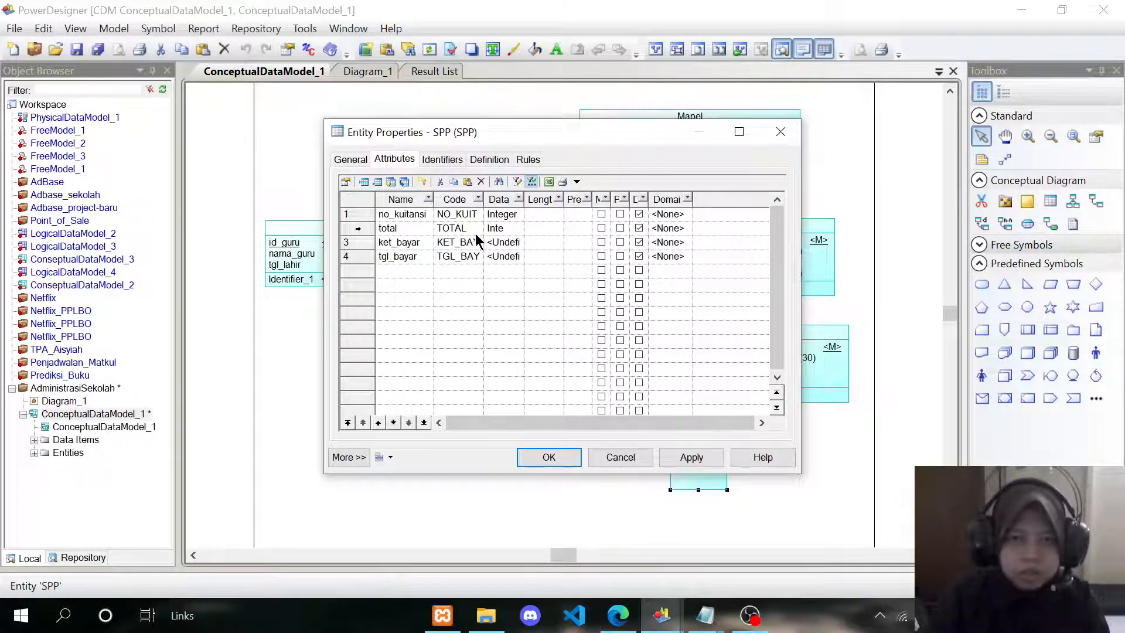
Step: Set the data type of SPP's ket_bayar attribute to Variable characters with a length of 50
click(501, 241)
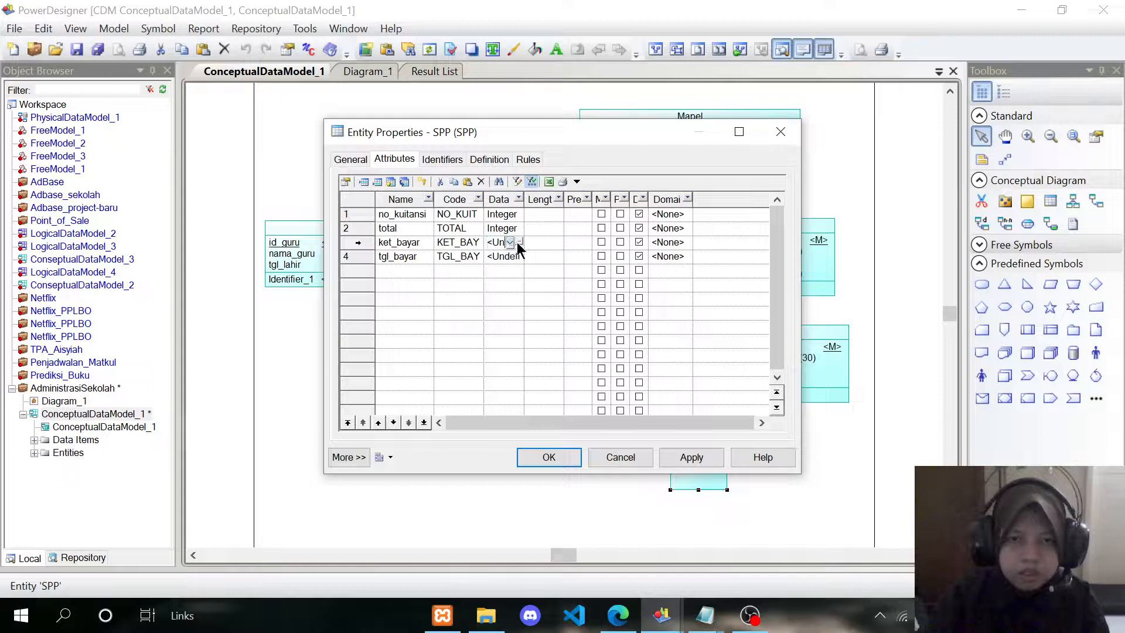
click(518, 244)
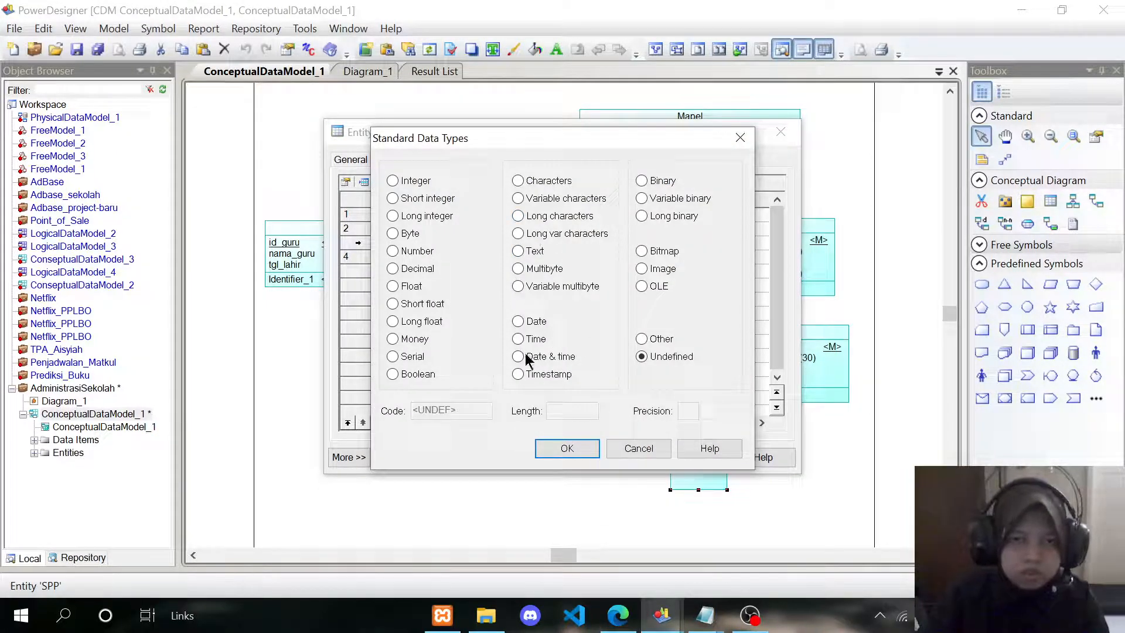
click(520, 198)
click(567, 410)
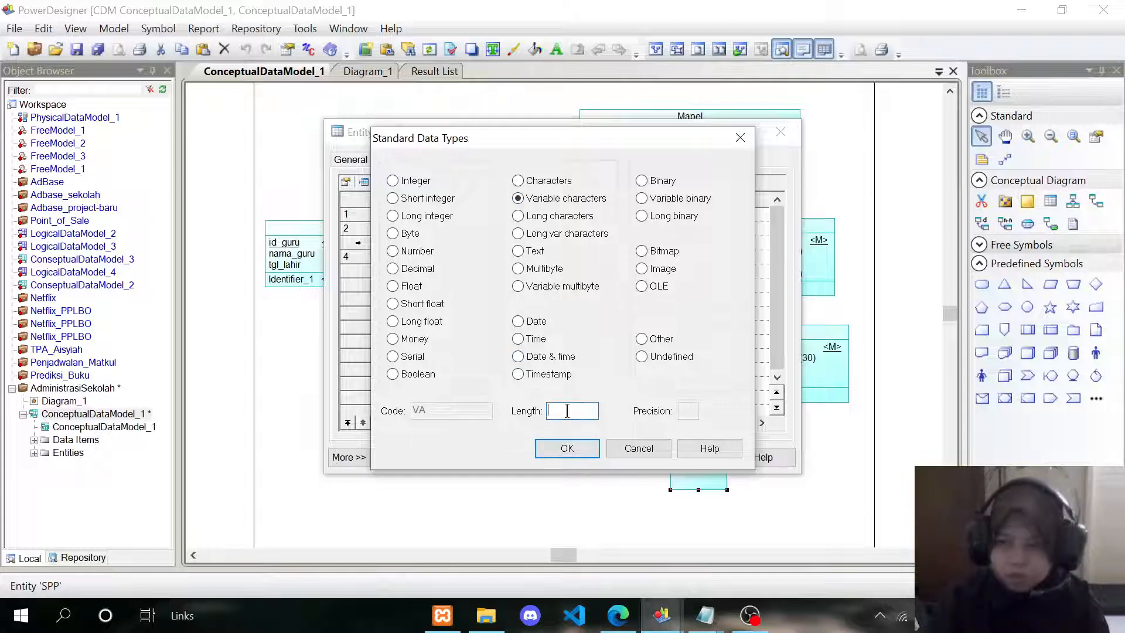
text(50)
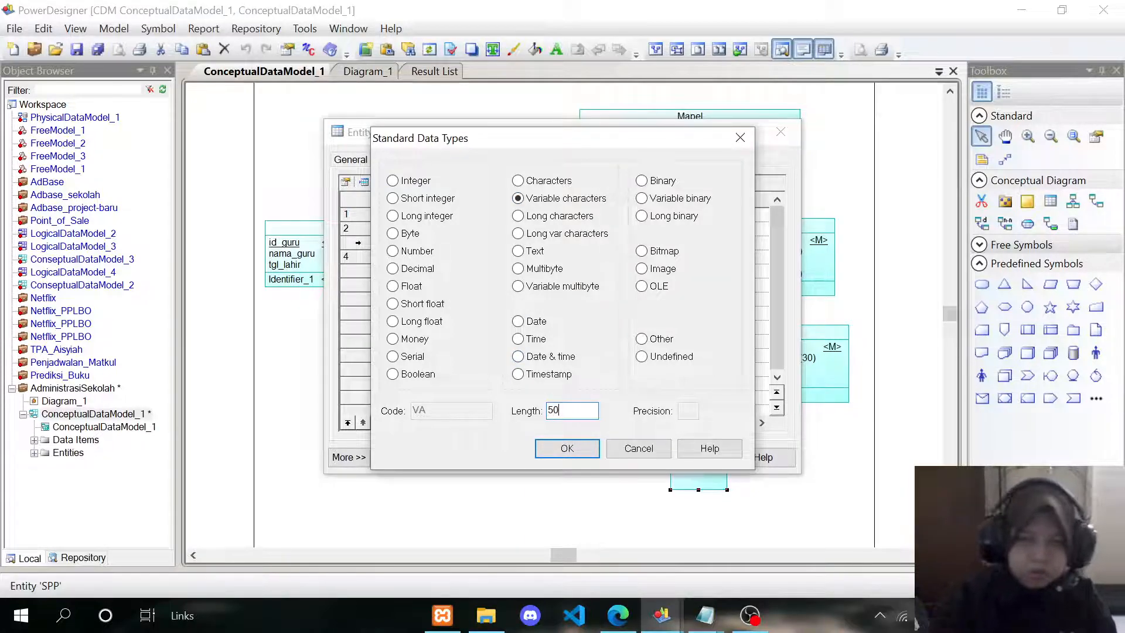
click(567, 448)
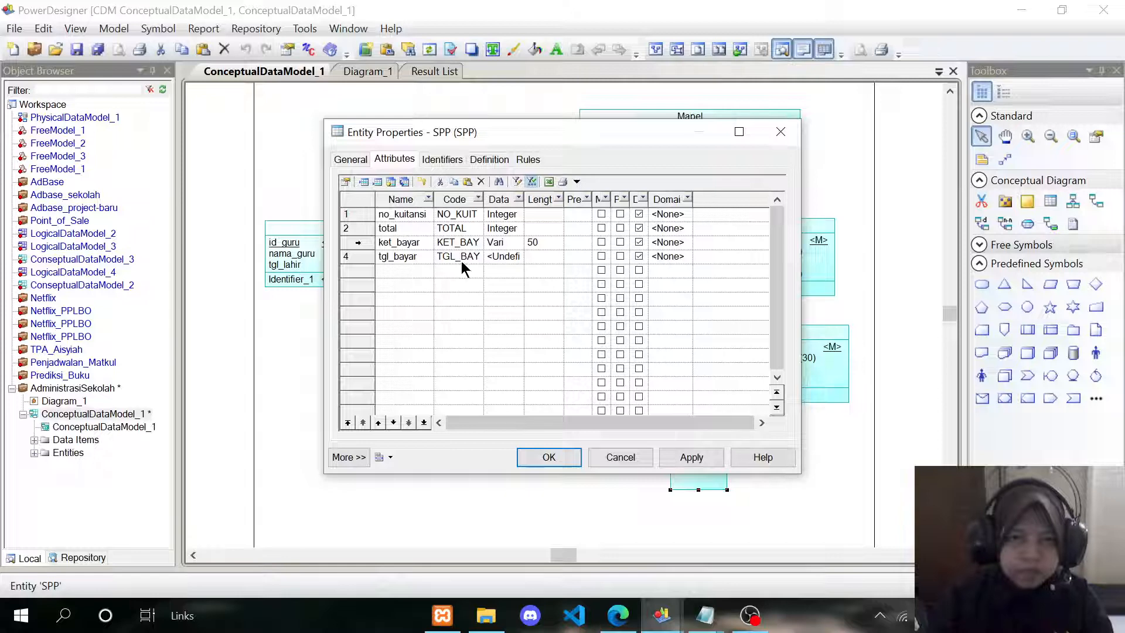
Step: Set tgl_bayar's data type to Date, and make no_kuitansi the primary identifier of SPP, confirming the entity's properties
click(496, 258)
click(519, 256)
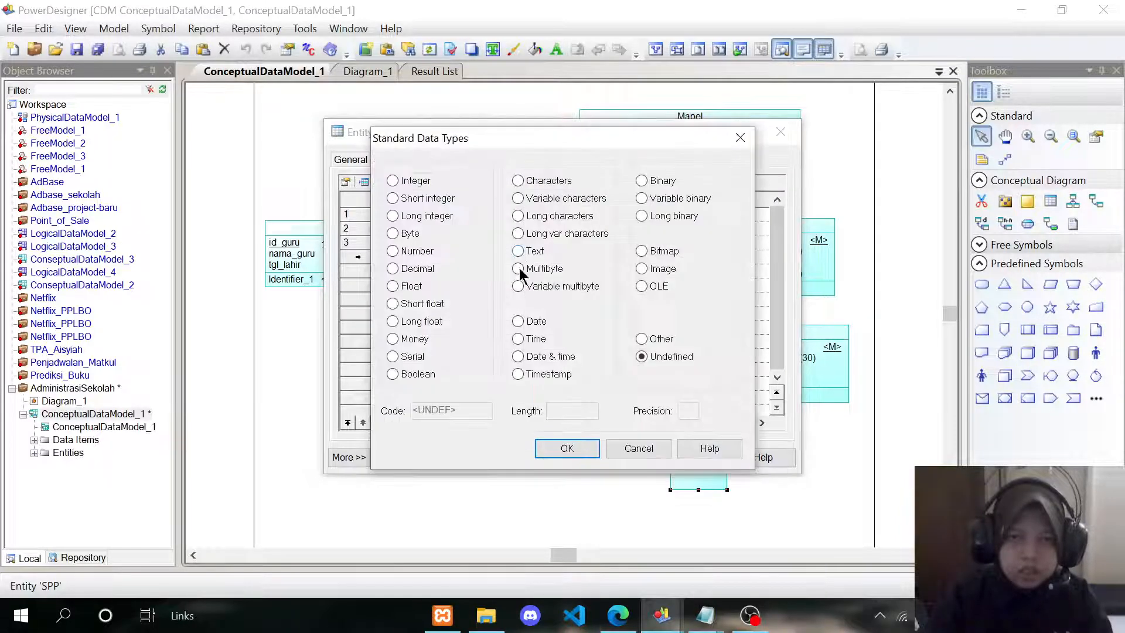
click(518, 321)
click(562, 450)
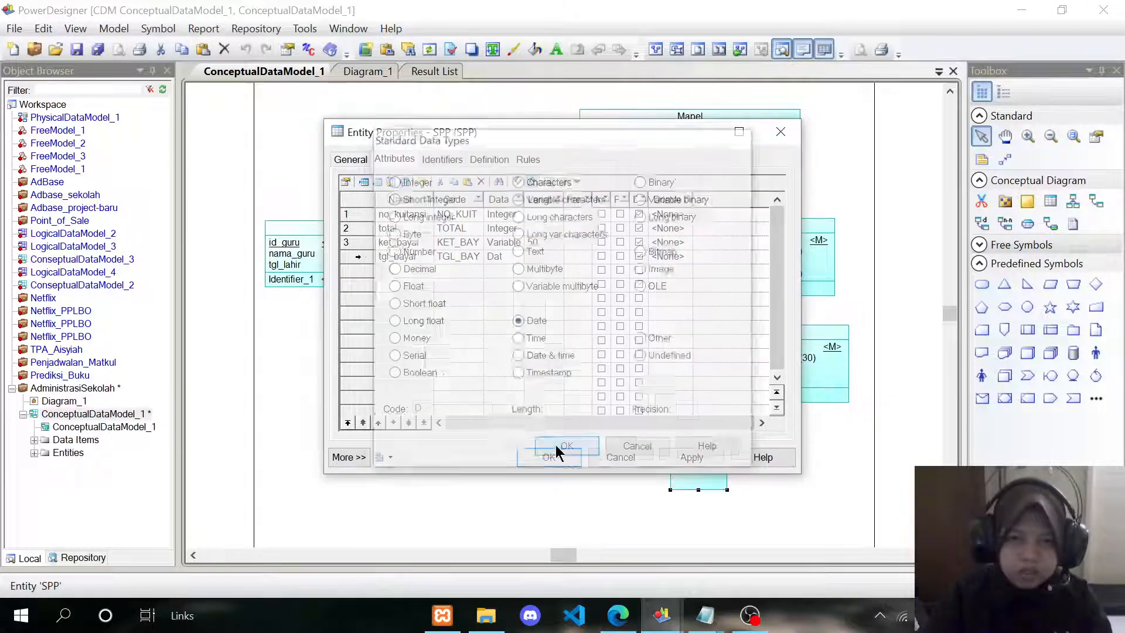
click(620, 214)
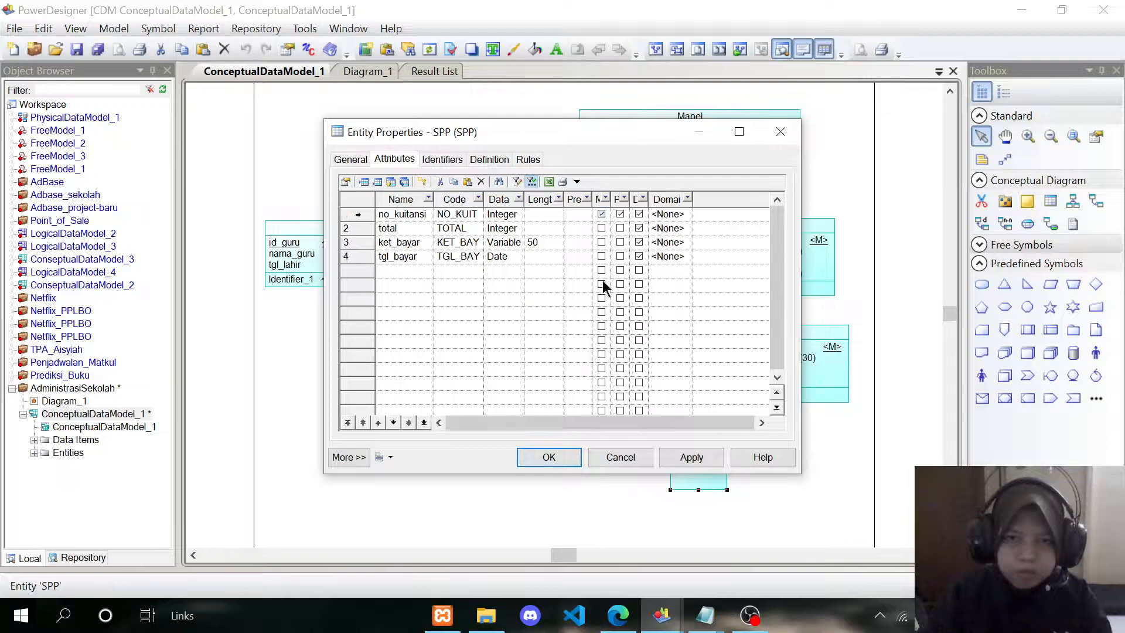
click(551, 465)
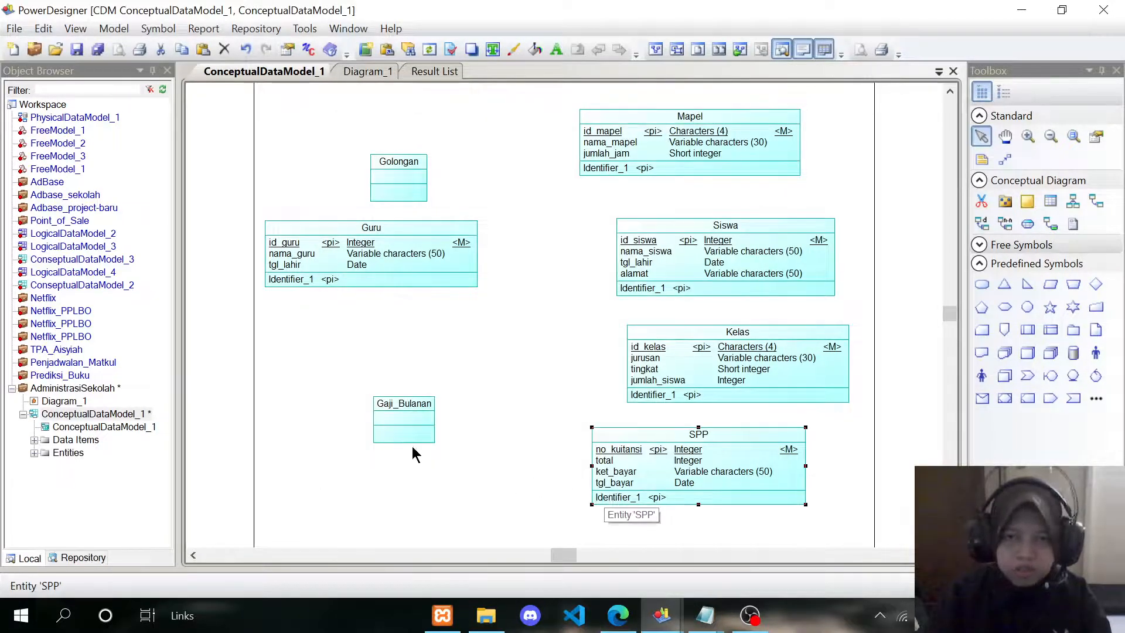
Step: Open the Golongan entity's attributes and add an attribute named id_golongan
double_click(403, 168)
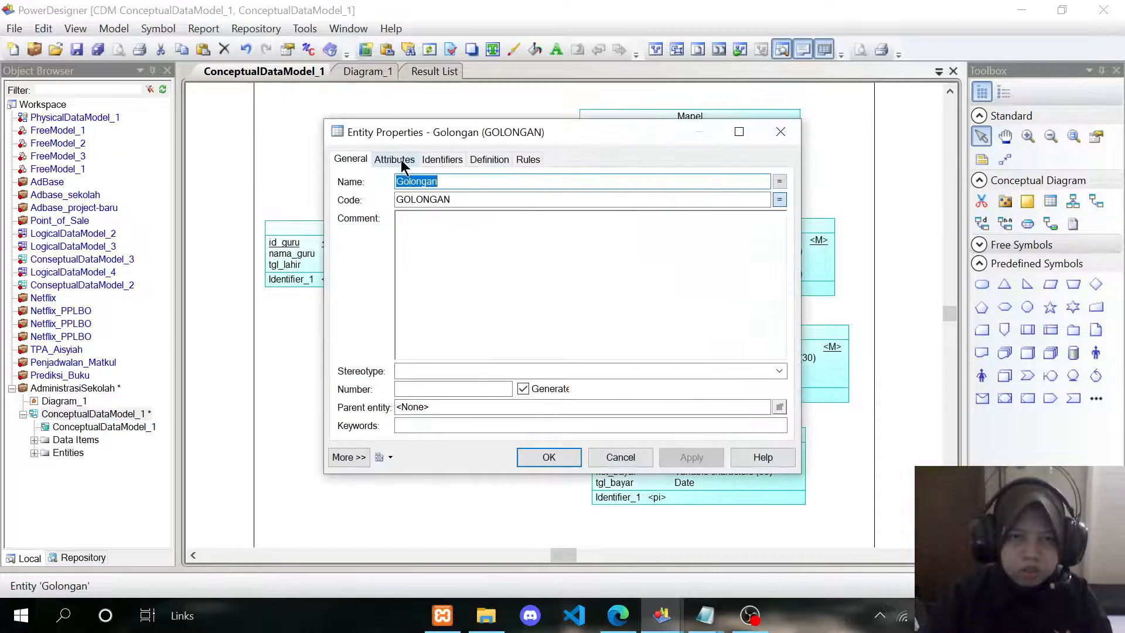
click(394, 160)
click(396, 214)
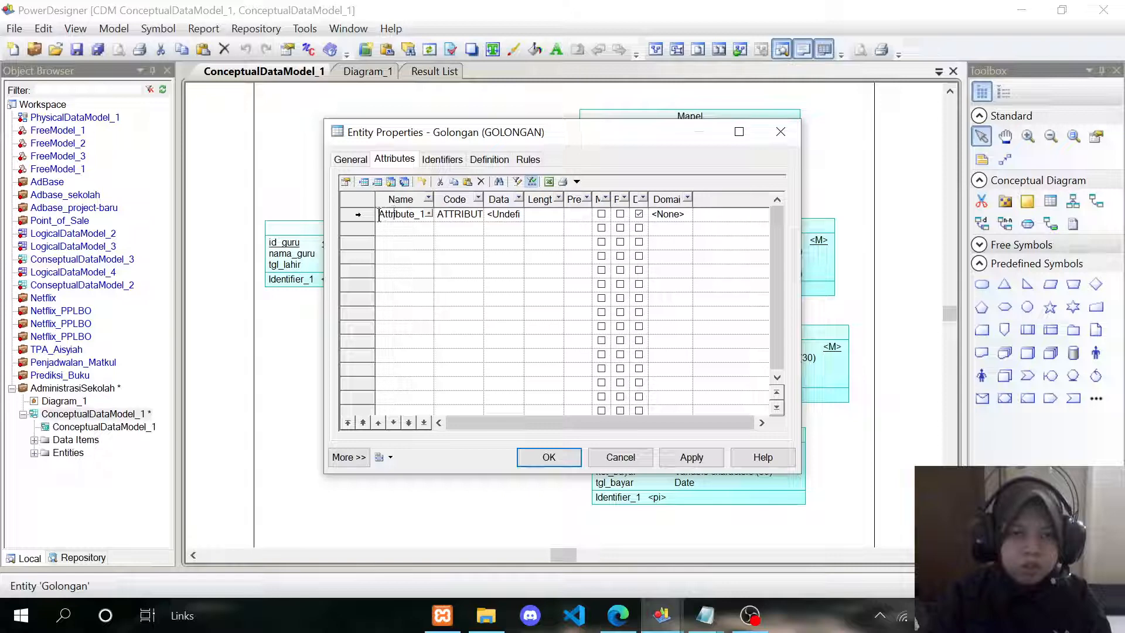
drag(380, 215, 455, 223)
key(BackSpace)
text(id)
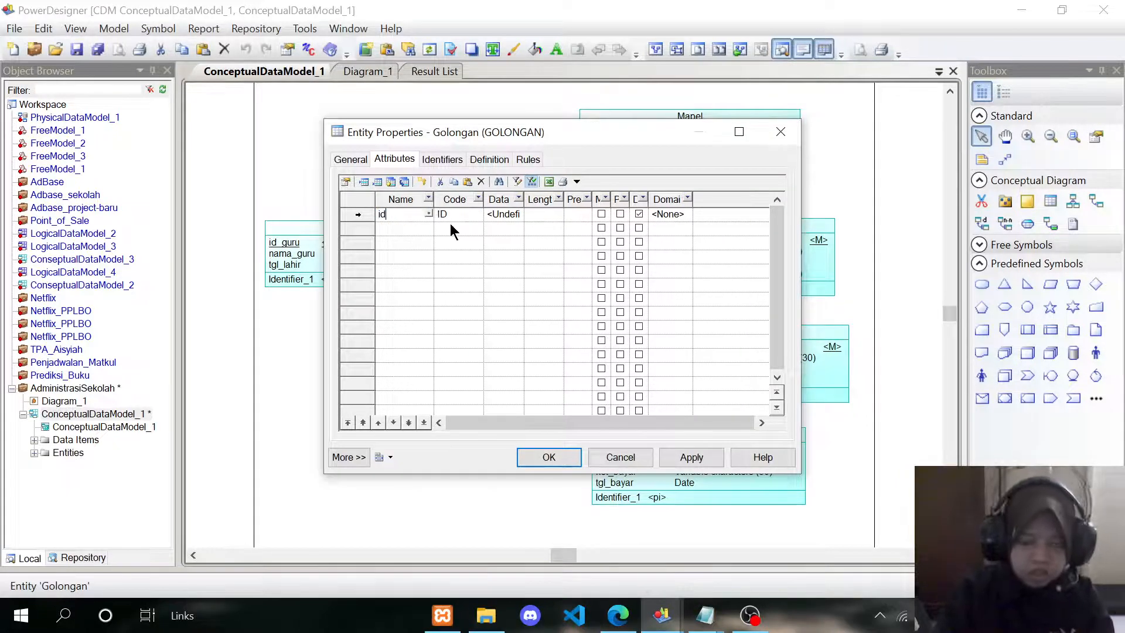
text(_golongan)
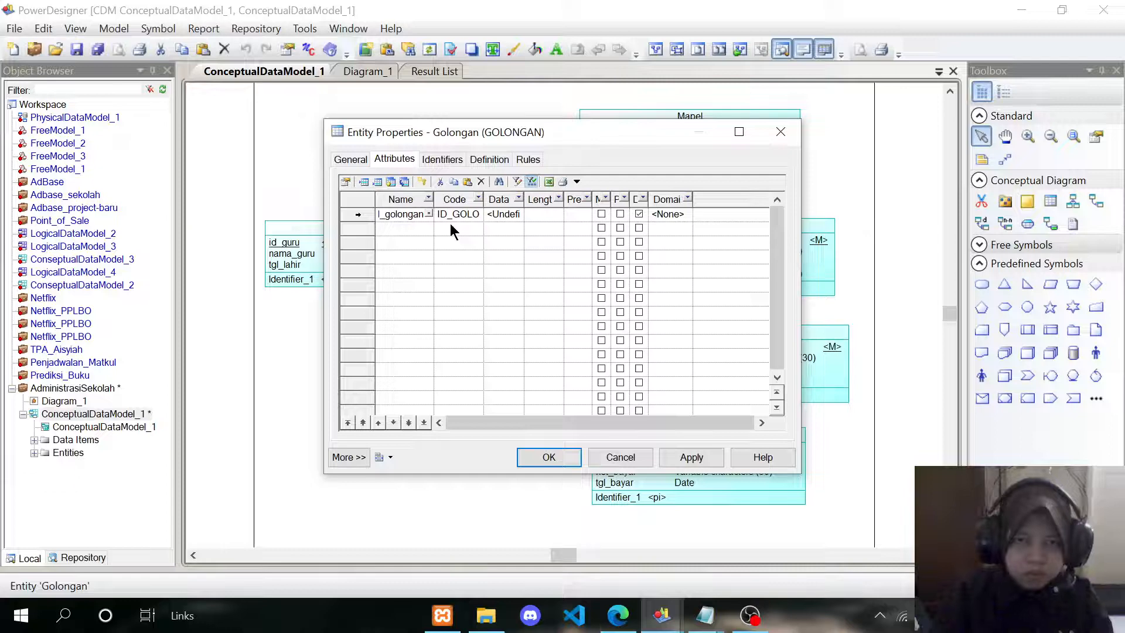
Step: Set id_golongan's data type to Characters with a length of 4 and make it Golongan's primary identifier
click(508, 212)
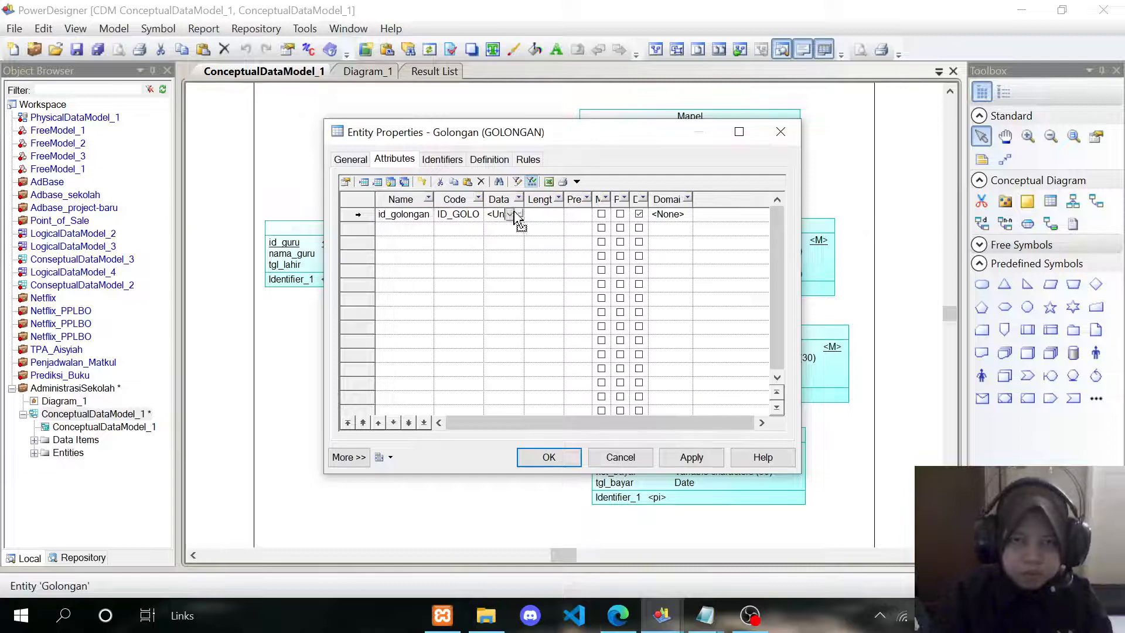
click(517, 213)
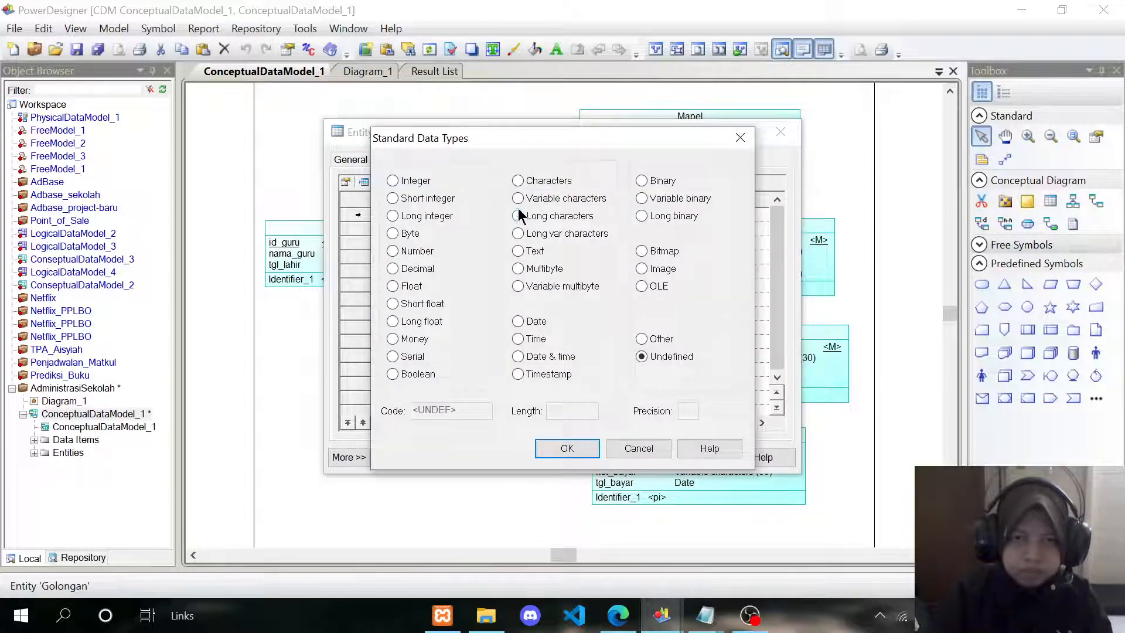
click(519, 181)
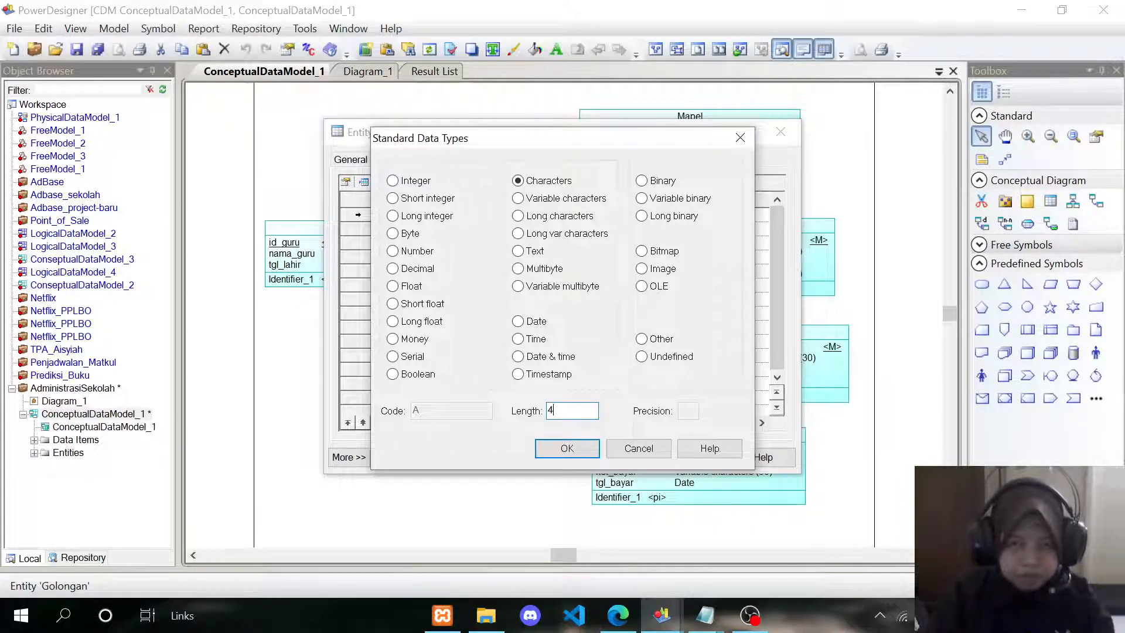
click(561, 449)
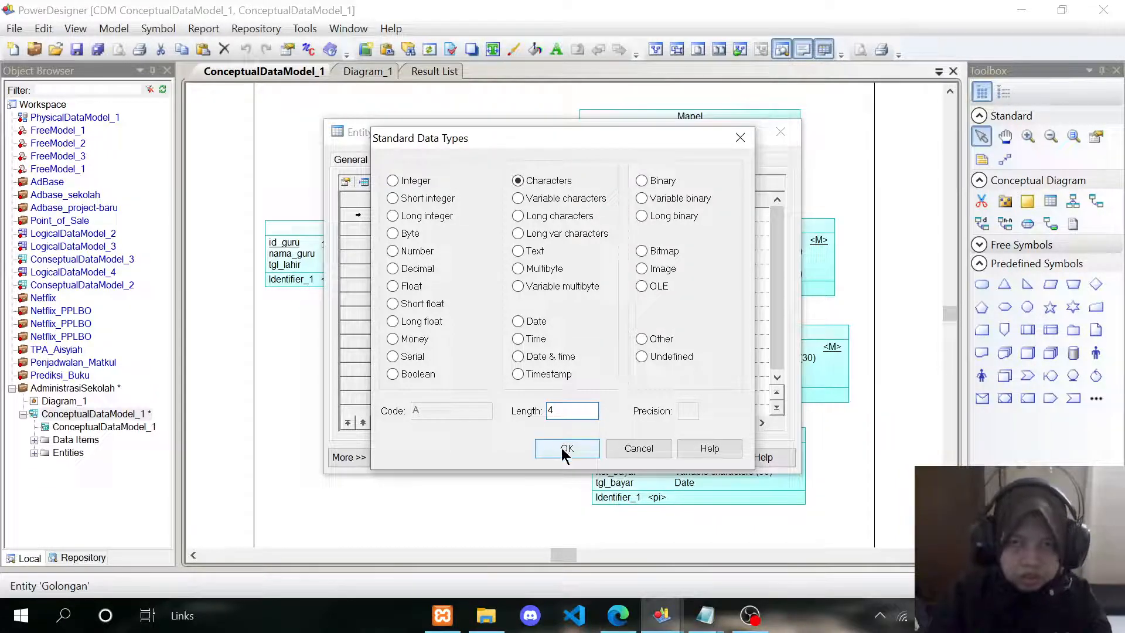
click(561, 449)
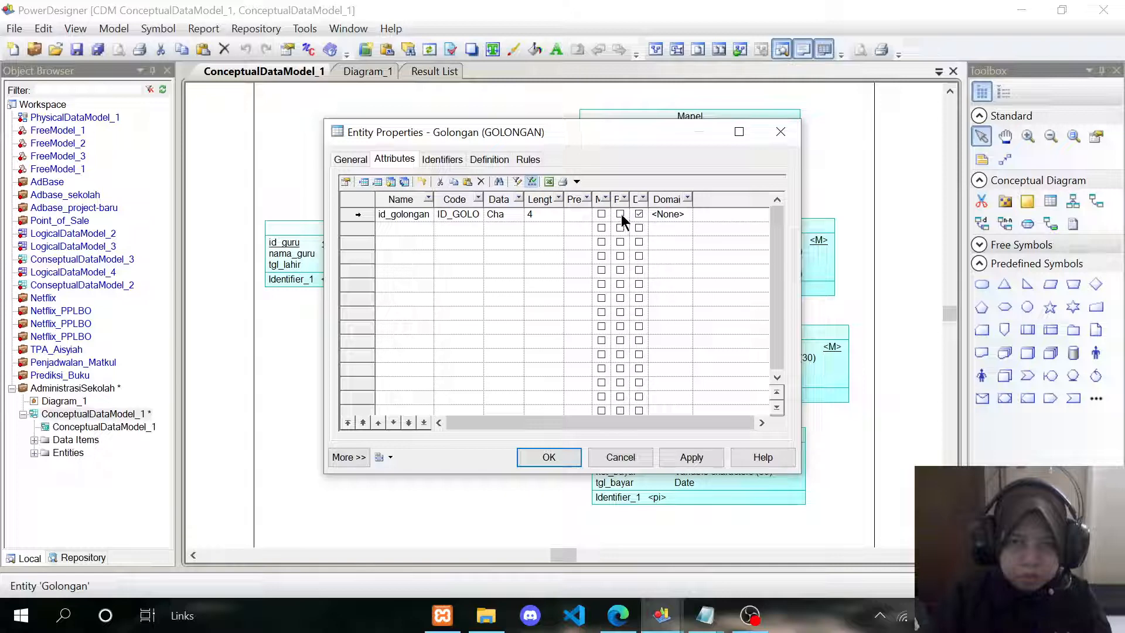
click(621, 214)
Step: Add a second attribute named nama_golongan to the Golongan entity
click(388, 227)
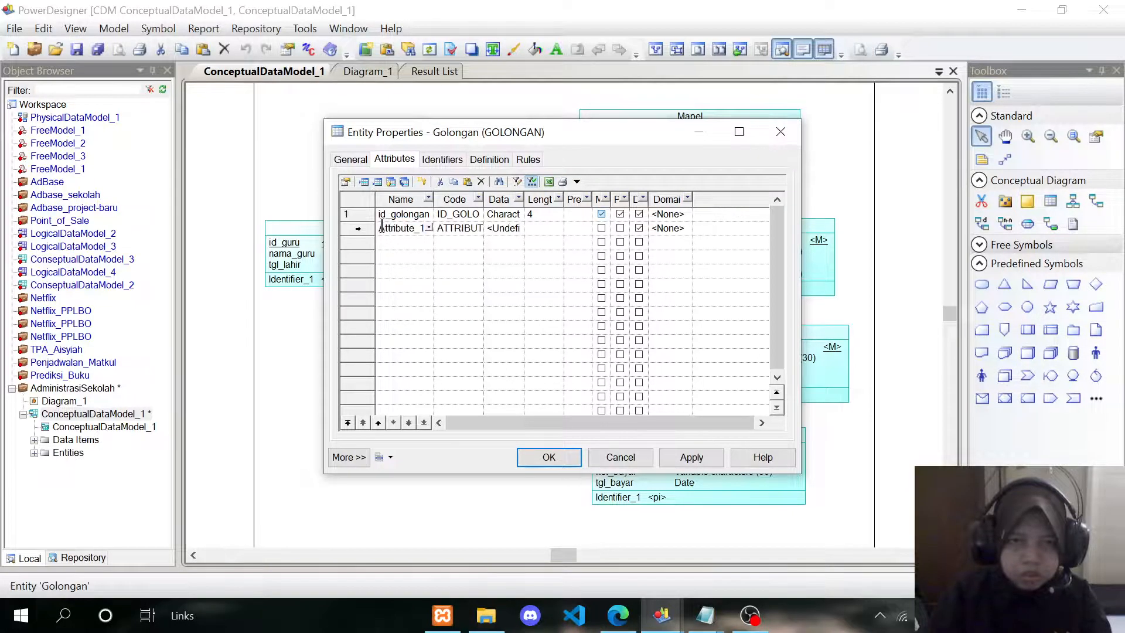
click(381, 227)
text(n)
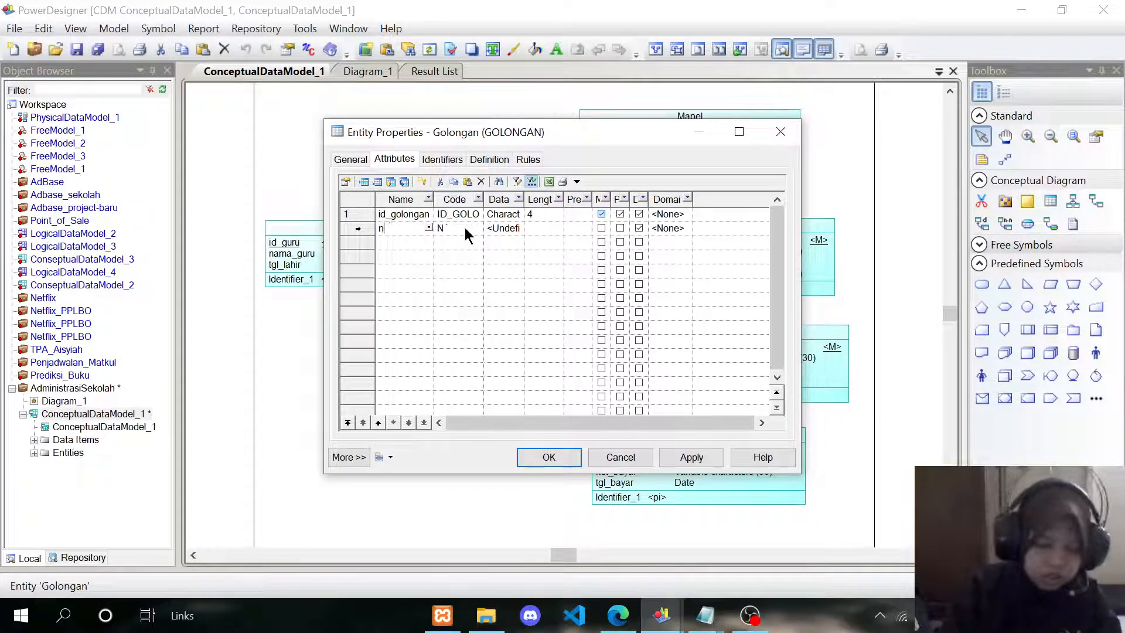
text(ama_g)
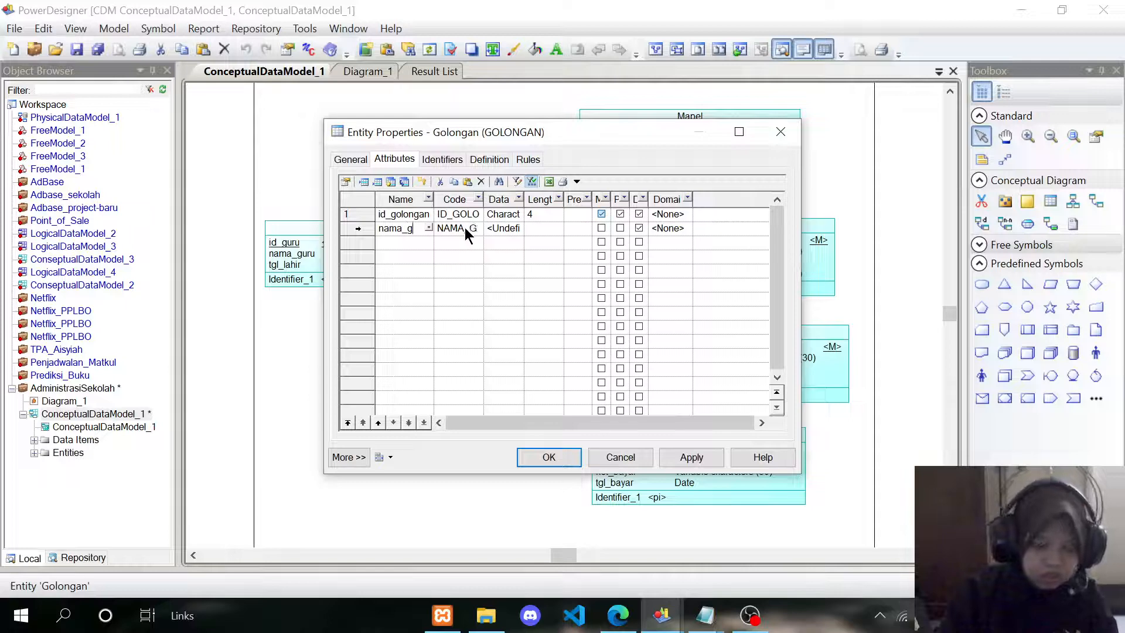
text(olongan)
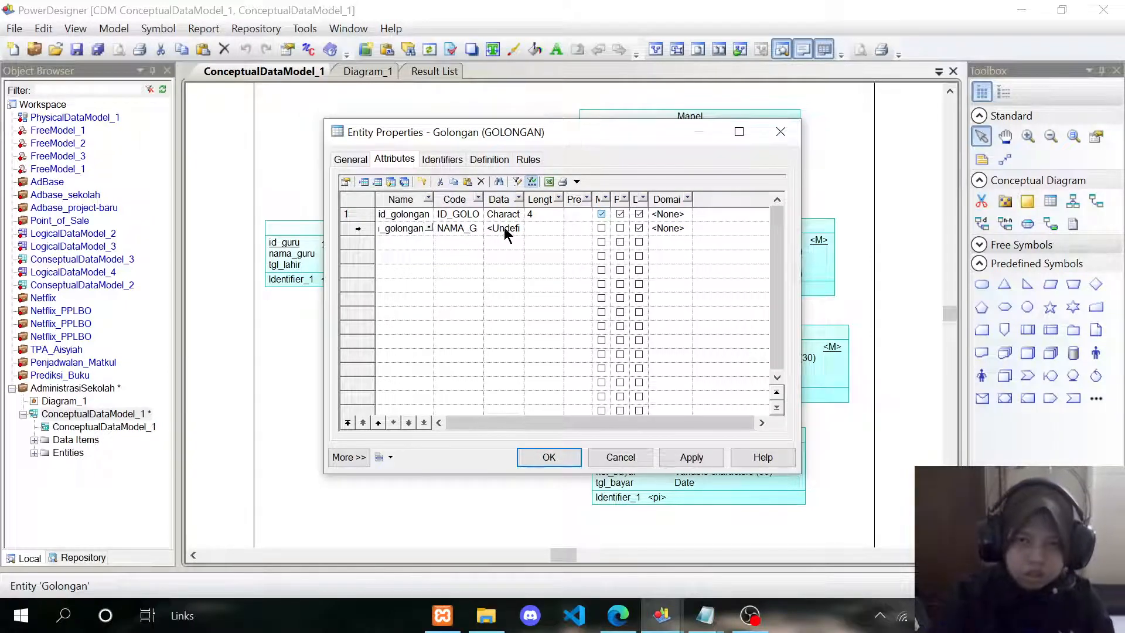
Step: Set nama_golongan's data type to Variable characters with a length of 20
click(504, 228)
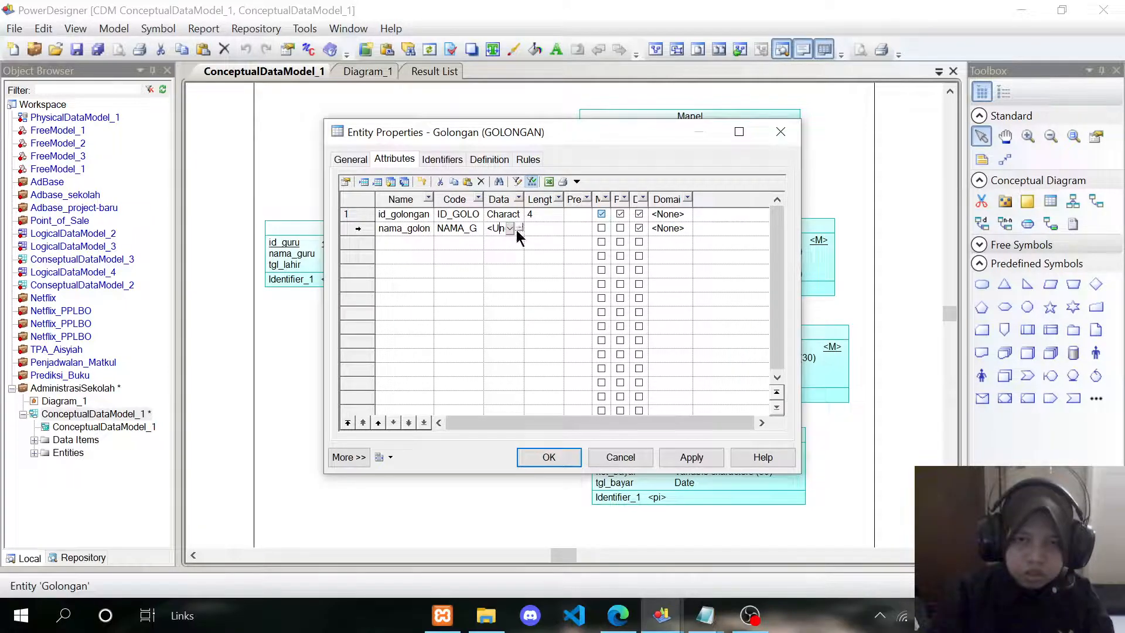
click(519, 229)
click(518, 198)
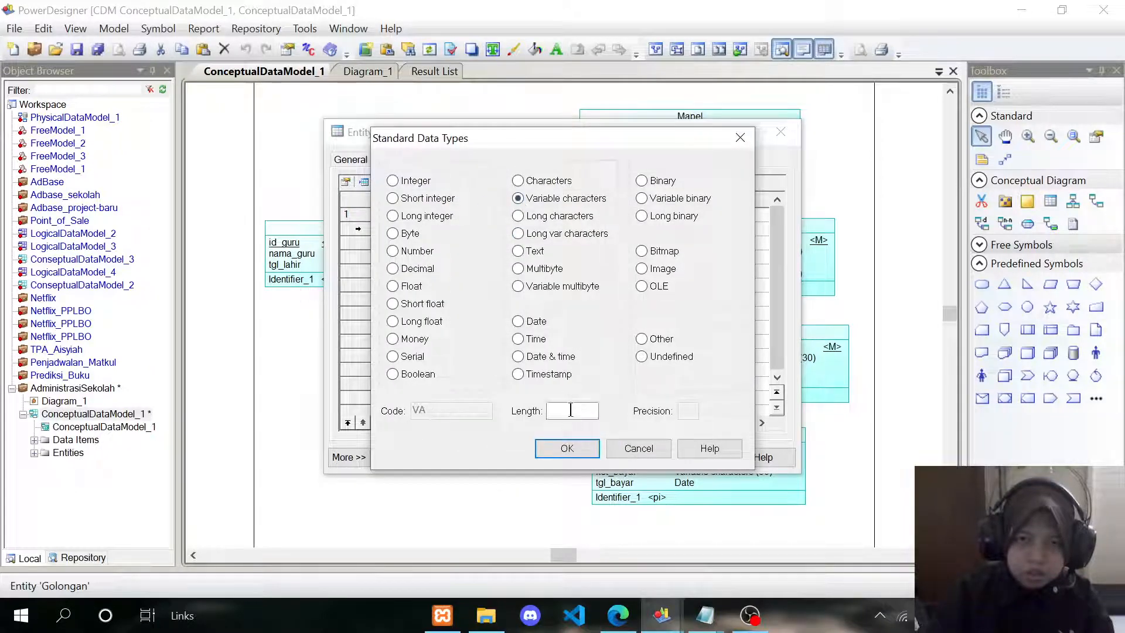
click(568, 410)
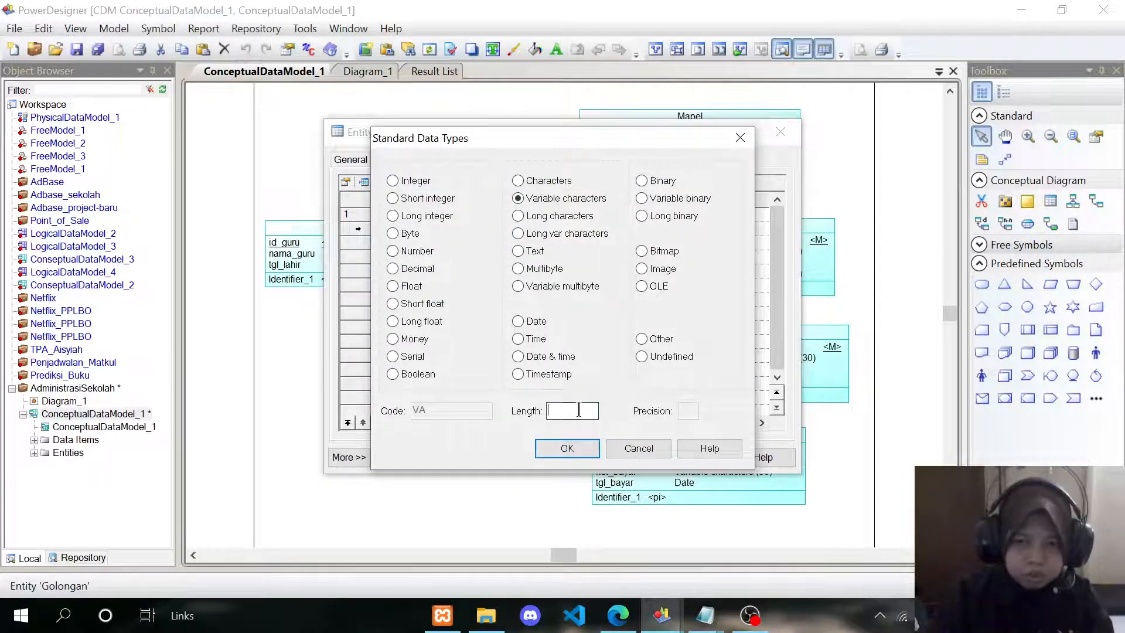
text(20)
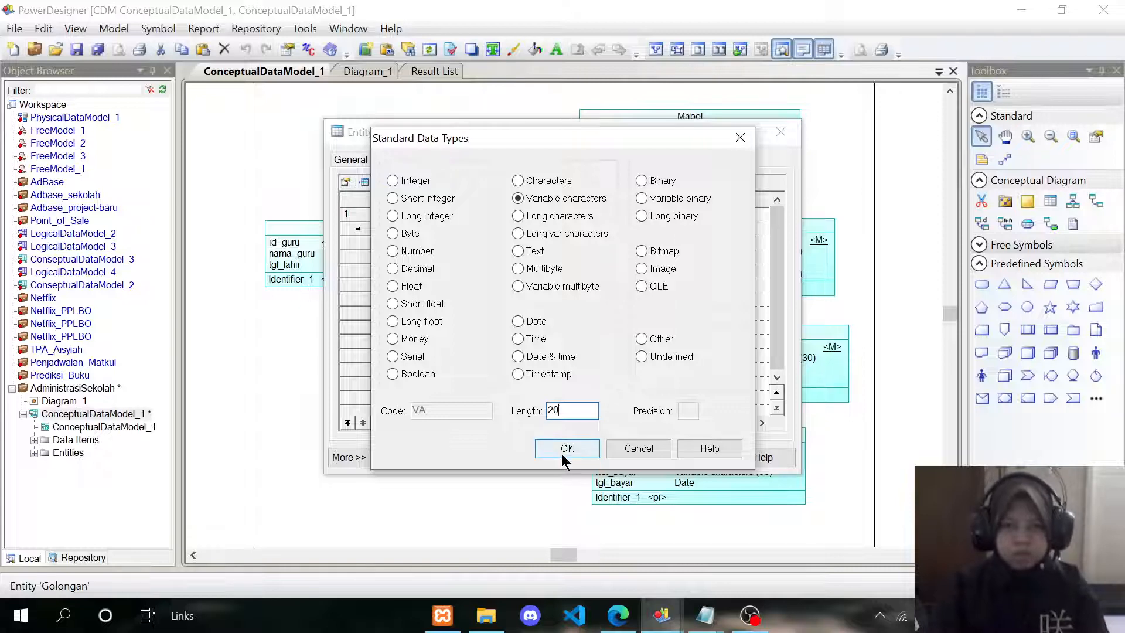
click(567, 448)
Step: Add a third attribute named gaji with the Integer data type to Golongan, and confirm the entity's properties
click(393, 240)
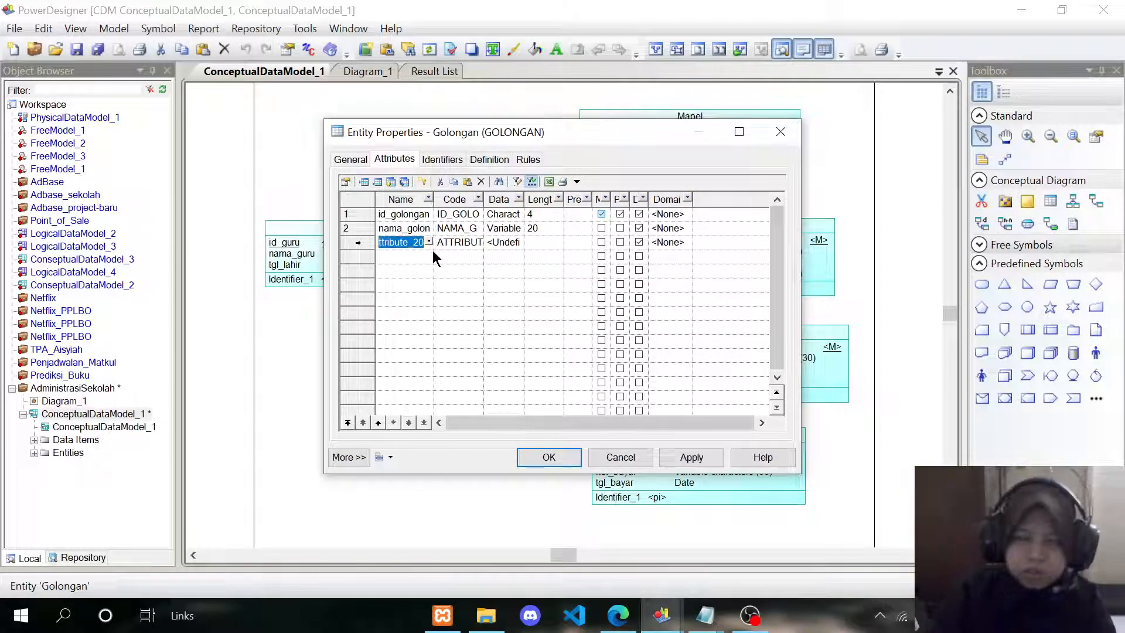
text(gaji)
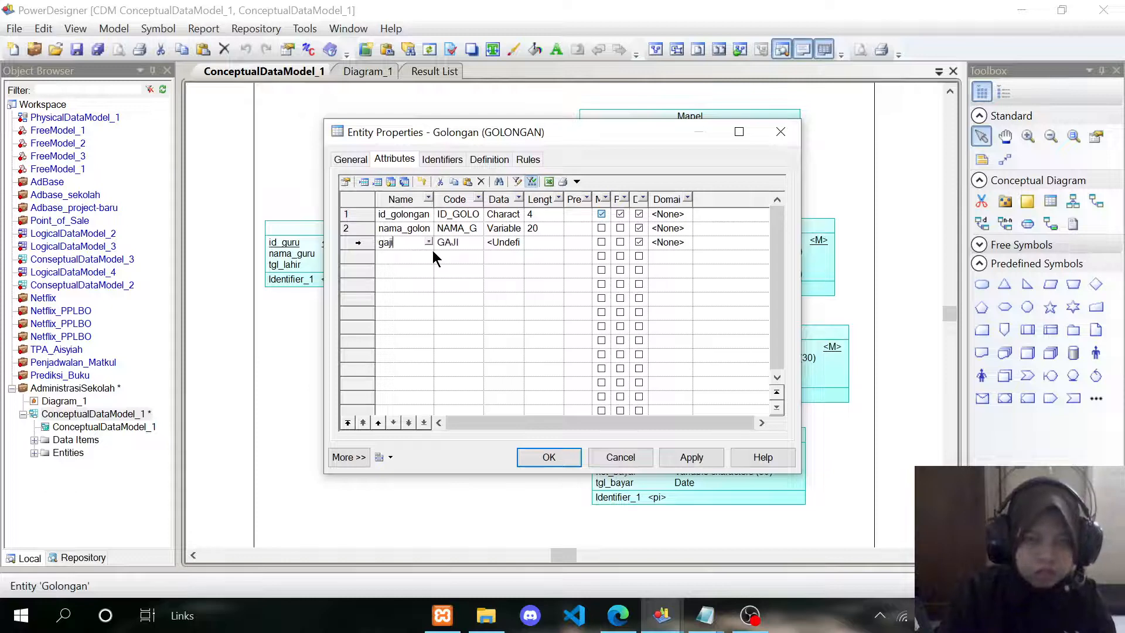
click(514, 243)
click(519, 242)
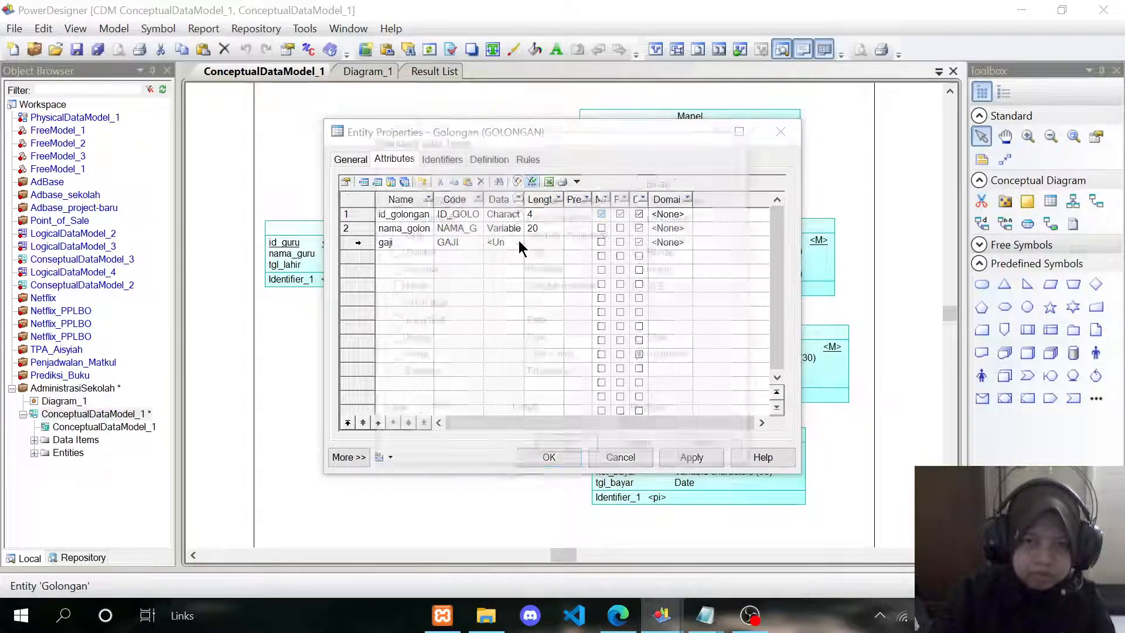
click(402, 185)
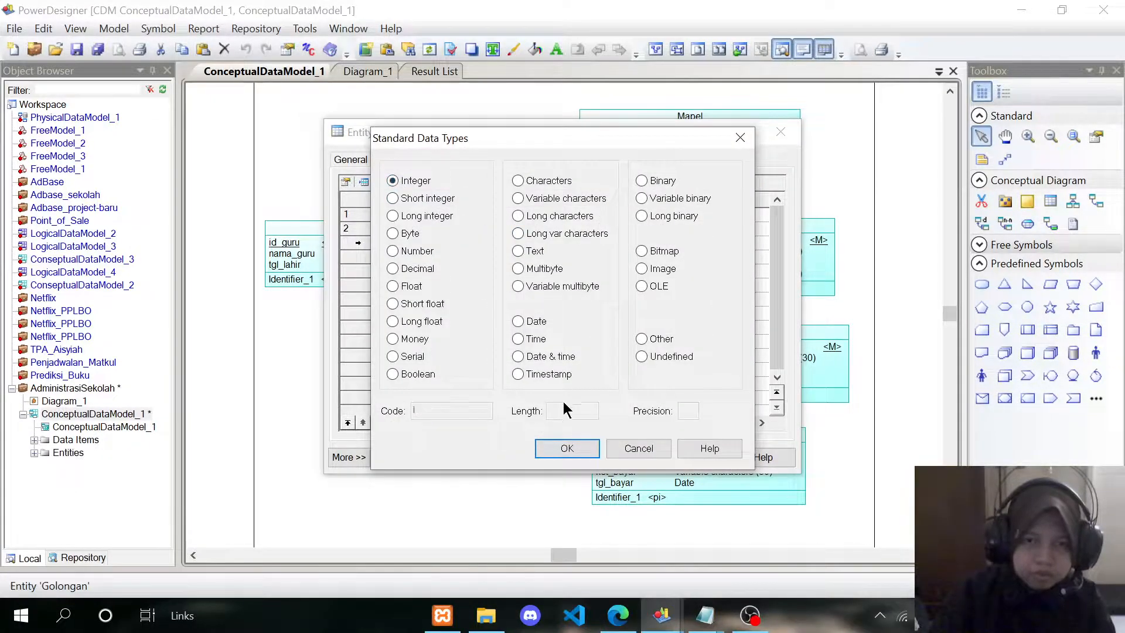
click(573, 448)
click(561, 457)
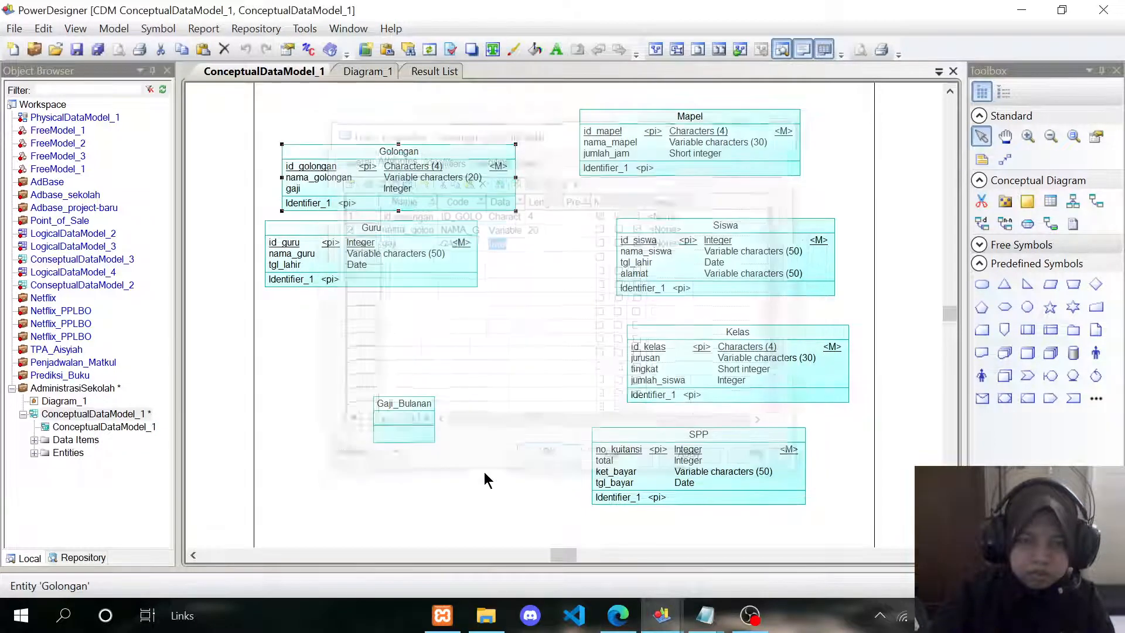
Step: Open the Gaji_Bulanan entity's attributes and add an attribute named no_struk as its primary identifier
click(399, 405)
double_click(400, 404)
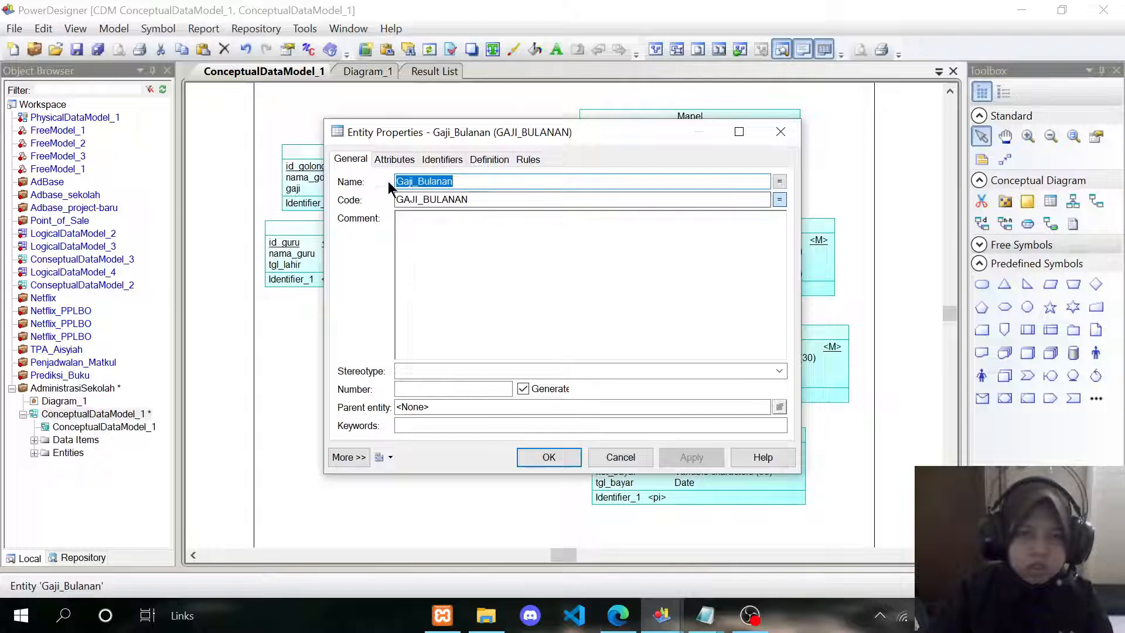
click(391, 159)
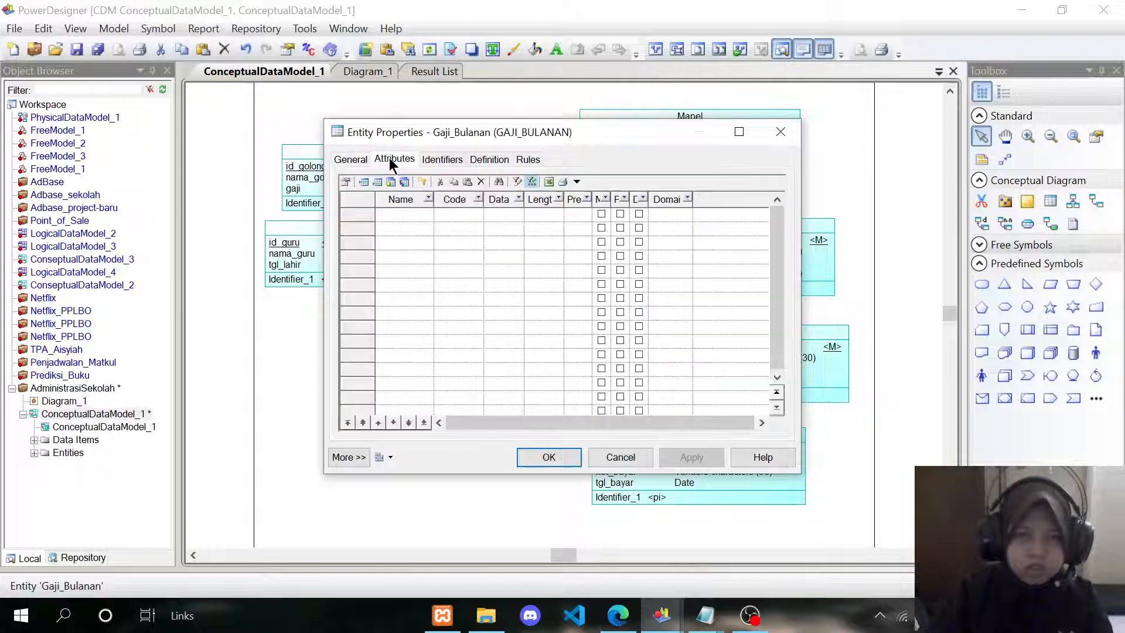
click(619, 214)
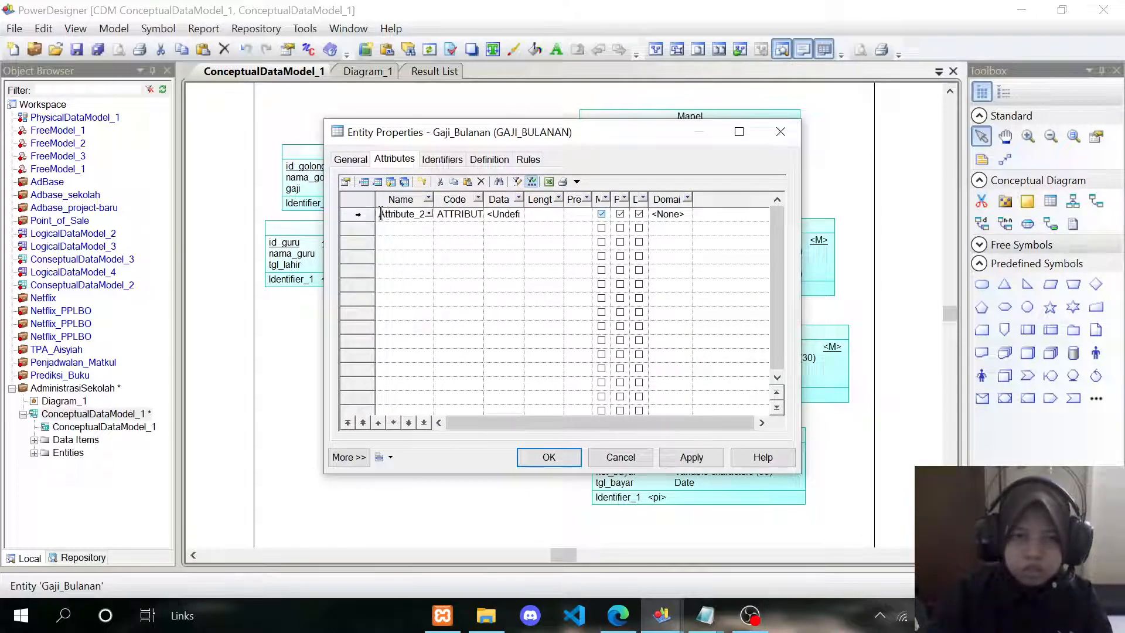
drag(381, 214, 484, 214)
key(BackSpace)
text(n)
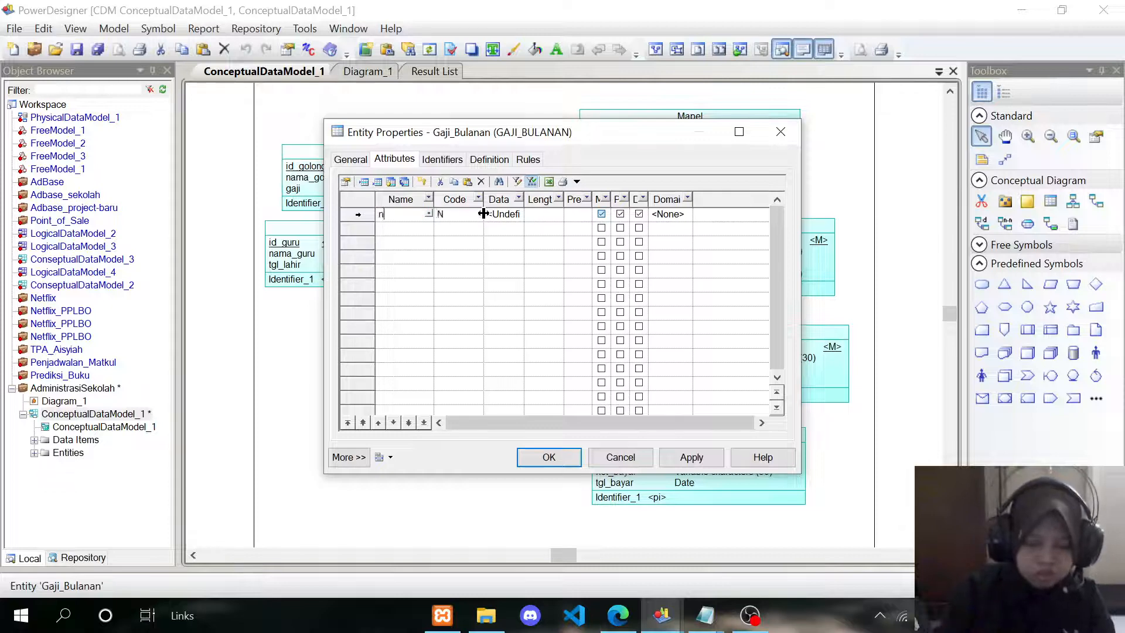
text(o_struk)
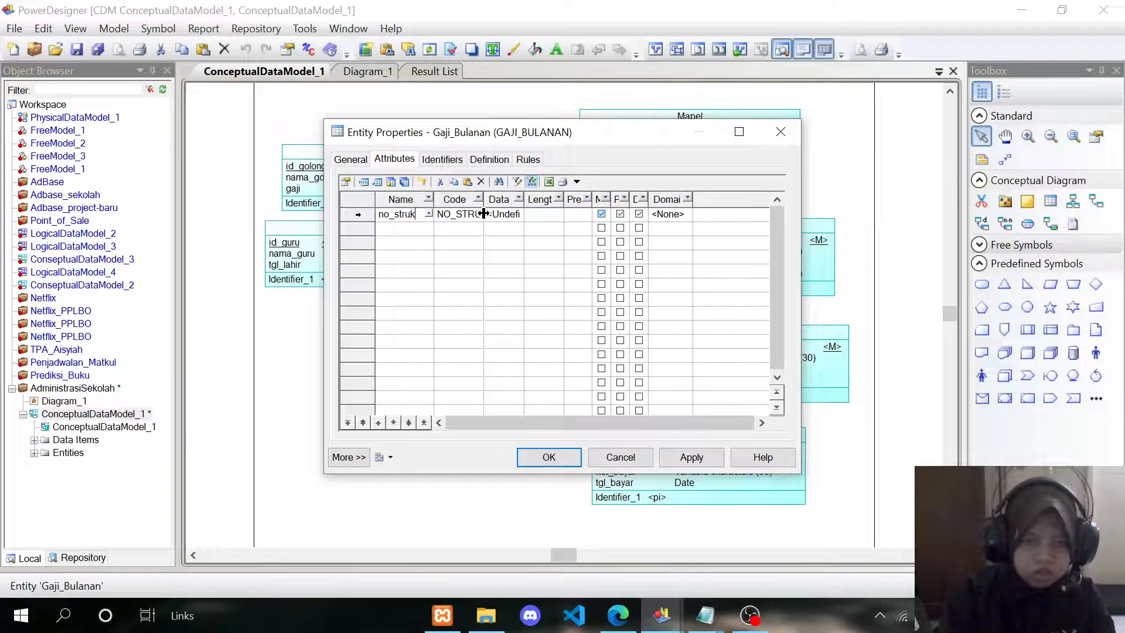
Step: Set no_struk's data type to Integer and confirm the Gaji_Bulanan entity's properties
click(501, 215)
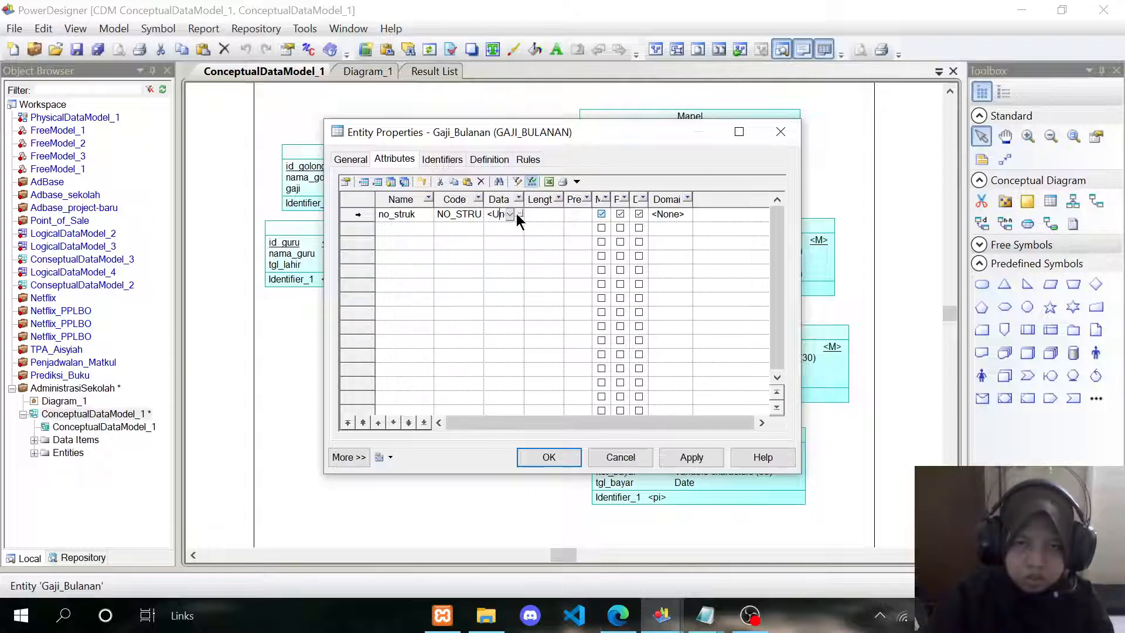
click(520, 215)
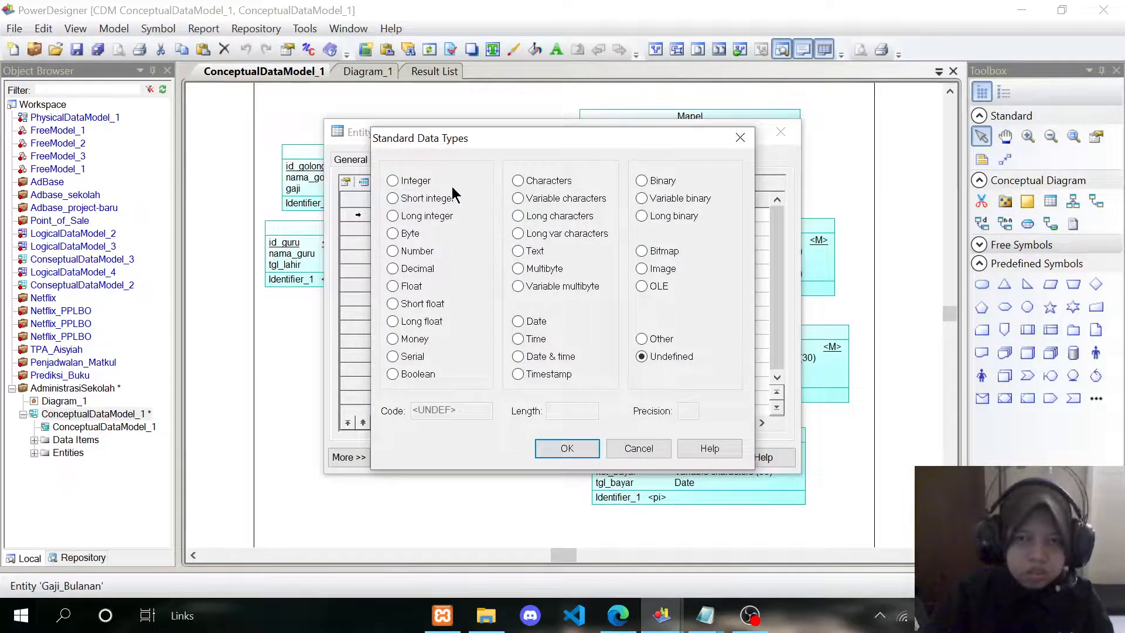
click(413, 180)
click(567, 449)
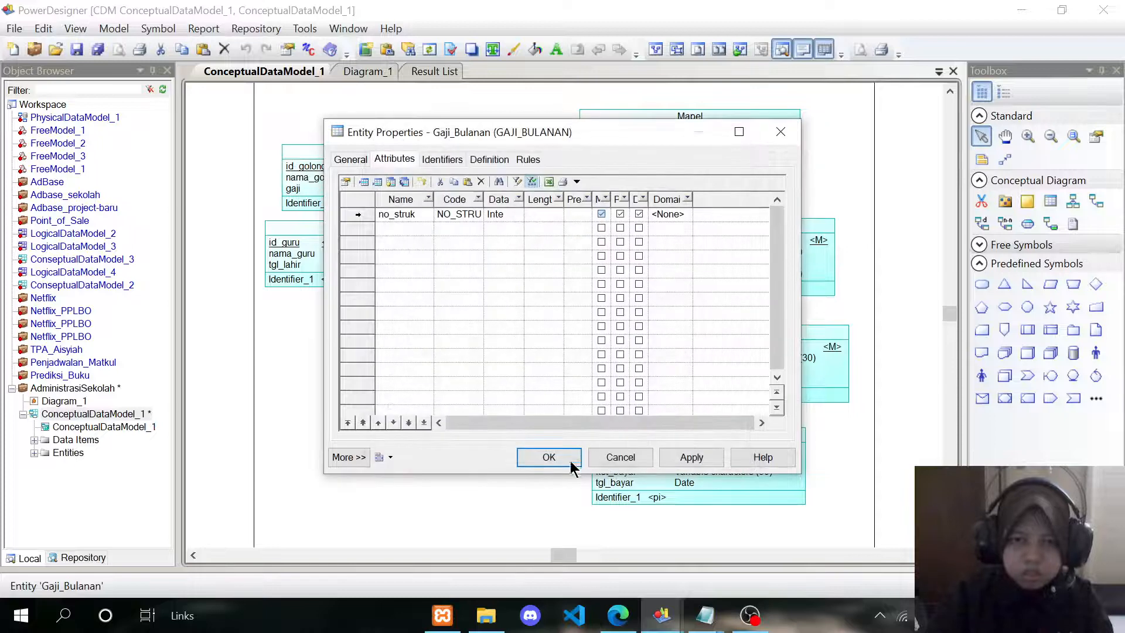
click(549, 457)
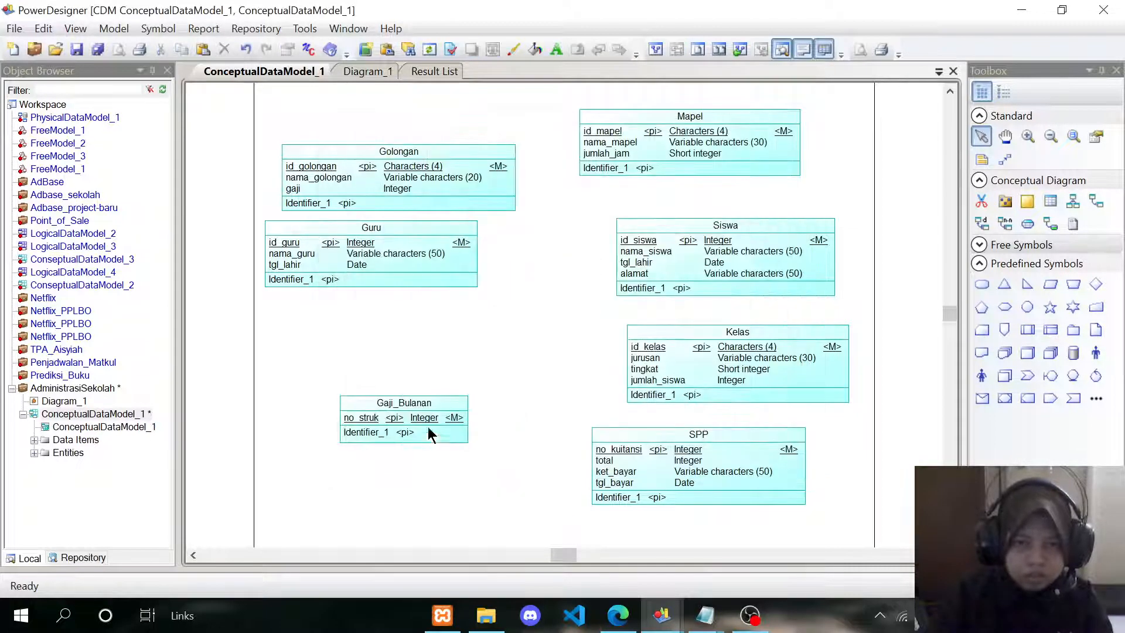
Step: Rearrange the Gaji_Bulanan, Guru, Golongan, SPP and Kelas entities on the diagram, leaving room between Golongan and Guru for a relationship
click(402, 405)
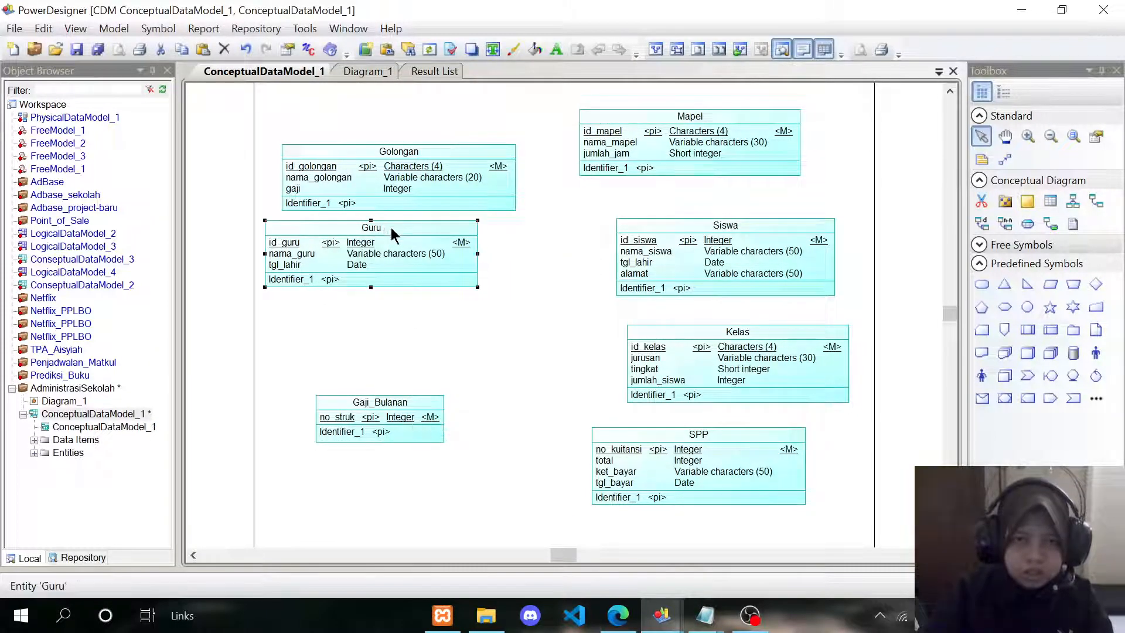
drag(391, 228, 407, 260)
drag(415, 154, 393, 133)
drag(716, 443, 726, 466)
click(680, 339)
drag(680, 339, 663, 341)
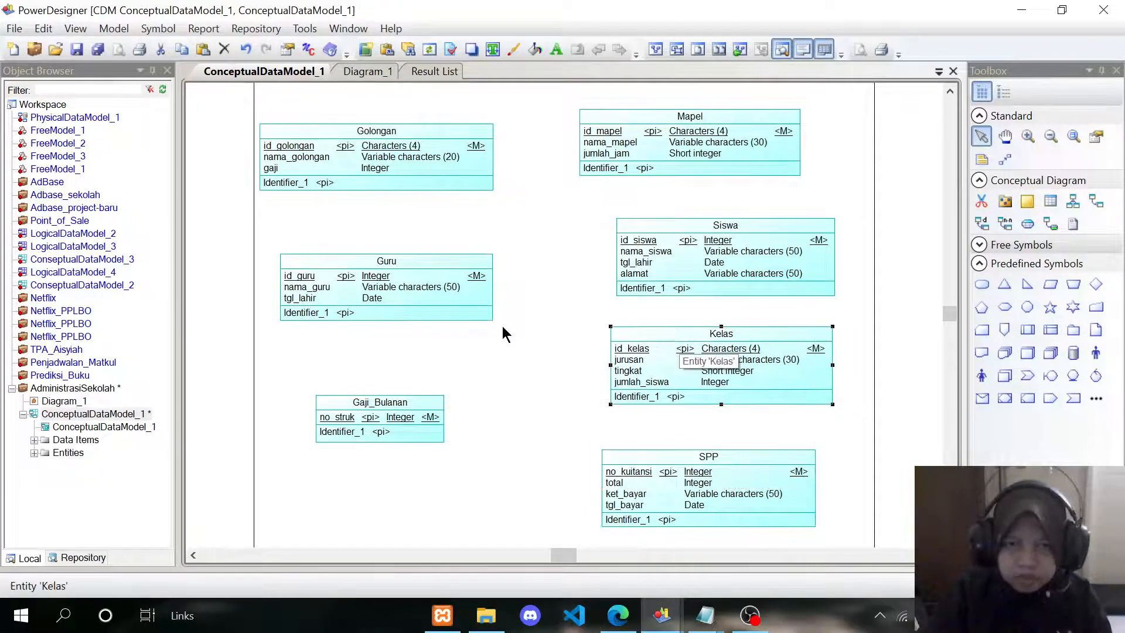
drag(410, 259, 397, 259)
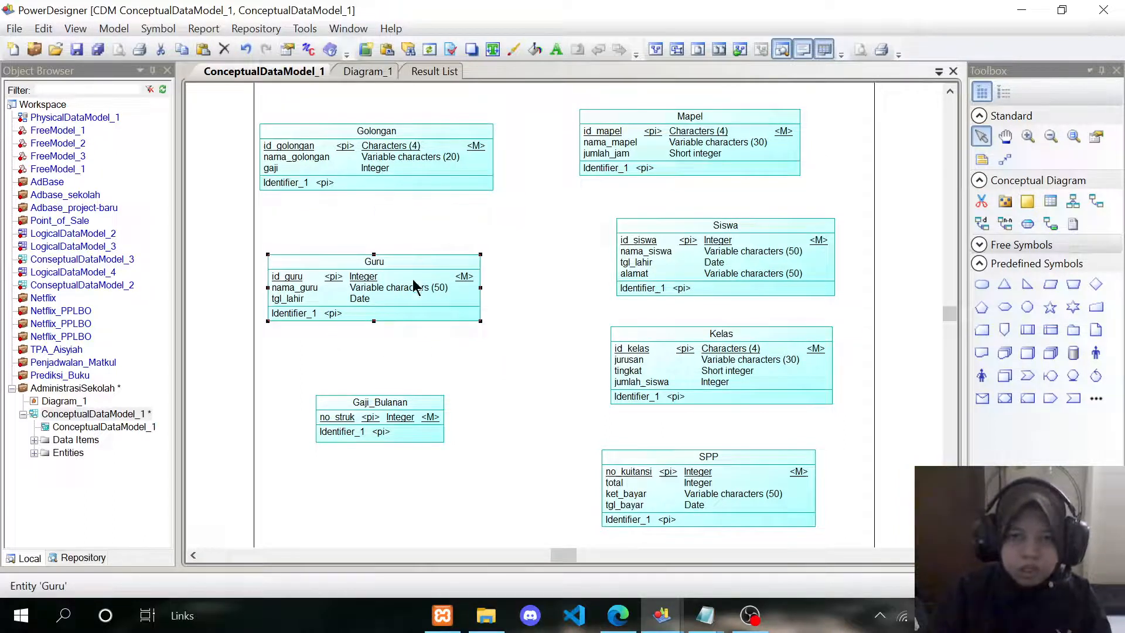
Step: Draw a relationship from the Golongan entity to the Guru entity
click(1097, 202)
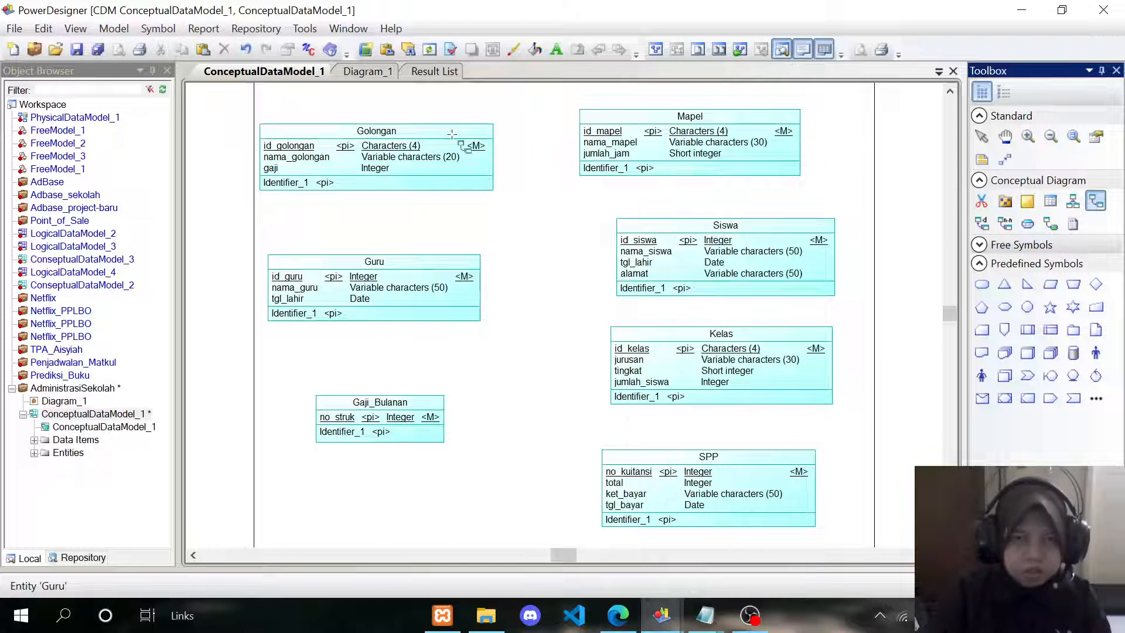
drag(367, 176, 378, 306)
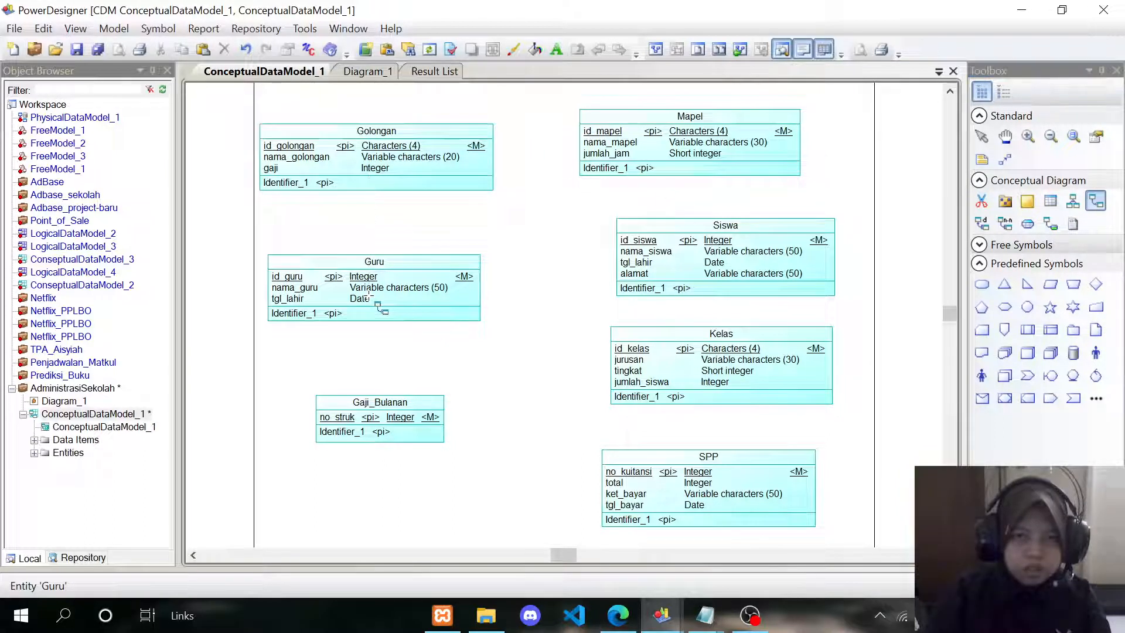
right_click(472, 225)
Step: Open the properties of the relationship between Golongan and Guru and name it Memiliki
double_click(385, 229)
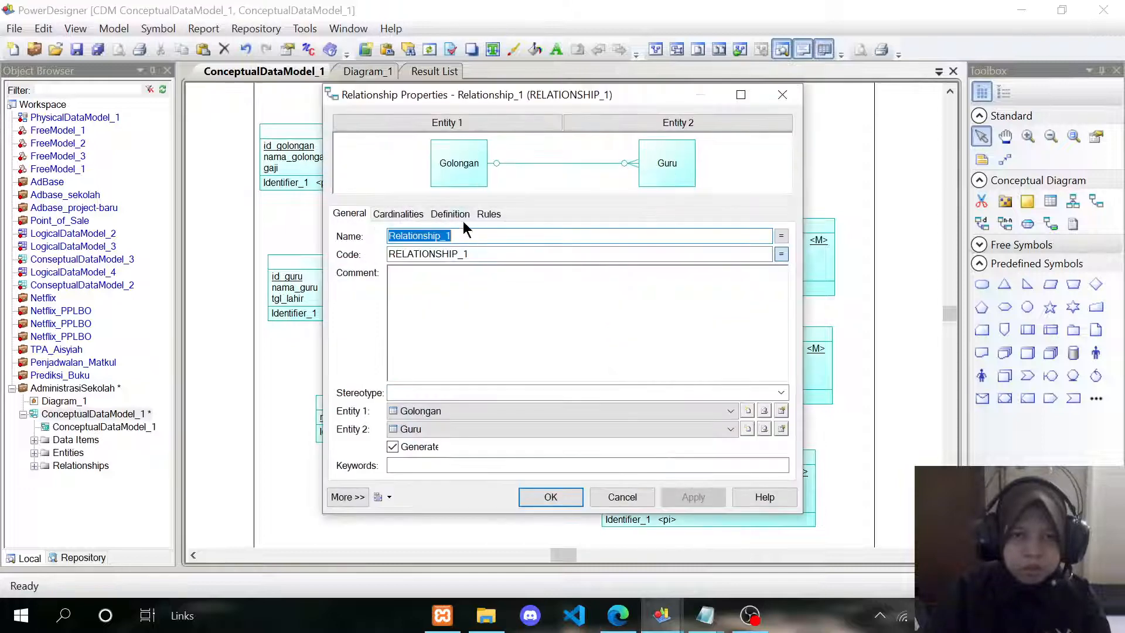
click(393, 210)
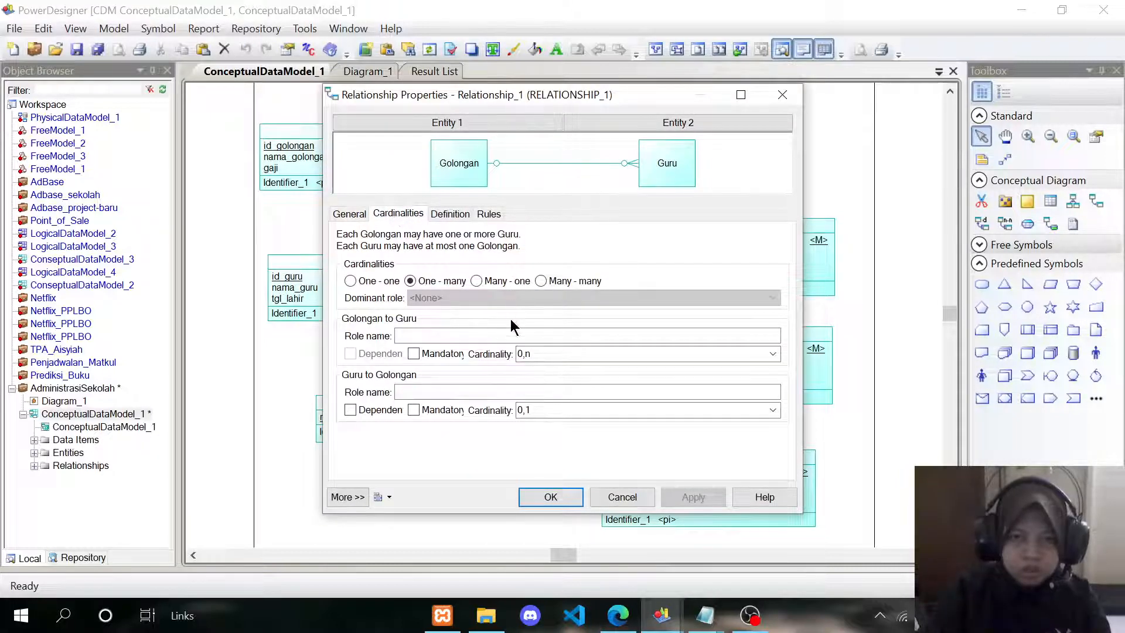
click(347, 214)
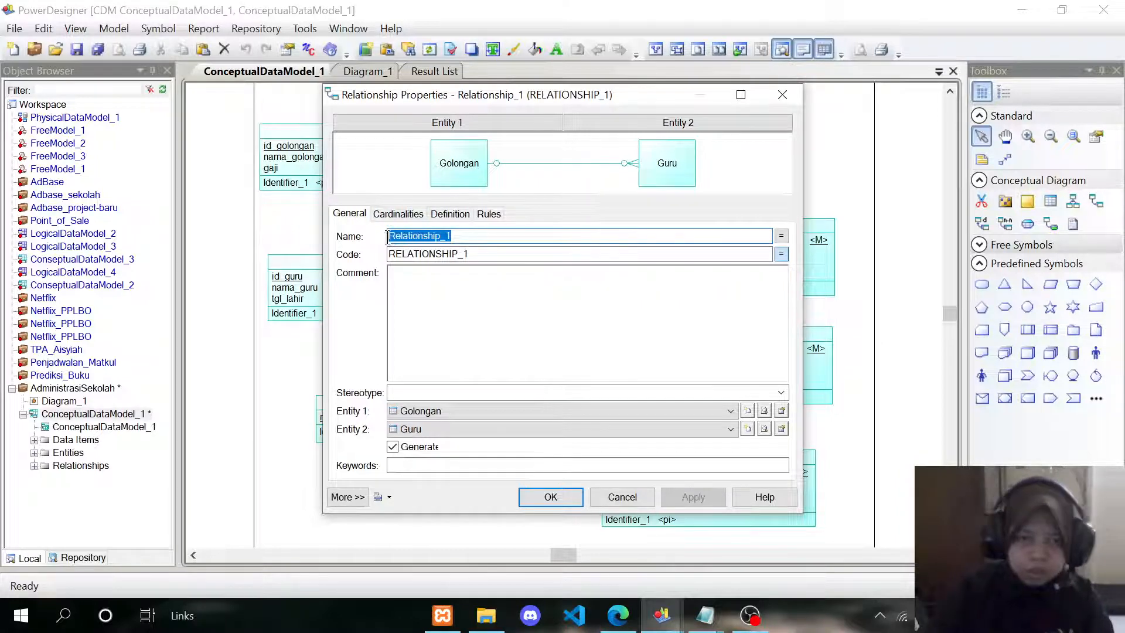
text(memi)
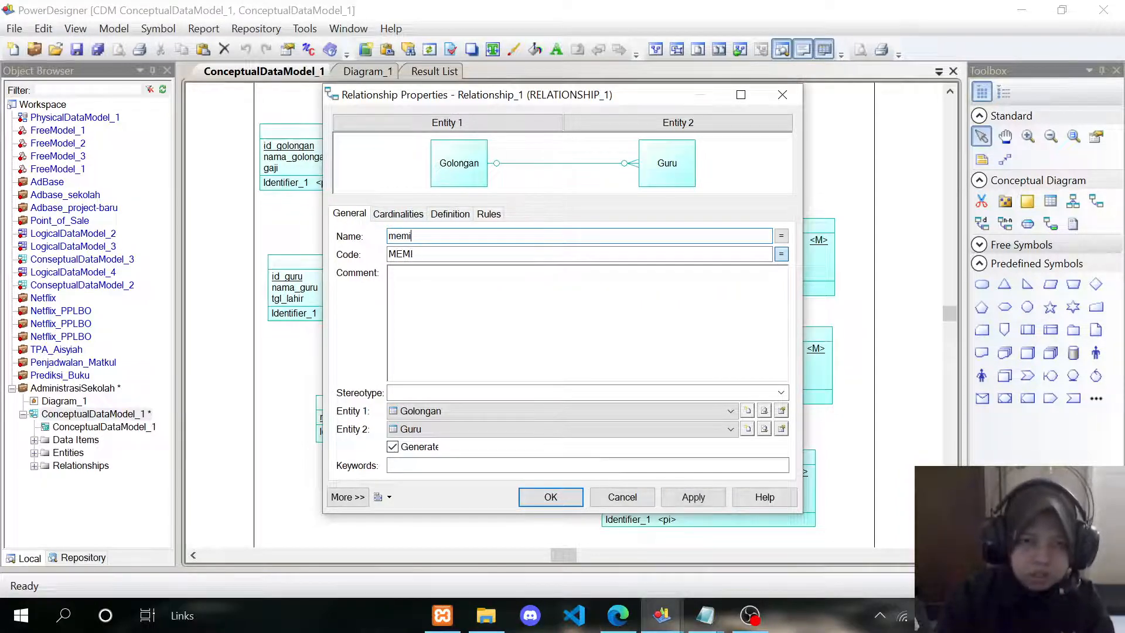
text(emi)
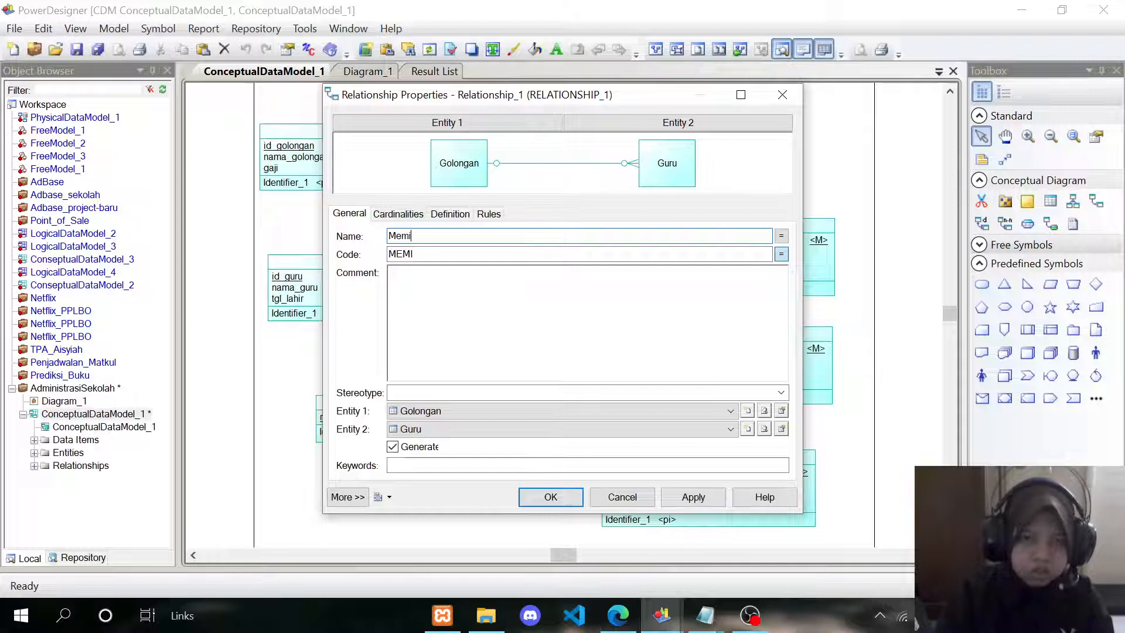
text(liki)
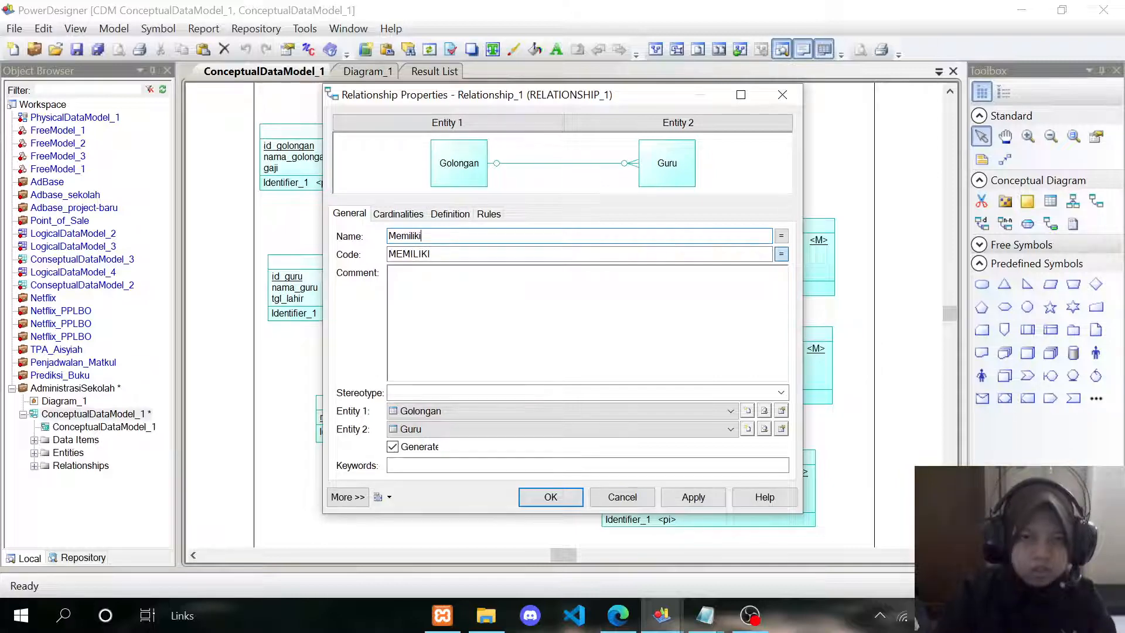
Step: Set Memiliki's cardinality to 1,n for Golongan to Guru and 1,1 for Guru to Golongan, and confirm the relationship
click(399, 215)
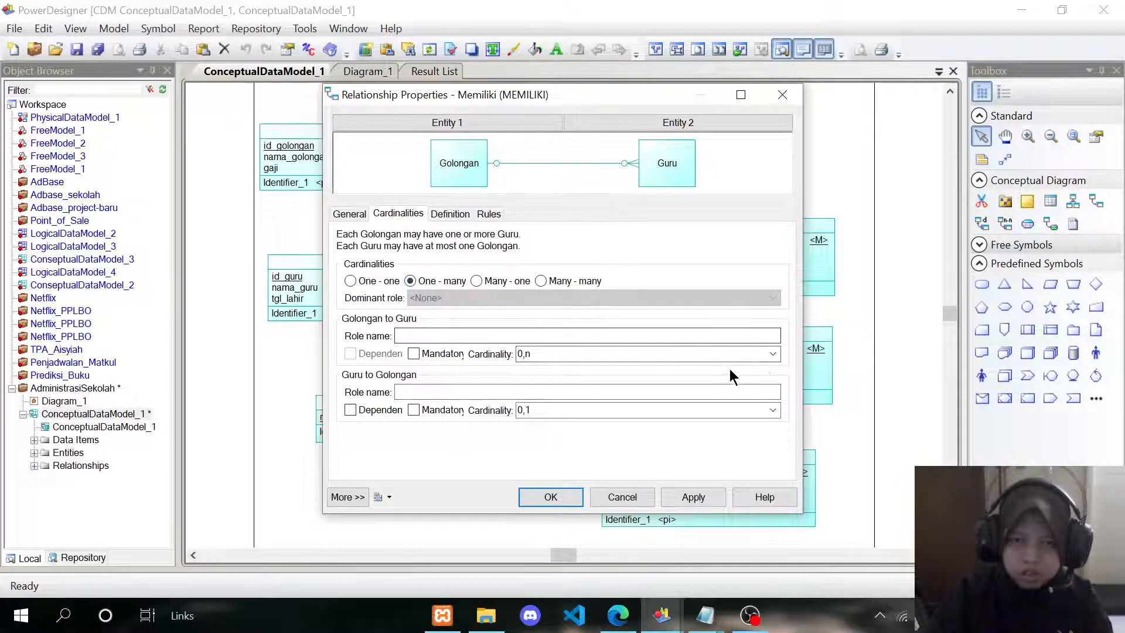
click(771, 354)
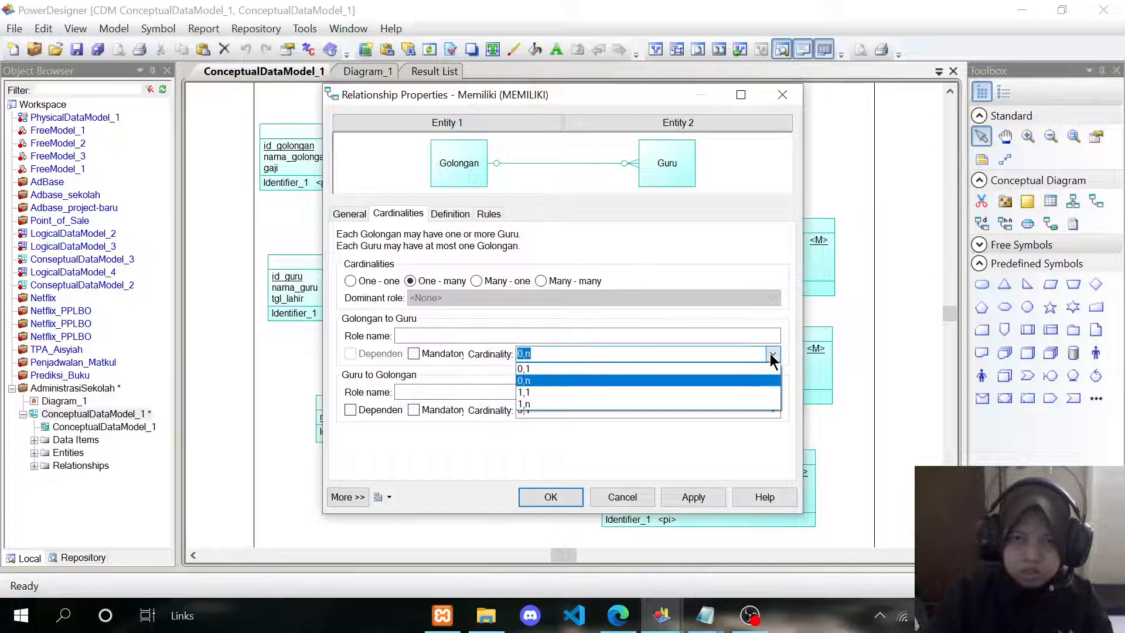
click(694, 405)
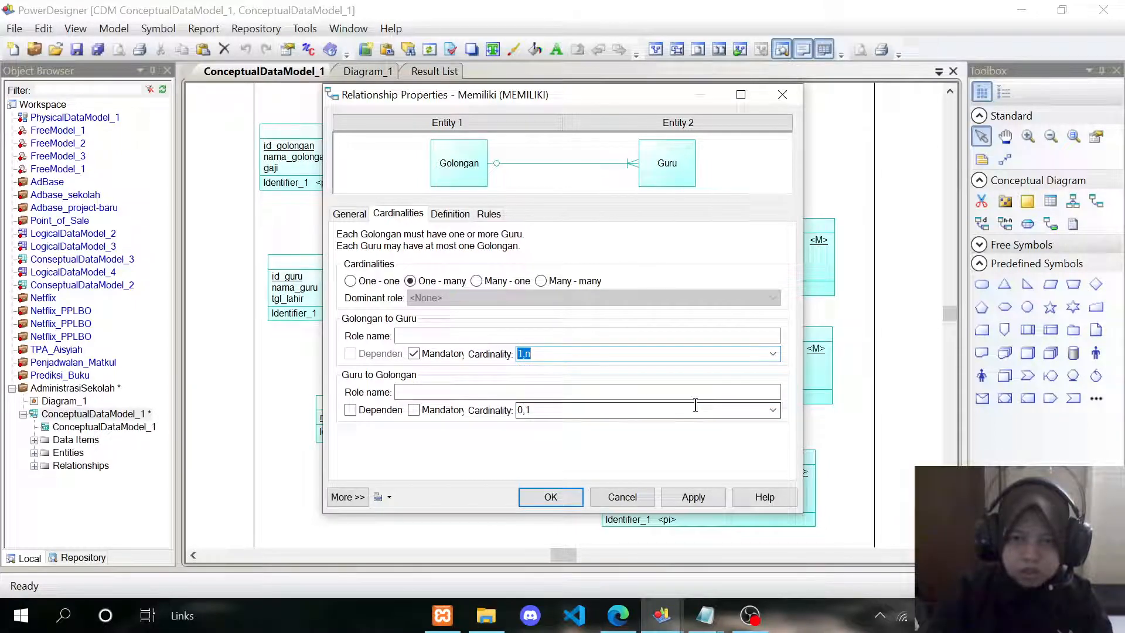
click(772, 411)
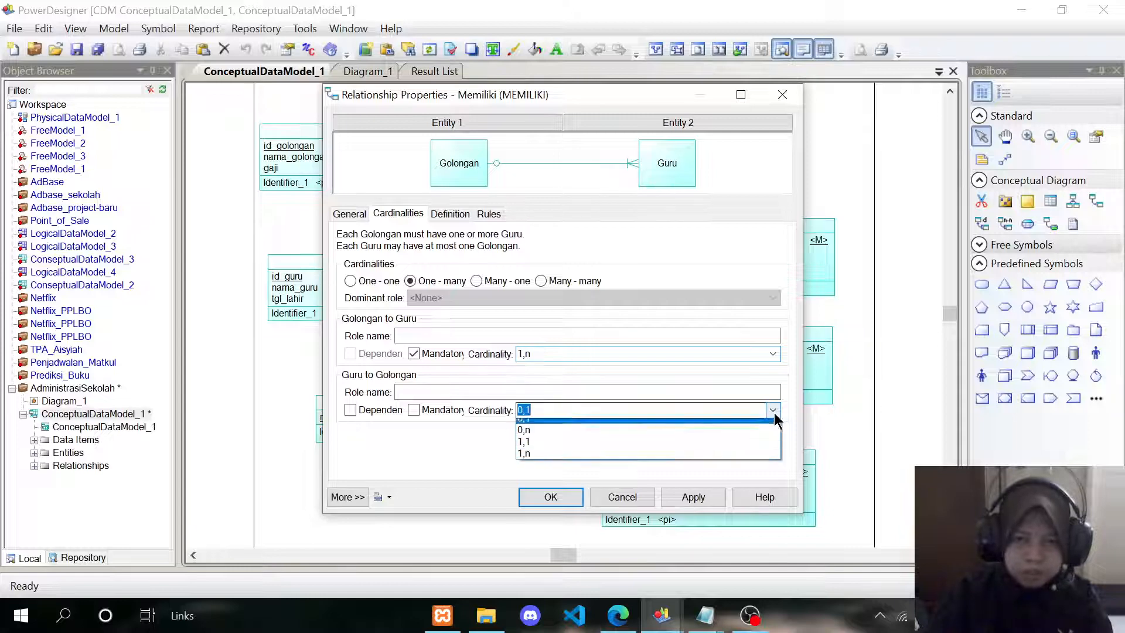
click(597, 449)
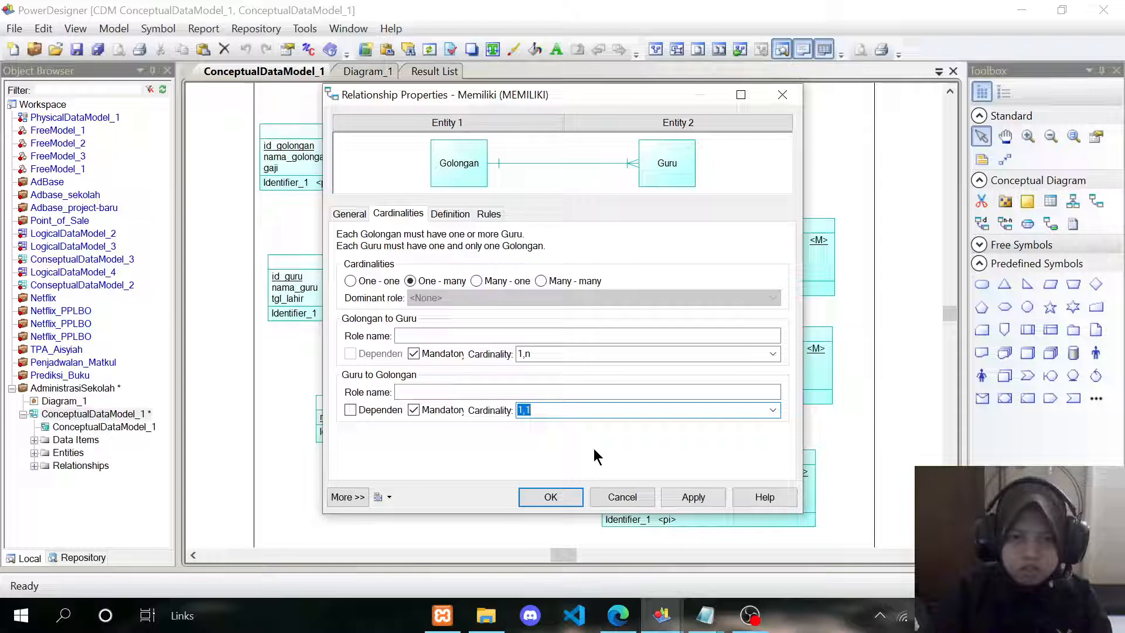
click(551, 497)
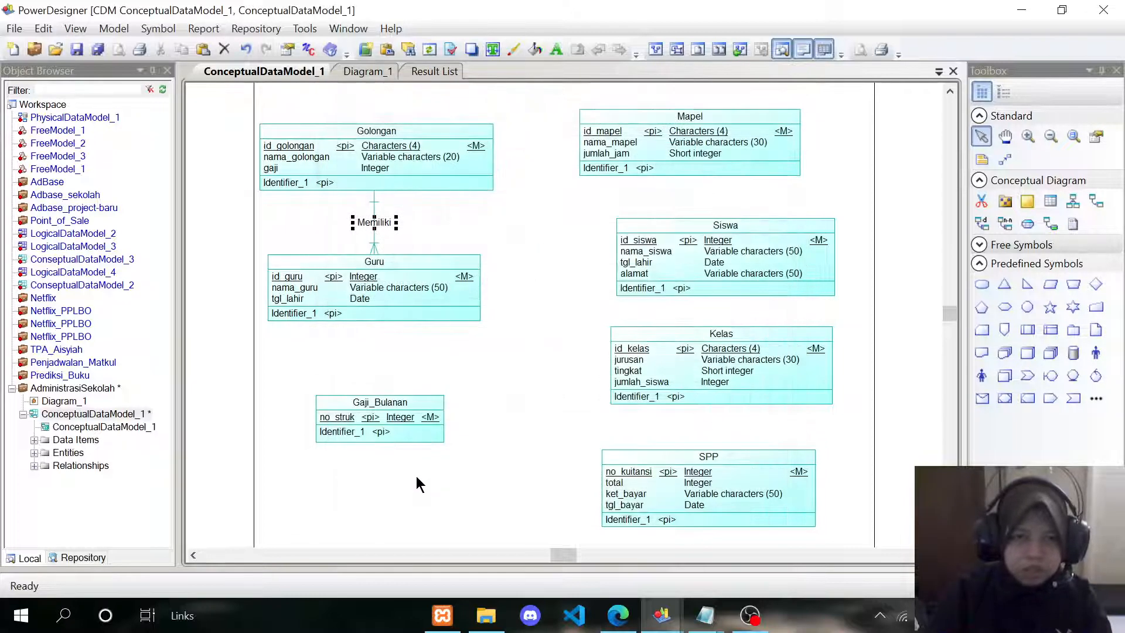
Step: Shift the Guru entity slightly to line up under Golongan, and align SPP beneath Kelas
mouse_move(413, 260)
mouse_down()
mouse_move(402, 259)
mouse_move(417, 266)
mouse_up()
click(506, 373)
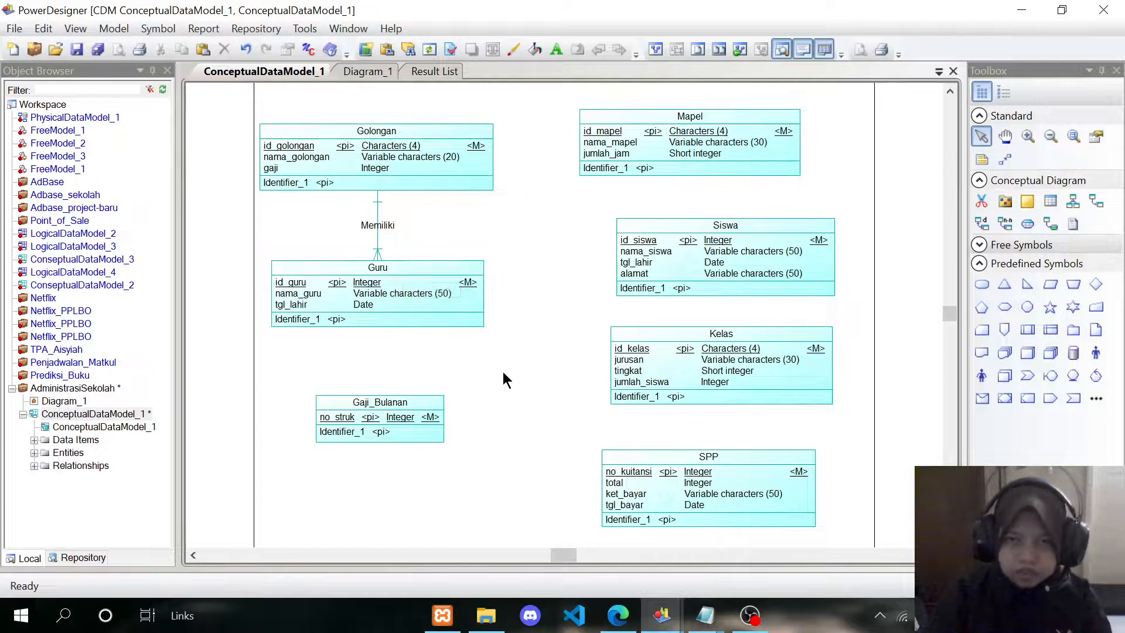
drag(684, 459, 694, 455)
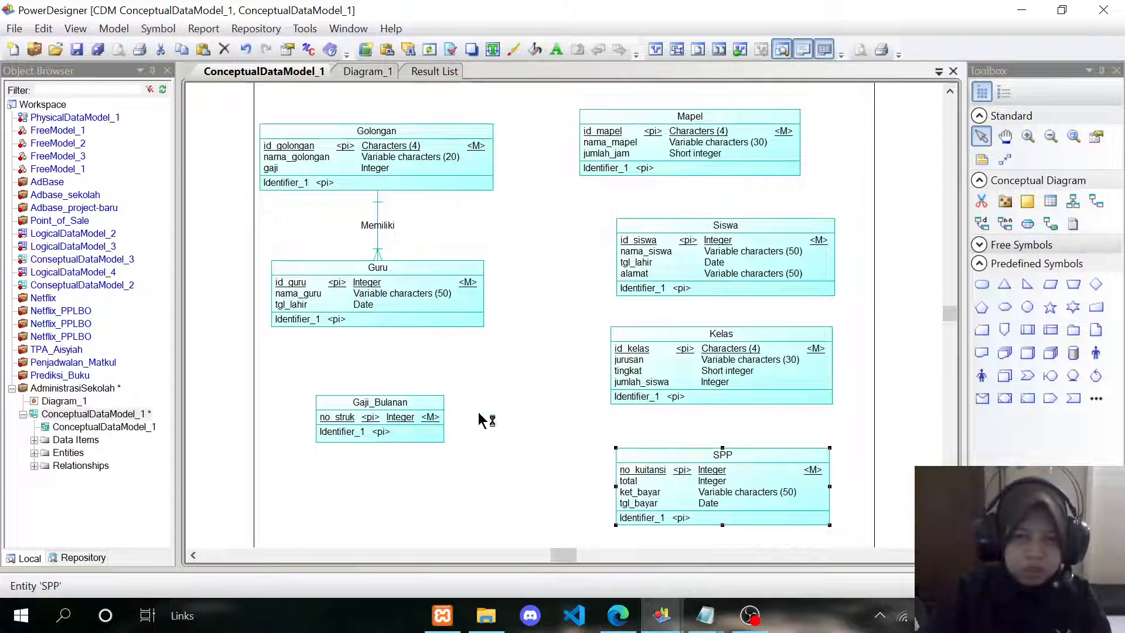
Step: Draw a relationship from the Guru entity to the Gaji_Bulanan entity and name it Menerima
click(1096, 201)
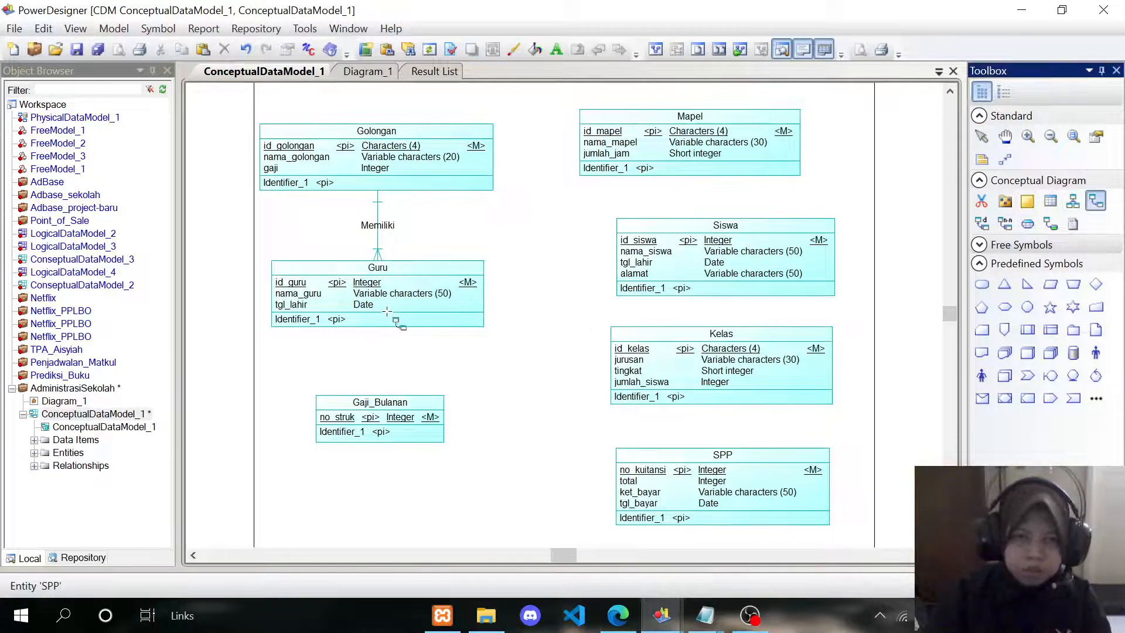
drag(376, 323, 382, 436)
right_click(399, 380)
click(376, 360)
double_click(377, 360)
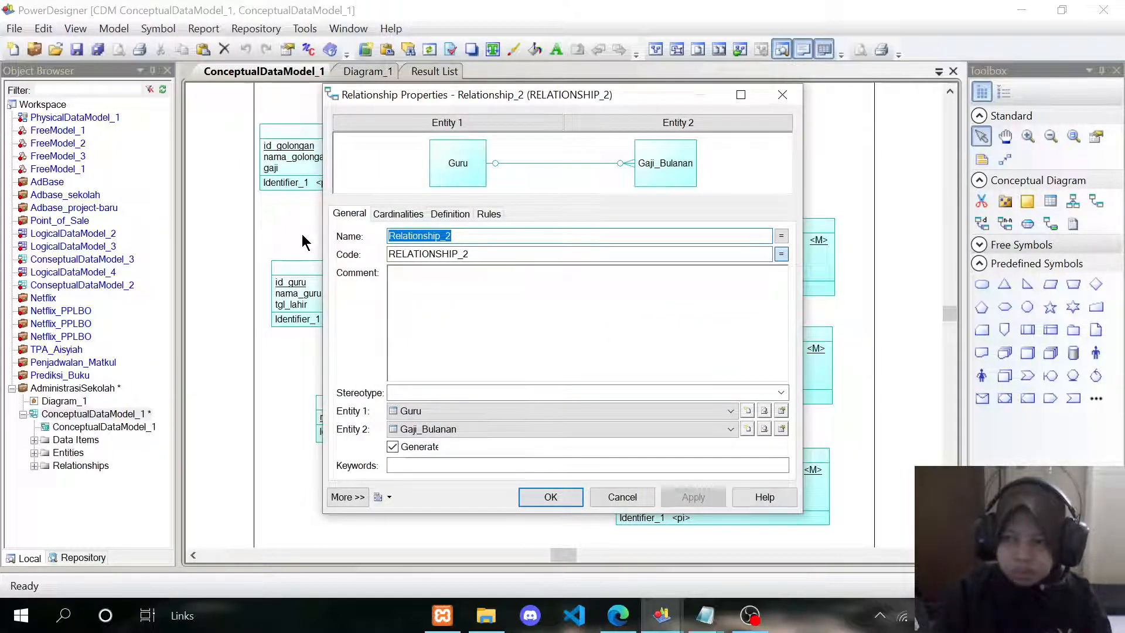
text(Menerima)
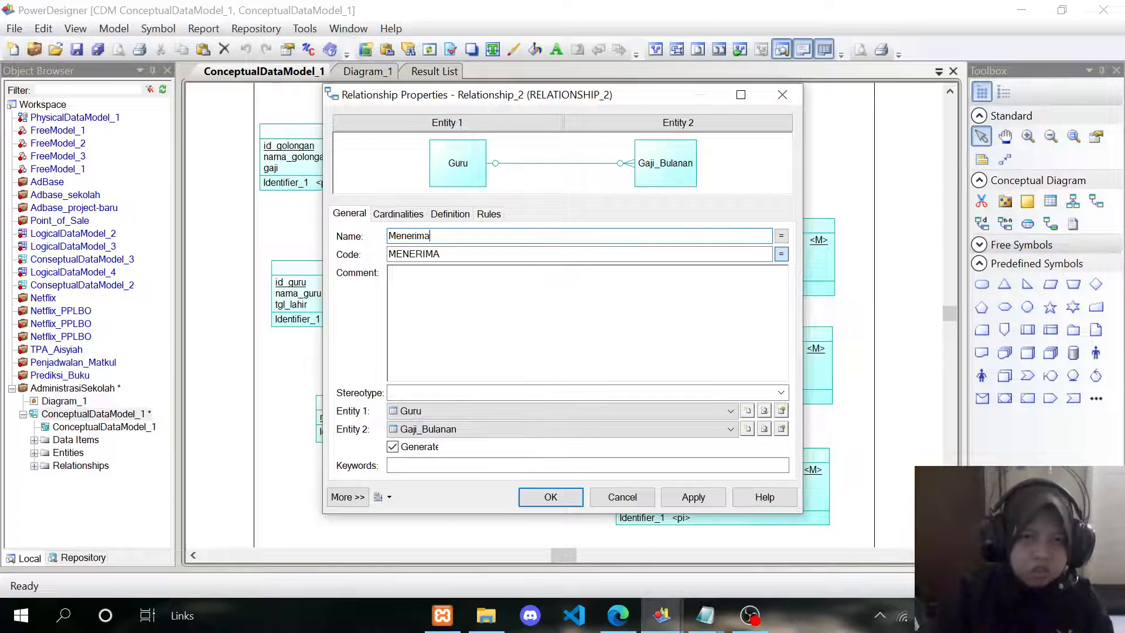
Step: Set Menerima's cardinality to 1,n for Guru to Gaji_Bulanan and 1,1 for Gaji_Bulanan to Guru, and confirm the relationship
click(398, 213)
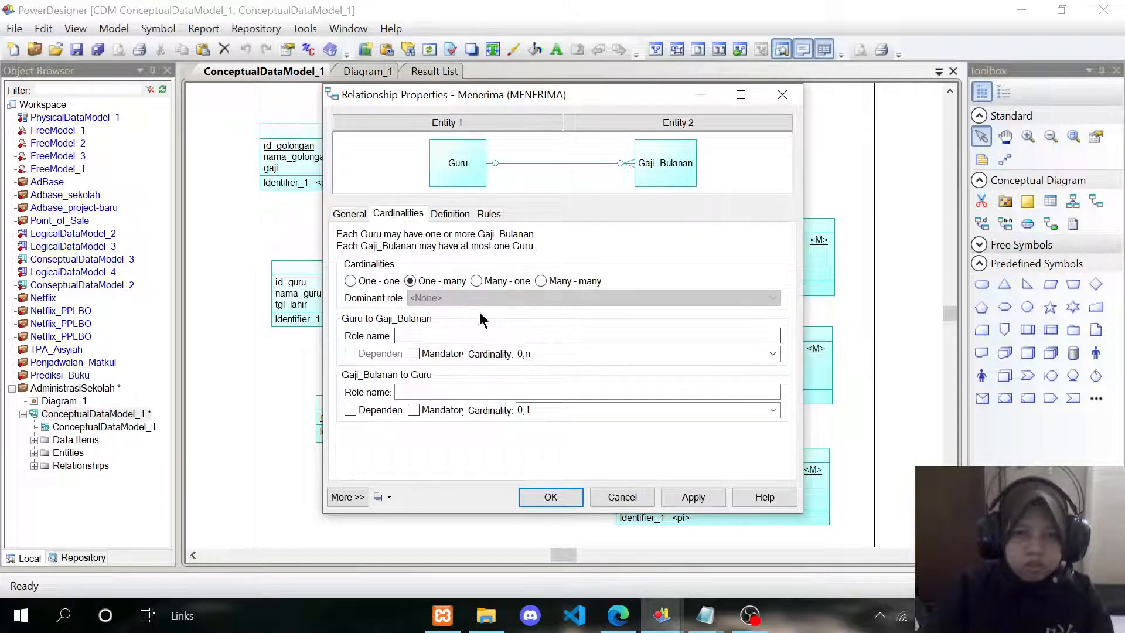
click(772, 354)
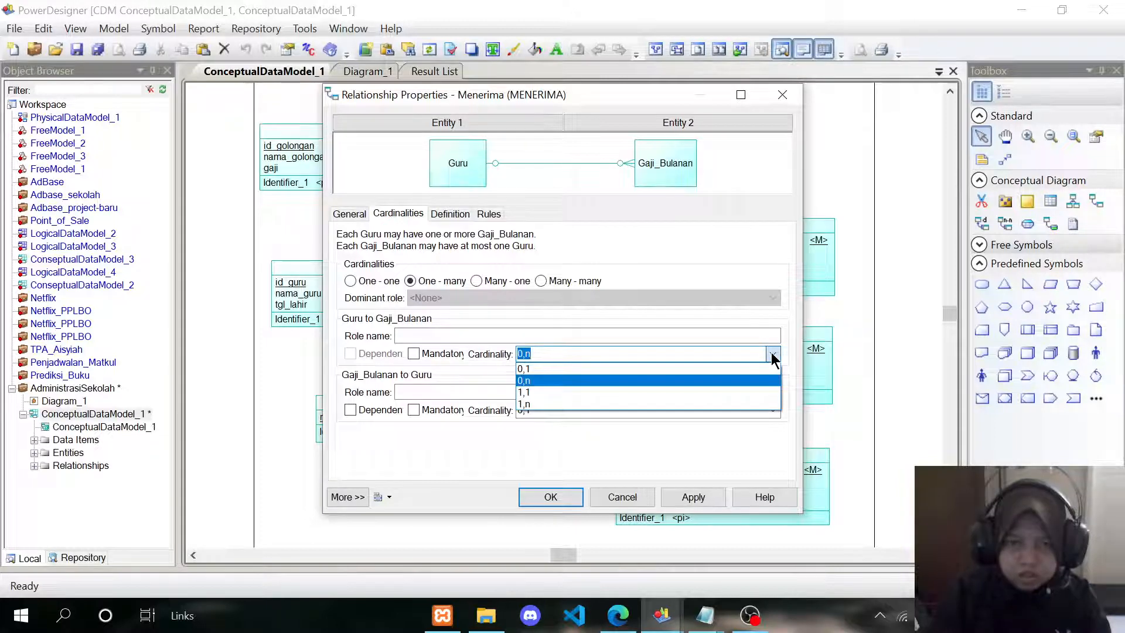
click(740, 401)
click(773, 410)
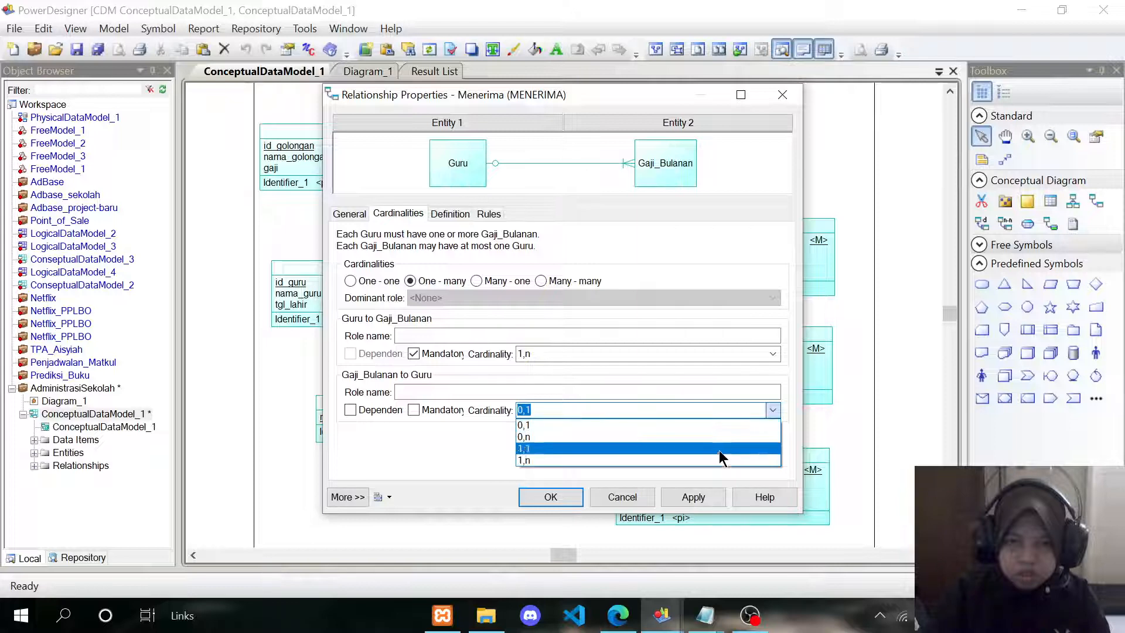
click(697, 448)
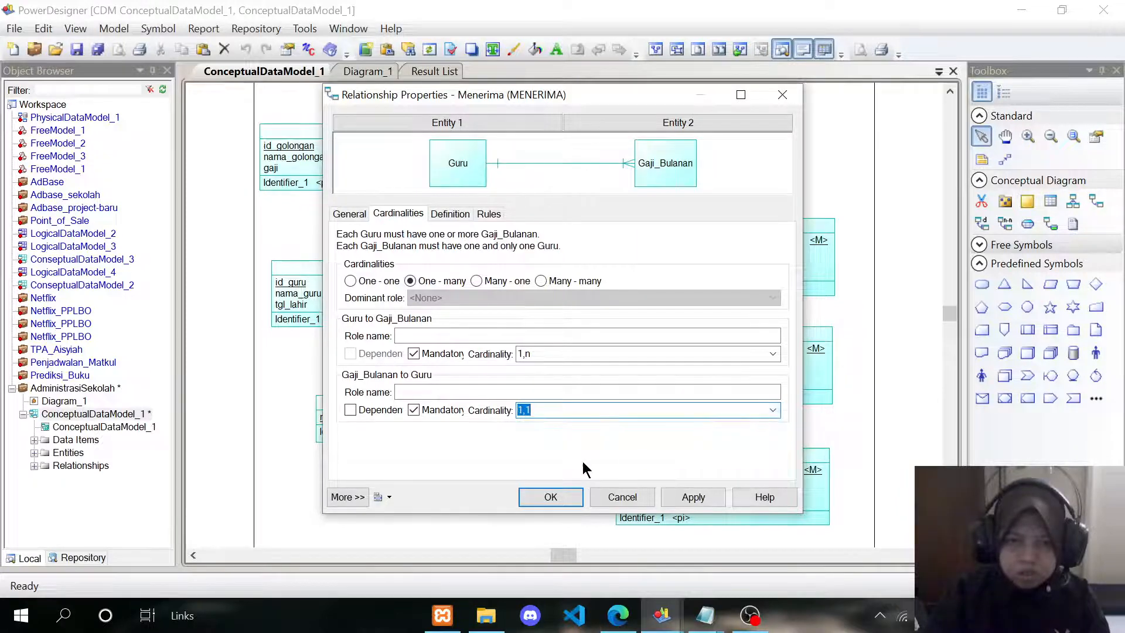
click(550, 498)
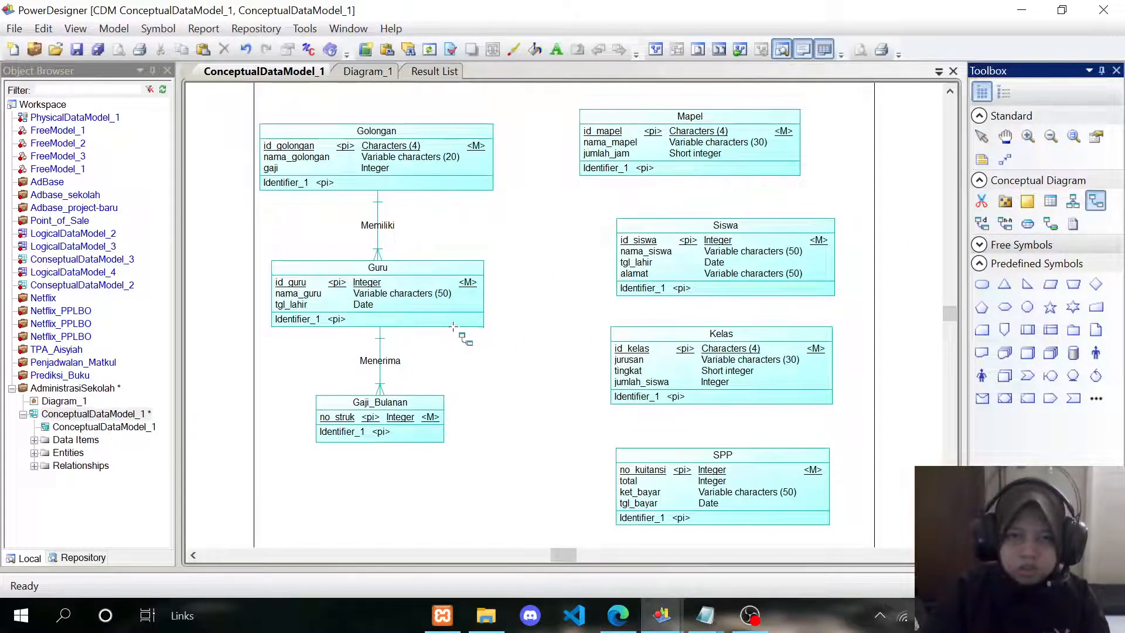
Step: Draw a relationship from the Guru entity to the Siswa entity and shift Siswa slightly down
drag(466, 293, 660, 258)
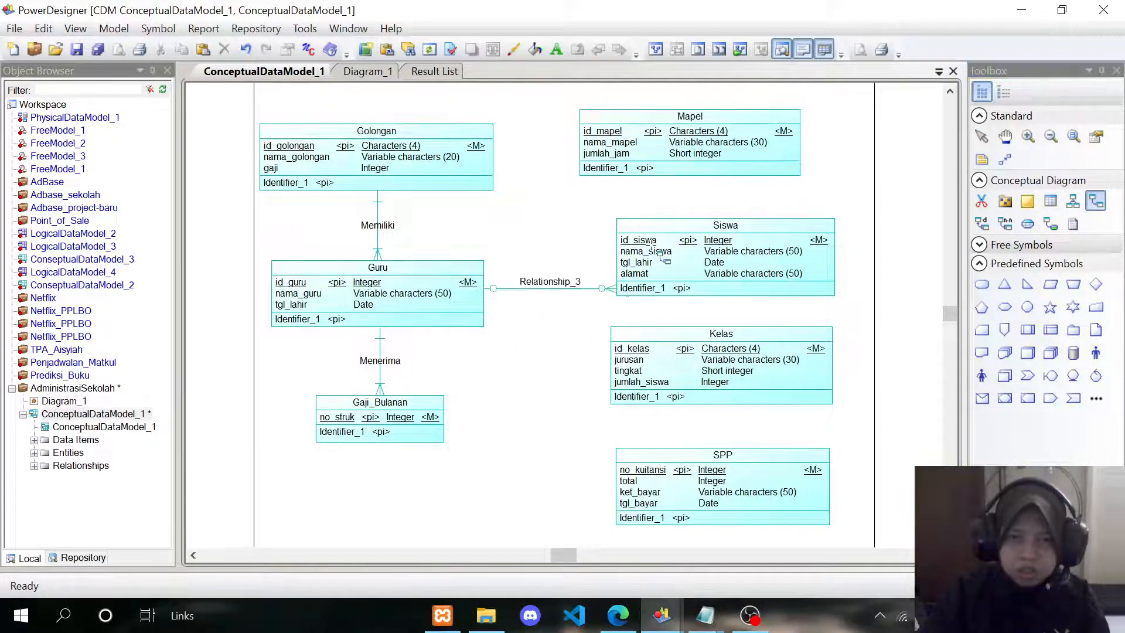
right_click(508, 376)
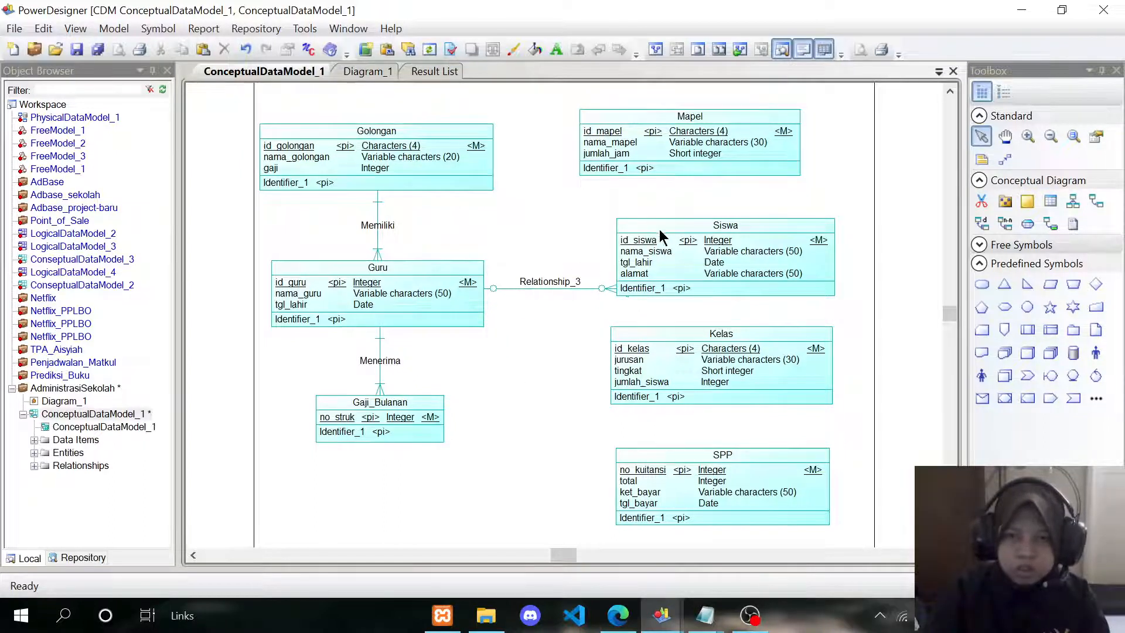
drag(660, 231, 662, 246)
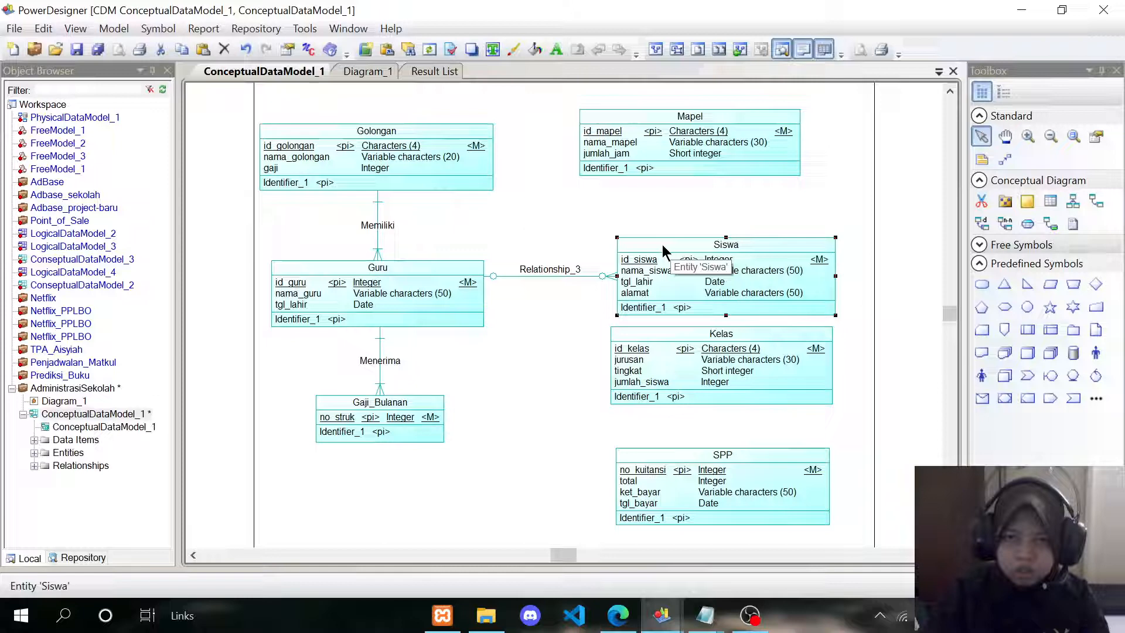
Step: Open the properties of the relationship between Guru and Siswa and name it Pengajaran
double_click(539, 275)
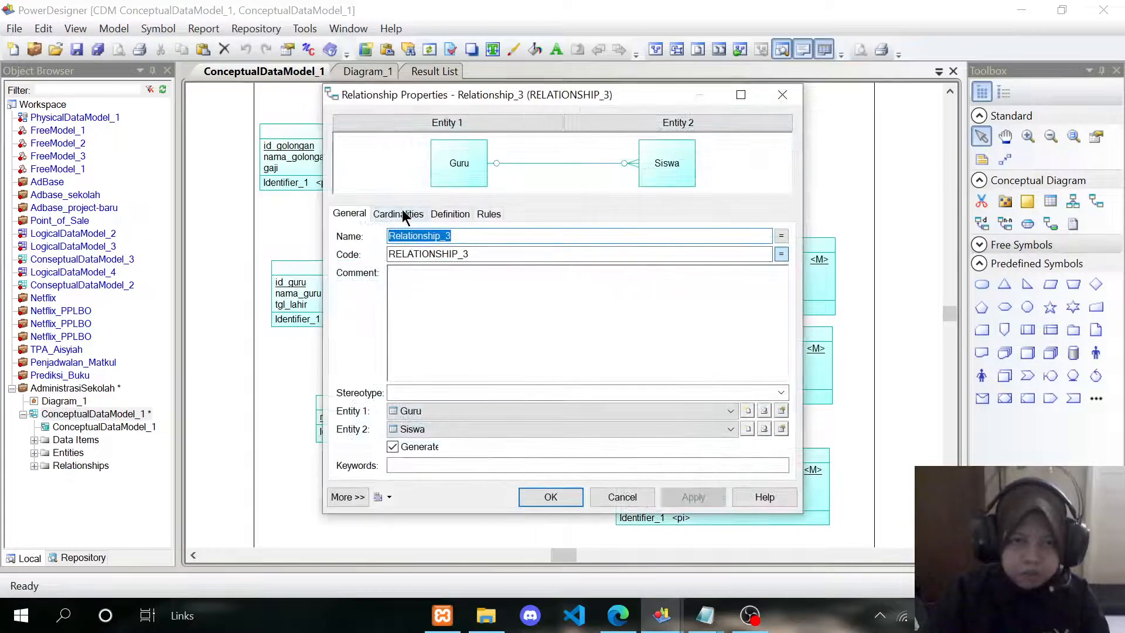
click(403, 215)
click(348, 215)
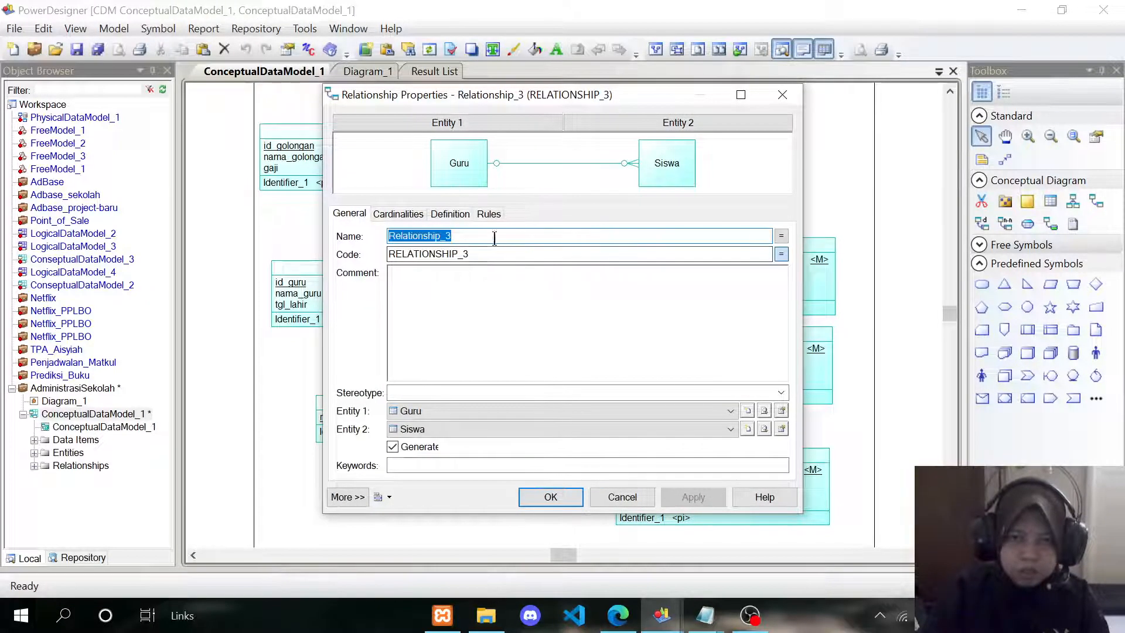
text(penga)
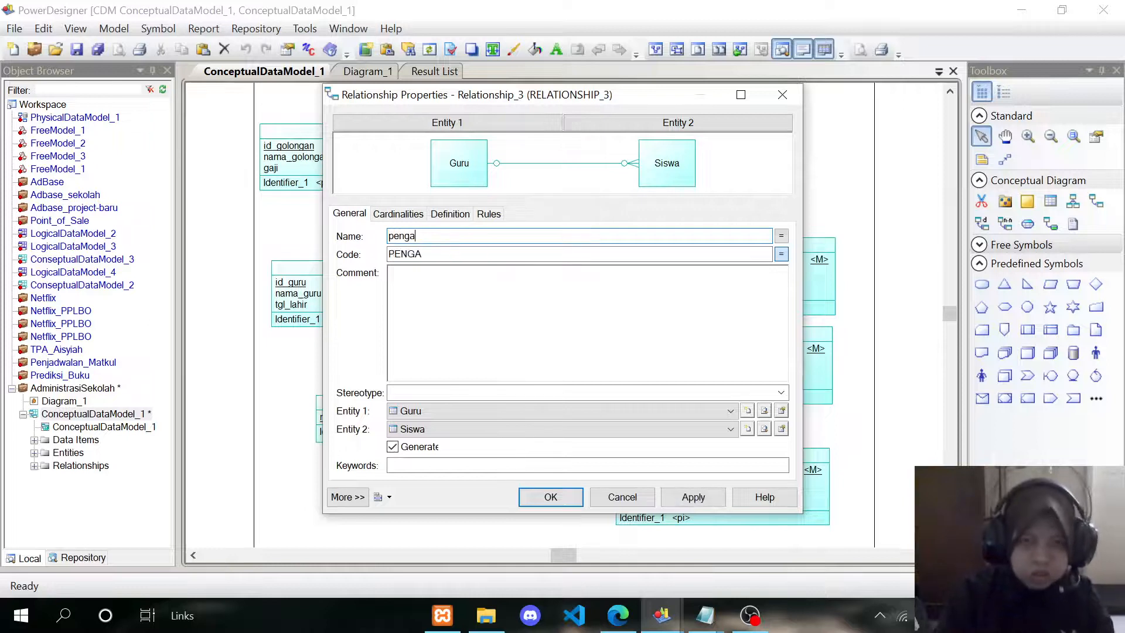
text(ja)
key(BackSpace)
key(BackSpace)
key(BackSpace)
key(BackSpace)
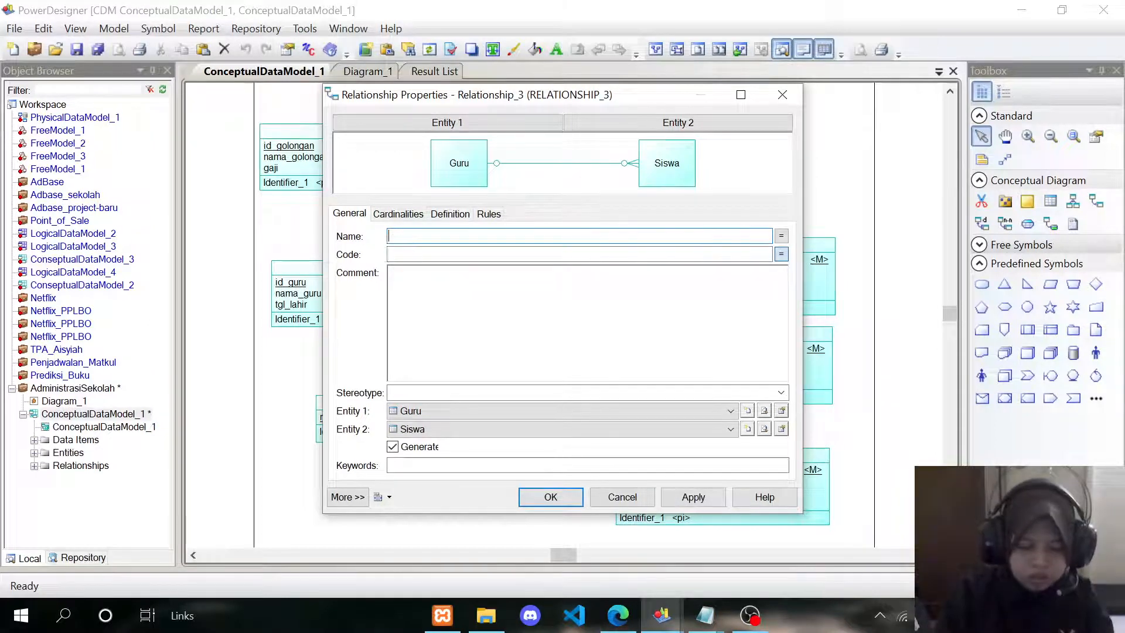
text(engajaran)
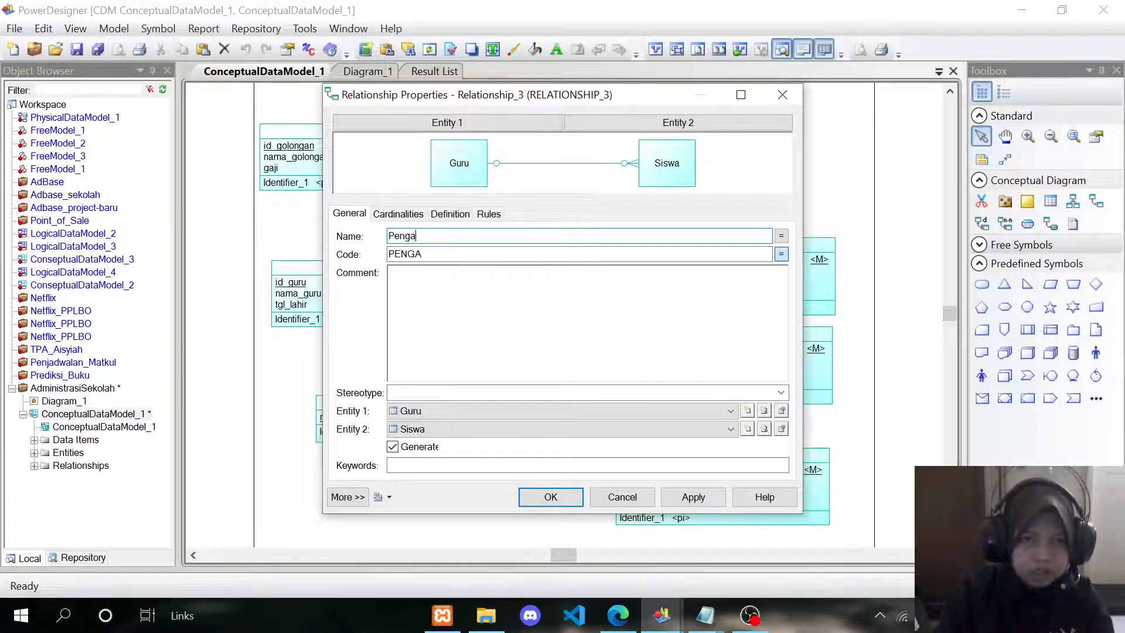
Step: Make Pengajaran a many-to-many relationship with cardinality 1,n in both directions, and confirm it
click(409, 216)
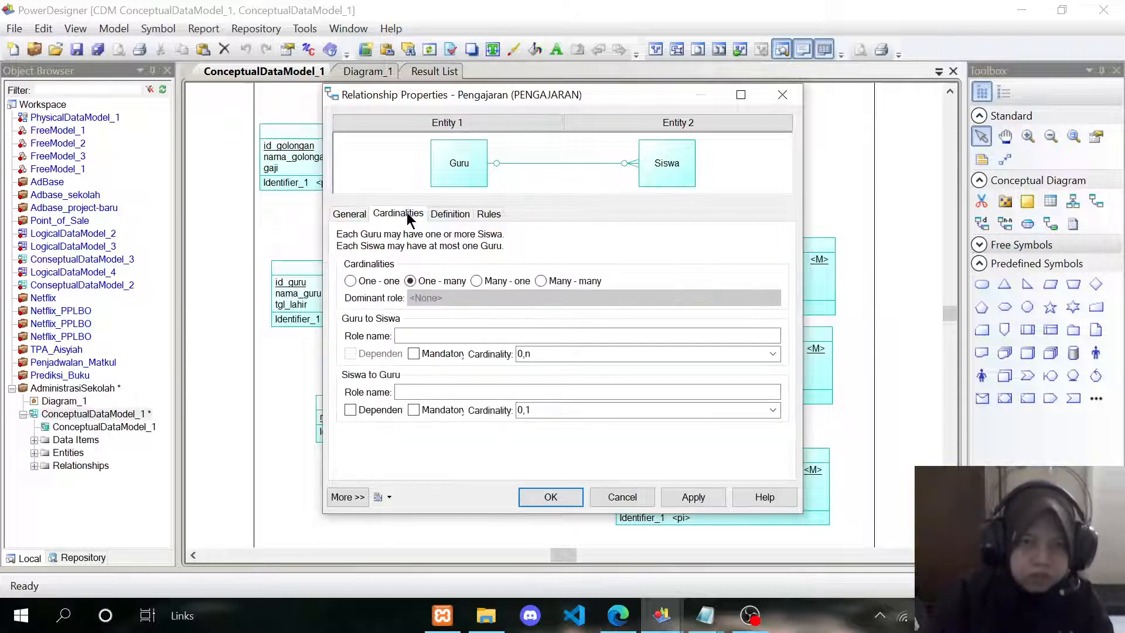
click(540, 282)
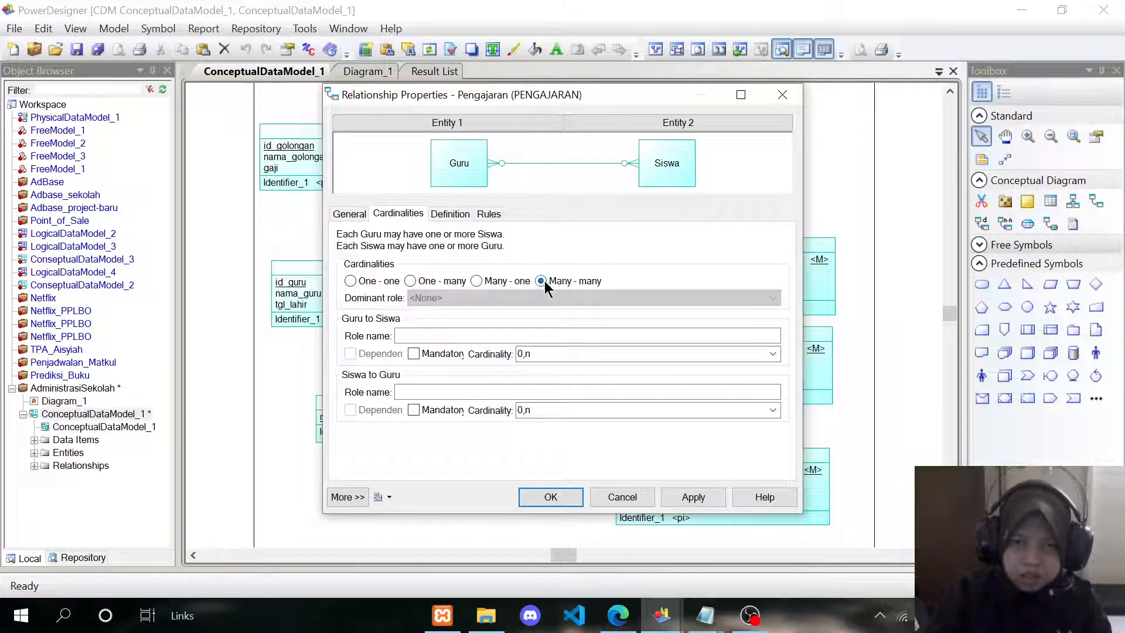
click(773, 353)
click(669, 403)
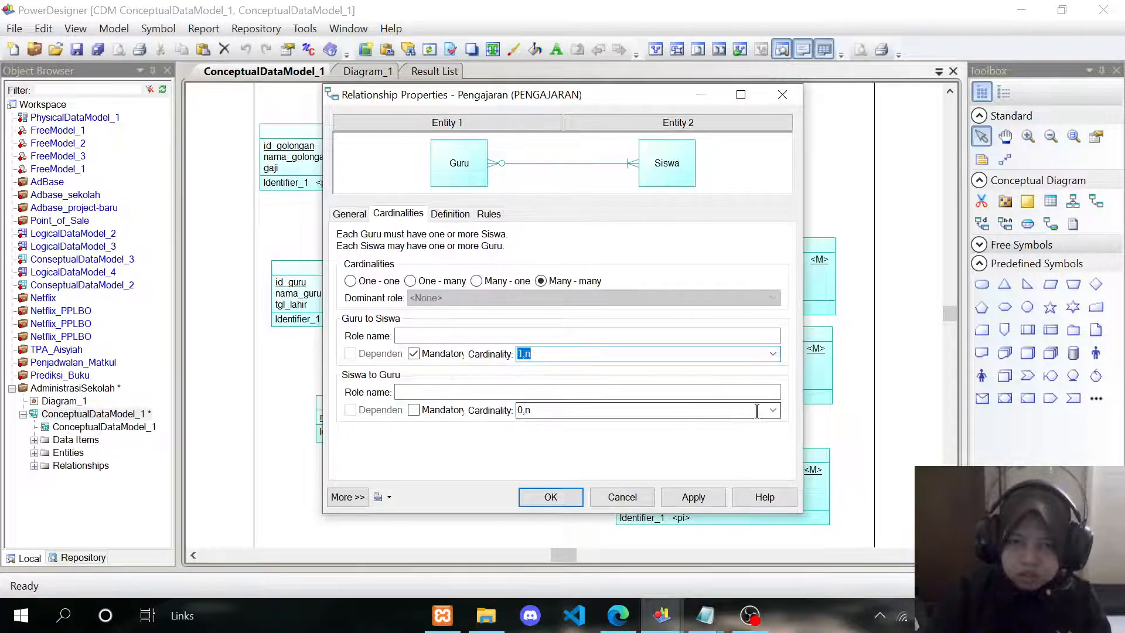
click(777, 410)
click(701, 469)
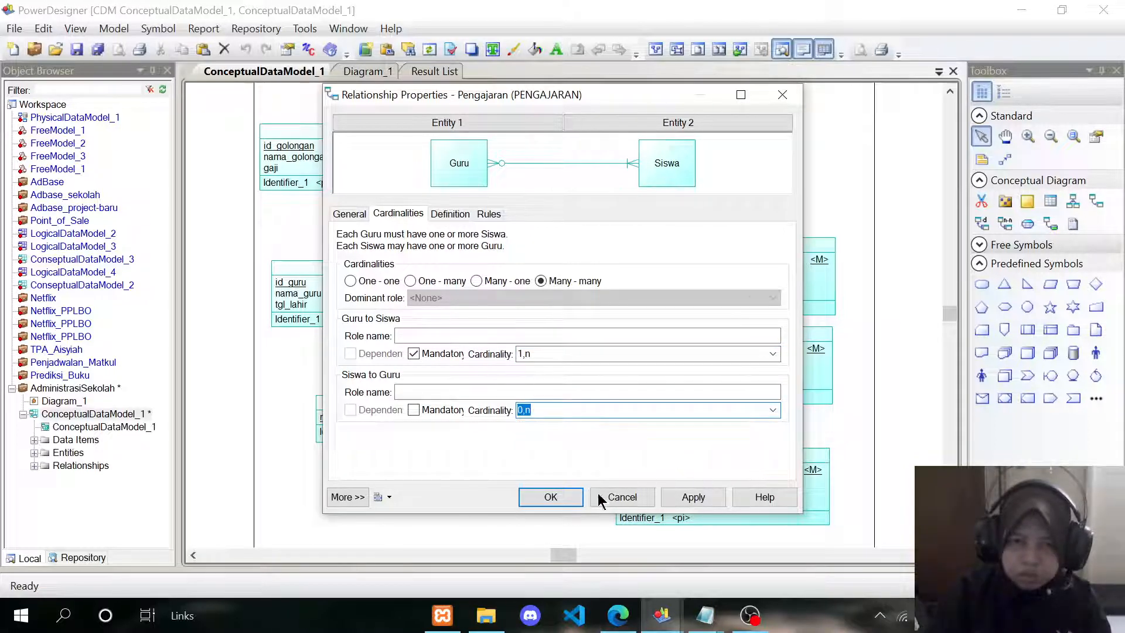
click(772, 410)
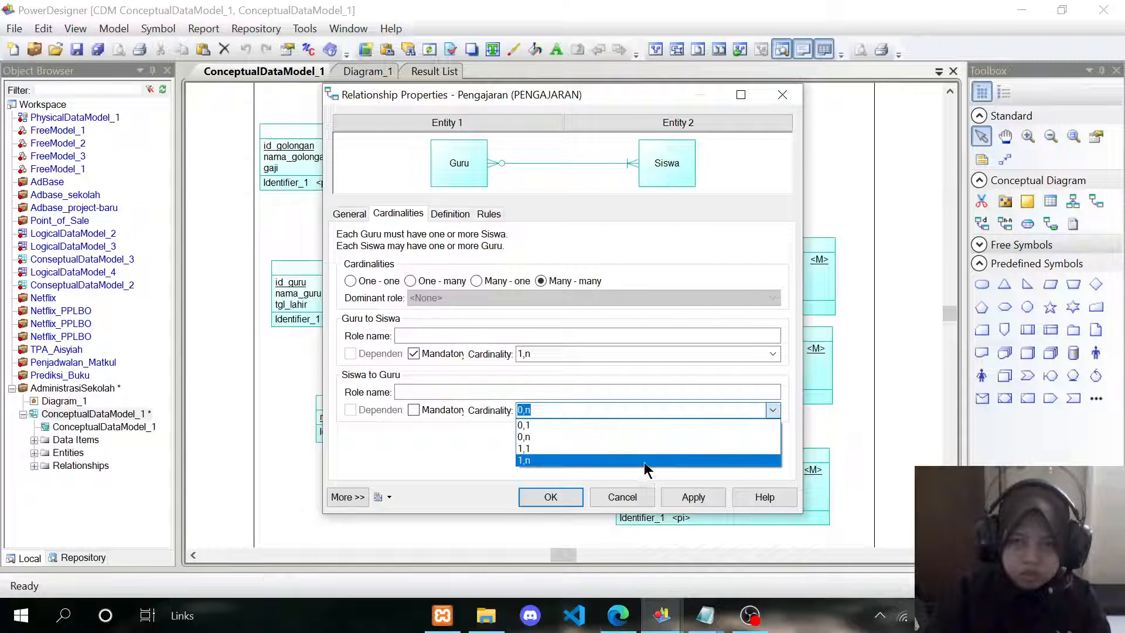
click(644, 462)
click(552, 496)
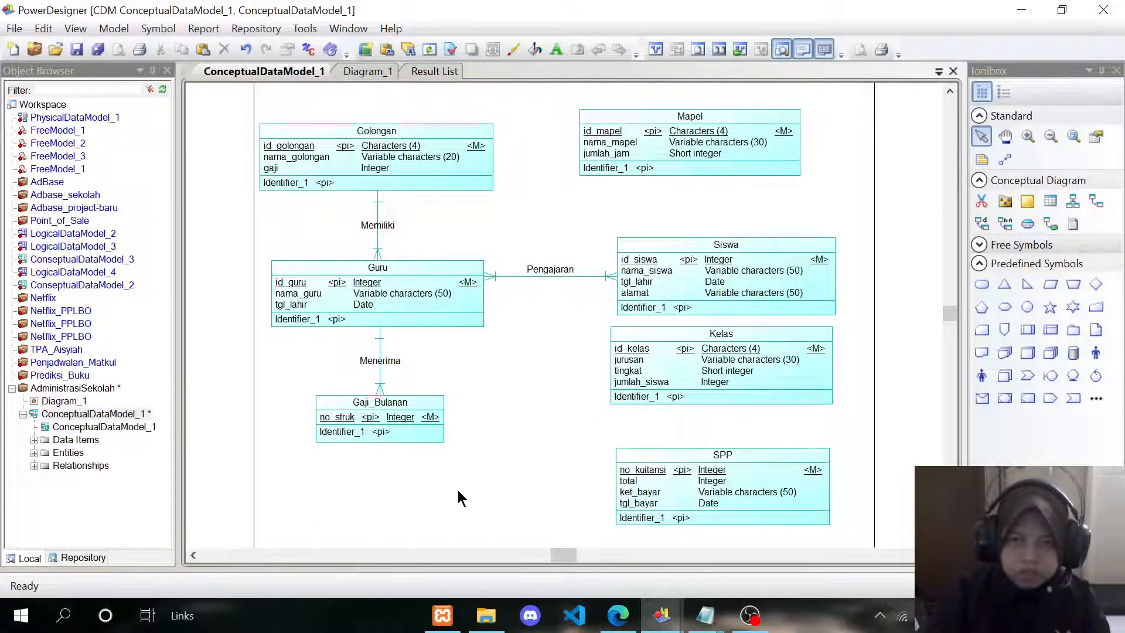
Step: Draw a relationship from the Siswa entity to the Kelas entity, moving Siswa up and Kelas down to make room for it
drag(696, 244, 697, 216)
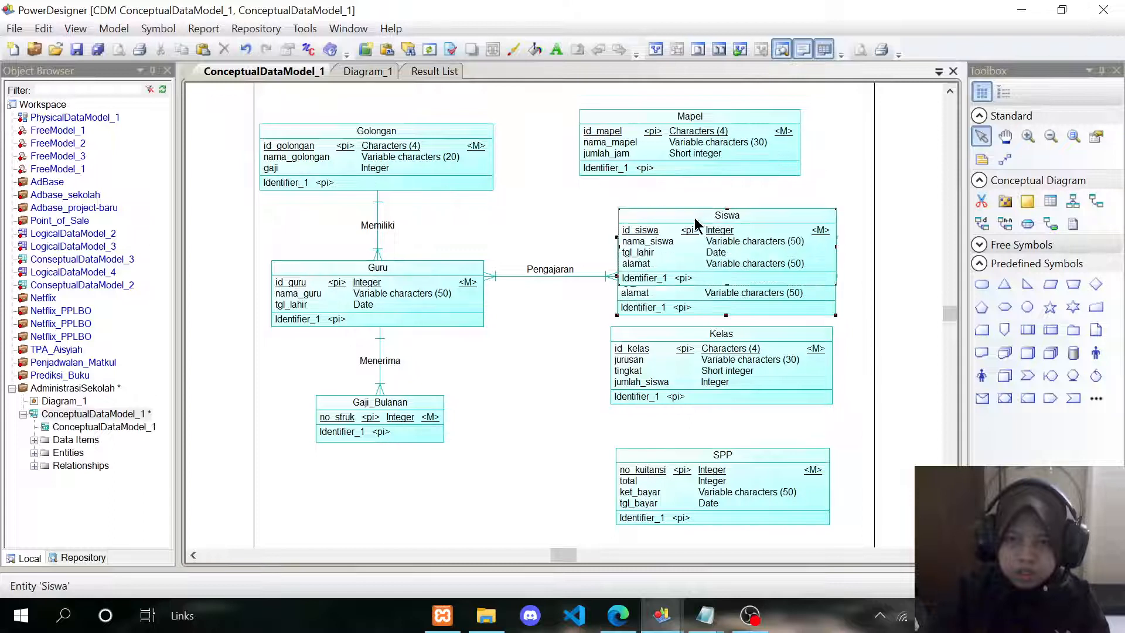
click(1094, 203)
drag(719, 271, 719, 387)
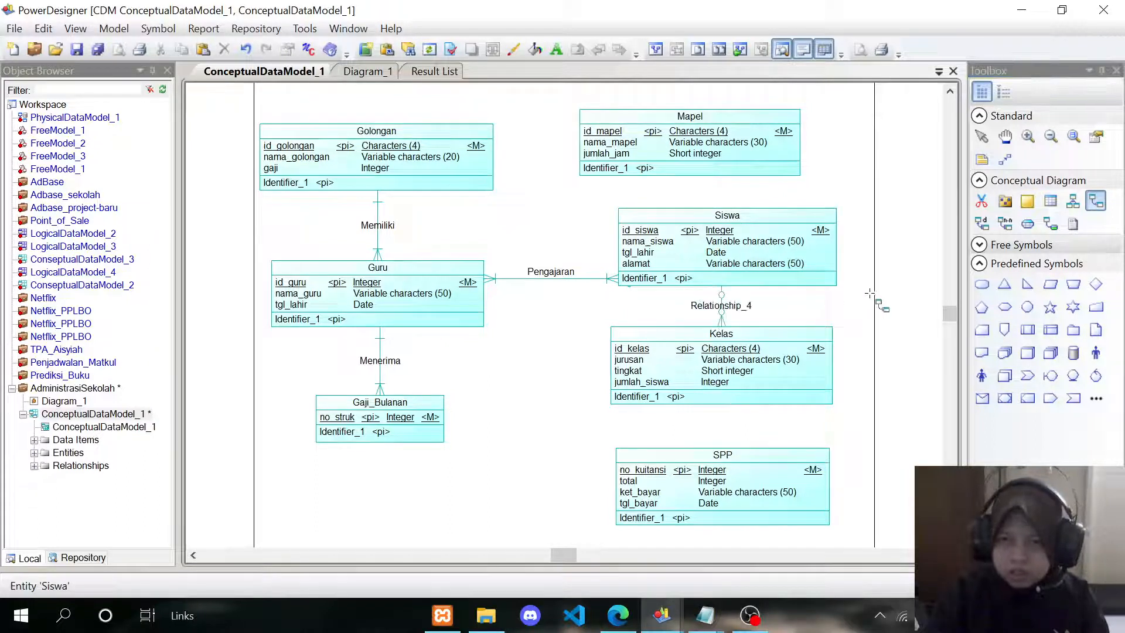
right_click(893, 283)
drag(748, 332, 757, 352)
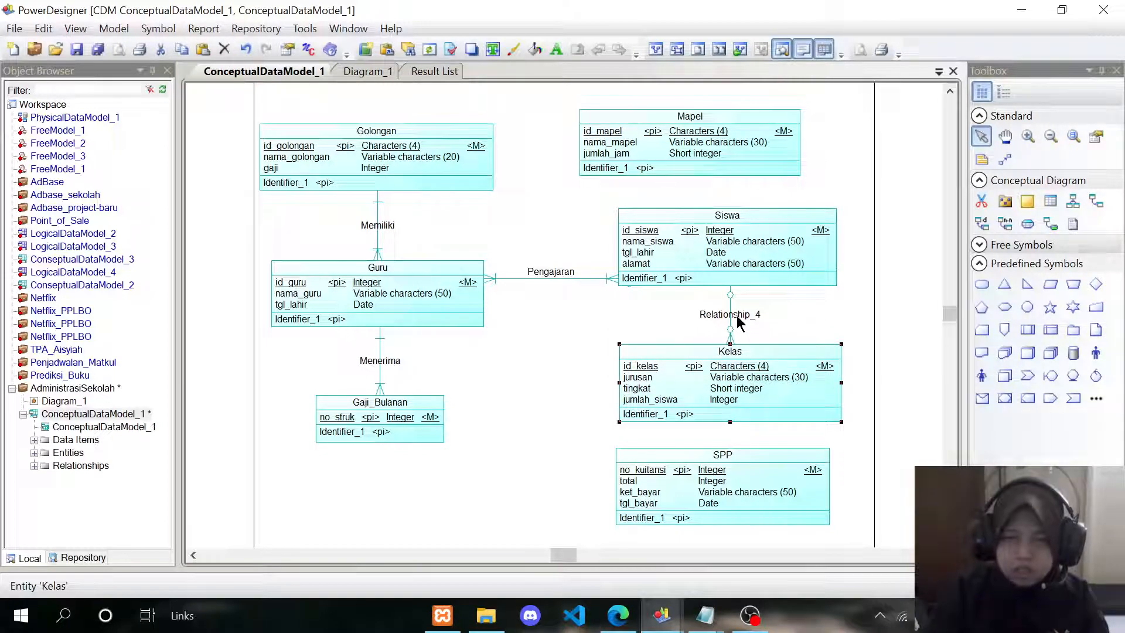
Step: Open the properties of the relationship between Siswa and Kelas and name it Penempatan
double_click(740, 323)
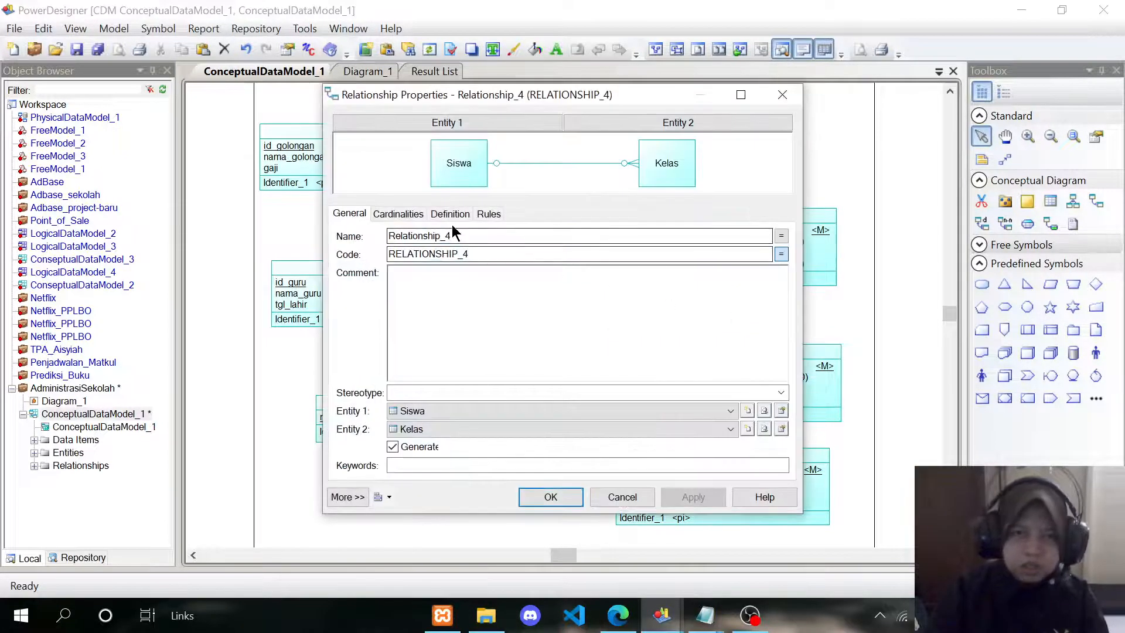
drag(452, 236, 344, 238)
text(Mene)
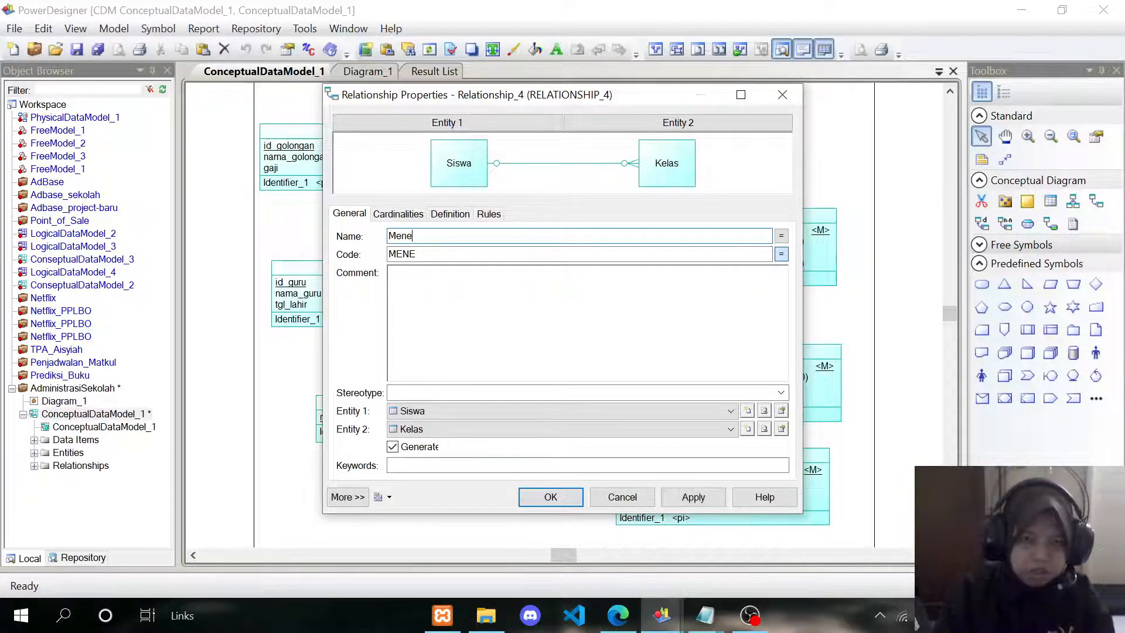
key(BackSpace)
key(BackSpace)
key(BackSpace)
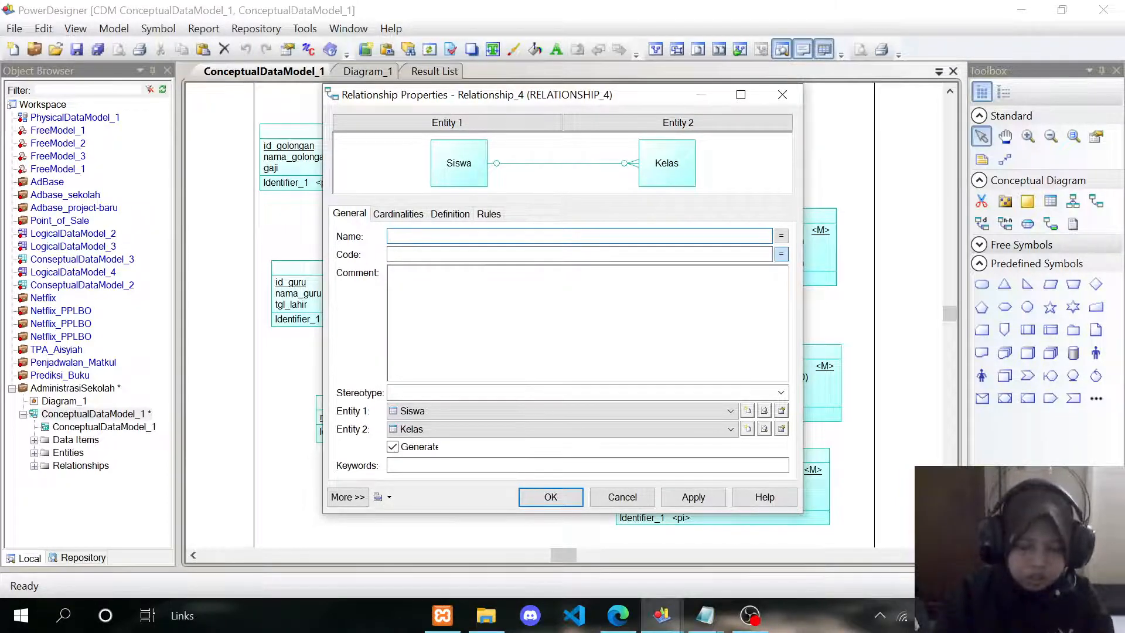
text(Penempatan)
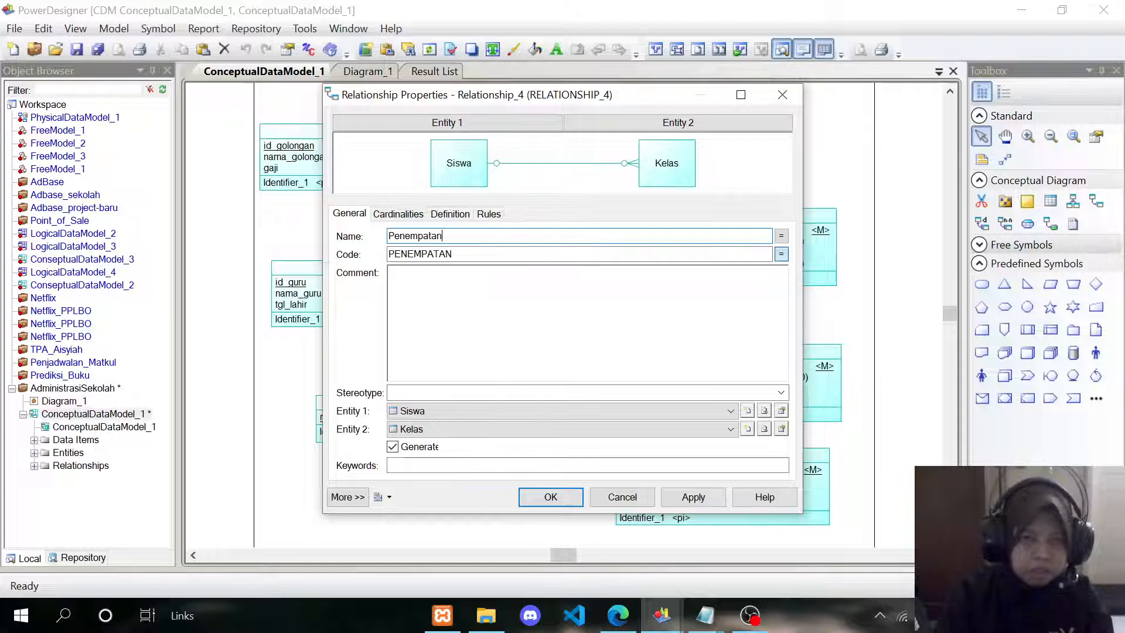
Step: Set the Penempatan cardinality to 1,1 from Siswa to Kelas and 1,n from Kelas to Siswa, and confirm it
click(399, 214)
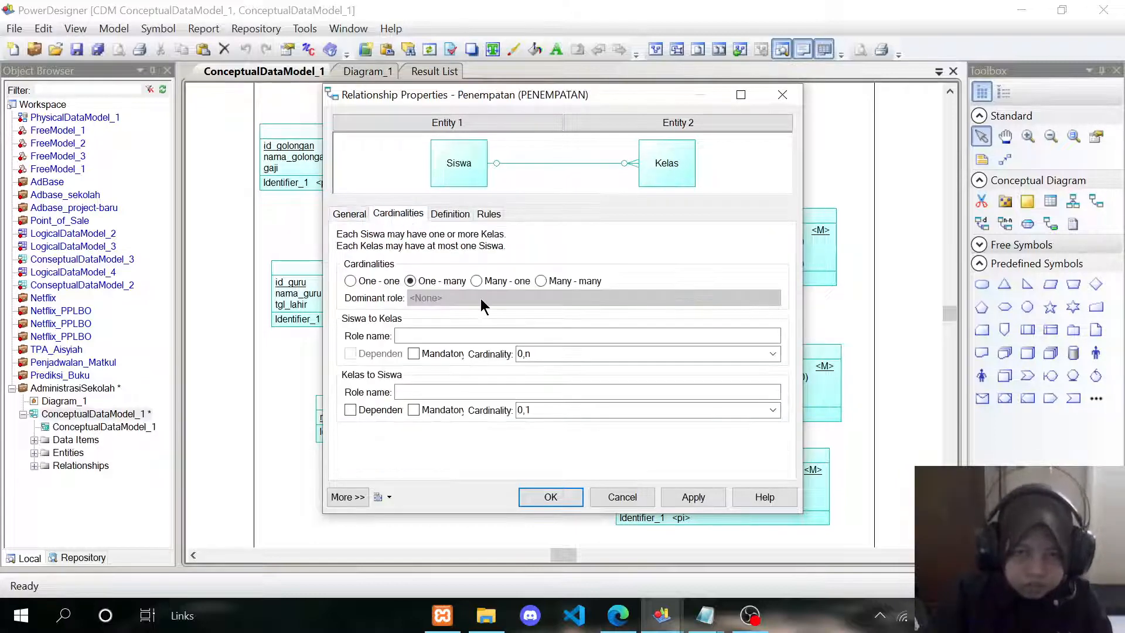
click(773, 353)
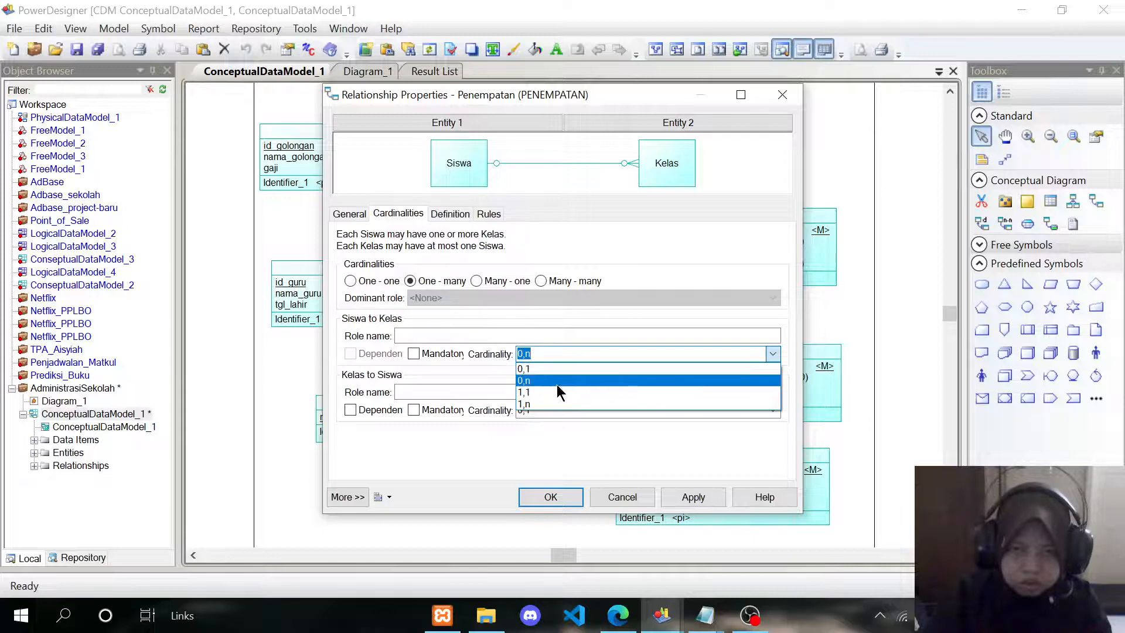
click(543, 391)
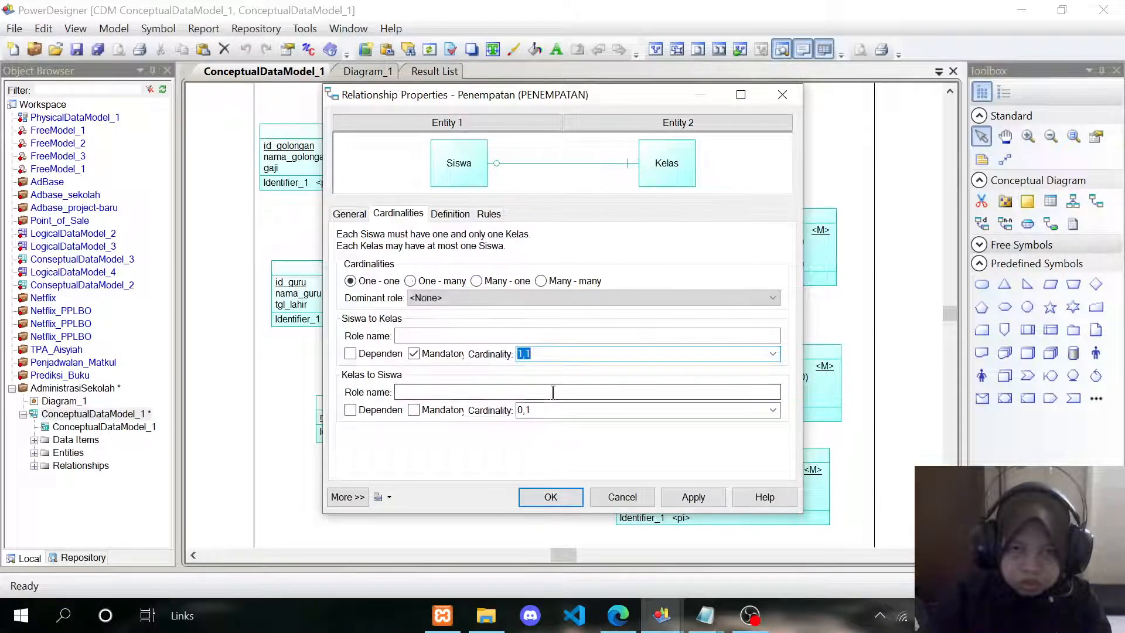
click(775, 410)
click(694, 458)
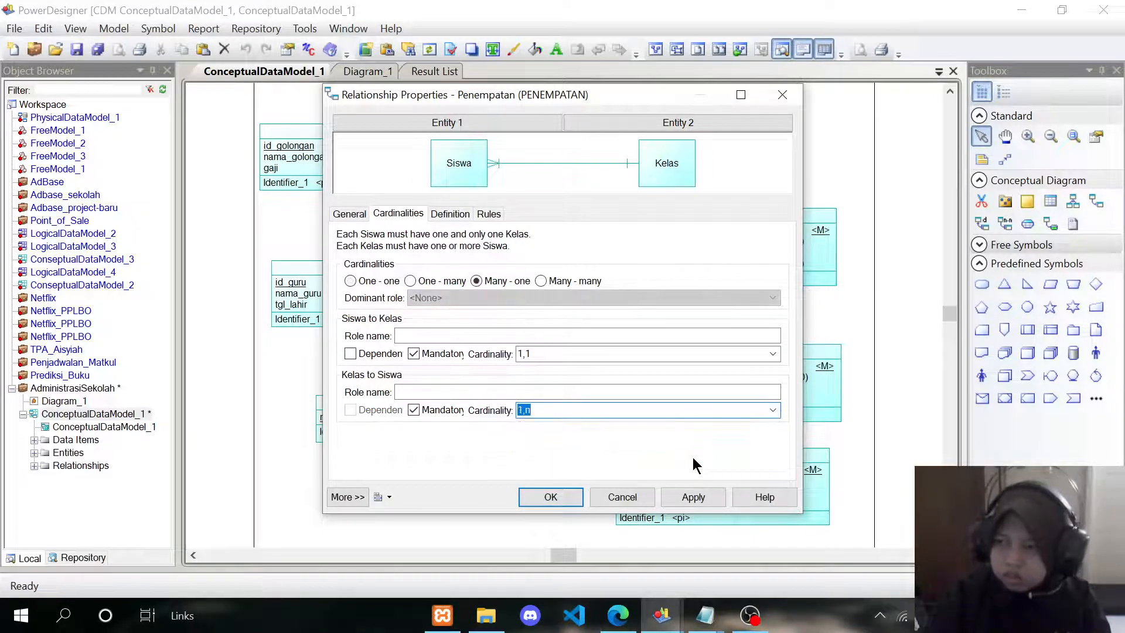
click(551, 496)
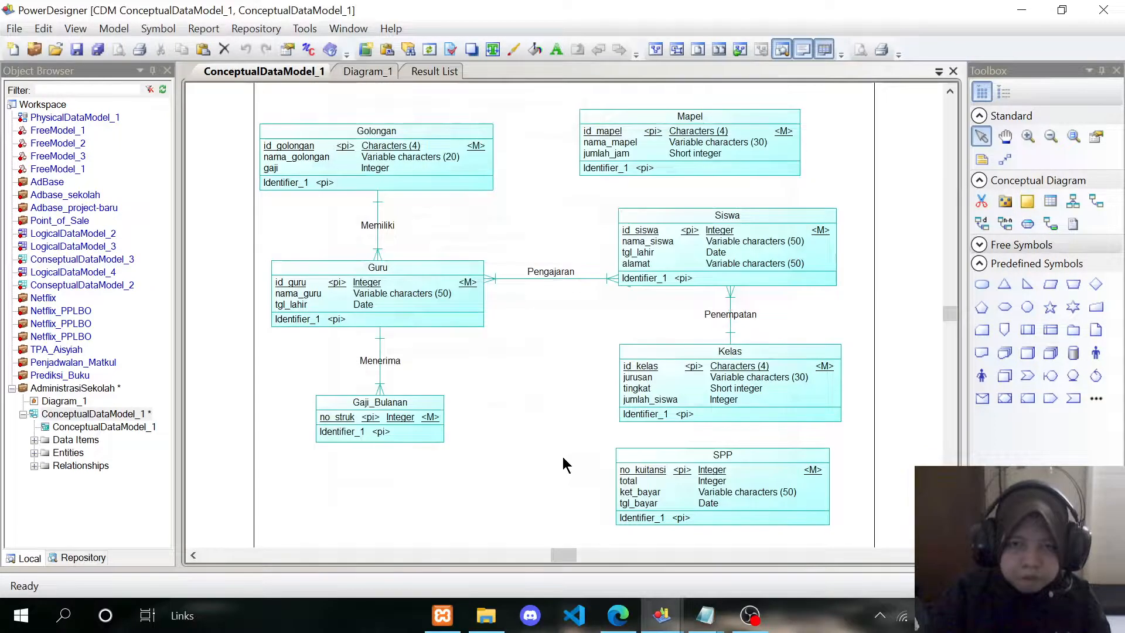
Step: Draw a relationship from the Siswa entity to the SPP entity and shift SPP left, clear of Kelas
click(749, 462)
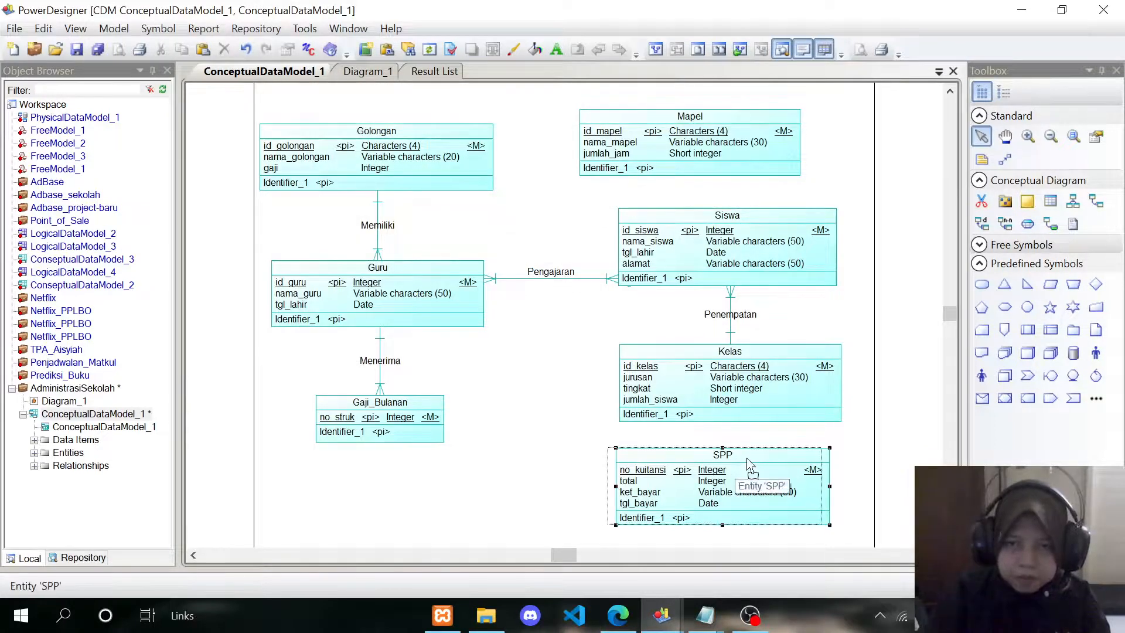
drag(750, 462, 749, 463)
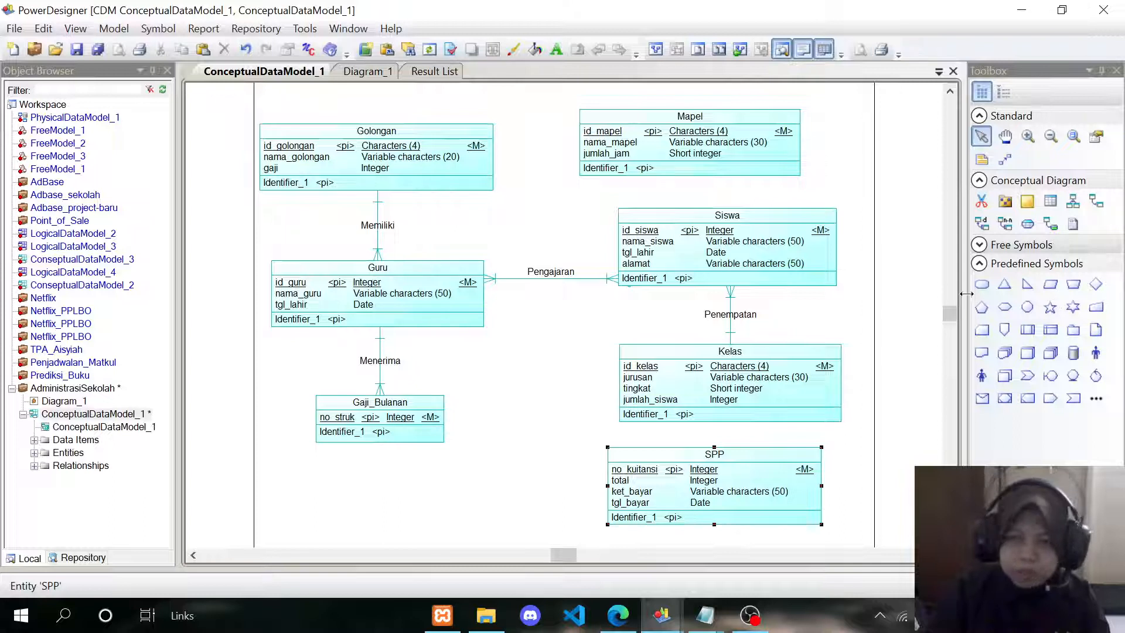
click(1096, 201)
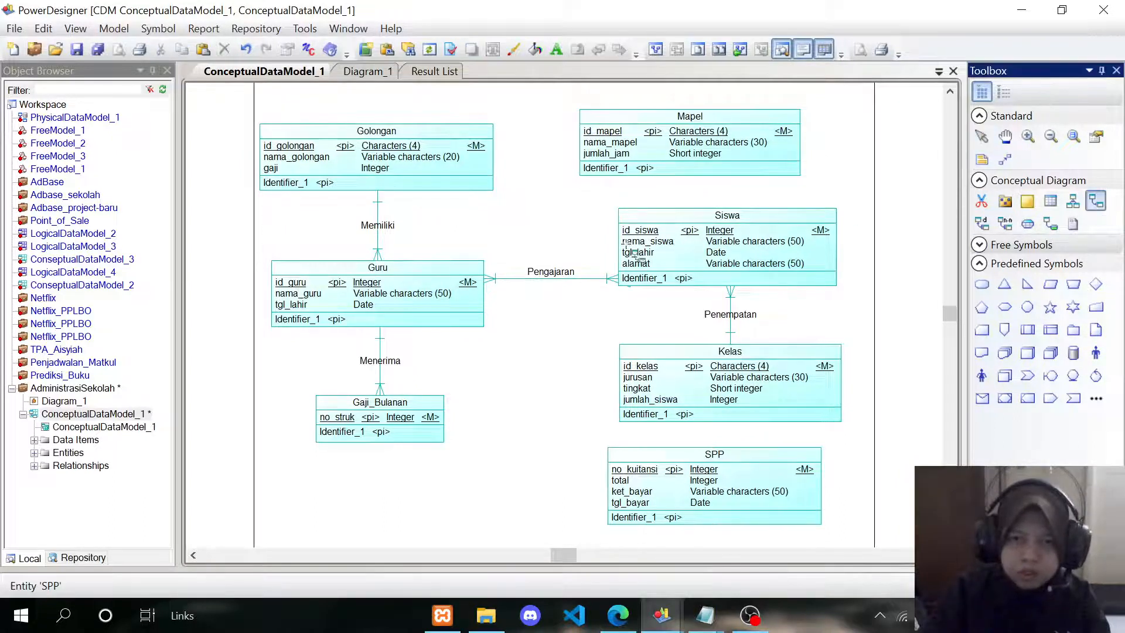
drag(633, 252, 643, 497)
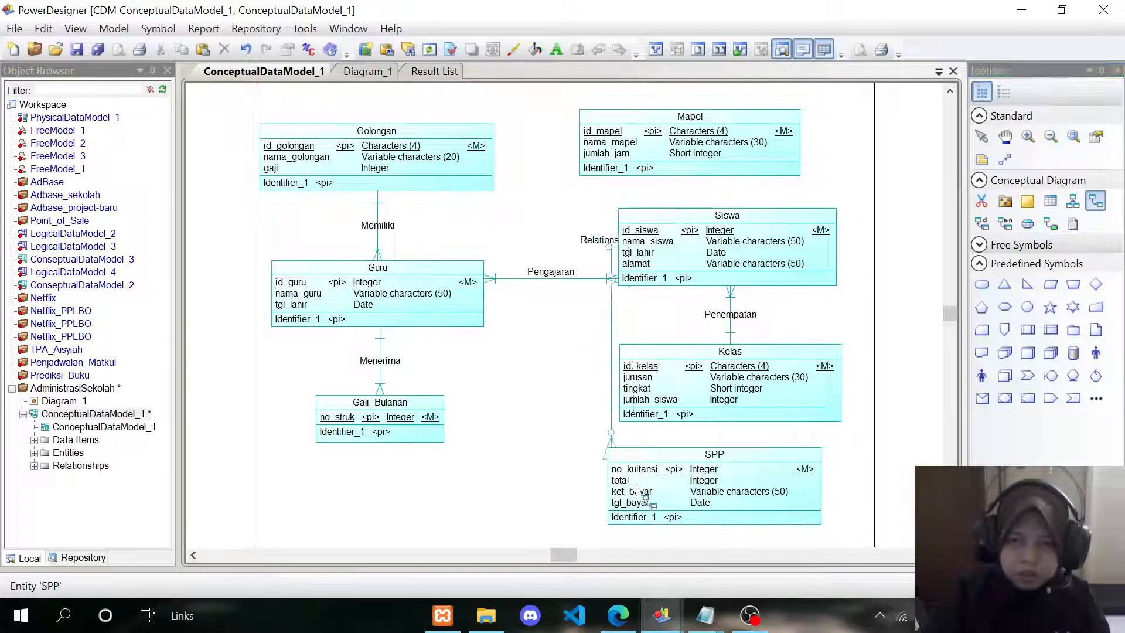
right_click(565, 461)
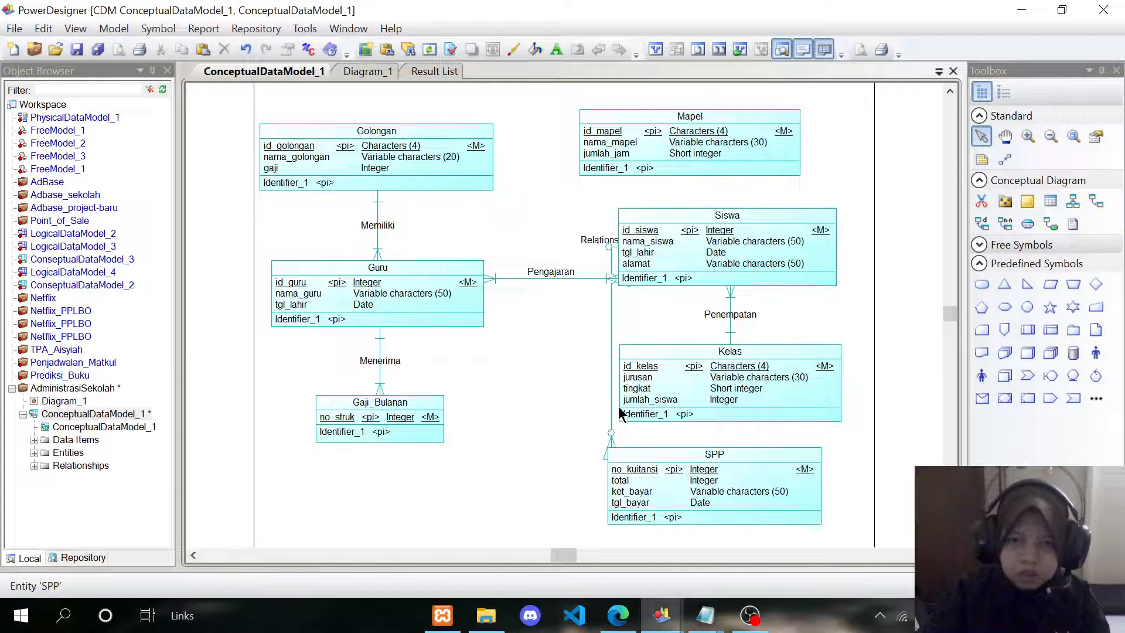
drag(630, 462, 496, 460)
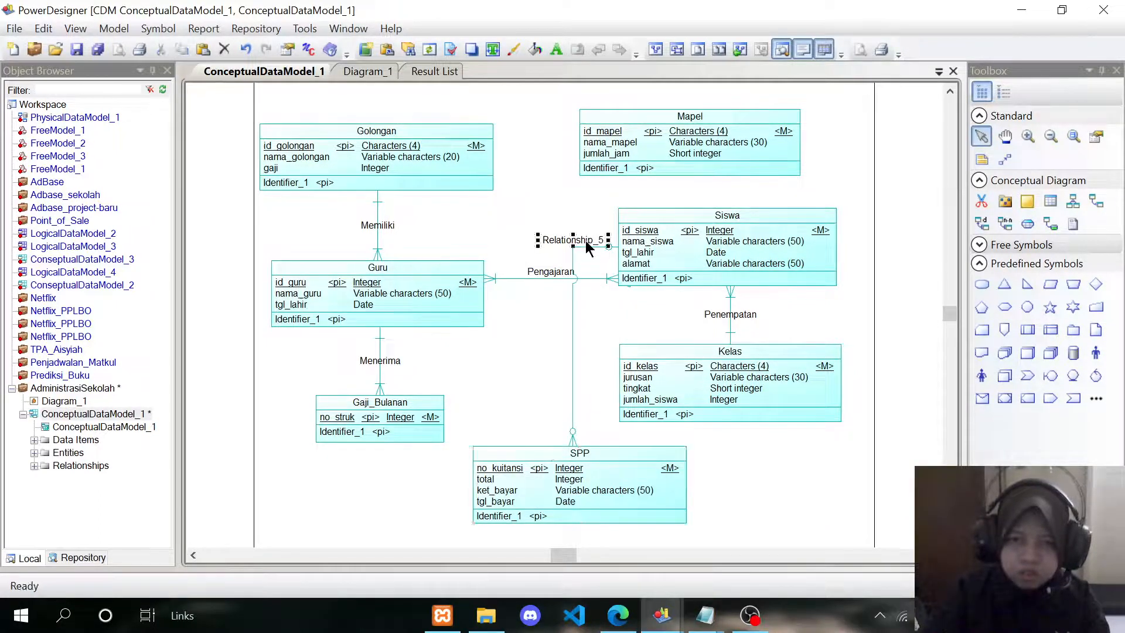
Step: Name the relationship between Siswa and SPP Pembayaran, with cardinality 1,n from Siswa to SPP and 1,1 from SPP to Siswa
double_click(579, 246)
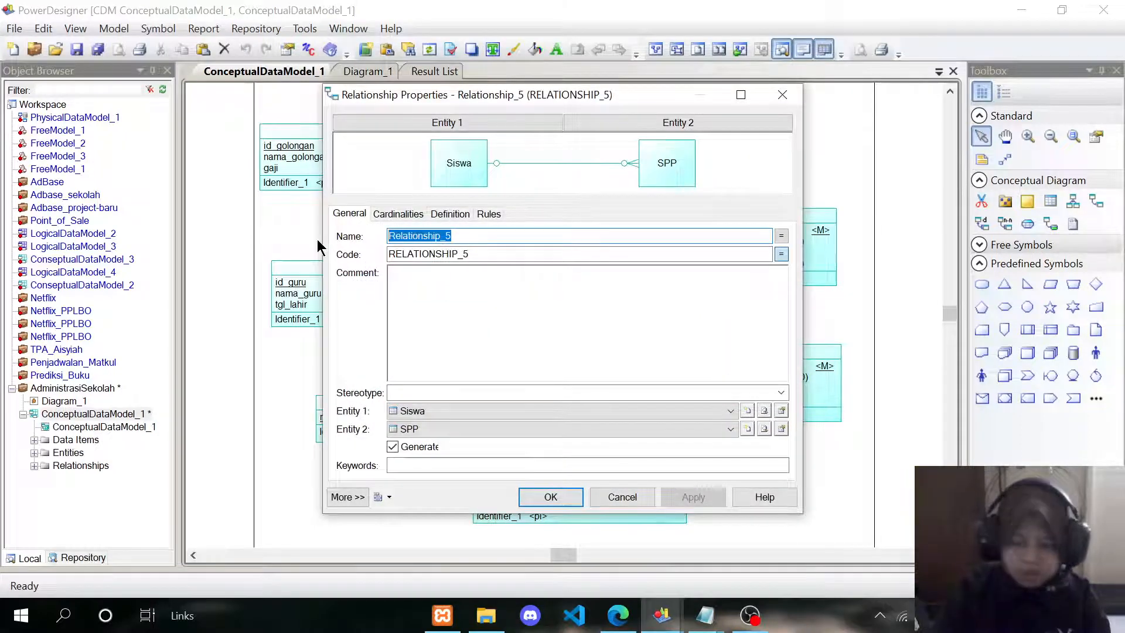
text(Pembayaran)
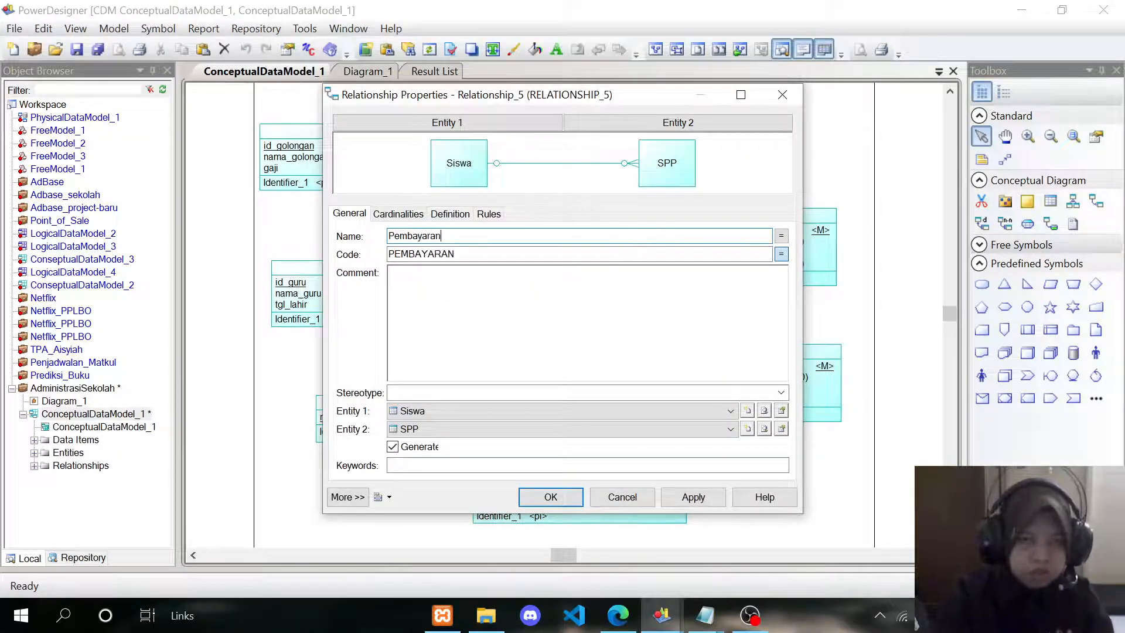
click(398, 215)
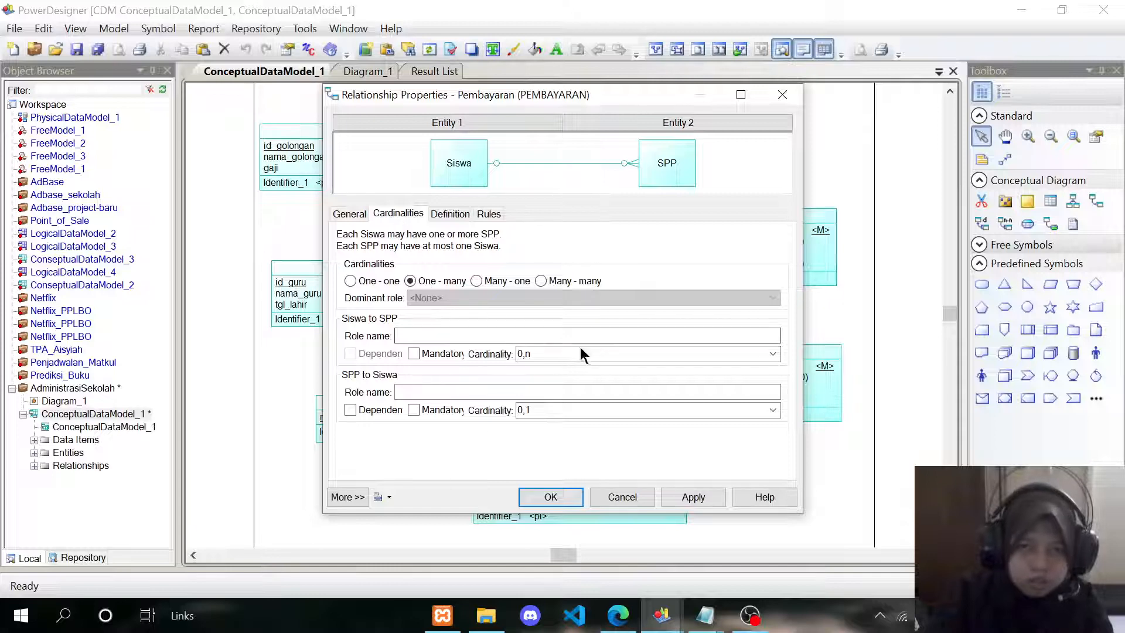
click(772, 353)
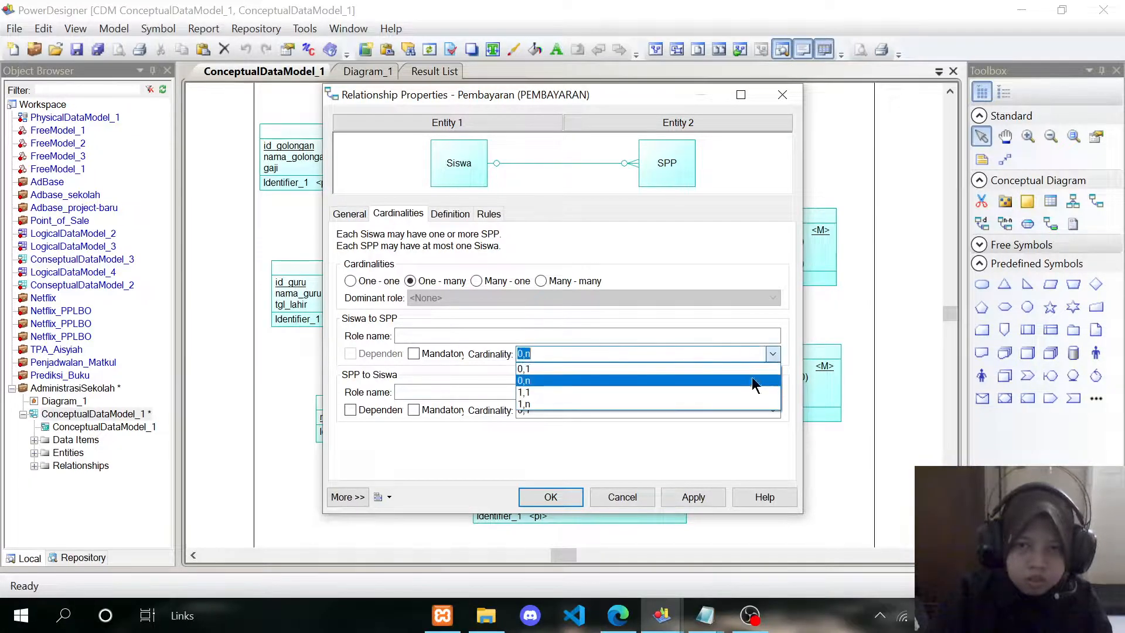
click(727, 404)
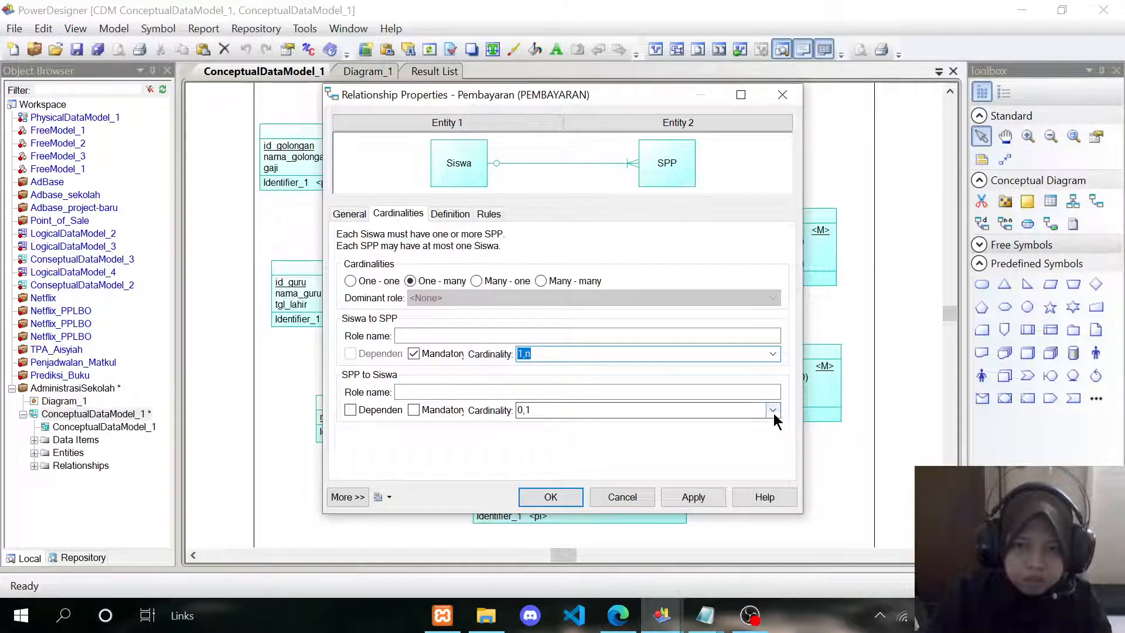
click(773, 410)
click(677, 448)
click(550, 497)
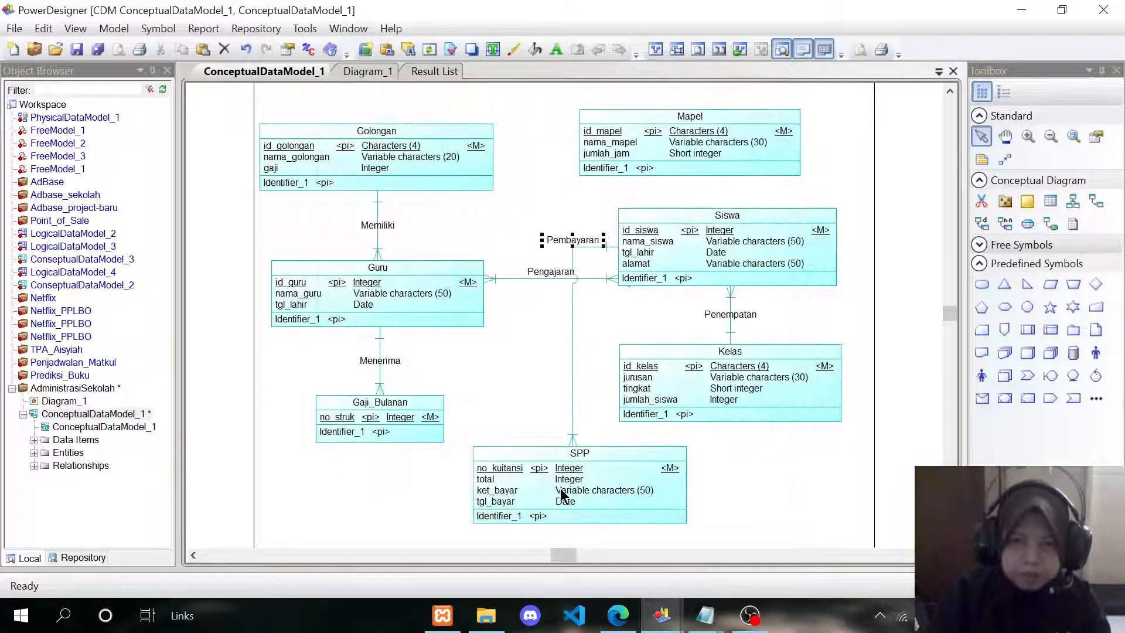
Step: Reposition the SPP and Kelas entities slightly upward, and save the model as ConceptualDataModel_1.cdm in the AdministrasiSekolah folder
drag(565, 469, 546, 459)
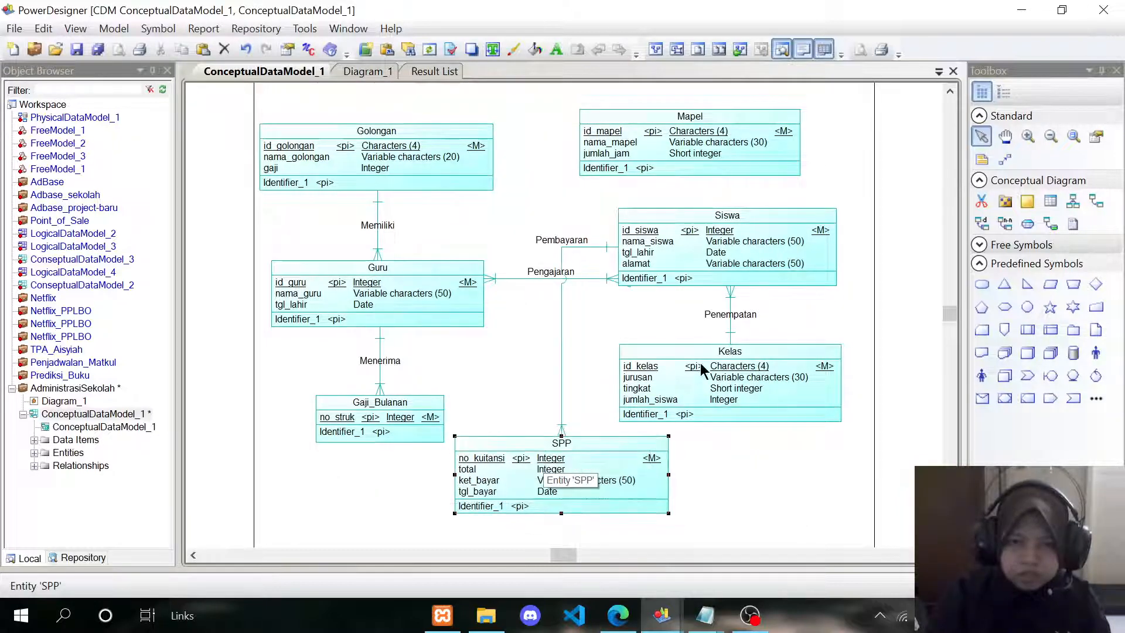
drag(701, 368, 711, 352)
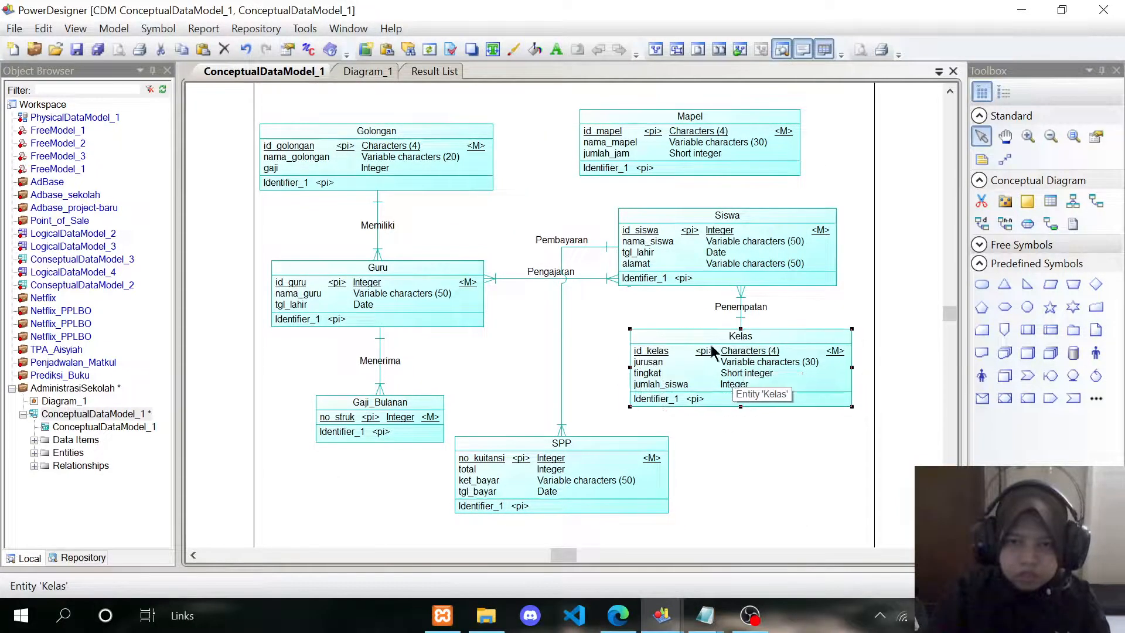
click(752, 459)
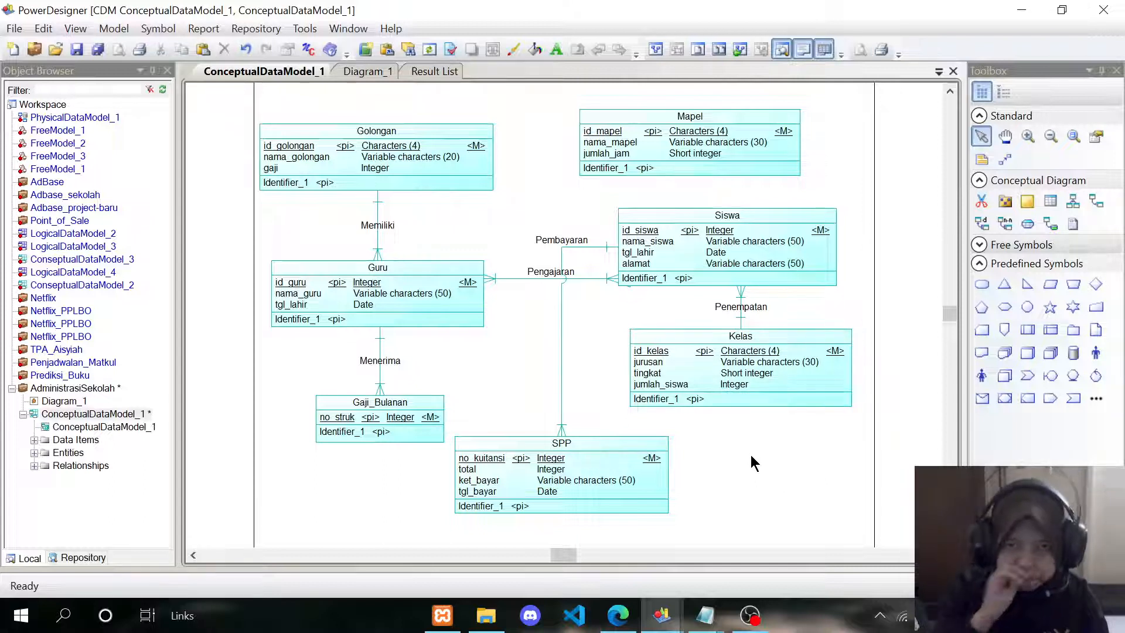
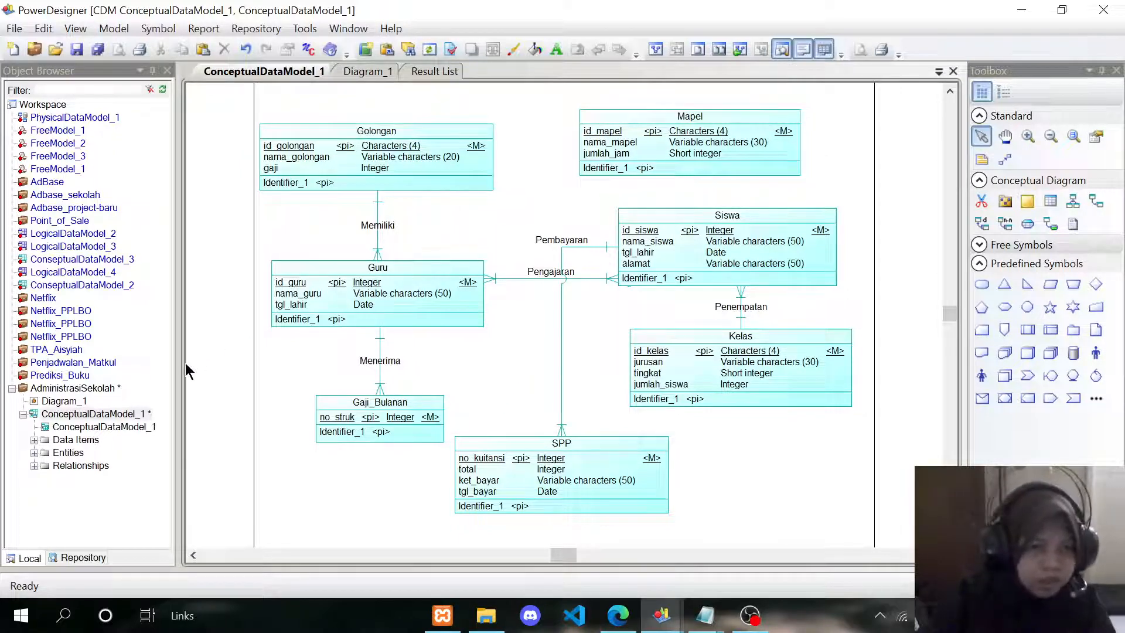
key(ctrl+s)
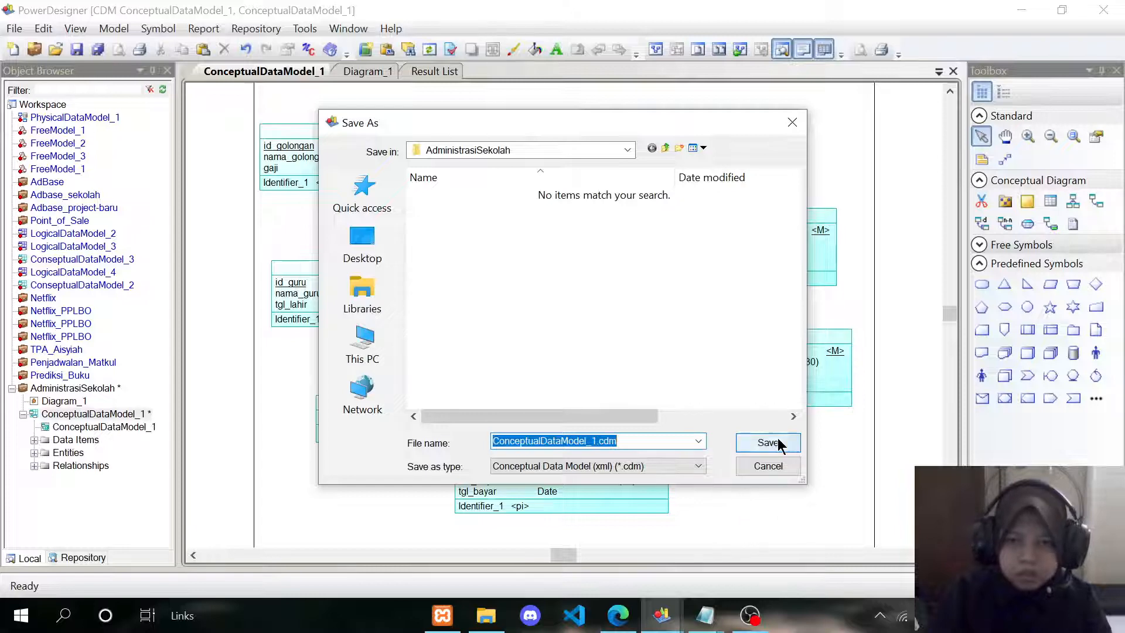
click(778, 438)
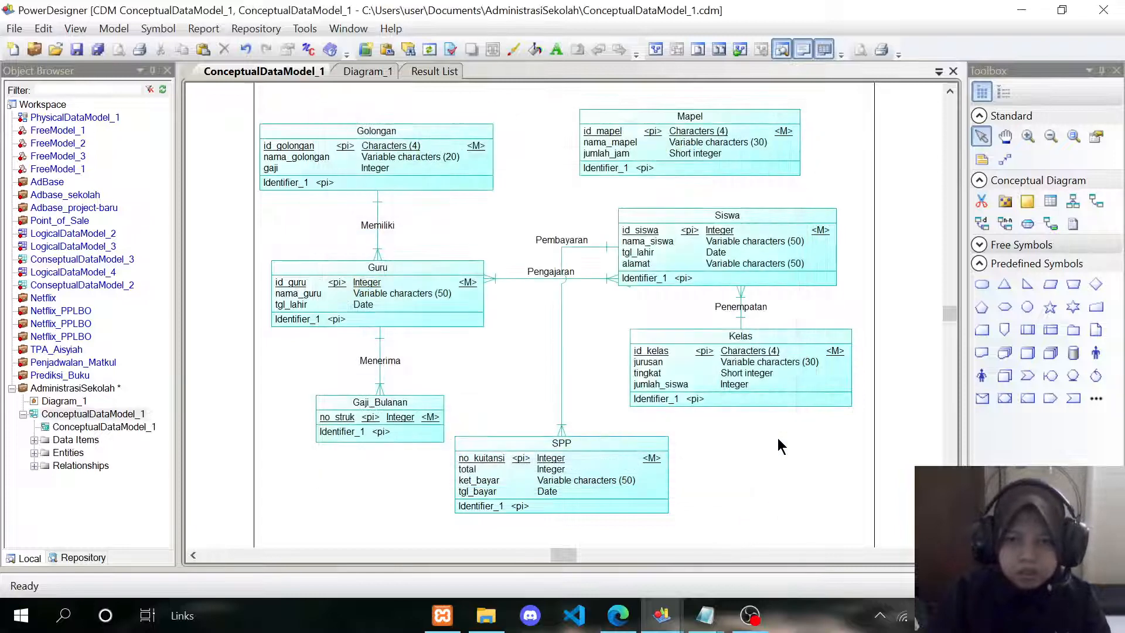
Step: Generate a new logical data model from the conceptual model, named LogicalDataModel_1
click(303, 28)
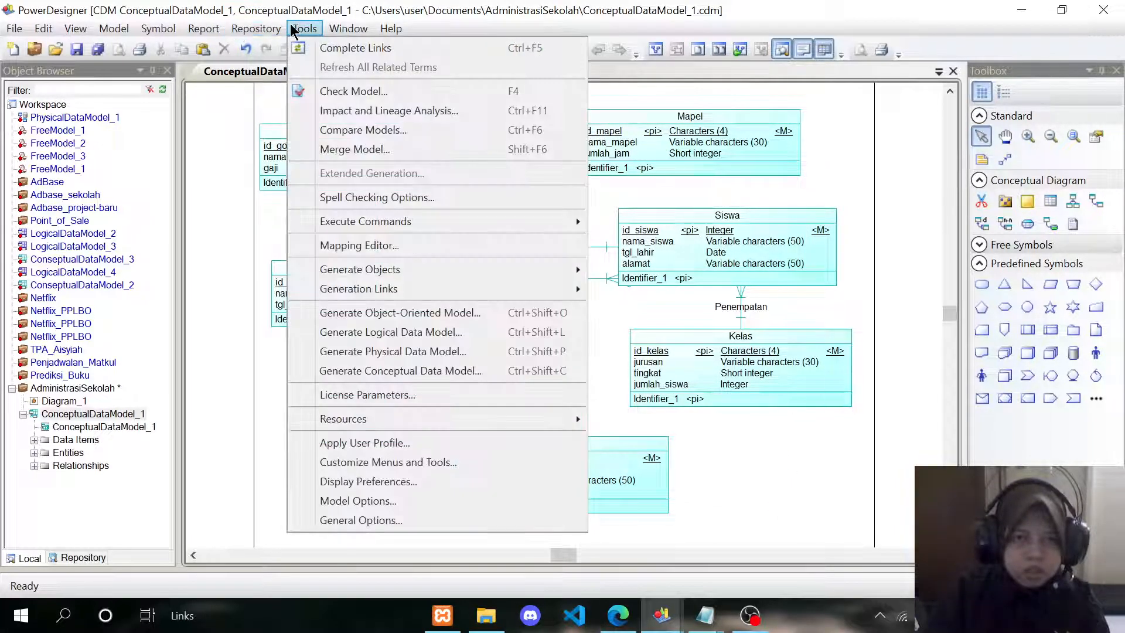
click(403, 335)
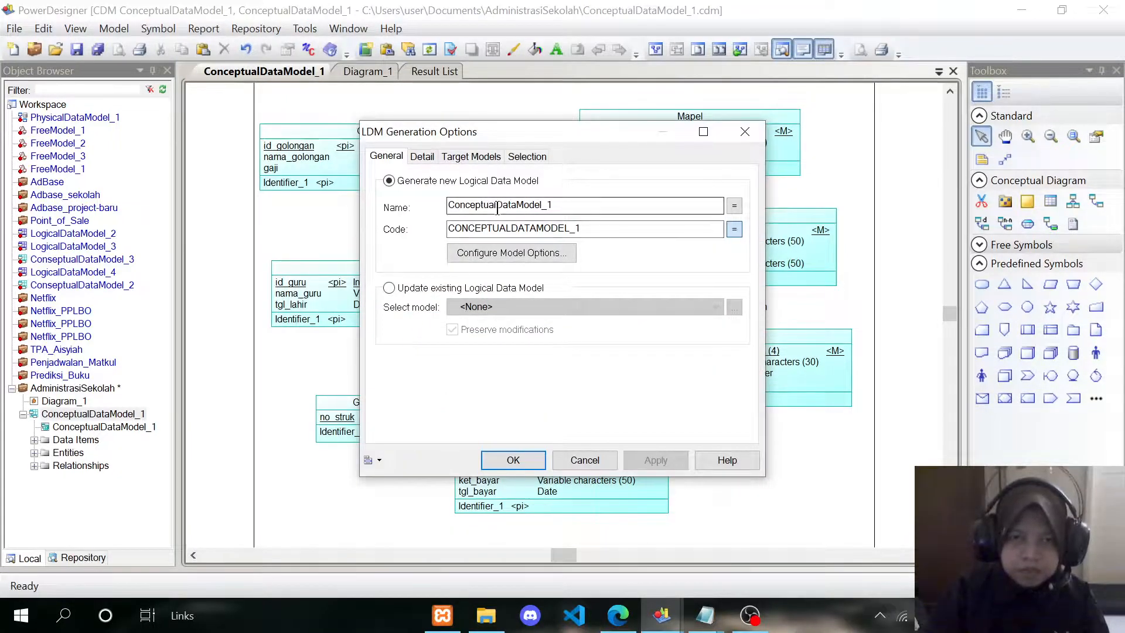
drag(495, 205, 434, 198)
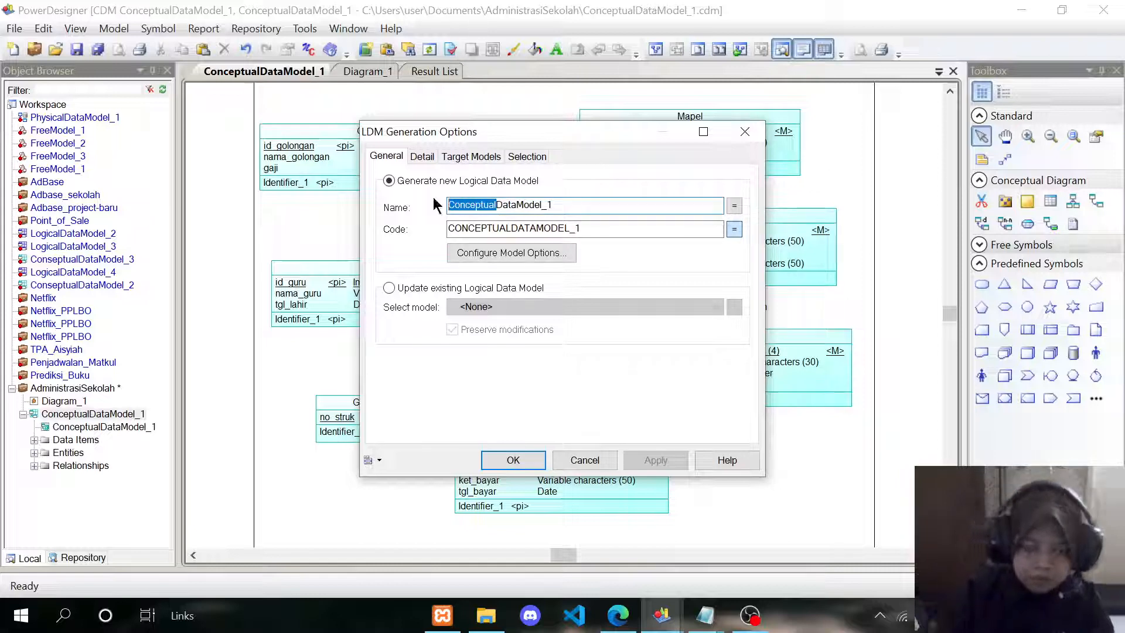
text(Logical)
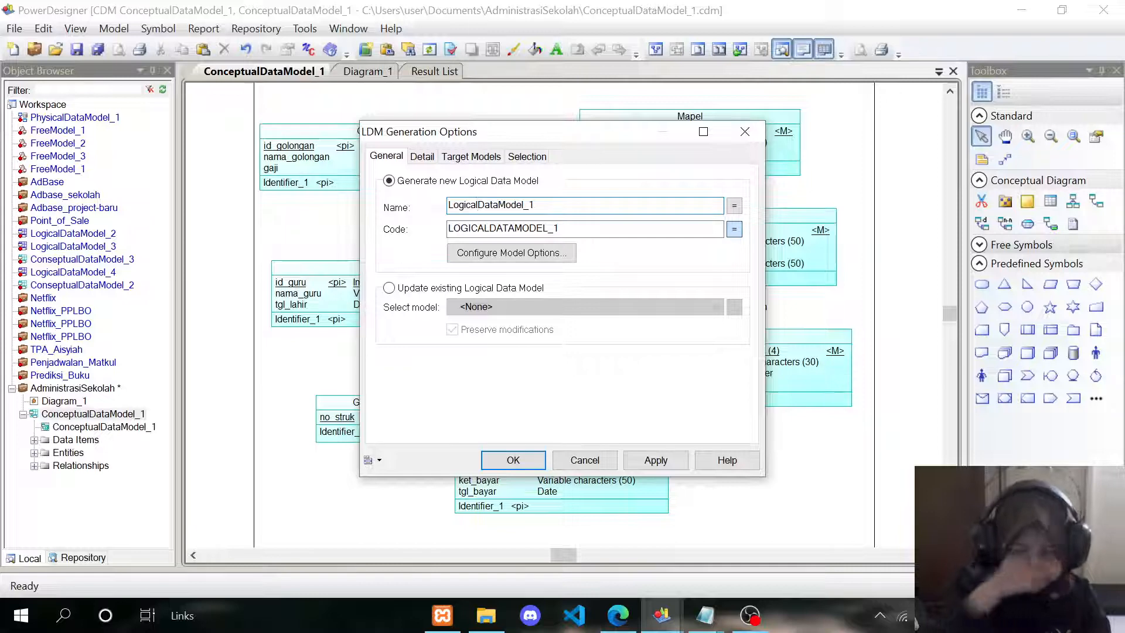
click(513, 460)
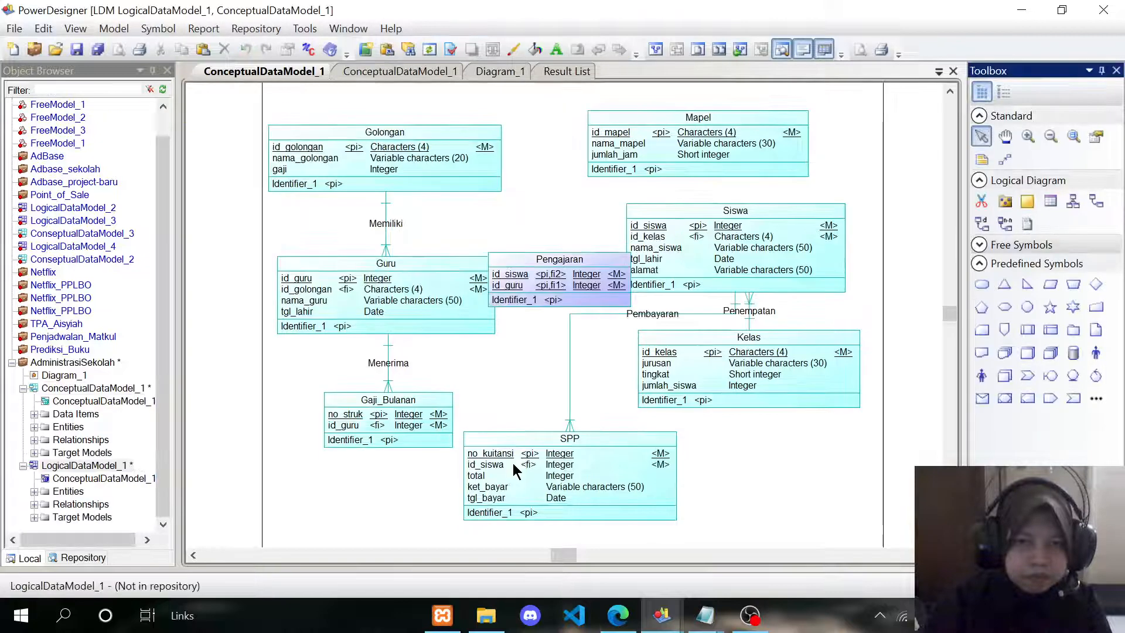
Step: Spread out the Guru, Golongan, Gaji_Bulanan, Siswa and Pengajaran entities in the logical diagram so Pengajaran stands clear between Guru and Siswa
drag(459, 273, 386, 269)
drag(406, 138, 366, 130)
drag(397, 404, 359, 412)
drag(585, 258, 571, 259)
drag(681, 218, 731, 221)
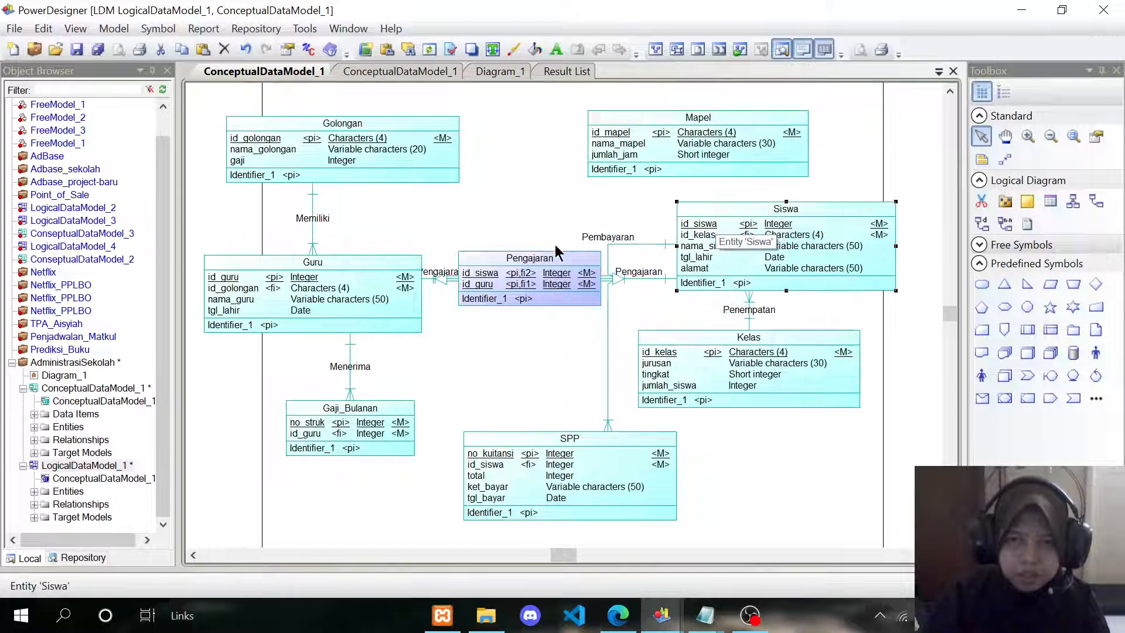
drag(539, 262, 558, 233)
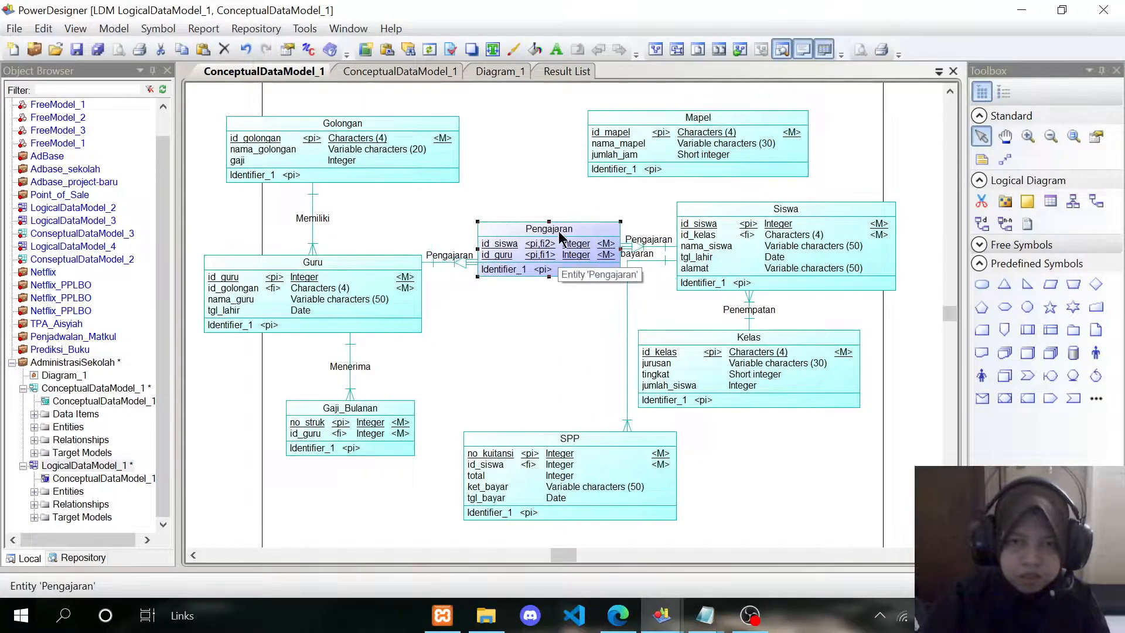
Step: Add a third attribute named id_pengajaran to the Pengajaran entity
double_click(558, 231)
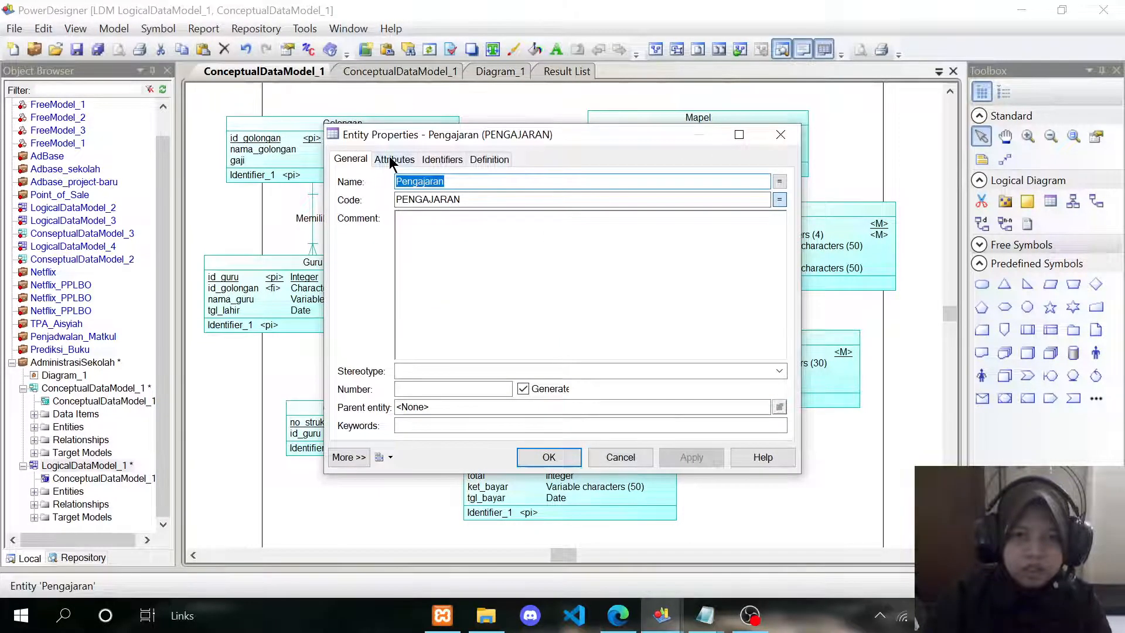
click(389, 155)
click(392, 243)
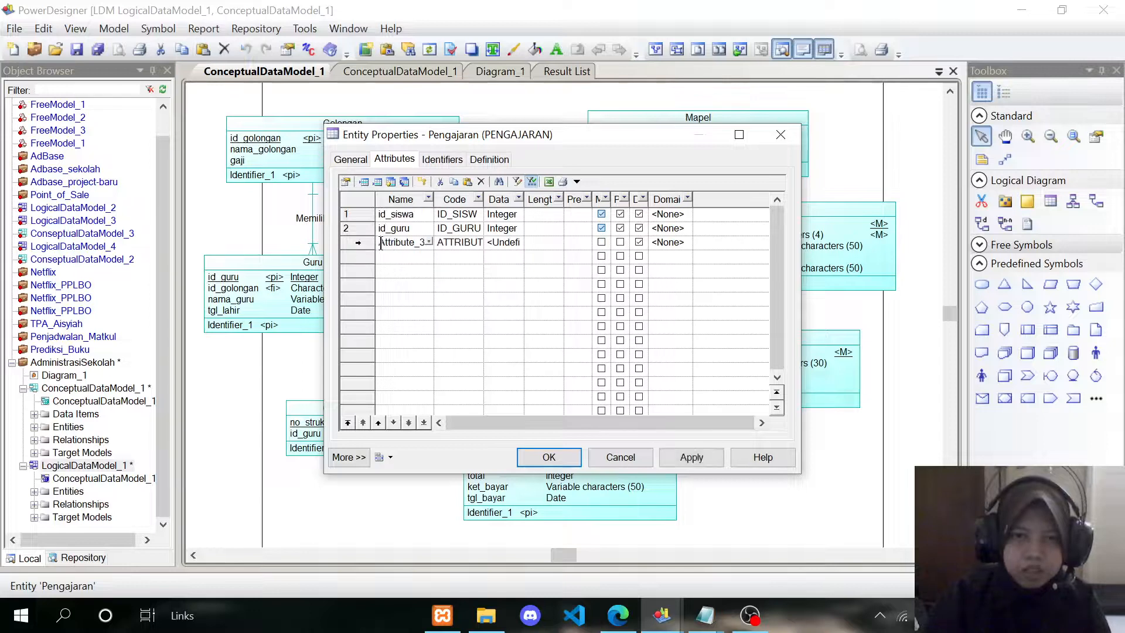
drag(381, 243, 432, 243)
key(BackSpace)
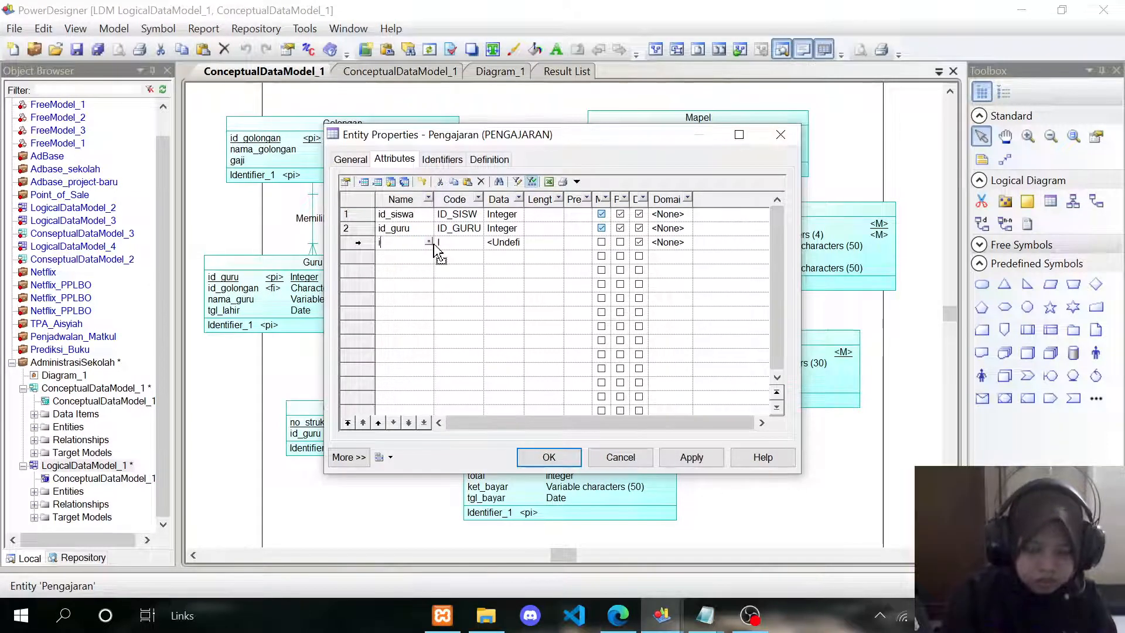
text(id_pen)
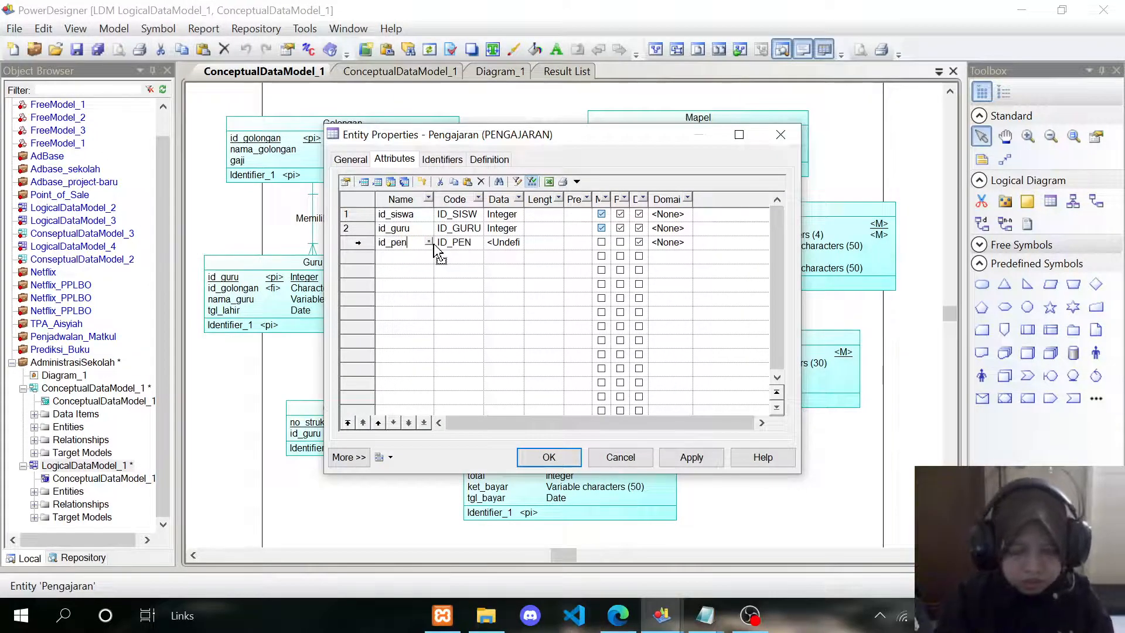
text(gajaran)
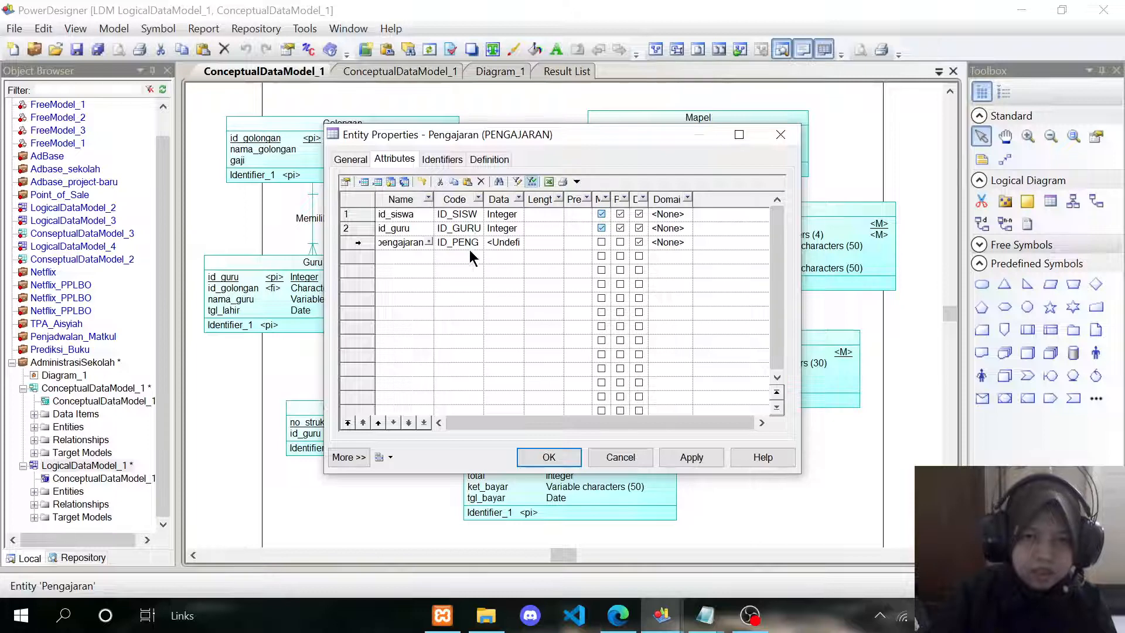
Step: Set the id_pengajaran attribute to Integer and make it the mandatory primary identifier of Pengajaran instead of id_siswa and id_guru
click(503, 242)
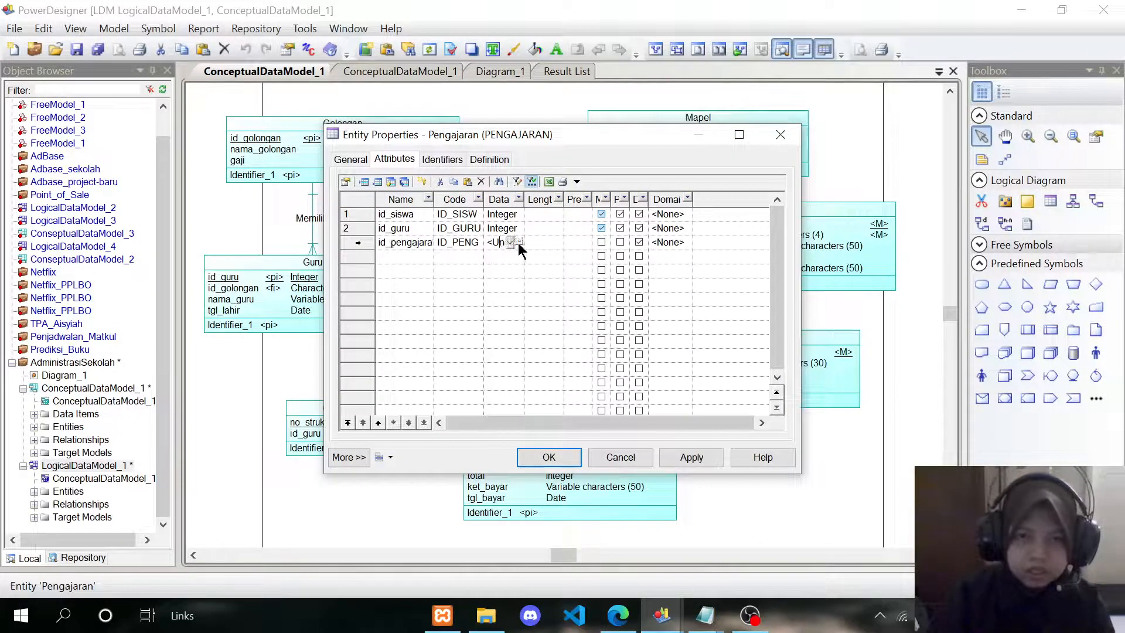
click(520, 243)
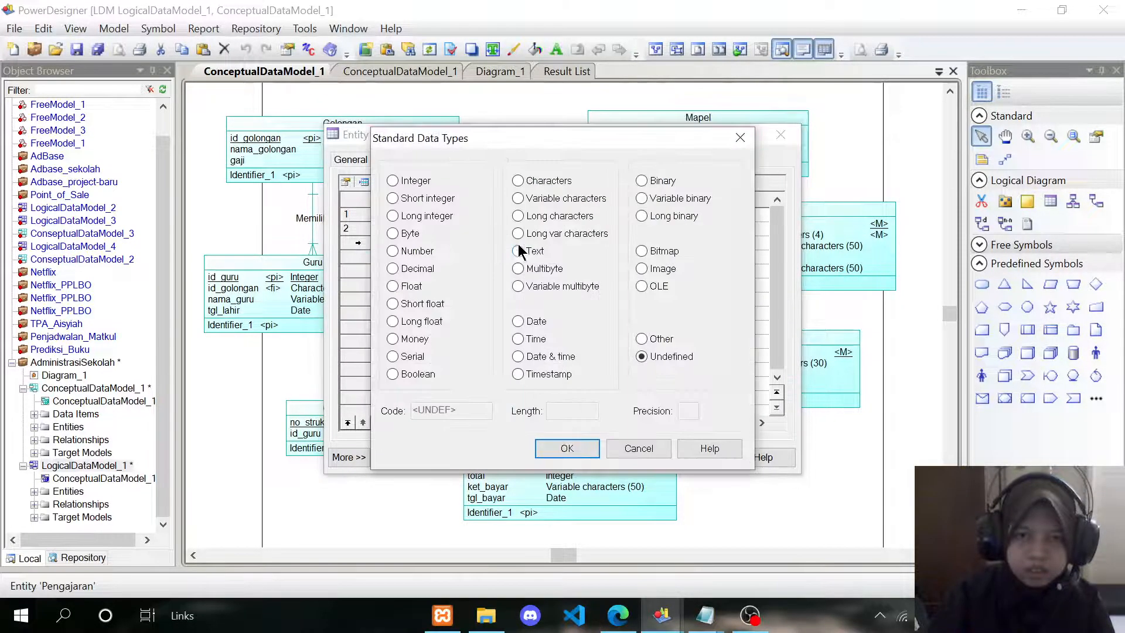
click(407, 182)
click(572, 447)
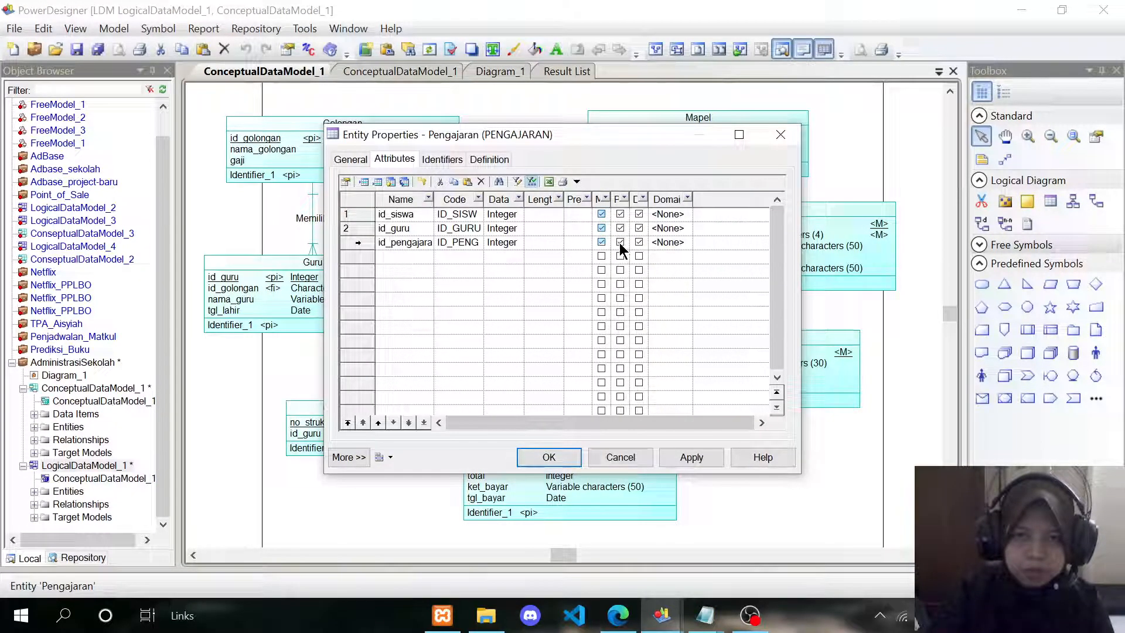
click(619, 228)
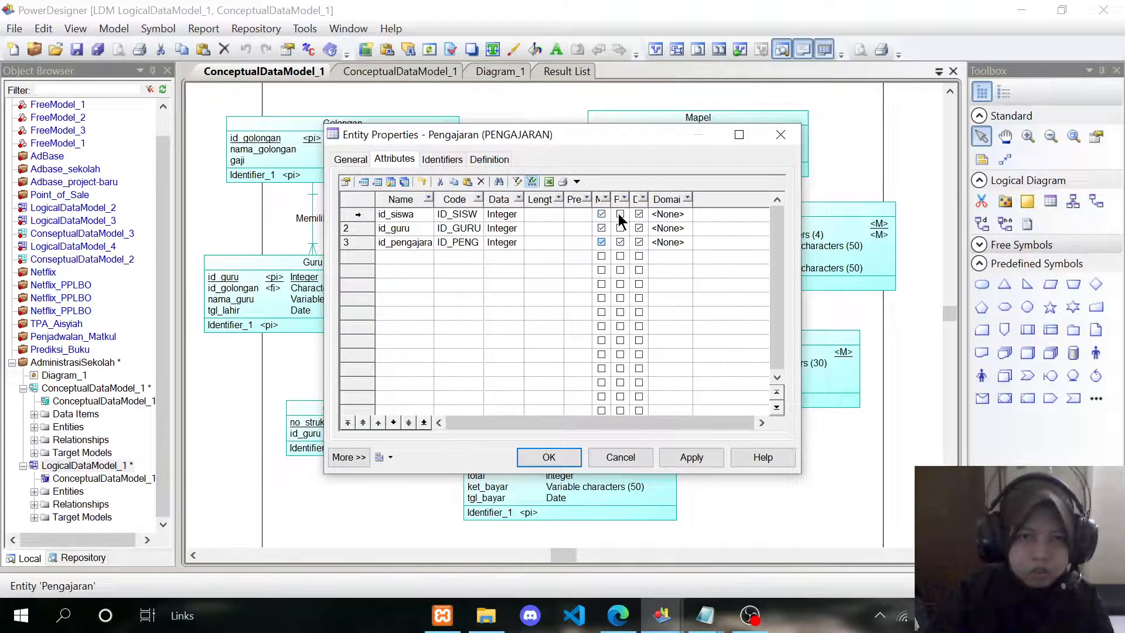
Step: Make id_pengajaran the first attribute of the Pengajaran entity and accept the entity properties
click(404, 242)
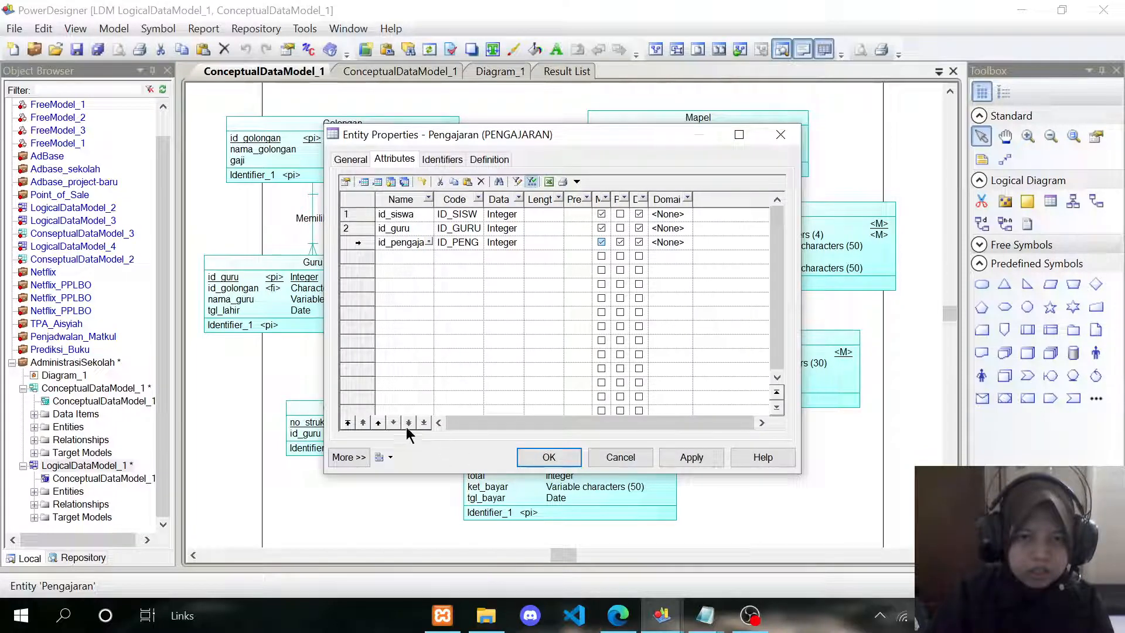
click(378, 423)
click(378, 422)
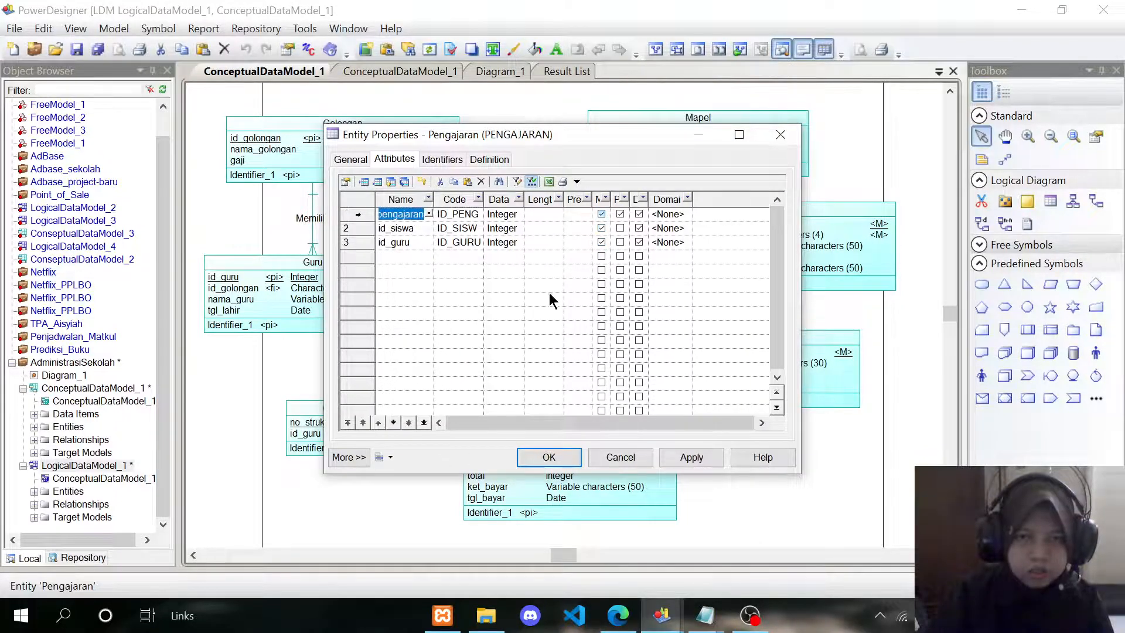
click(554, 460)
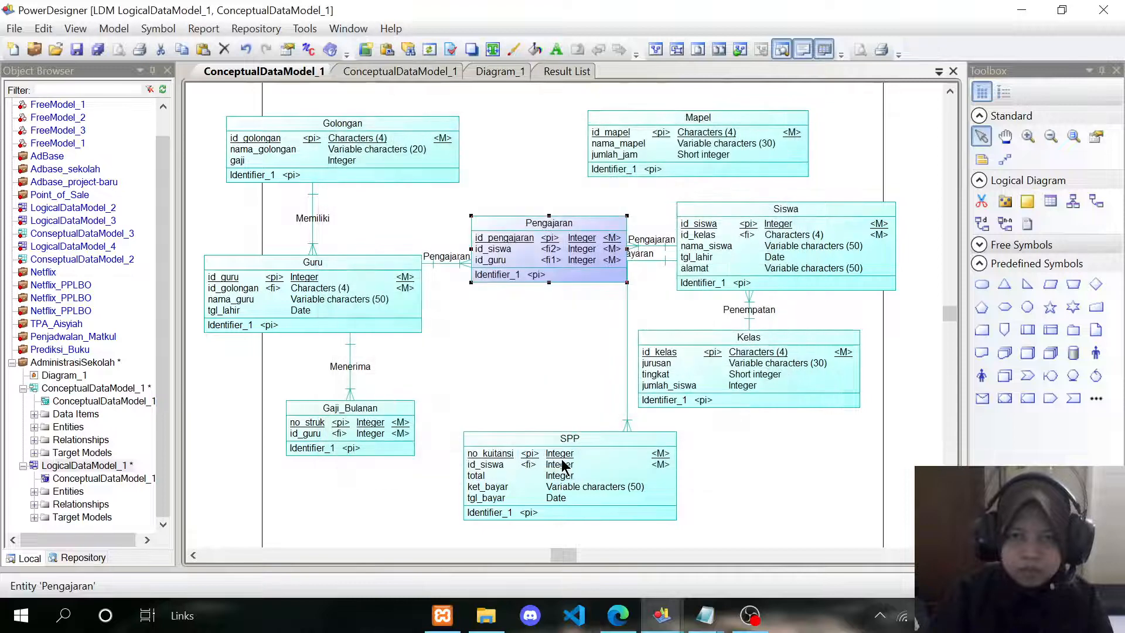
Step: Reposition the Pengajaran, SPP, Kelas and Siswa entities, with Kelas lower beneath Siswa and Pengajaran between Guru and Siswa
click(540, 391)
drag(561, 226, 538, 210)
drag(612, 439, 574, 433)
drag(746, 338, 770, 387)
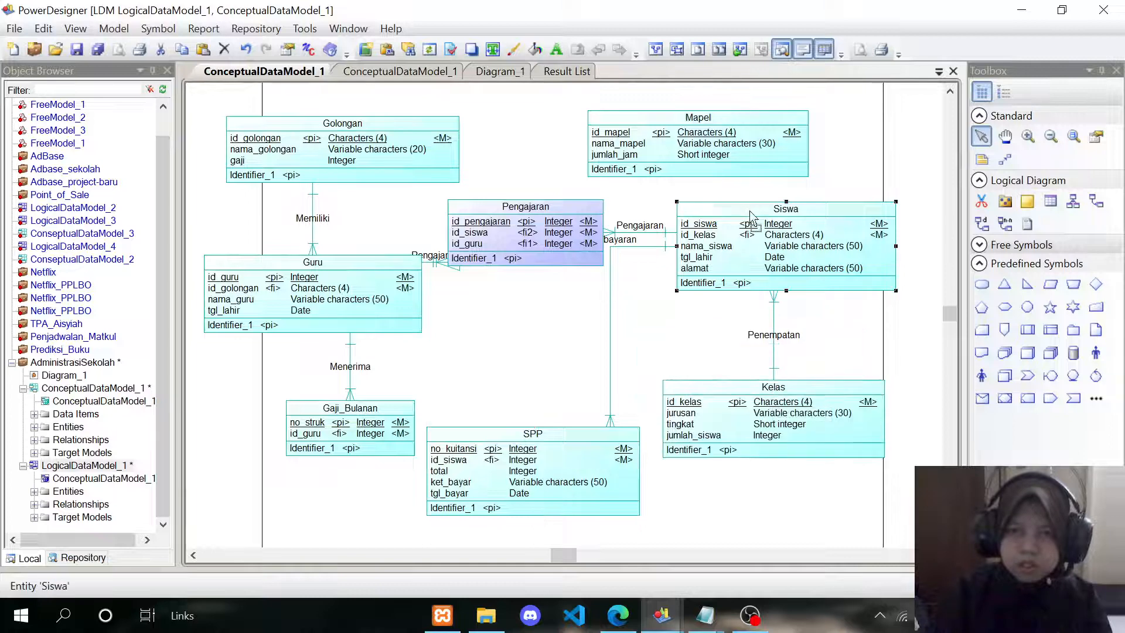
drag(753, 213, 765, 228)
click(530, 218)
mouse_move(558, 240)
mouse_down()
mouse_move(550, 307)
mouse_move(542, 251)
mouse_up()
click(567, 351)
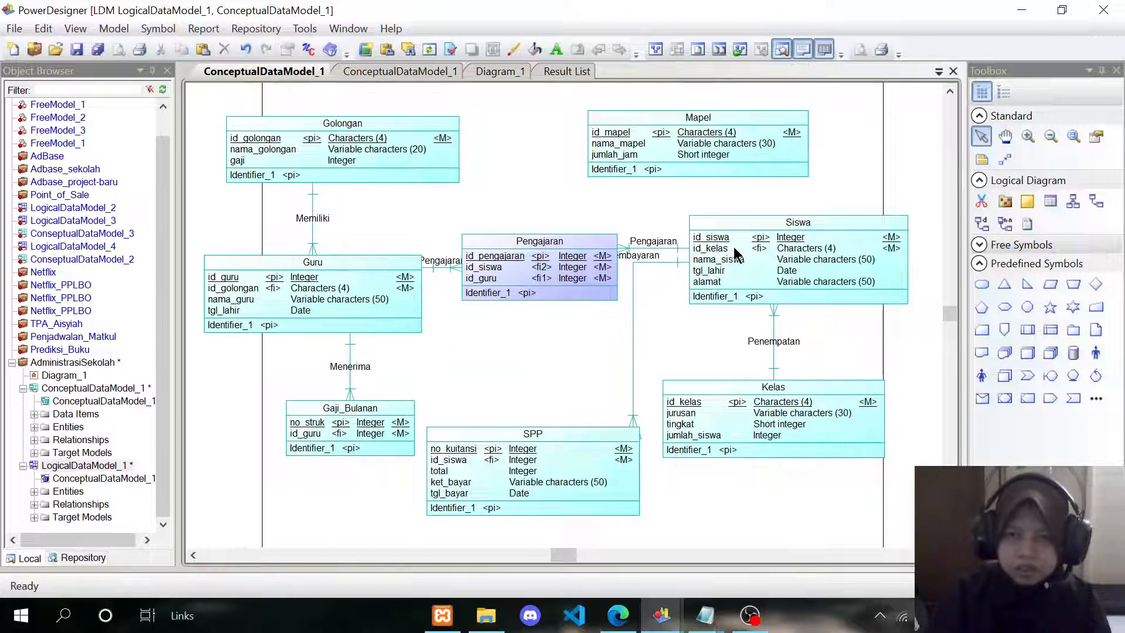
Step: Move Siswa and Guru farther away from Pengajaran on either side to make room for the relationship labels
drag(735, 240, 769, 242)
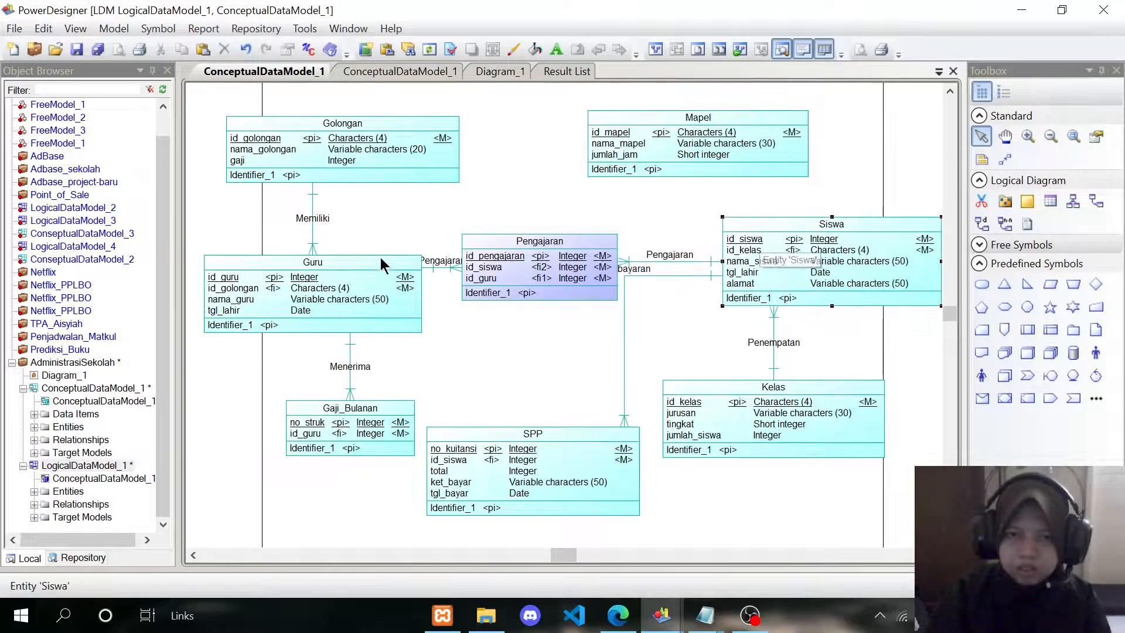
click(364, 271)
drag(364, 271, 355, 274)
drag(335, 256, 336, 256)
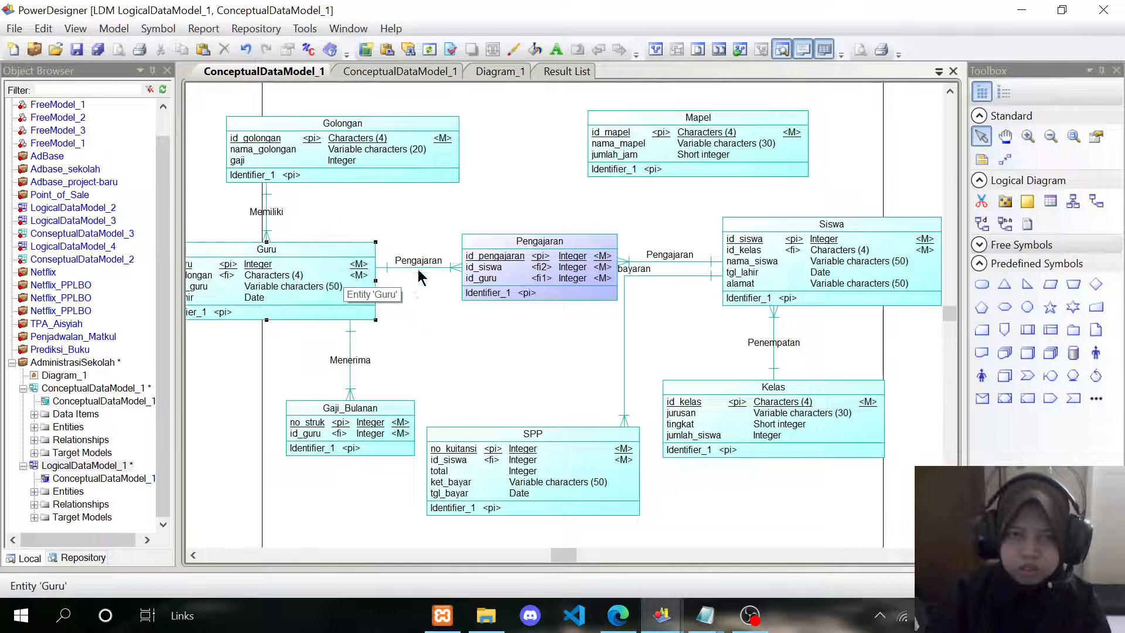
Step: Move Kelas lower and SPP closer beneath Pengajaran, and reroute the Pembayaran relationship line to run down from Siswa and across to SPP
drag(625, 276, 615, 348)
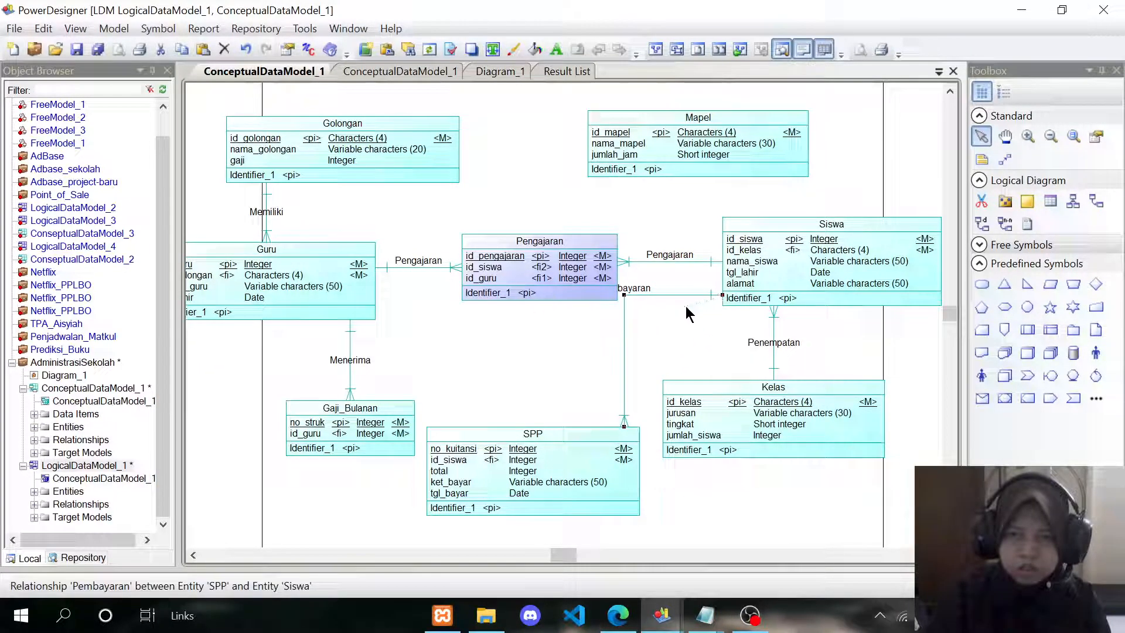
drag(725, 396, 740, 435)
drag(566, 447, 585, 379)
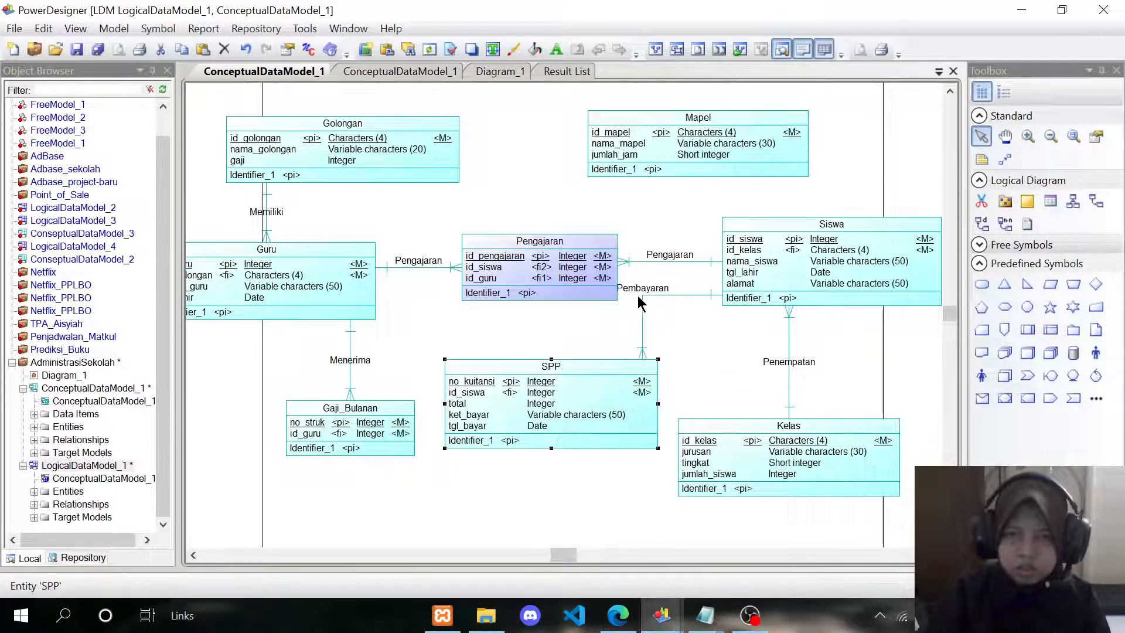
drag(642, 297, 724, 373)
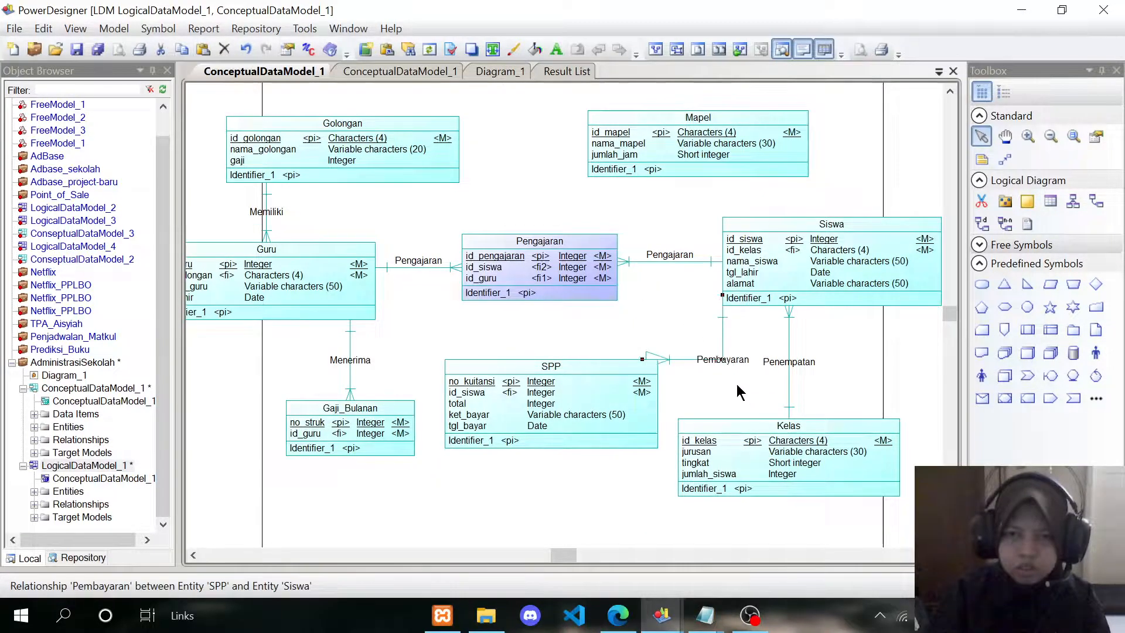
click(739, 391)
Step: Create a relationship from Mapel to Pengajaran, and move the Mapel entity directly above Pengajaran
scroll(624, 263, up, 1)
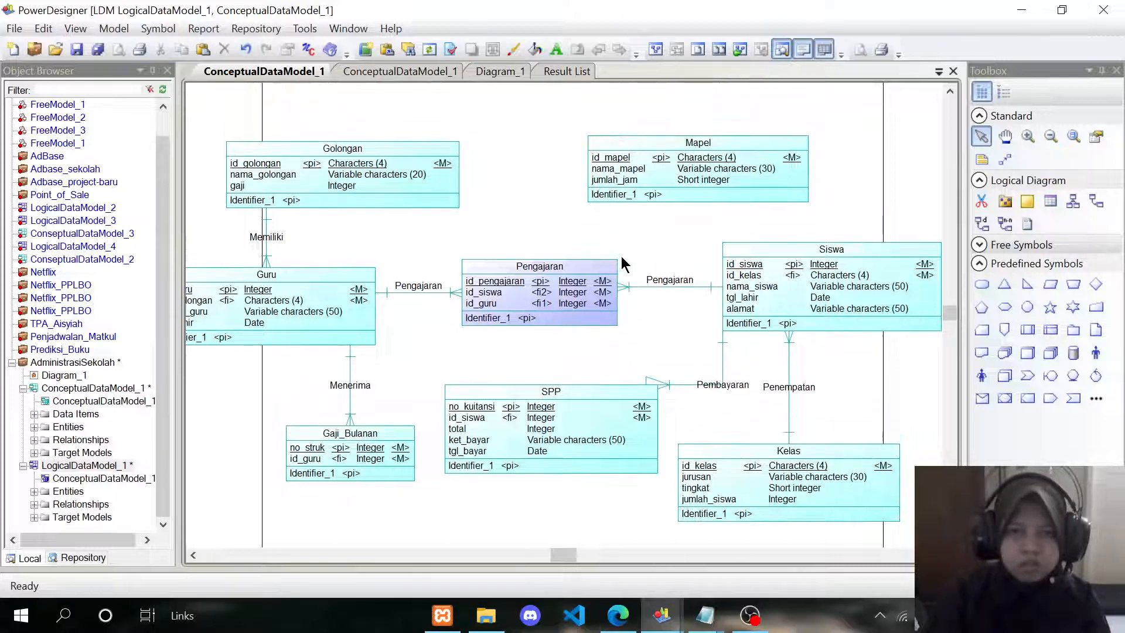
scroll(624, 264, down, 1)
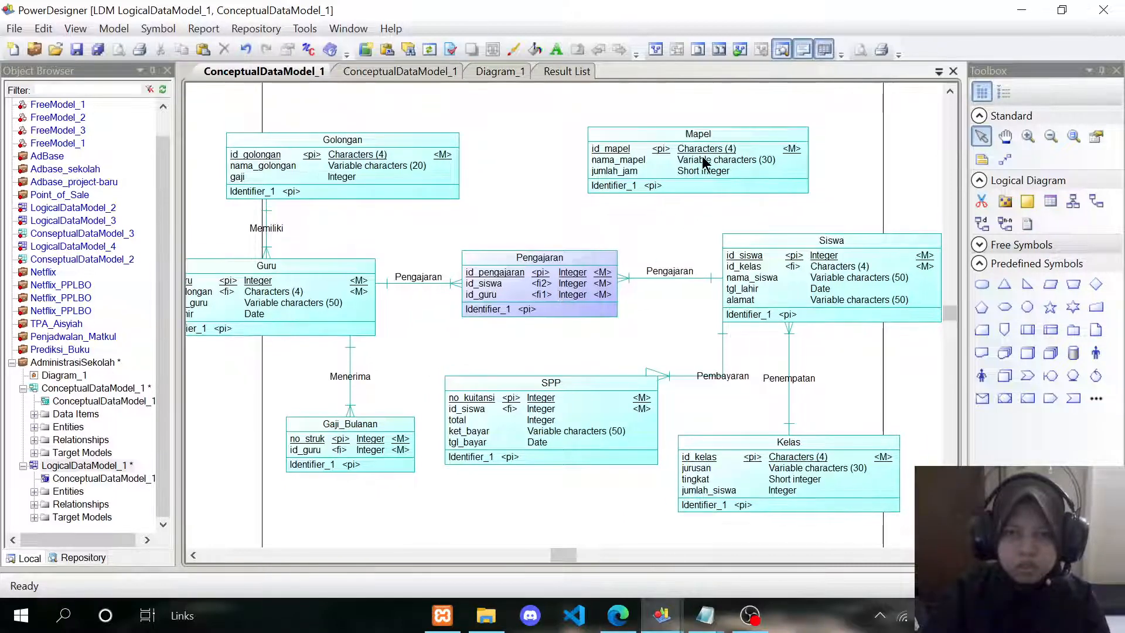
click(1095, 201)
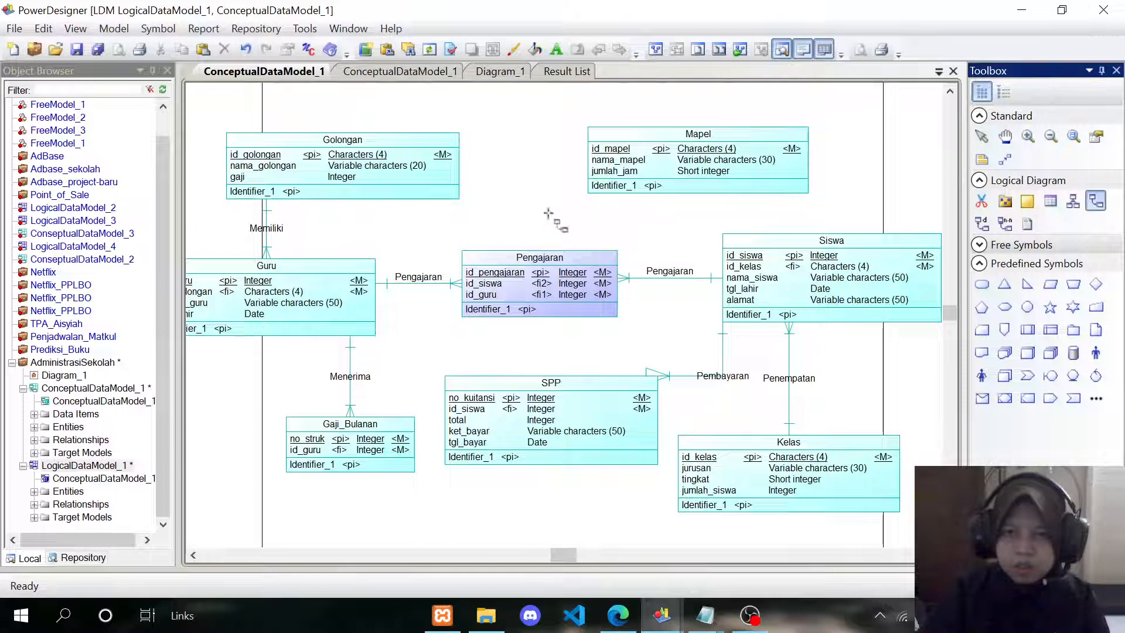
mouse_move(619, 165)
mouse_down()
mouse_move(518, 334)
mouse_move(531, 297)
mouse_up()
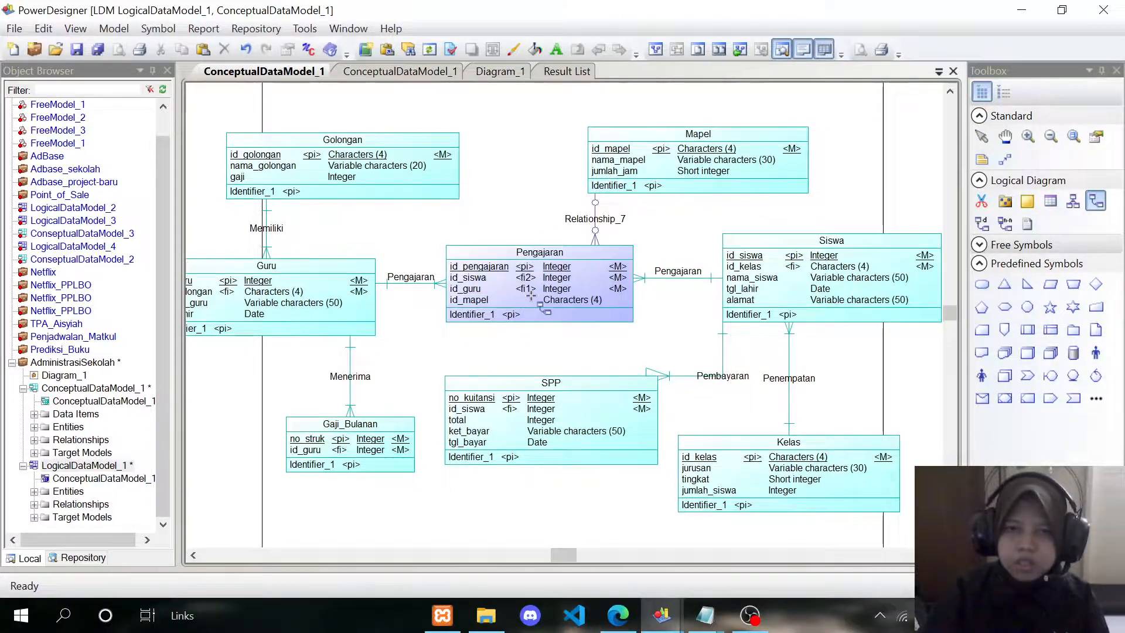
right_click(508, 213)
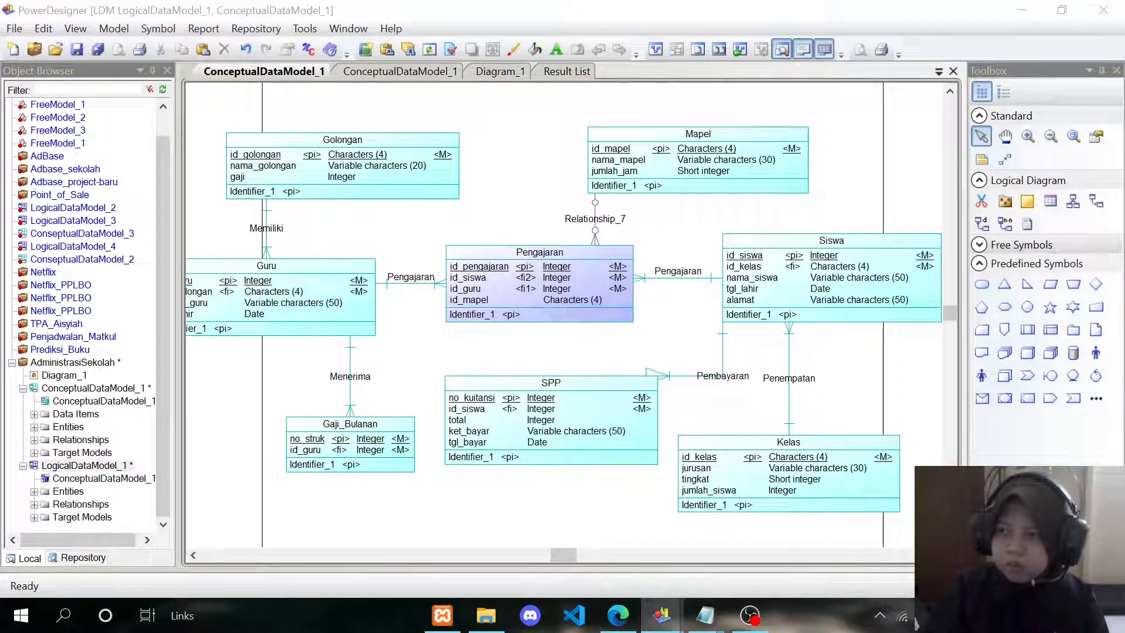
drag(656, 138, 579, 115)
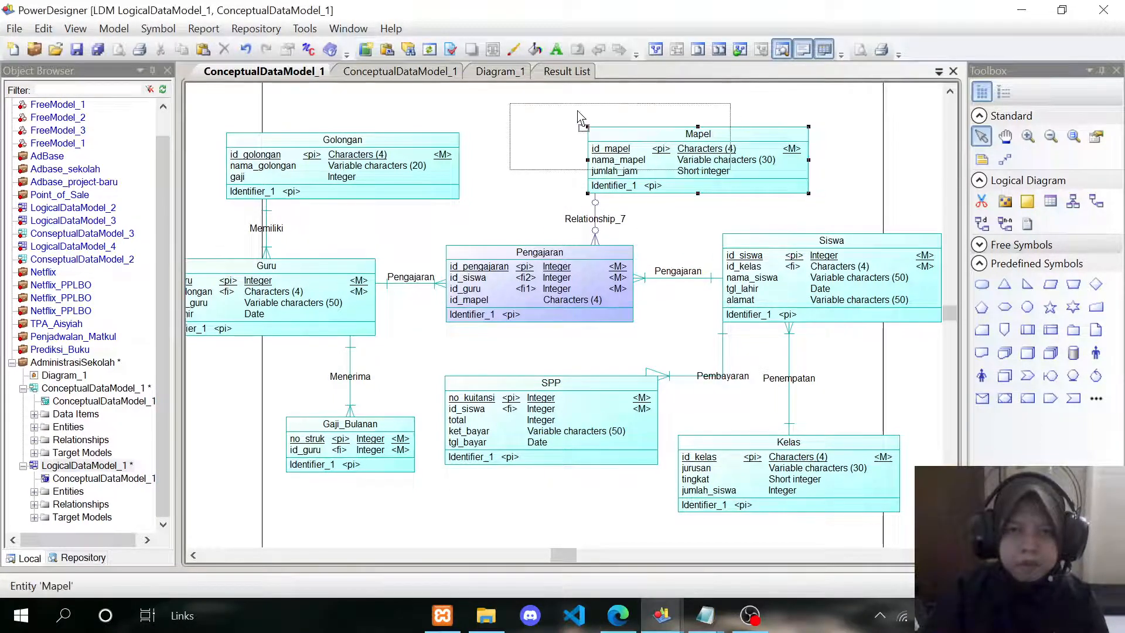
Step: Rename the relationship between Mapel and Pengajaran as Penjadwalan
double_click(540, 210)
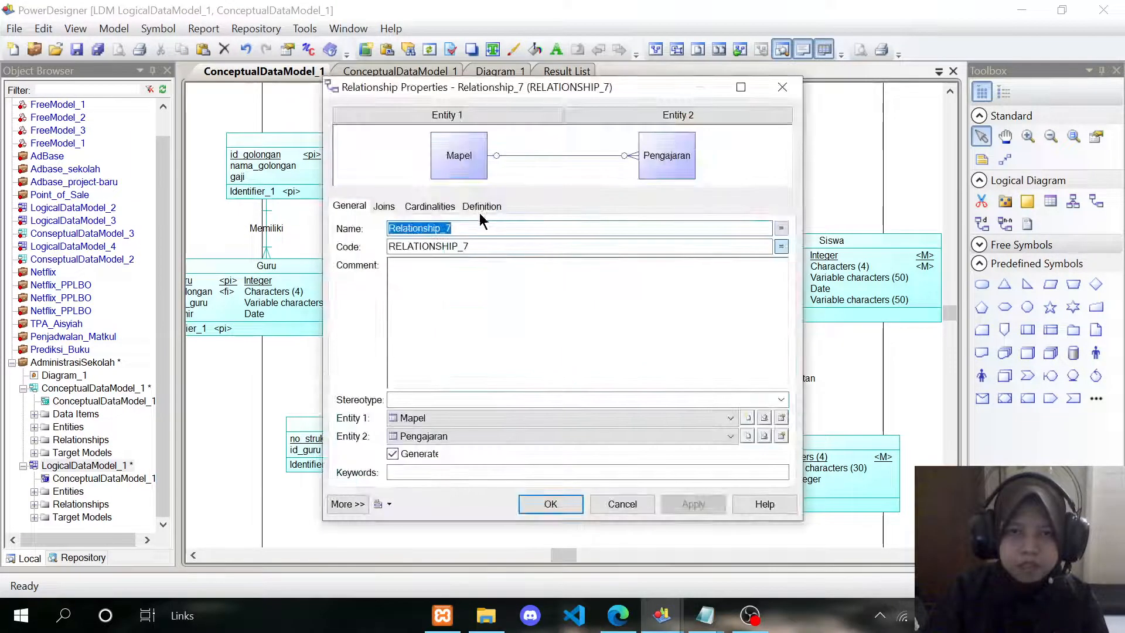
text(Pen)
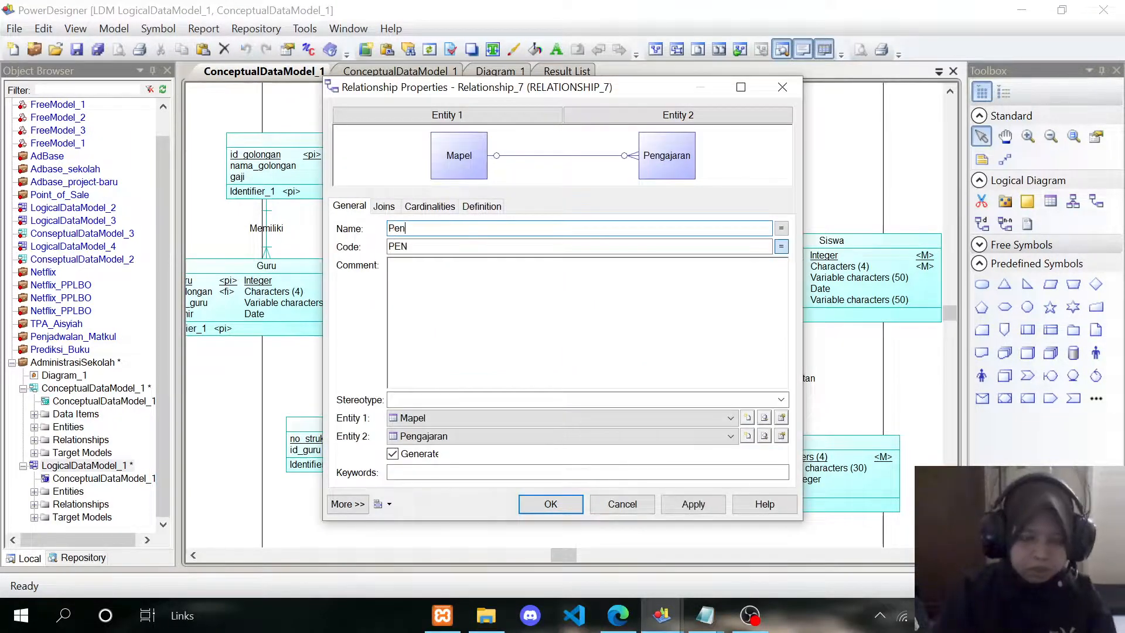
text(jadwaadwalan)
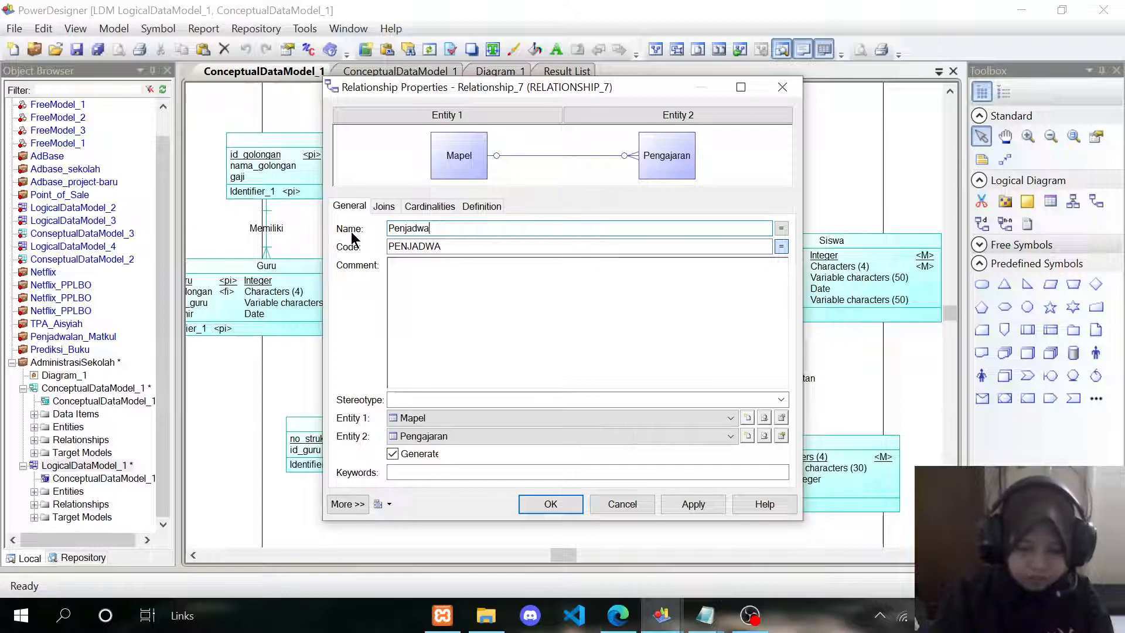
Step: Set the Penjadwalan cardinalities to 1,n from Mapel to Pengajaran and 1,1 from Pengajaran to Mapel
click(426, 207)
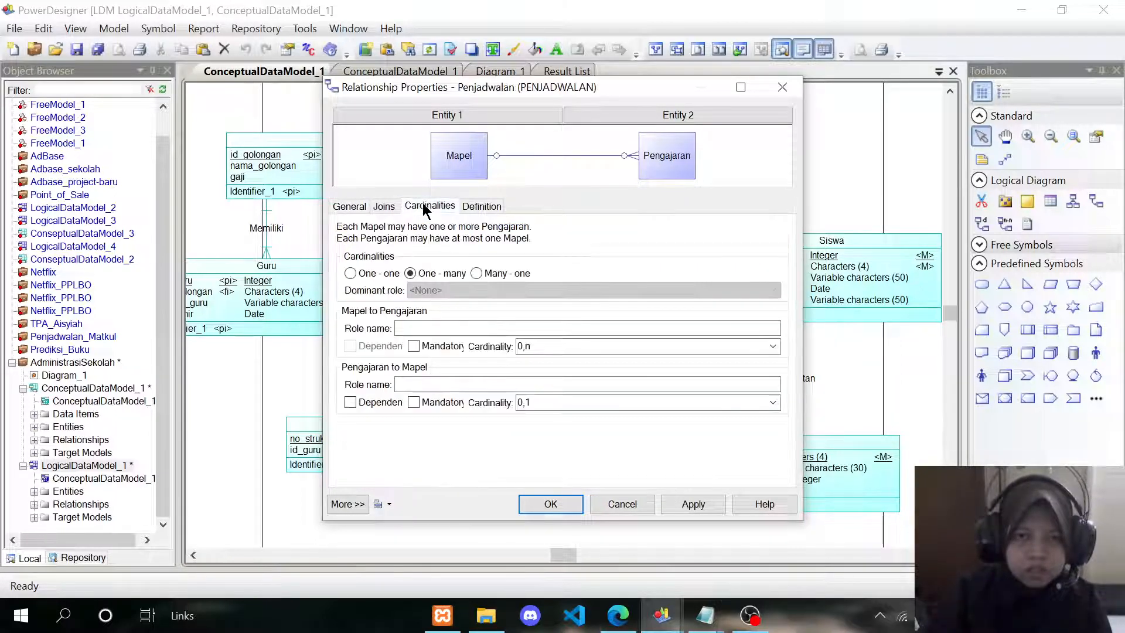
click(774, 347)
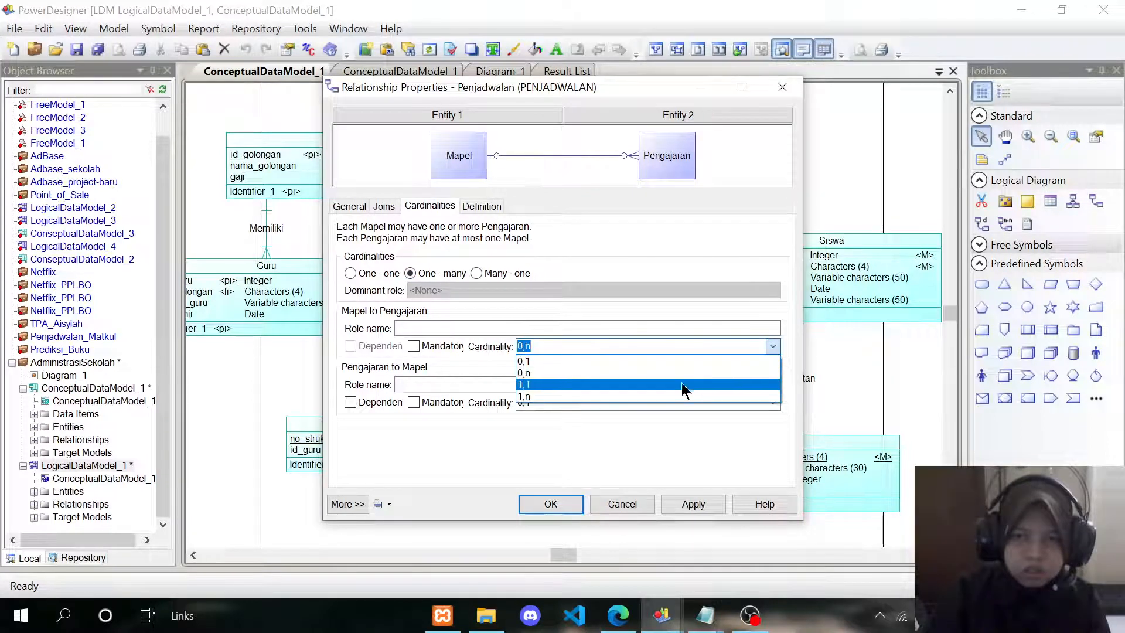
click(648, 397)
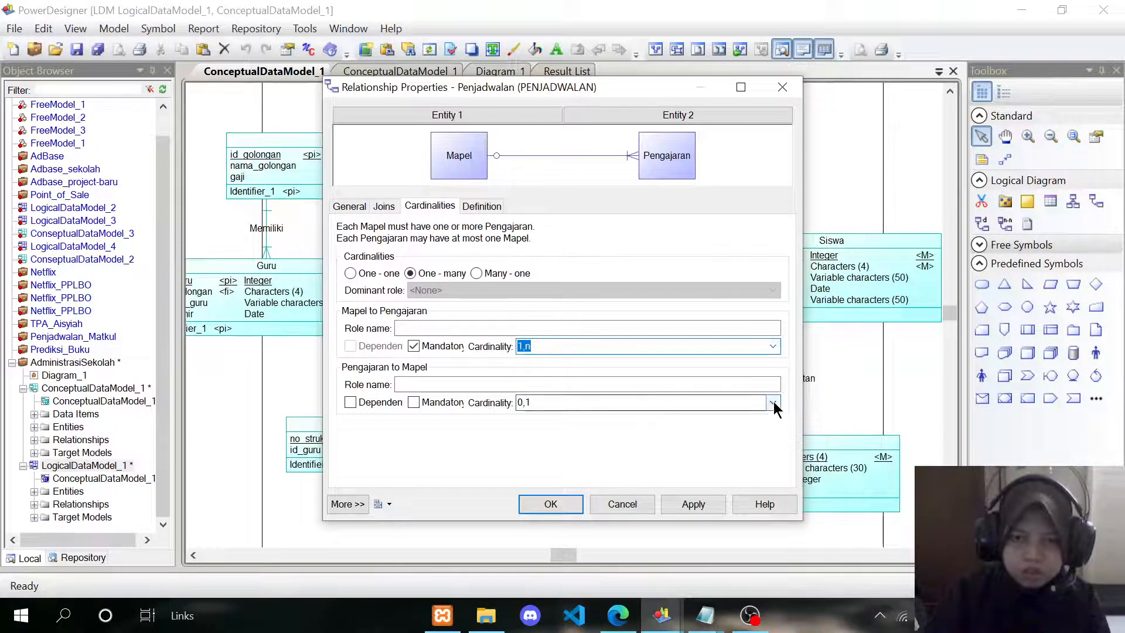
click(703, 403)
click(699, 430)
click(558, 506)
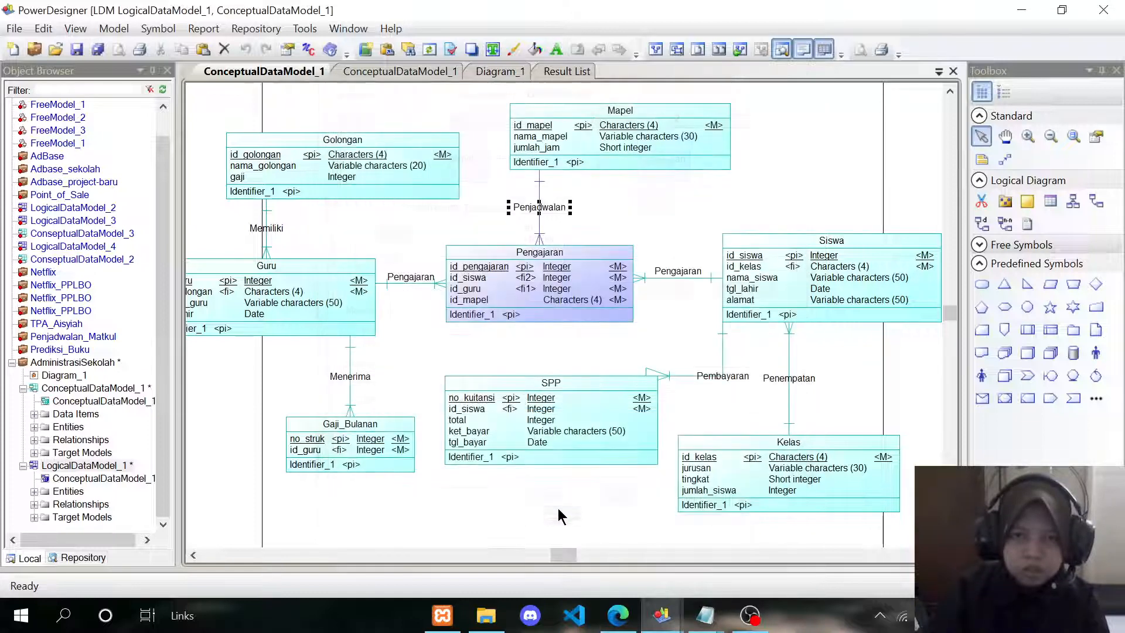
click(483, 545)
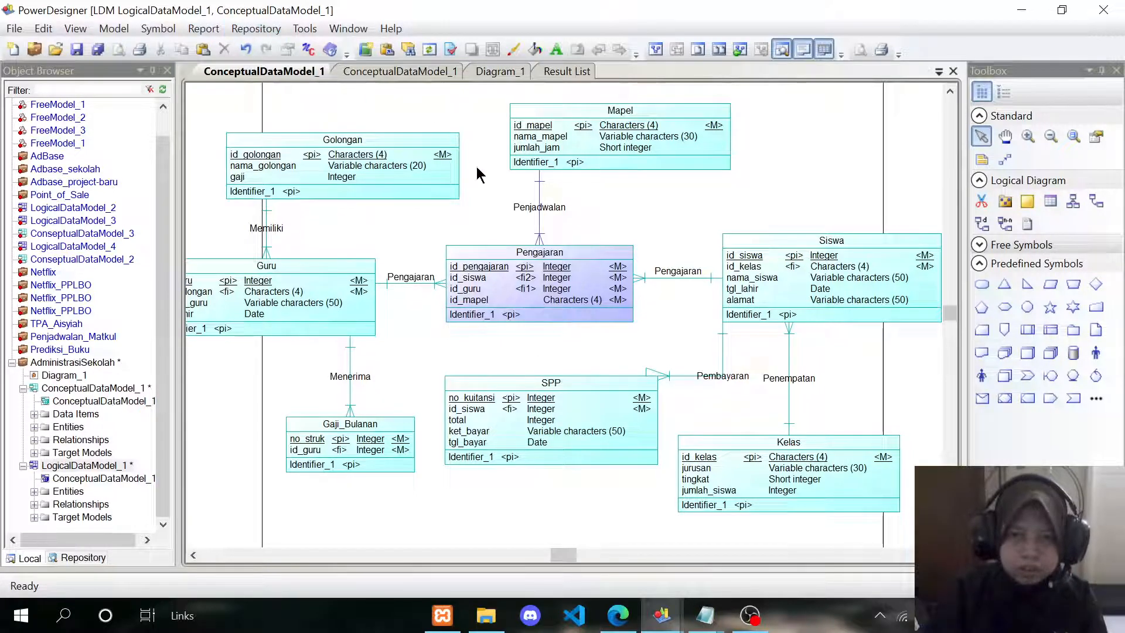
Step: Generate another new logical data model from the current one, named LogicalDataModel_2
click(250, 33)
click(551, 190)
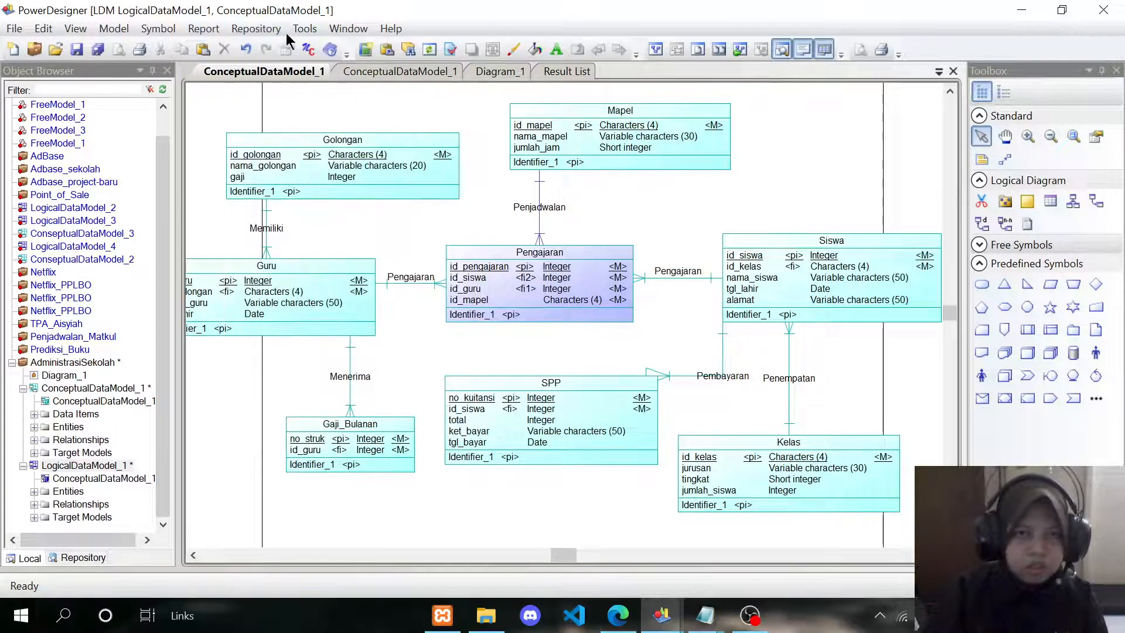
click(304, 28)
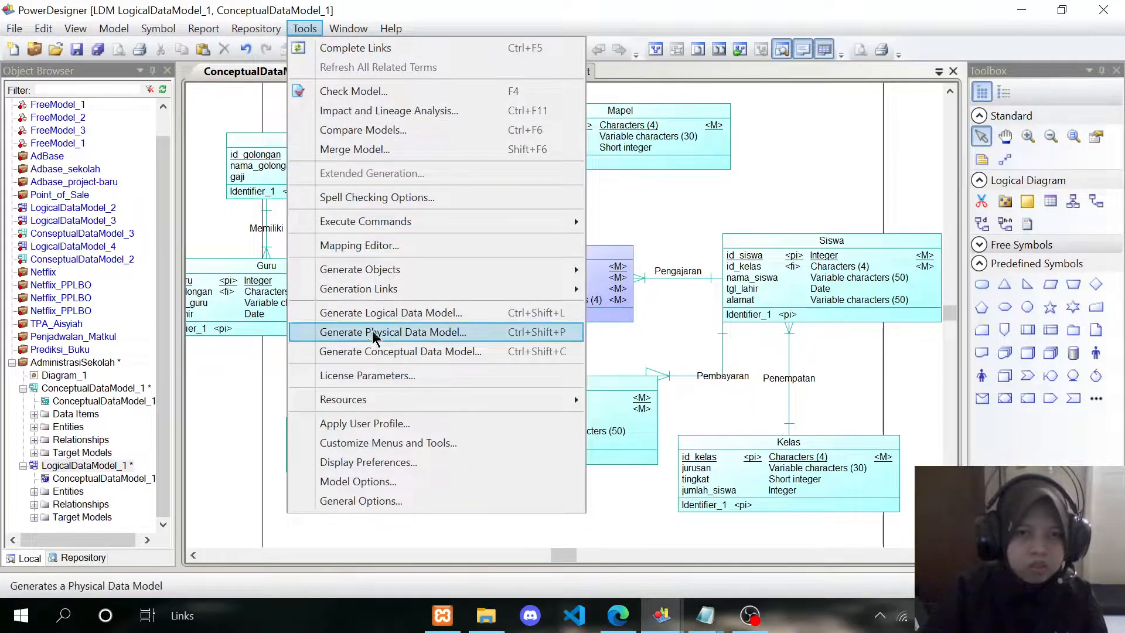
click(377, 312)
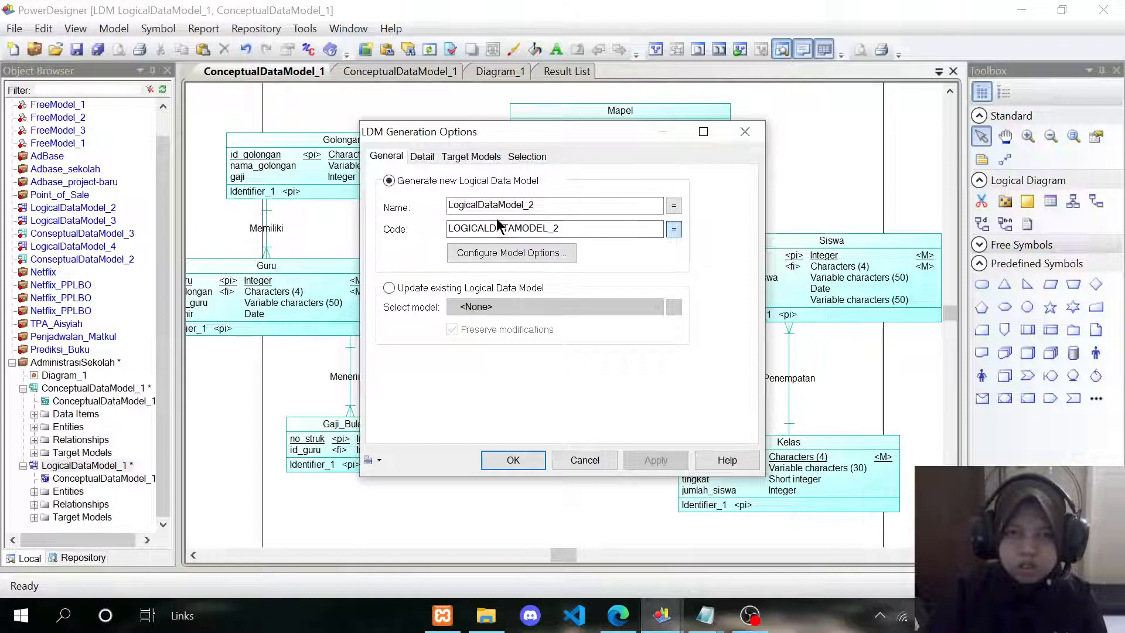
click(502, 462)
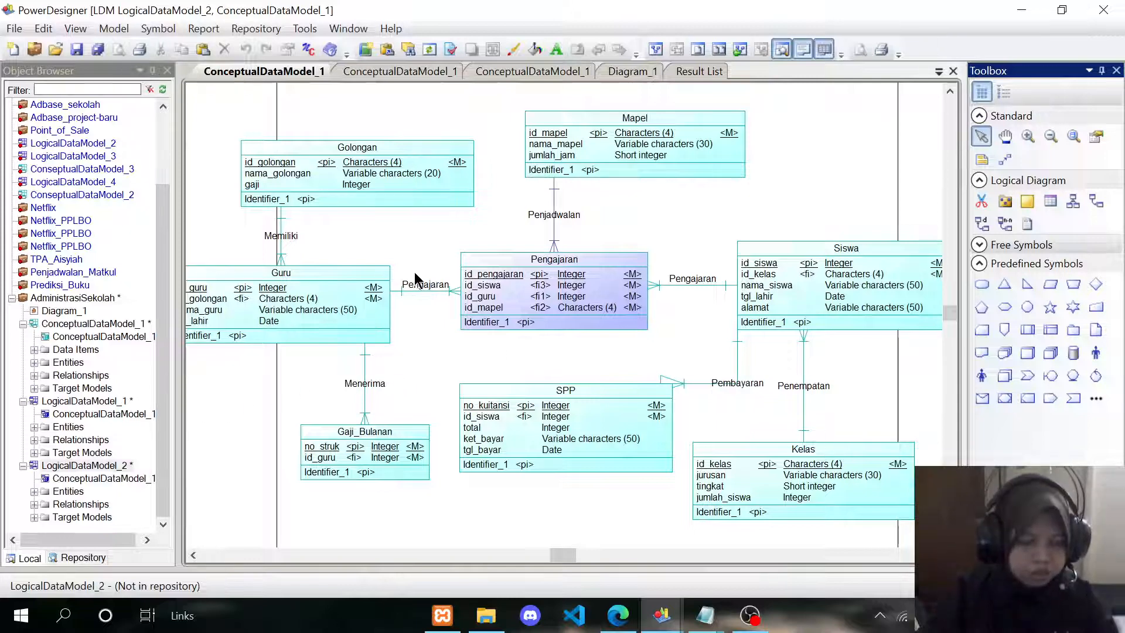
Step: Save the new model as LogicalDataModel_2.ldm in the AdministrasiSekolah folder, together with the unsaved LogicalDataModel_1 it references
key(ctrl+s)
click(767, 444)
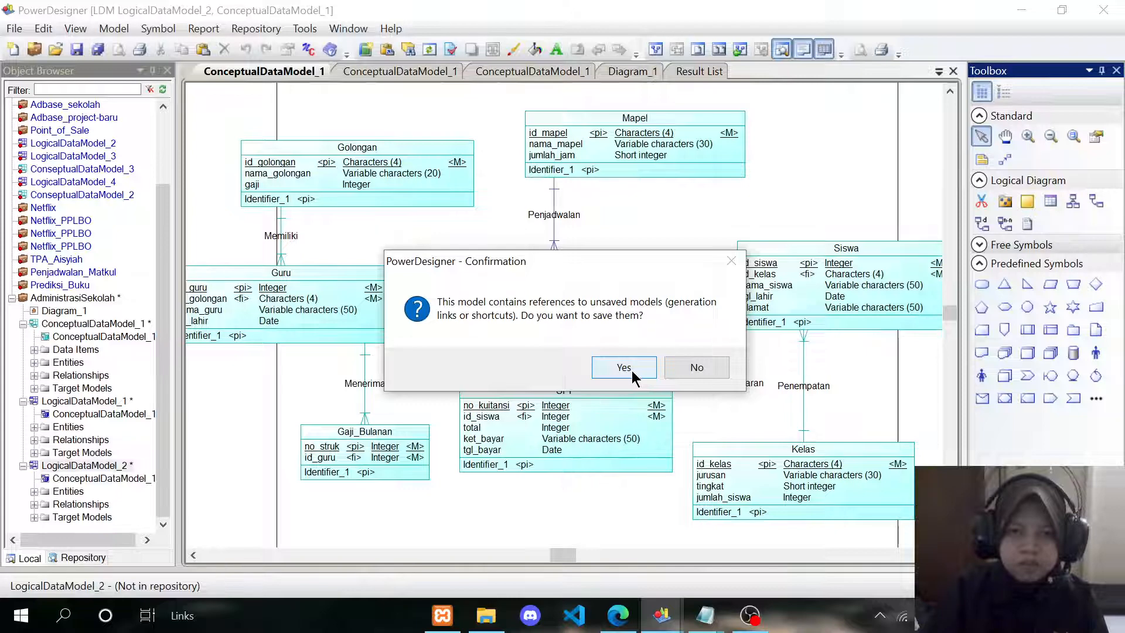
click(632, 370)
click(768, 444)
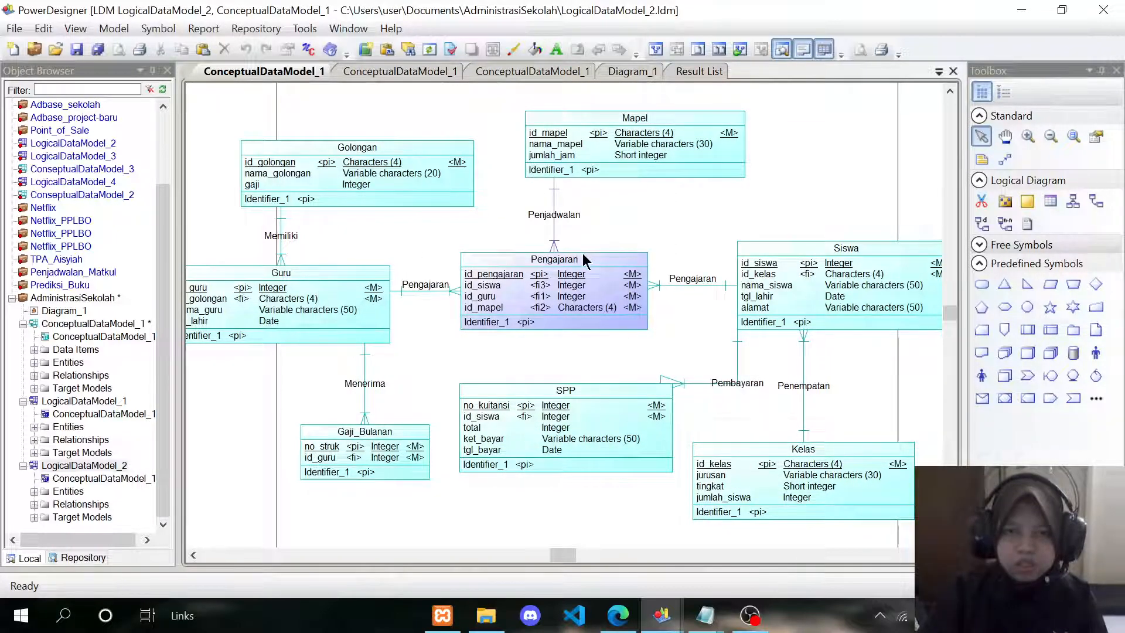
scroll(573, 264, down, 1)
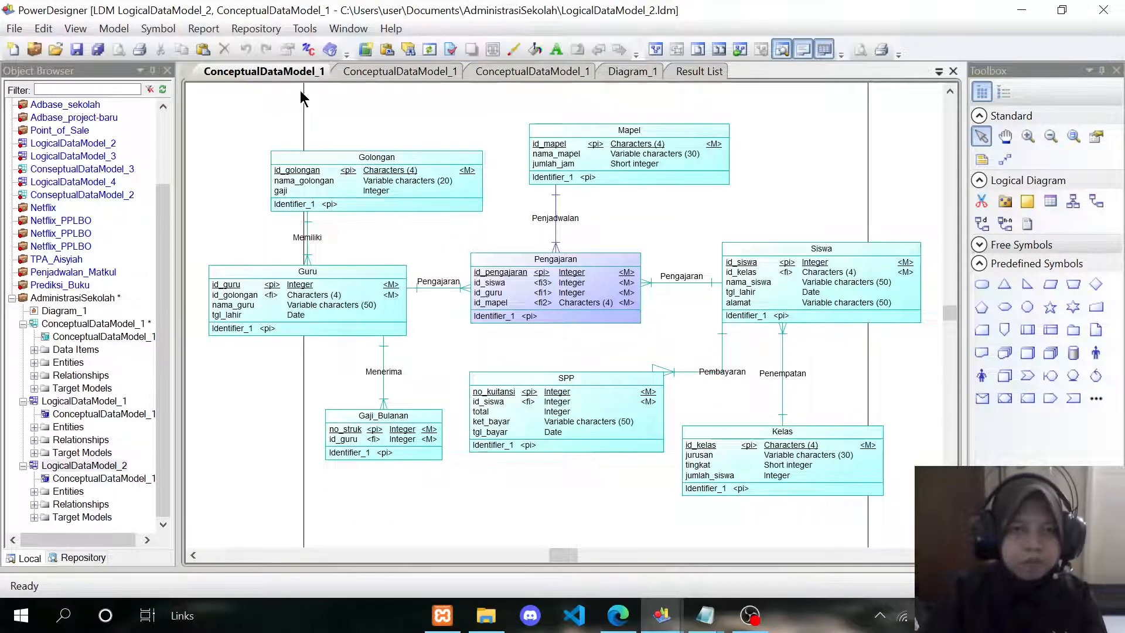
Step: Generate a new MySQL 5.0 physical data model from LogicalDataModel_2, named PhysicalDataModel_2
click(304, 29)
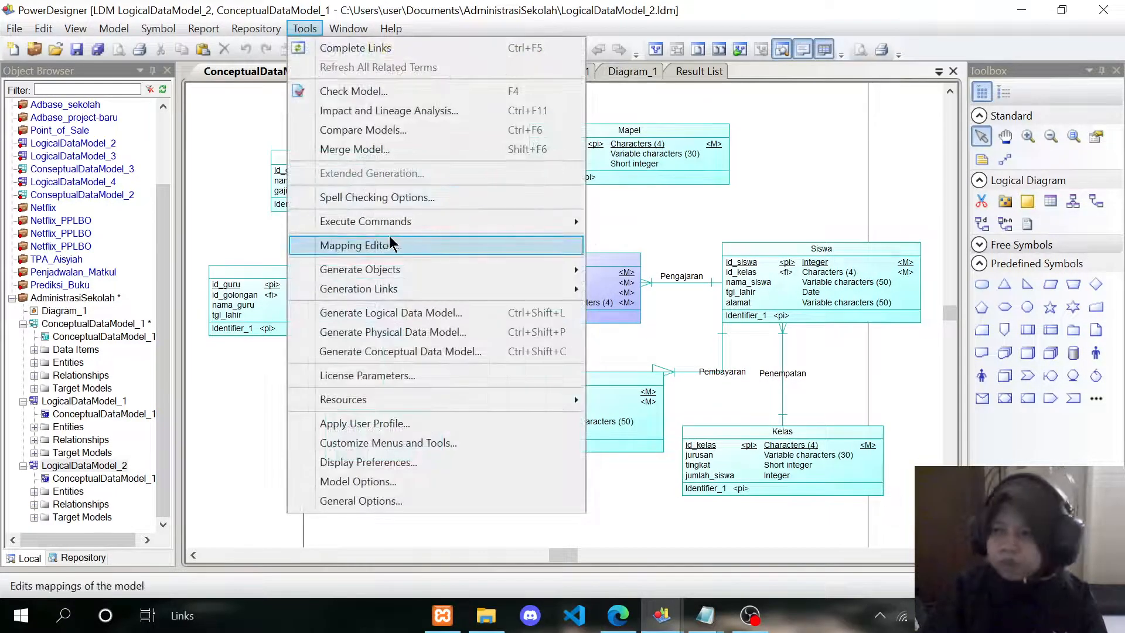
click(648, 346)
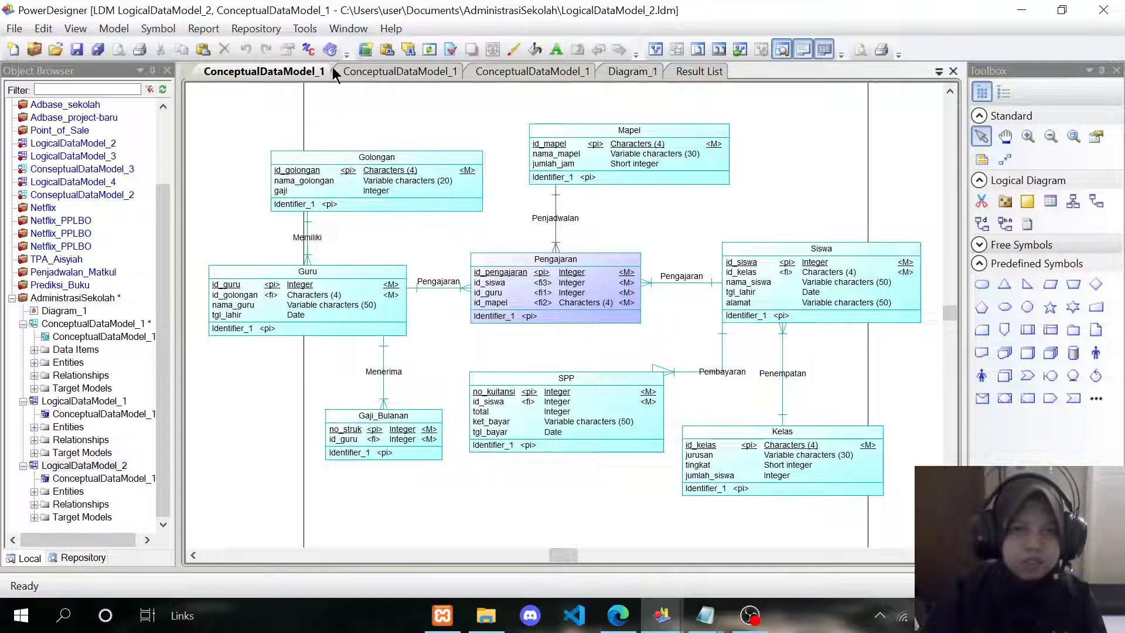
click(304, 29)
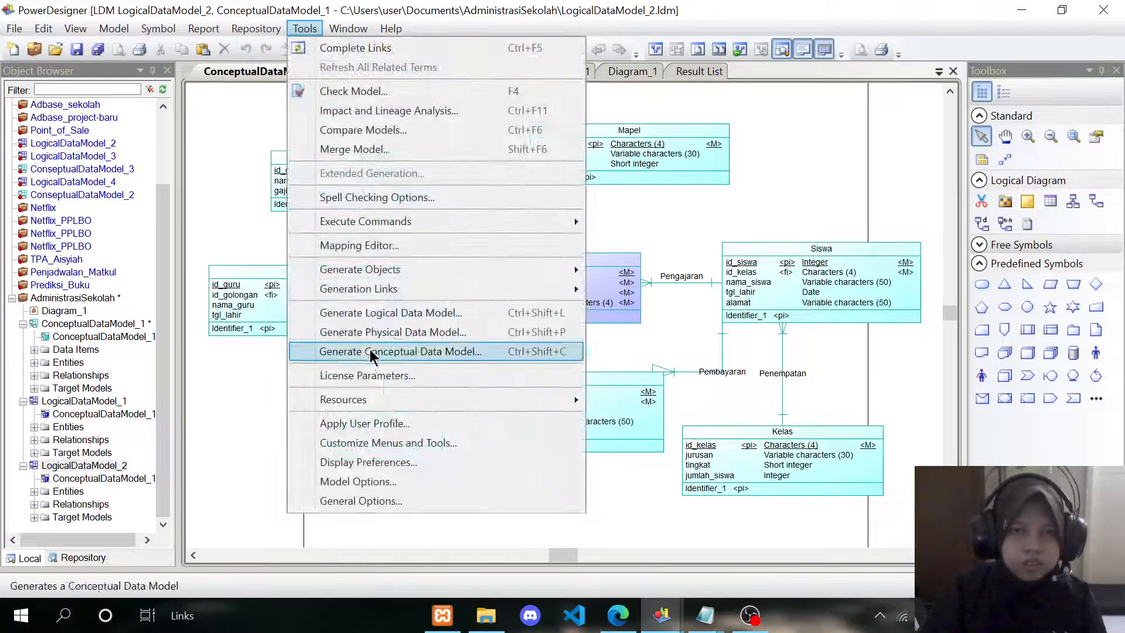
click(384, 332)
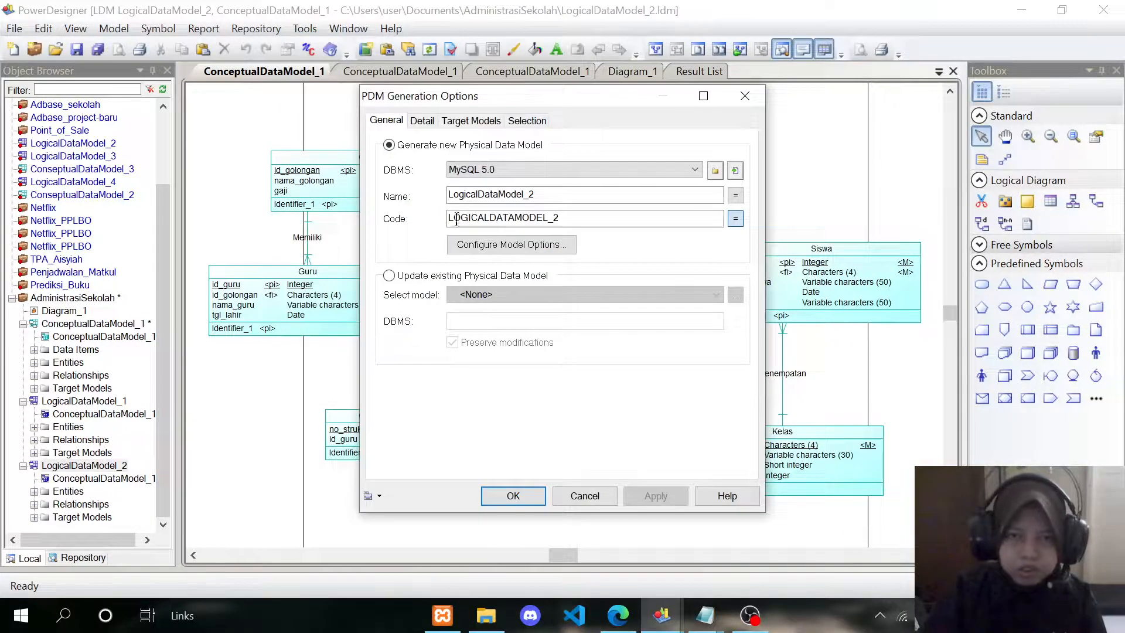
drag(475, 195, 419, 189)
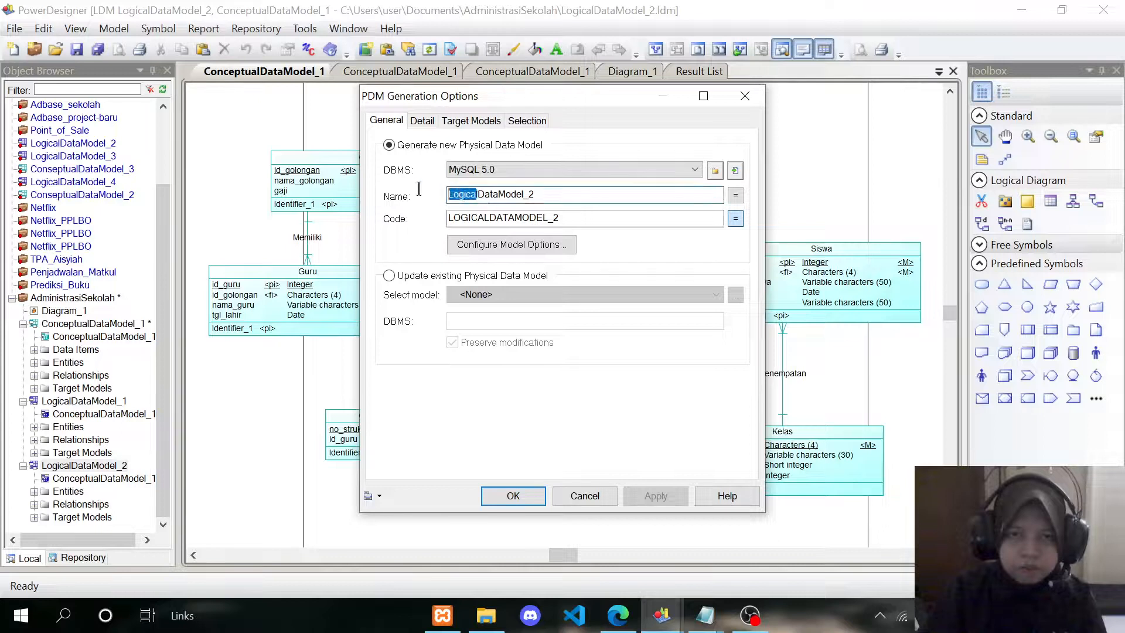
text(Physica)
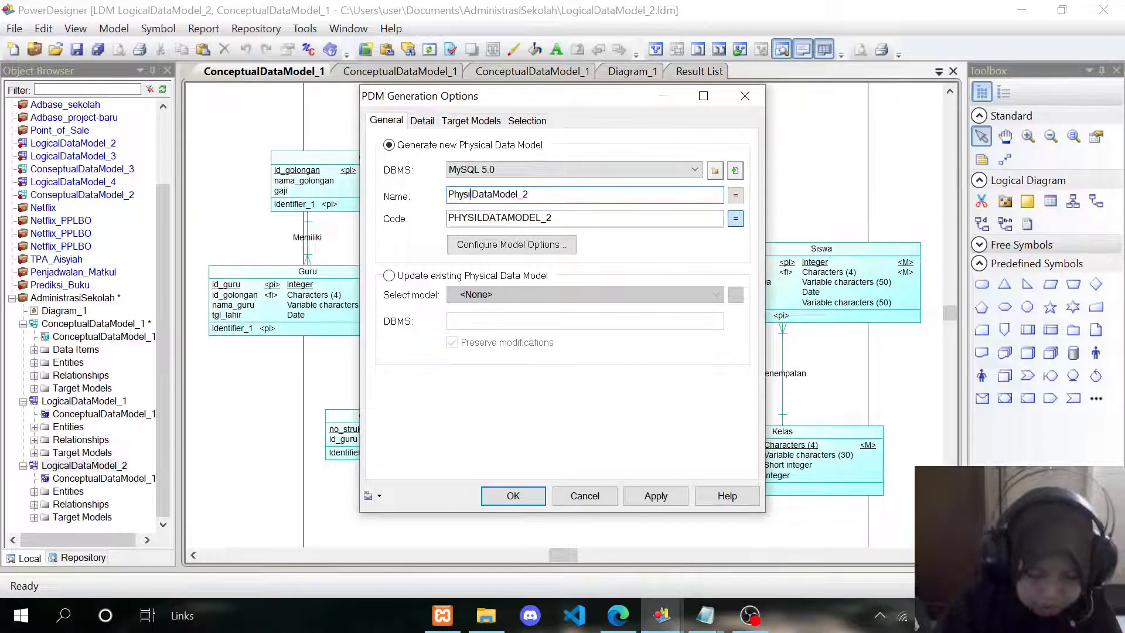
text(l)
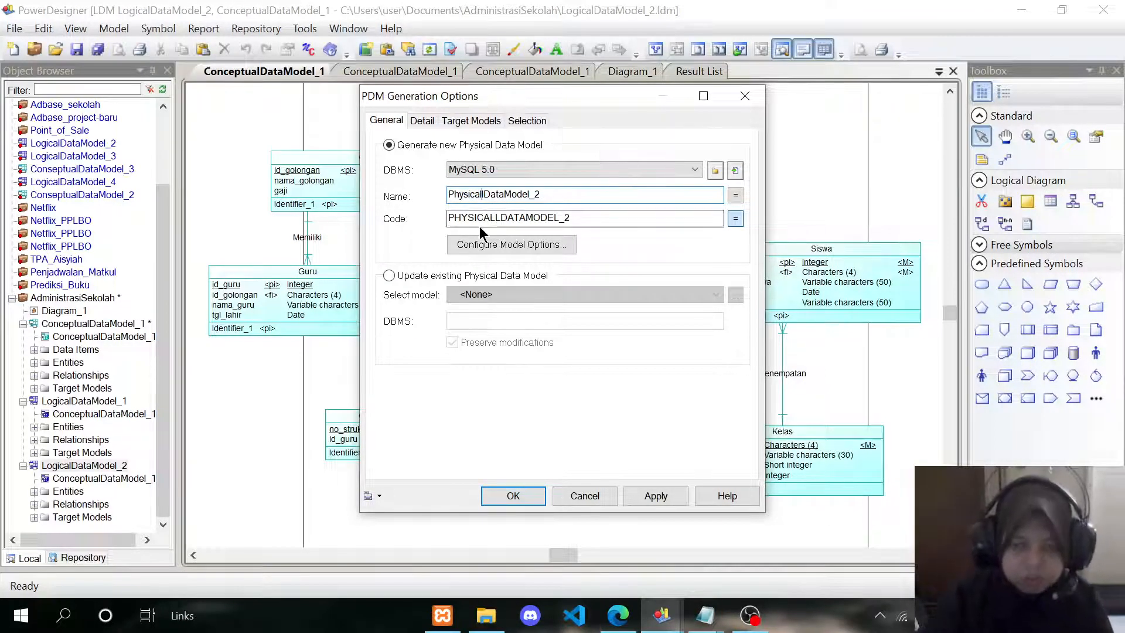
key(BackSpace)
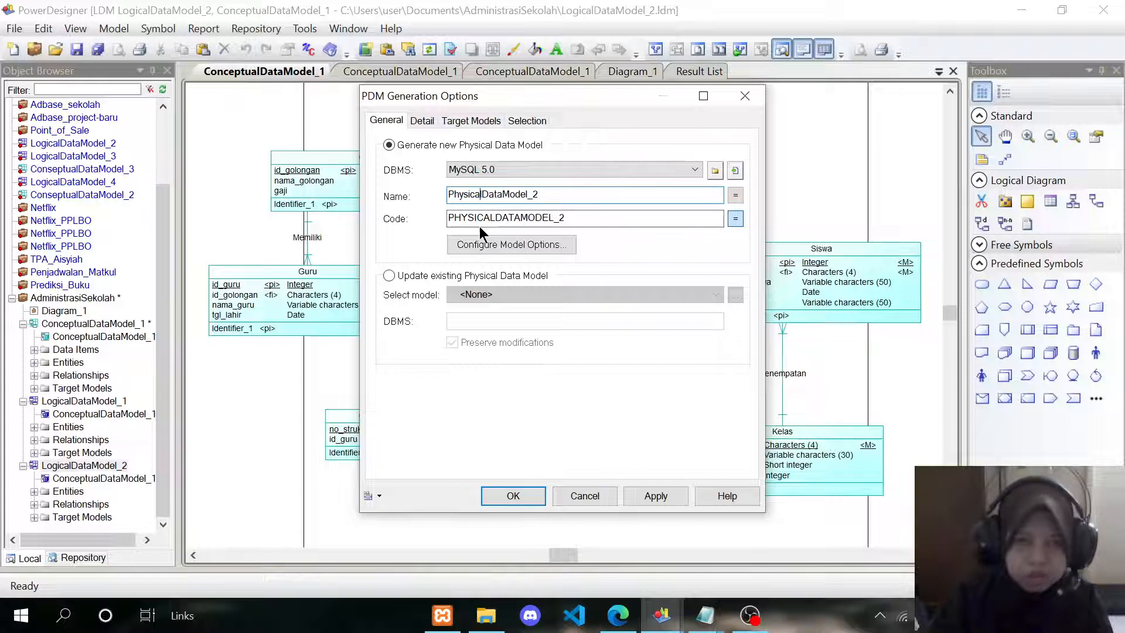
click(508, 496)
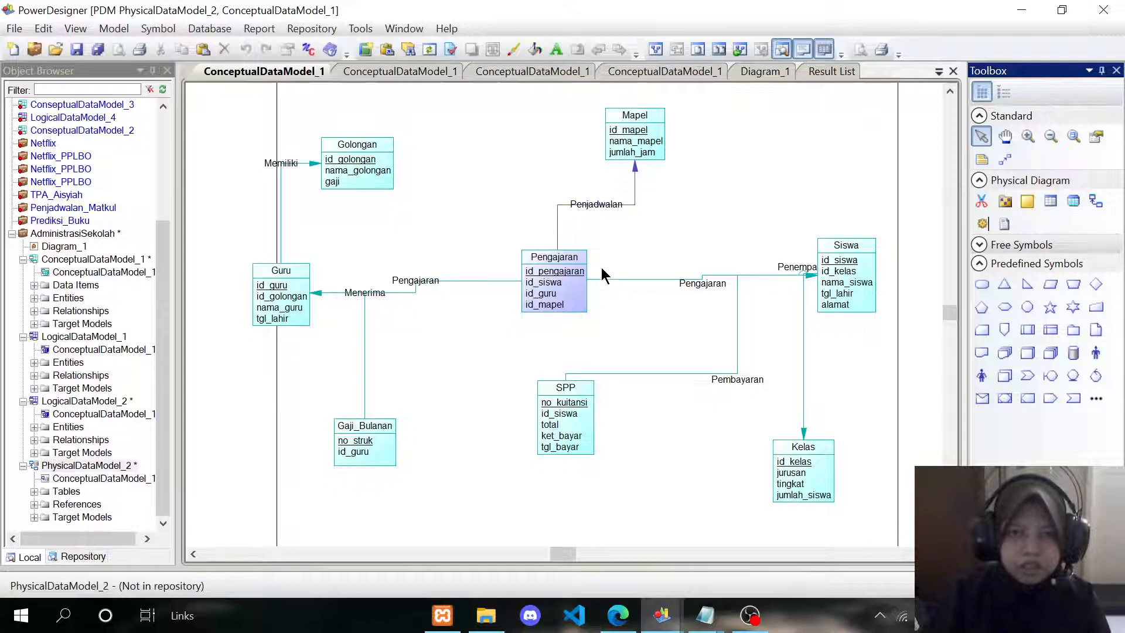
scroll(603, 275, down, 1)
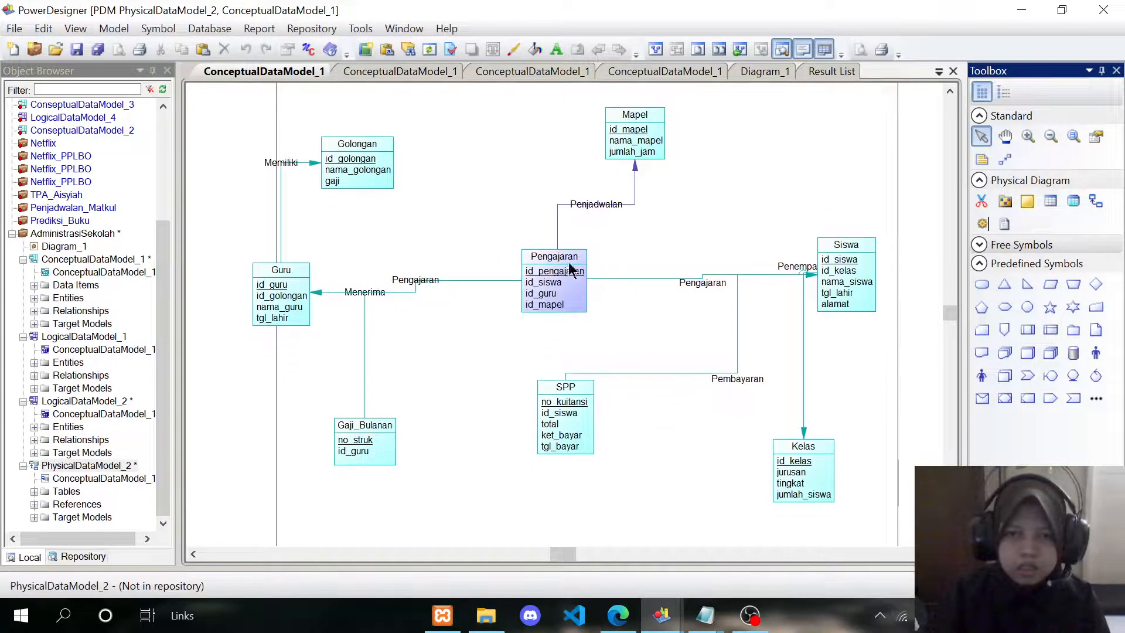
scroll(554, 273, up, 1)
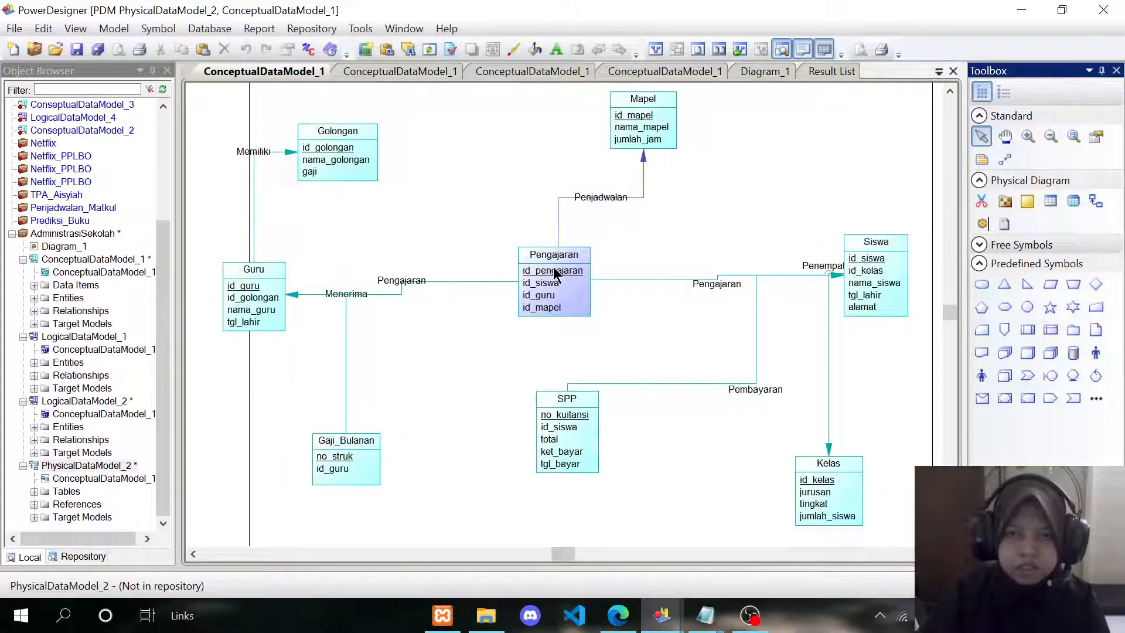
Step: Make the id_guru primary key column of the Guru table an identity column
scroll(554, 272, up, 1)
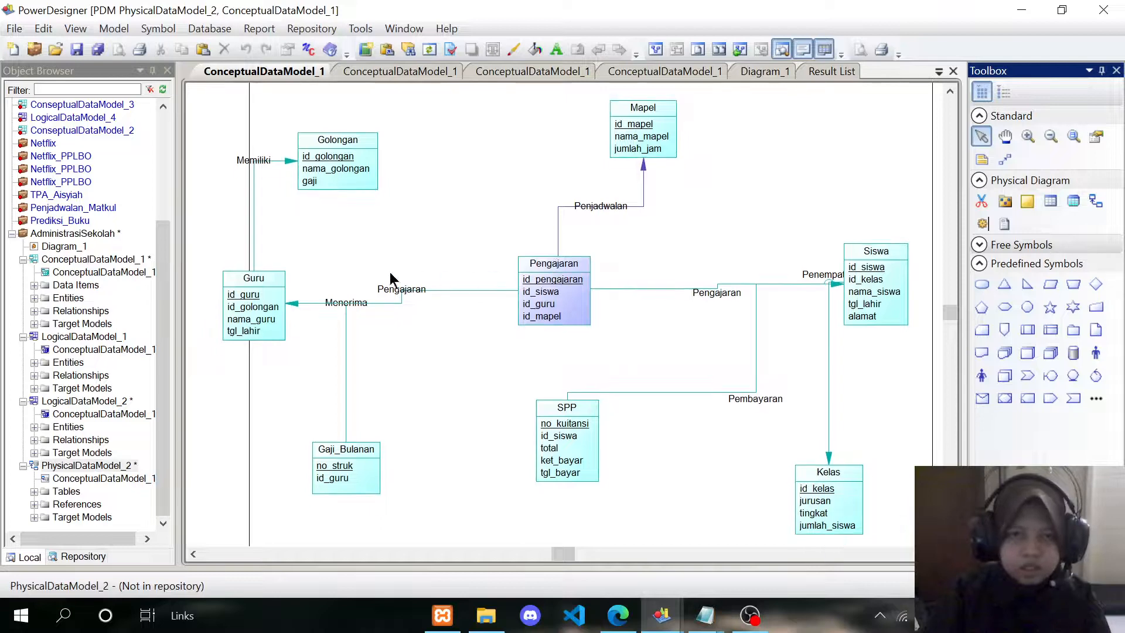
double_click(267, 279)
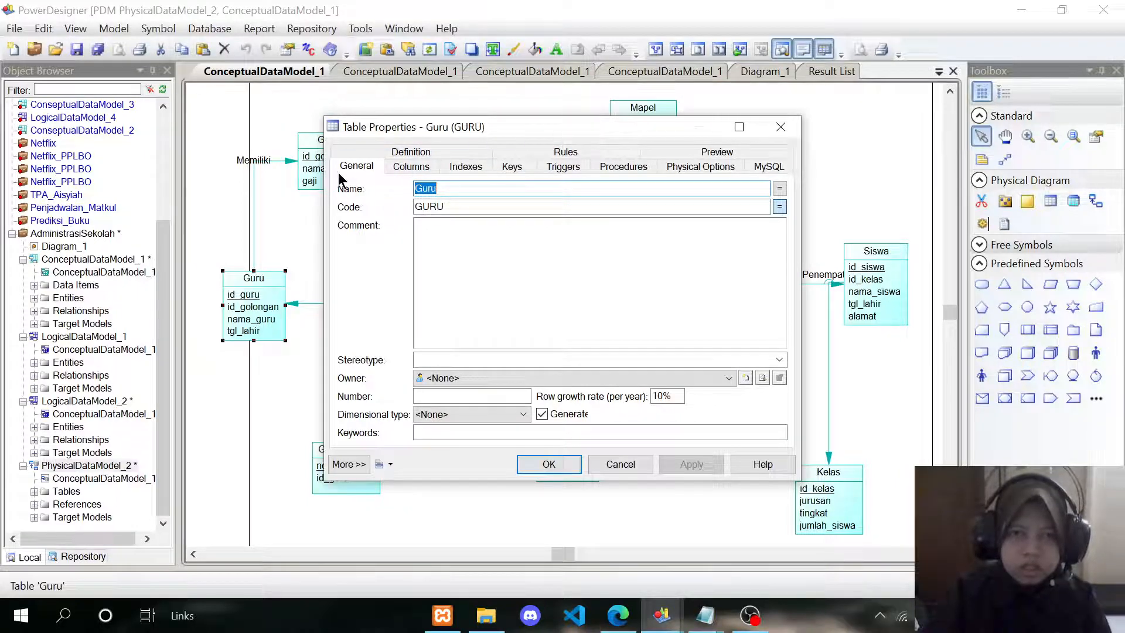
click(397, 170)
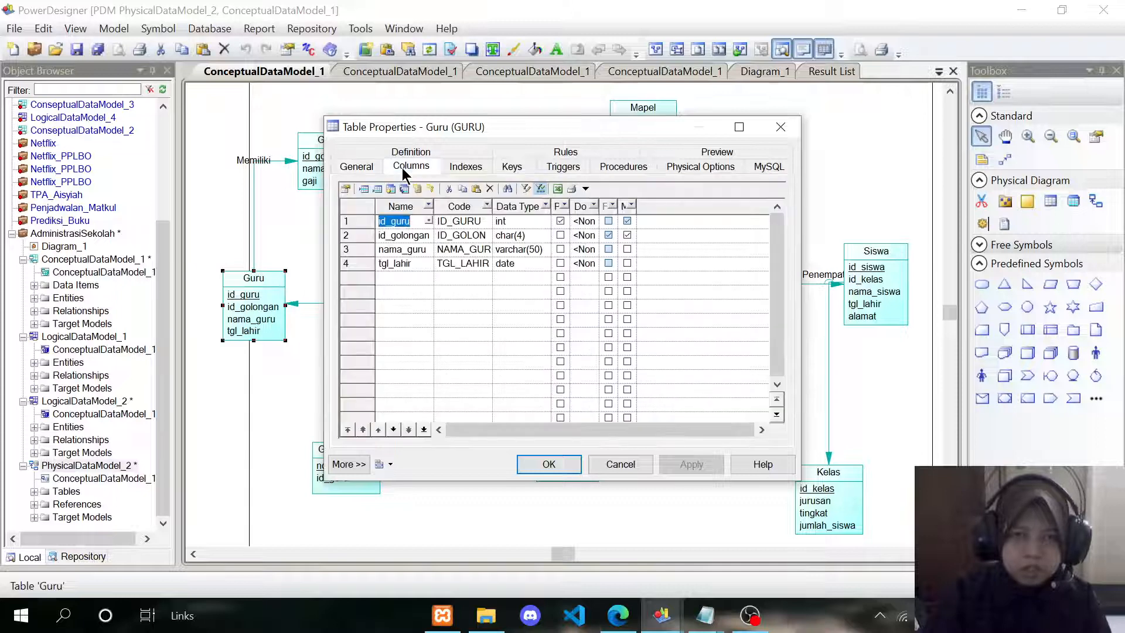
right_click(399, 218)
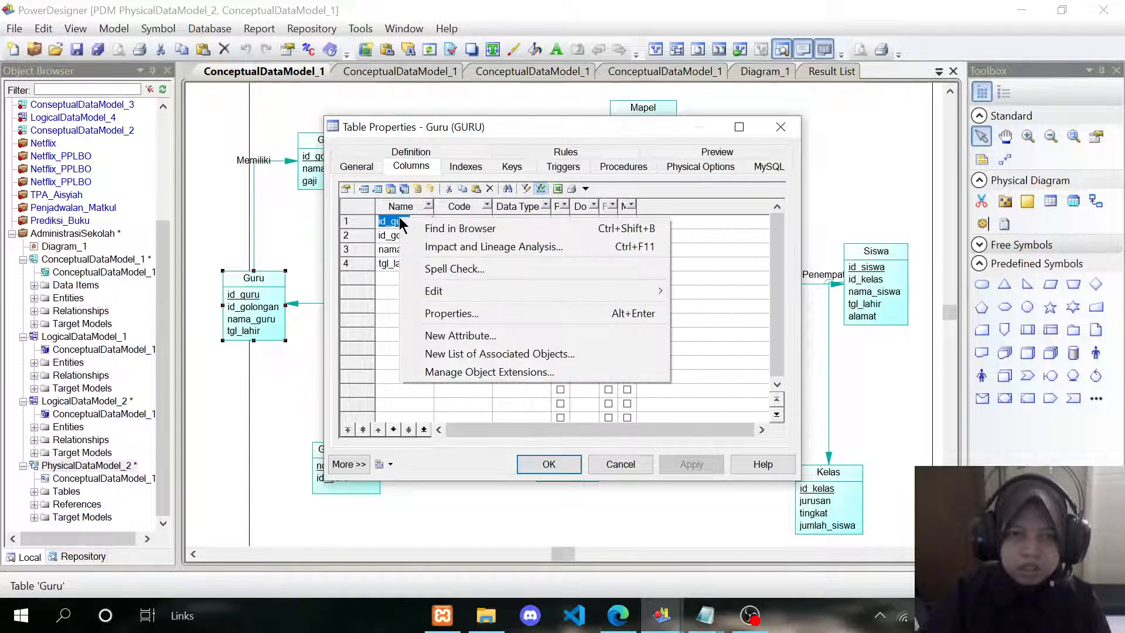
click(452, 313)
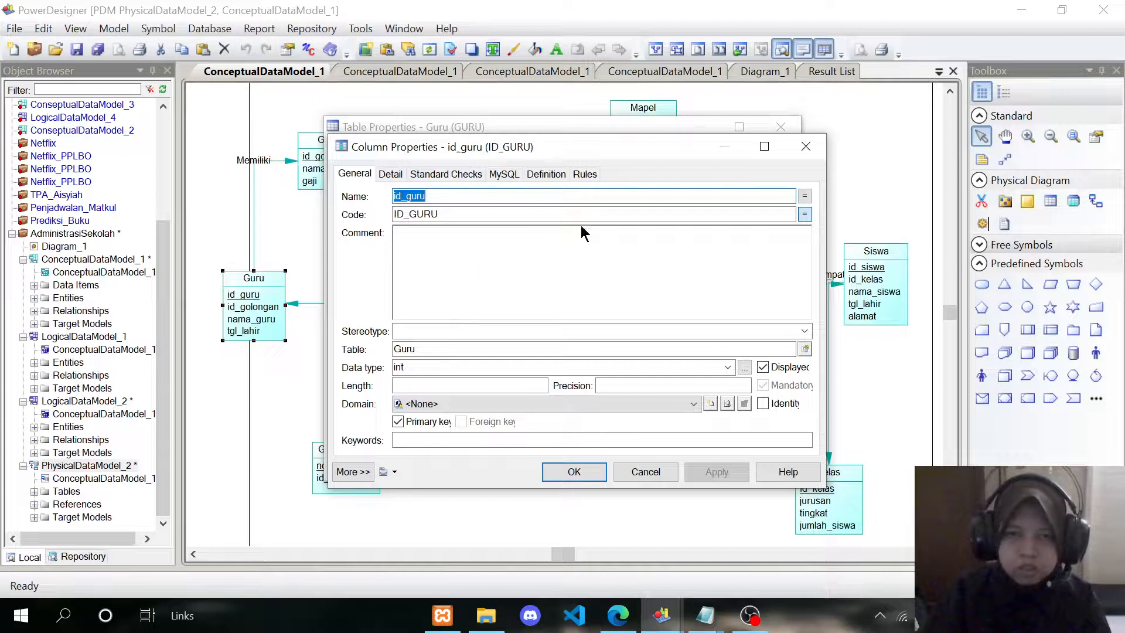
click(759, 403)
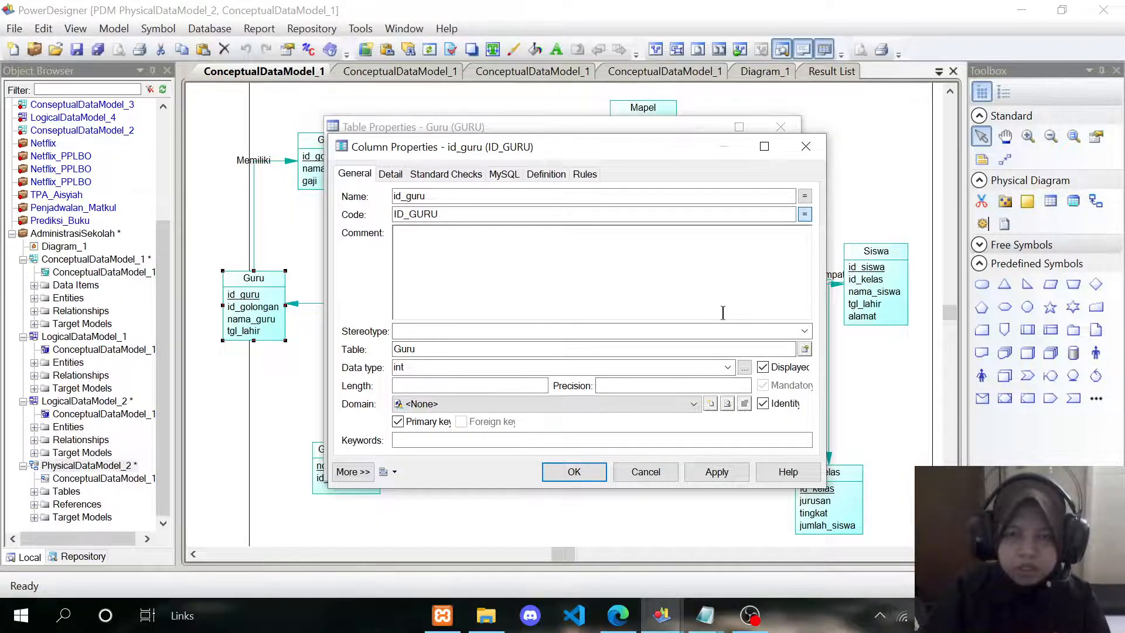
click(573, 472)
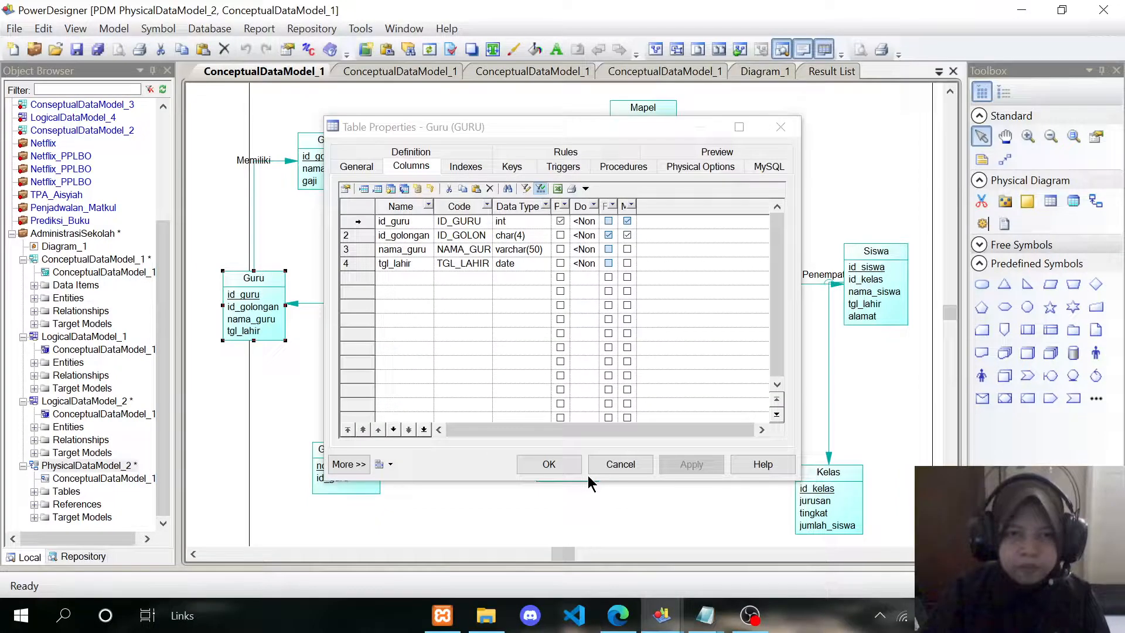
click(551, 466)
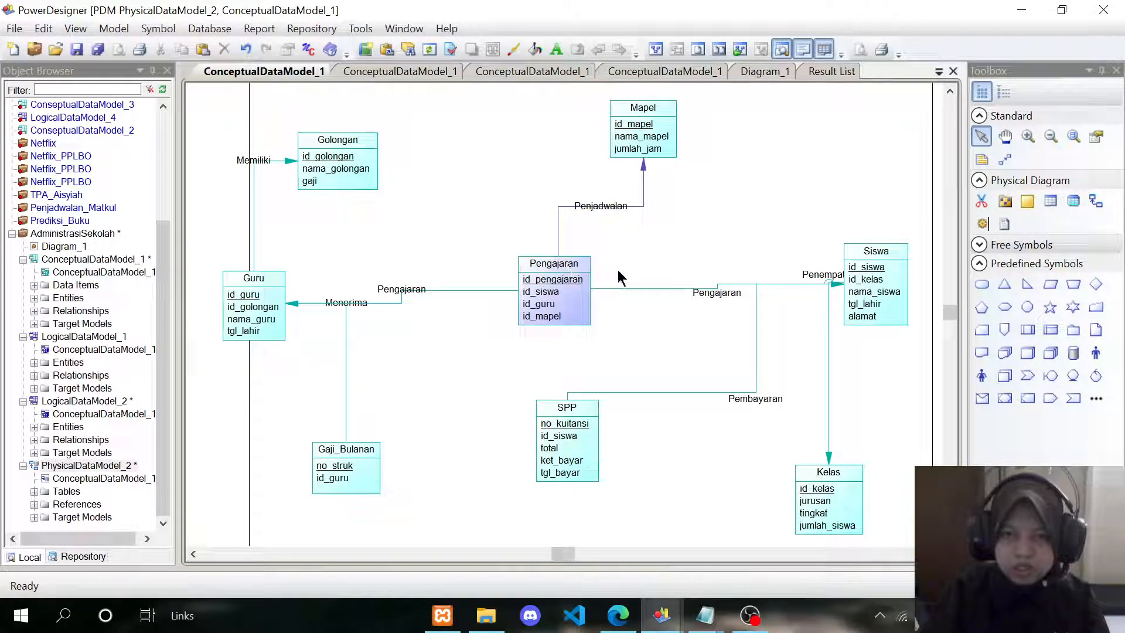
Step: Enable the Identity option for the id_pengajaran column of the Pengajaran table
double_click(560, 269)
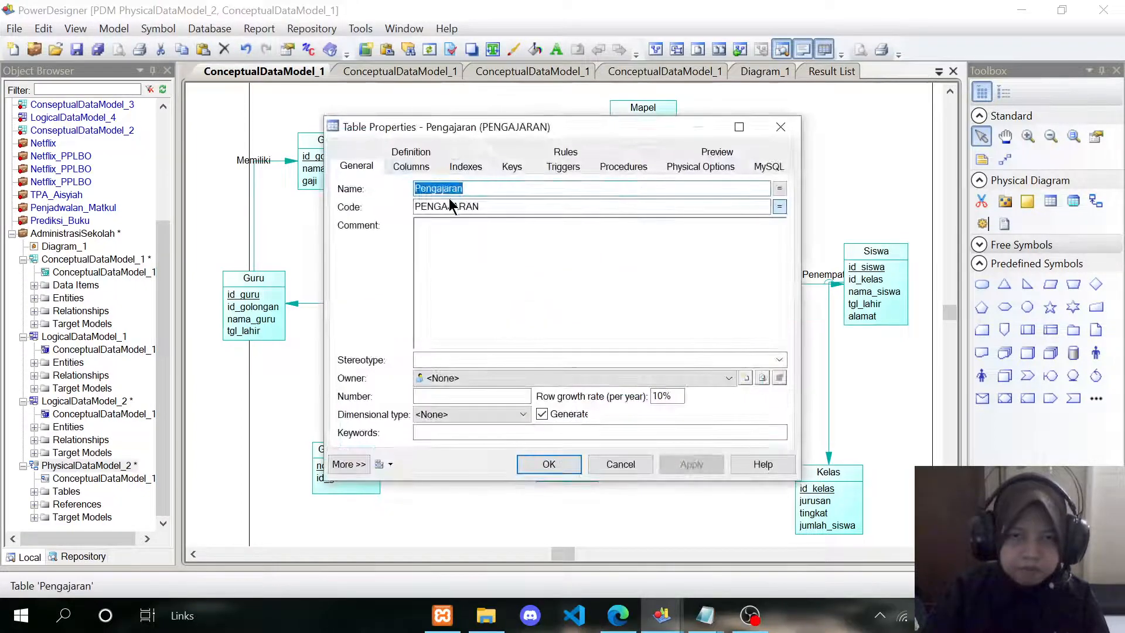
click(423, 167)
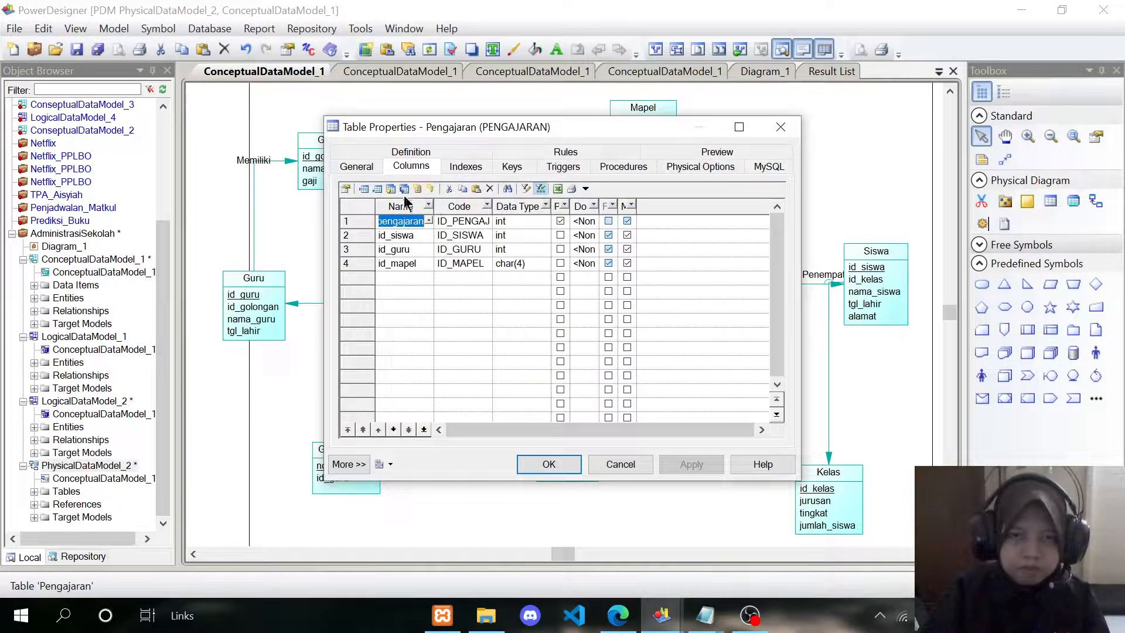
right_click(403, 218)
click(455, 314)
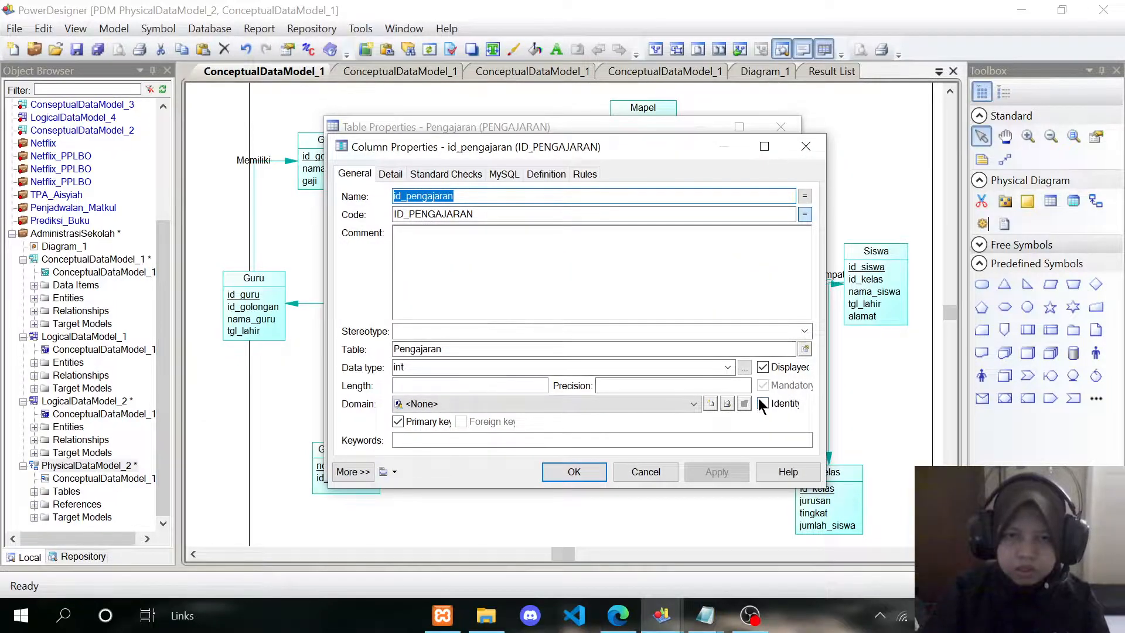
click(762, 404)
click(596, 472)
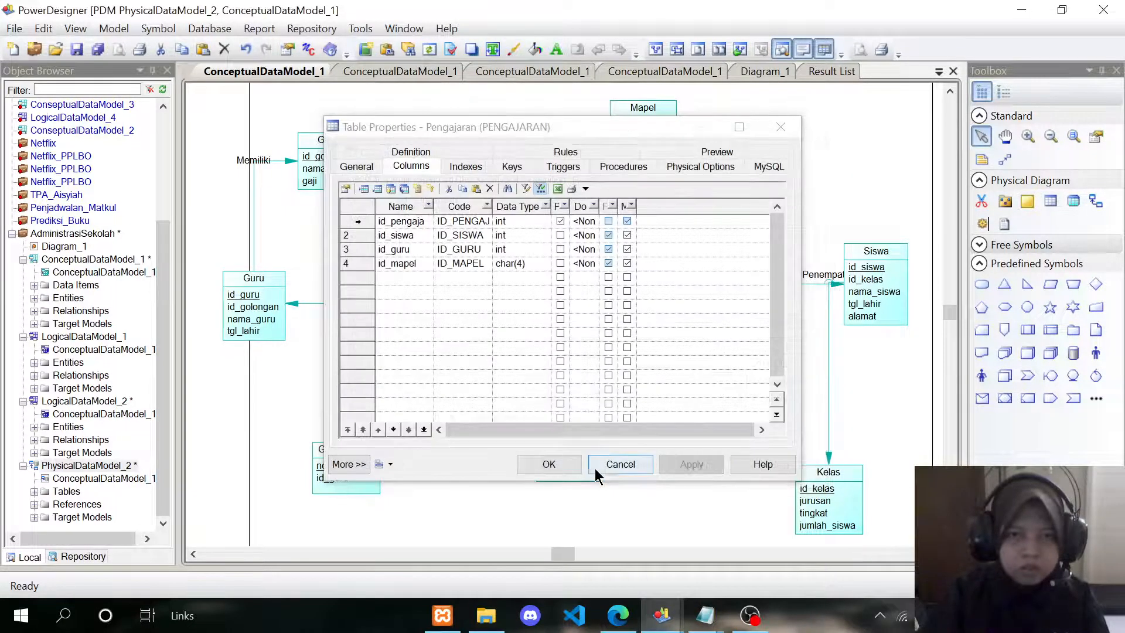
click(571, 466)
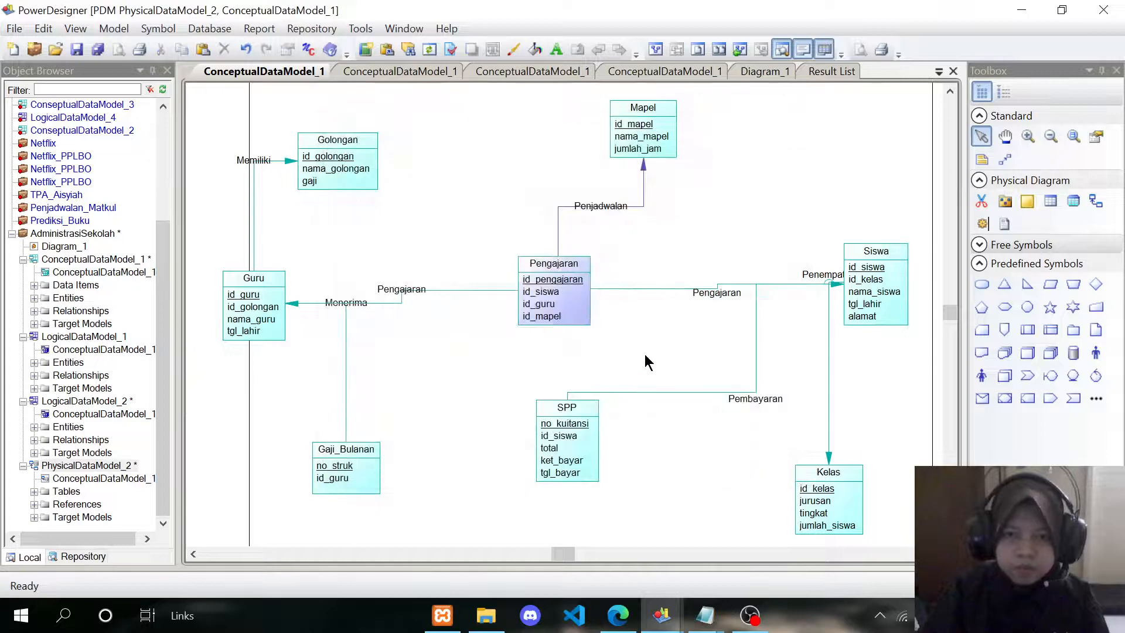
Step: Enable the Identity option for the id_siswa column of the Siswa table and deselect the table
double_click(866, 257)
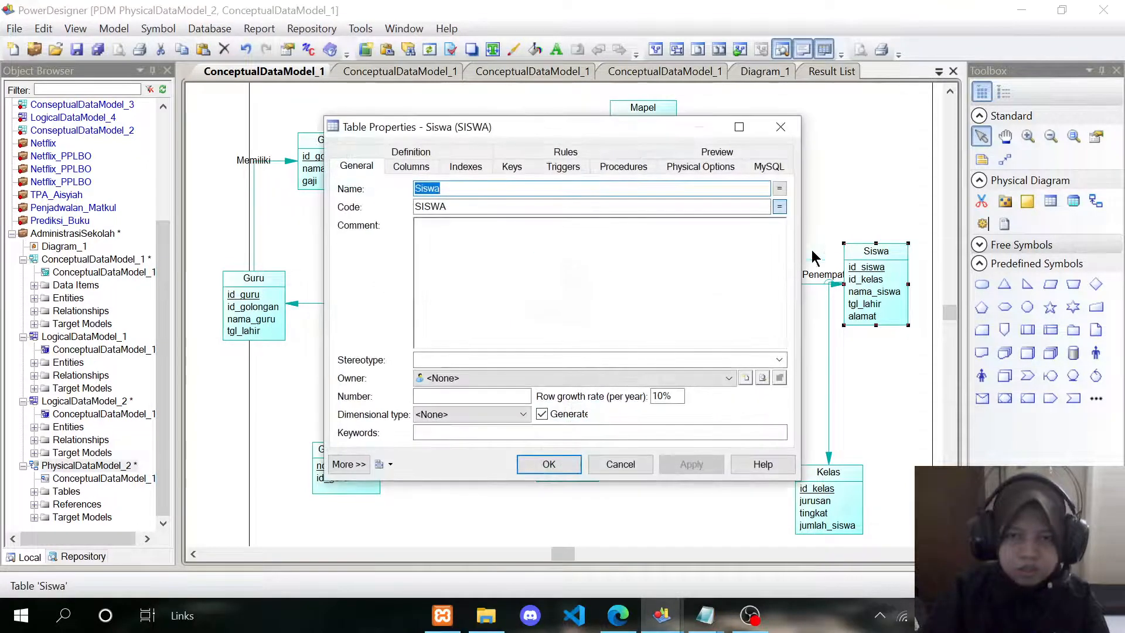
click(404, 167)
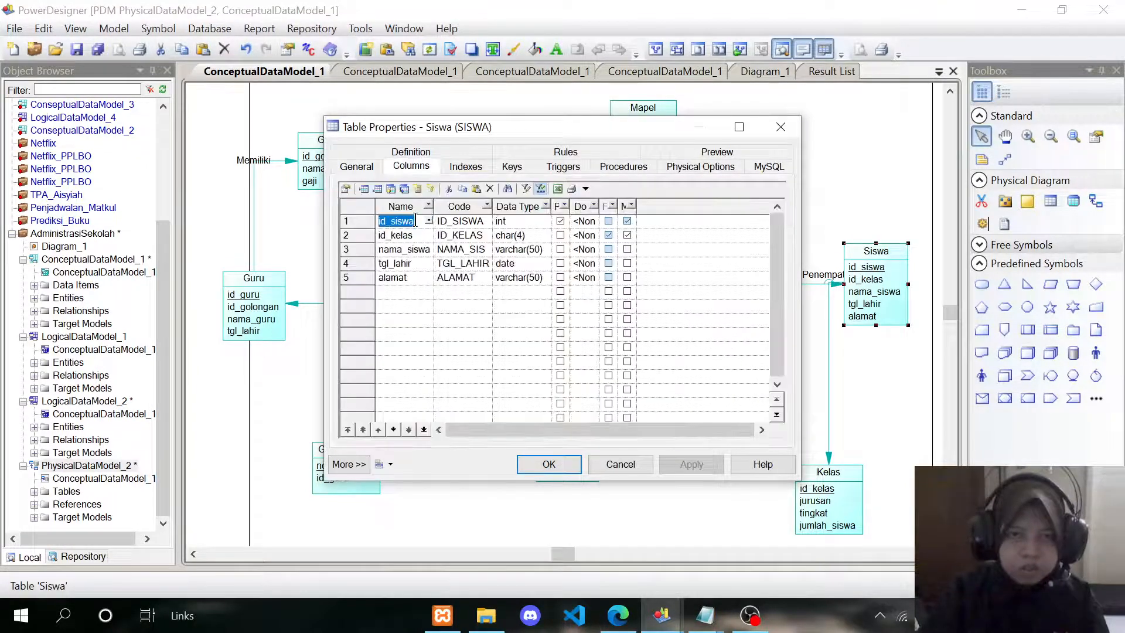
right_click(415, 220)
click(586, 314)
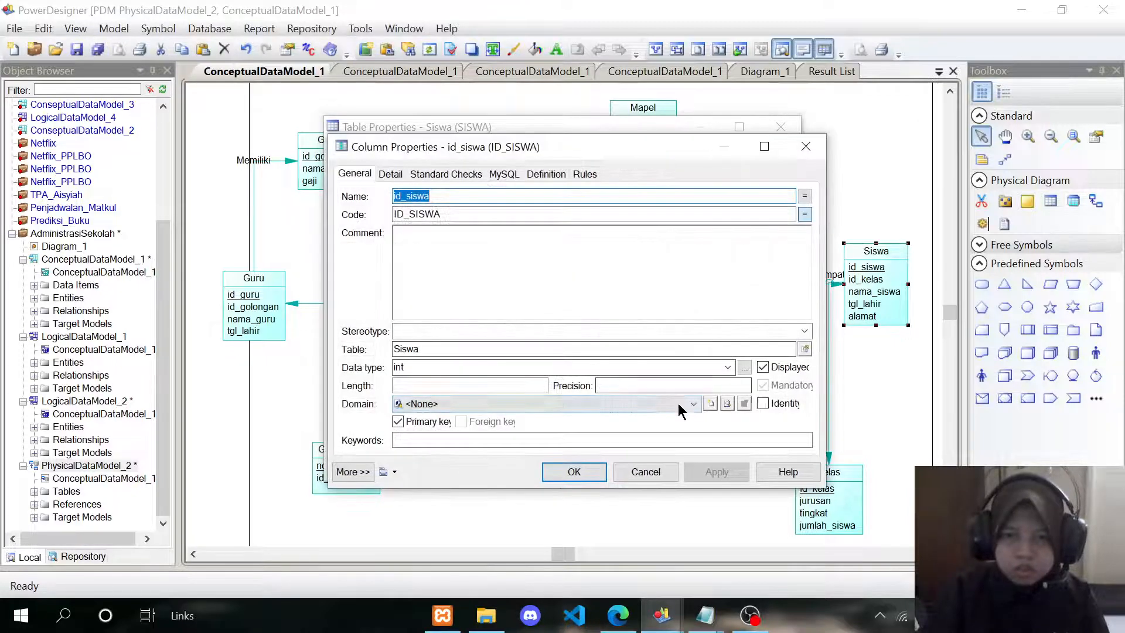
click(762, 403)
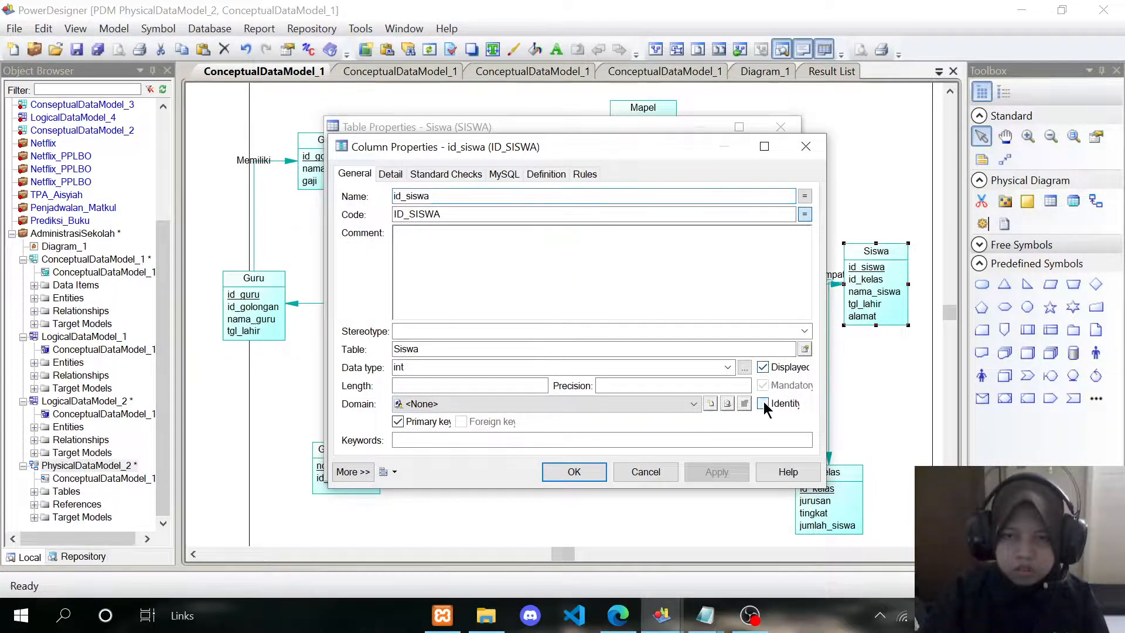
click(574, 472)
click(551, 465)
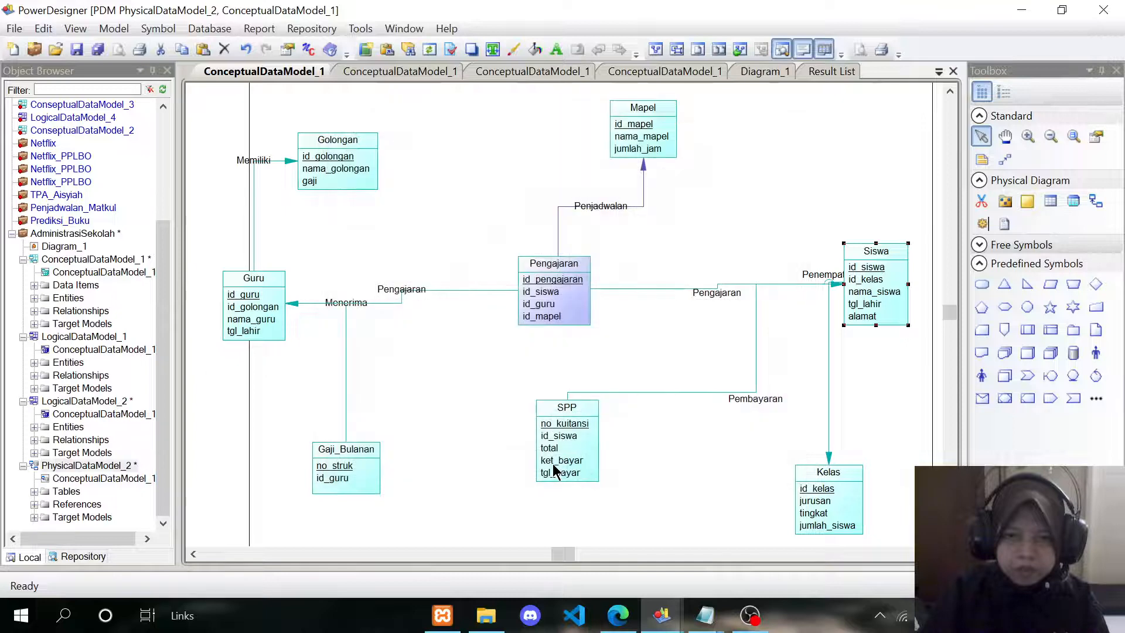
click(630, 486)
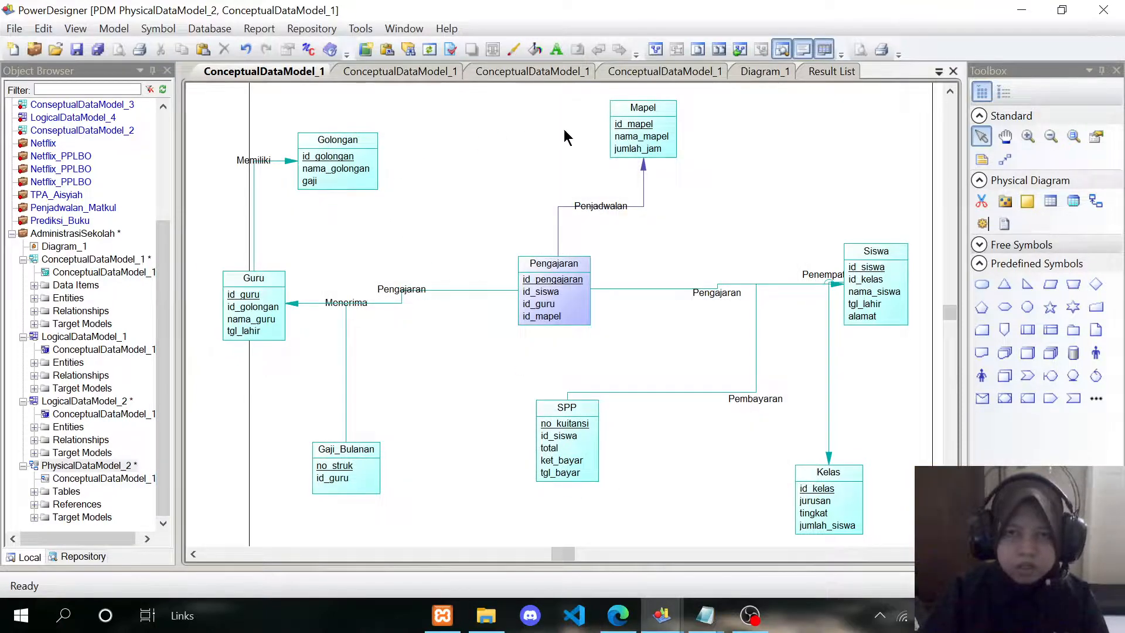
Step: Turn on Identity for the no_kuitansi column in the SPP table
double_click(544, 416)
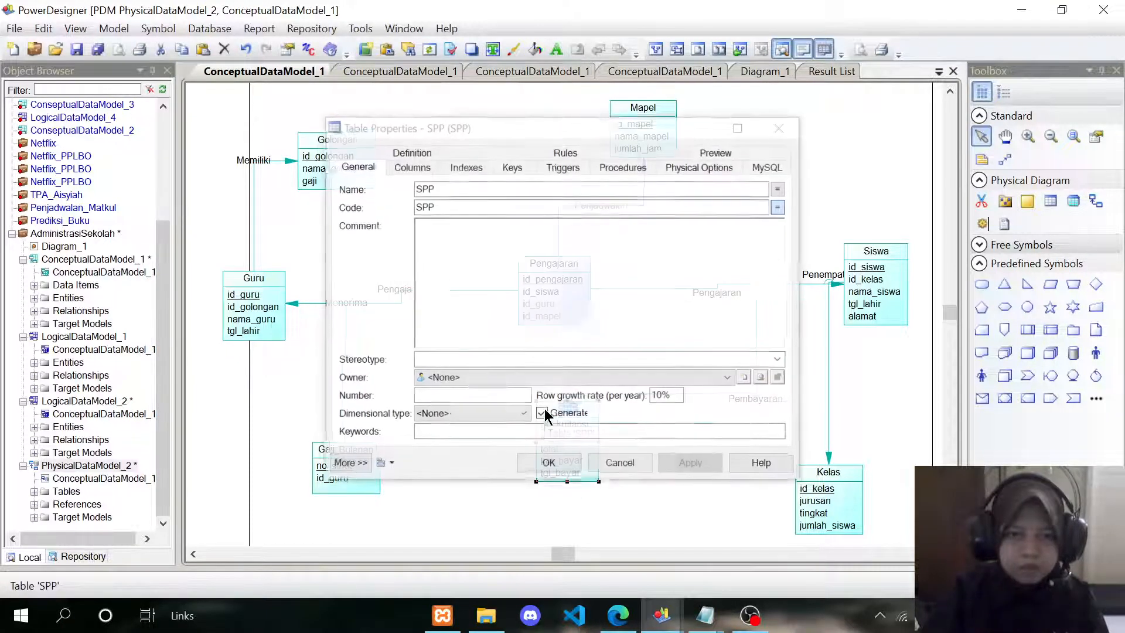
click(410, 167)
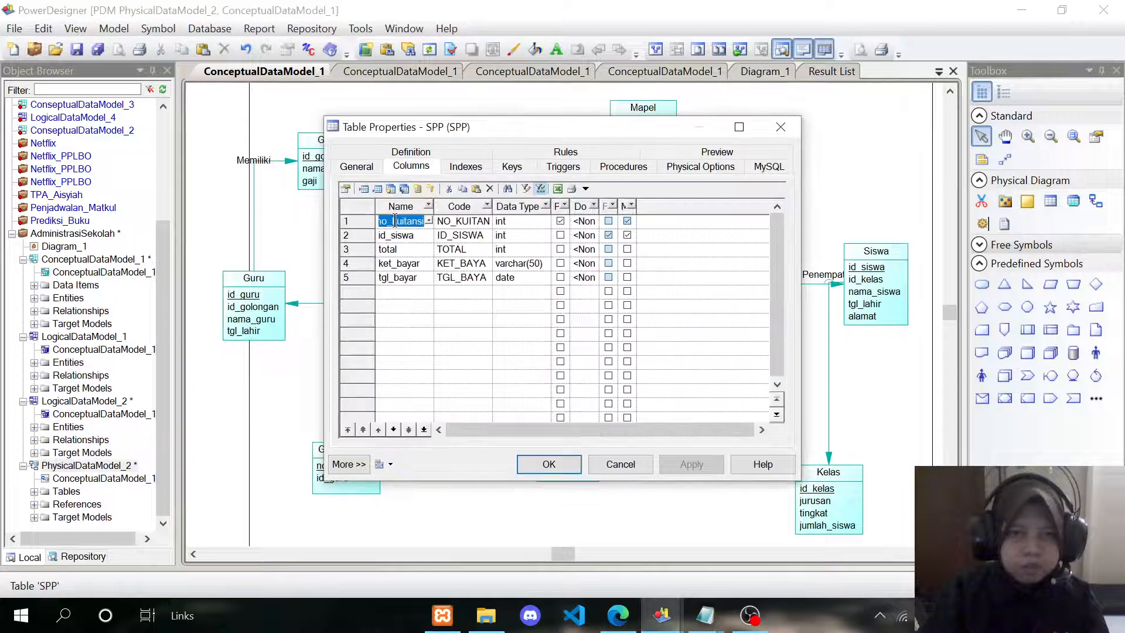
right_click(394, 220)
click(444, 319)
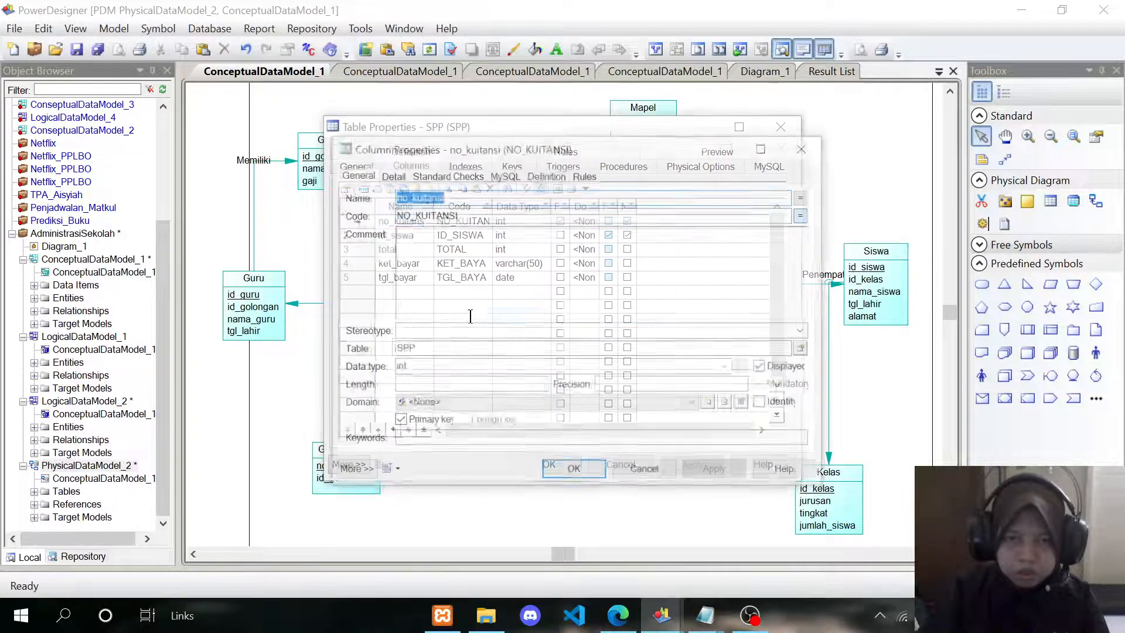
click(762, 403)
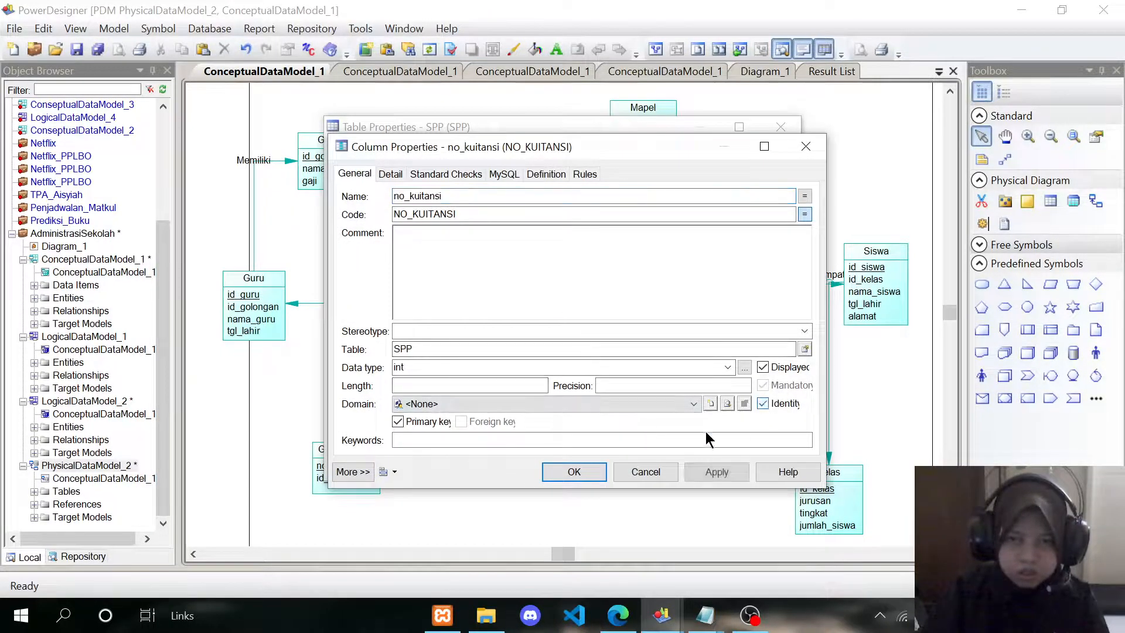
click(586, 472)
click(557, 464)
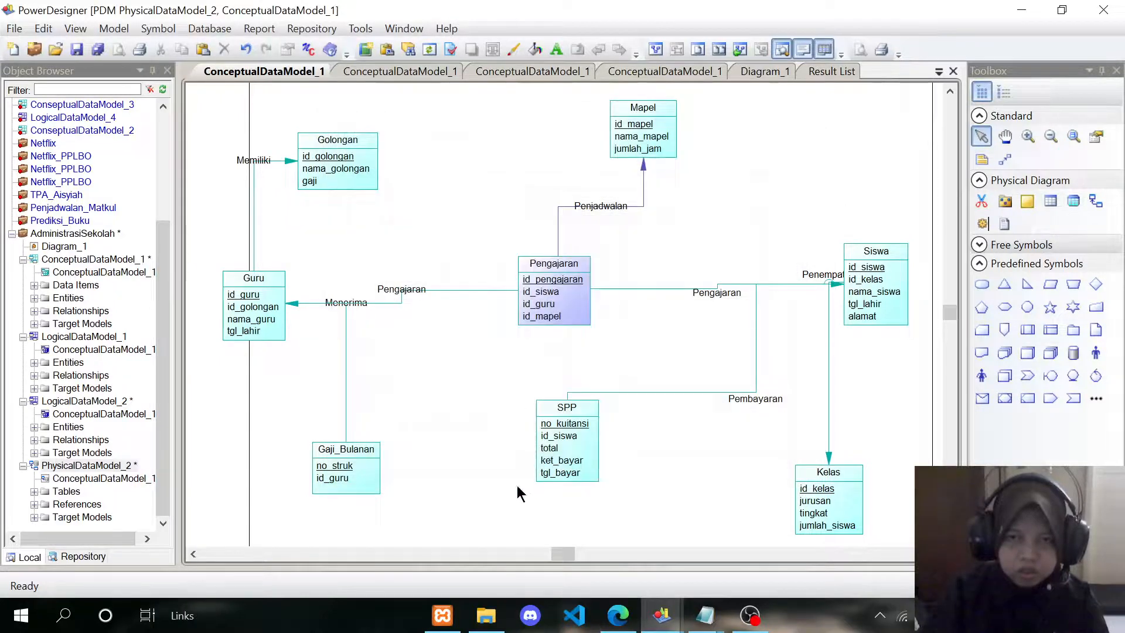
Step: Turn on Identity for the no_struk column in the Gaji_Bulanan table
double_click(364, 453)
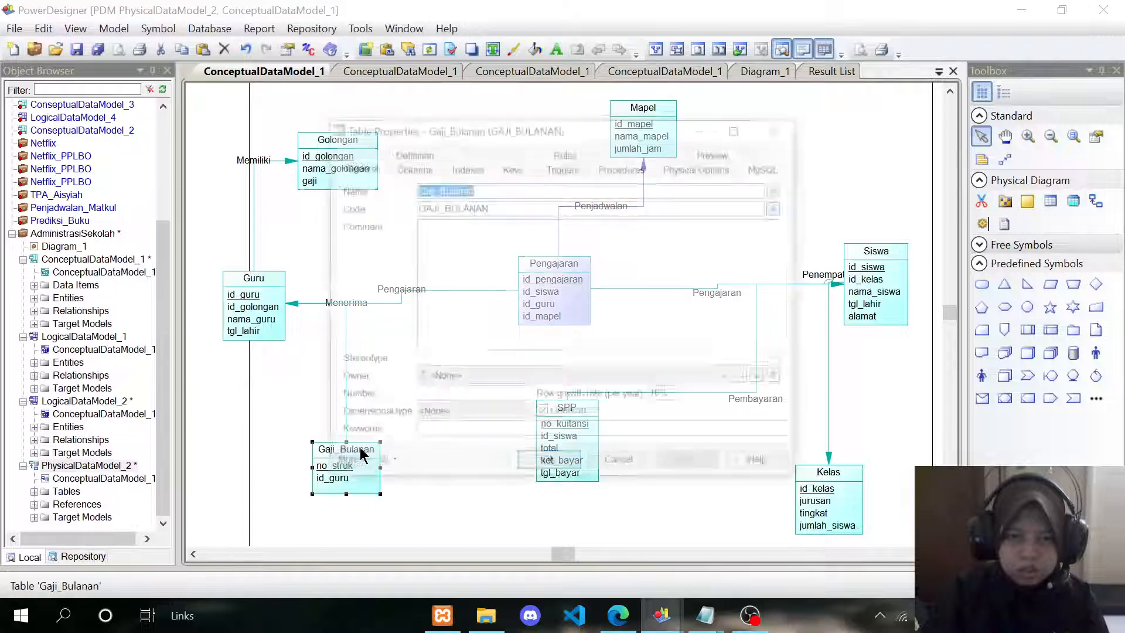
click(418, 171)
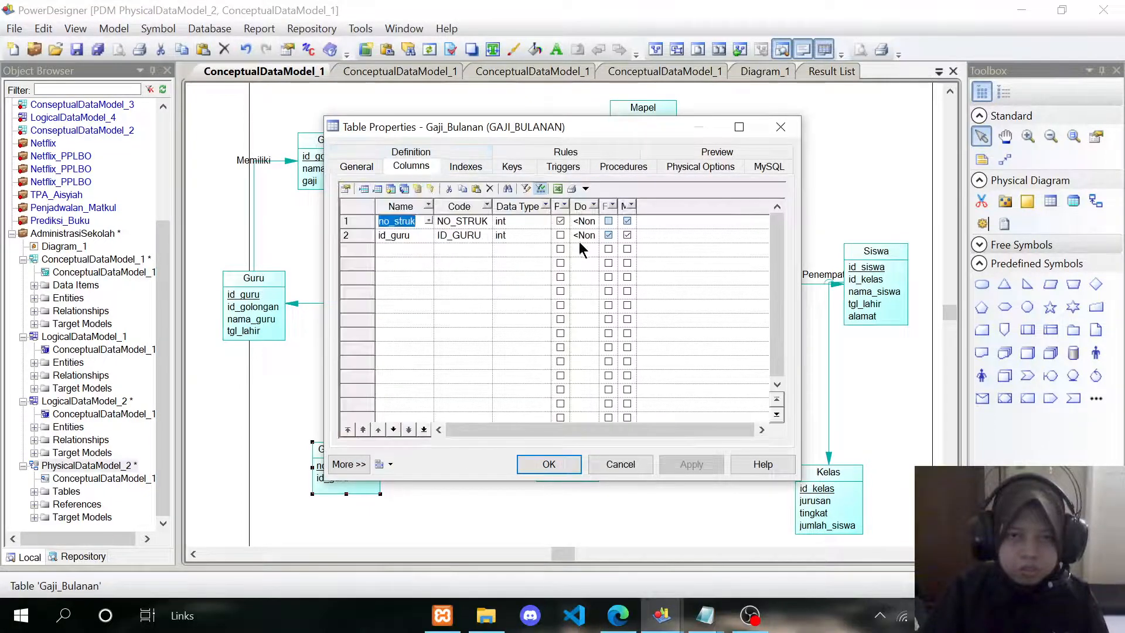
right_click(397, 217)
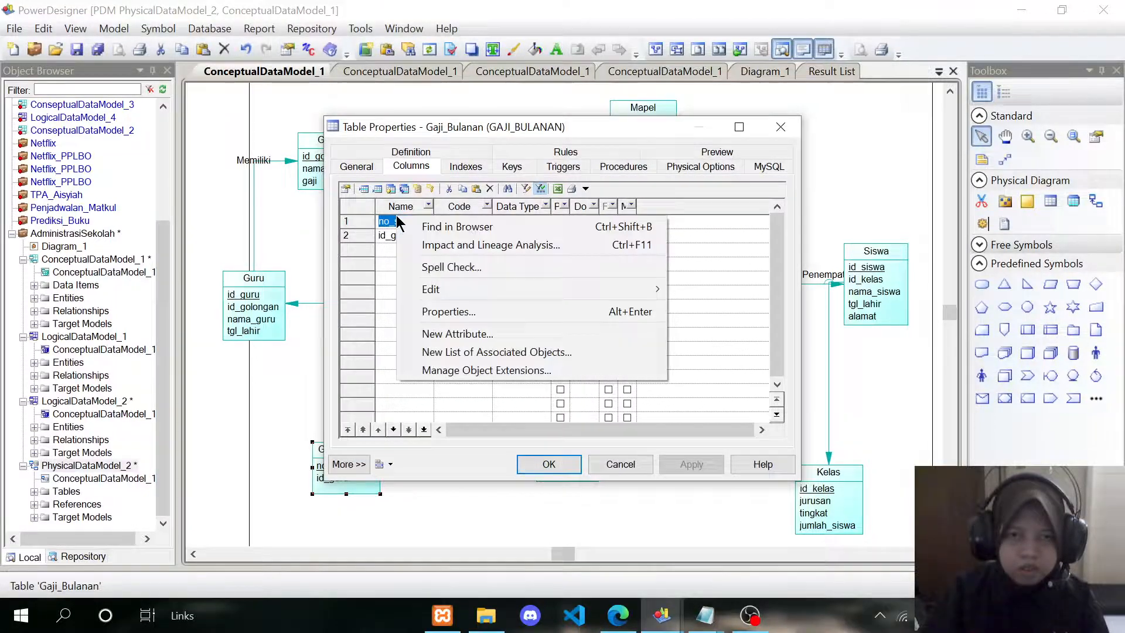
click(434, 312)
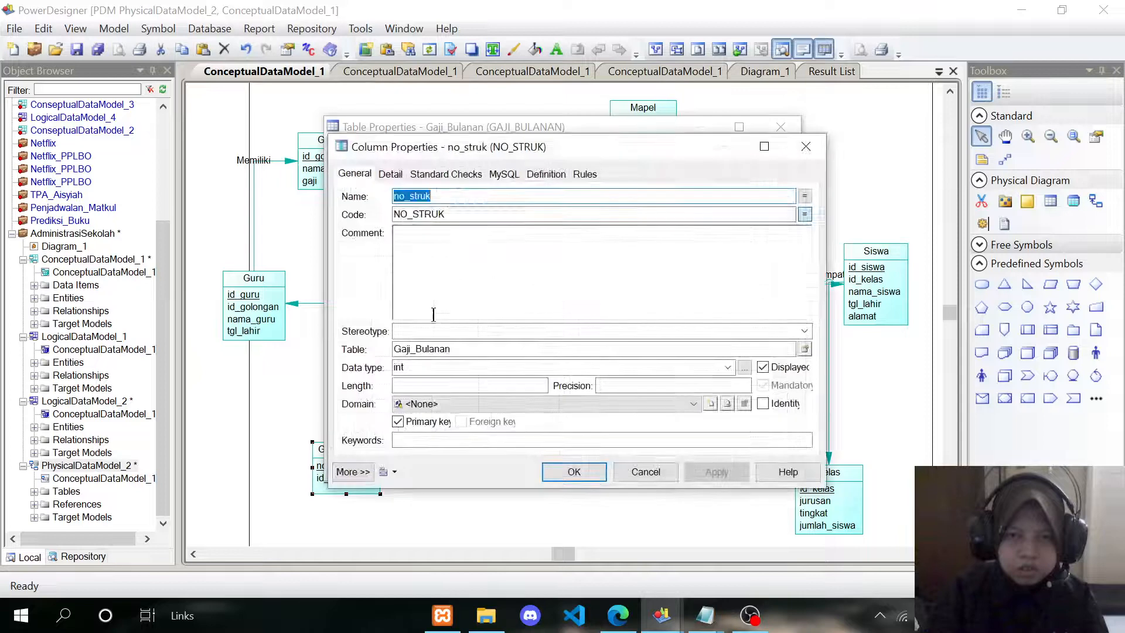
click(762, 403)
click(577, 468)
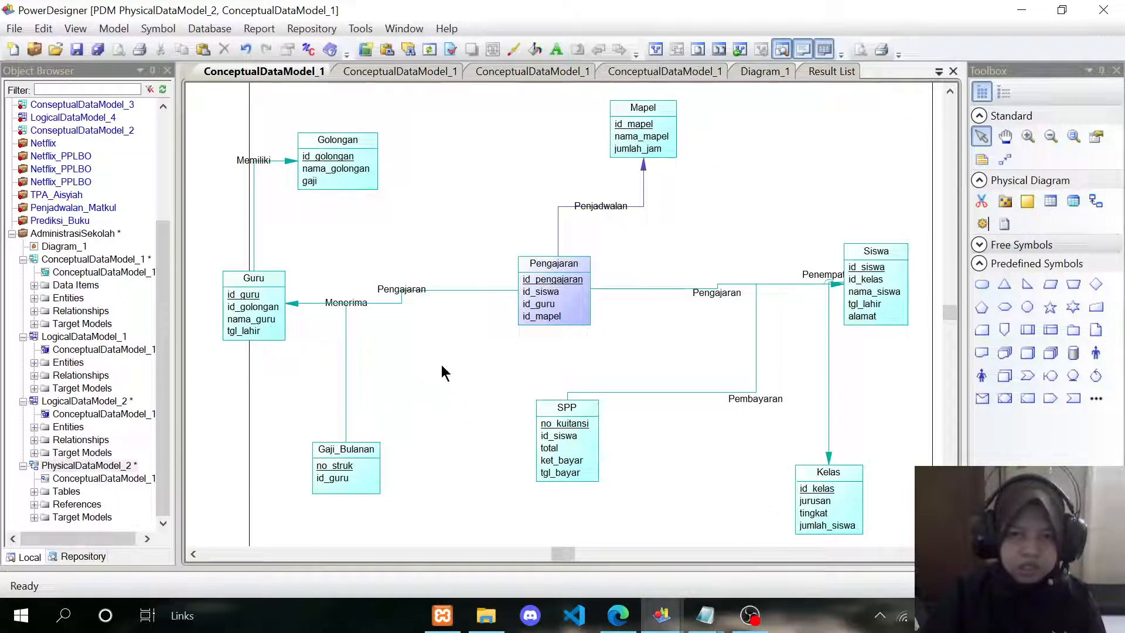
Step: Set the character case for codes to lowercase in the model's naming convention options
right_click(417, 362)
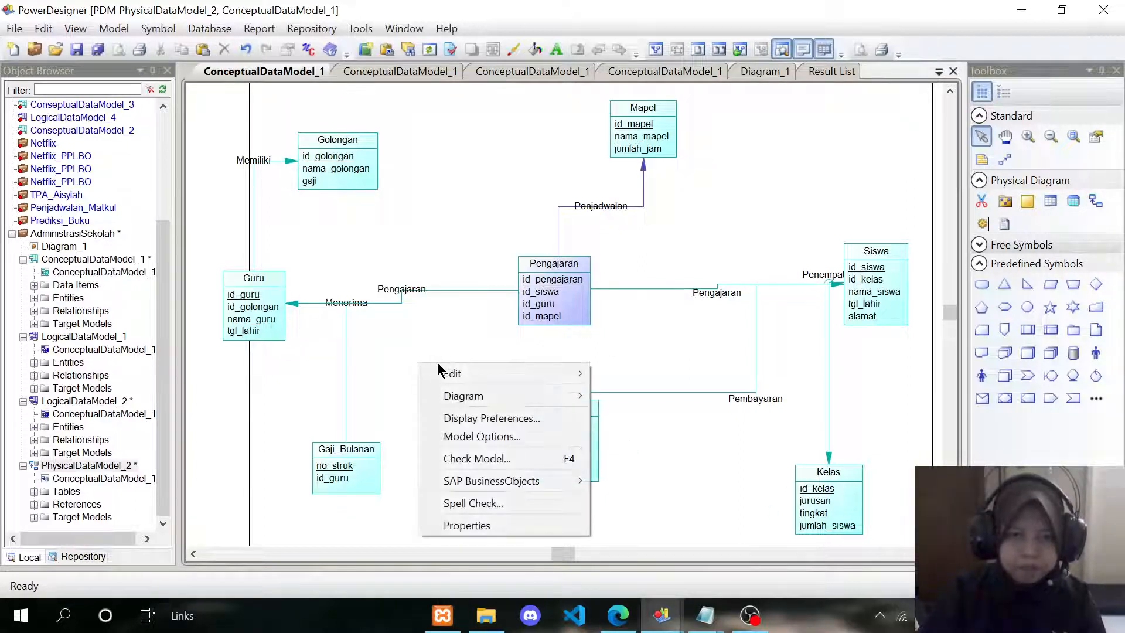
click(494, 437)
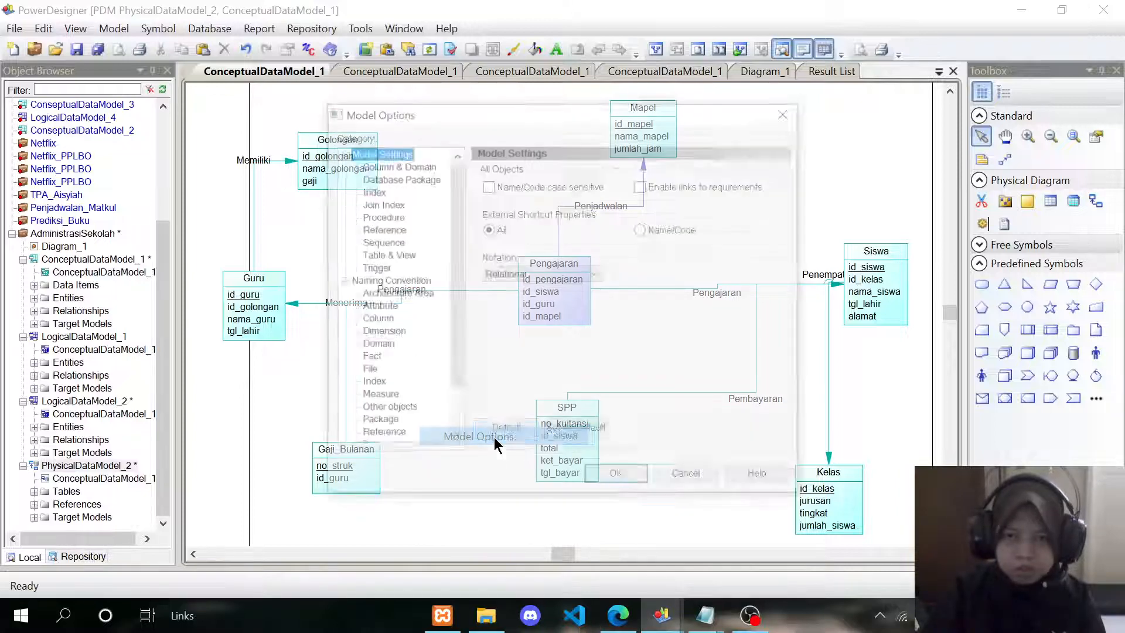
click(369, 282)
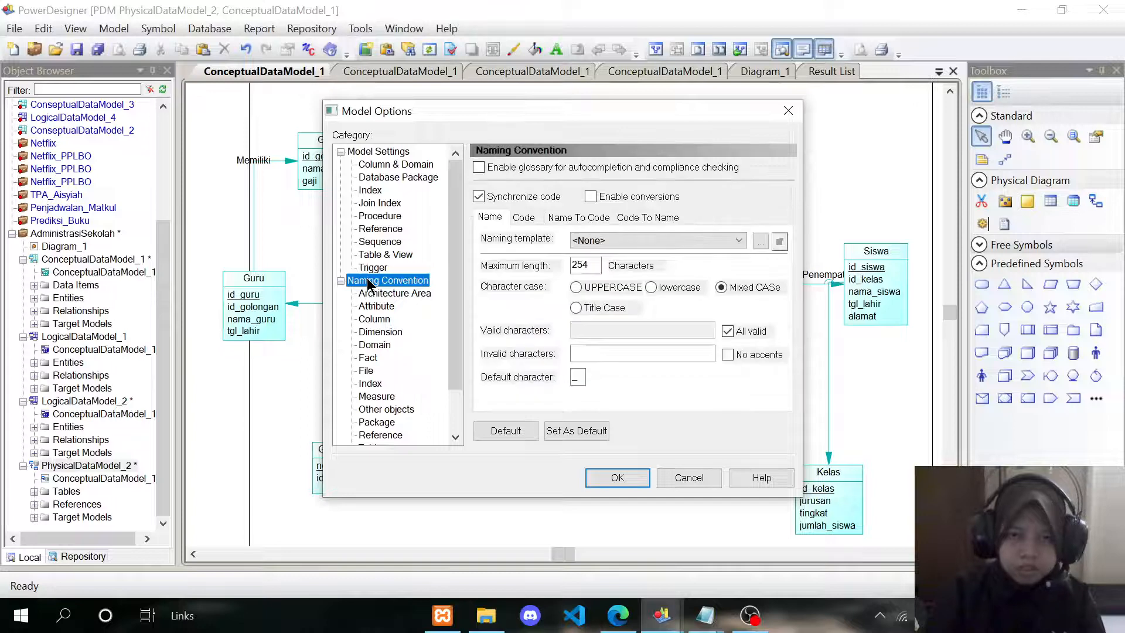
click(524, 217)
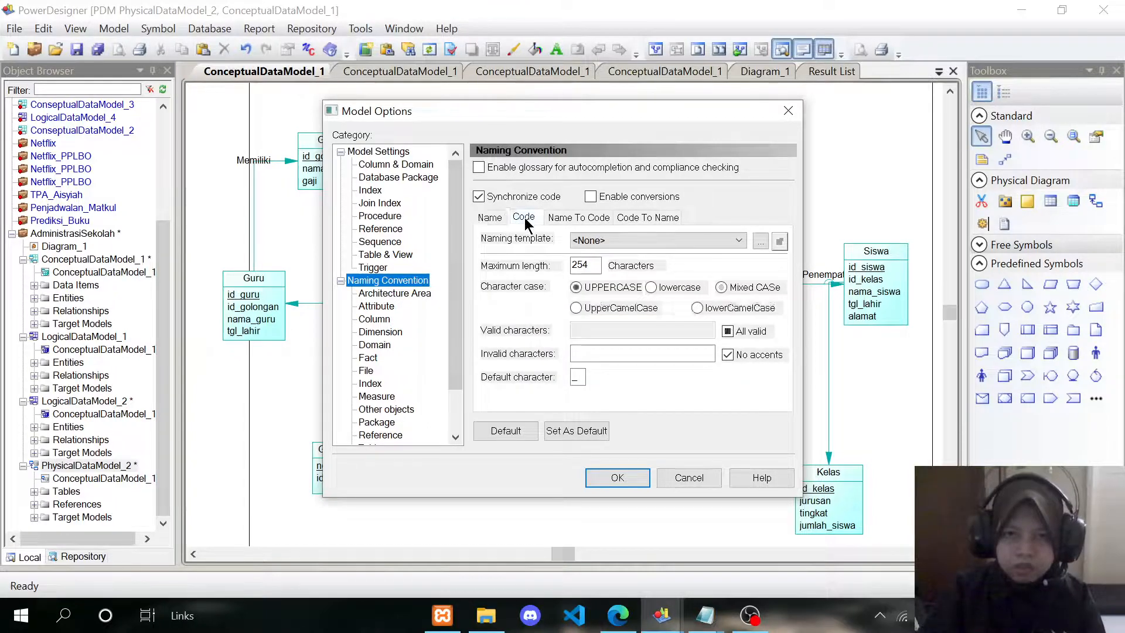
click(651, 287)
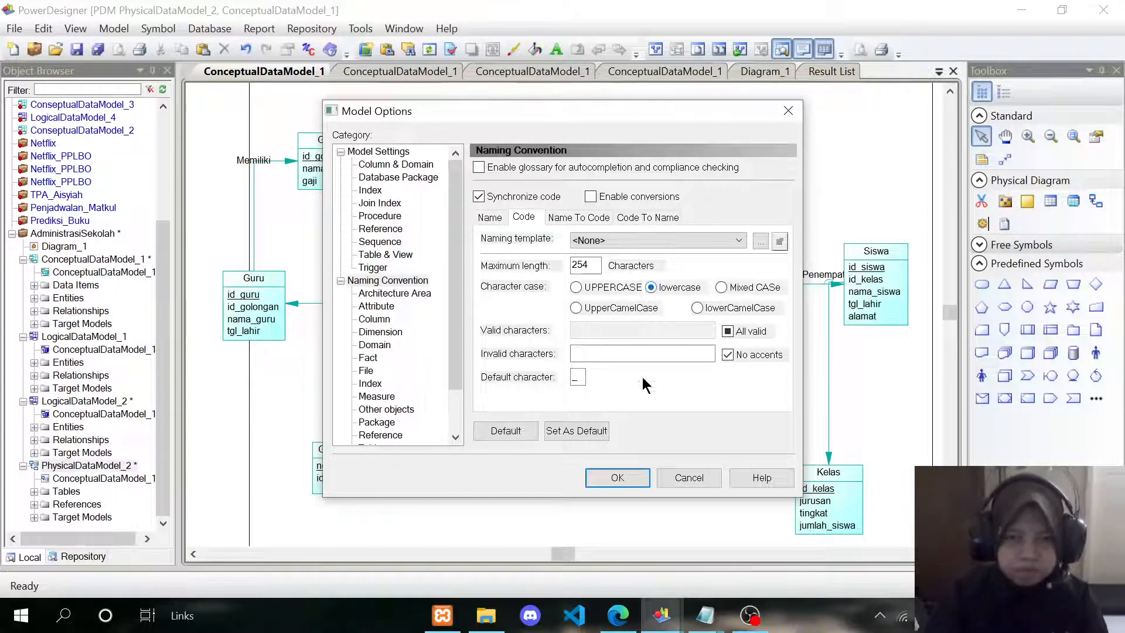
click(619, 478)
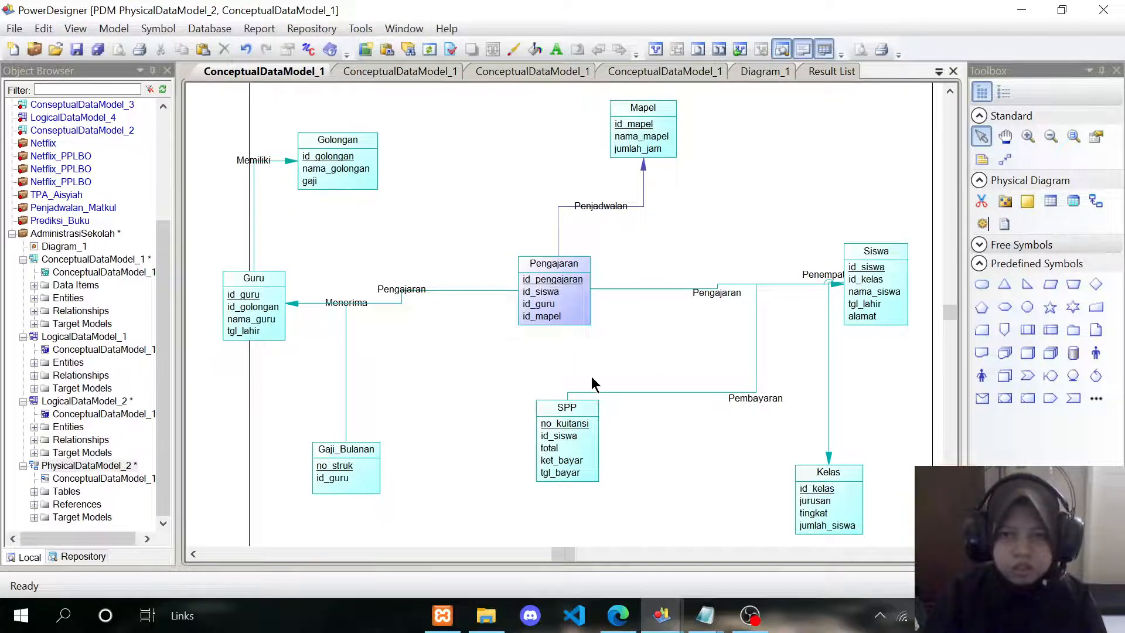
Step: Generate the database creation script from the physical data model with the file name administrasi_sekolah.sql
click(212, 29)
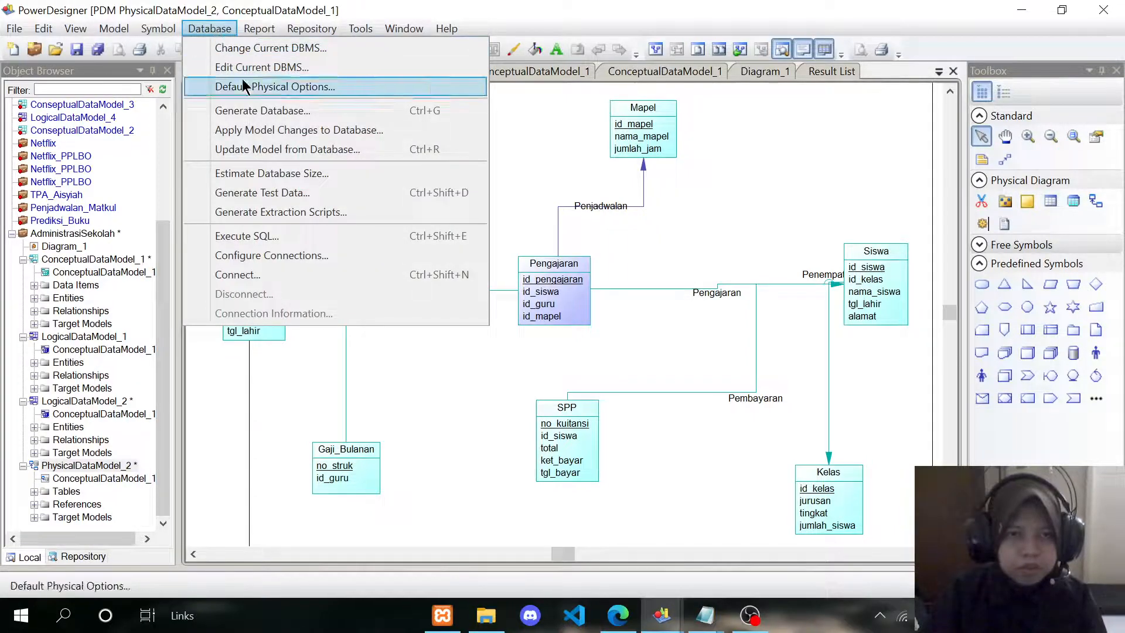
click(252, 111)
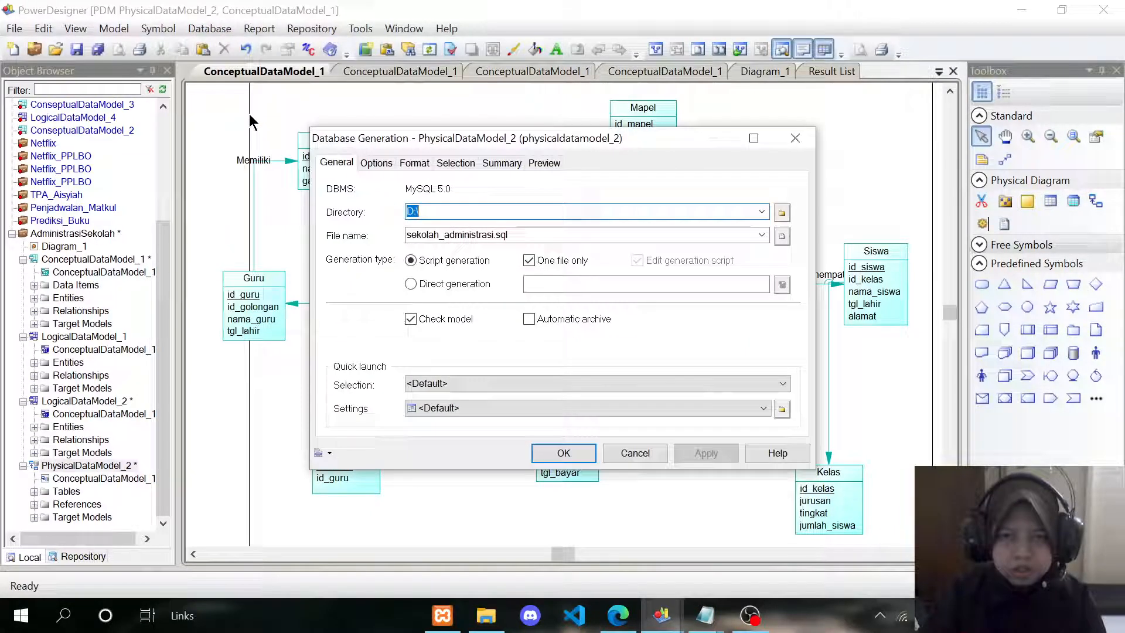
double_click(462, 238)
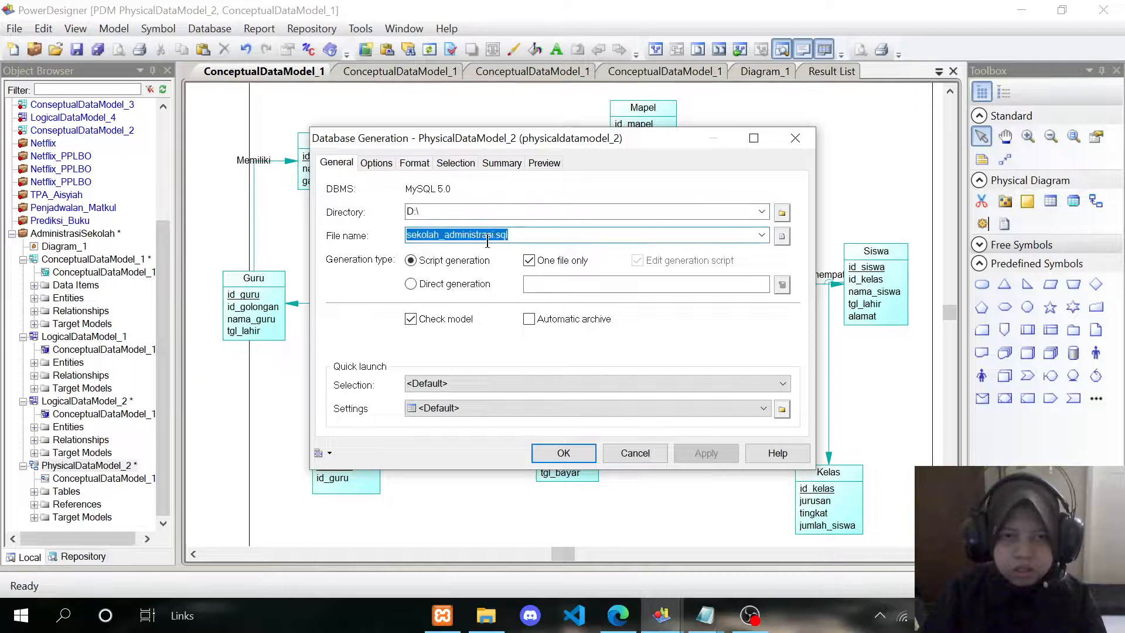
click(487, 237)
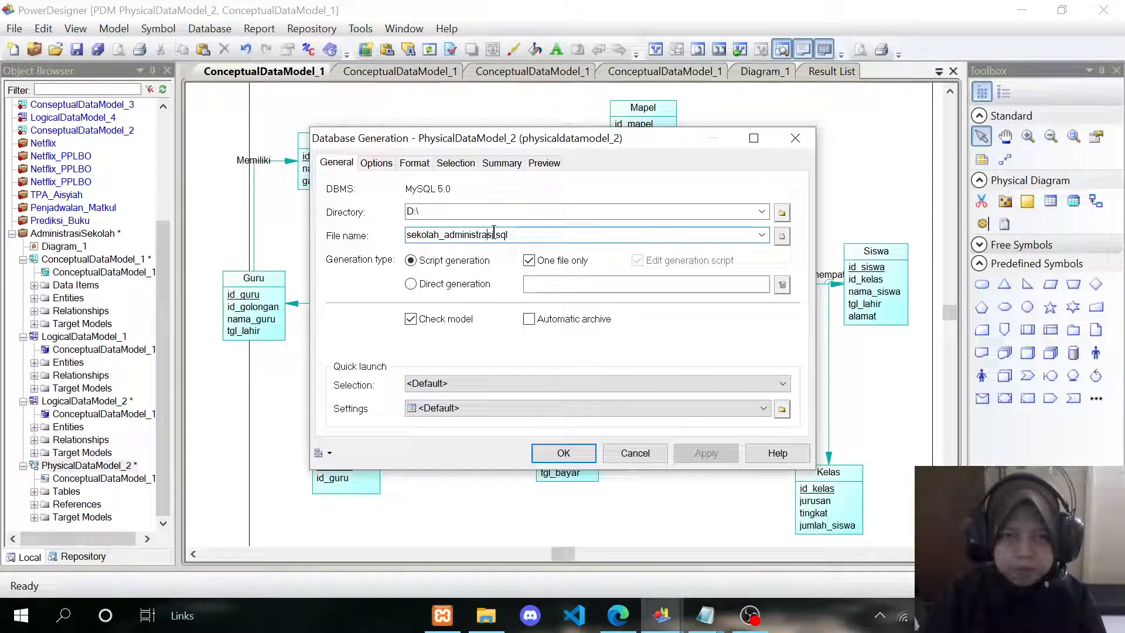
drag(495, 236, 387, 225)
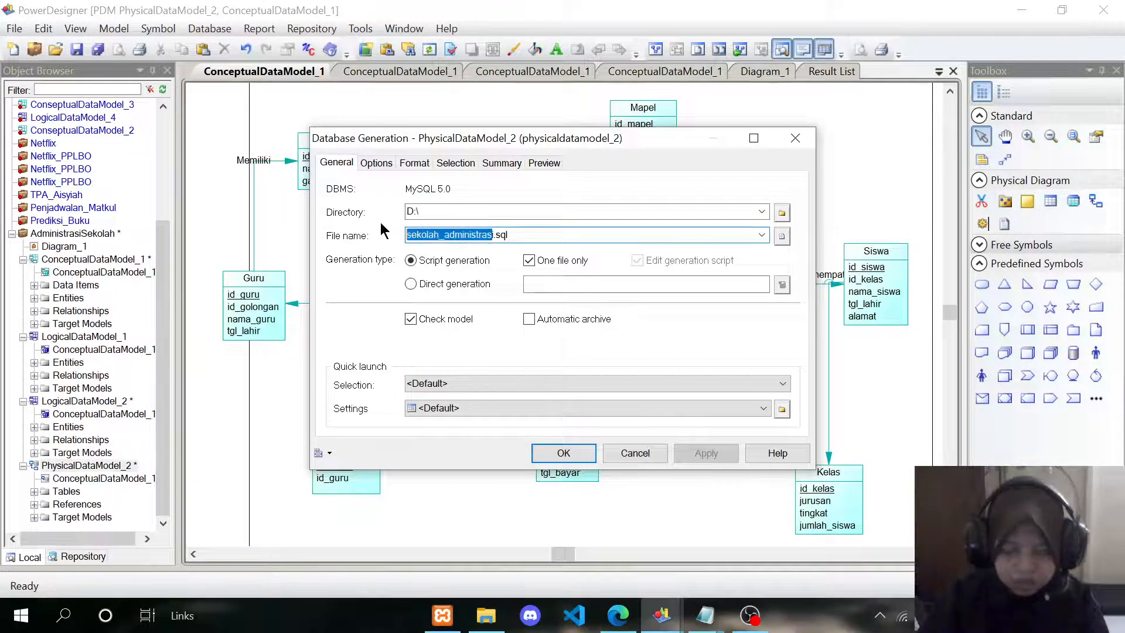
key(BackSpace)
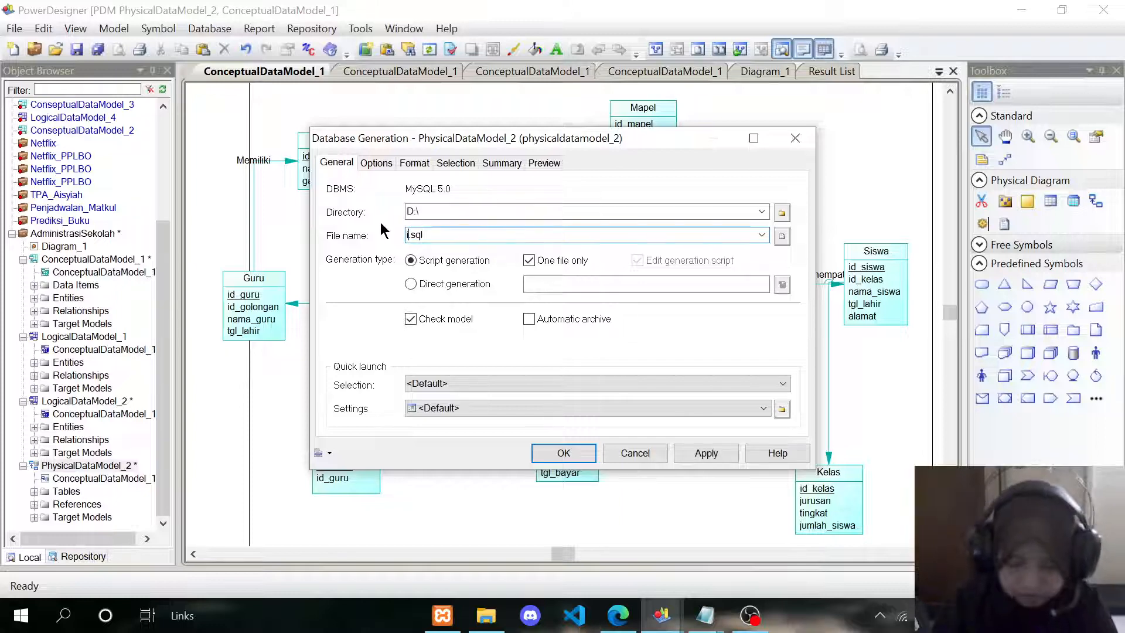
text(ad)
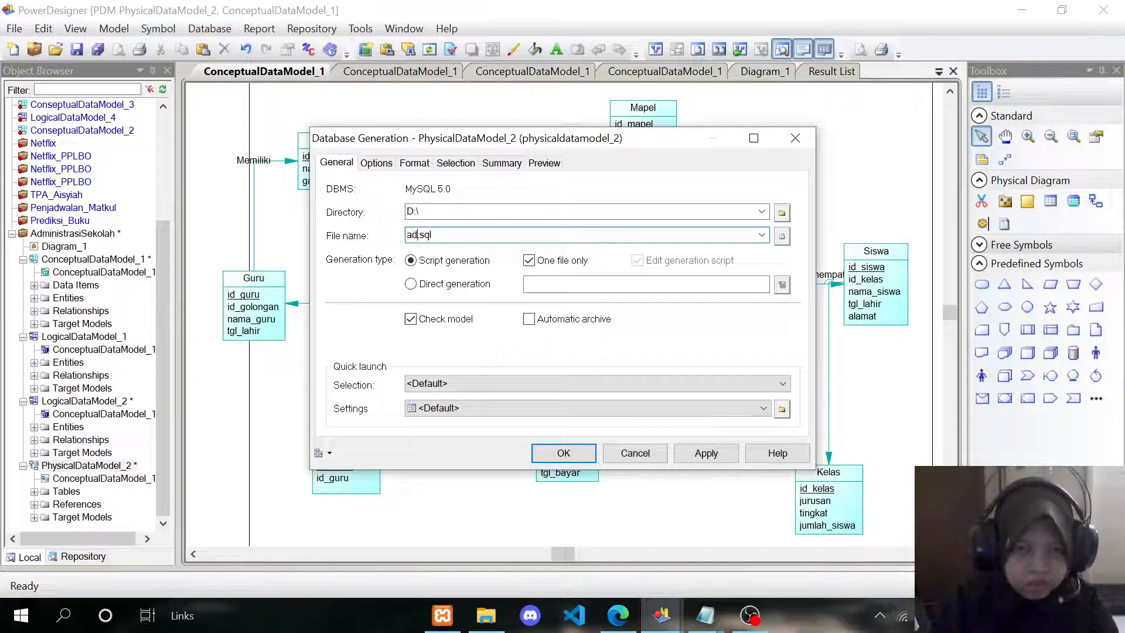
text(minis)
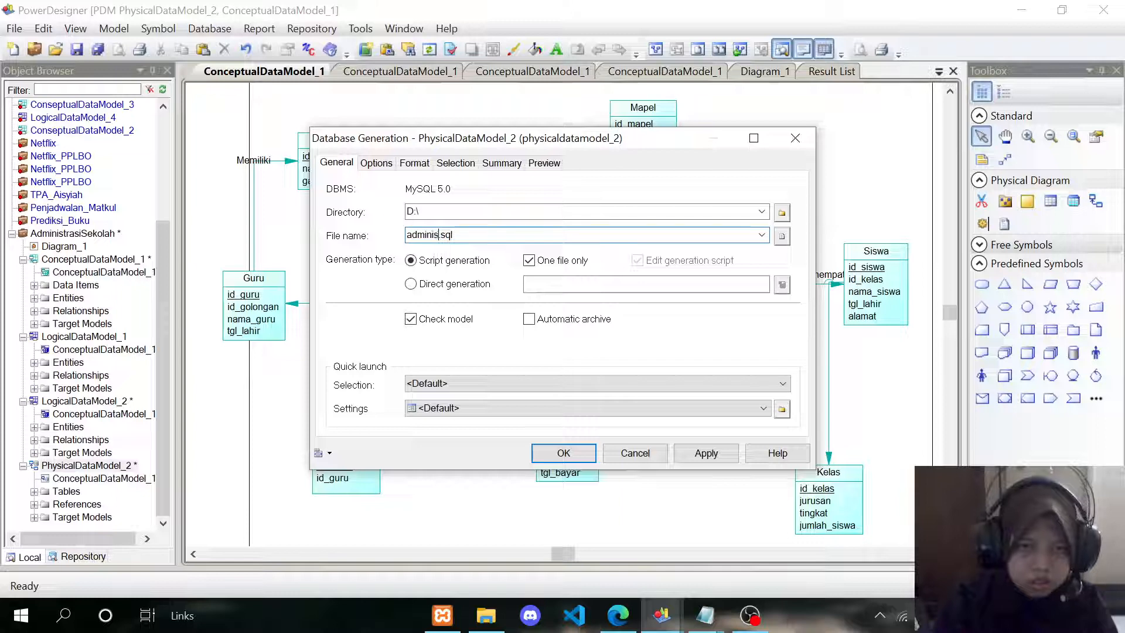
text(tar)
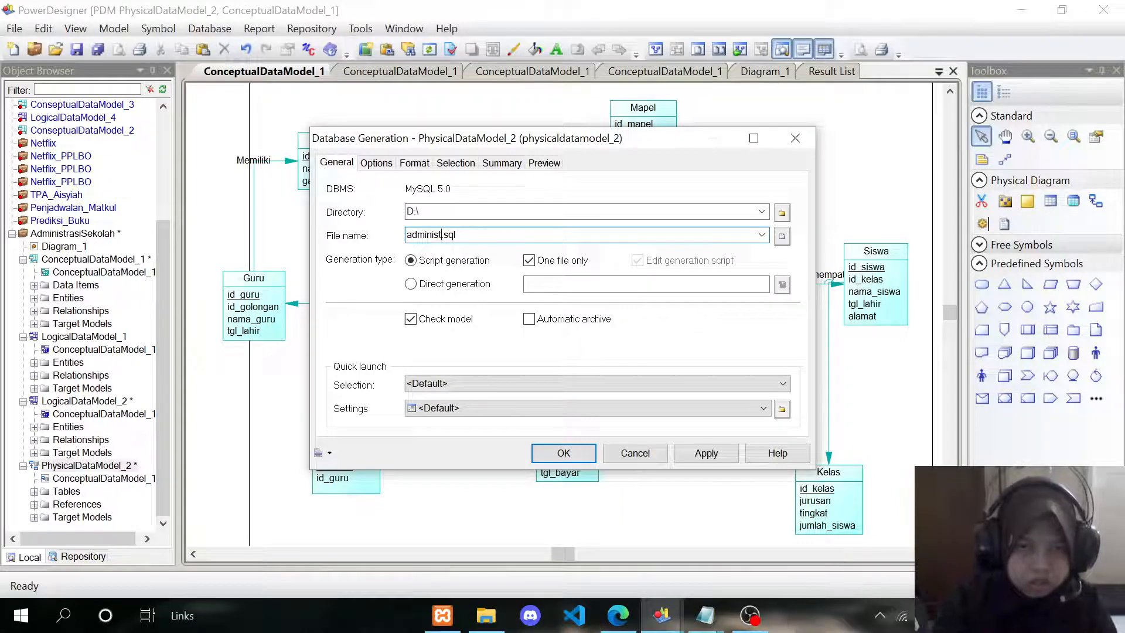
text(ras)
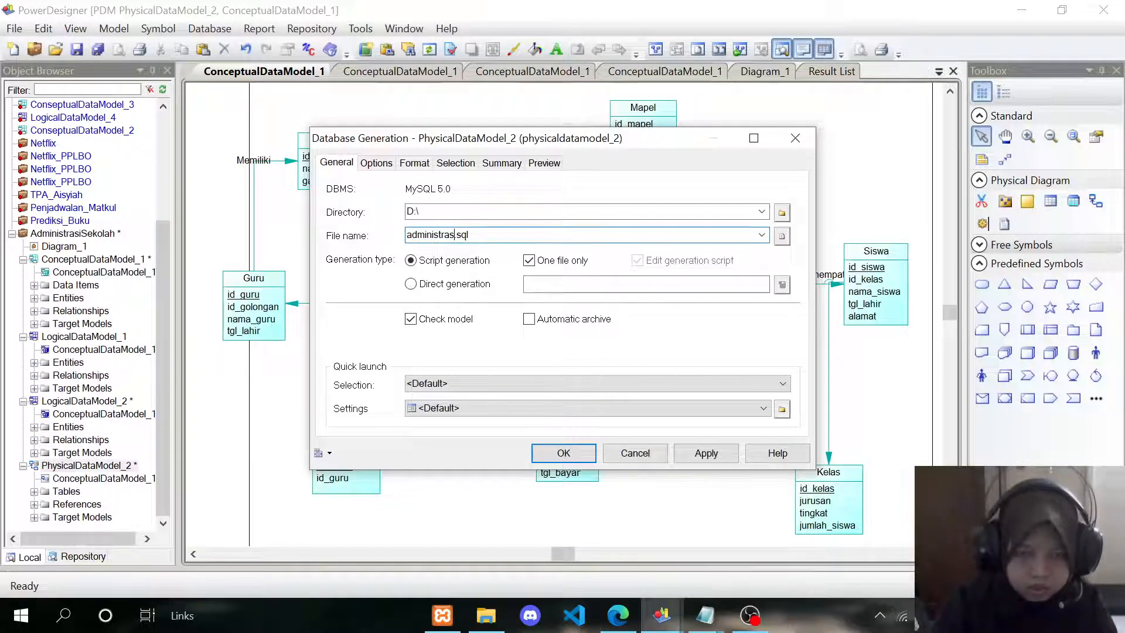
text(i_)
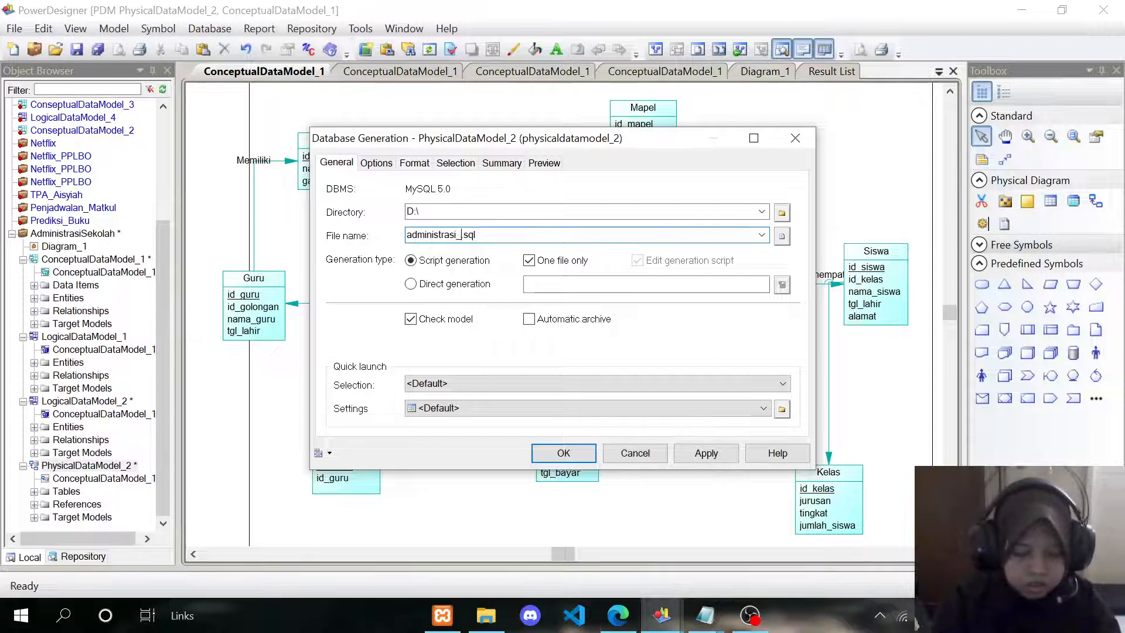
text(sekolah)
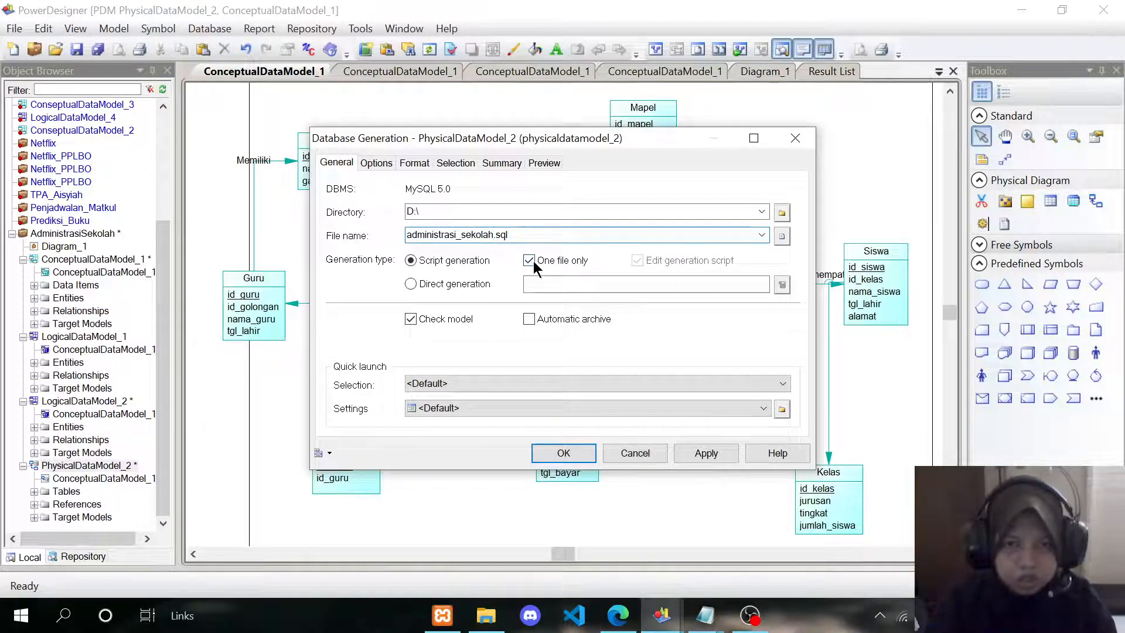
click(564, 453)
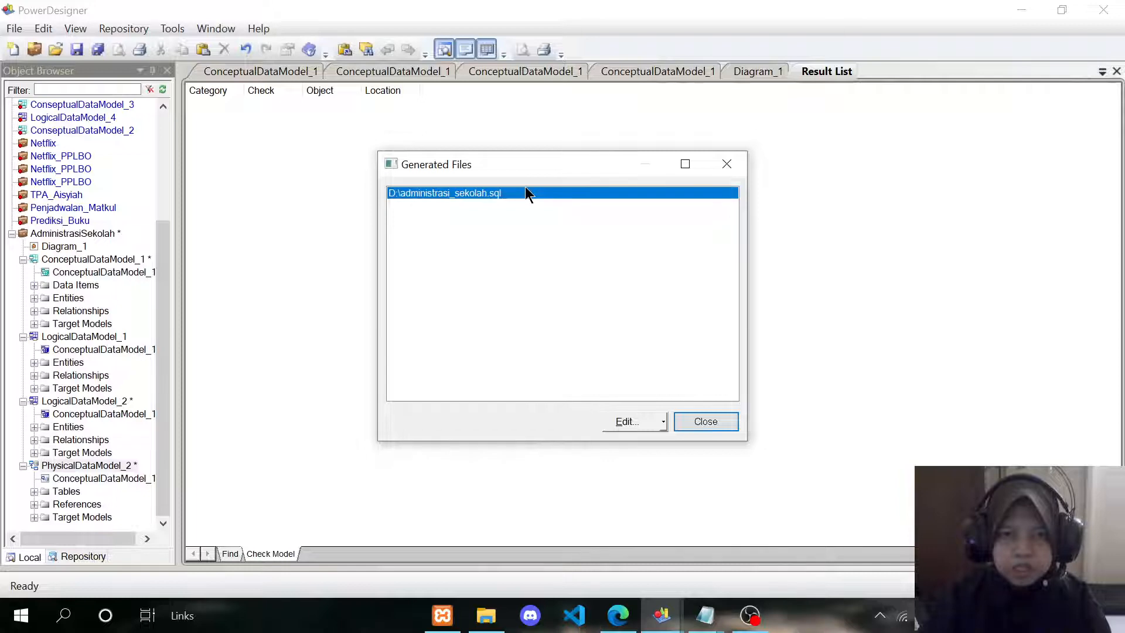
Step: Open the generated script, copy everything from the gaji_bulanan table definition through the final foreign key constraint, and close the file
click(623, 427)
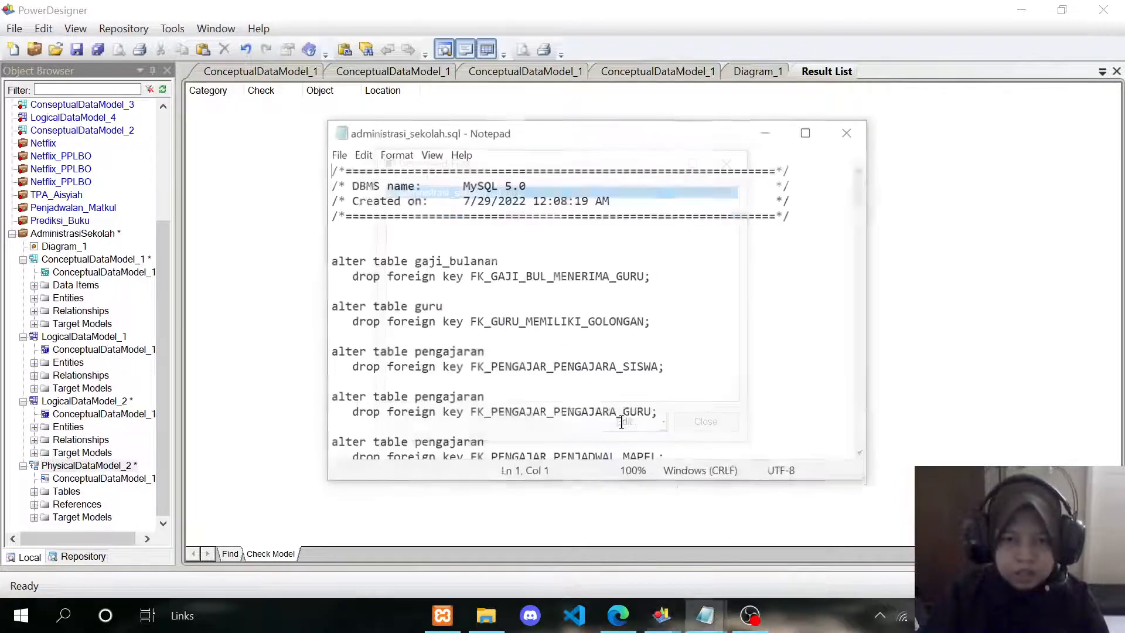
scroll(573, 390, down, 3)
scroll(573, 391, up, 3)
scroll(573, 390, down, 13)
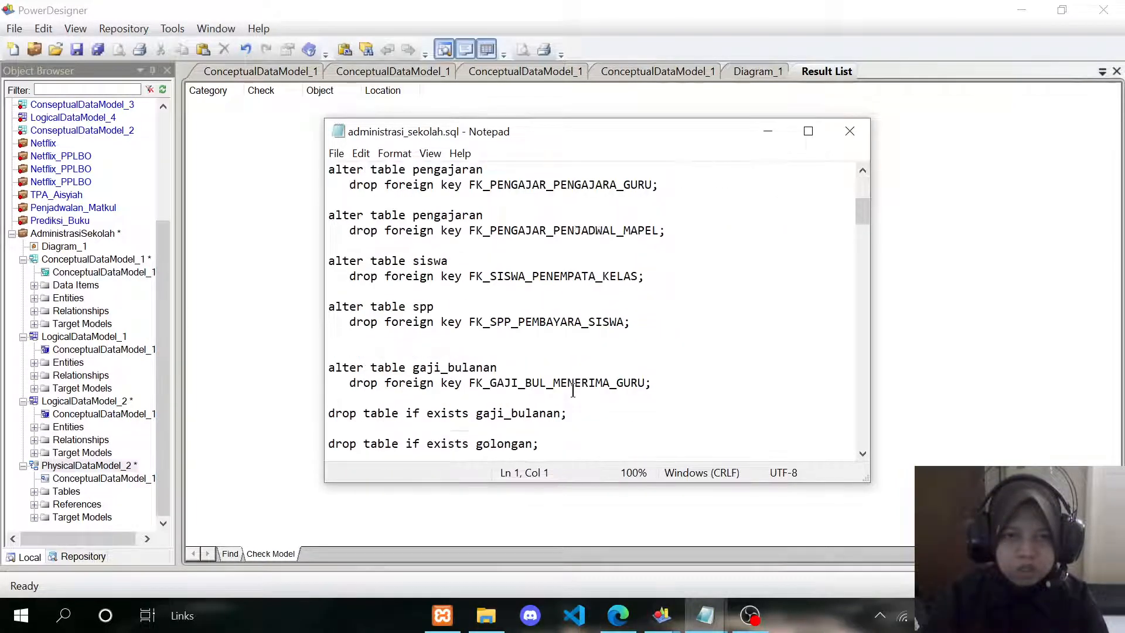
scroll(573, 390, down, 4)
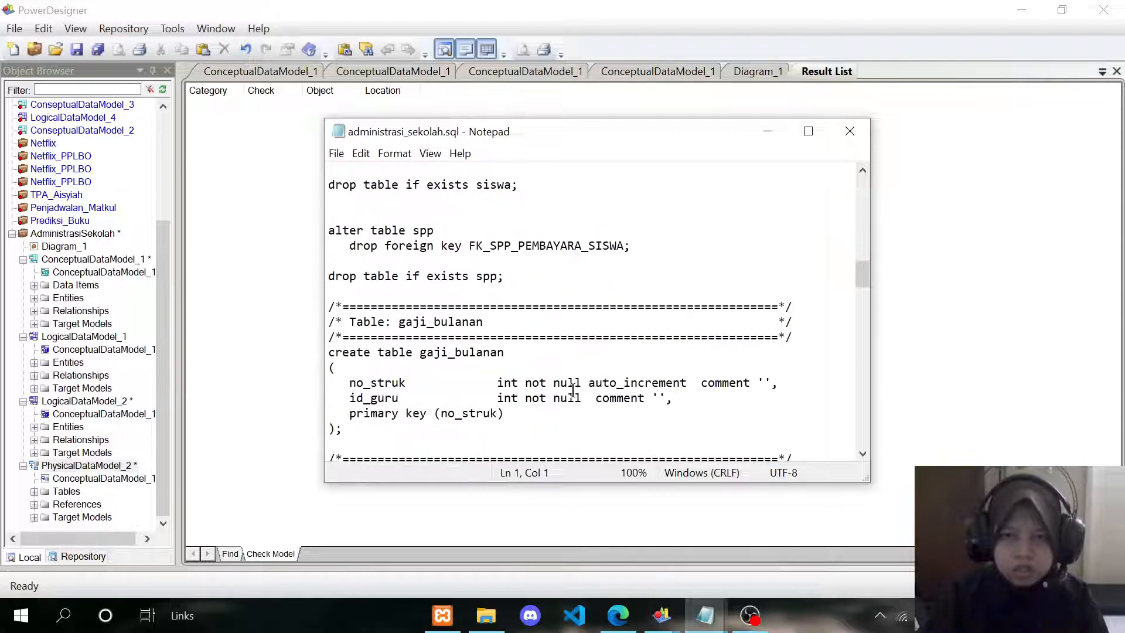
drag(331, 260, 605, 449)
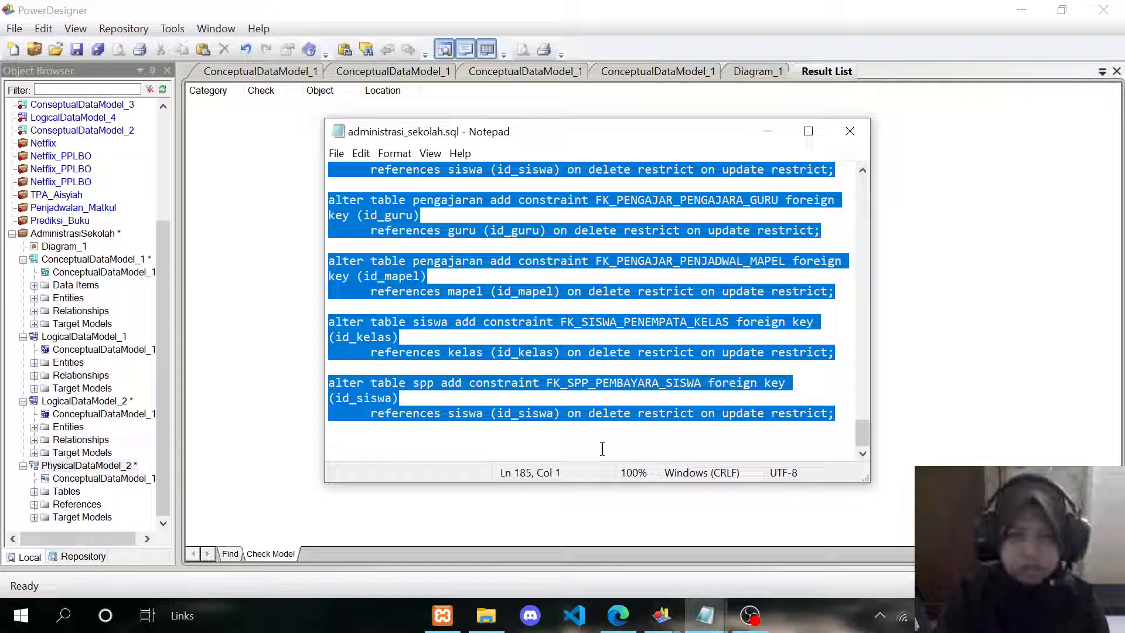
click(707, 296)
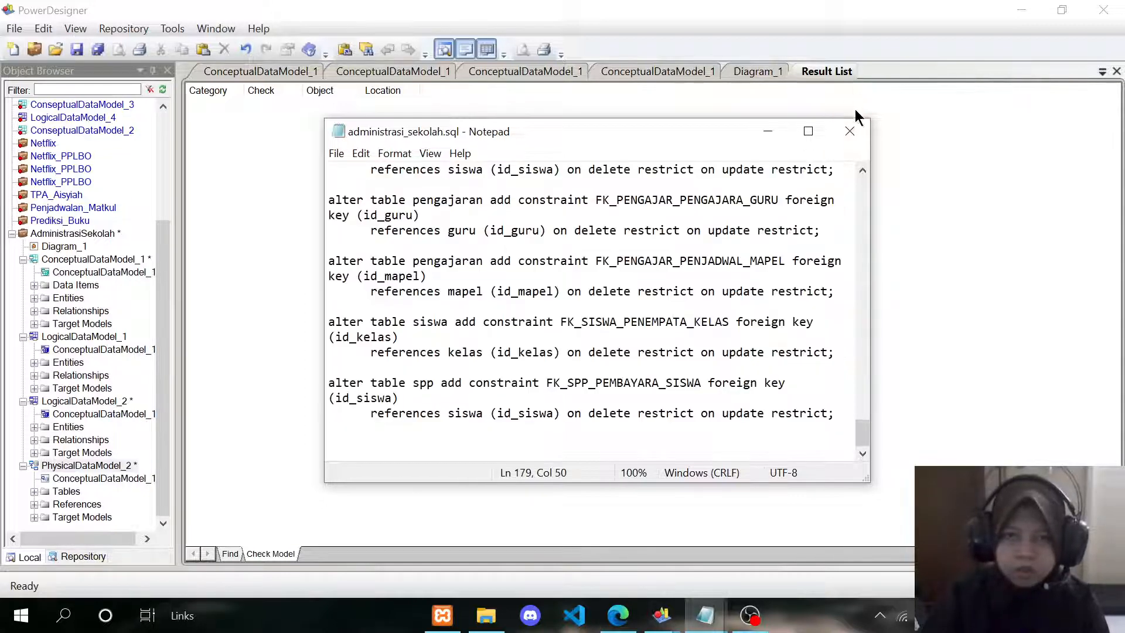
click(850, 131)
click(725, 164)
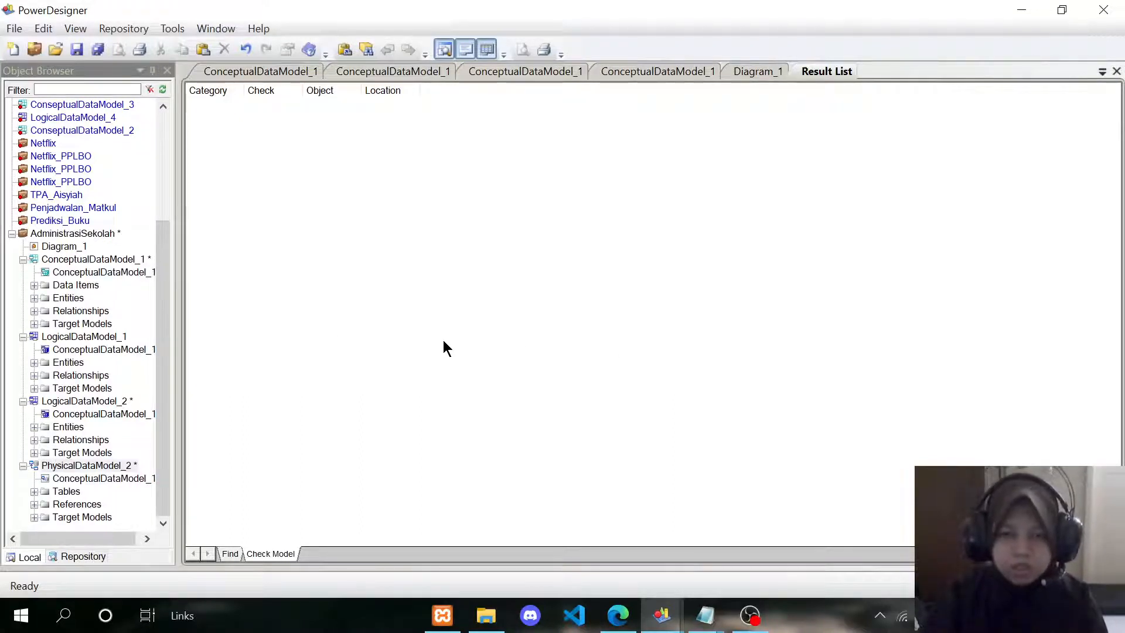
Step: Switch to the XAMPP Control Panel and start the Apache and MySQL modules
click(432, 621)
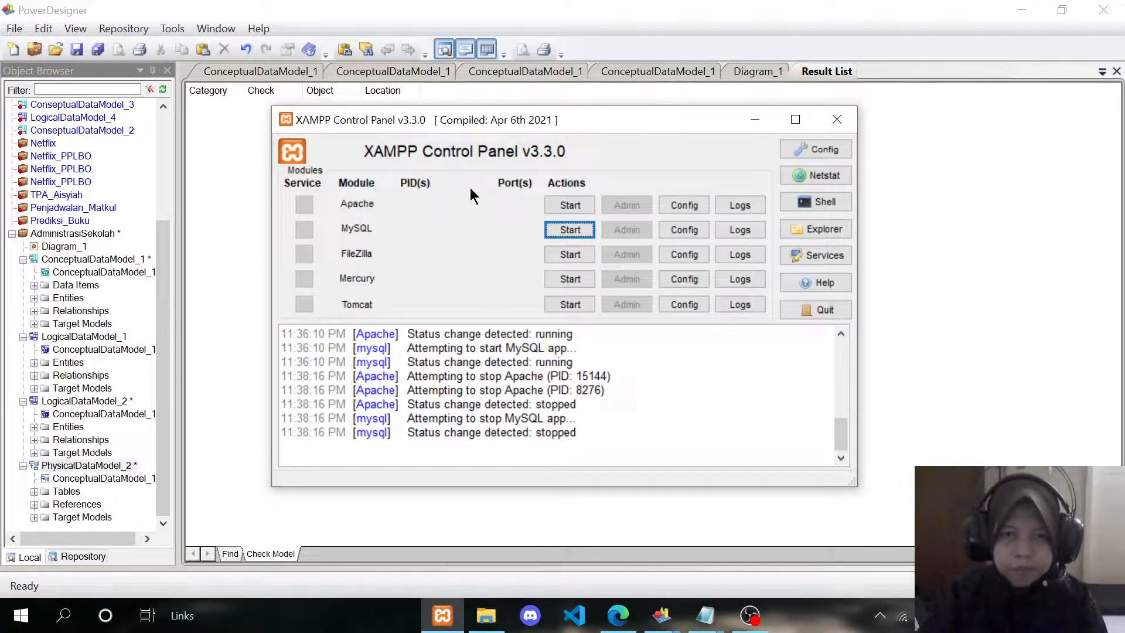
click(547, 202)
click(556, 231)
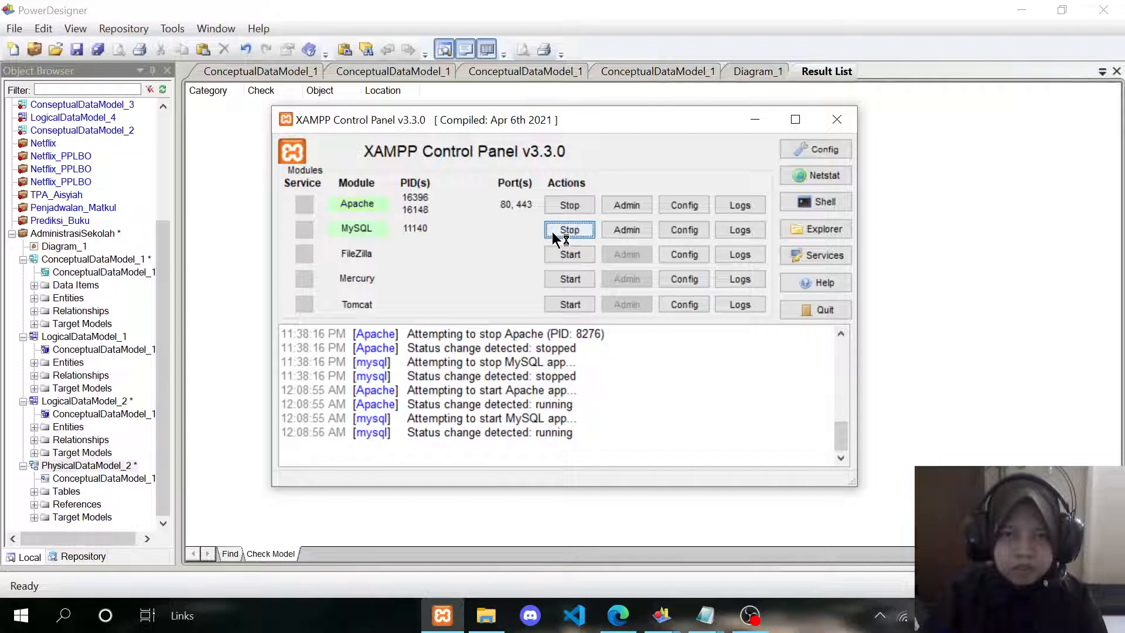
click(742, 120)
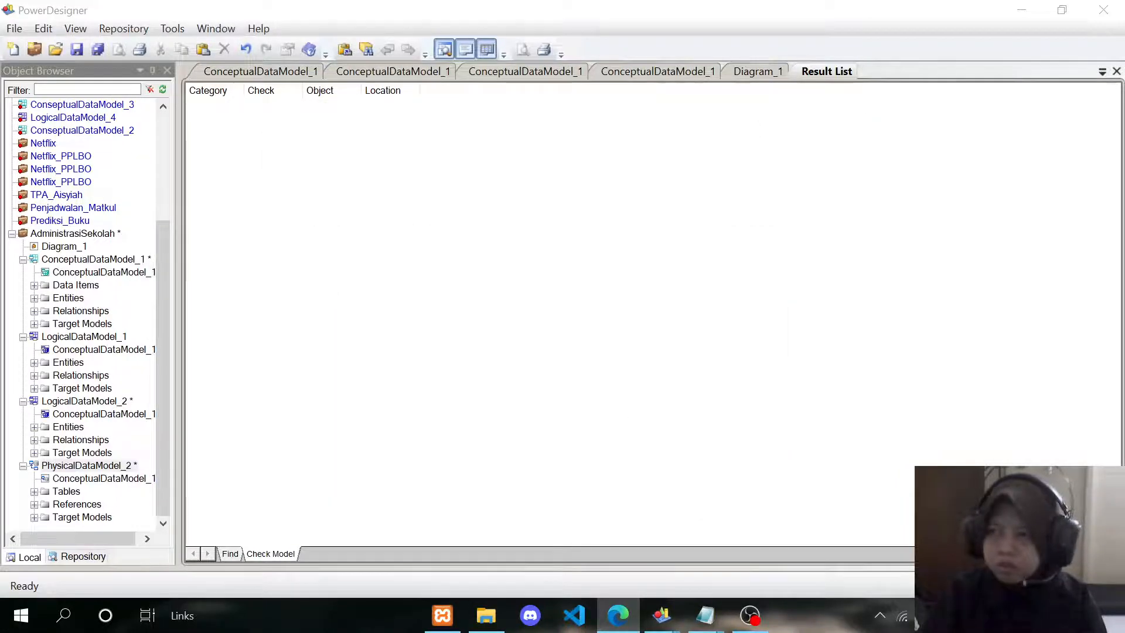
Step: Switch to the Edge browser and open localhost/phpmyadmin/
click(618, 615)
click(776, 43)
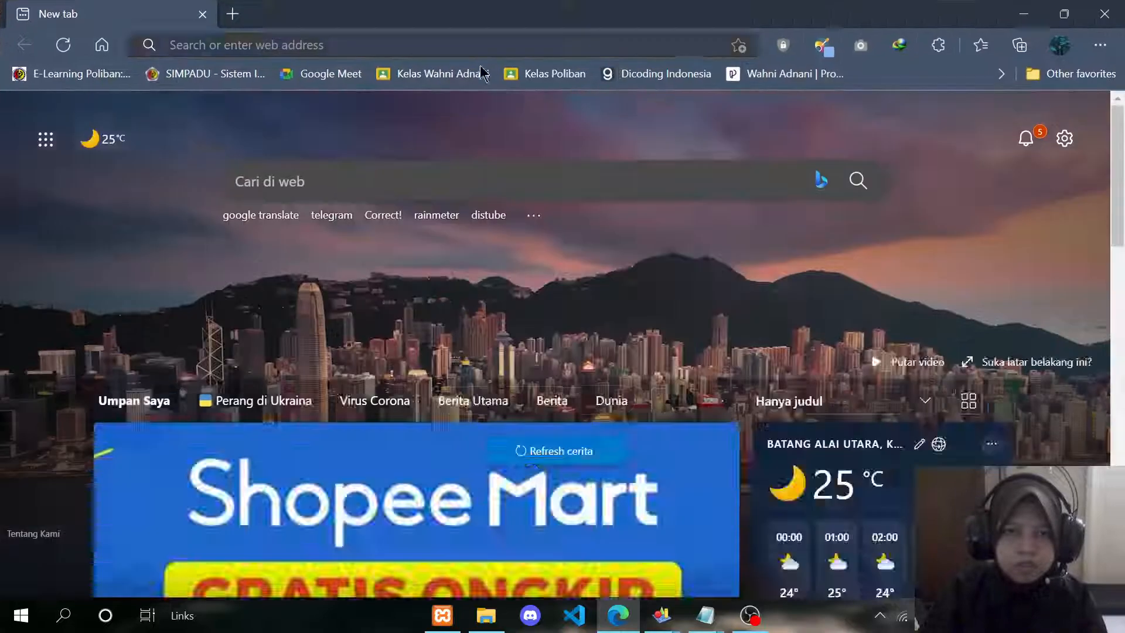
click(306, 45)
text(lo)
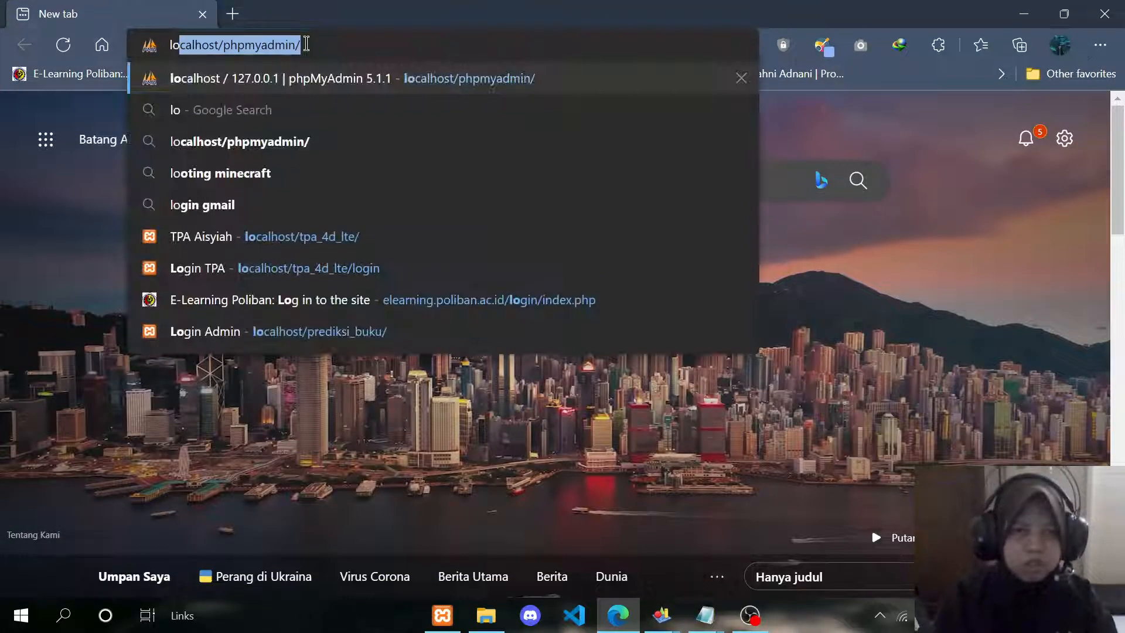
text(cal)
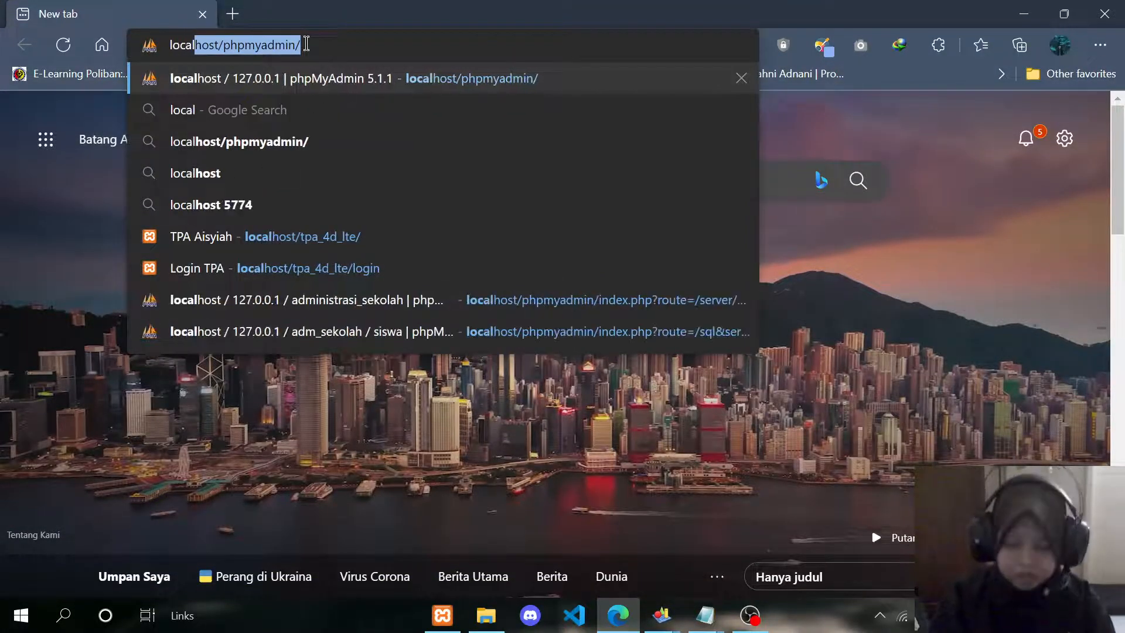
key(Right)
key(Return)
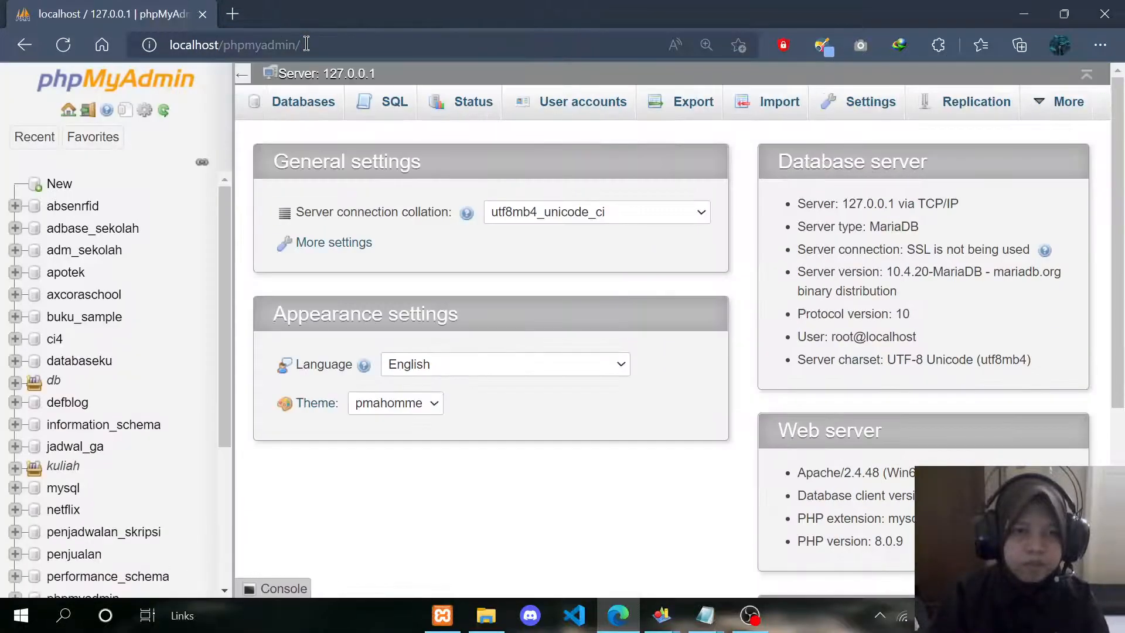
Step: Create a new database named administrasi_sekolah with the utf8mb4_general_ci collation
click(58, 185)
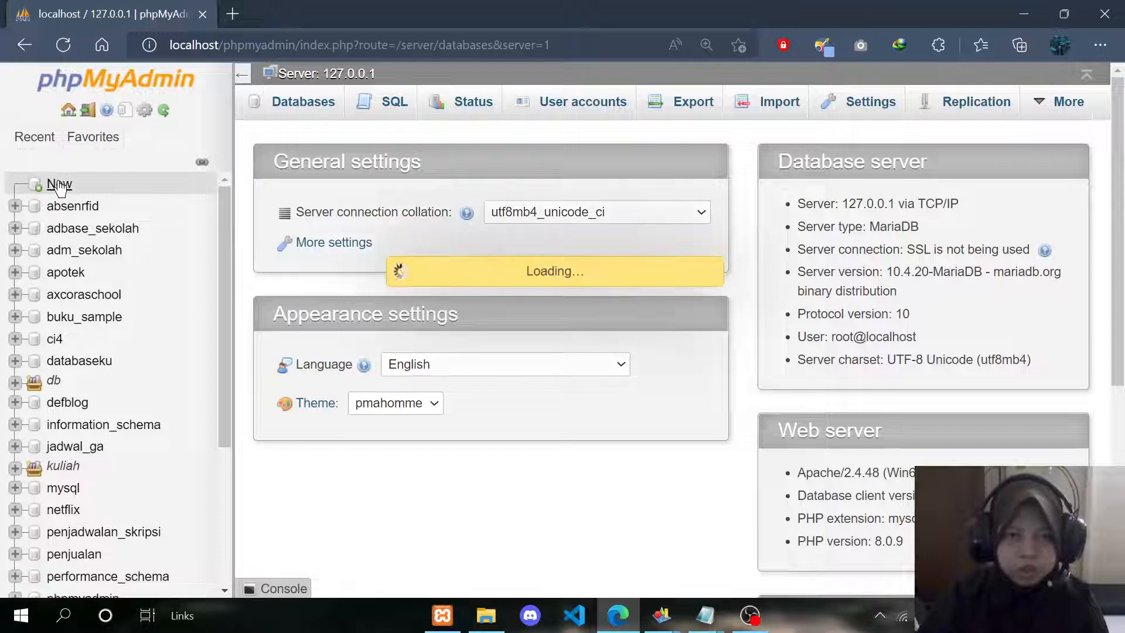
click(273, 231)
text(admini)
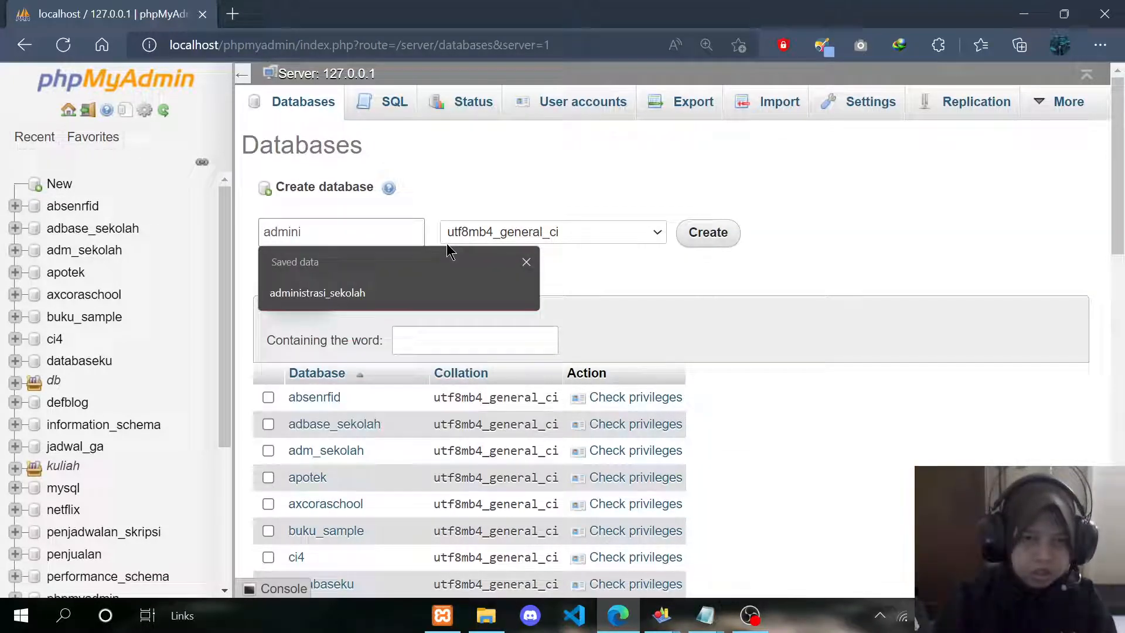
click(348, 293)
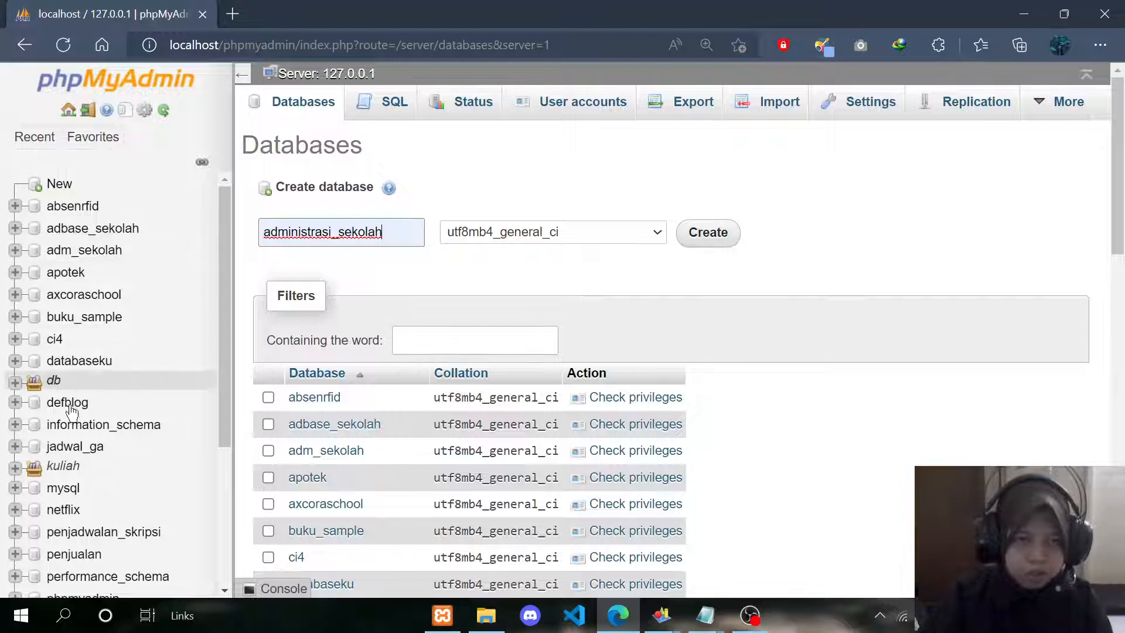
click(708, 232)
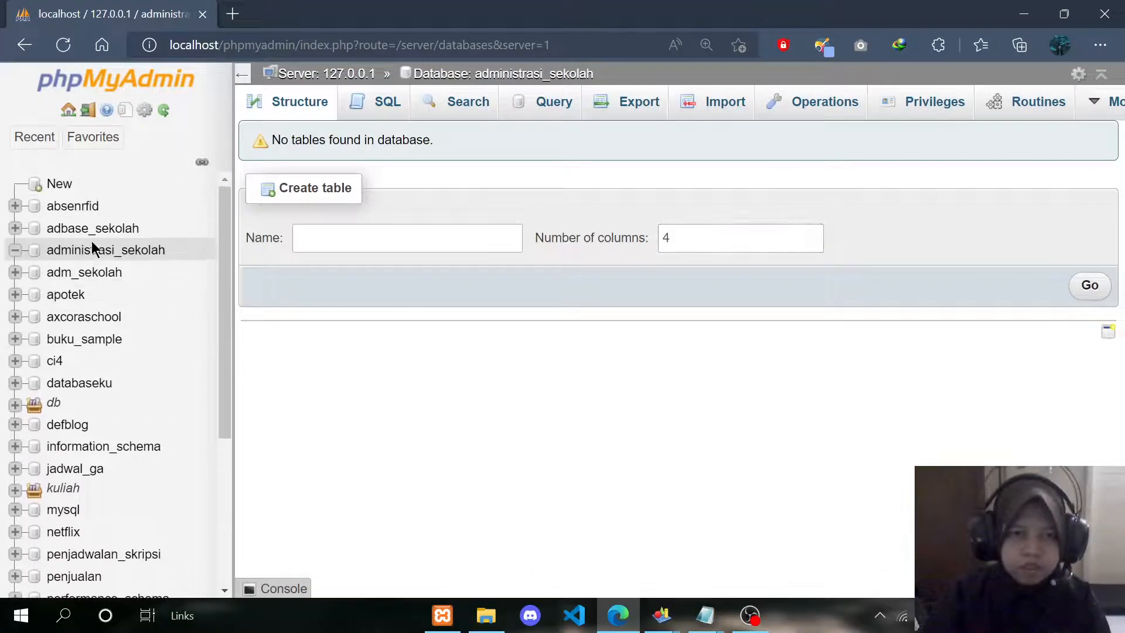
Step: Paste the copied table and constraint script into the SQL query editor of the administrasi_sekolah database and review its table definitions
click(387, 106)
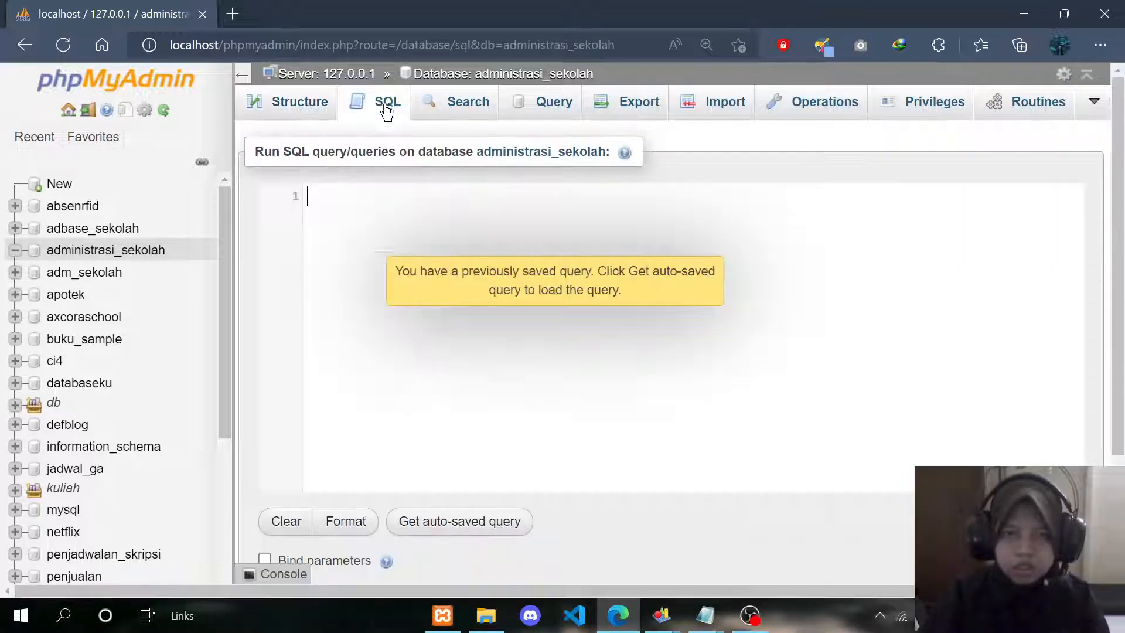
key(ctrl+v)
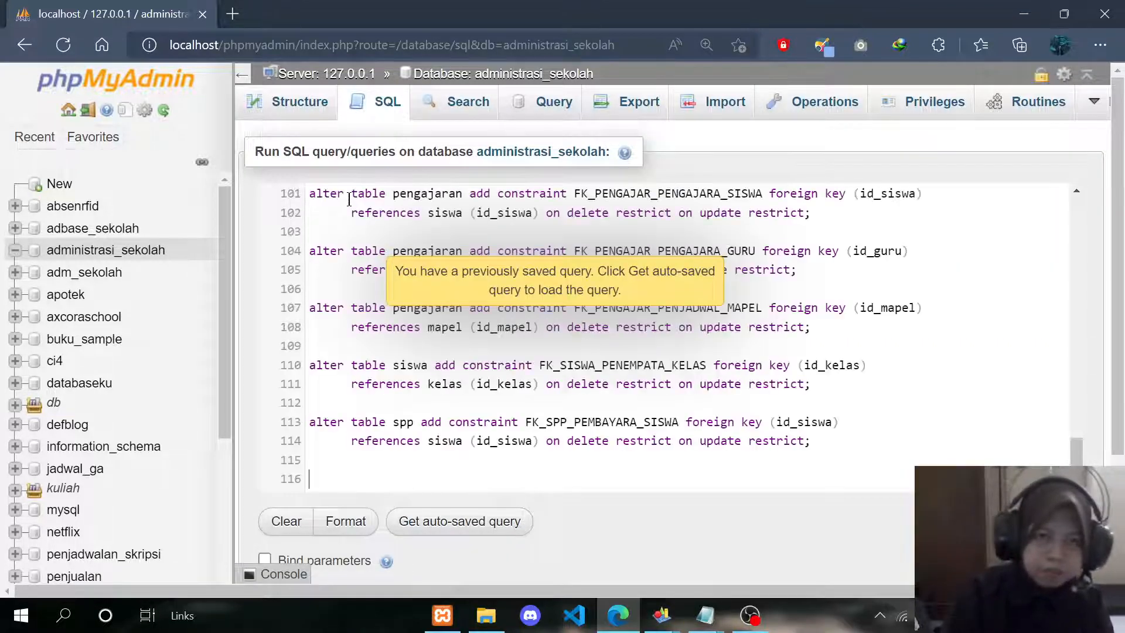
scroll(451, 311, up, 20)
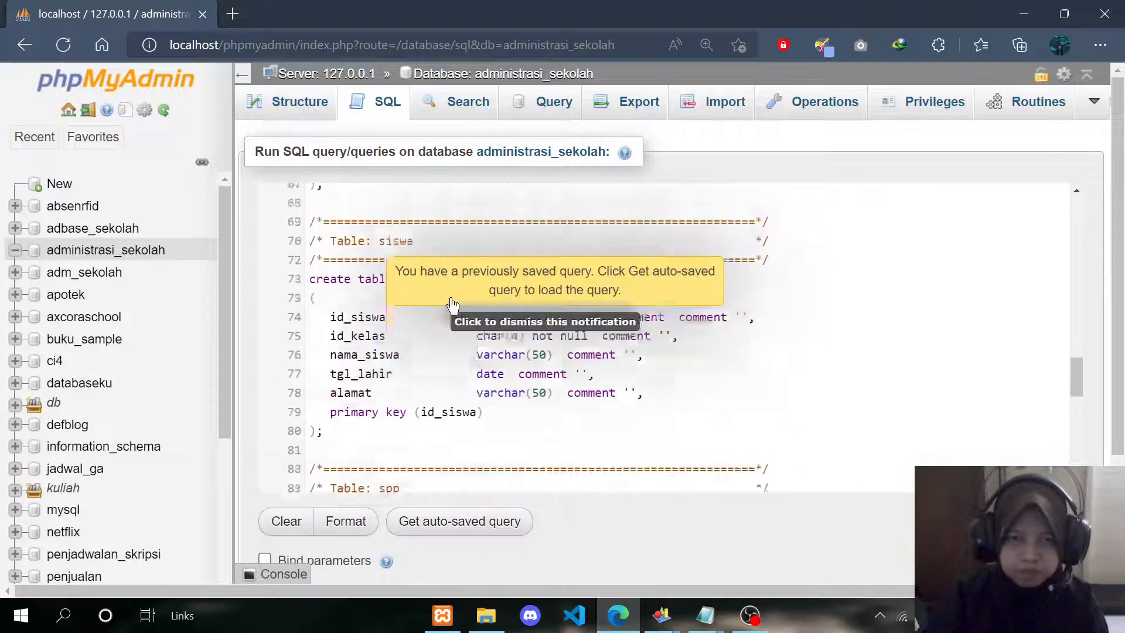
scroll(434, 348, up, 13)
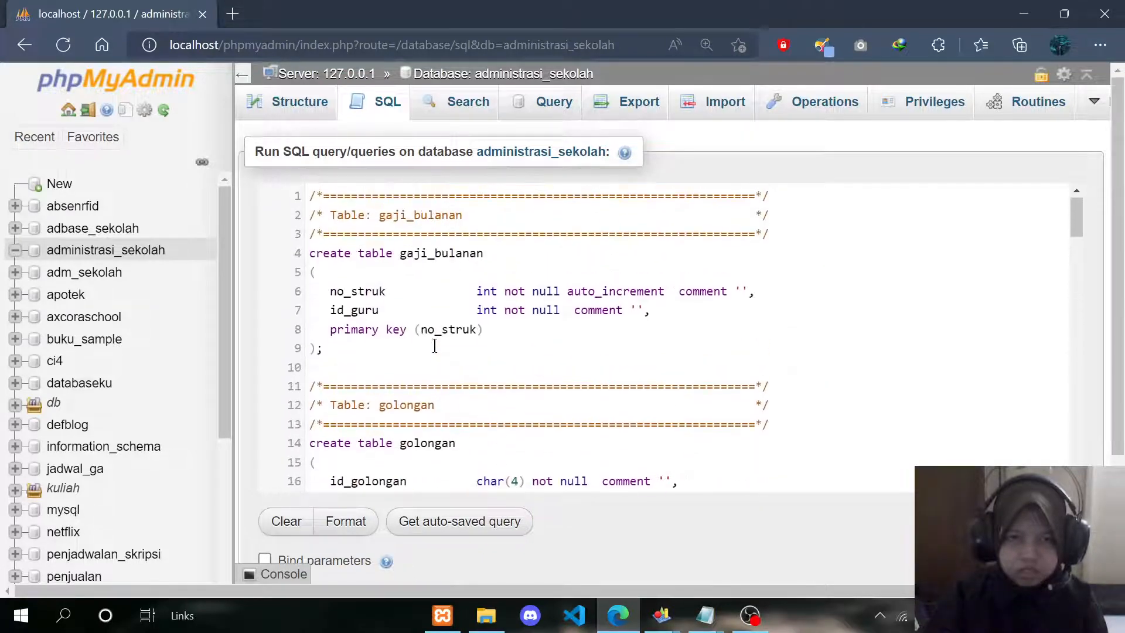
scroll(435, 346, down, 9)
scroll(435, 345, up, 8)
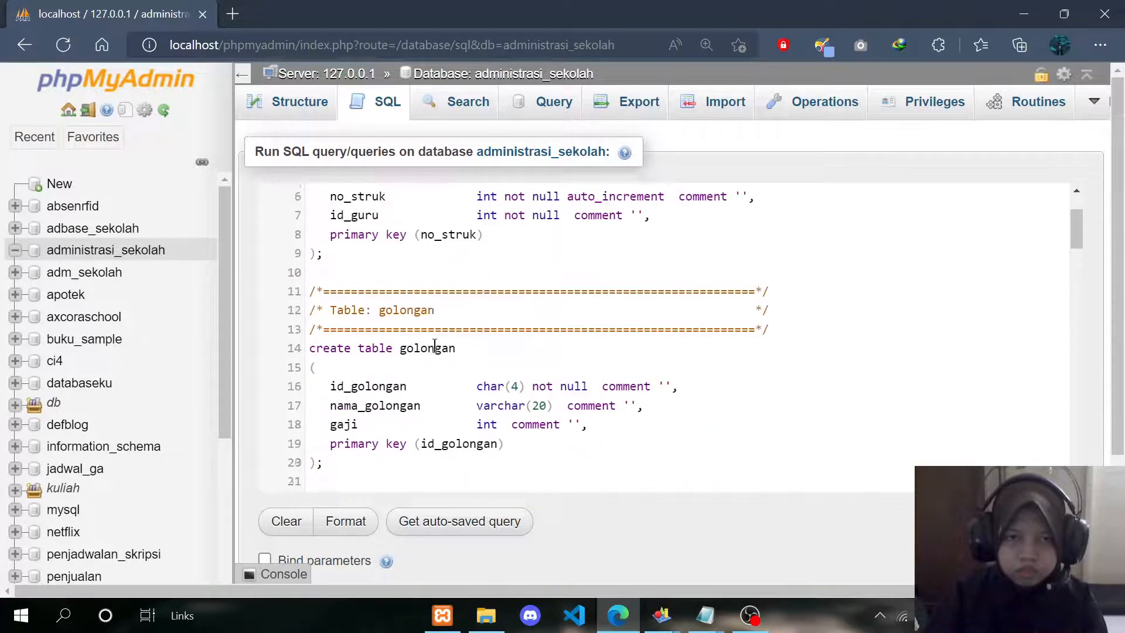
Step: Run the pasted table and constraint script on the administrasi_sekolah database and look through the query results
scroll(434, 345, up, 1)
scroll(434, 345, down, 20)
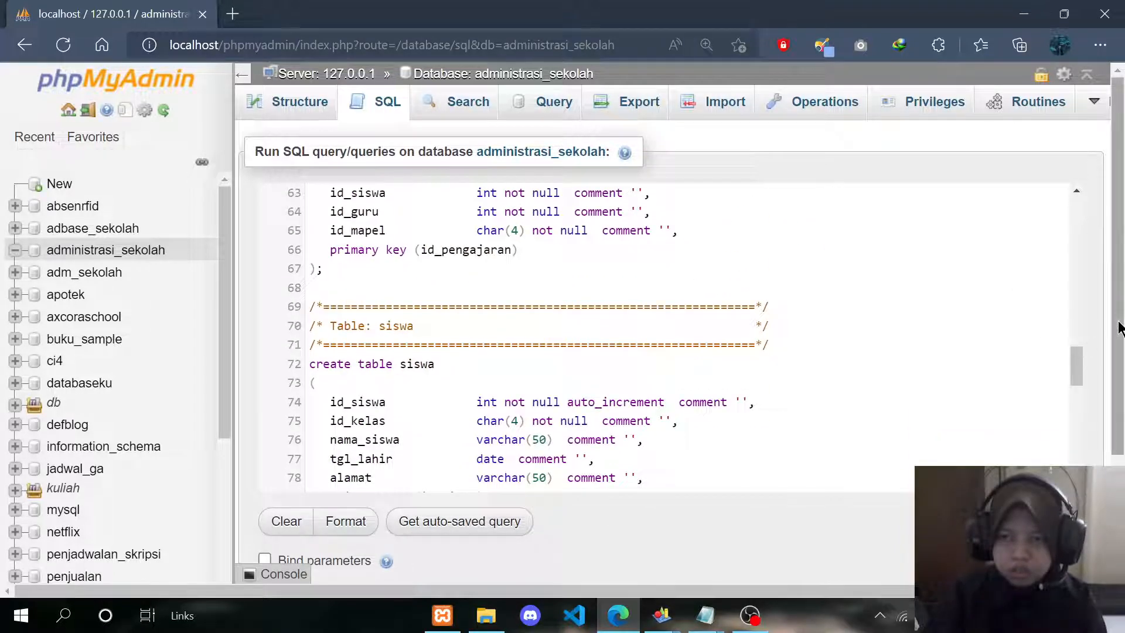
scroll(1119, 324, down, 3)
click(1078, 503)
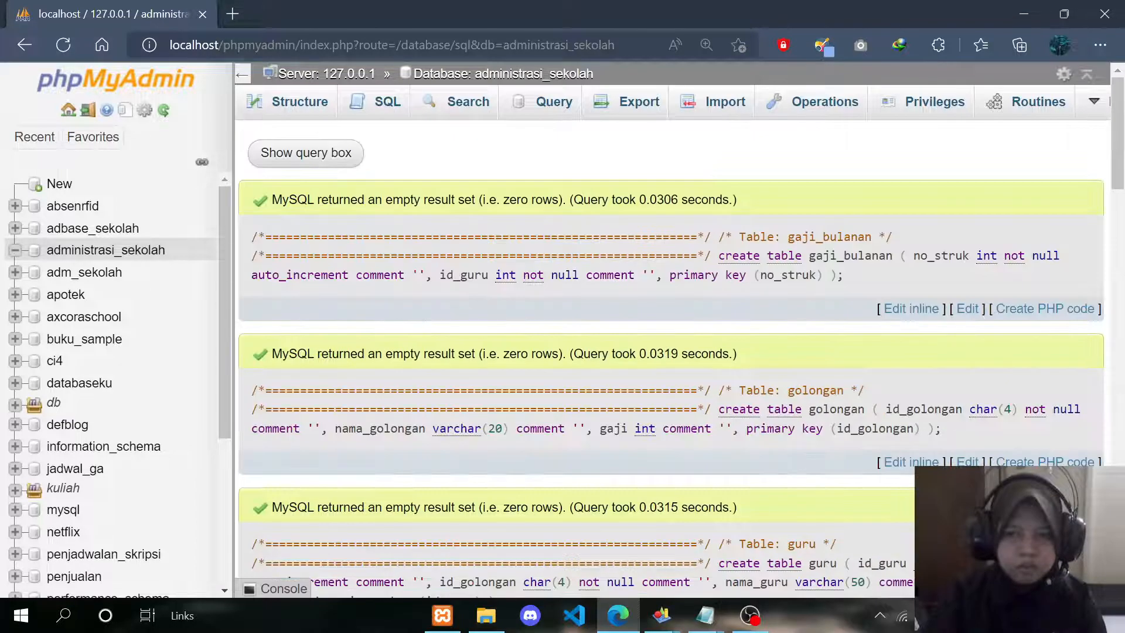
scroll(644, 378, down, 15)
scroll(644, 378, up, 15)
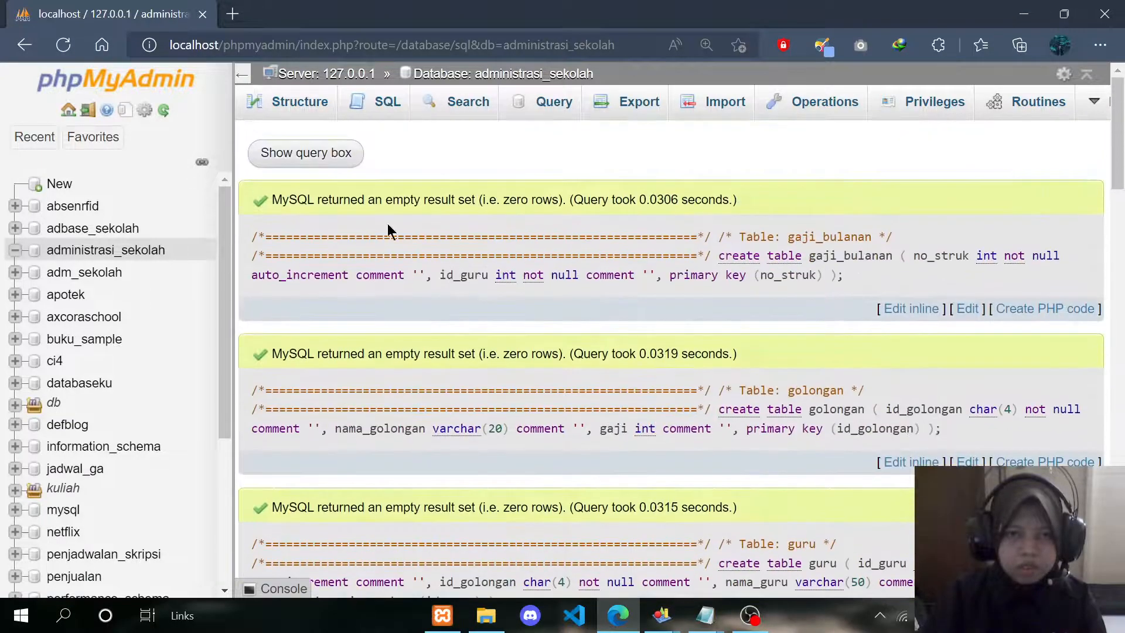
Step: Open the structure of the administrasi_sekolah database and review its list of tables
click(93, 250)
scroll(335, 302, down, 3)
scroll(351, 329, up, 3)
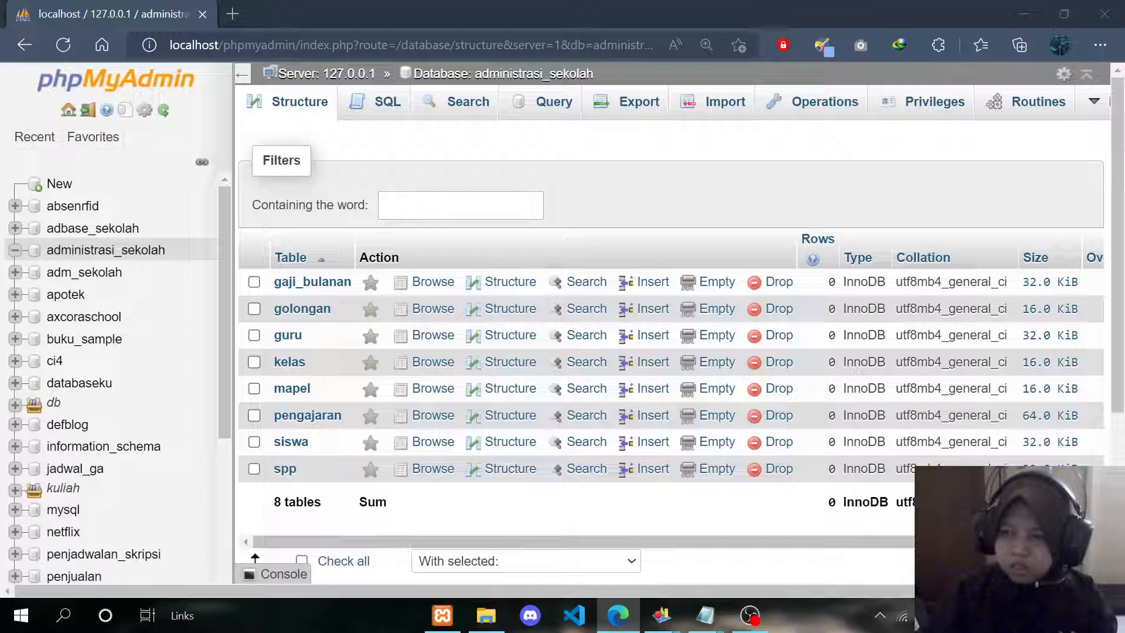
key(alt+Tab)
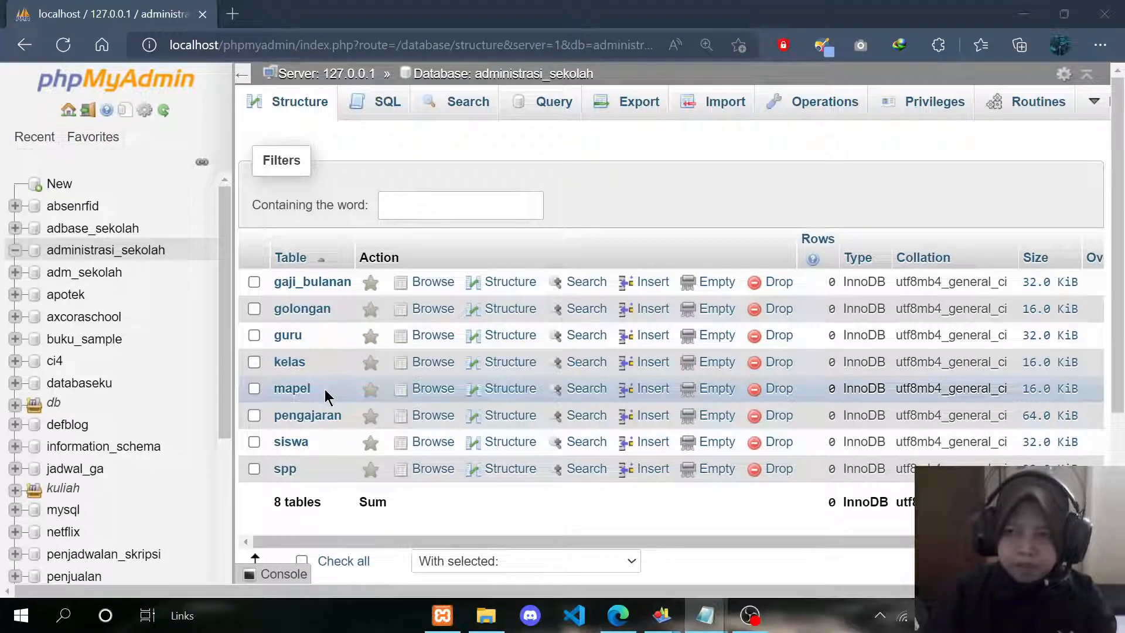
Step: Start inserting data into the kelas table, filling the first row with id_kelas BHS1, jurusan Bahasa, tingkat 10 and jumlah_siswa 0
click(288, 361)
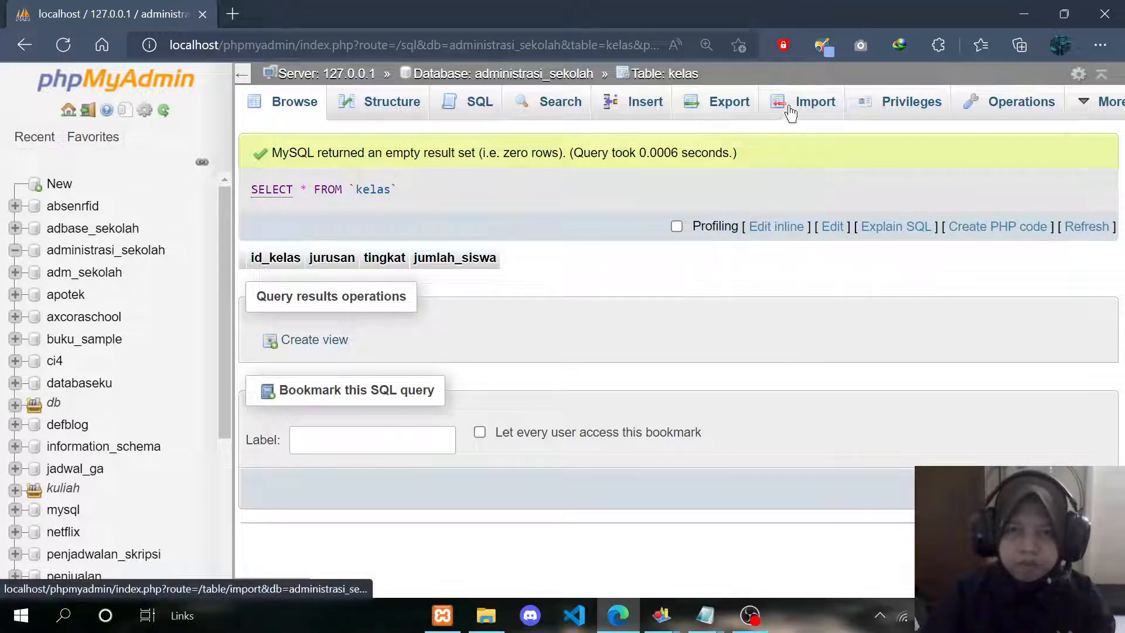
click(638, 105)
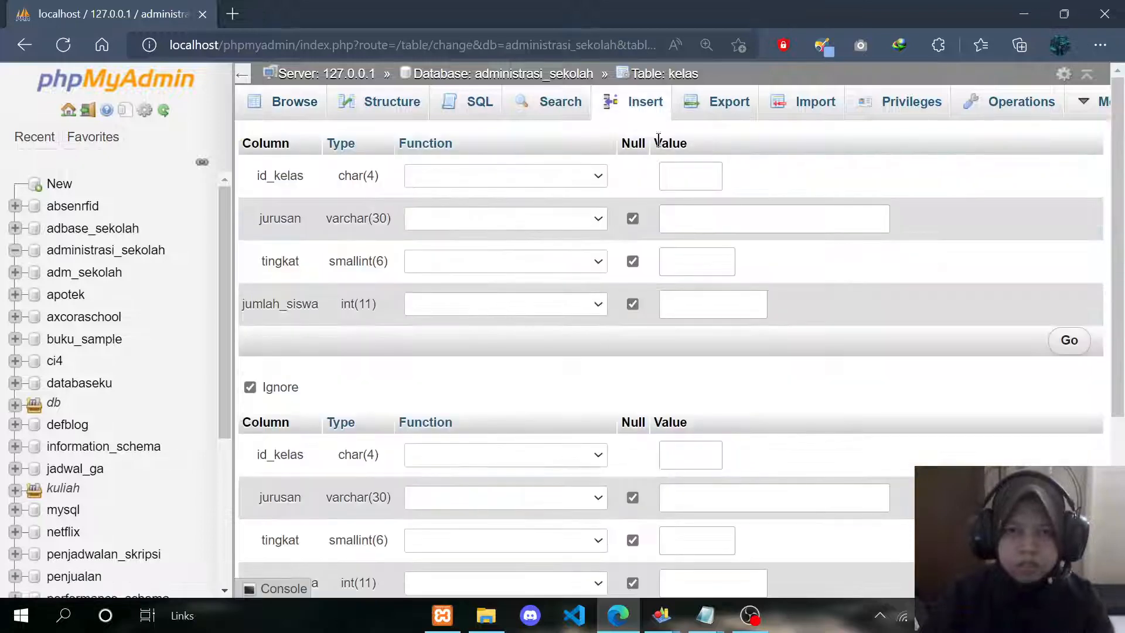
click(674, 170)
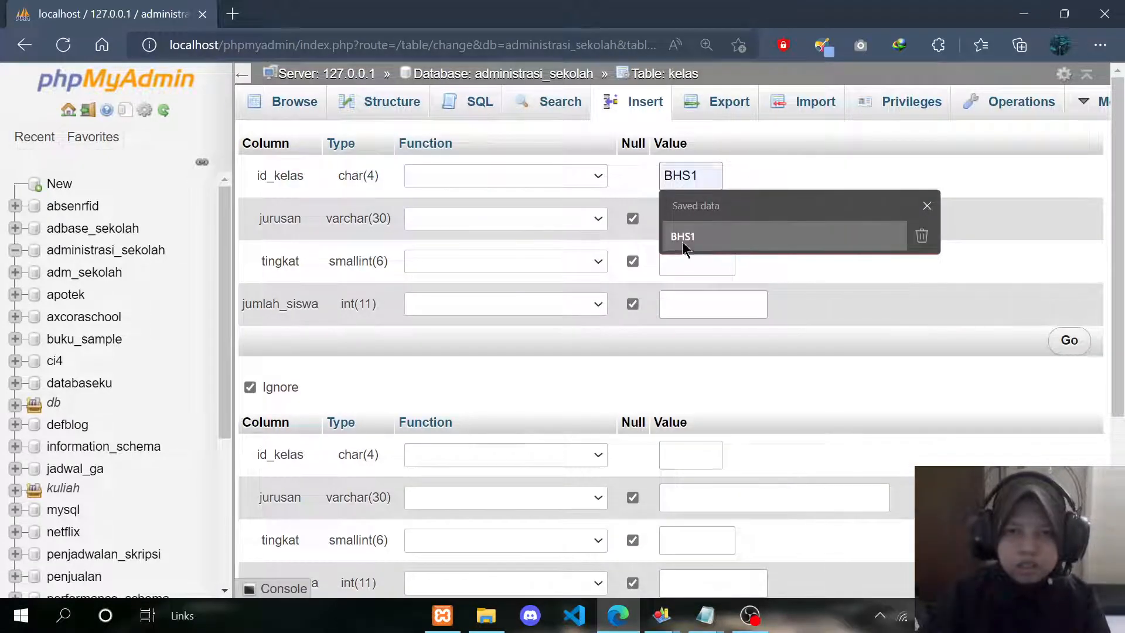
click(683, 238)
click(680, 219)
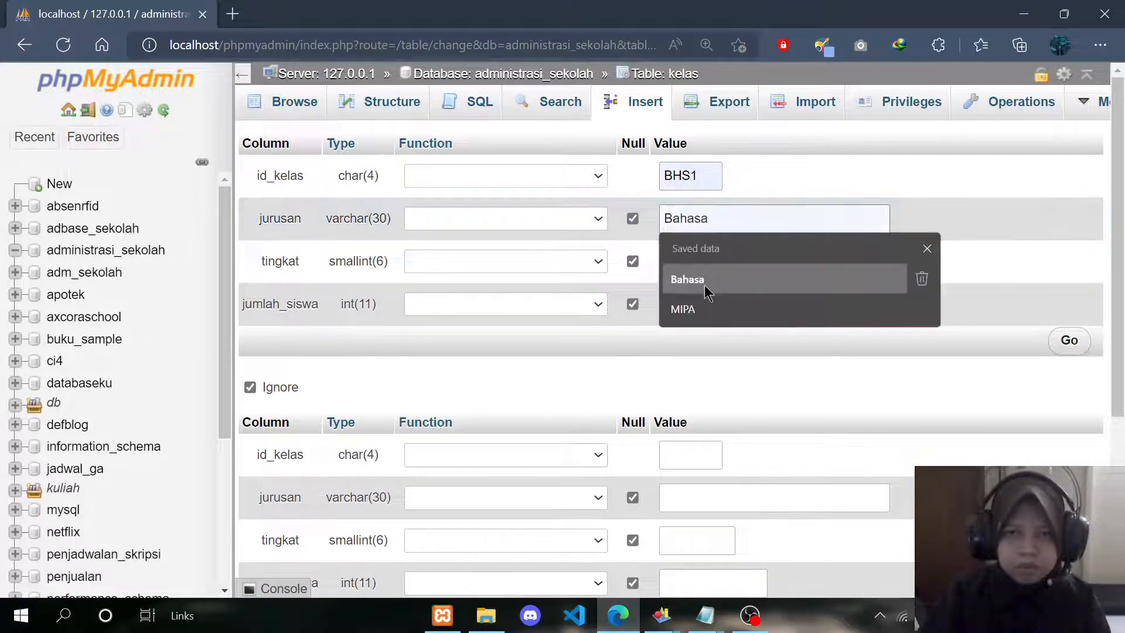
click(697, 279)
click(674, 262)
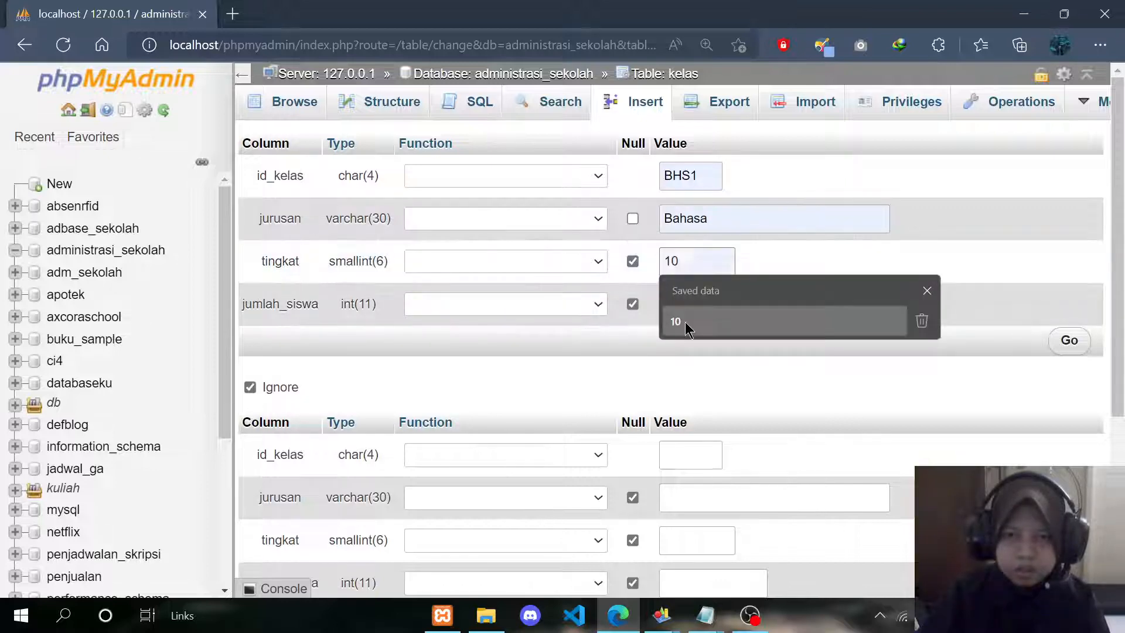
click(670, 322)
click(662, 304)
text(0)
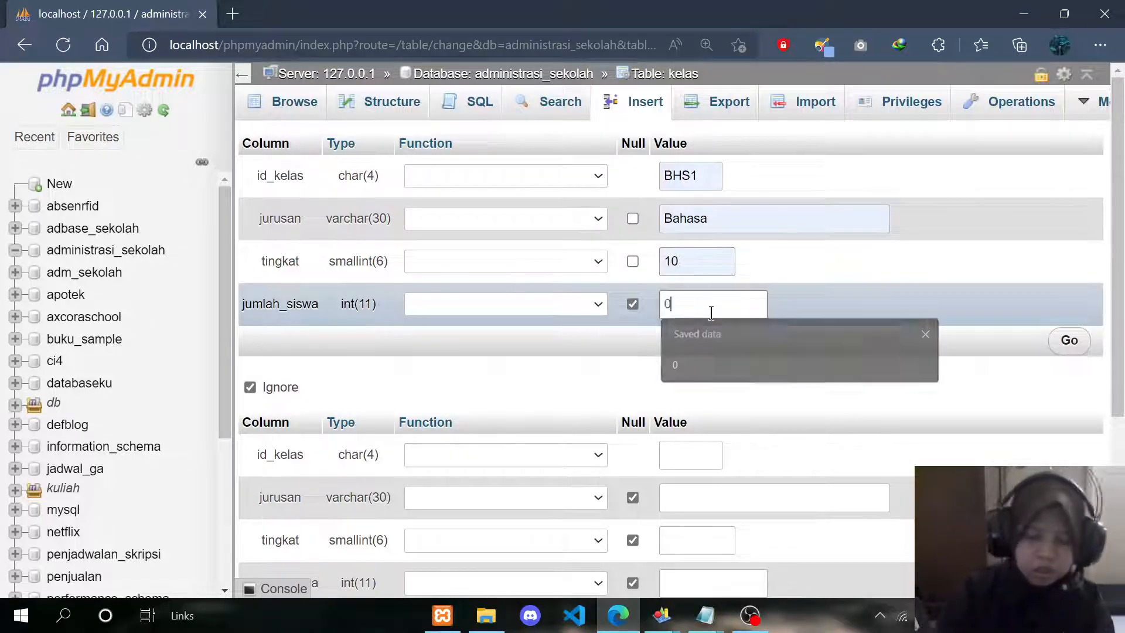
Step: Fill the second kelas row with id_kelas IPA1, jurusan Matematika IPA, tingkat 10 and jumlah_siswa 0
scroll(711, 312, down, 3)
scroll(711, 313, down, 4)
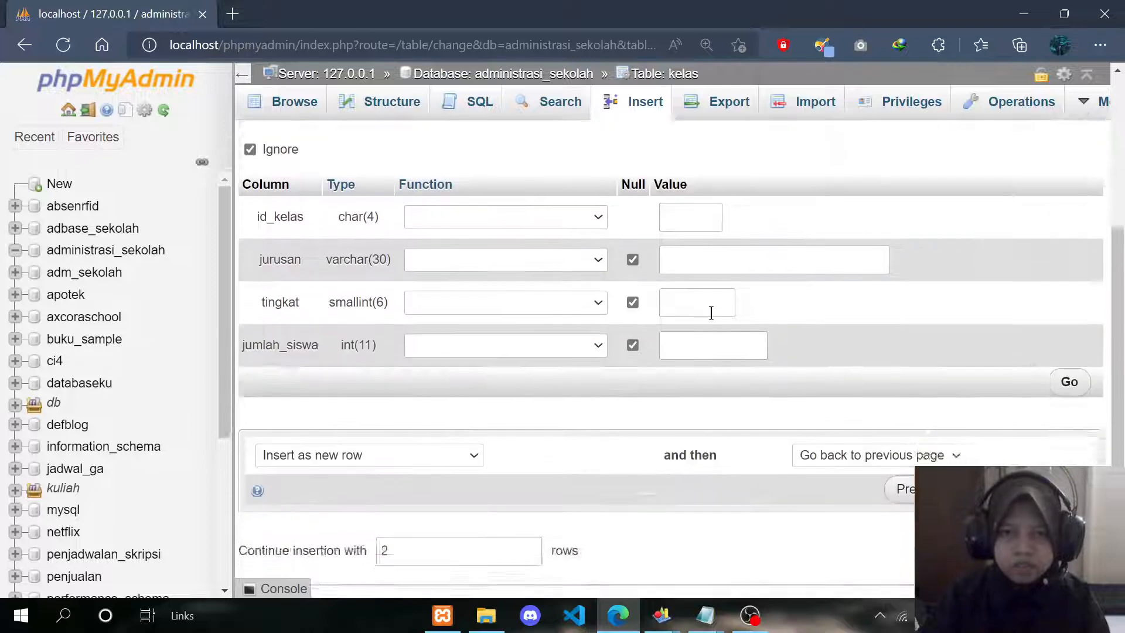
scroll(711, 313, up, 3)
click(680, 371)
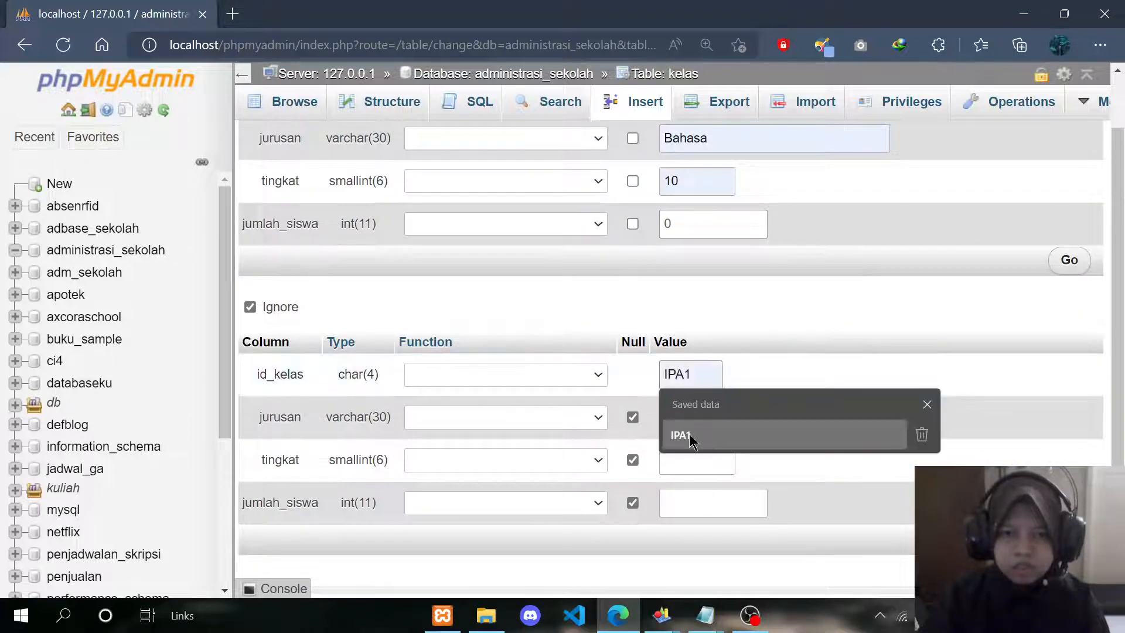
click(680, 435)
click(683, 410)
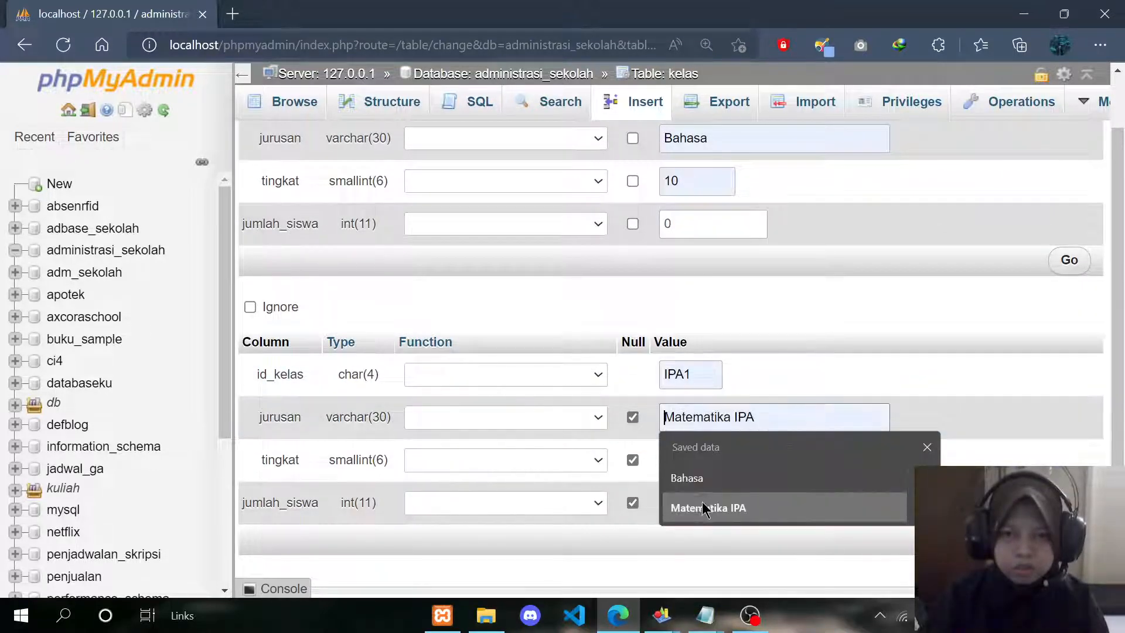
click(726, 508)
scroll(679, 446, down, 1)
click(683, 382)
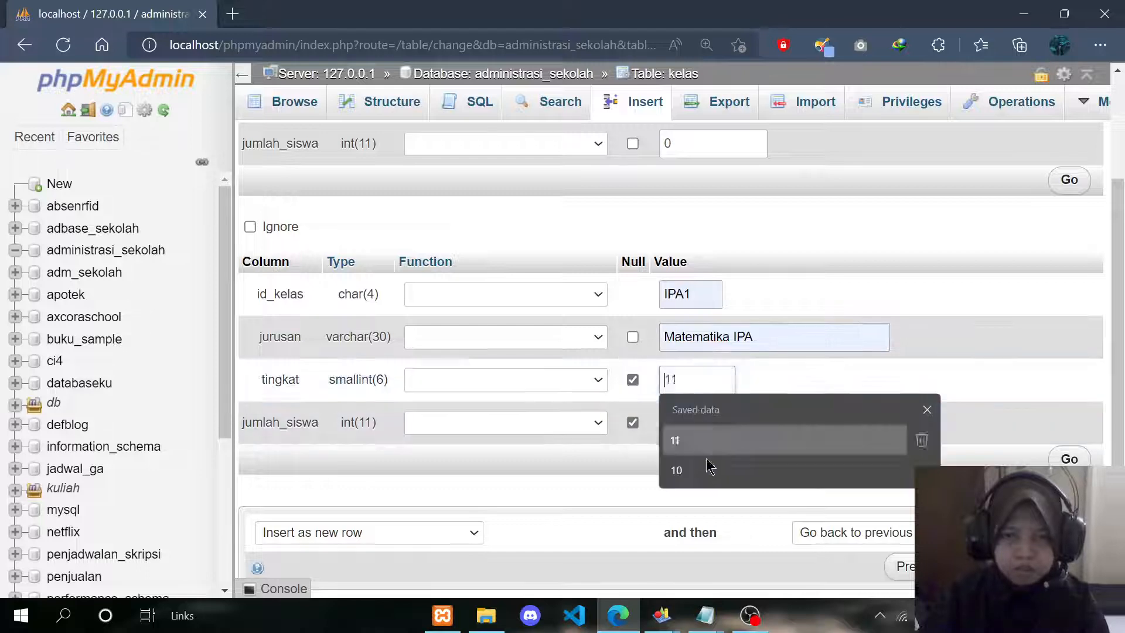
click(710, 472)
click(700, 427)
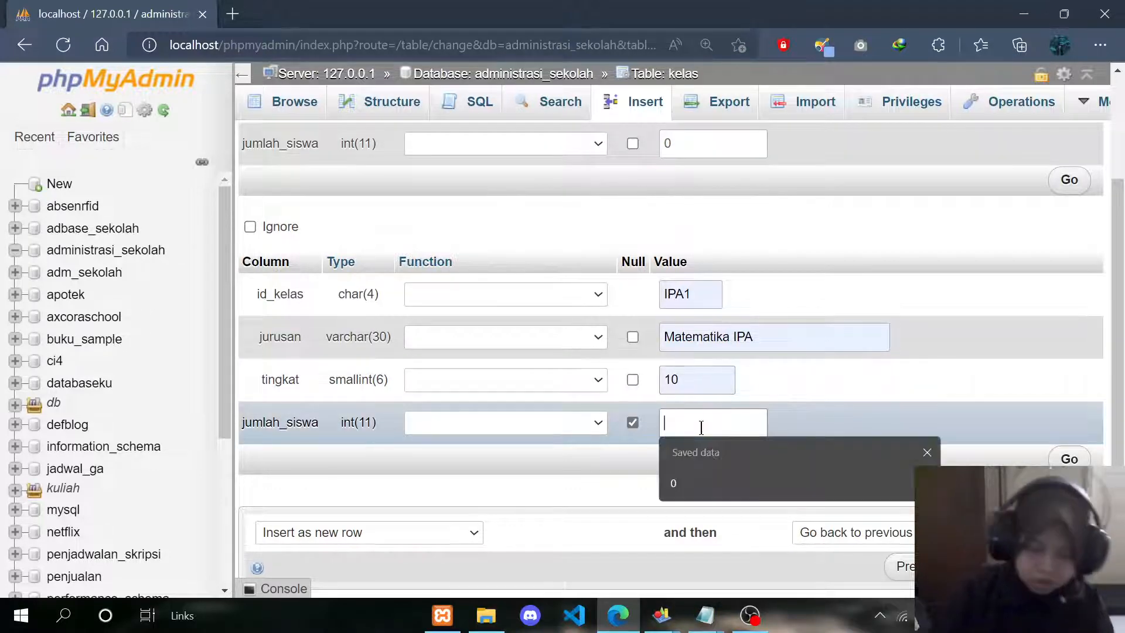
click(674, 479)
Step: Extend the kelas insertion form to 3 rows
scroll(738, 414, down, 1)
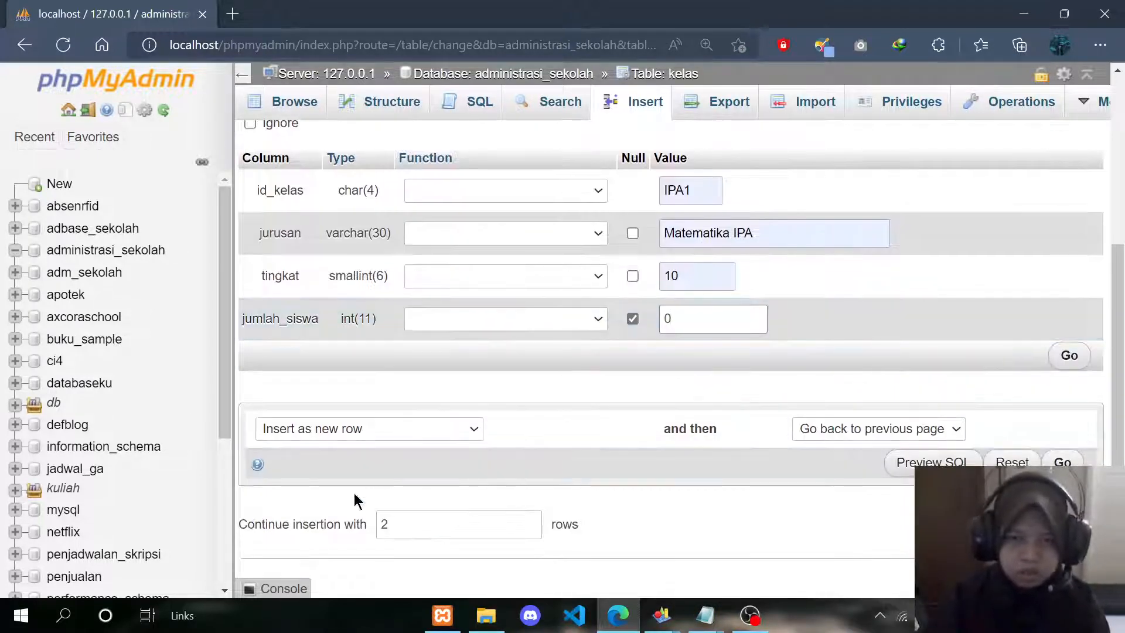
double_click(384, 524)
text(3)
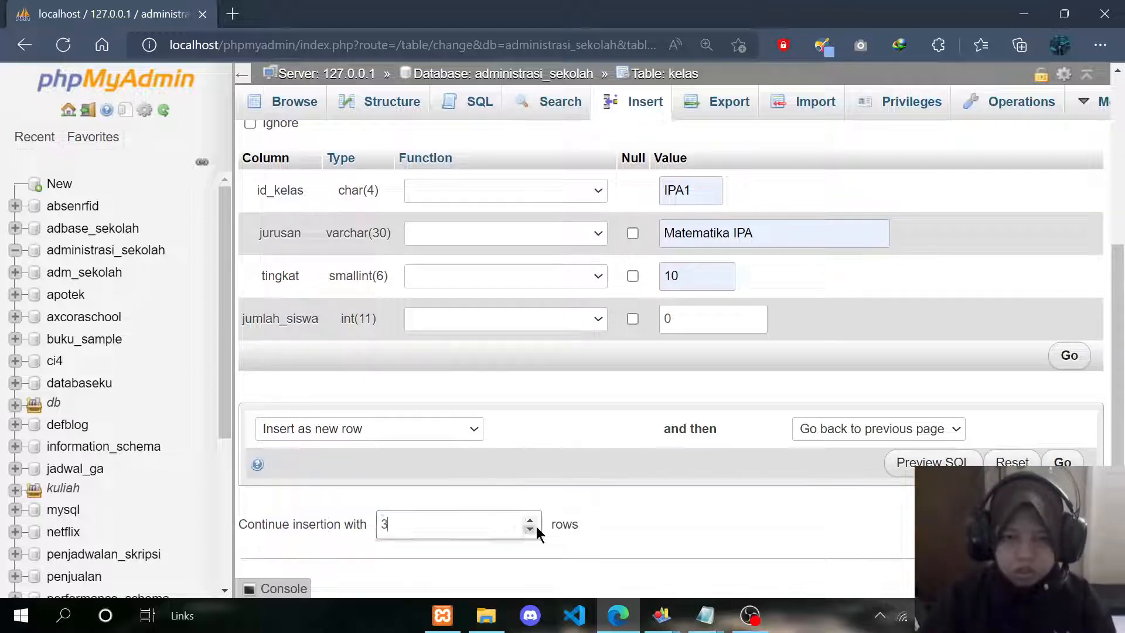
click(637, 472)
Step: Fill the third kelas row with id_kelas SOS1, jurusan Sosial, tingkat 10 and jumlah_siswa 0
scroll(645, 457, down, 1)
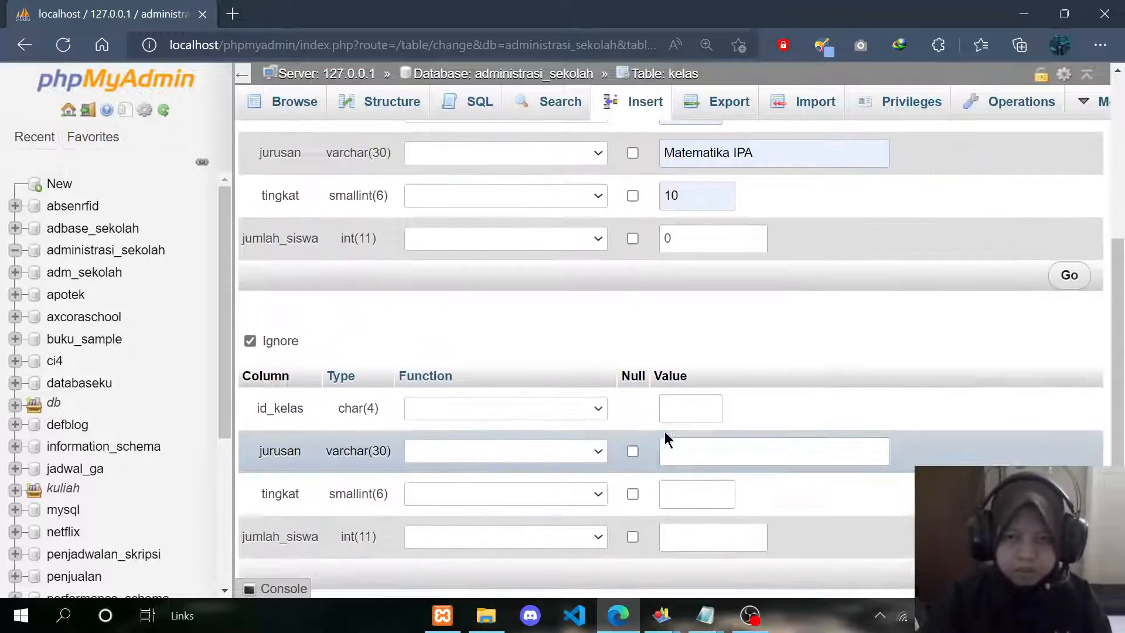
click(683, 408)
click(697, 469)
scroll(698, 445, down, 1)
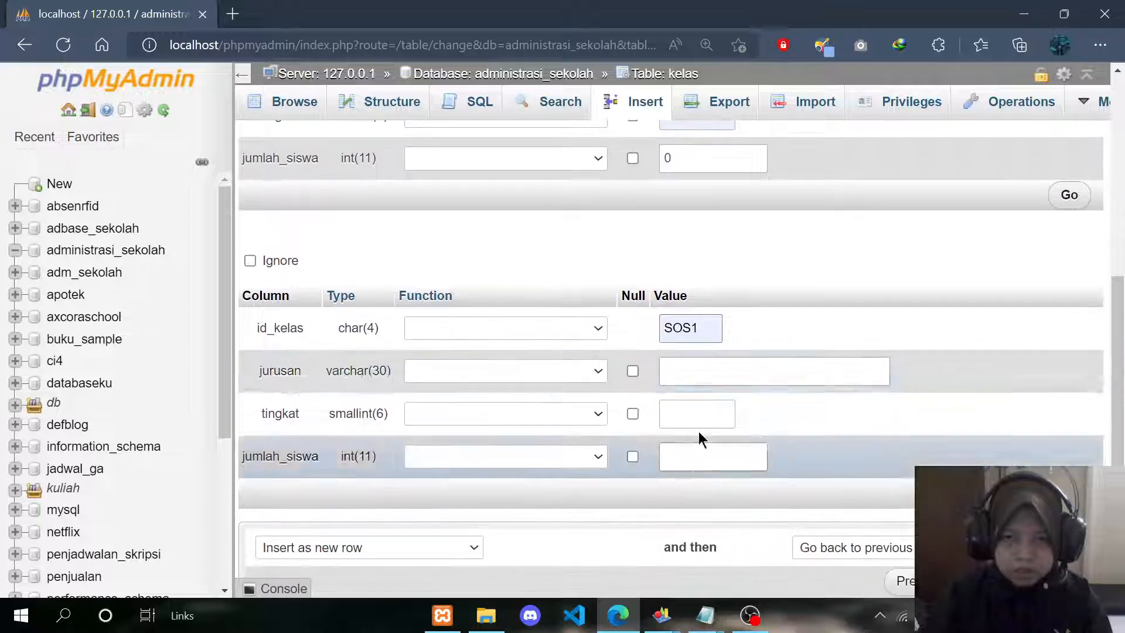
click(698, 374)
click(685, 461)
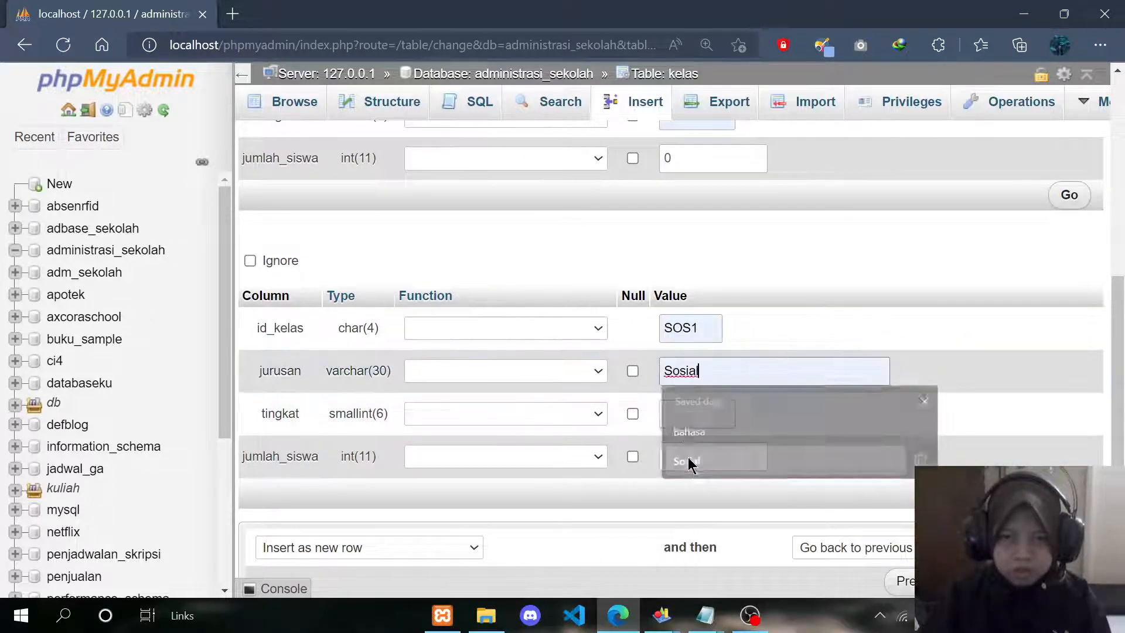
click(686, 414)
click(699, 504)
click(698, 459)
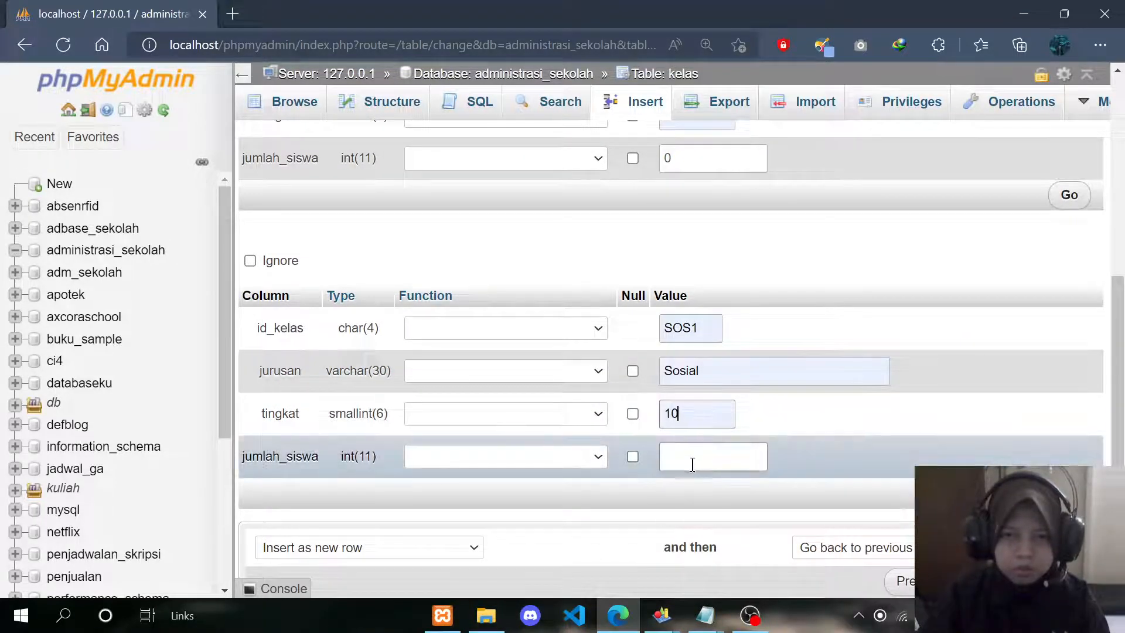
click(697, 516)
Step: Insert the three filled rows into the kelas table and dismiss the browser's offer to save the form information
scroll(723, 473, down, 2)
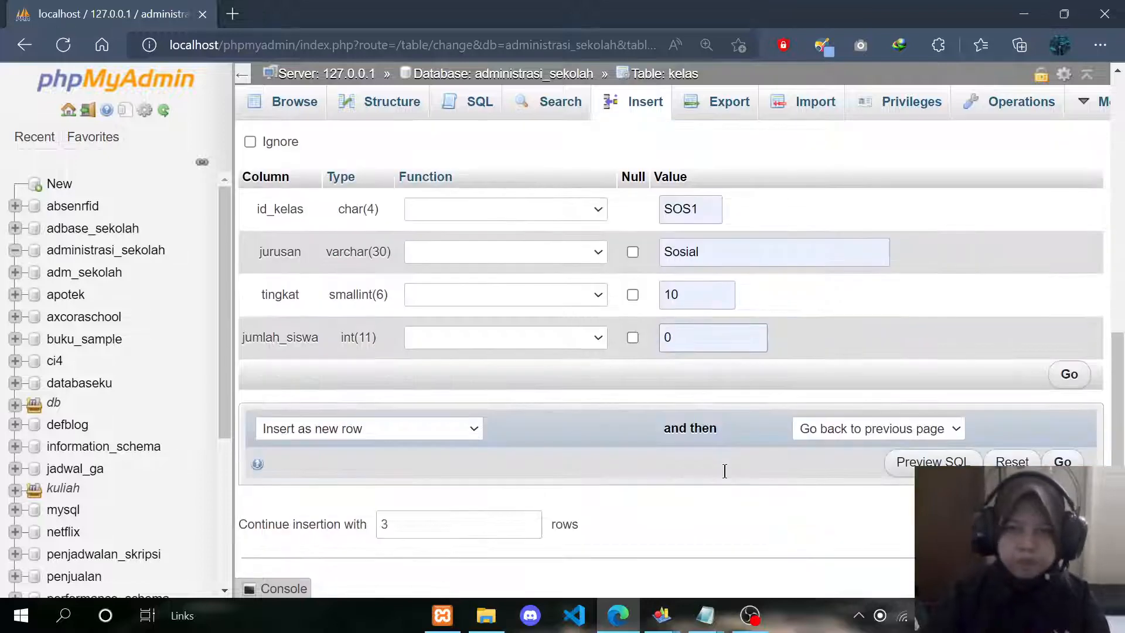
scroll(723, 472, up, 1)
scroll(723, 473, down, 1)
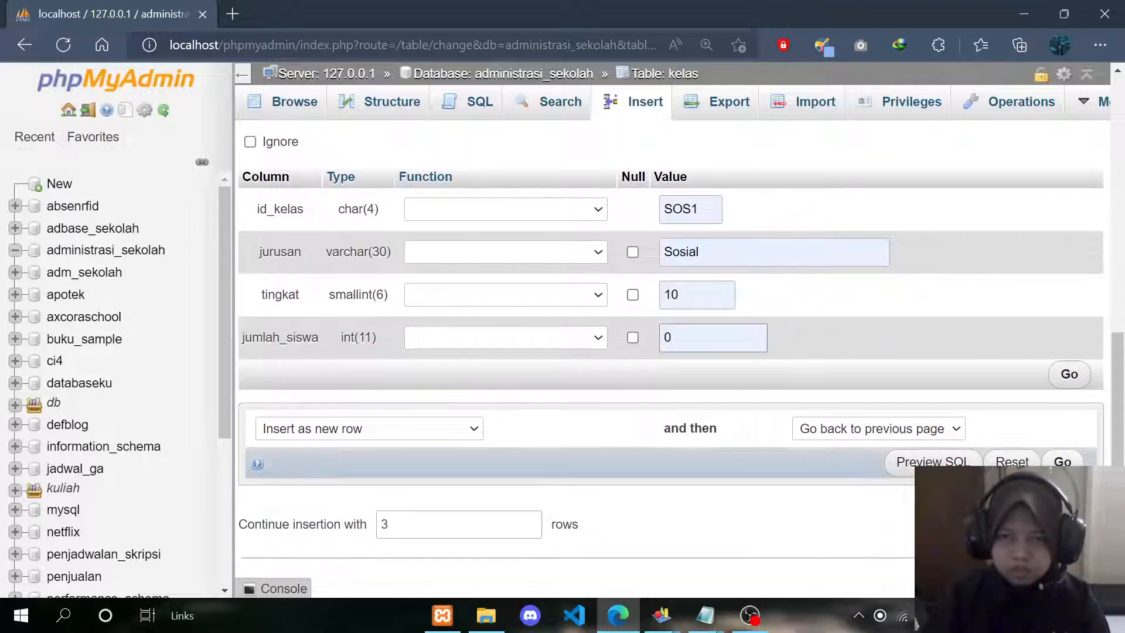
click(1062, 461)
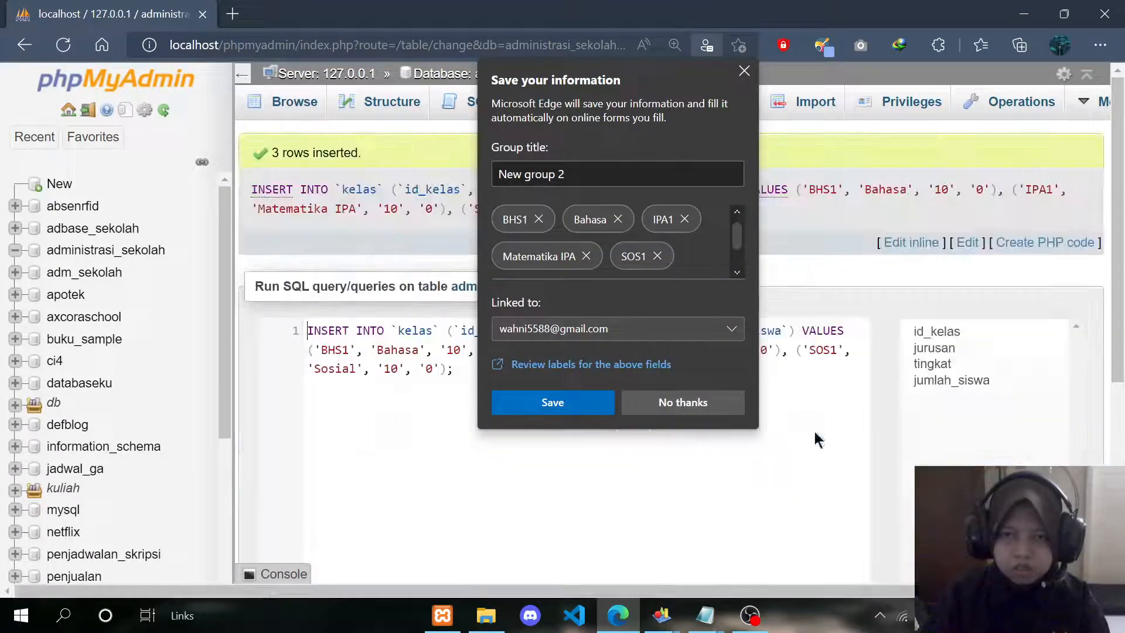
click(751, 79)
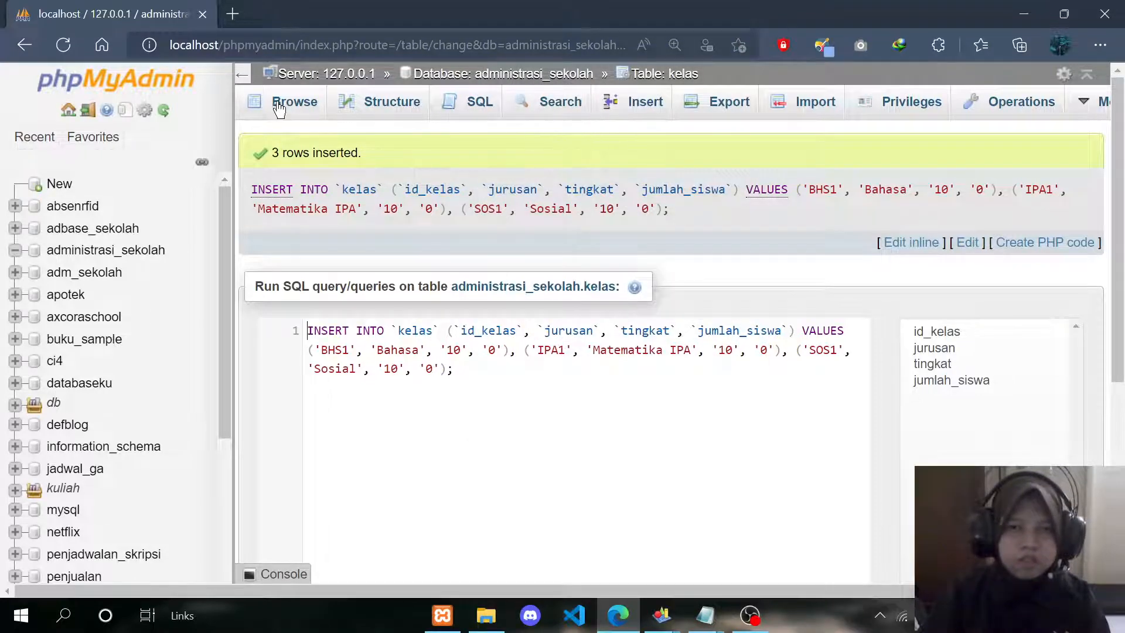
Step: Browse the rows of the kelas table and reload the page to list the administrasi_sekolah tables in the navigation tree
click(279, 106)
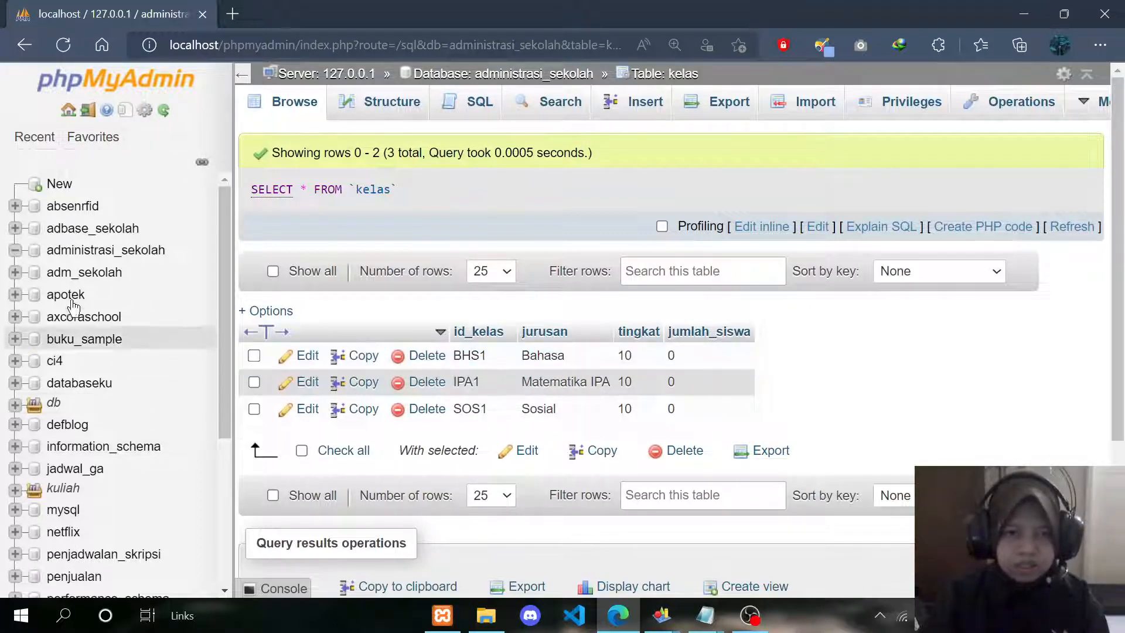
scroll(68, 322, down, 2)
scroll(60, 302, up, 2)
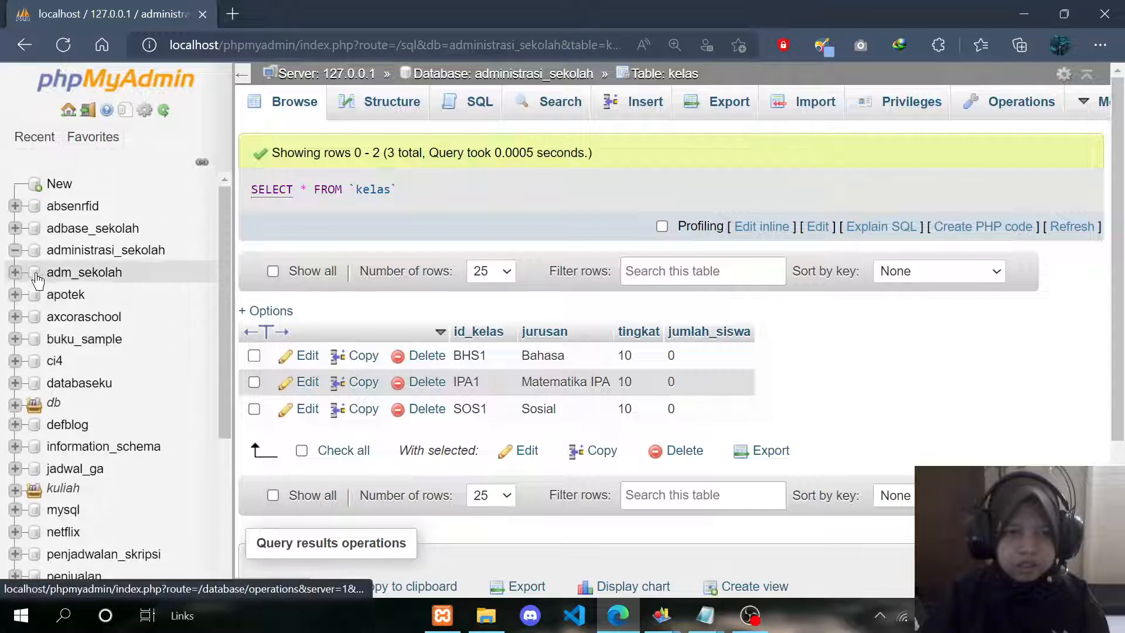
click(16, 252)
click(65, 46)
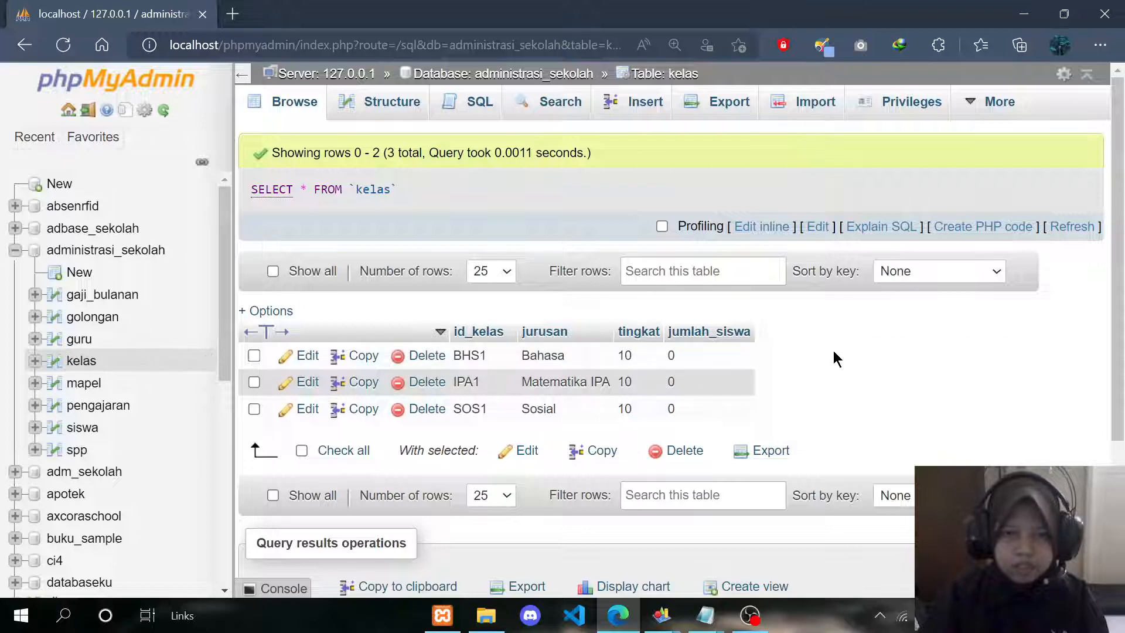
Step: Compare the columns of the siswa table, especially id_kelas, with the records in the kelas table
click(83, 428)
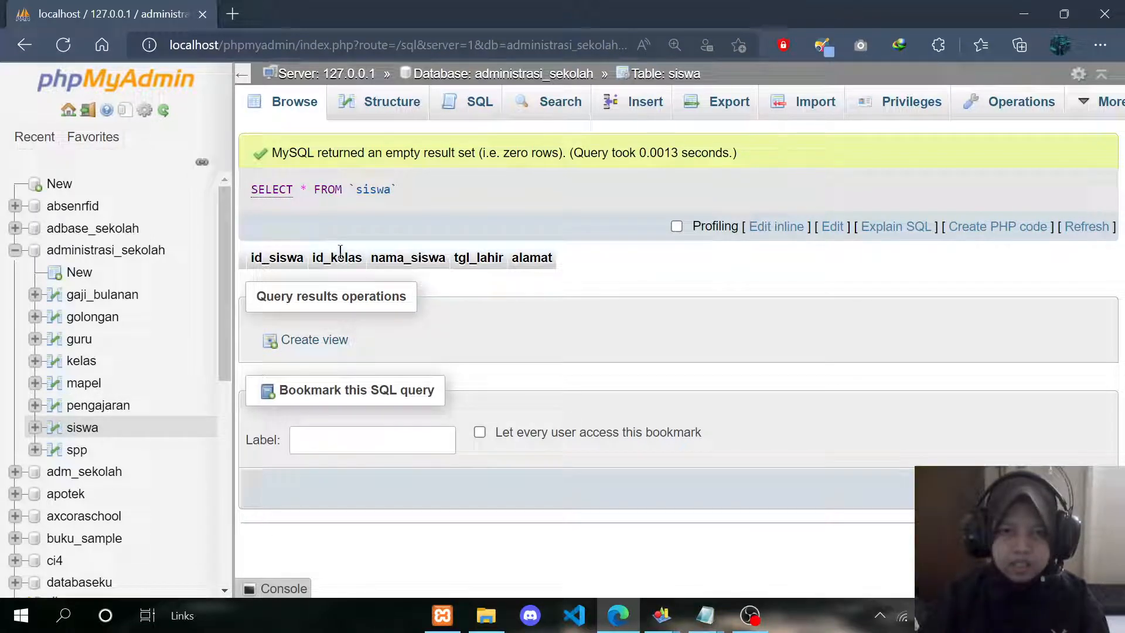
drag(310, 259, 366, 258)
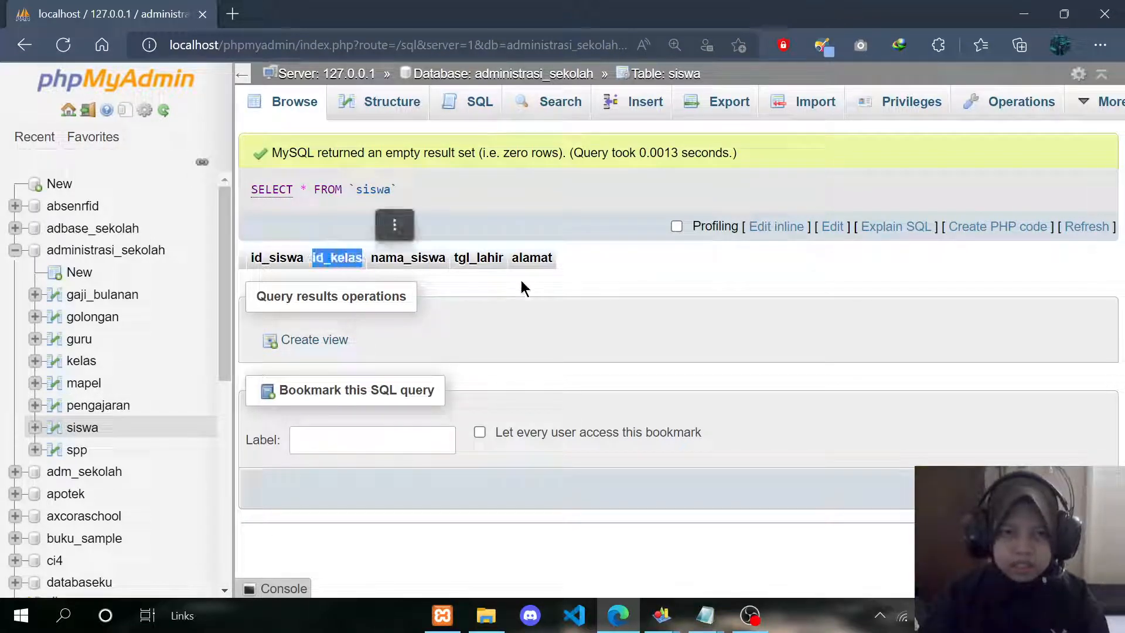
click(521, 281)
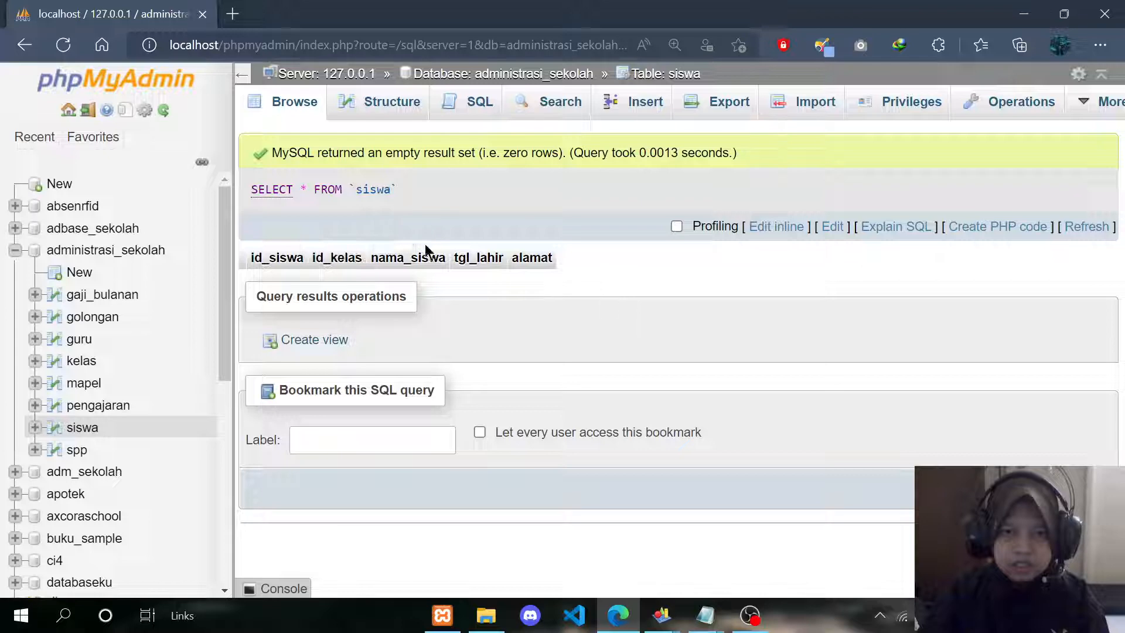
click(81, 361)
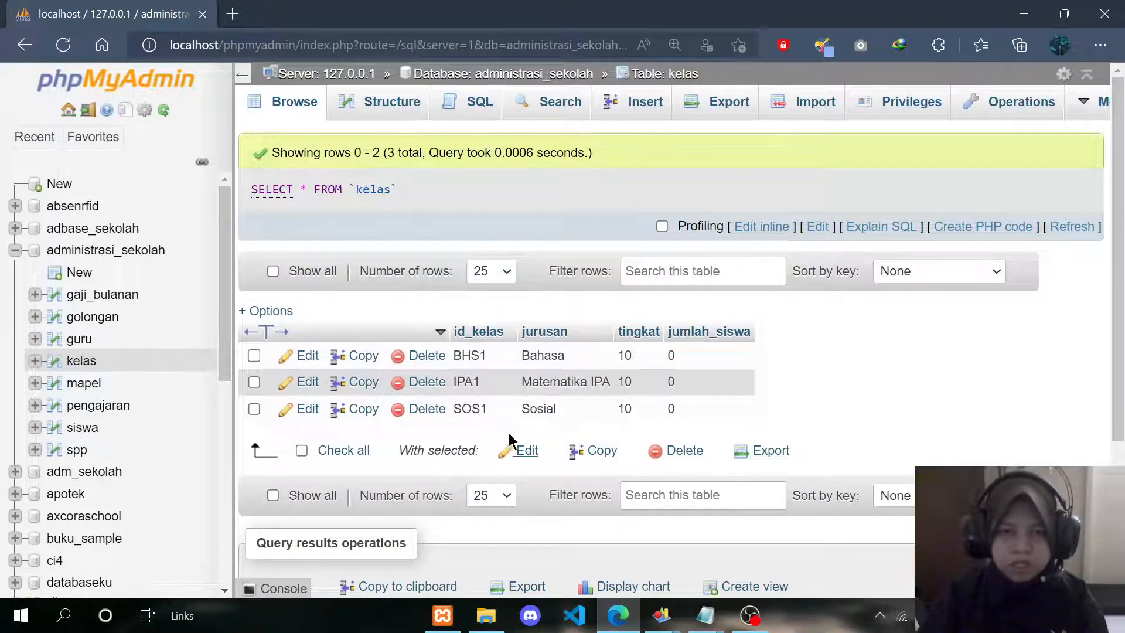
click(85, 429)
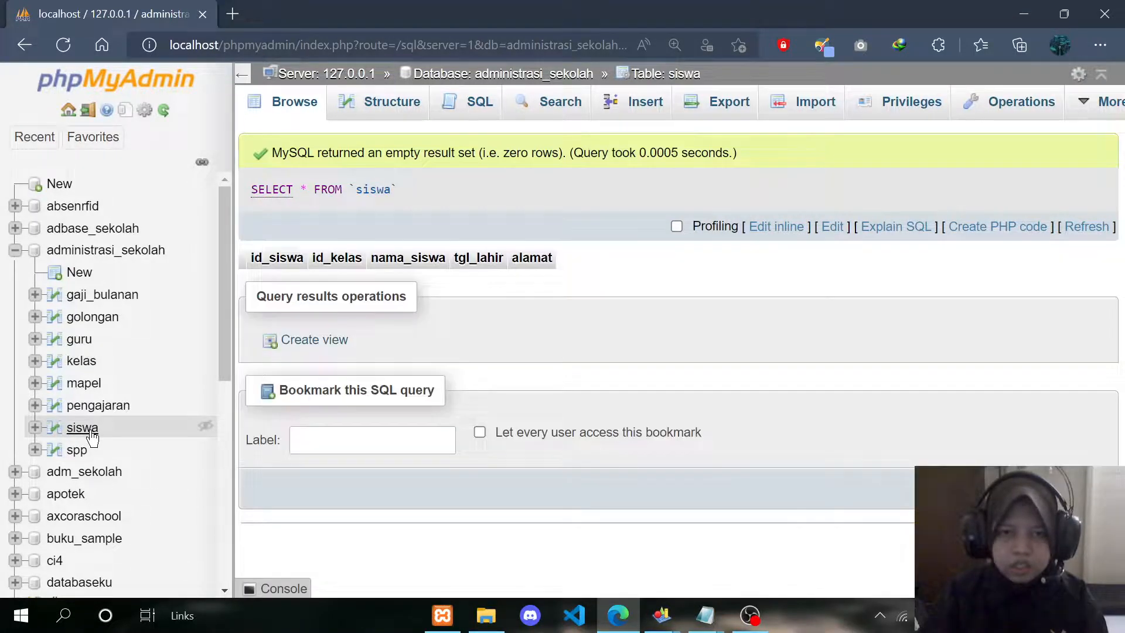
click(82, 361)
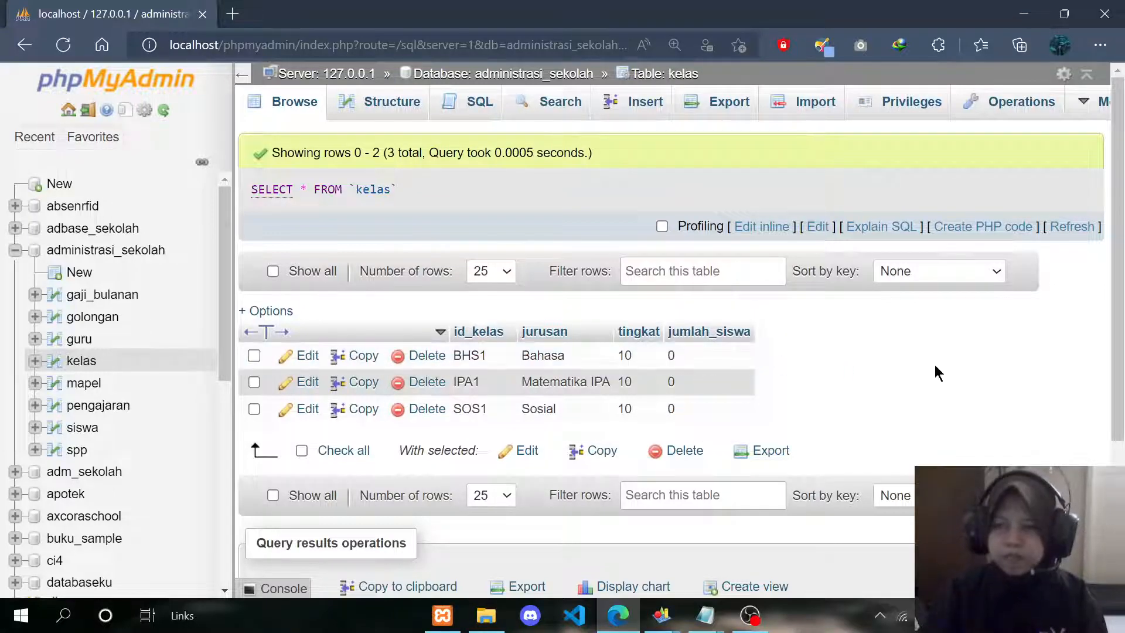
Step: Open the form for adding a new trigger to the administrasi_sekolah database
scroll(703, 344, down, 1)
scroll(720, 332, up, 1)
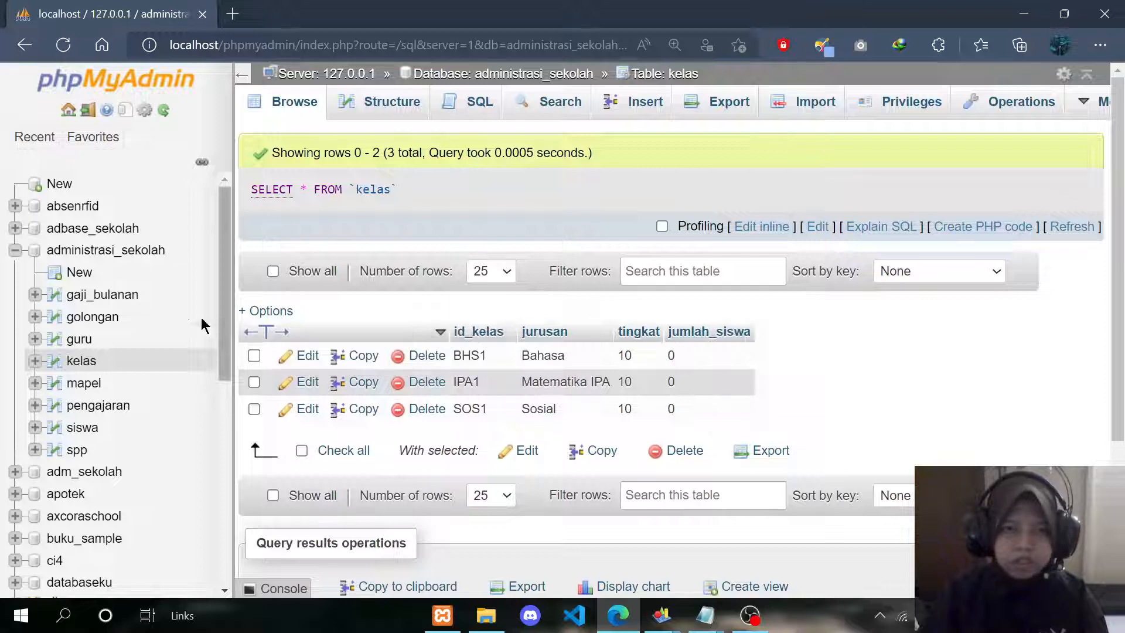
click(81, 250)
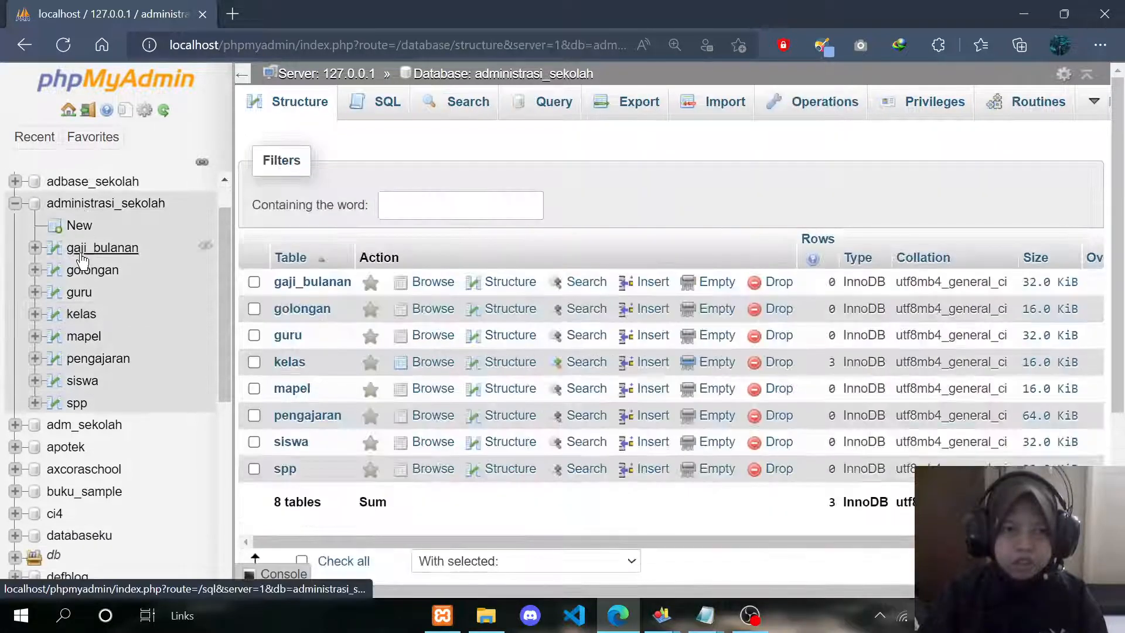
scroll(83, 261, up, 1)
click(1093, 101)
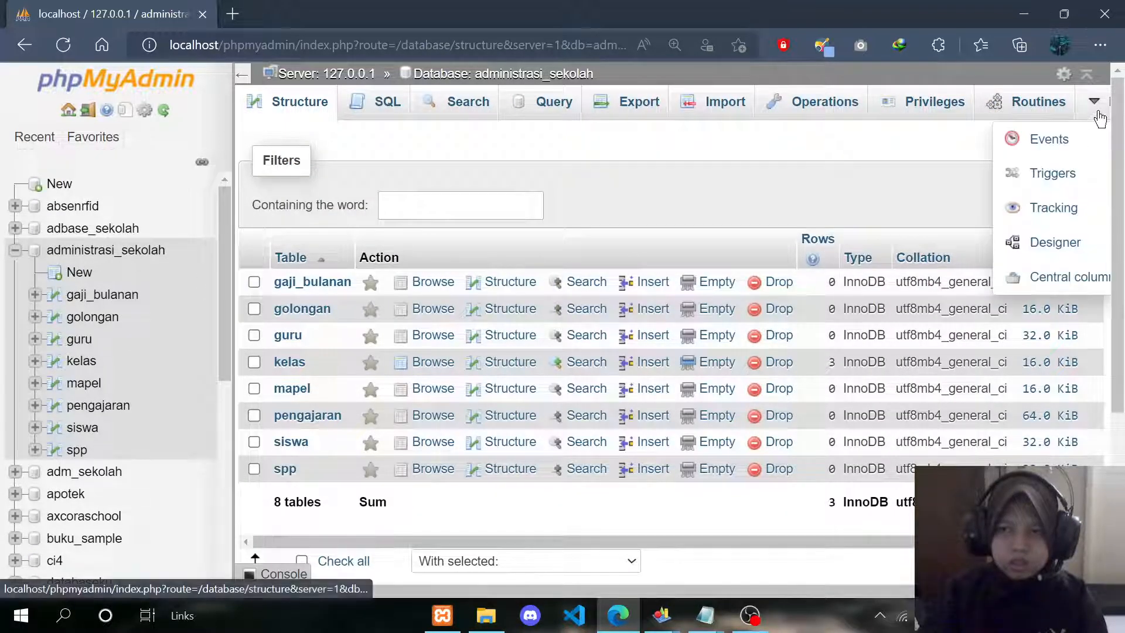
click(1052, 171)
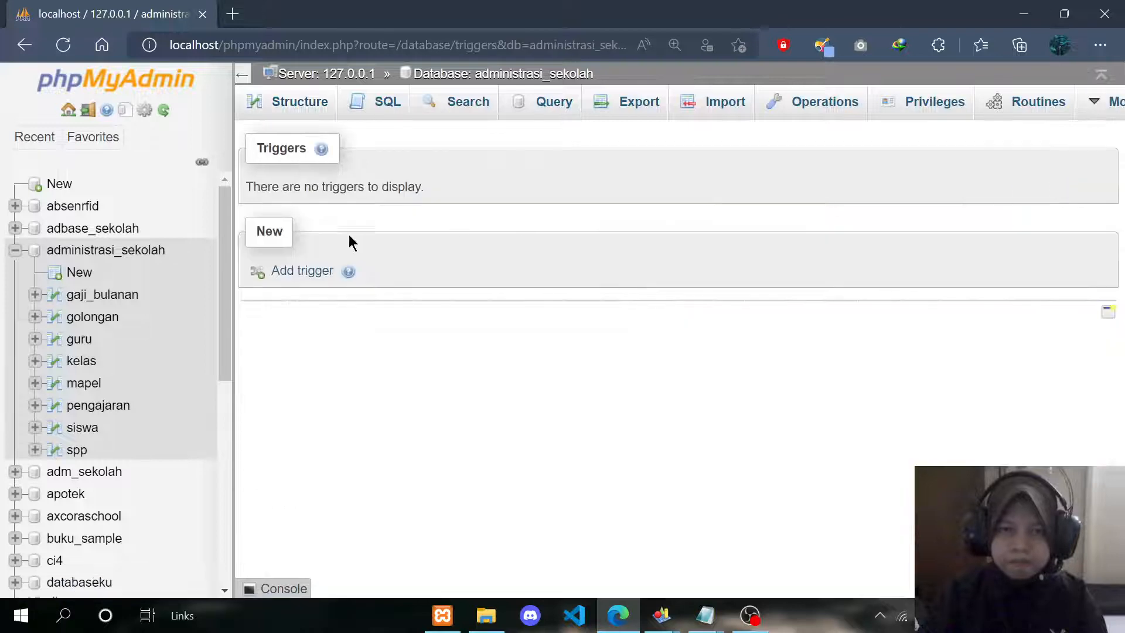
click(297, 273)
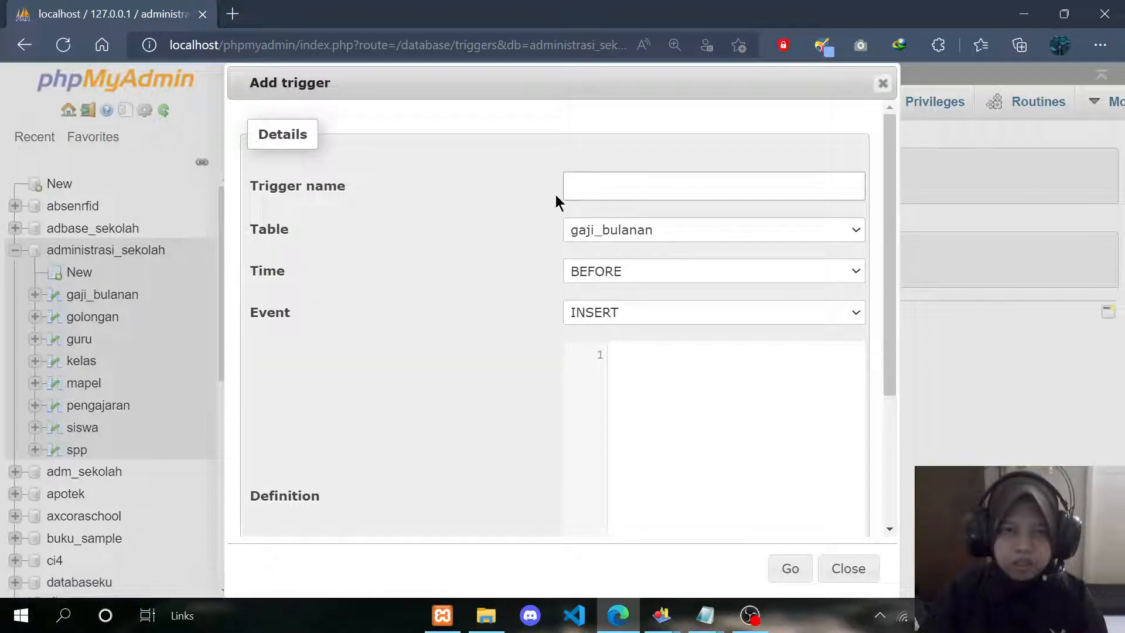
Step: Name the new trigger tg_tmbh_jmlh_siswa
click(605, 187)
click(605, 188)
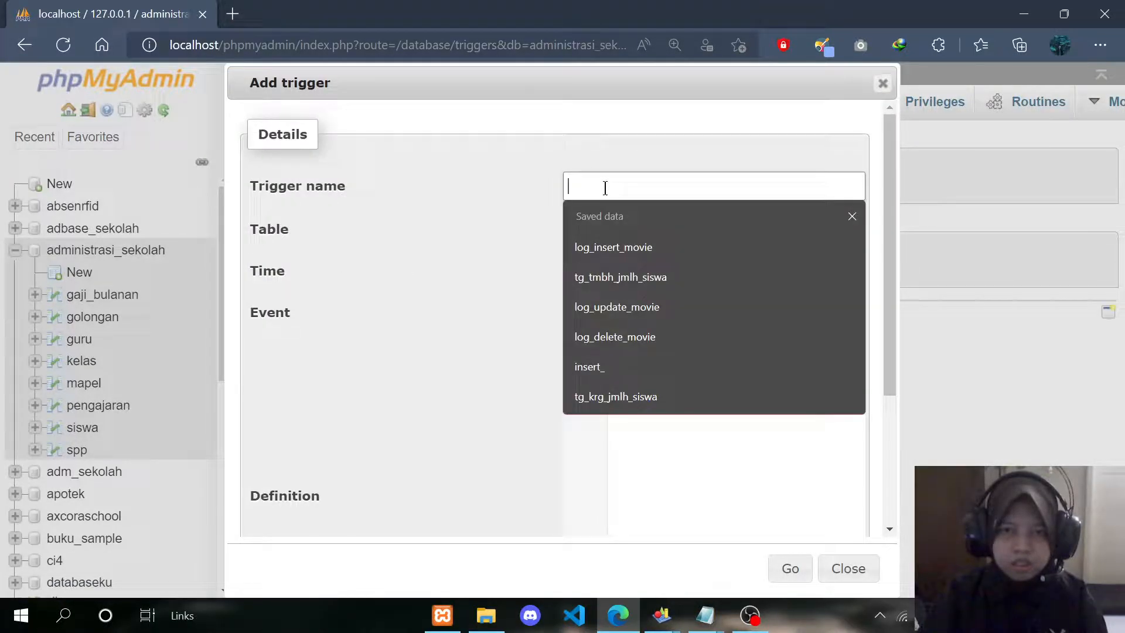
text(t)
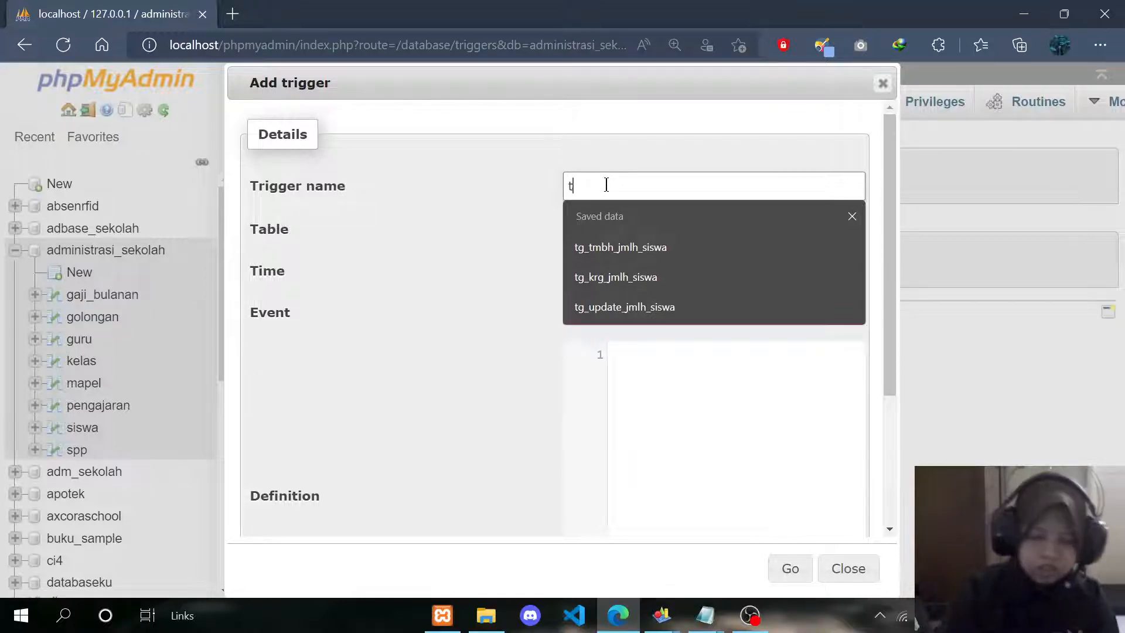
text(g_)
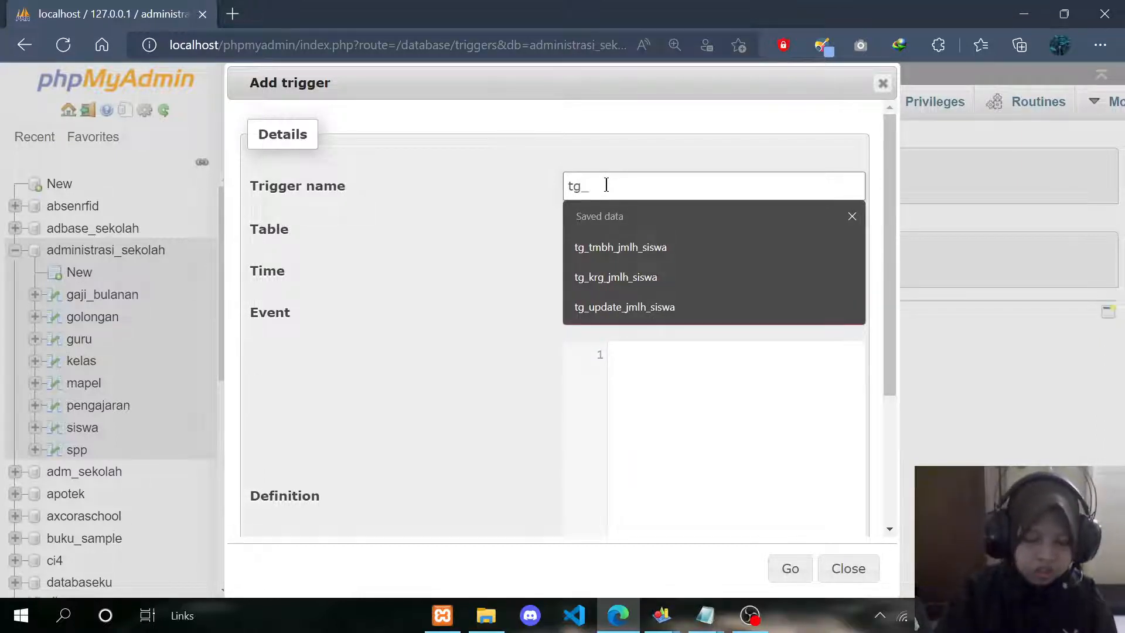
text(ta)
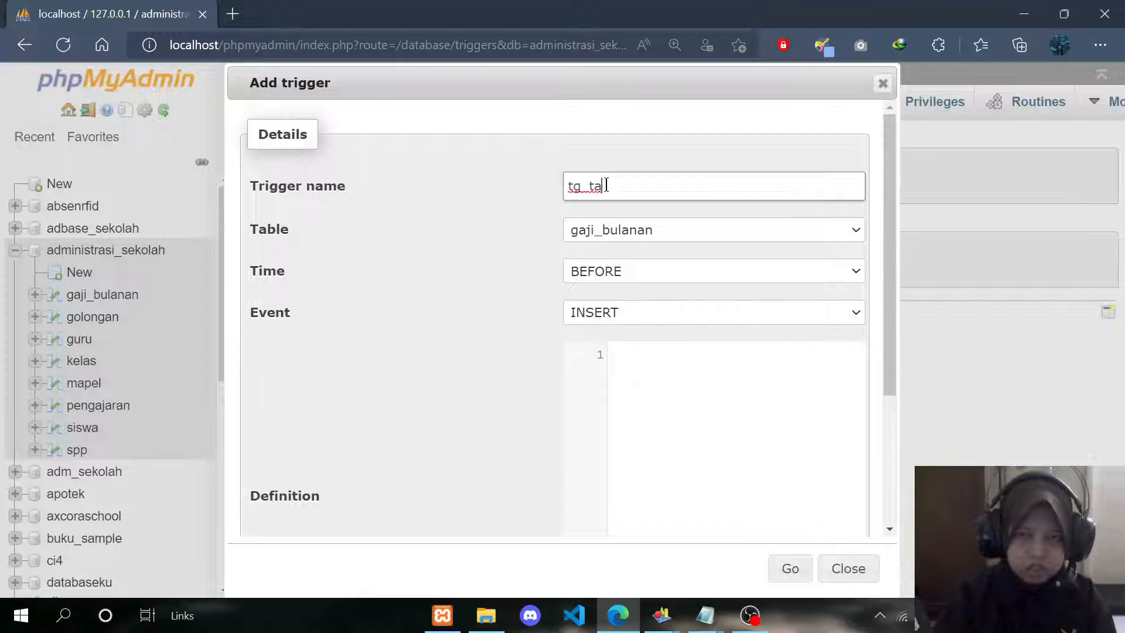
key(BackSpace)
text(mbh)
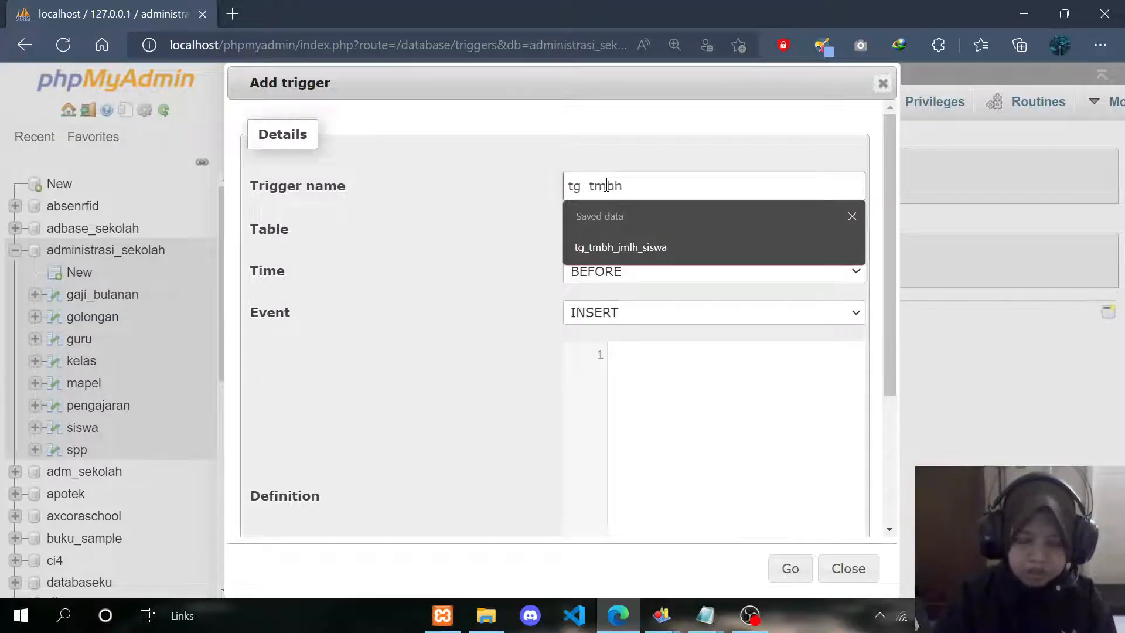
text(_jml)
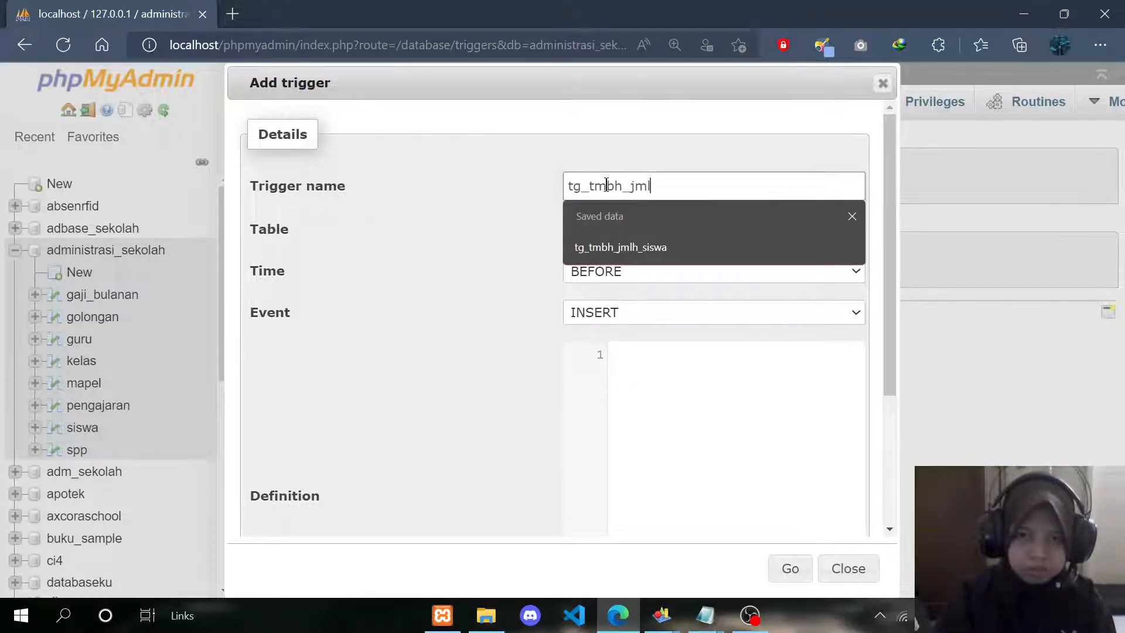
text(h_siswa)
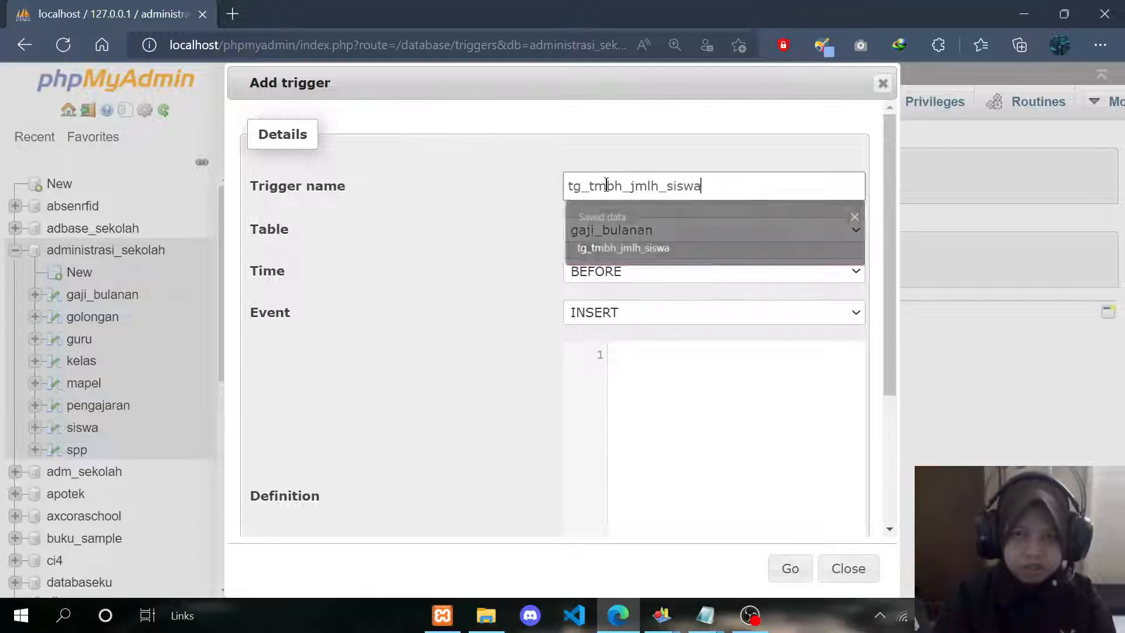
Step: Assign the trigger to the siswa table and set its time to AFTER, for the INSERT event
click(652, 229)
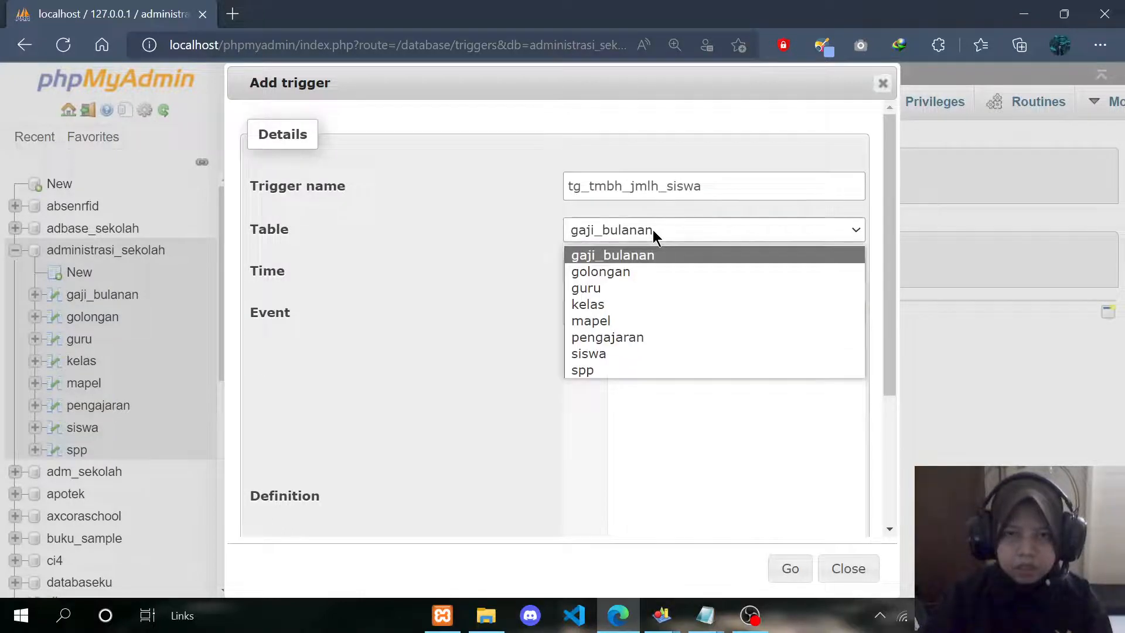
click(626, 353)
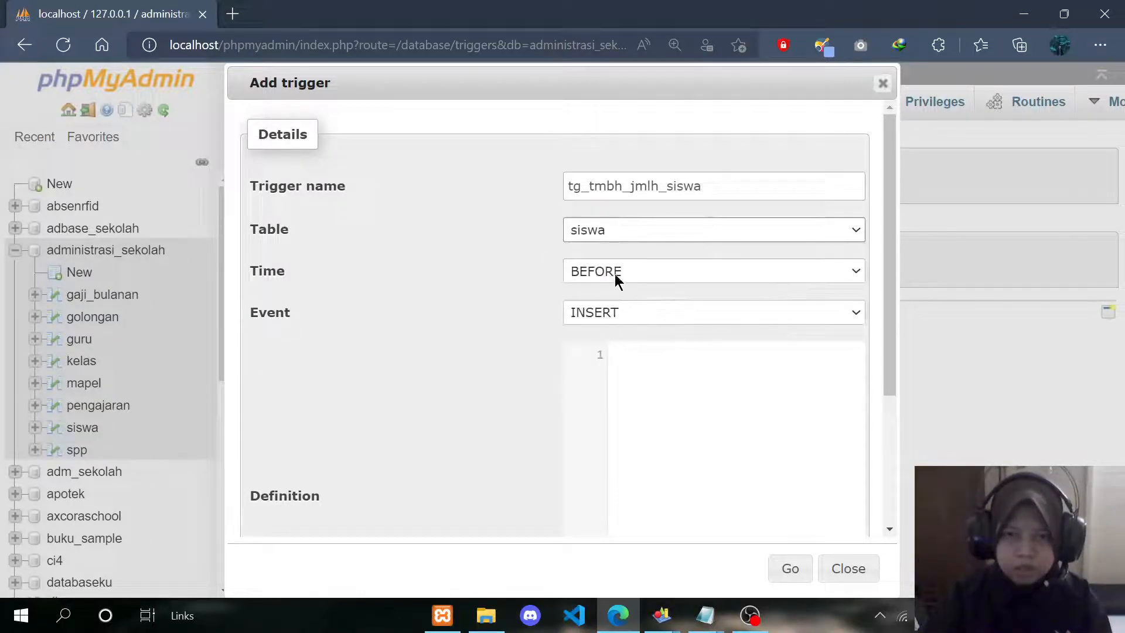
click(653, 272)
click(653, 273)
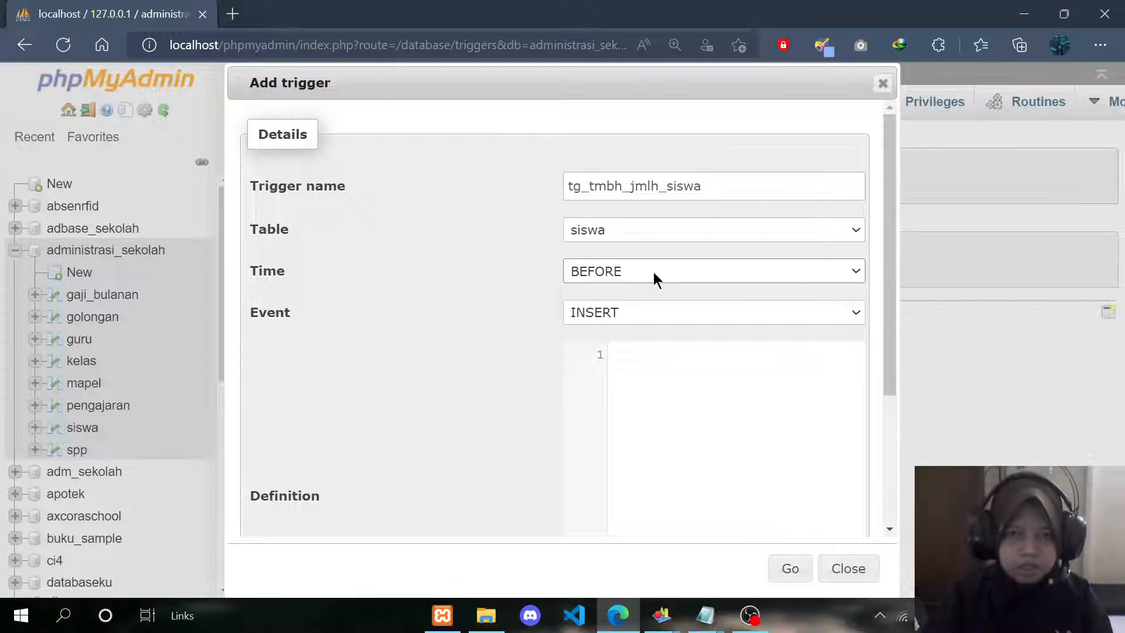
click(652, 272)
click(631, 309)
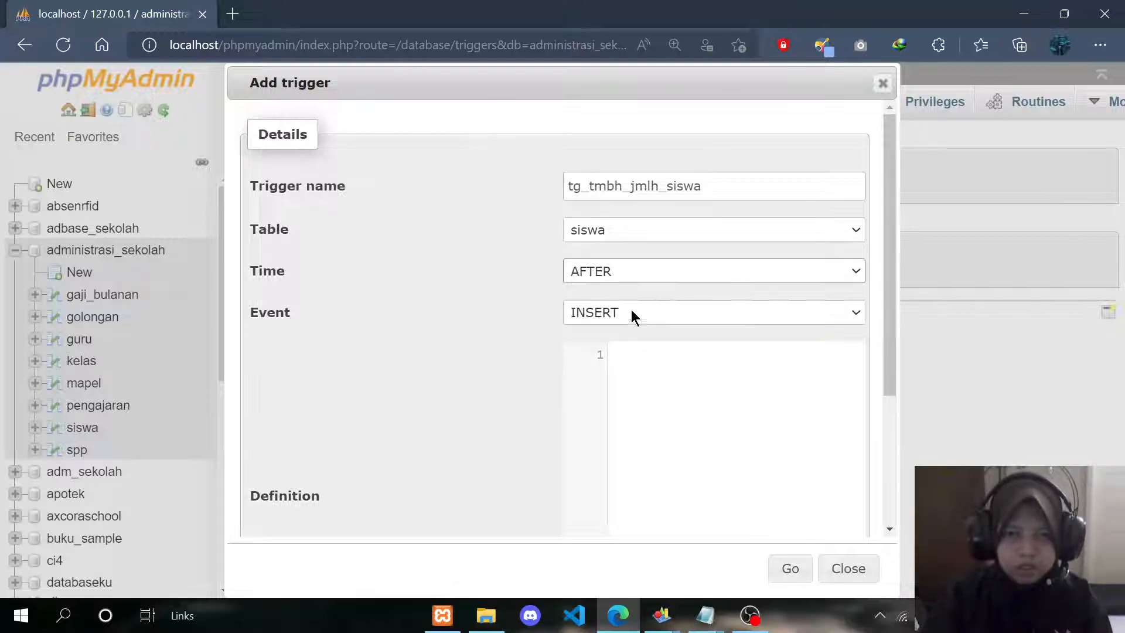
Step: Widen and reposition the trigger dialog, and start the trigger definition with a BEGIN line
click(635, 363)
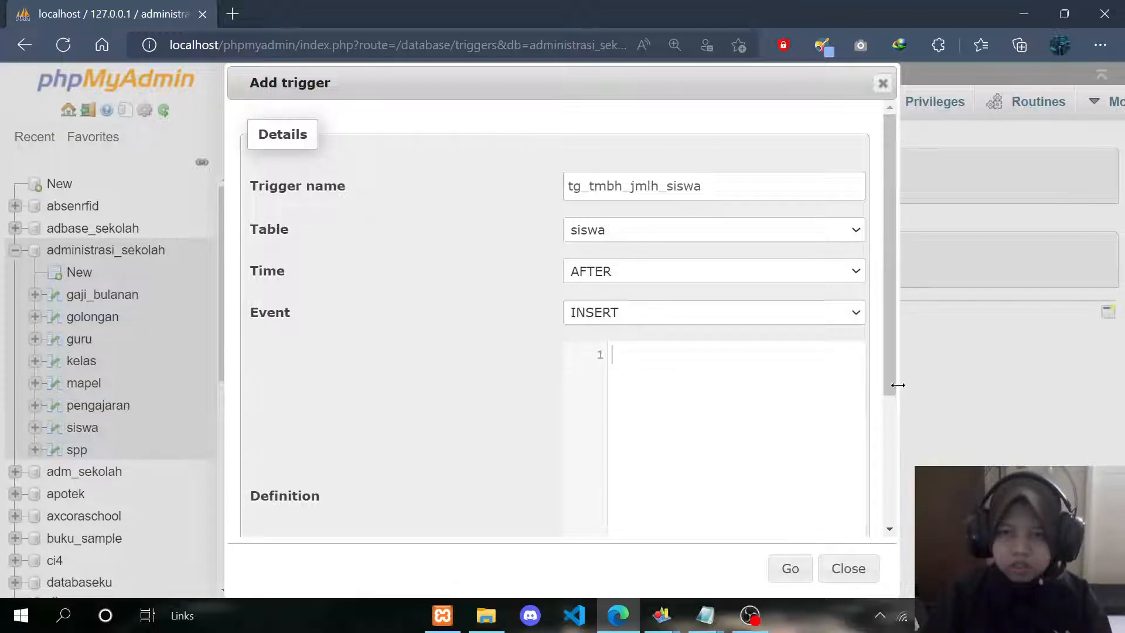
drag(896, 387, 1006, 384)
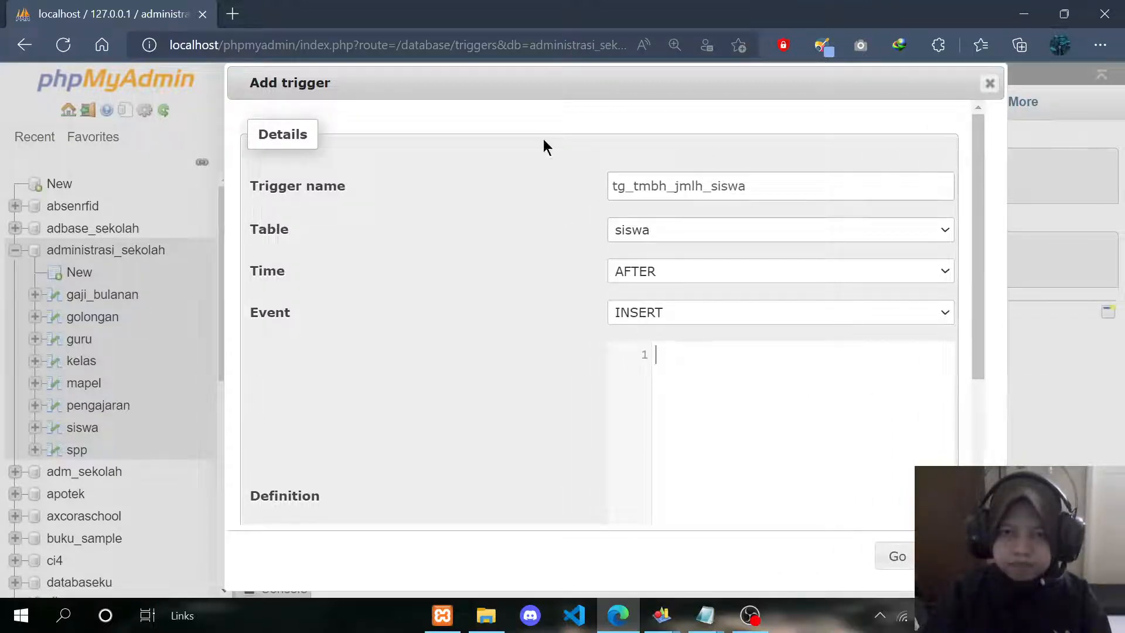
drag(535, 88, 497, 88)
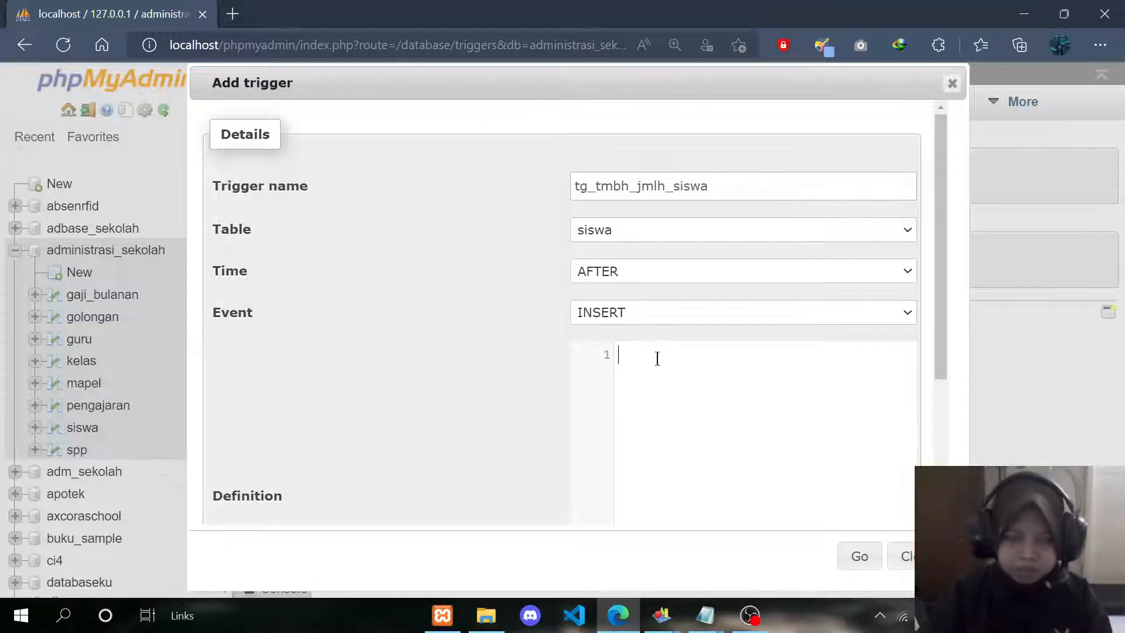
text(BEG)
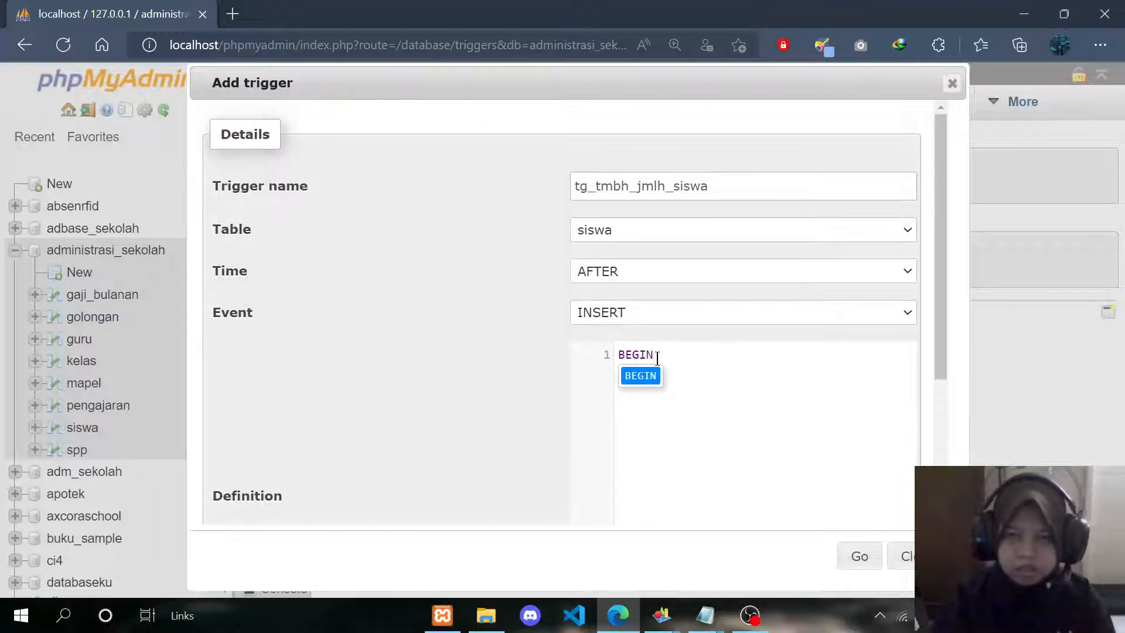
text(IN)
key(Return)
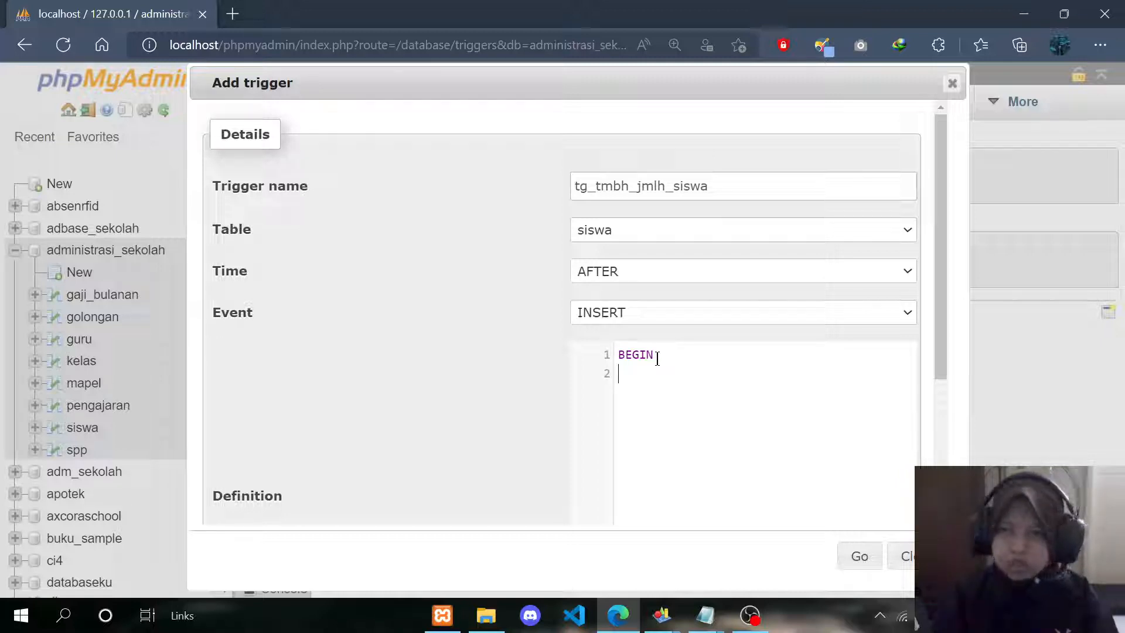
Step: Write UPDATE kelas SET jumlah_siswa = jumlah_siswa+1 on the second line of the trigger definition
text(U)
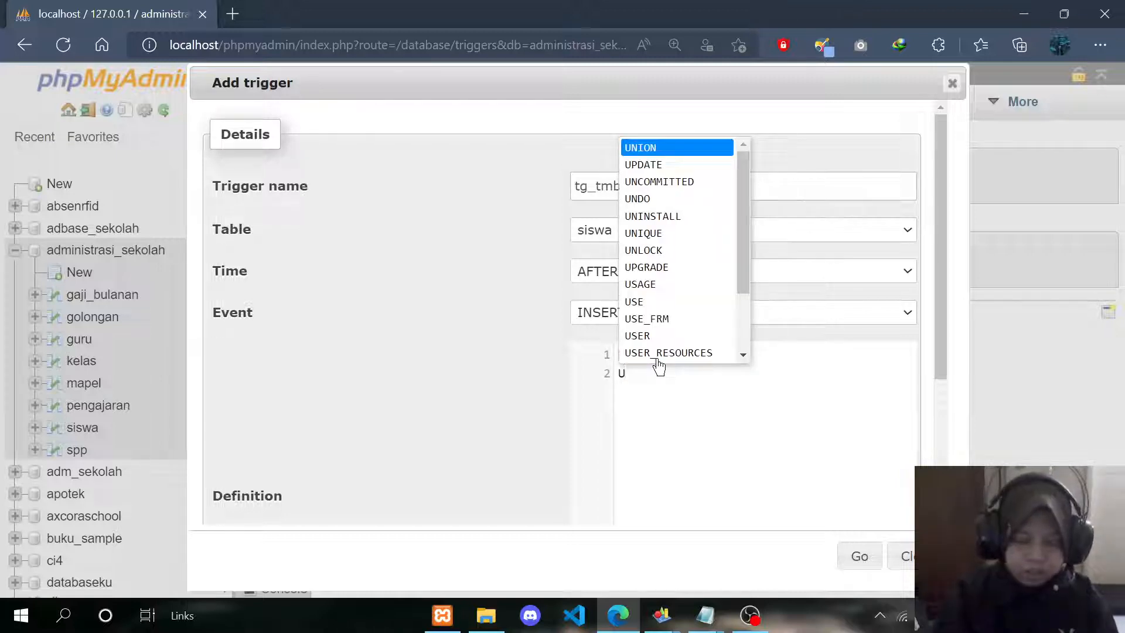
text(PDATE )
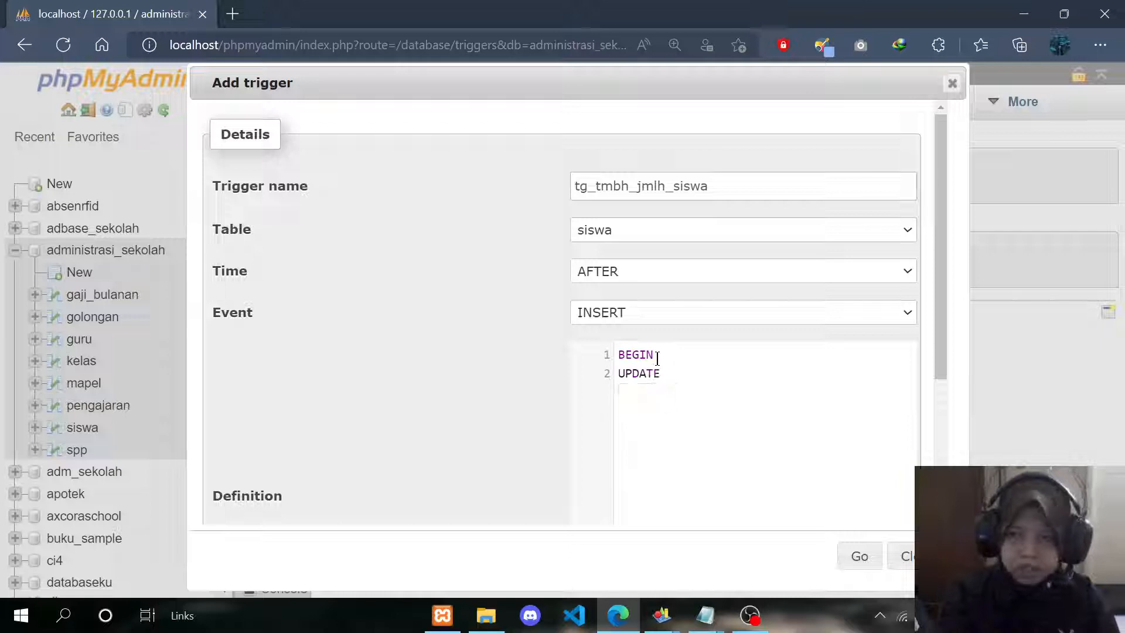
text(kelas )
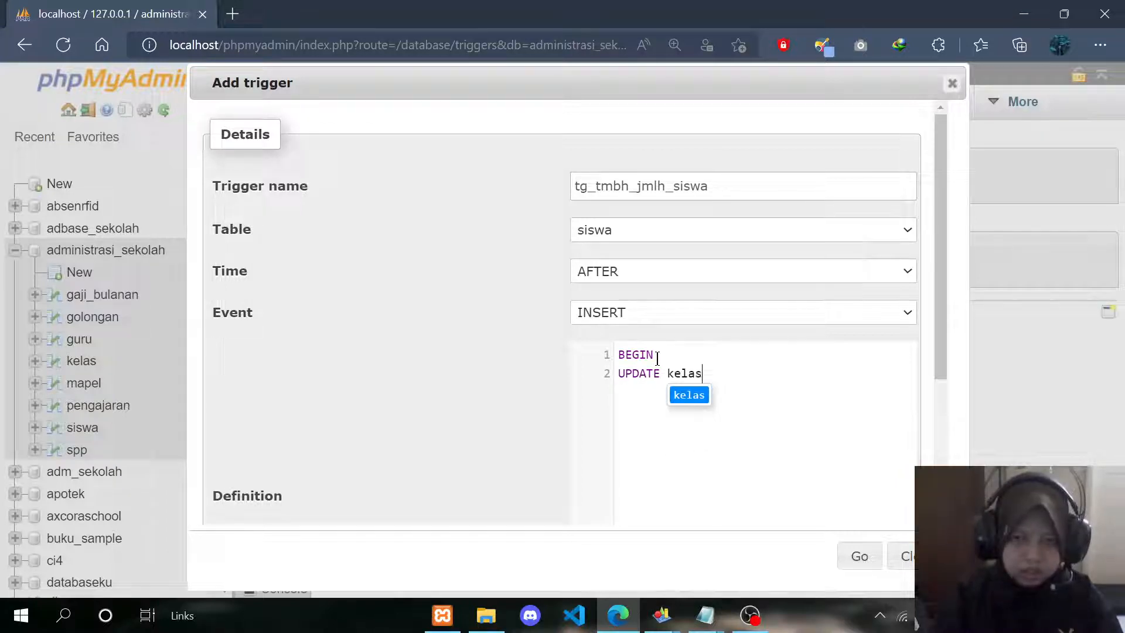
text(SET)
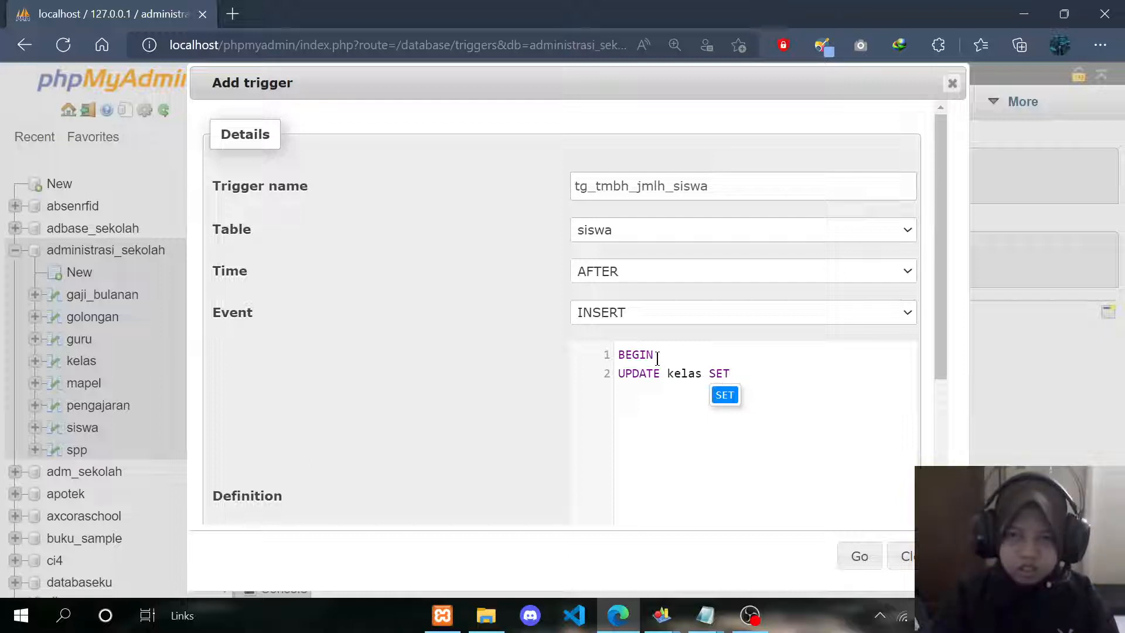
text( j)
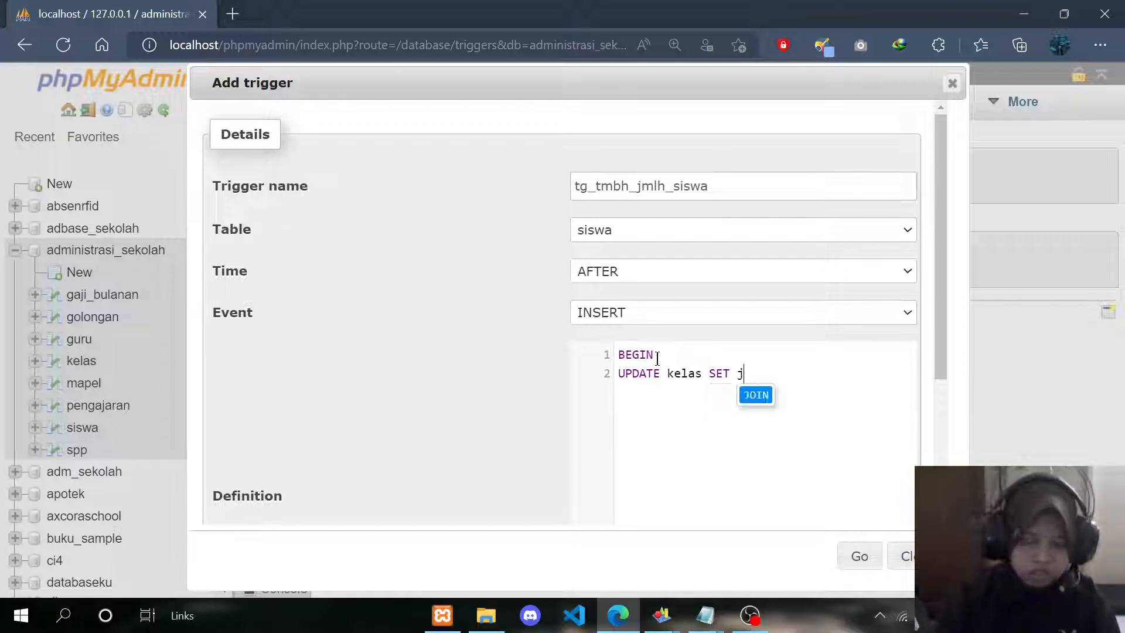
text(umlah_si)
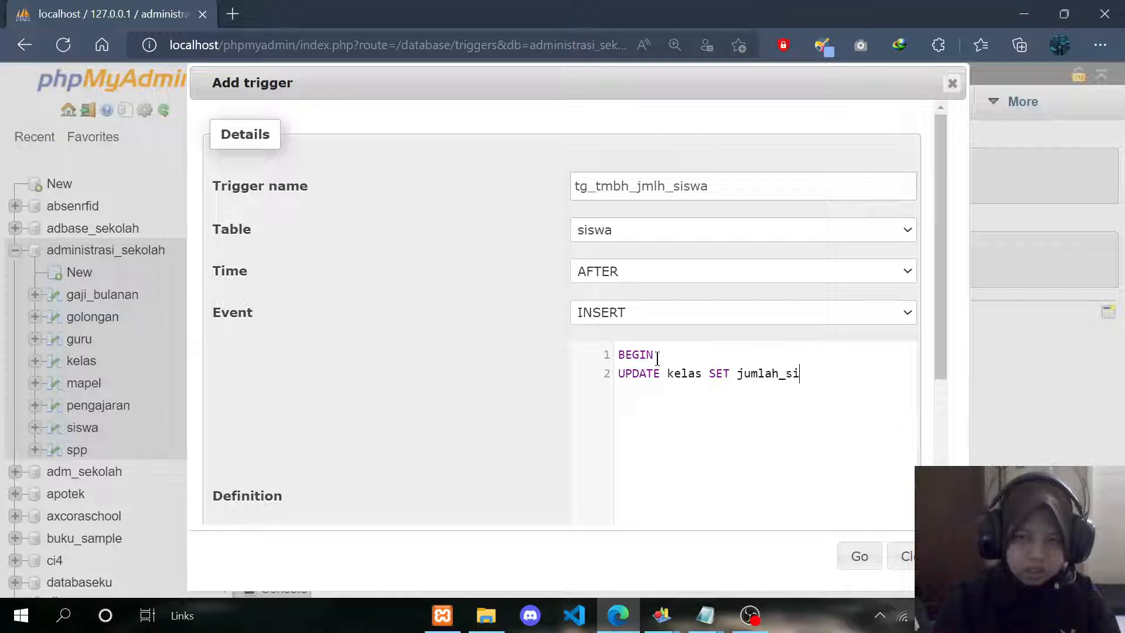
text(swa)
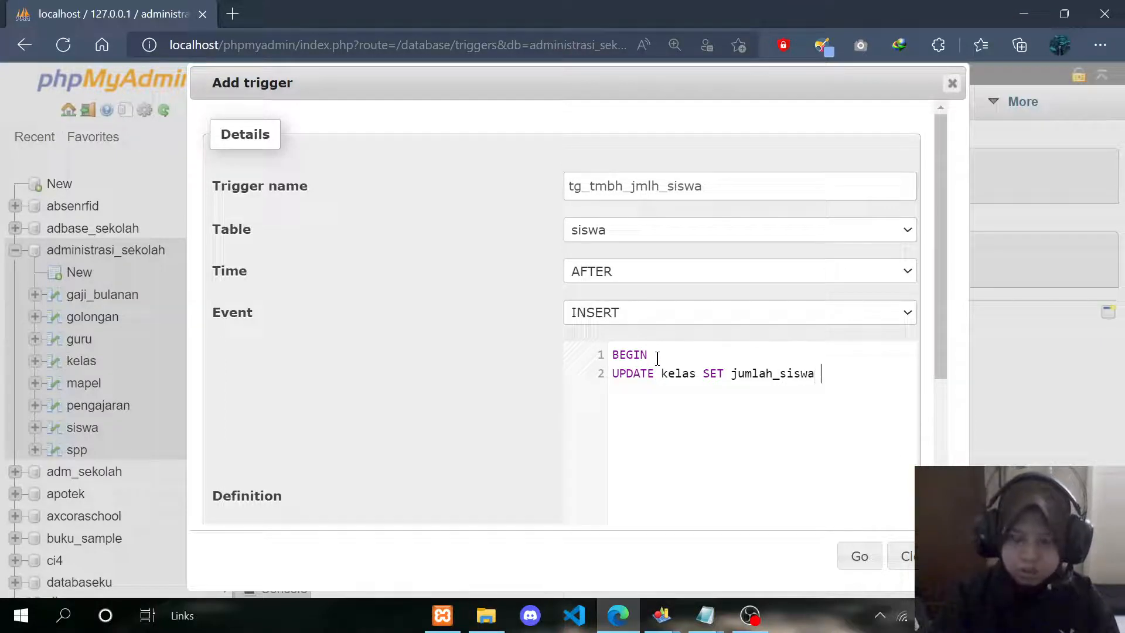
text( = jumlah)
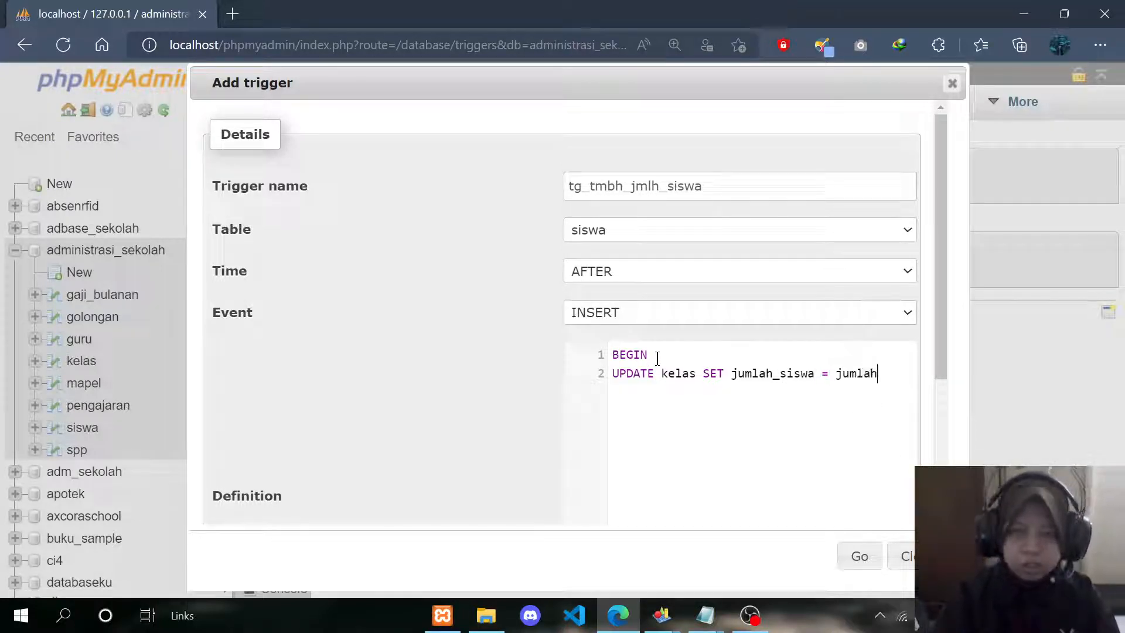
text(_sis)
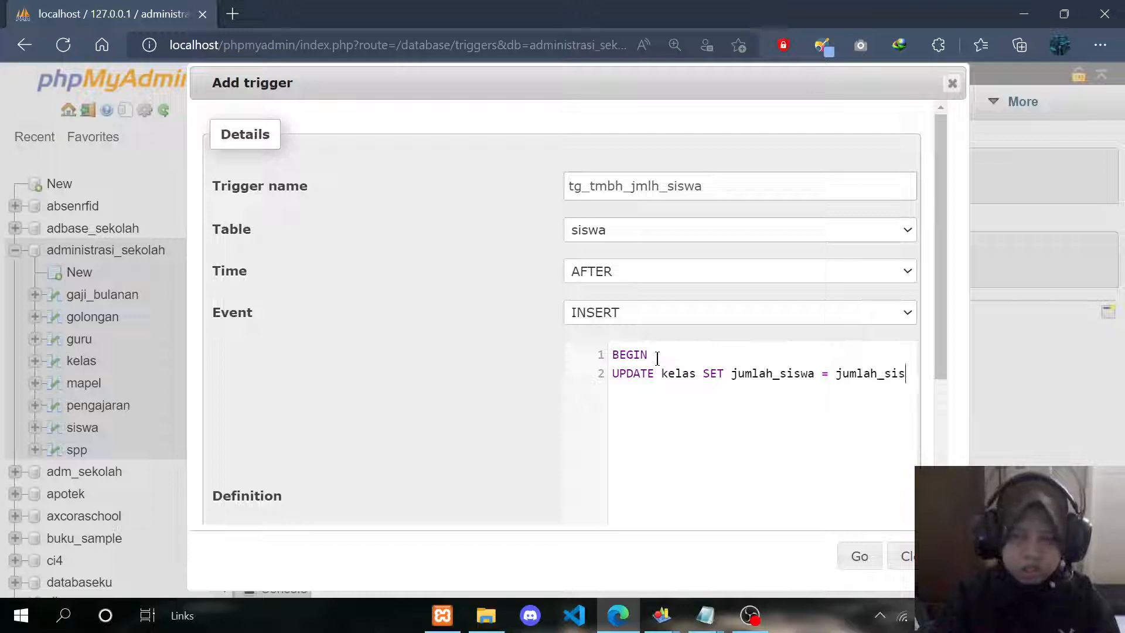
text(wa)
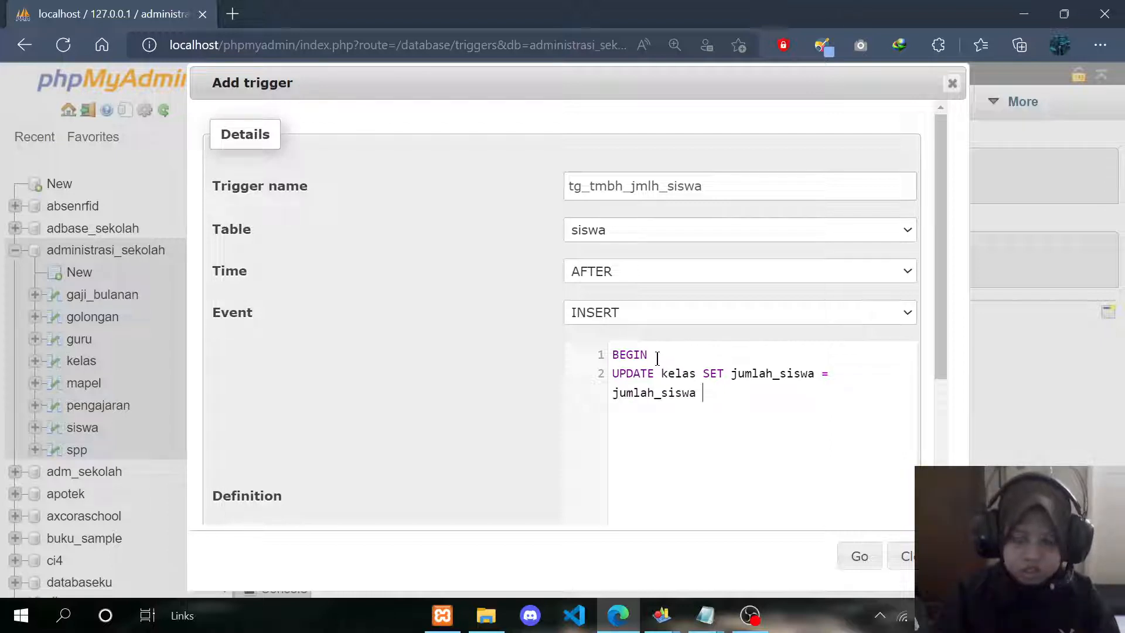
text(+1)
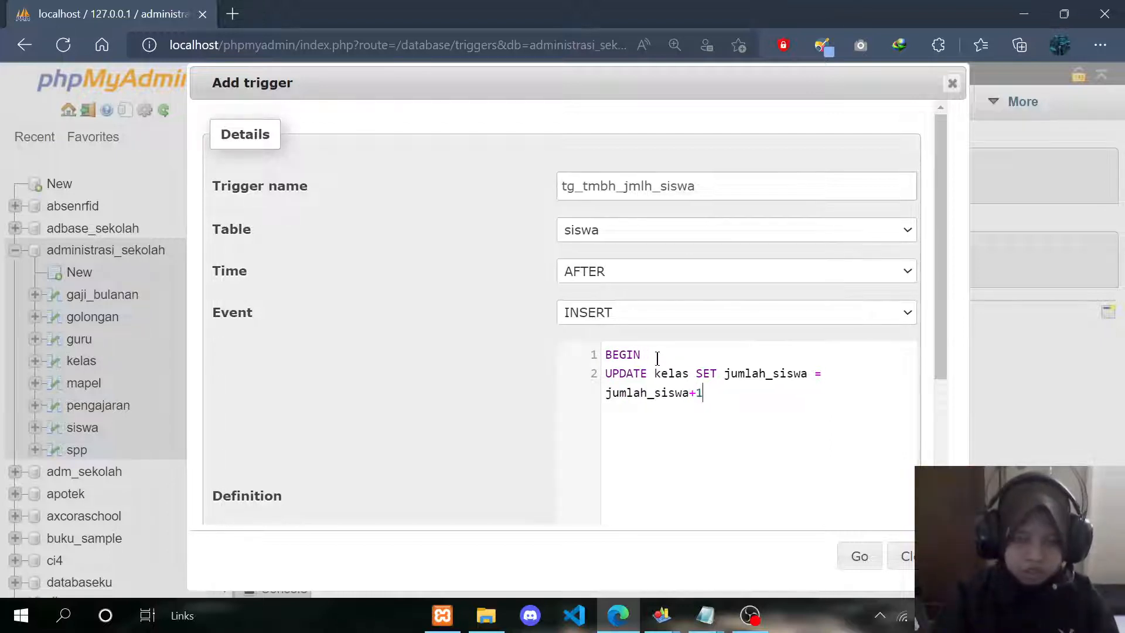
Step: Complete the UPDATE statement with WHERE id_kelas = NEW.id_kelas; and start a new line in the trigger definition
text( WHERE id_)
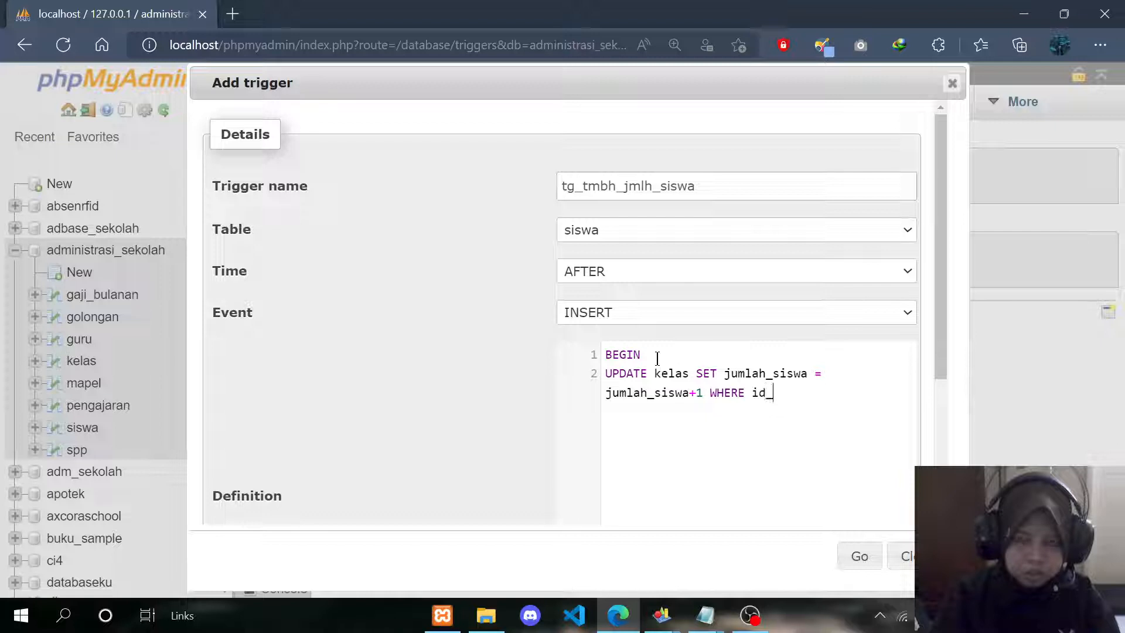
text(kelas)
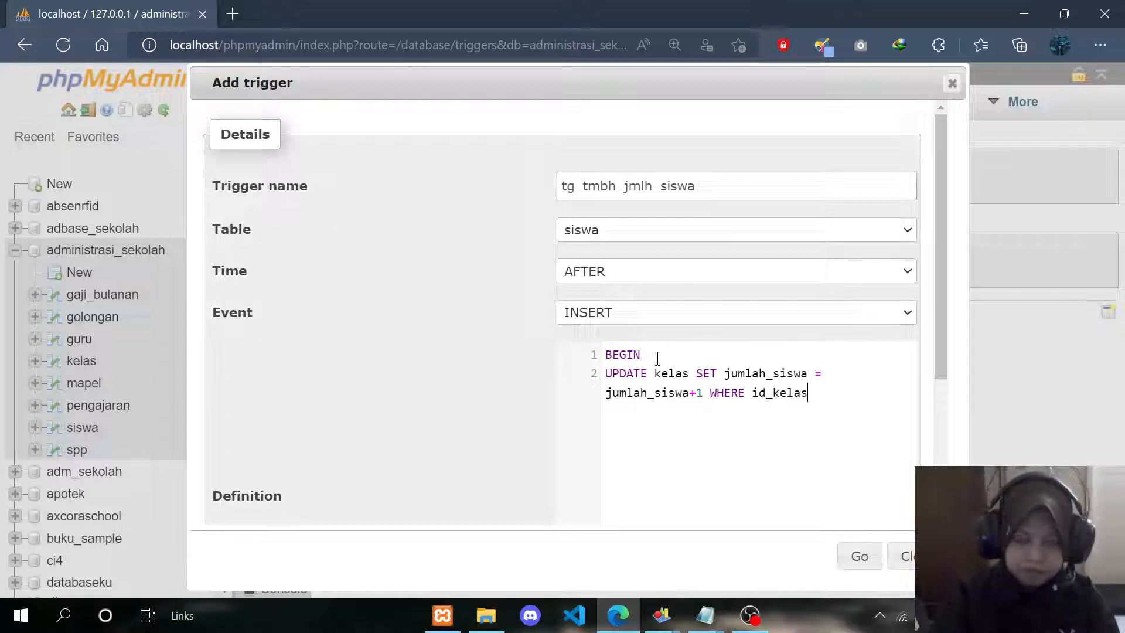
text( =)
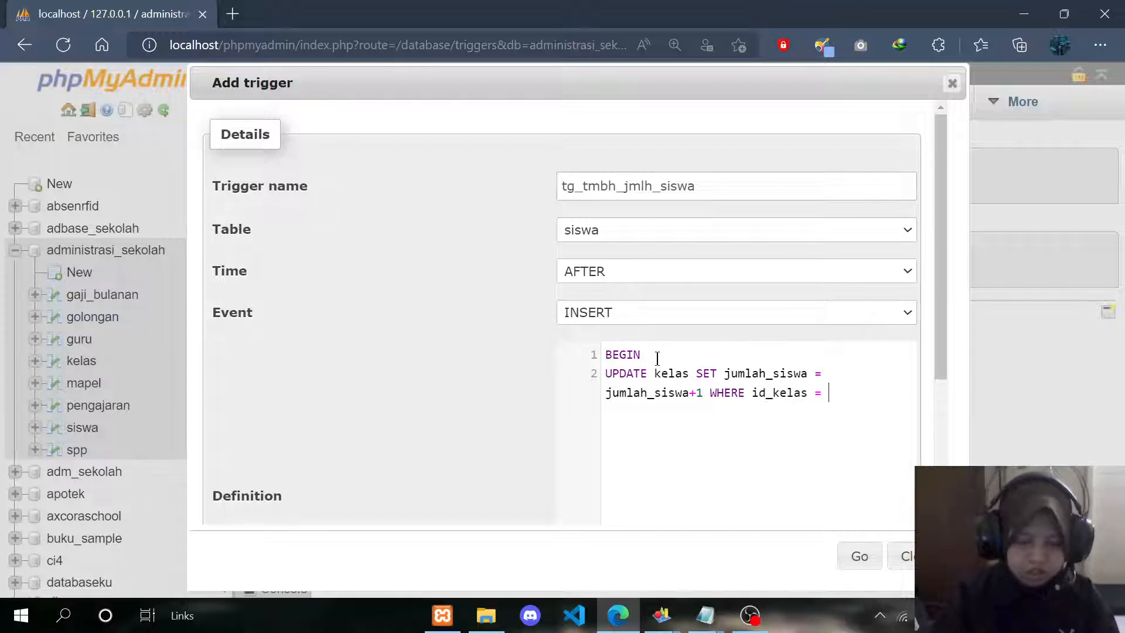
text( NEW.id_)
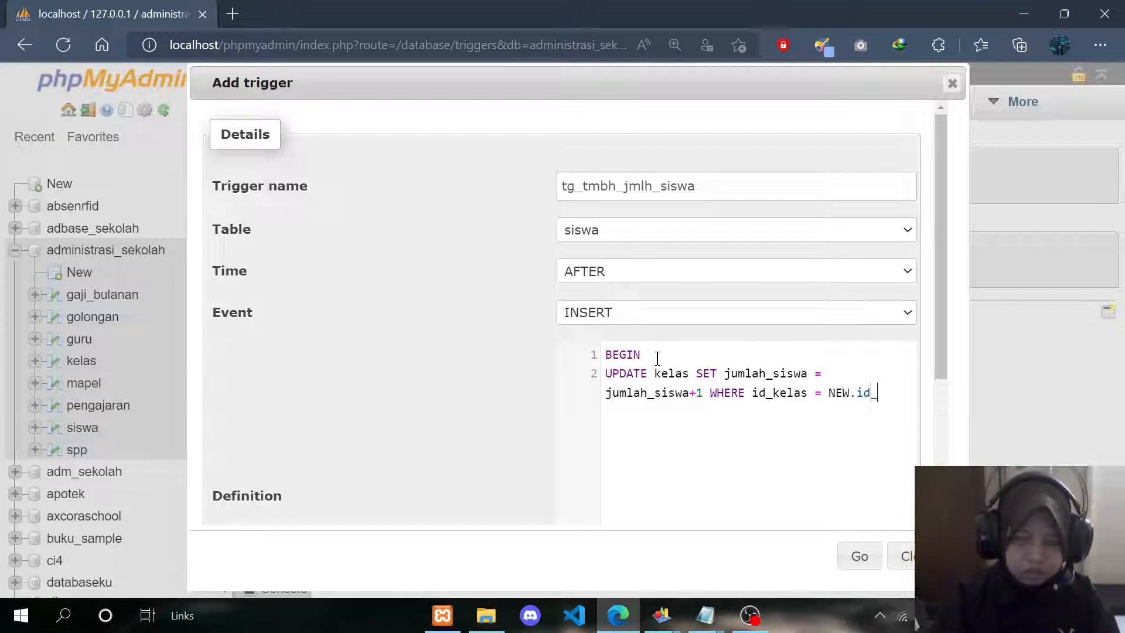
text(kelas)
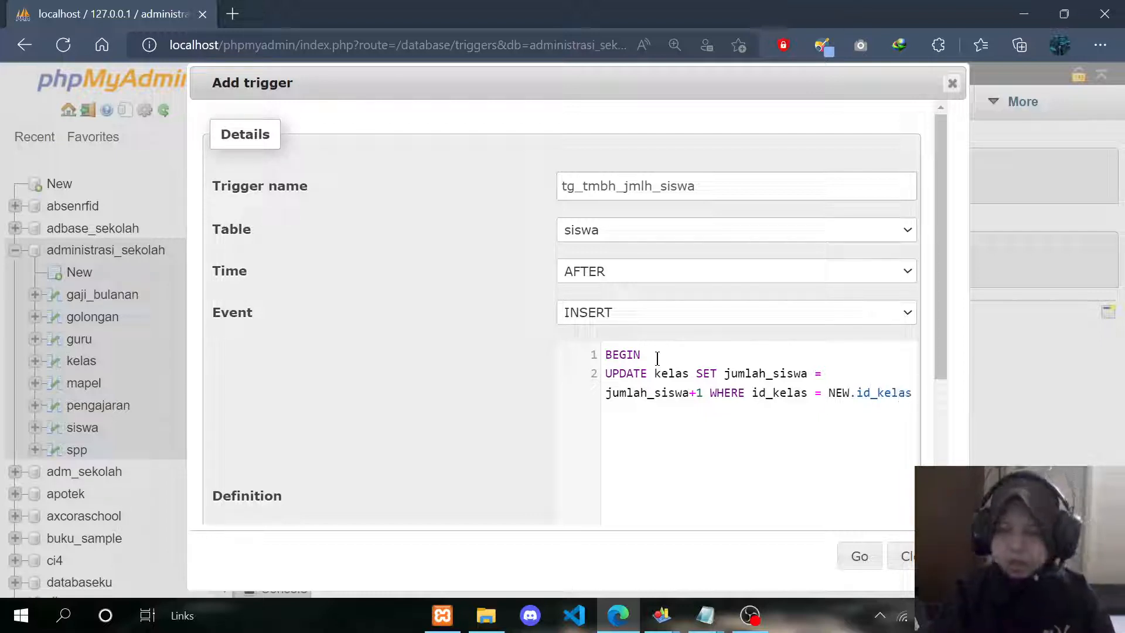
text(; )
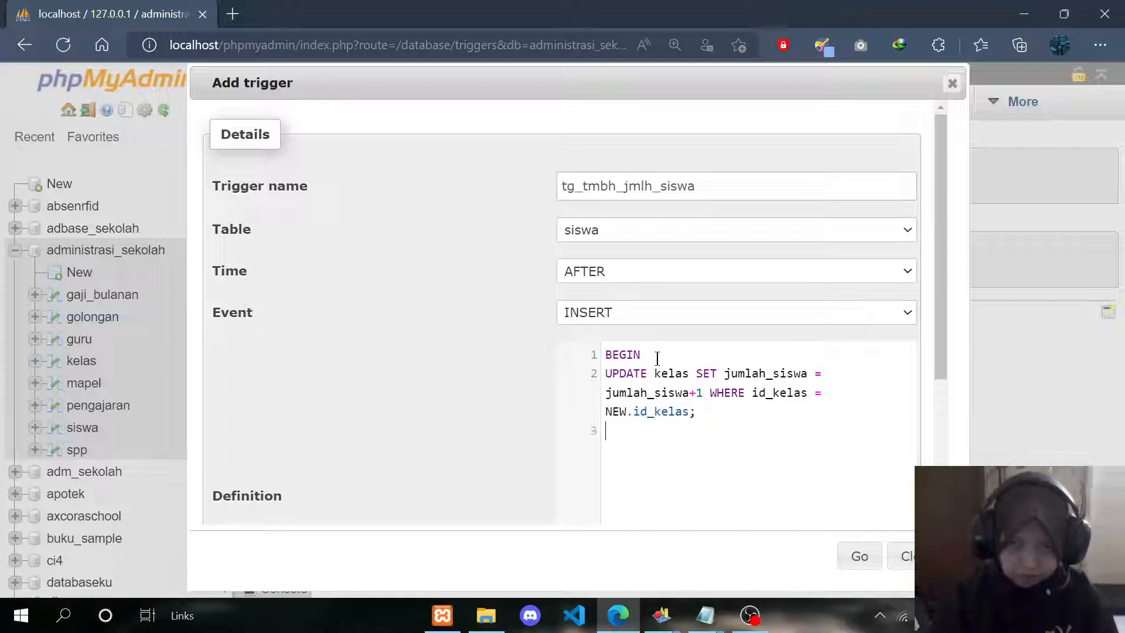
Step: Close the trigger definition with END, review the trigger's settings and create it
text(E)
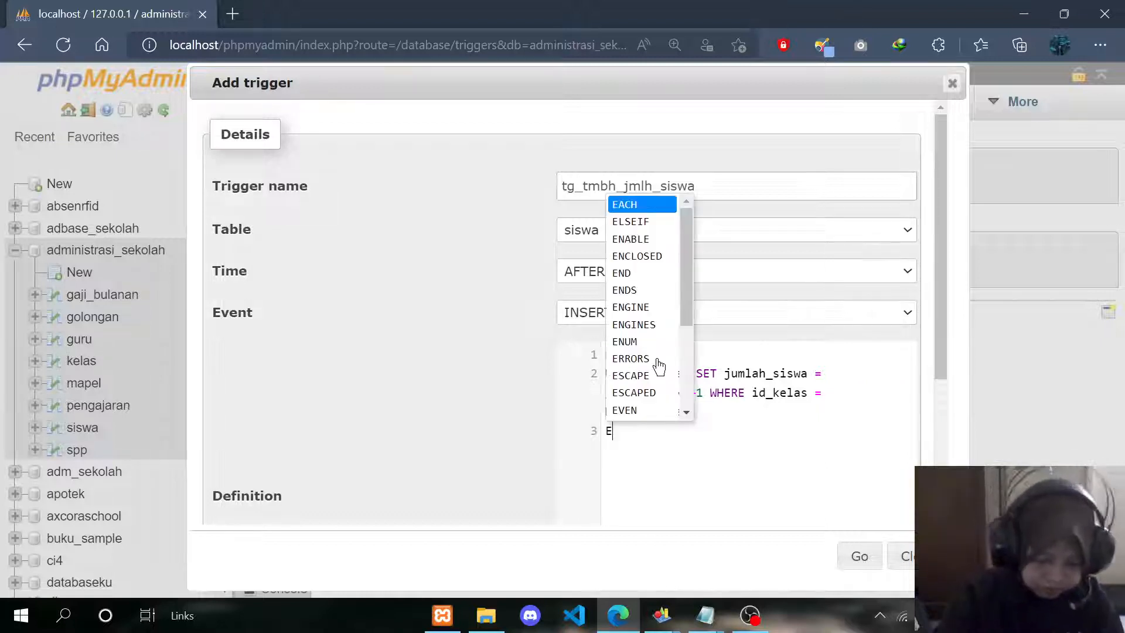
text(ND)
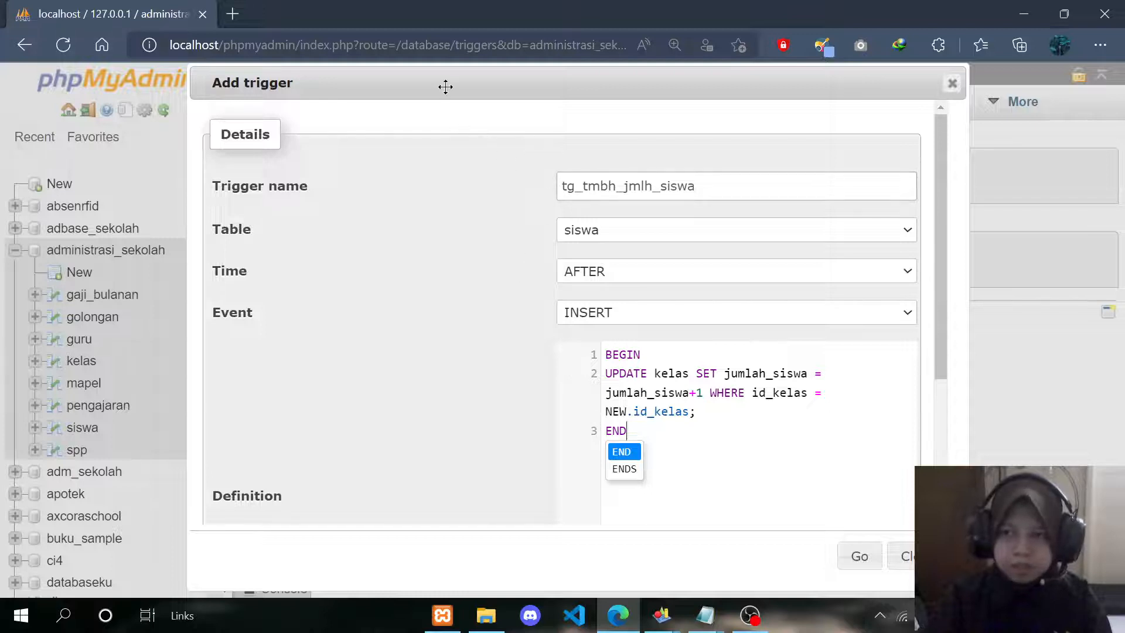
mouse_move(446, 87)
mouse_down()
mouse_move(507, 101)
mouse_move(480, 121)
mouse_move(441, 94)
mouse_up()
scroll(678, 373, down, 2)
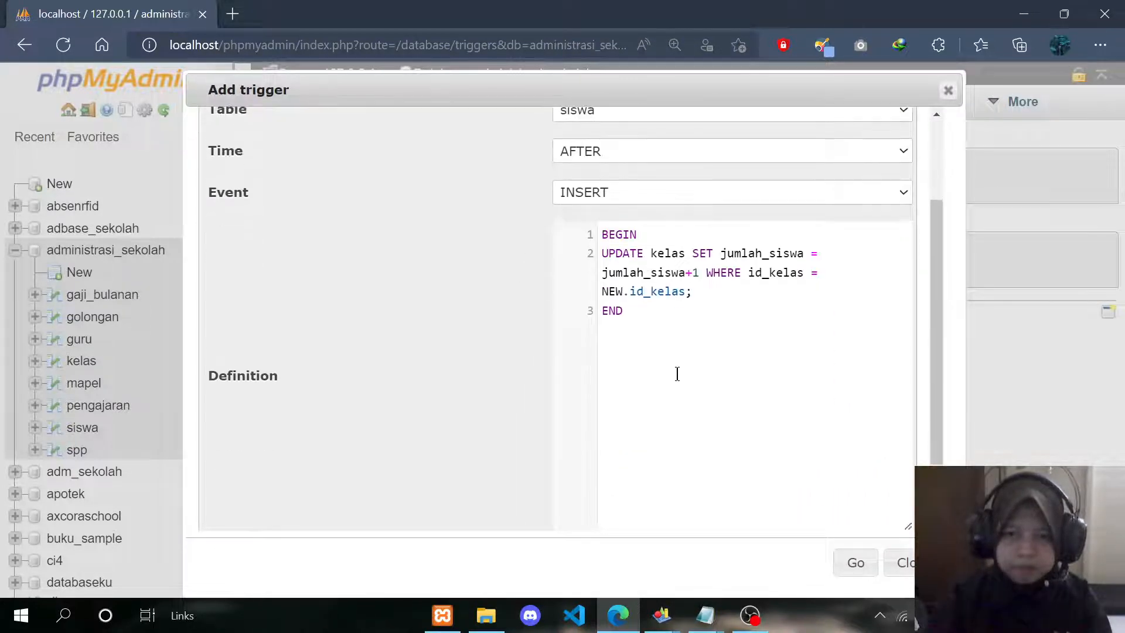
scroll(677, 374, up, 1)
scroll(810, 398, down, 1)
scroll(810, 398, up, 2)
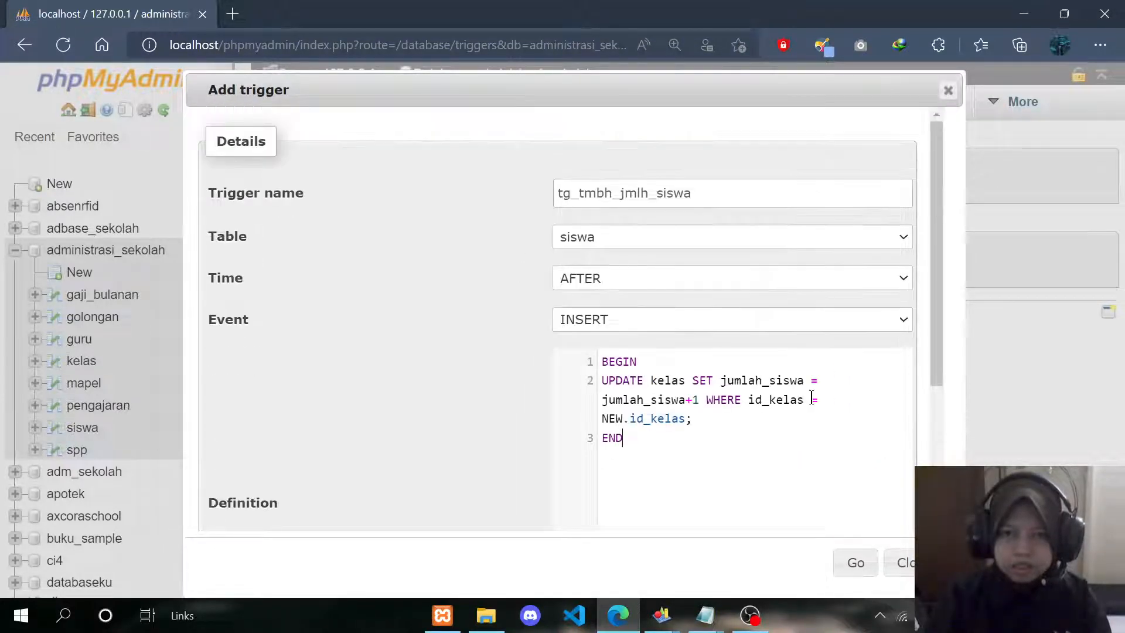
click(855, 562)
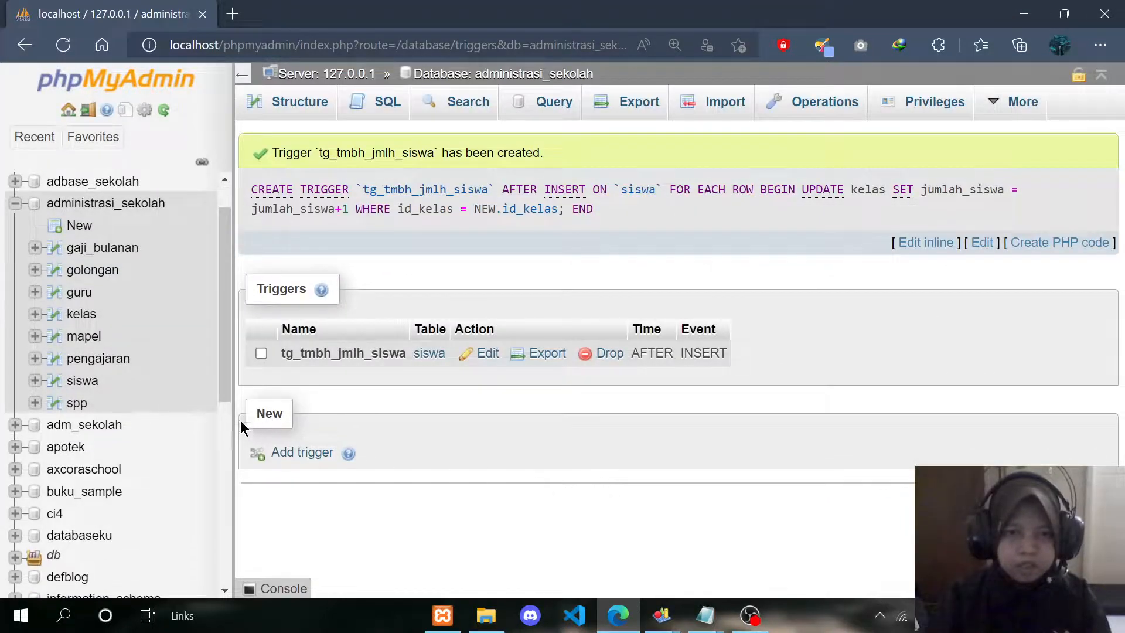
Step: Check jumlah_siswa in the kelas table, discarding unsaved changes, and open the form for inserting rows into siswa
click(77, 315)
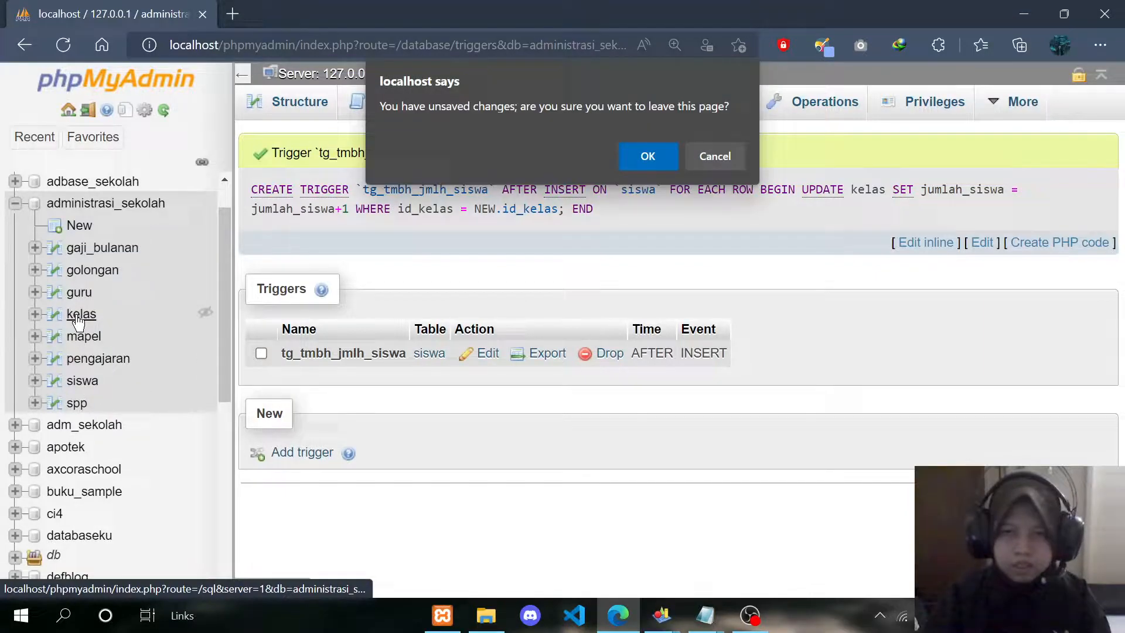
click(647, 157)
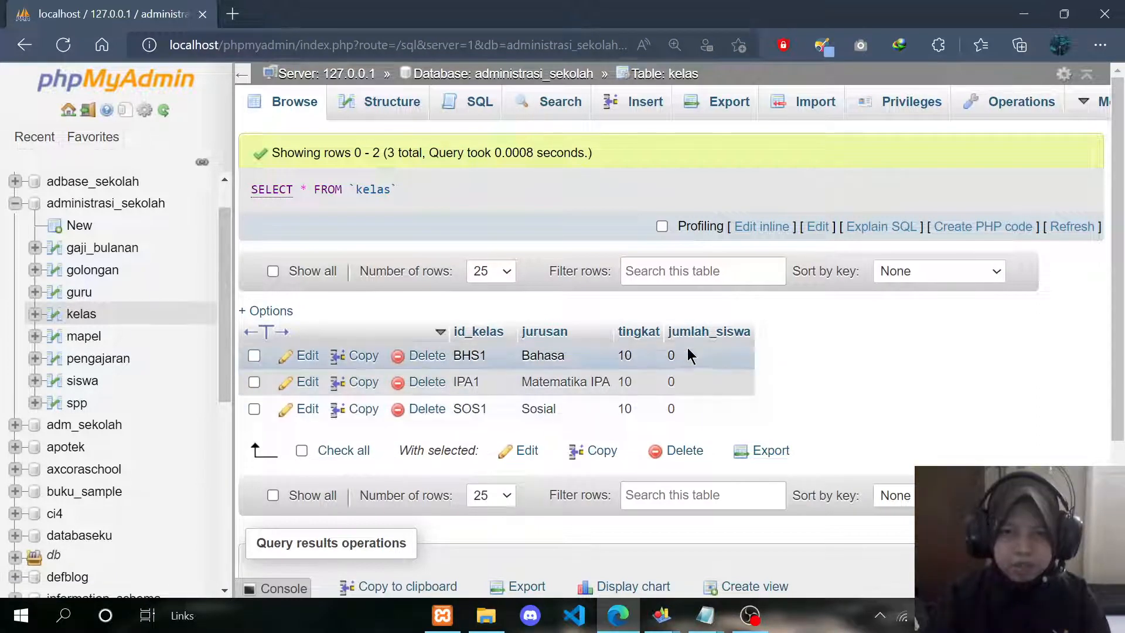
click(93, 384)
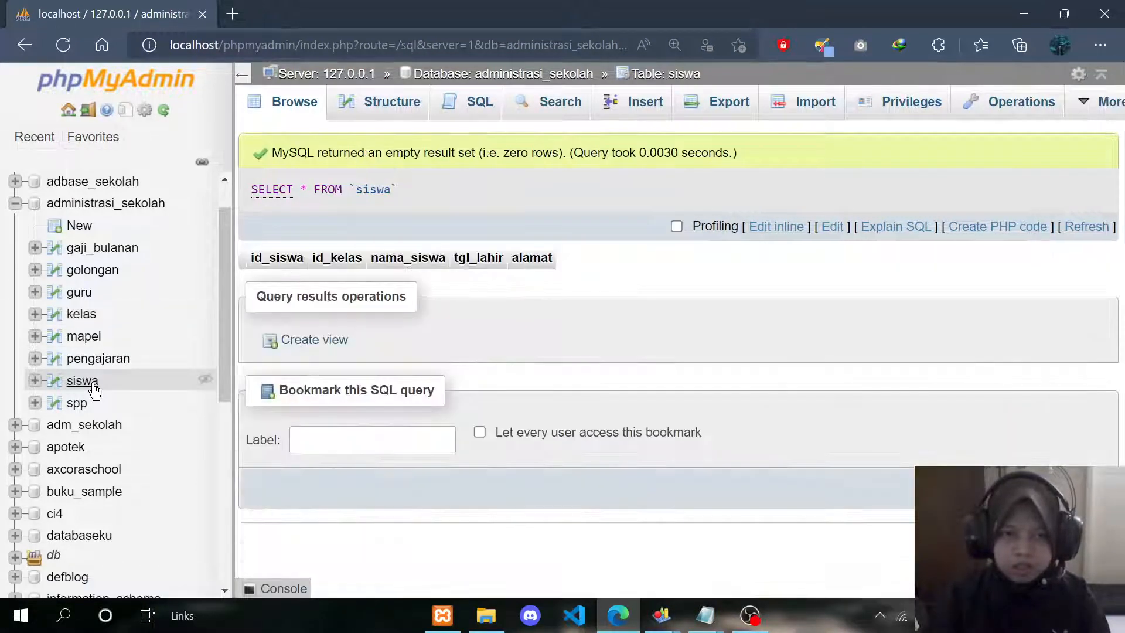
click(636, 106)
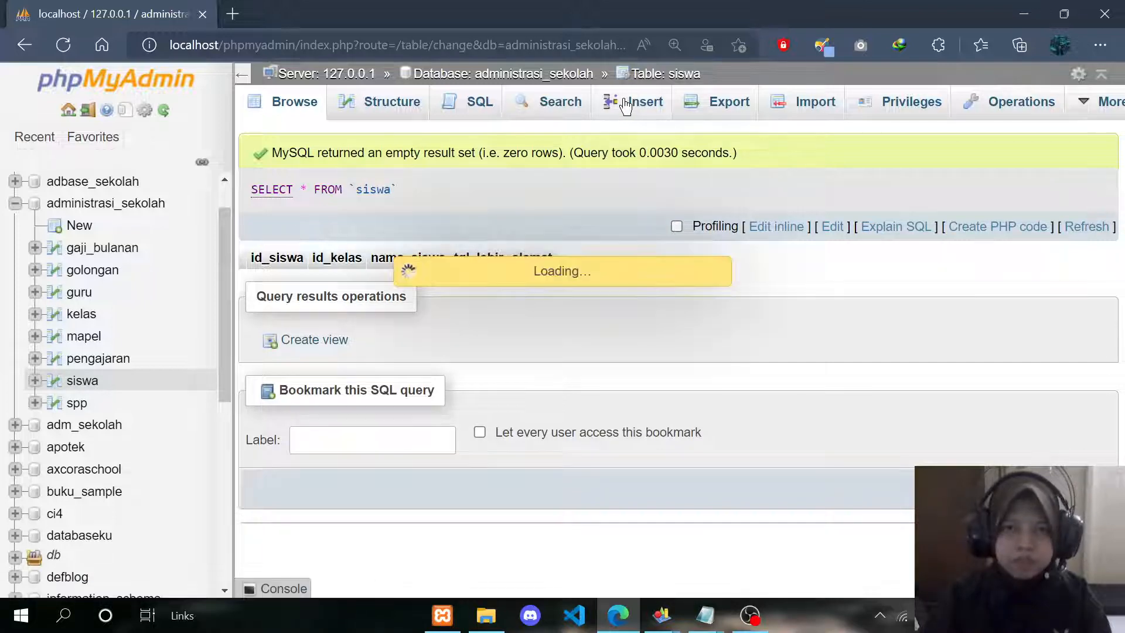
click(681, 174)
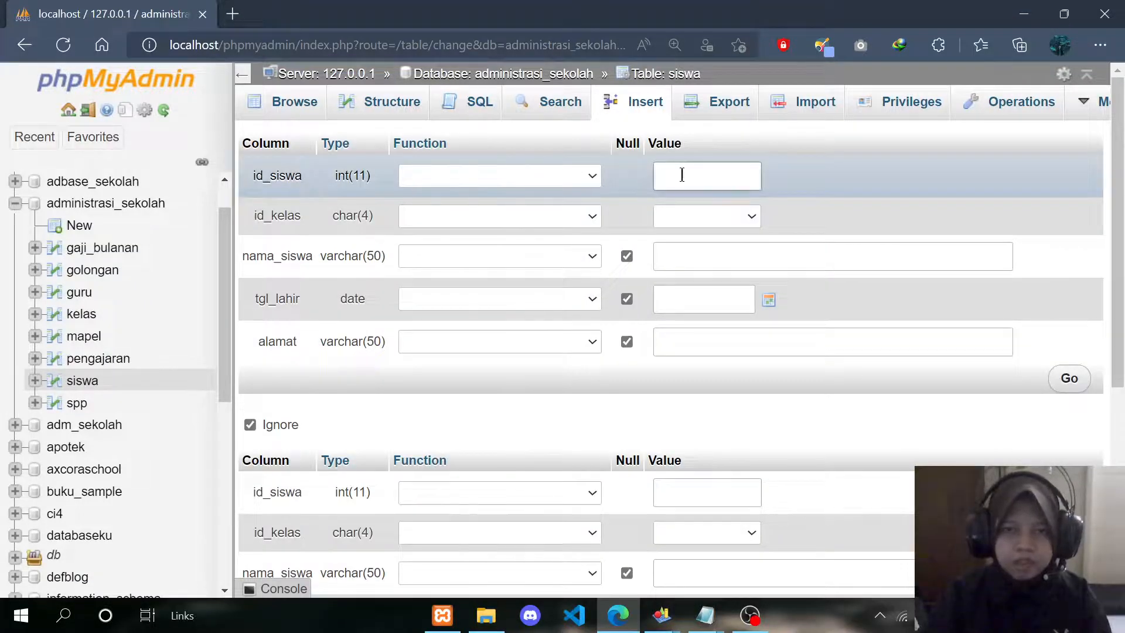
Step: Set id_kelas to BHS1 and fill in the student's name in nama_siswa for the first siswa row
click(695, 215)
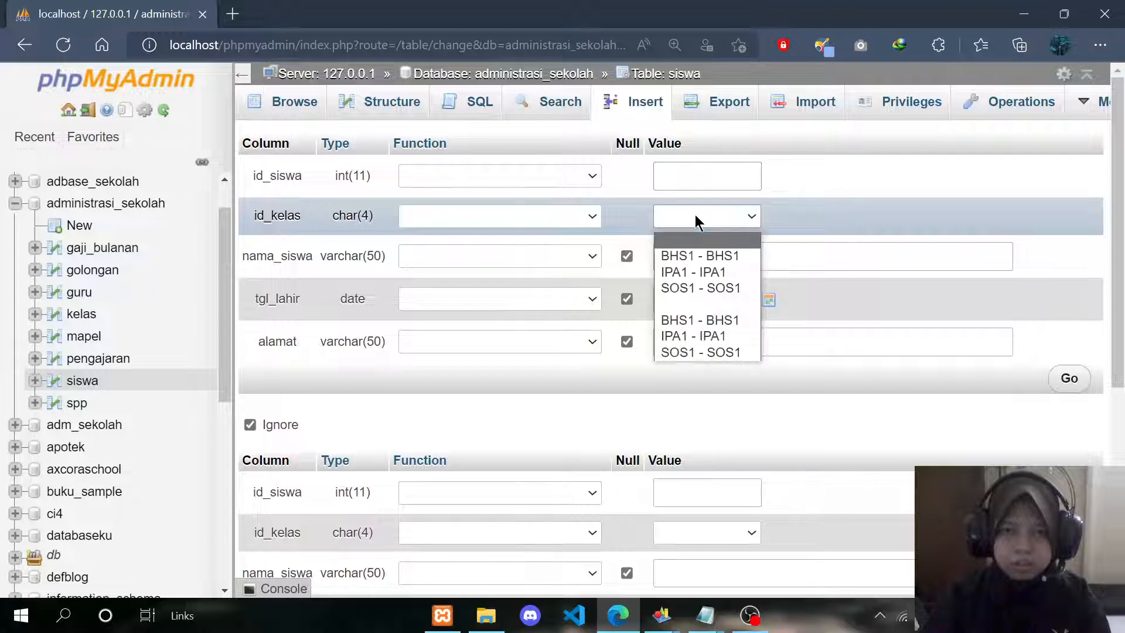
click(695, 256)
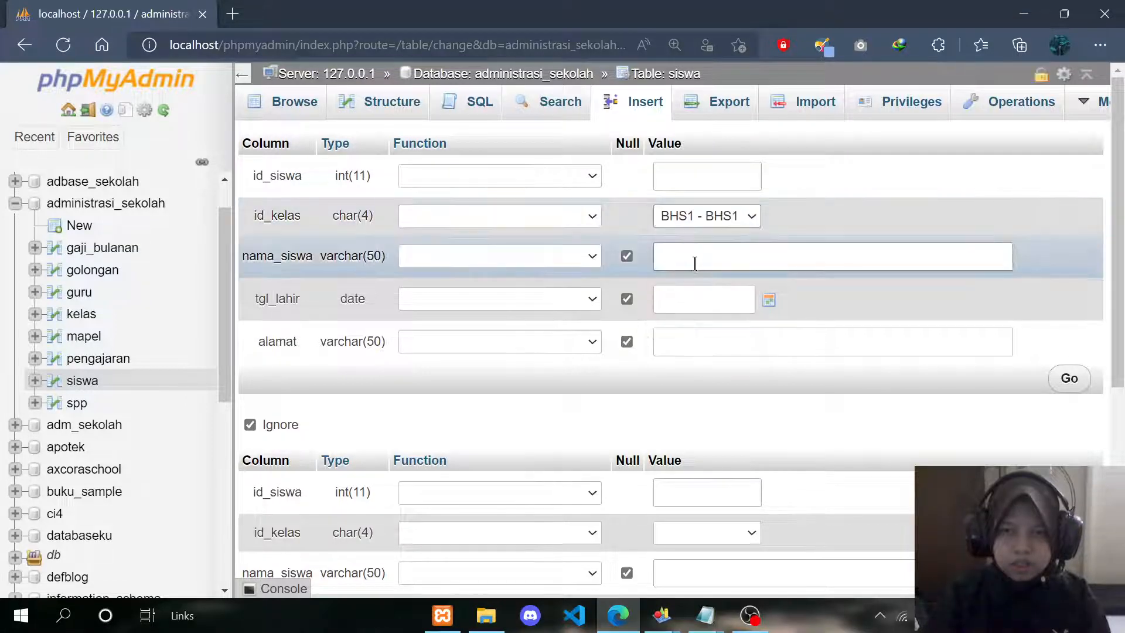
click(700, 218)
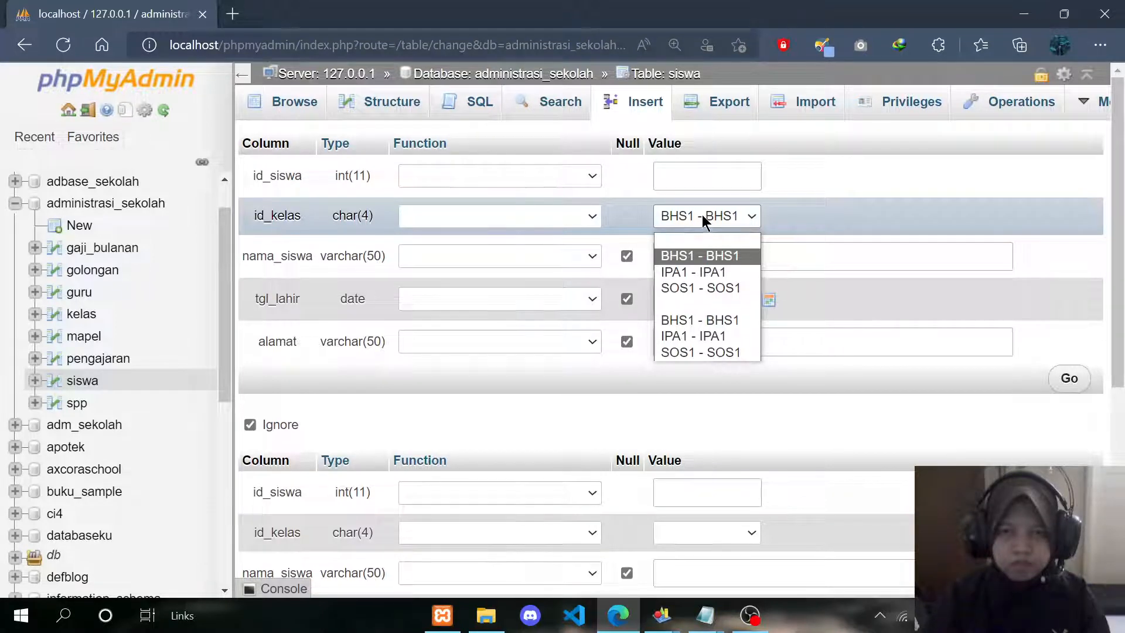
click(701, 214)
click(685, 258)
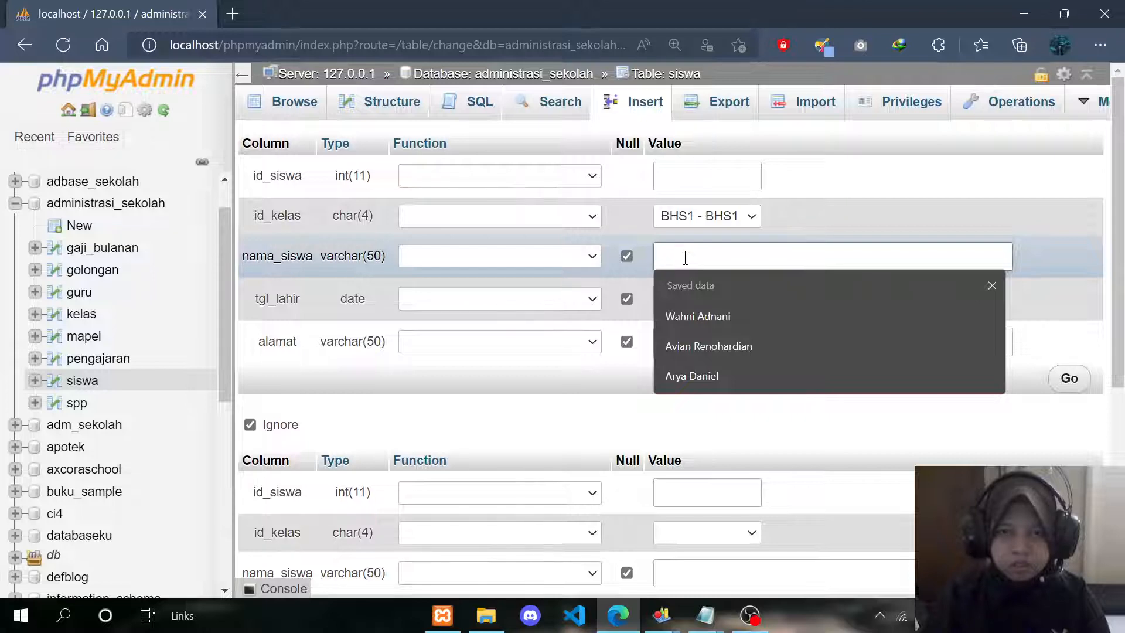
click(697, 316)
Step: Fill in the student's date of birth in tgl_lahir and home address in alamat, and insert the siswa record
click(767, 298)
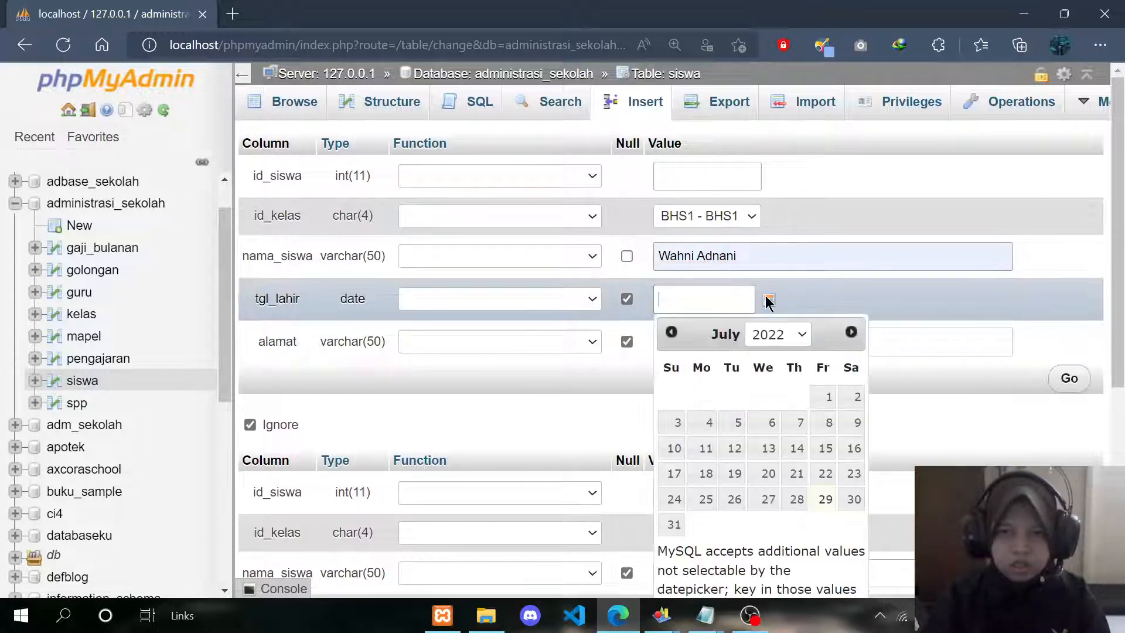
click(827, 396)
click(810, 287)
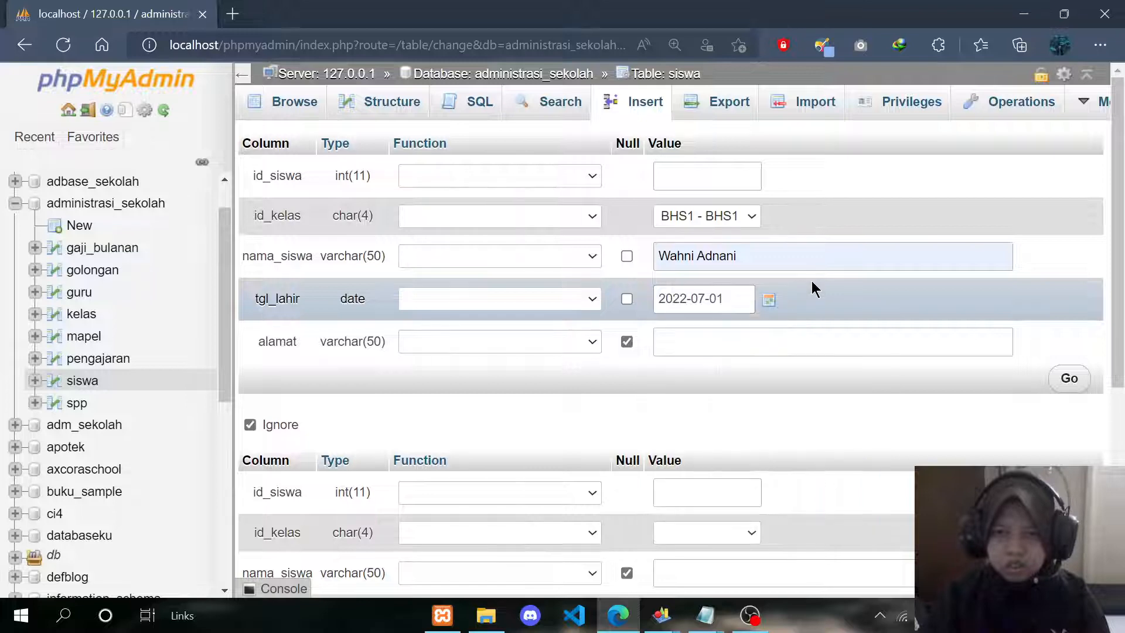
click(715, 340)
click(705, 344)
click(703, 396)
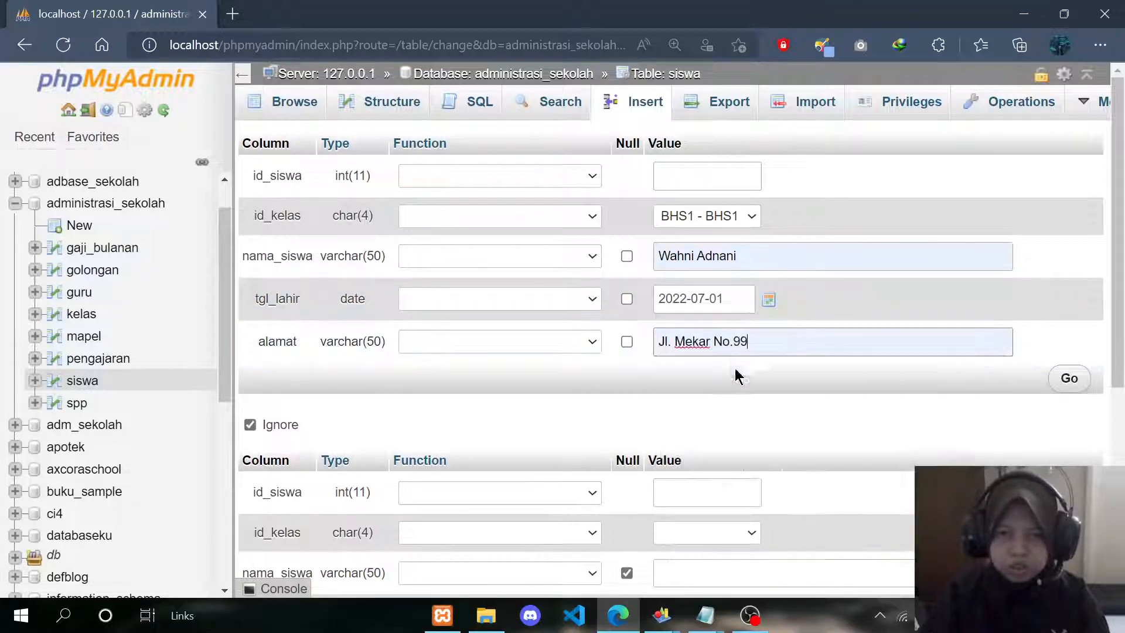
click(1067, 381)
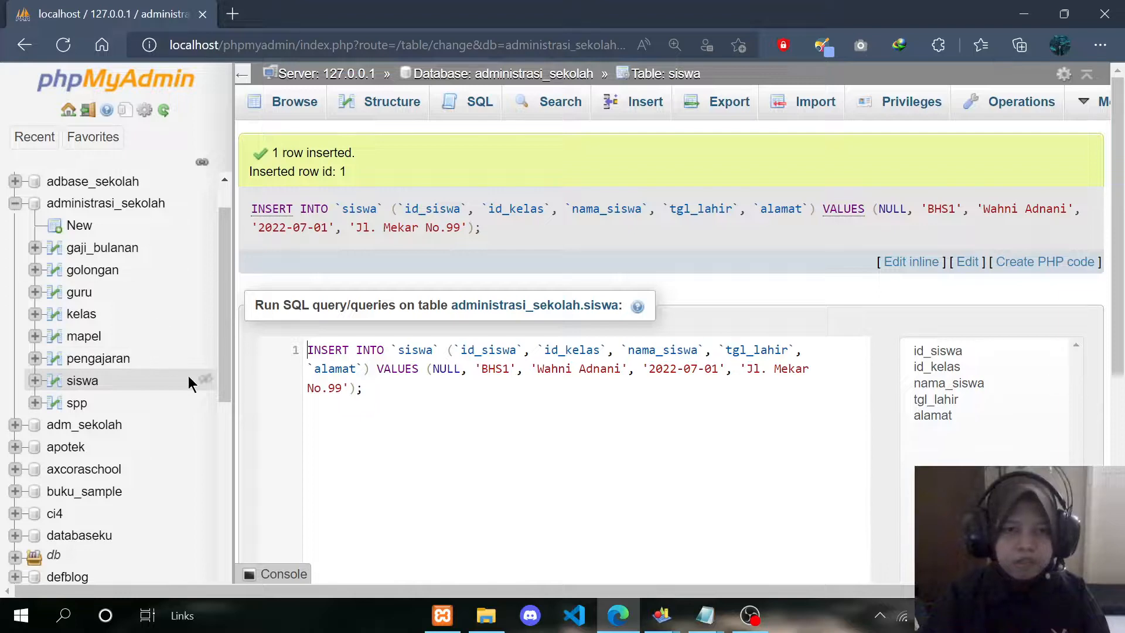
Step: Check the kelas table's jumlah_siswa after the insert, and open a blank insert form for siswa
click(82, 316)
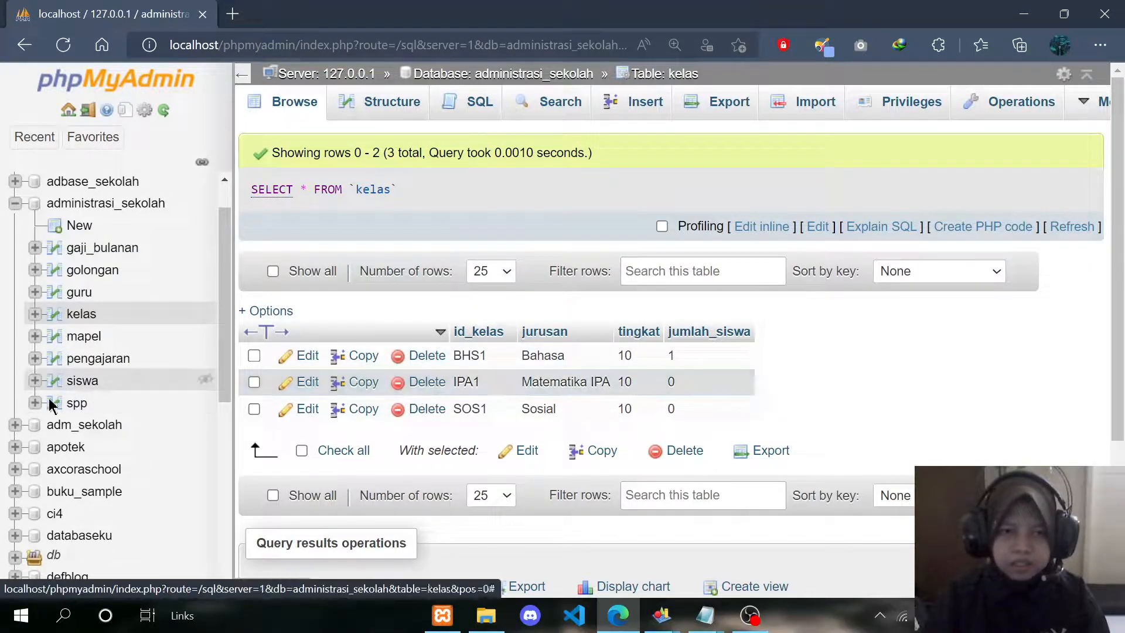
click(80, 382)
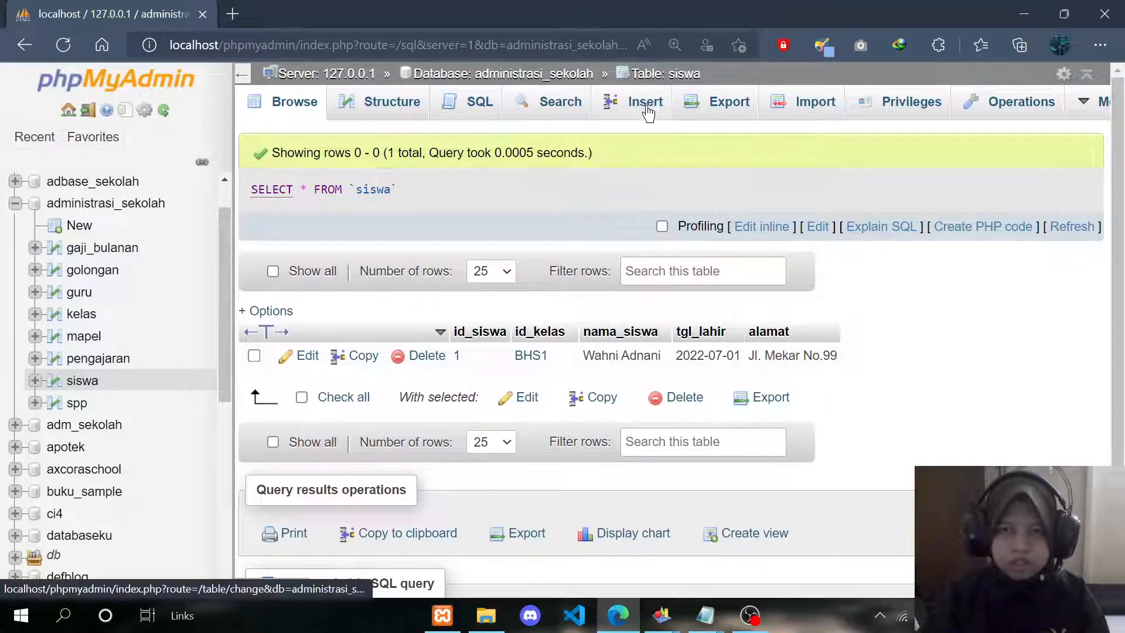
click(645, 106)
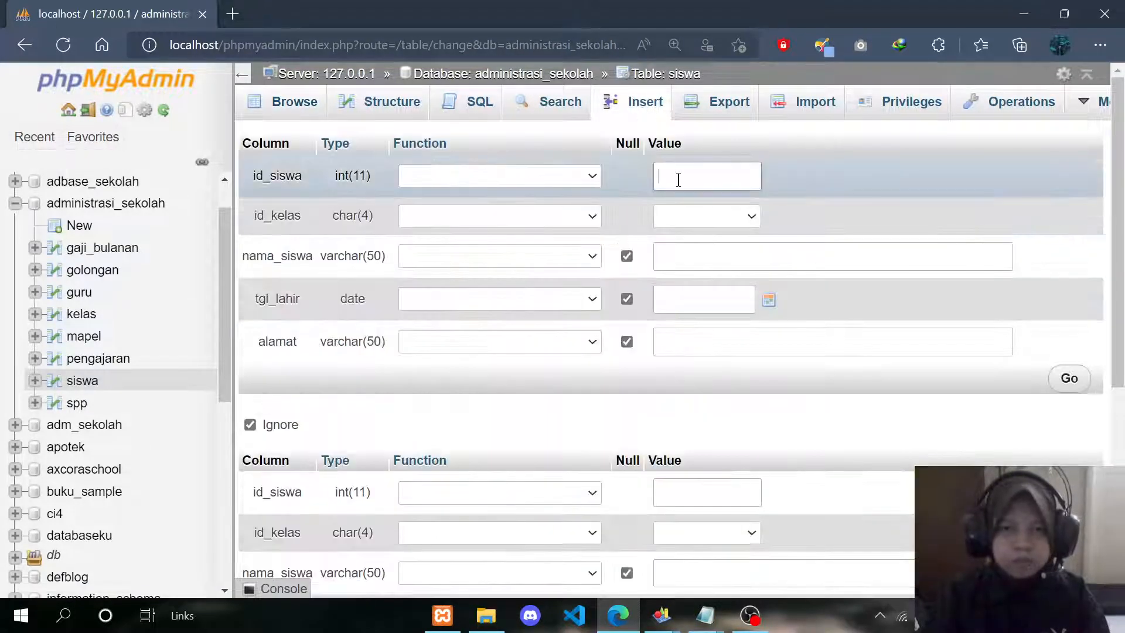
Step: Set id_kelas to IPA1 for both new rows in the siswa insert form
click(687, 214)
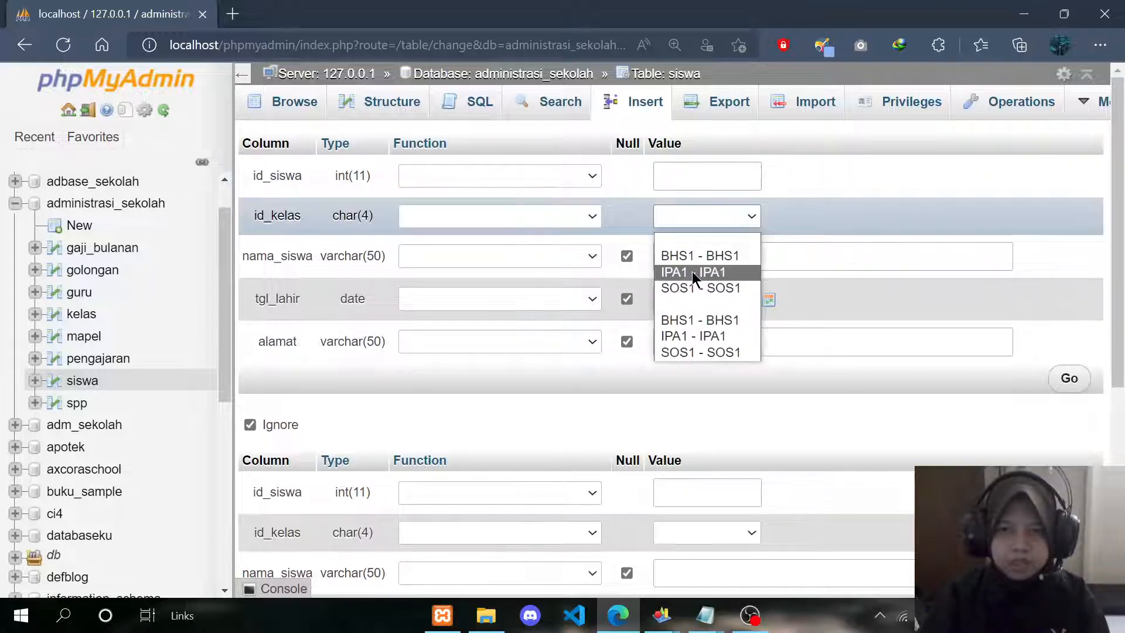
click(691, 272)
scroll(698, 293, down, 3)
click(706, 375)
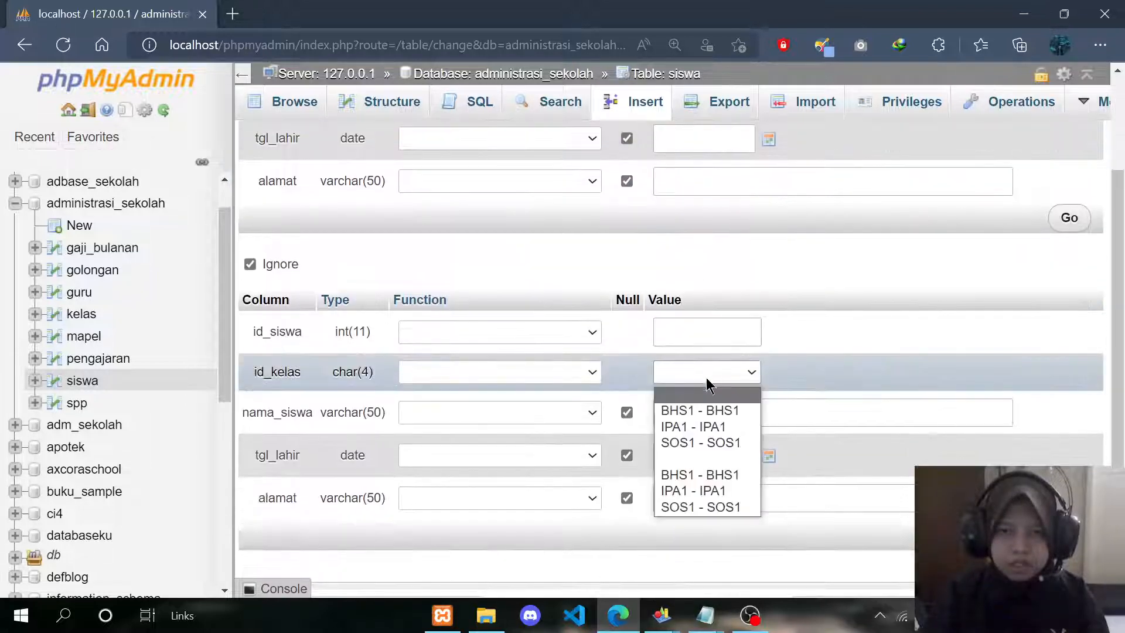
click(693, 427)
Step: Fill in the student's name, date of birth and address in the first row of the siswa insert form
scroll(695, 367, up, 3)
click(702, 257)
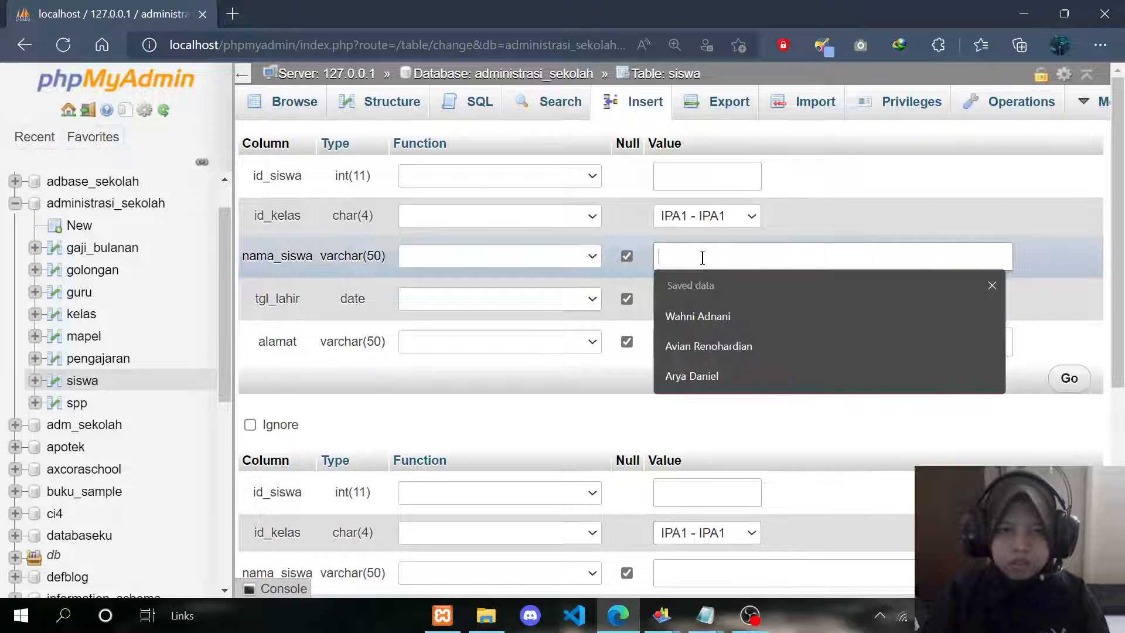
click(708, 346)
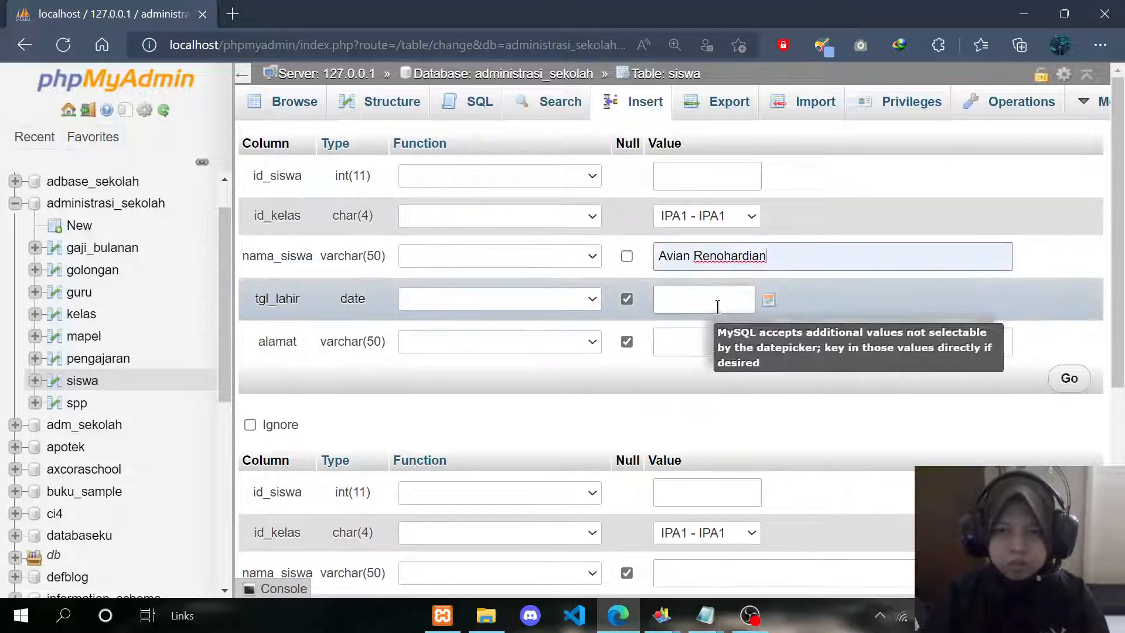
click(769, 301)
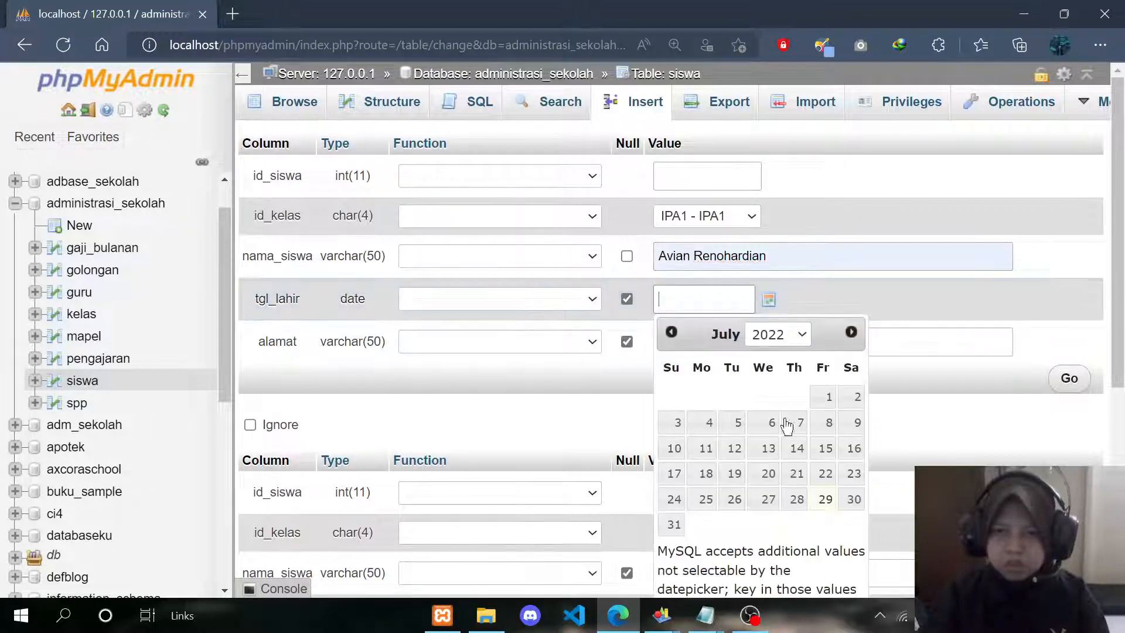
click(851, 398)
scroll(853, 403, down, 1)
click(885, 254)
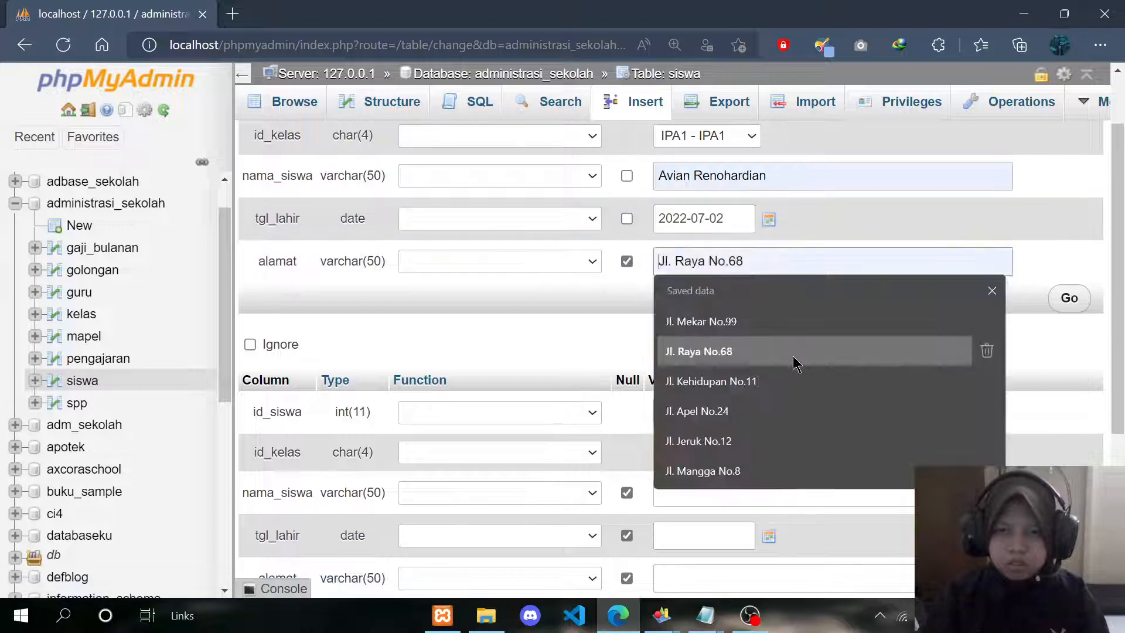
click(796, 357)
Step: Fill in the student's name, date of birth and address in the second row of the siswa insert form
scroll(765, 302, down, 1)
click(741, 411)
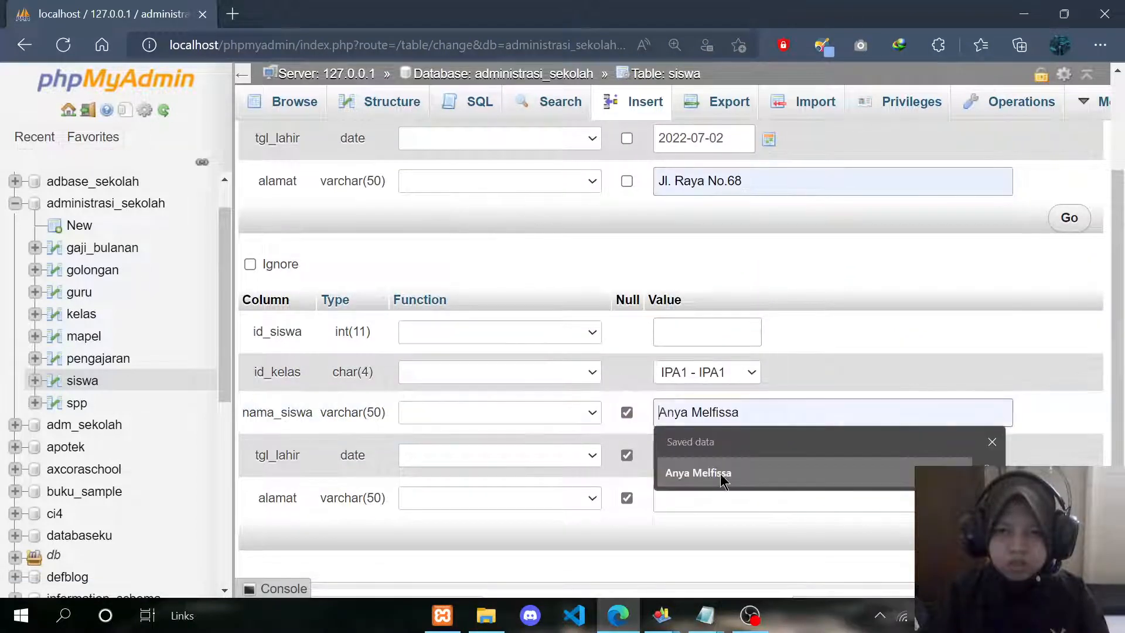
click(718, 475)
scroll(730, 463, down, 1)
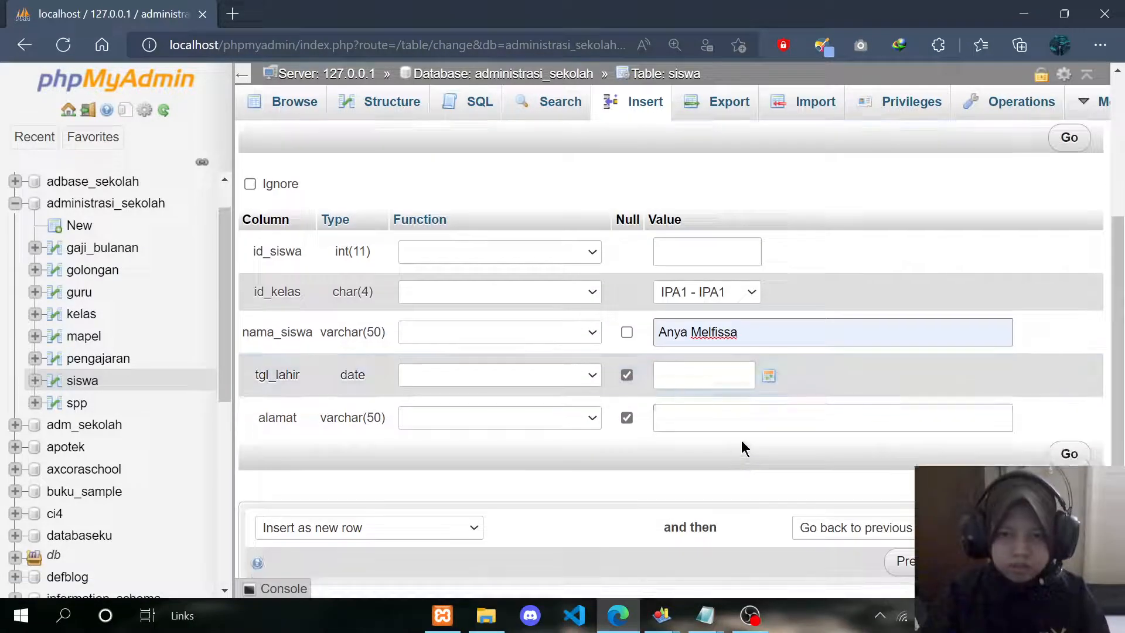
click(768, 377)
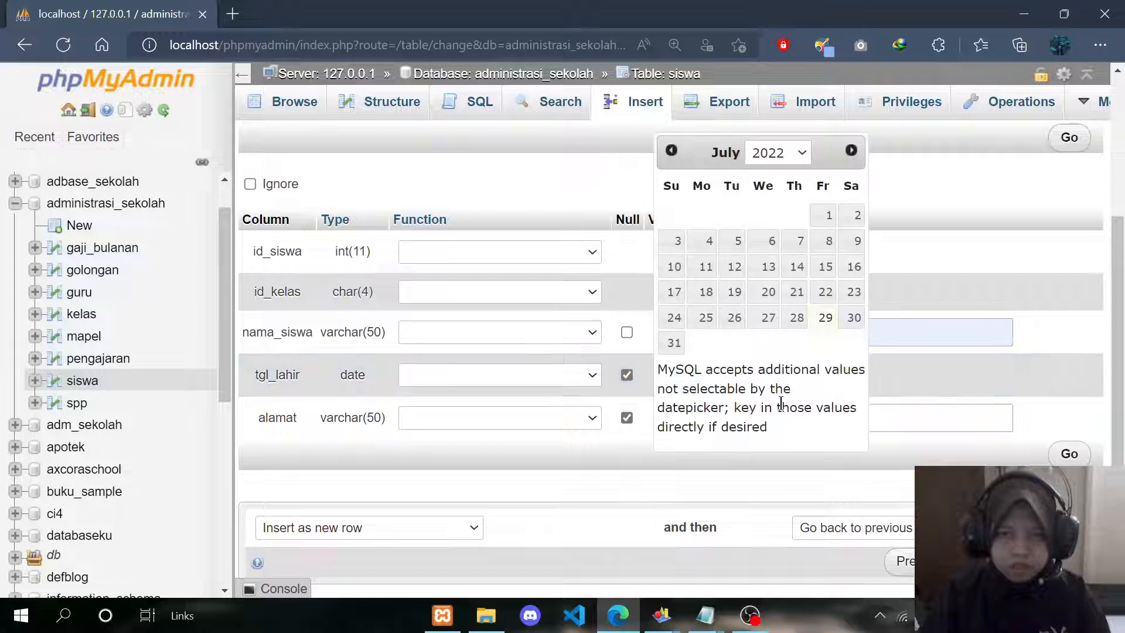
click(852, 241)
click(713, 417)
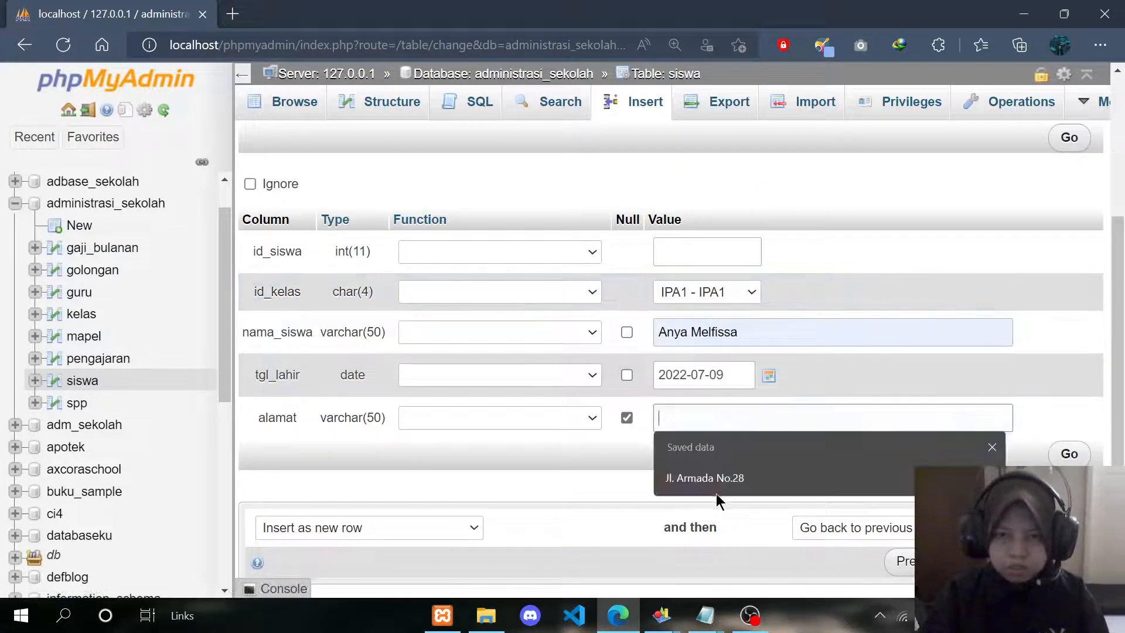
click(717, 479)
Step: Insert both siswa rows without saving the form data in the browser, and check jumlah_siswa for IPA1 in the kelas table
scroll(818, 450, down, 1)
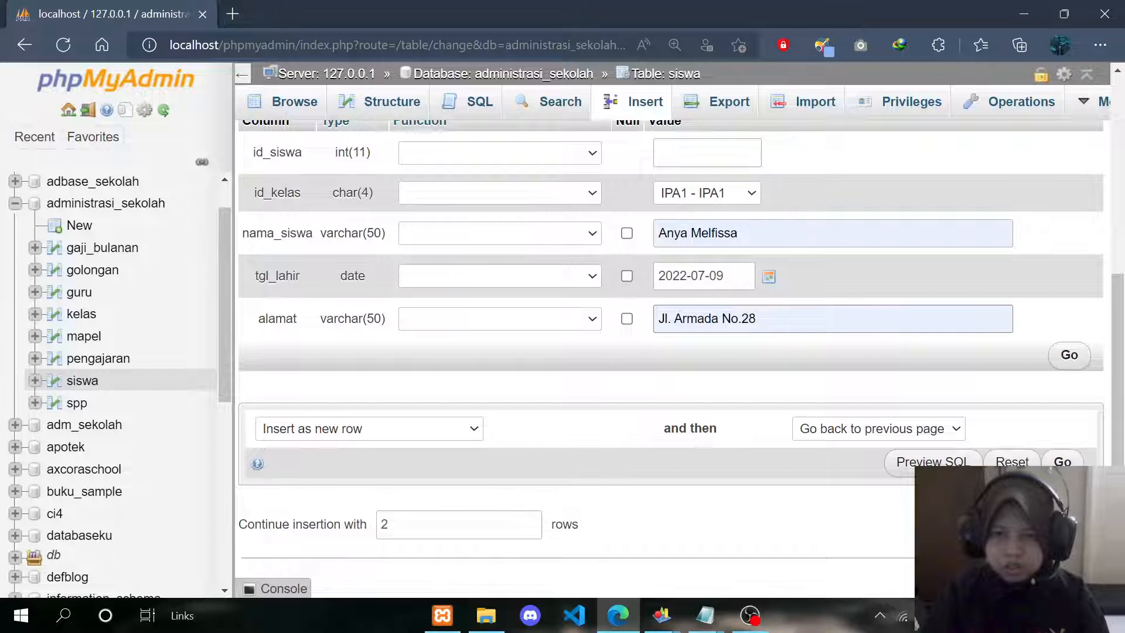
click(1062, 461)
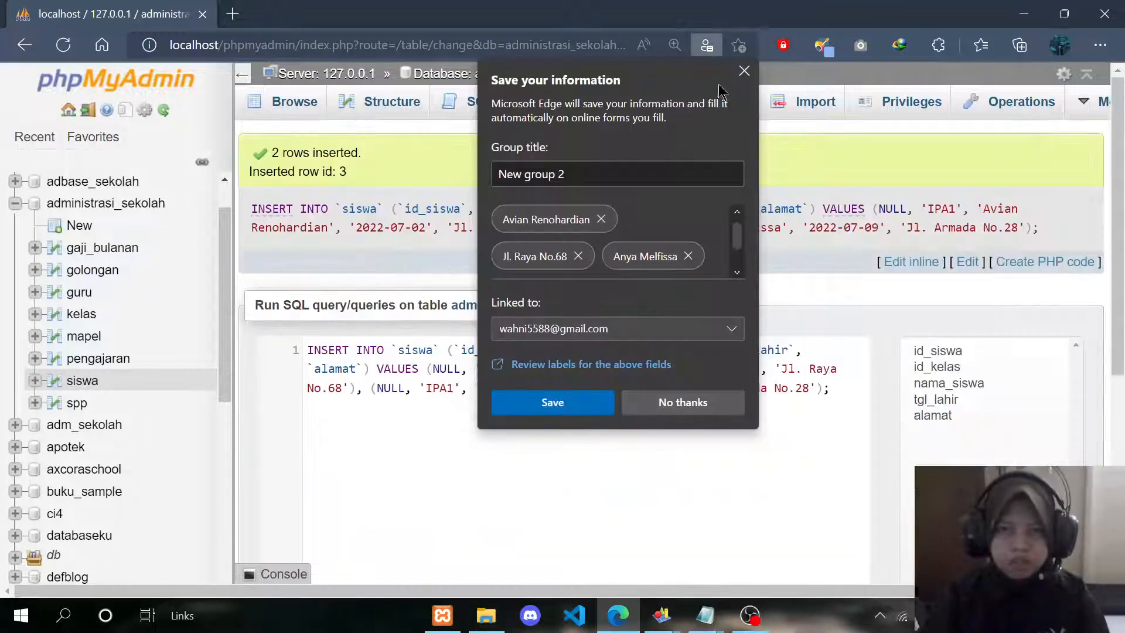
click(744, 71)
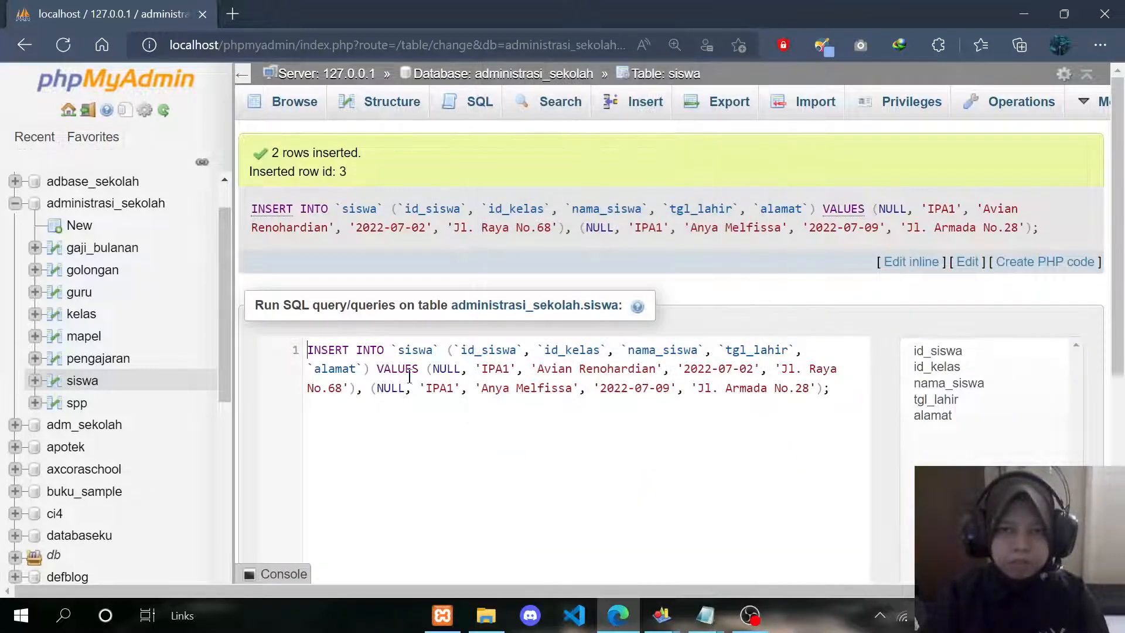
click(78, 320)
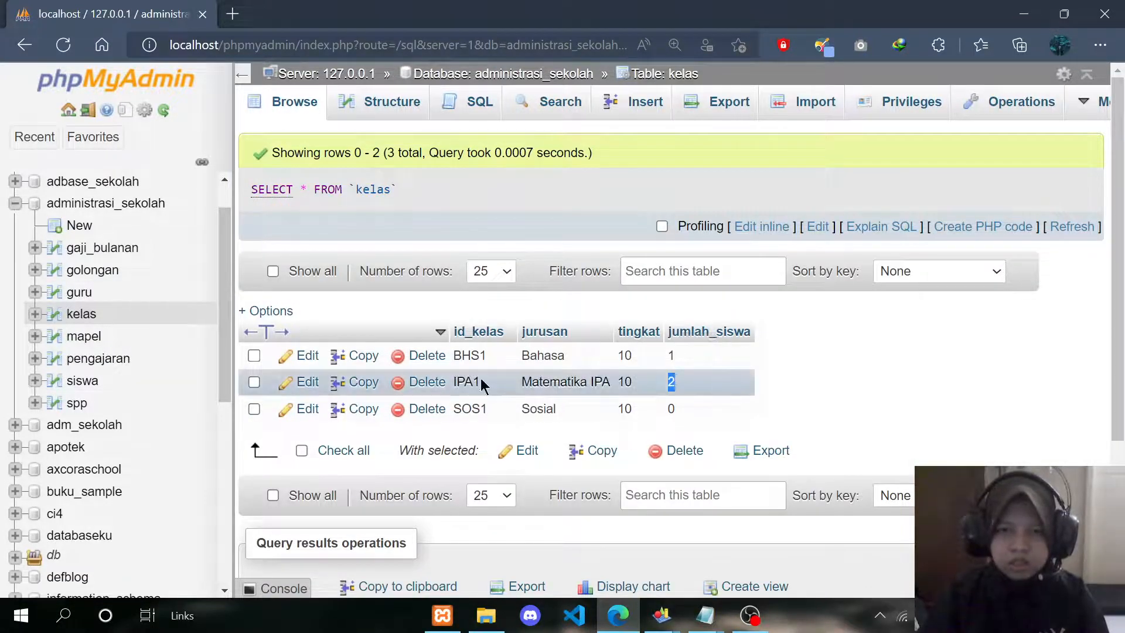
click(803, 387)
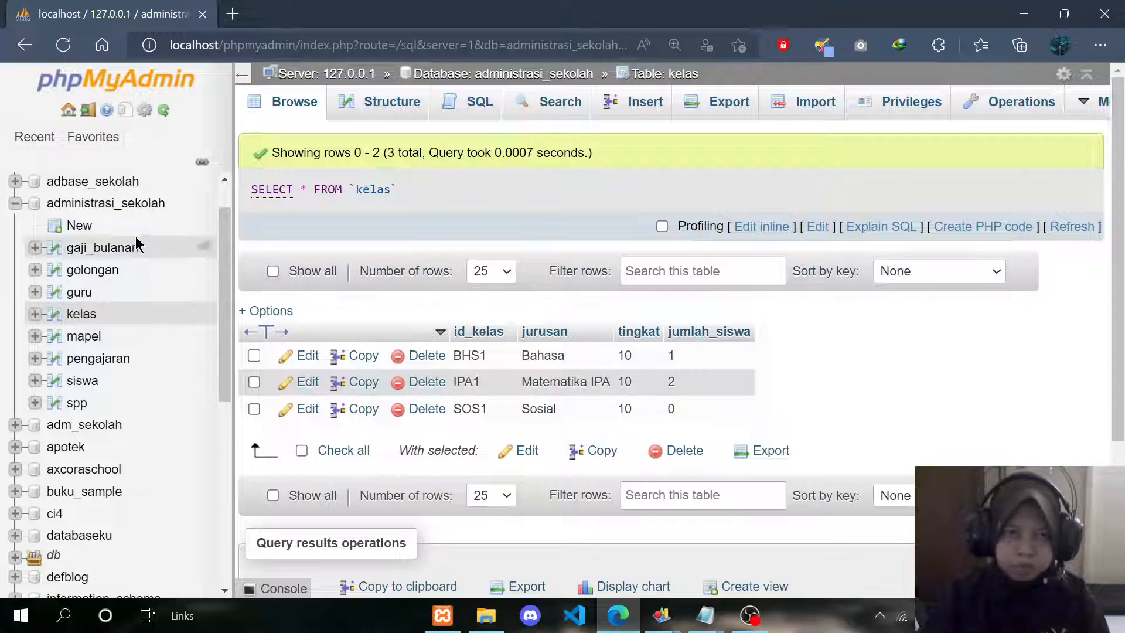
Step: Start a new trigger in the administrasi_sekolah database and name it tg_krg_jmlh_siswa
click(113, 205)
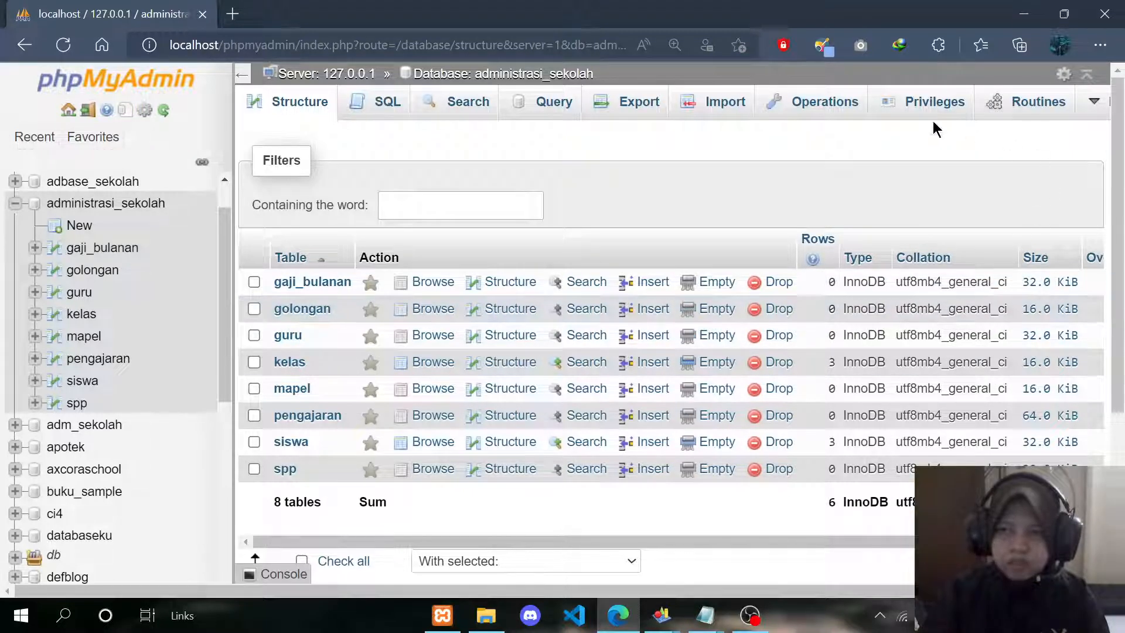
click(1092, 106)
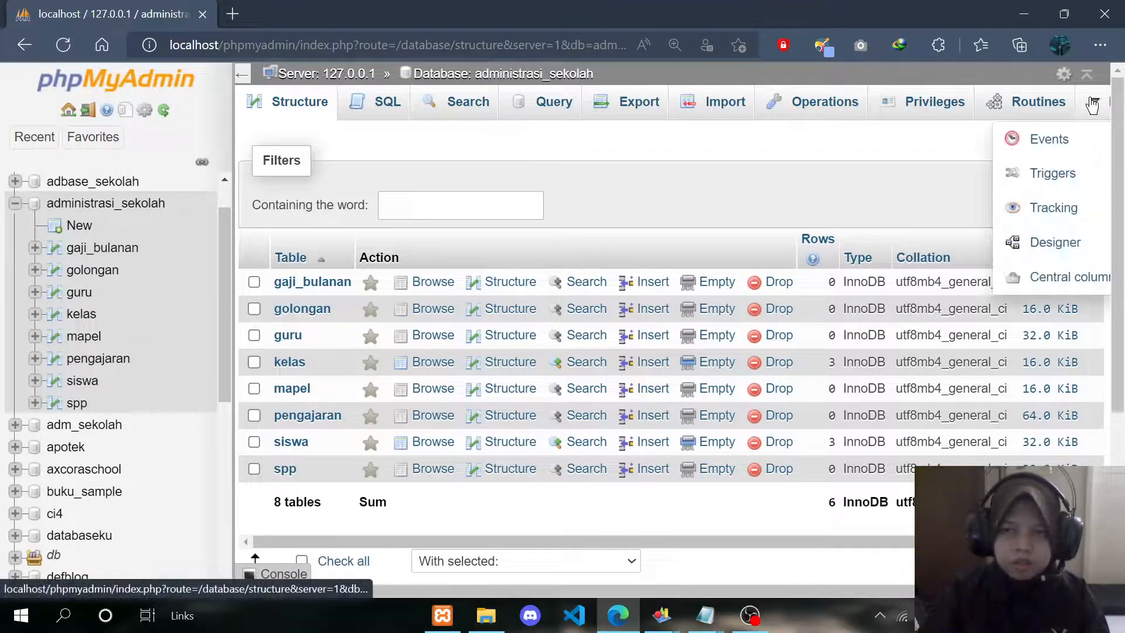
click(1054, 174)
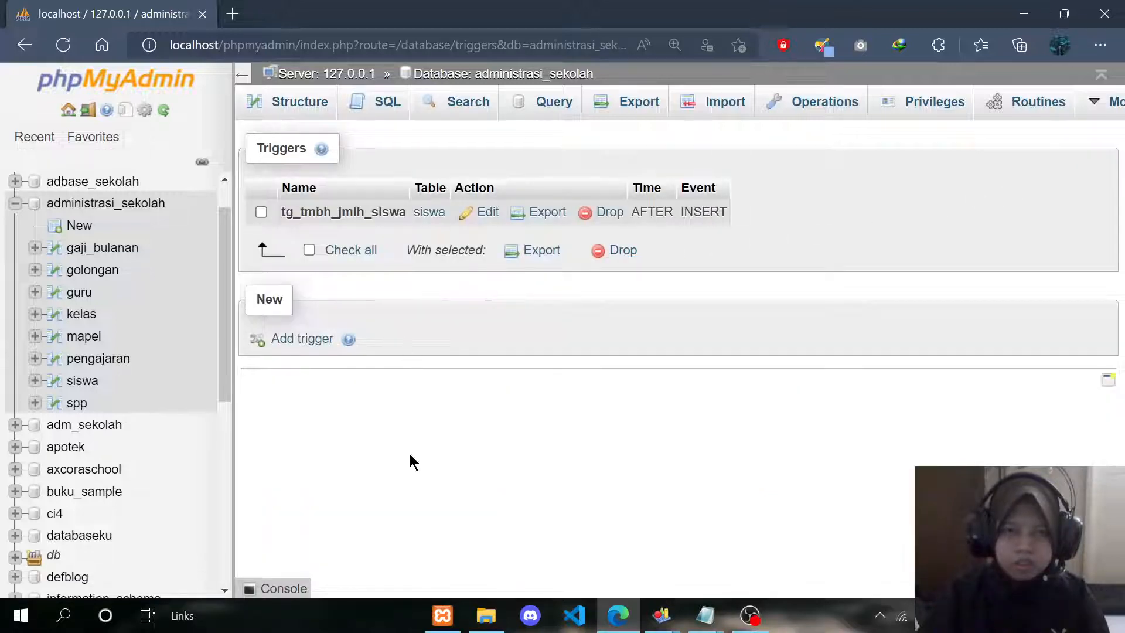
click(300, 338)
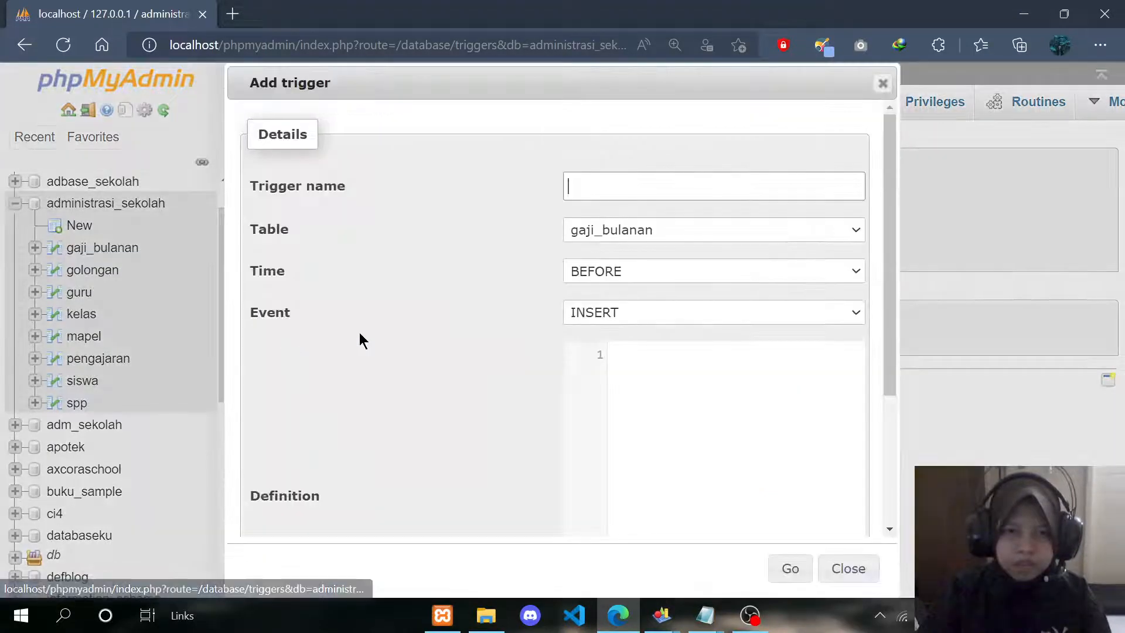
click(657, 186)
click(616, 258)
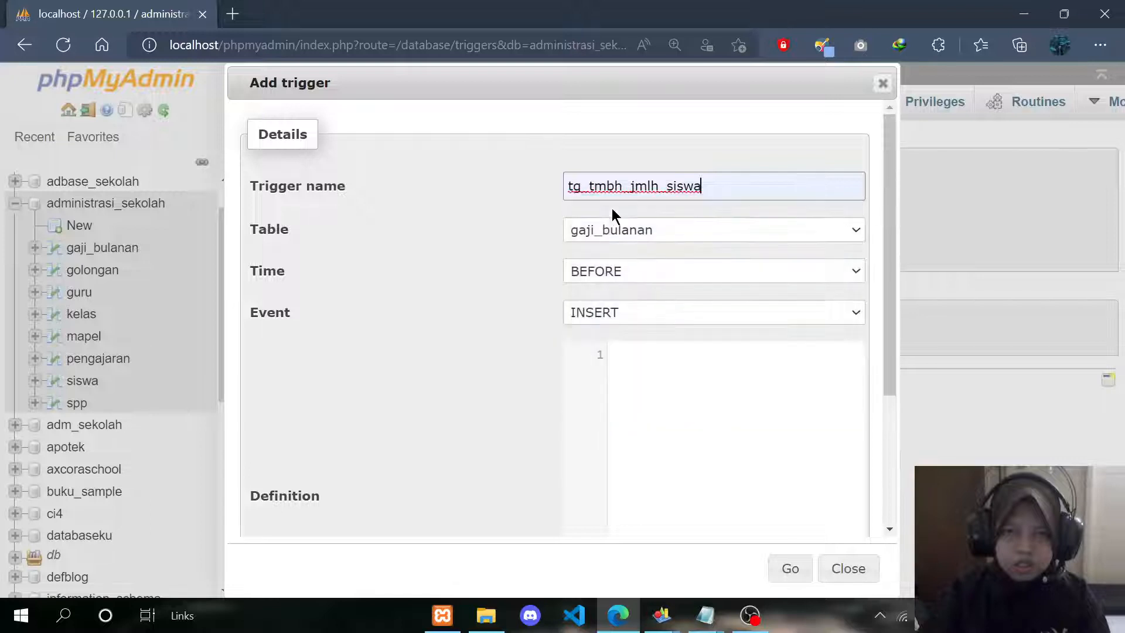
drag(622, 185, 610, 186)
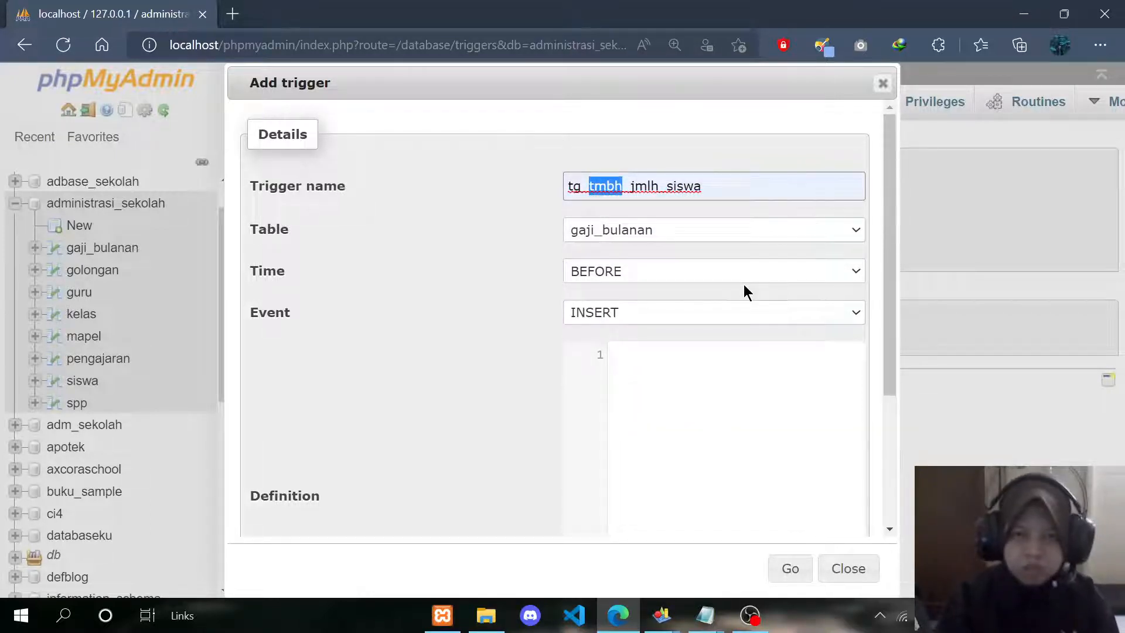
text(k)
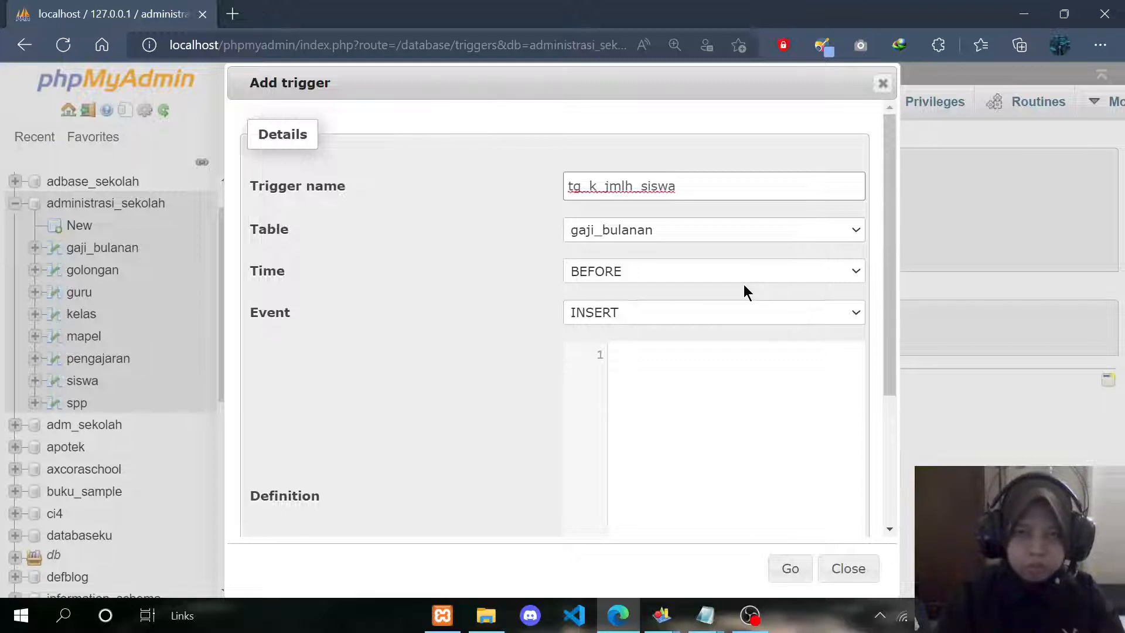
text(rg)
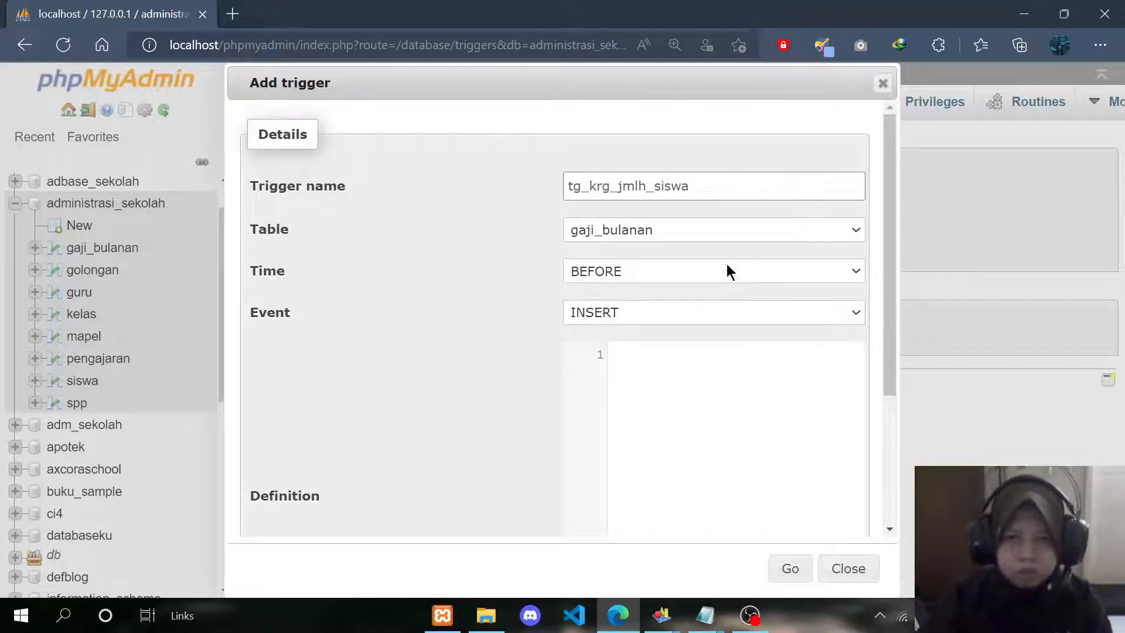
Step: Set the trigger's table to siswa, its time to AFTER and its event to DELETE
click(739, 231)
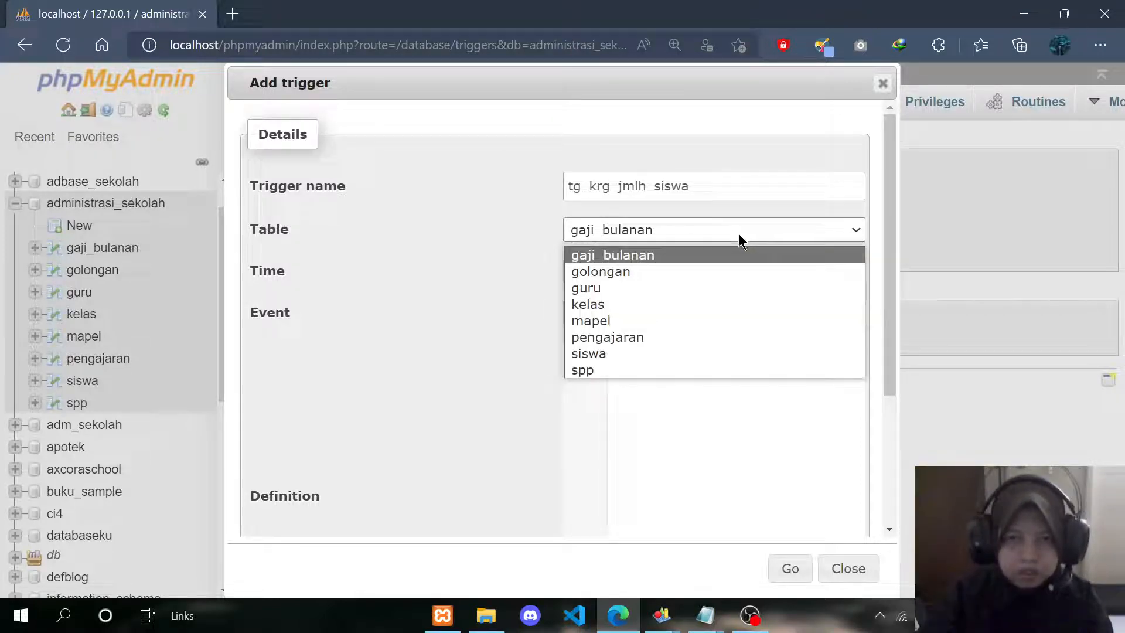
click(663, 351)
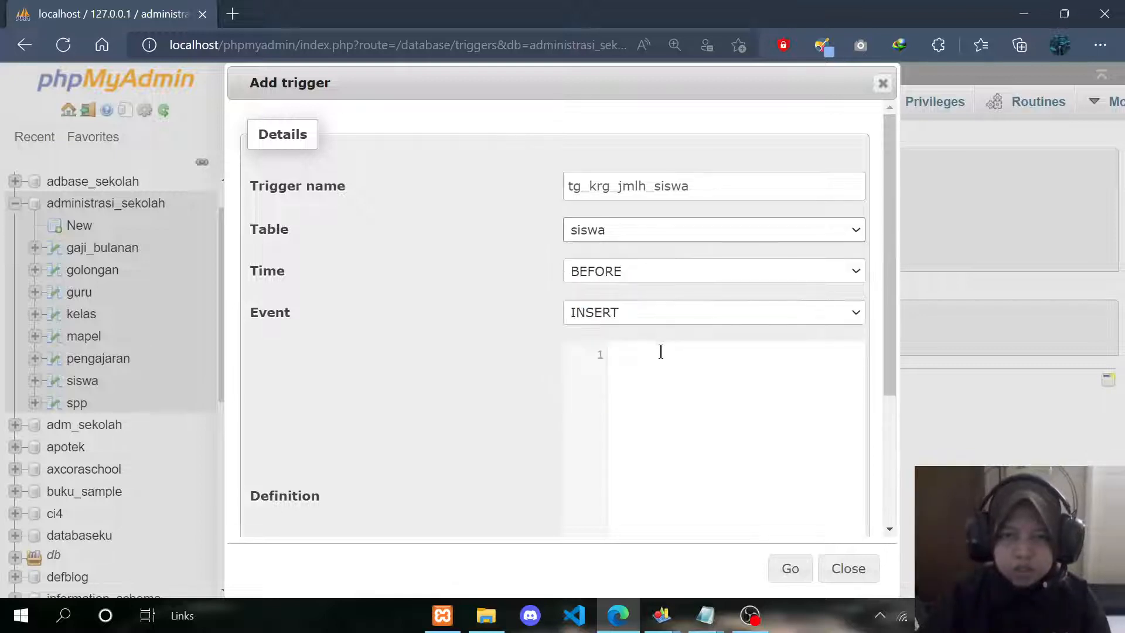
click(654, 313)
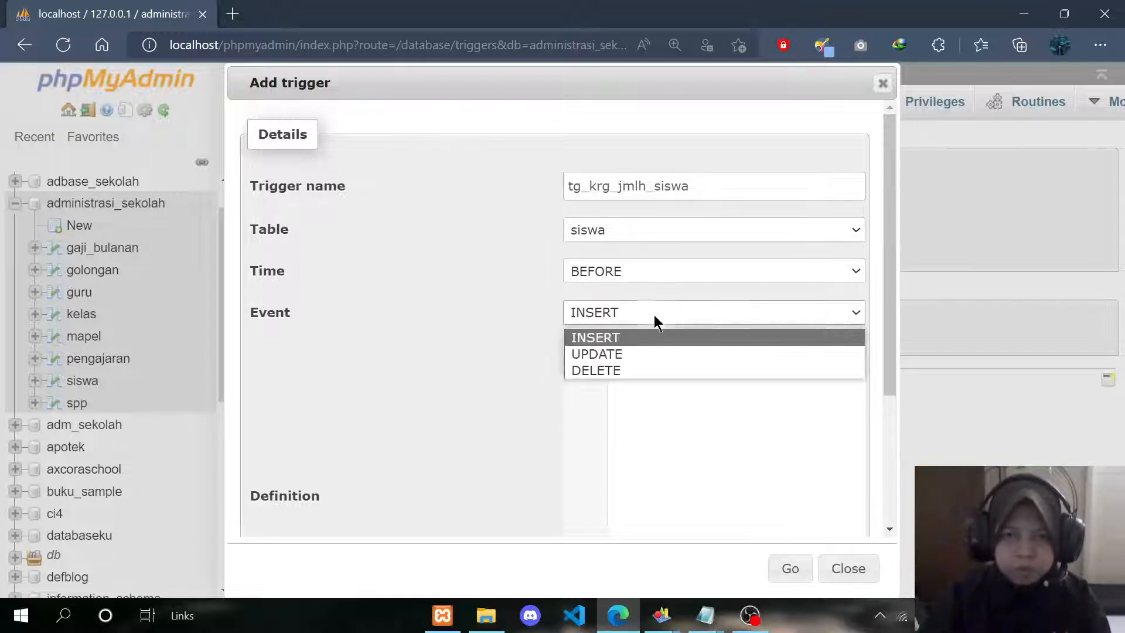
click(673, 271)
click(650, 312)
click(645, 315)
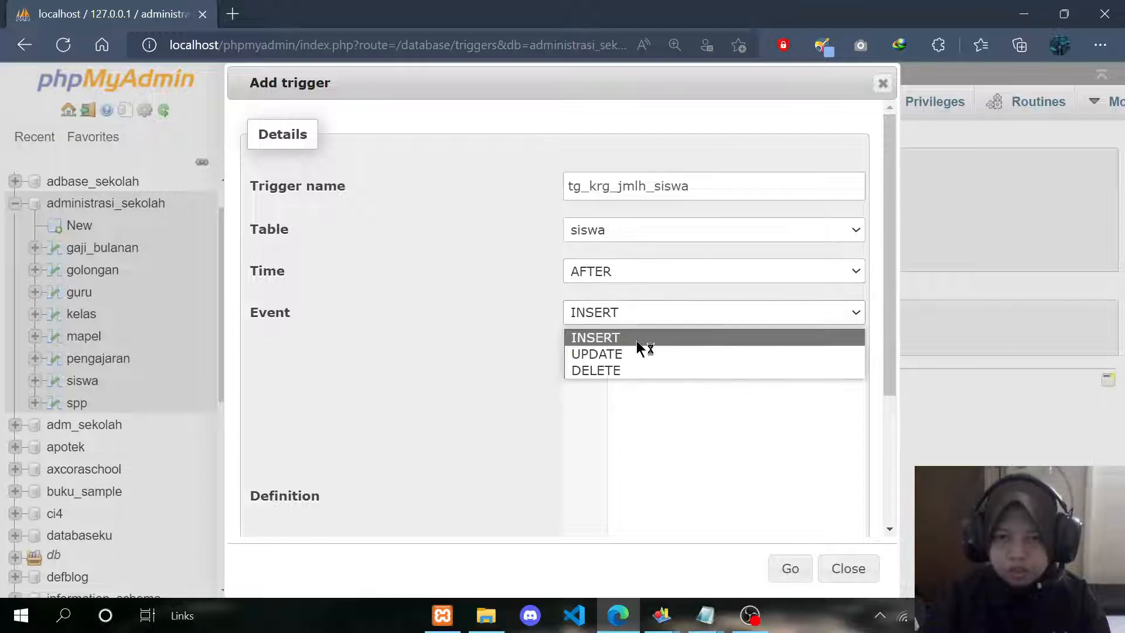
click(628, 370)
click(628, 361)
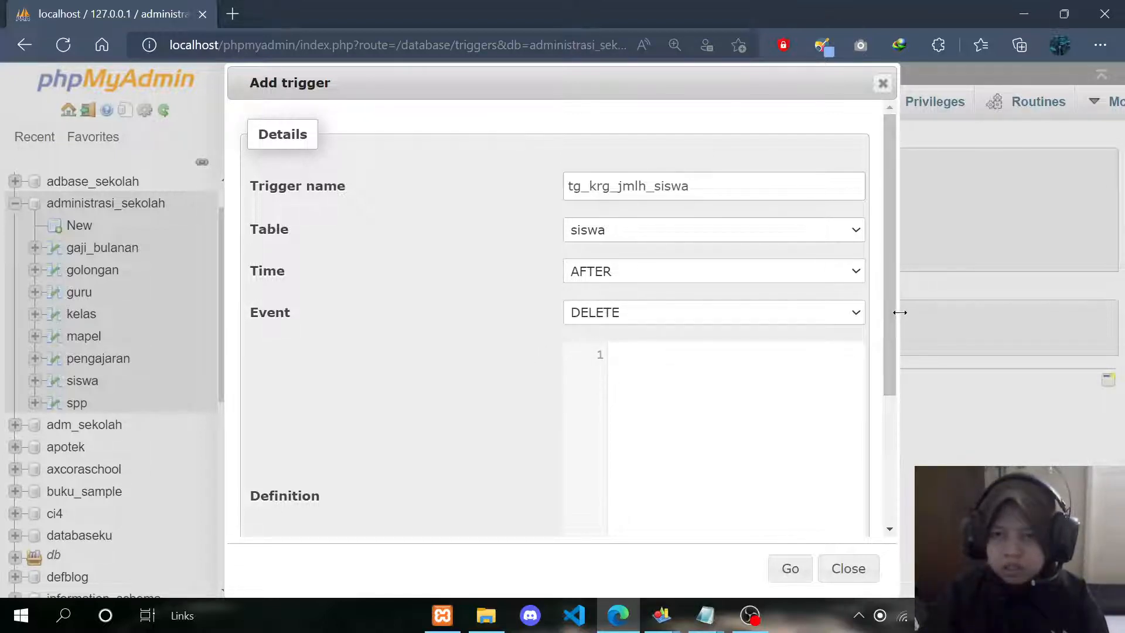
Step: Widen the trigger dialog and begin the definition with BEGIN, followed by UPDATE kelas SET jumlah_siswa=jumlah_siswa-1 on a new line
drag(894, 312, 1043, 312)
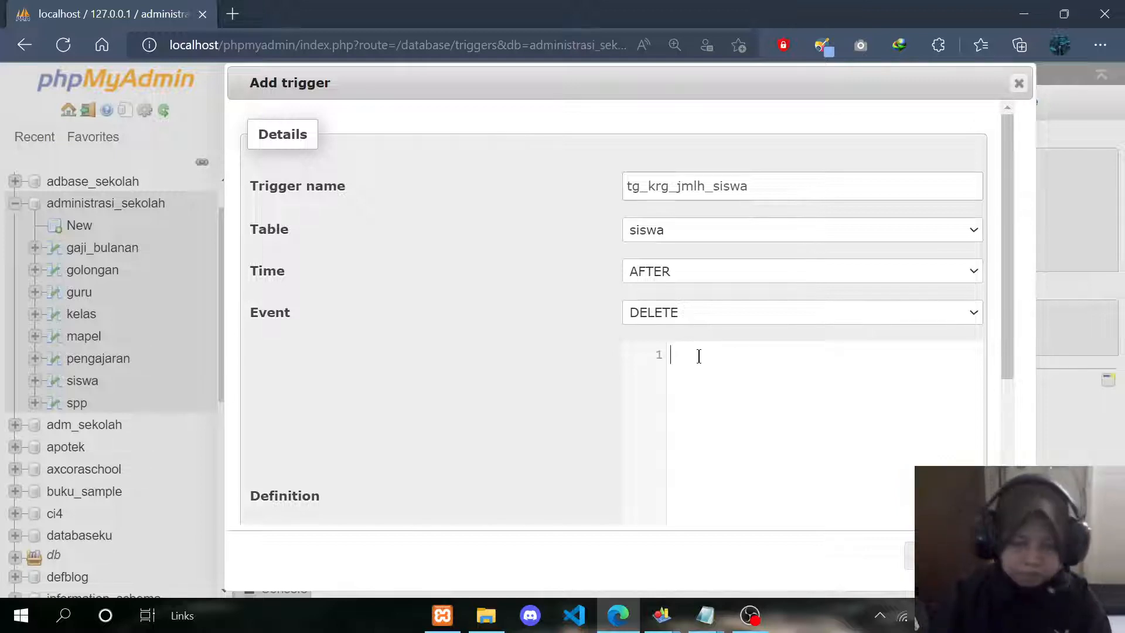
text(BEGIN)
key(Return)
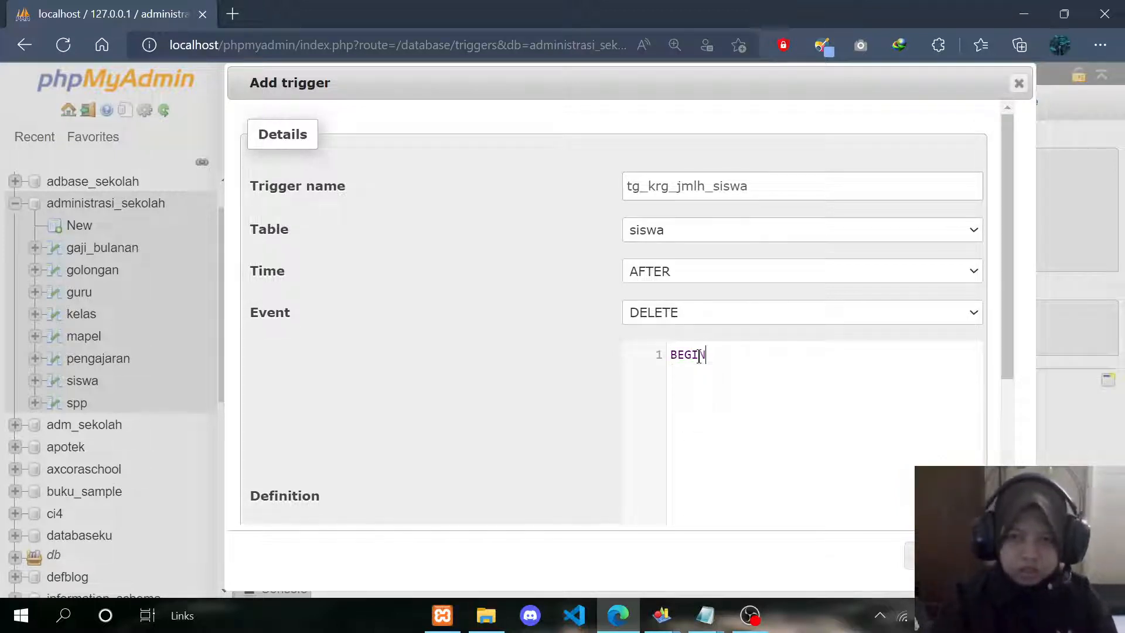
text(UPDATE)
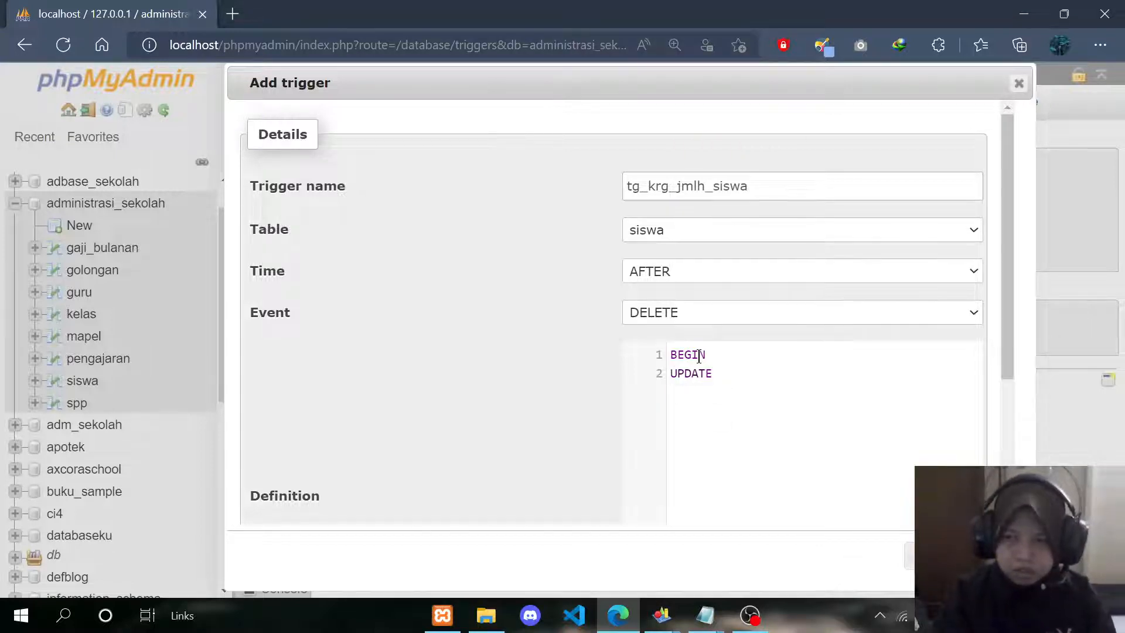
text( kelas)
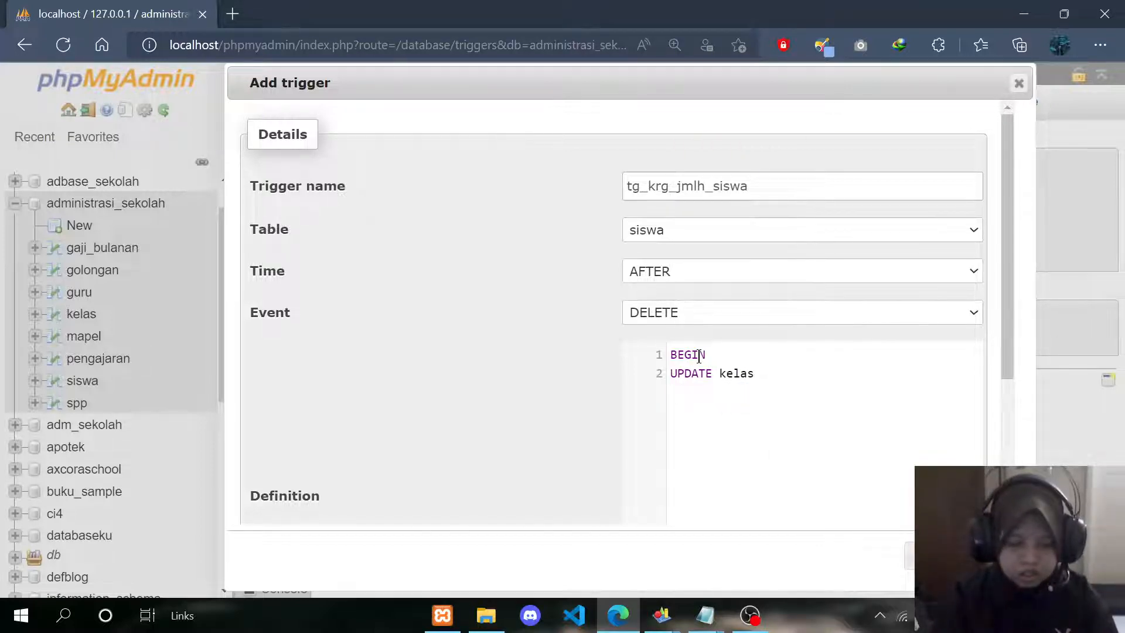
text( SET j)
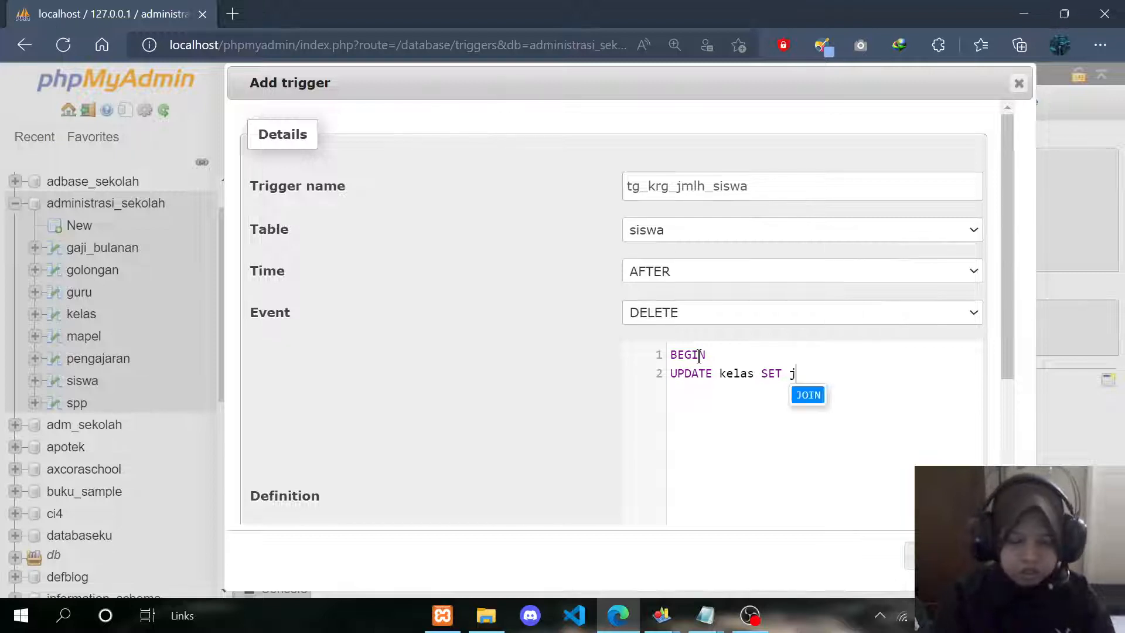
text(umlah_Ss)
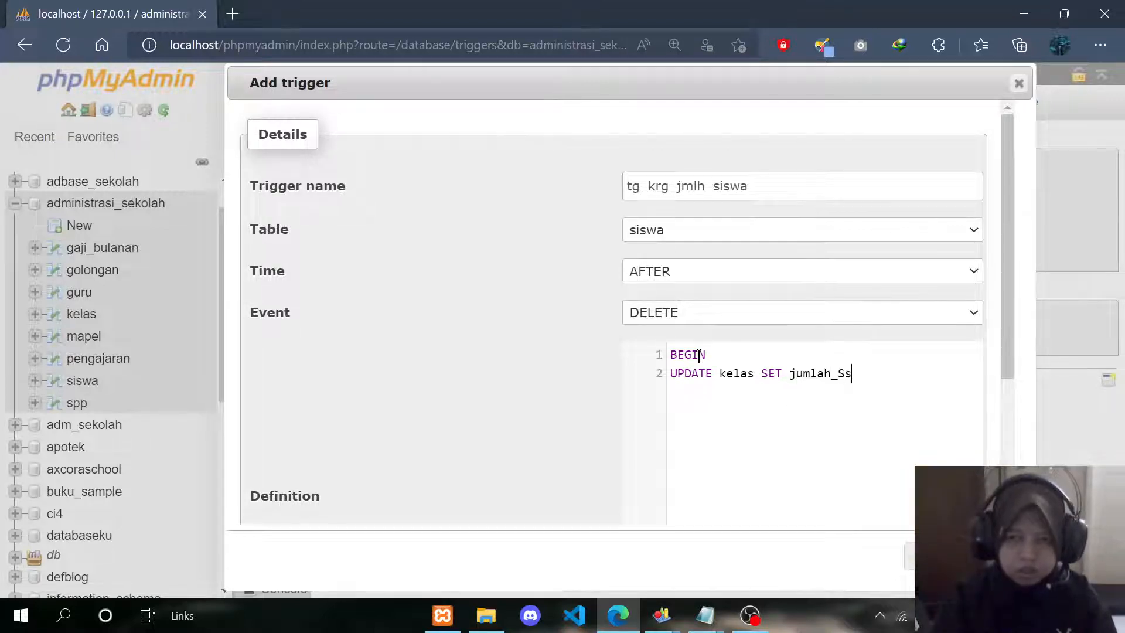
text(swa=)
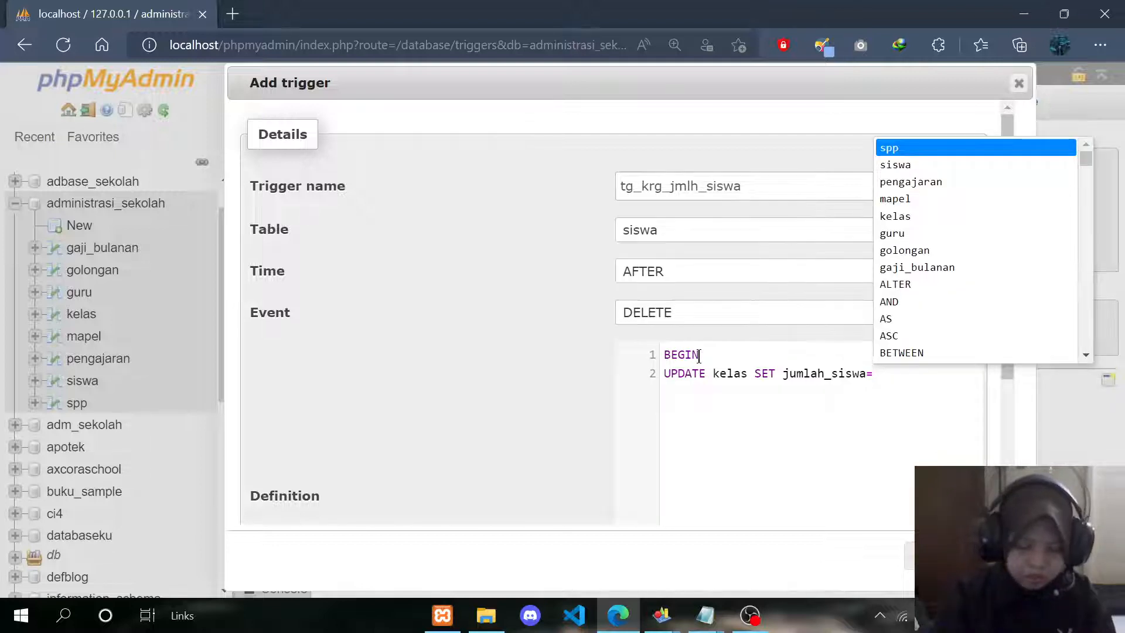
text(jumlah_siswa-)
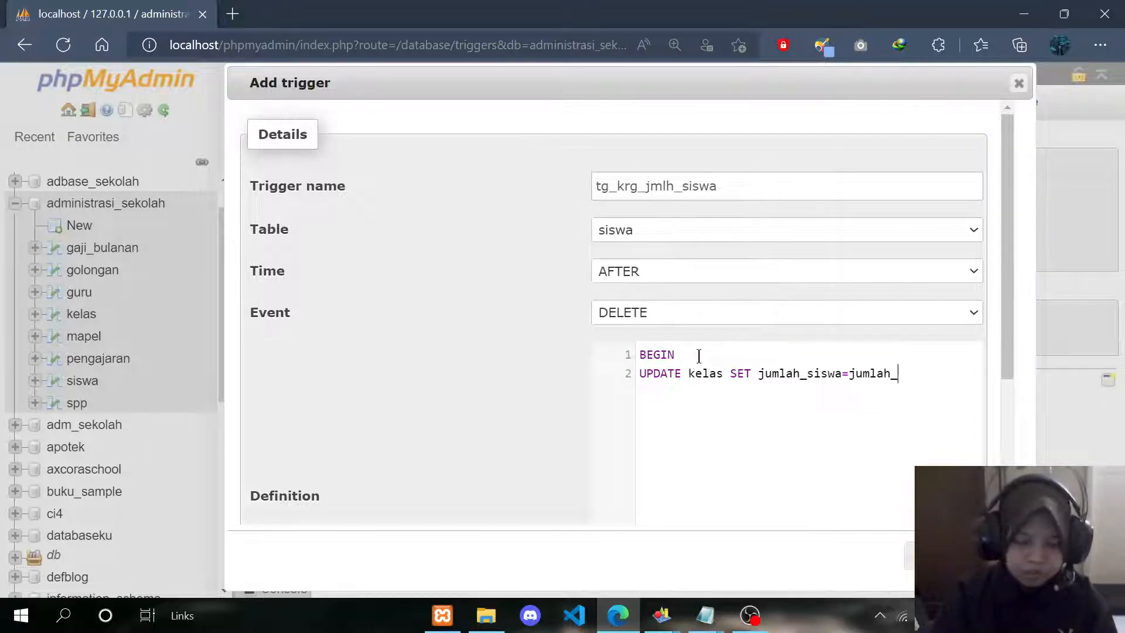
text(1)
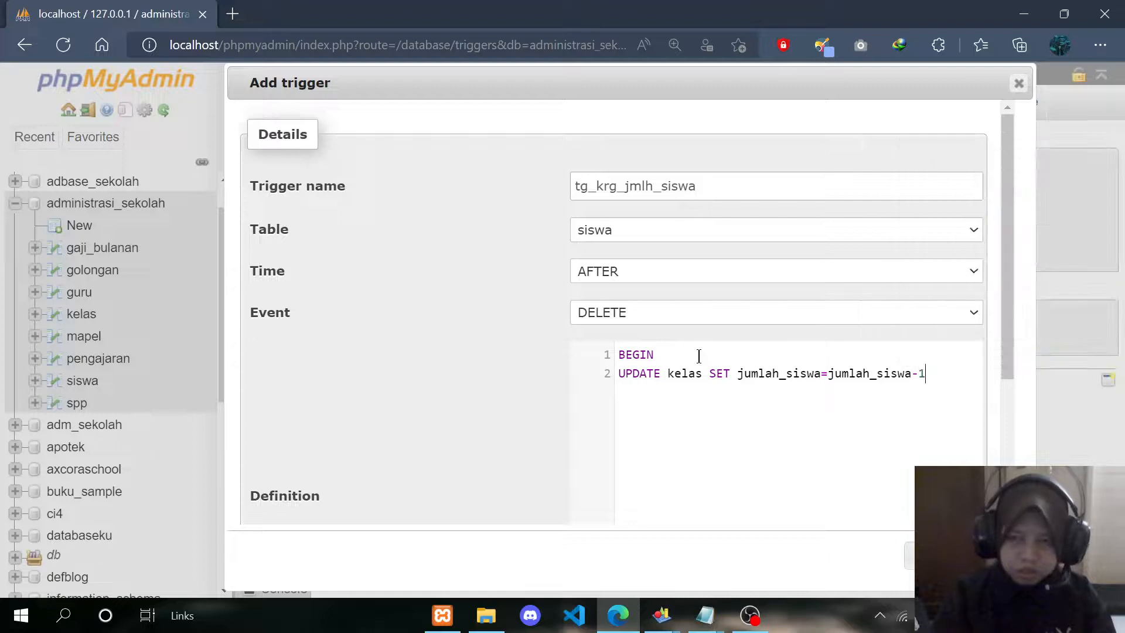
Step: Add the condition WHERE id_kelas=OLD.id_kelas to the UPDATE statement in the trigger definition
text( WHERE )
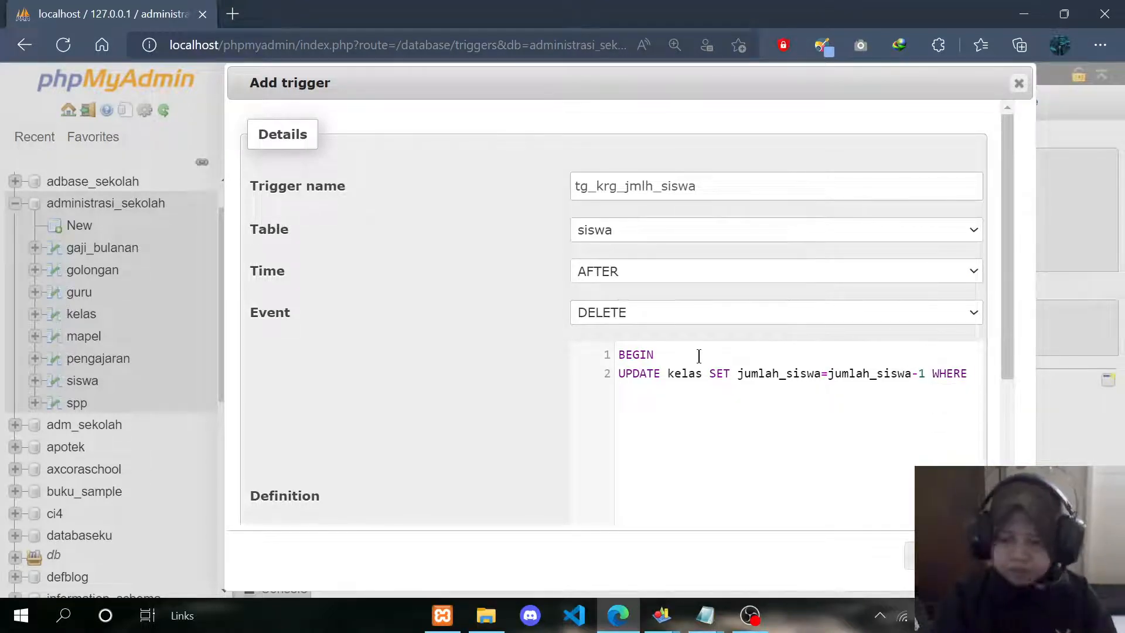
text(id_kelas)
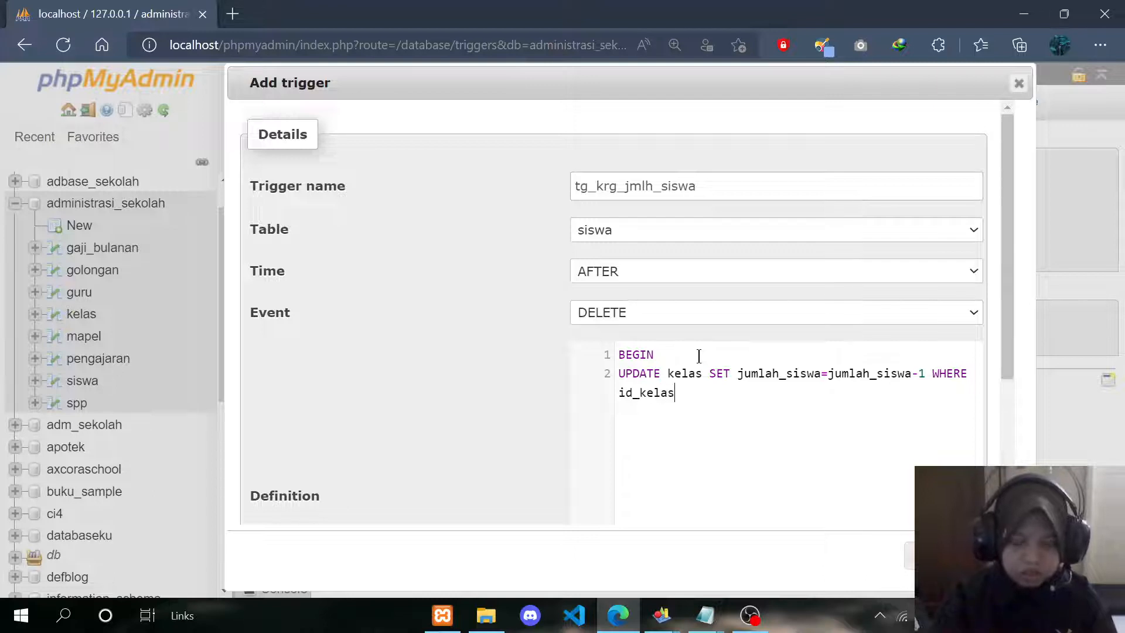
text(=OLD.id)
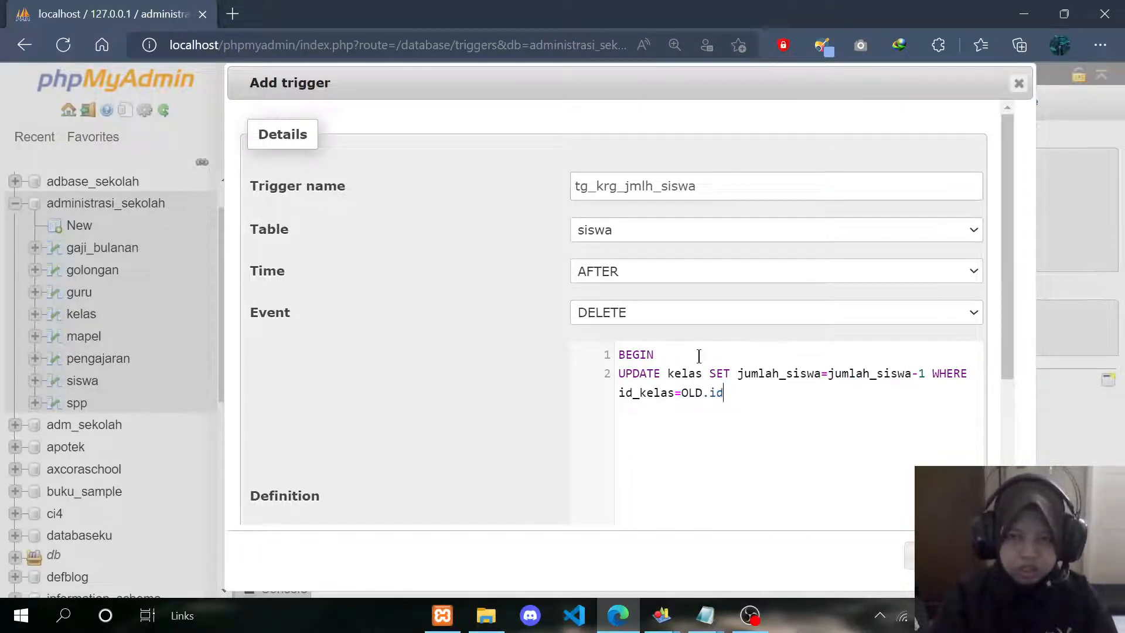
text(_kelas)
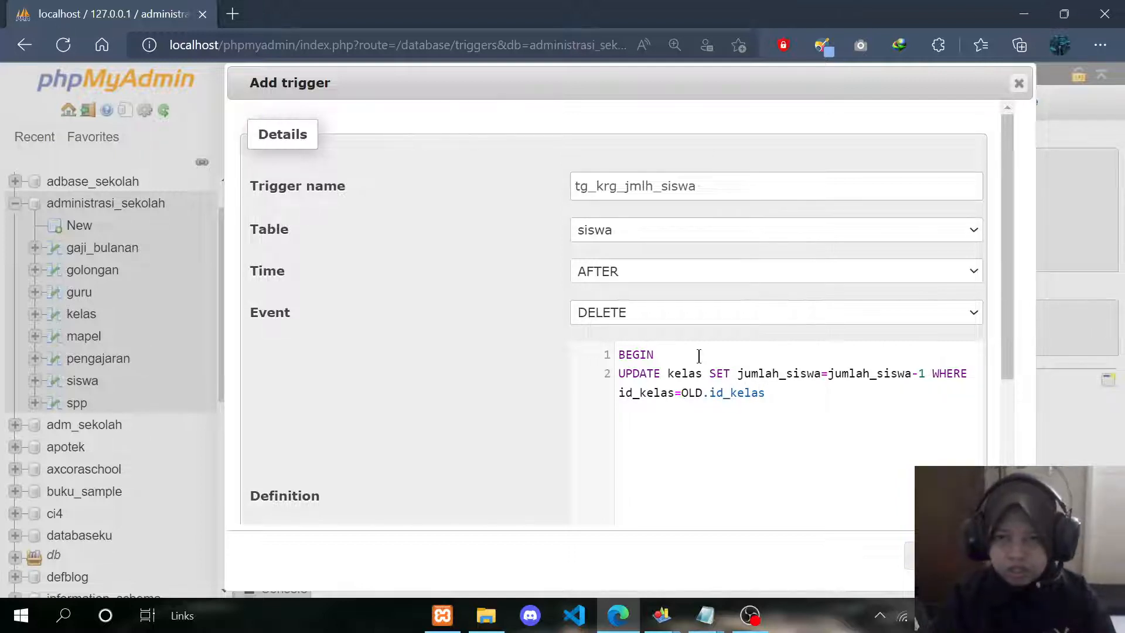
Step: Finish the trigger definition with a semicolon after OLD.id_kelas and a closing END line, and create the trigger
text(;)
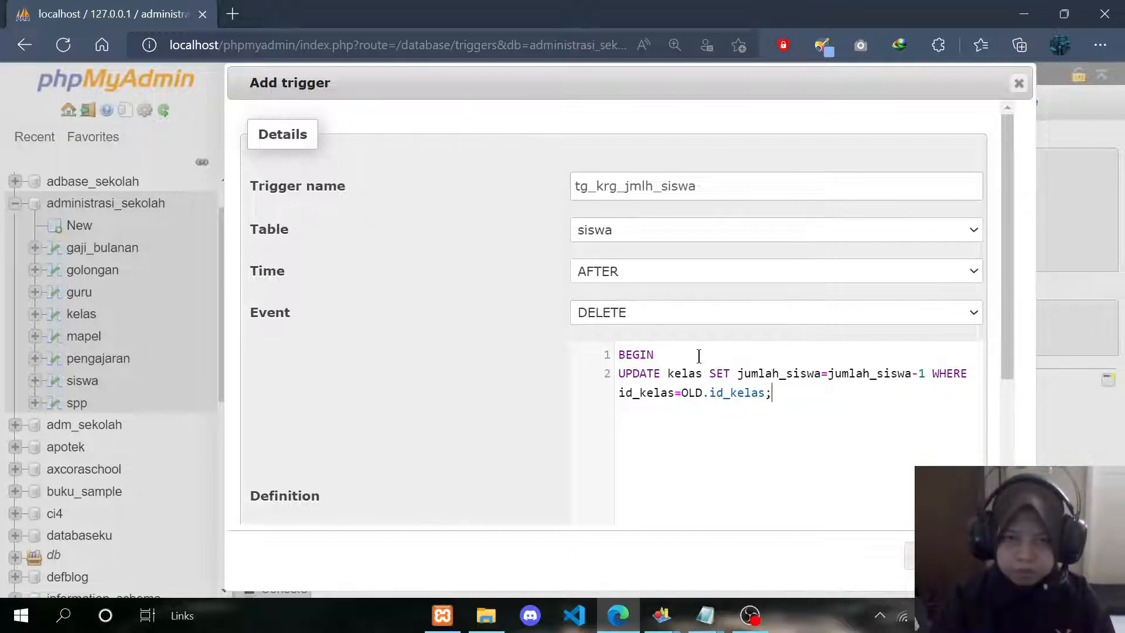
text(END)
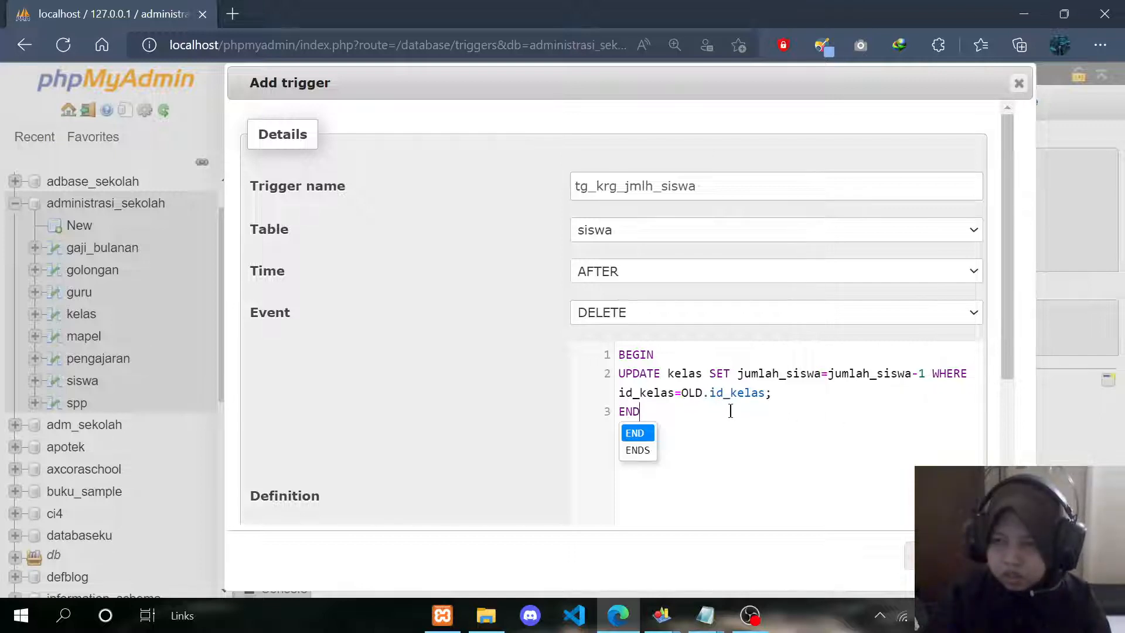
scroll(789, 462, down, 1)
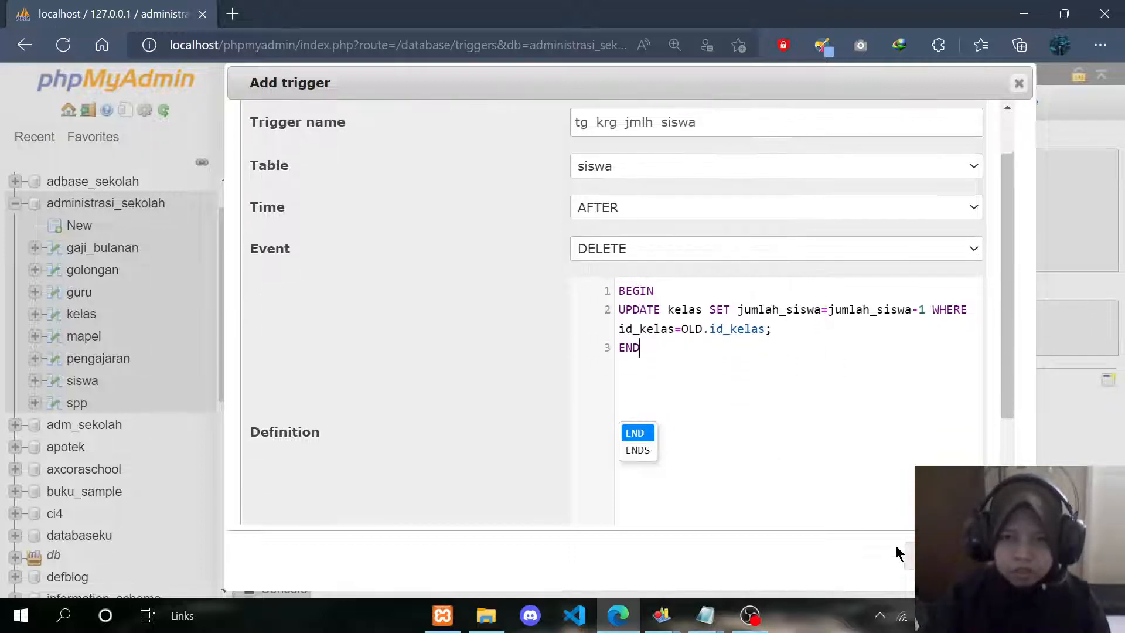
scroll(808, 389, up, 1)
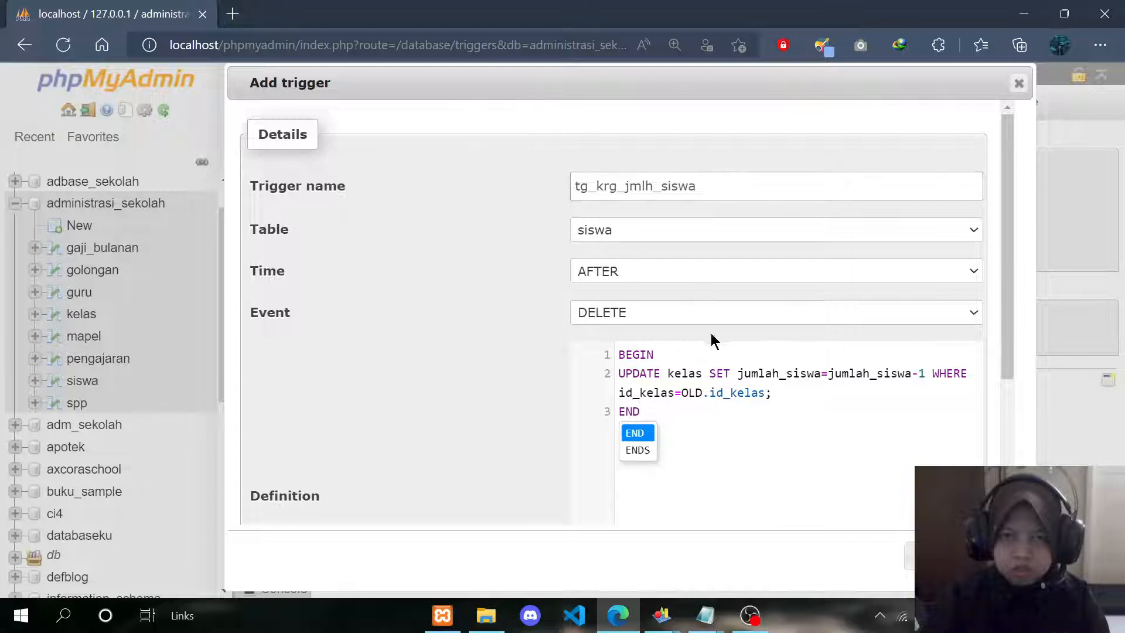
scroll(816, 479, down, 1)
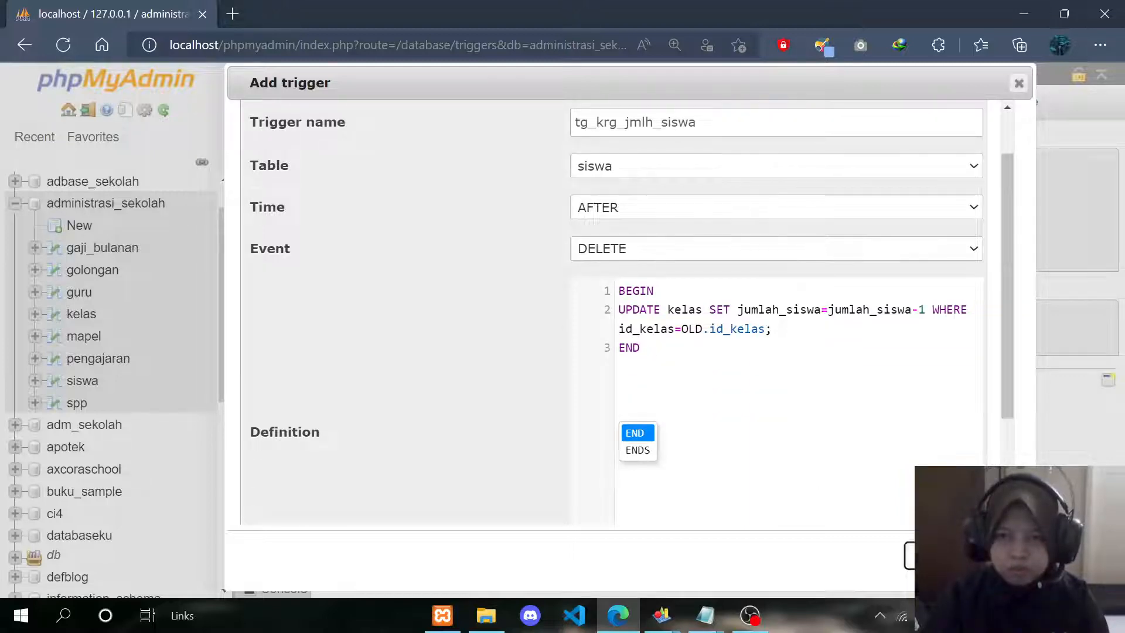
click(928, 555)
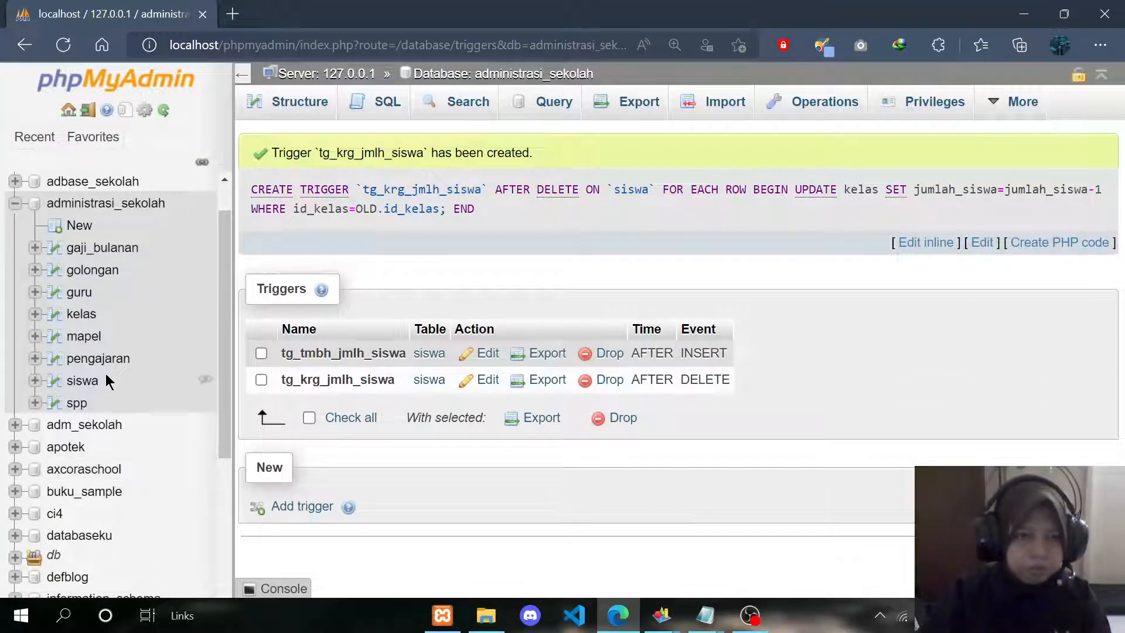
Step: Browse the siswa table, discarding unsaved changes, and look up the jumlah_siswa values in the kelas table
click(89, 387)
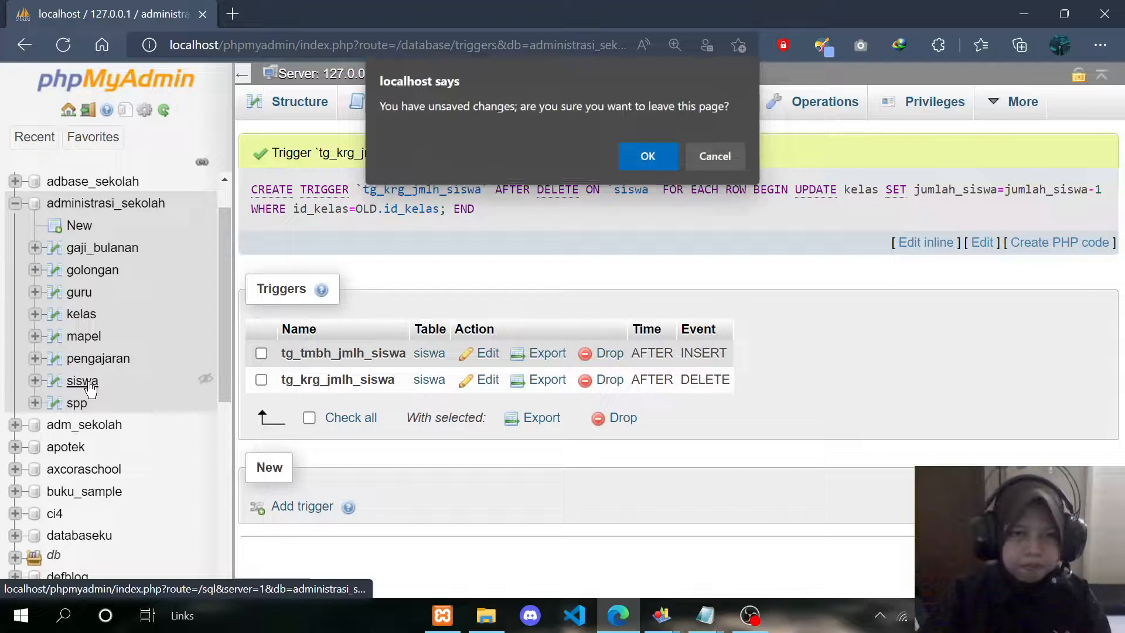
click(642, 157)
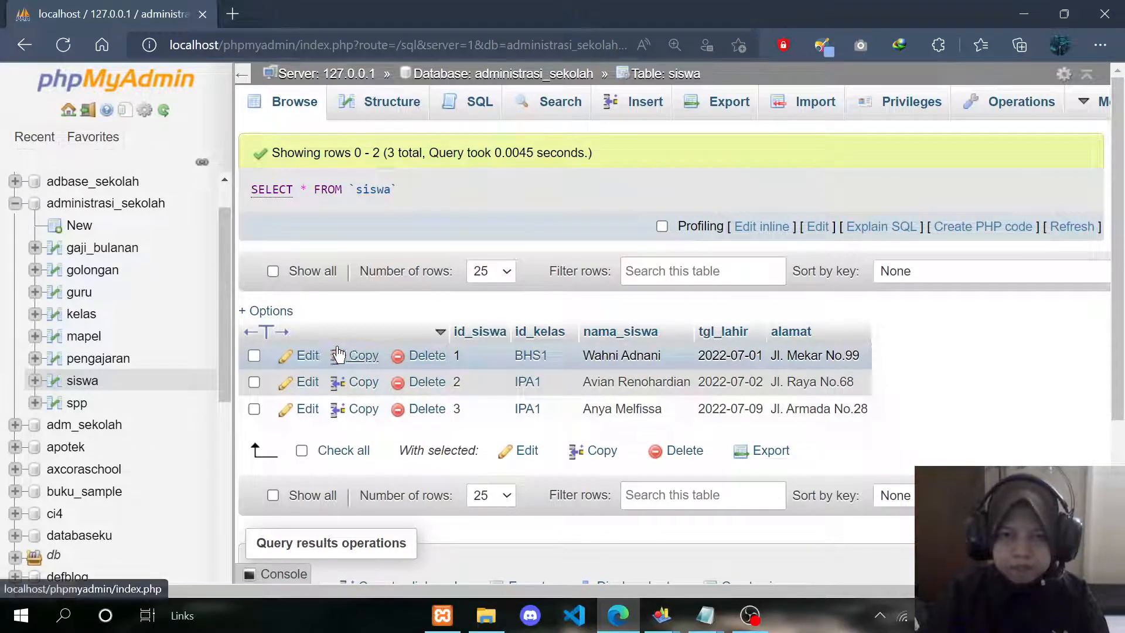
click(84, 317)
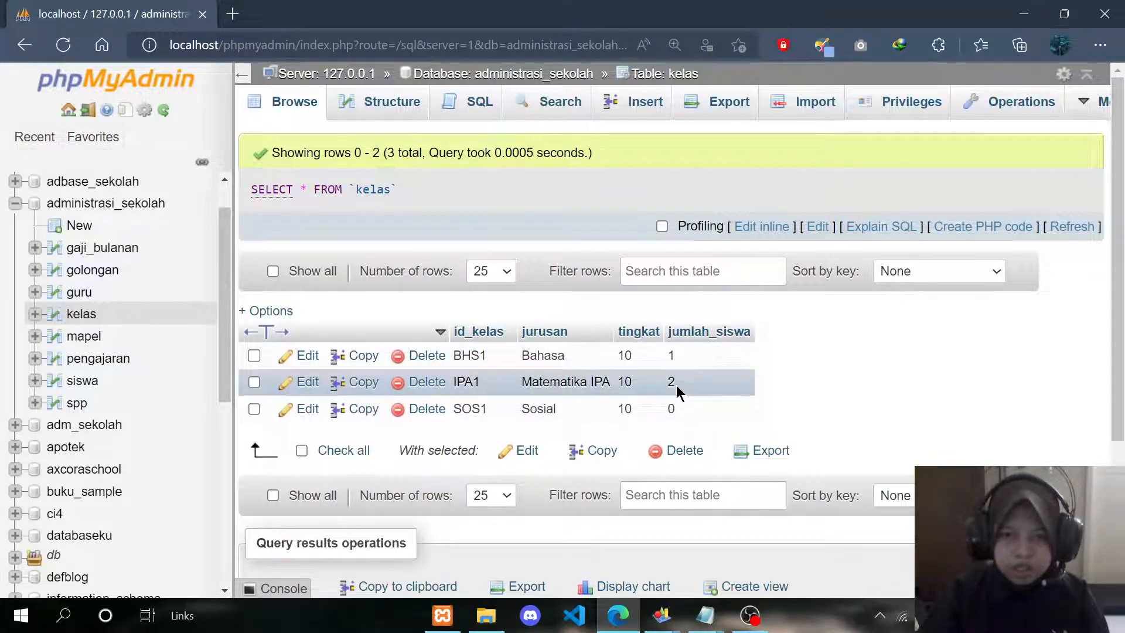
Step: Delete the student with id_siswa 1 from the siswa table and check jumlah_siswa in the kelas table
click(81, 382)
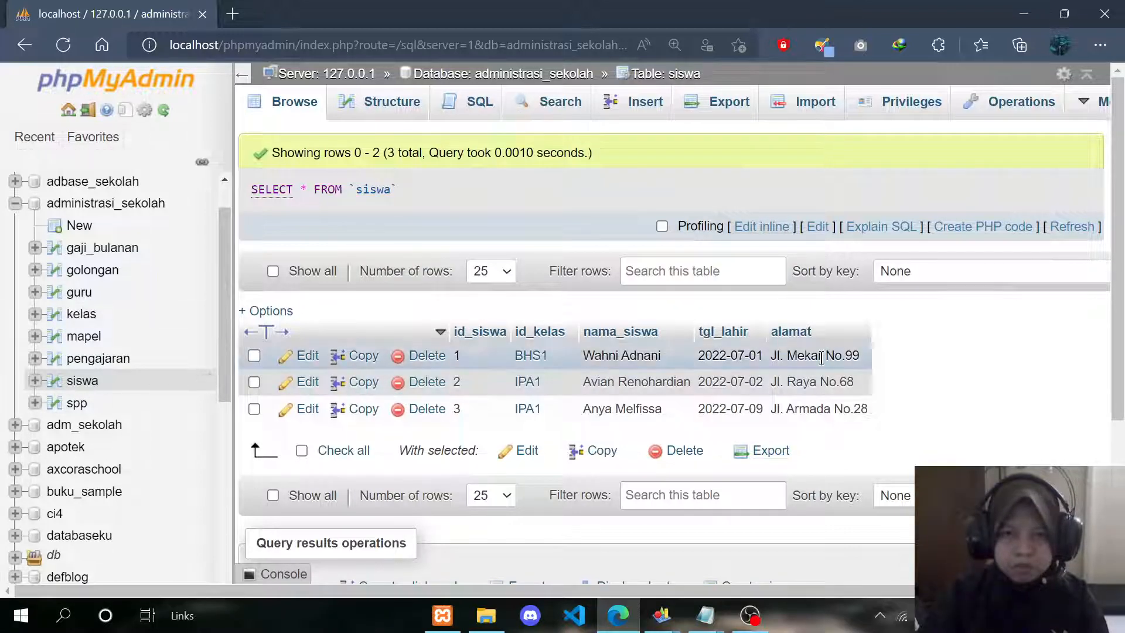
click(416, 356)
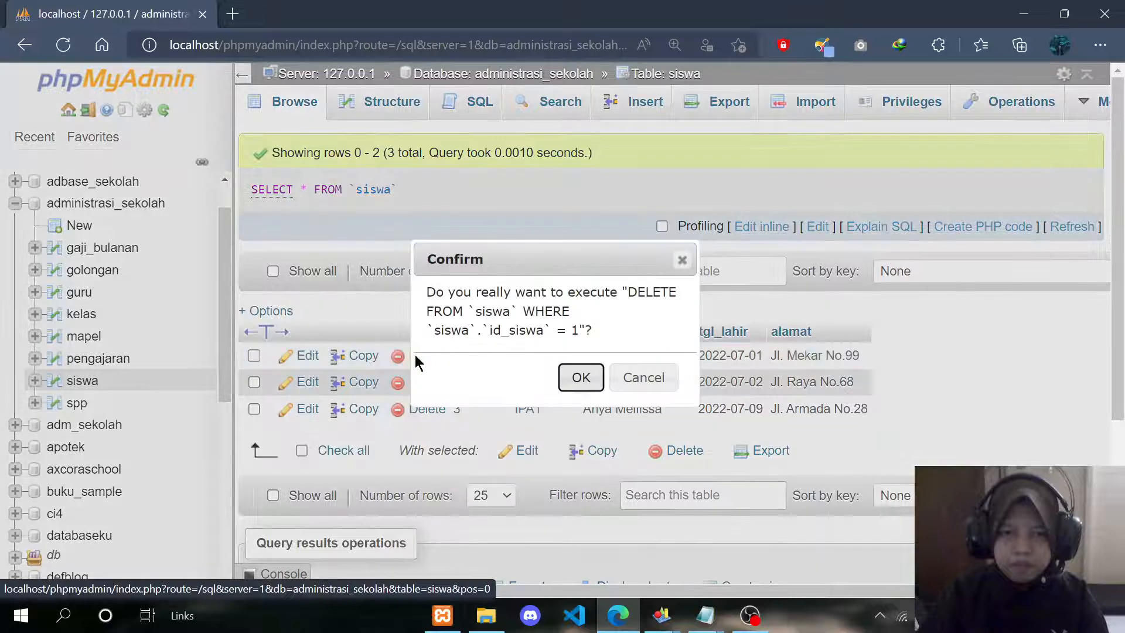
click(581, 378)
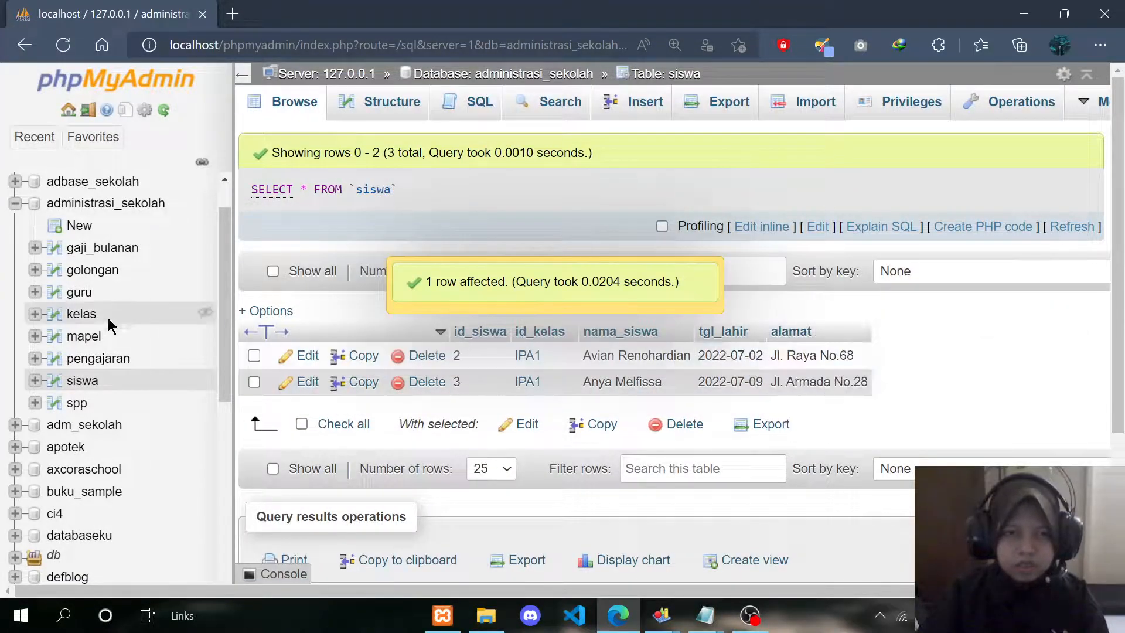
click(77, 325)
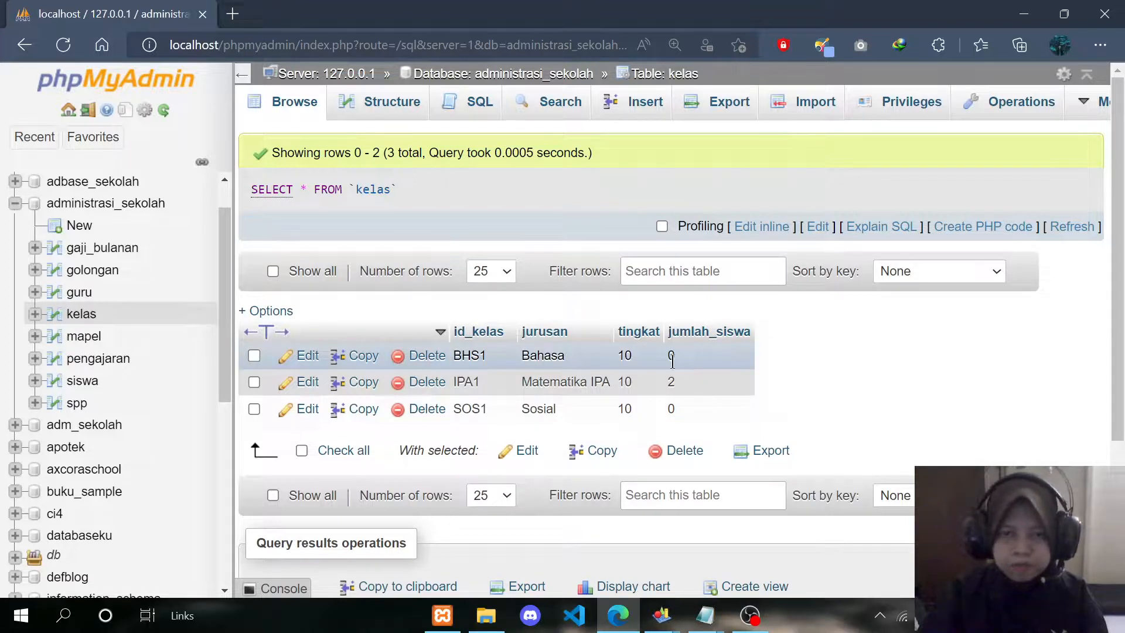
Step: Delete the student with id_siswa 2 from the siswa table and check jumlah_siswa in the kelas table again
click(82, 382)
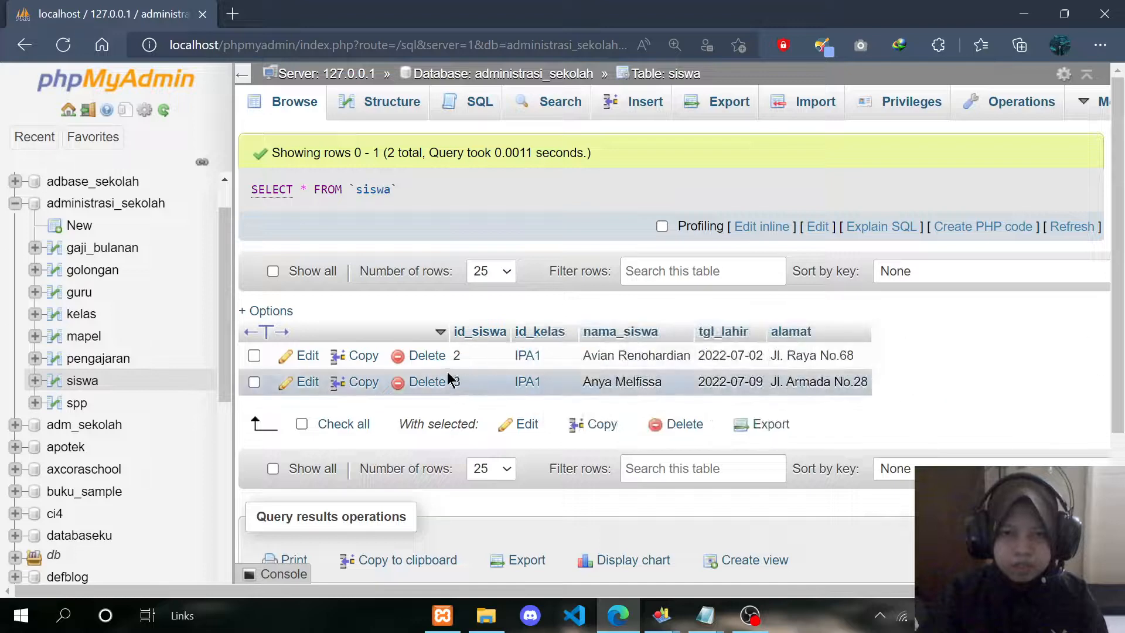
click(427, 356)
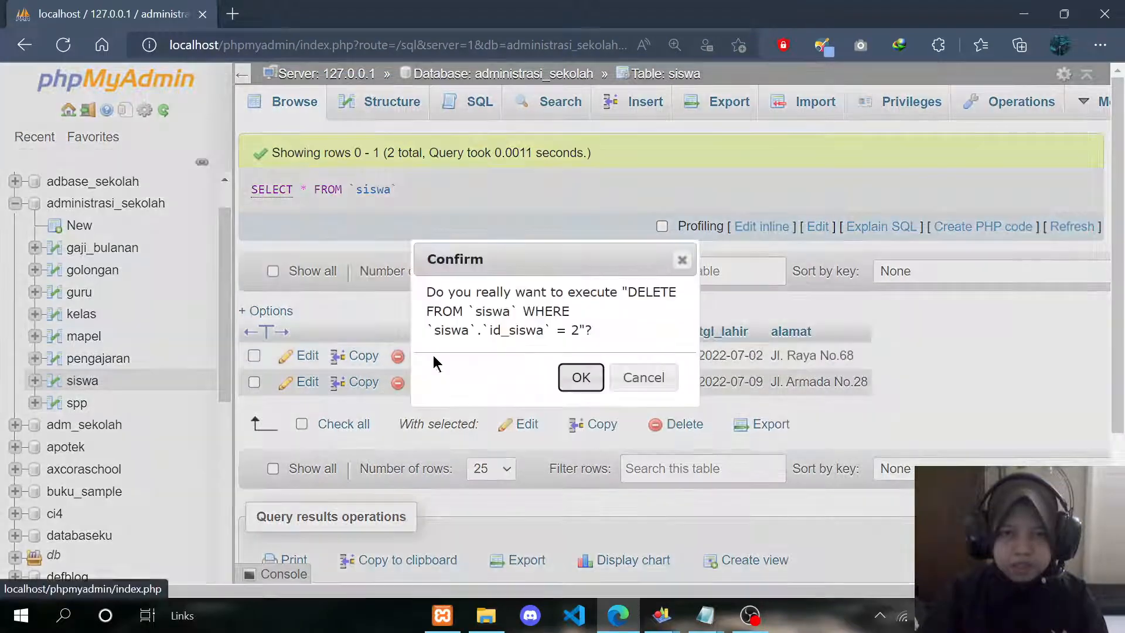
click(580, 380)
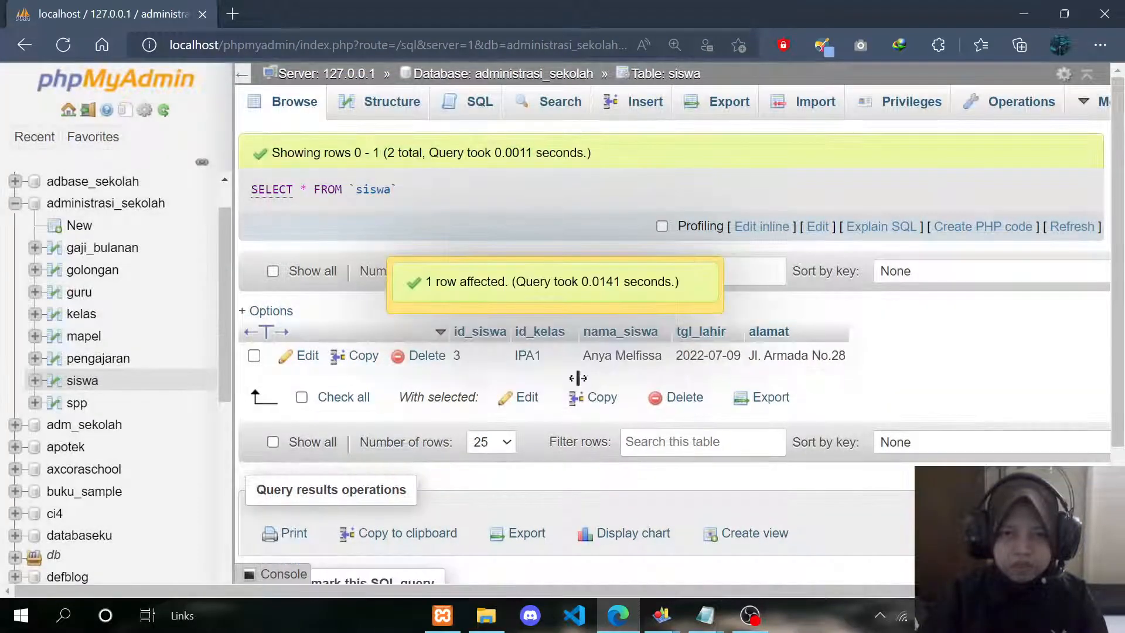
click(81, 316)
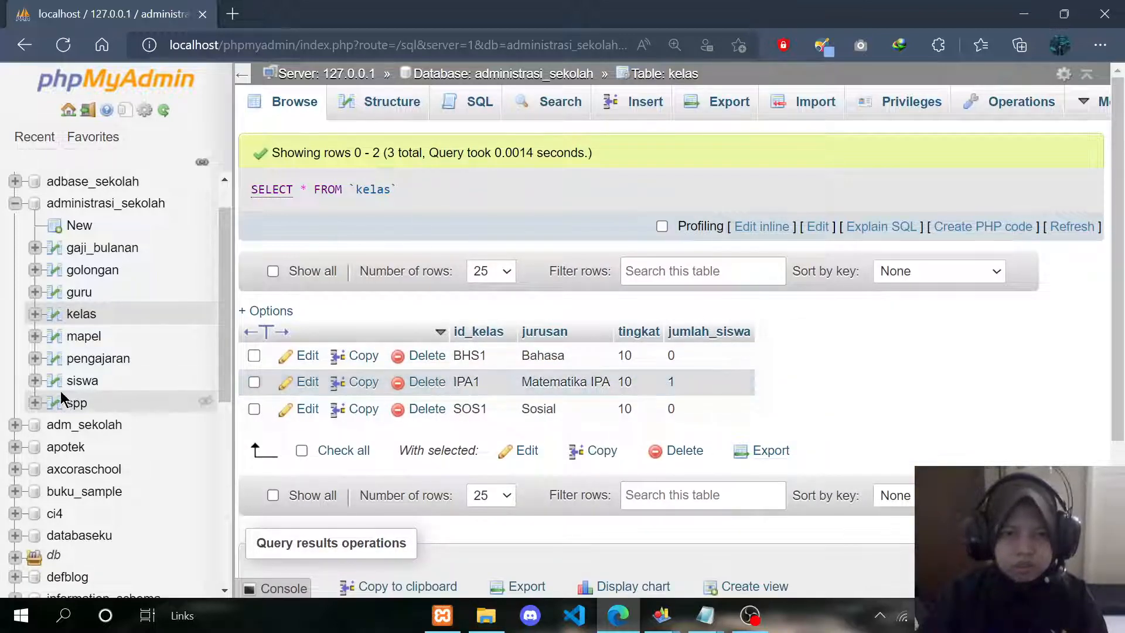
Step: Start a new trigger for the siswa table and name it tg_update_jmlh_siswa
click(82, 380)
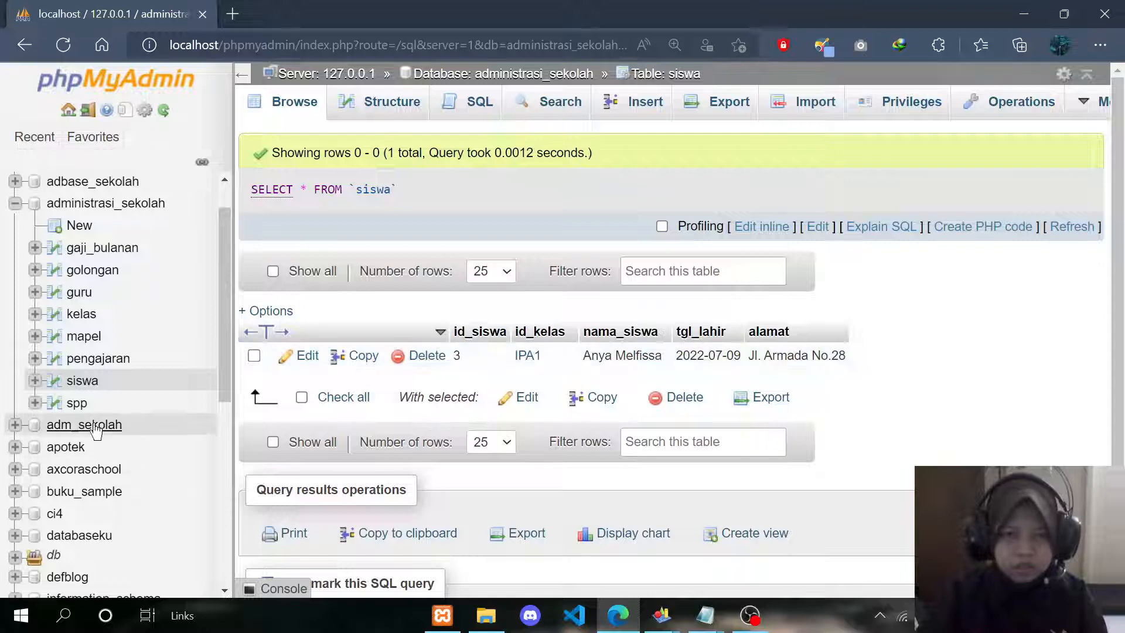
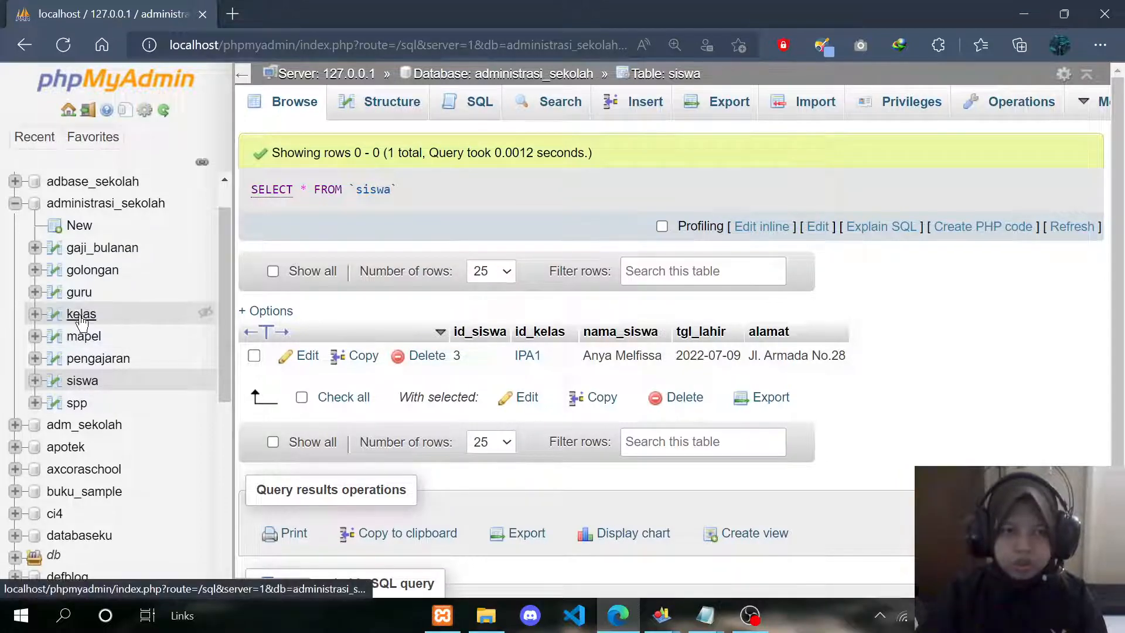
mouse_move(1073, 115)
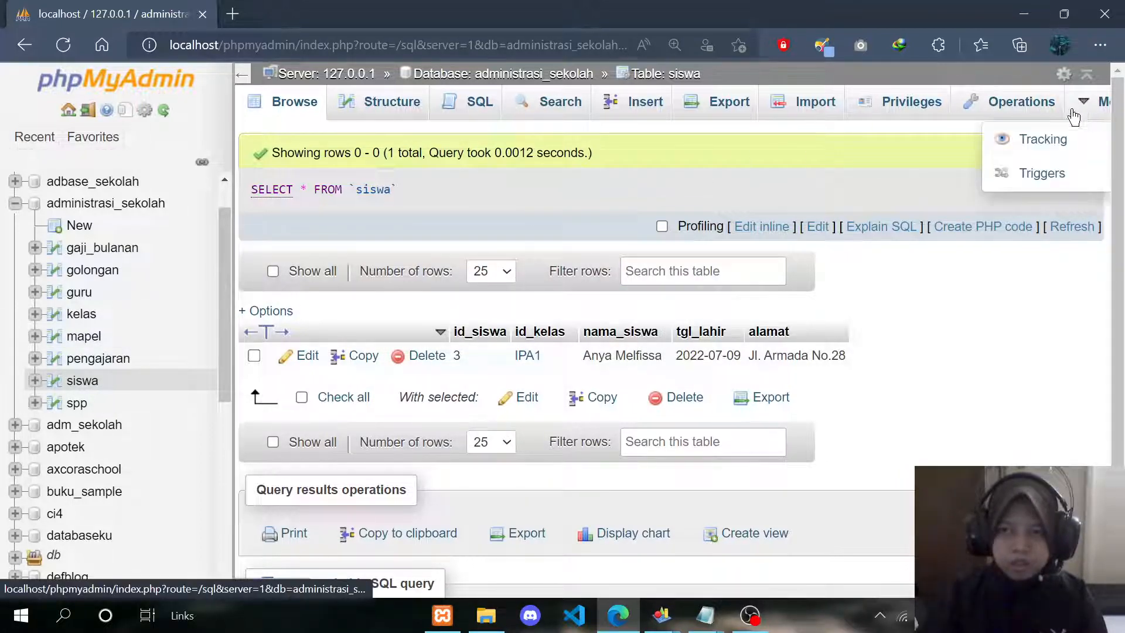
click(1034, 179)
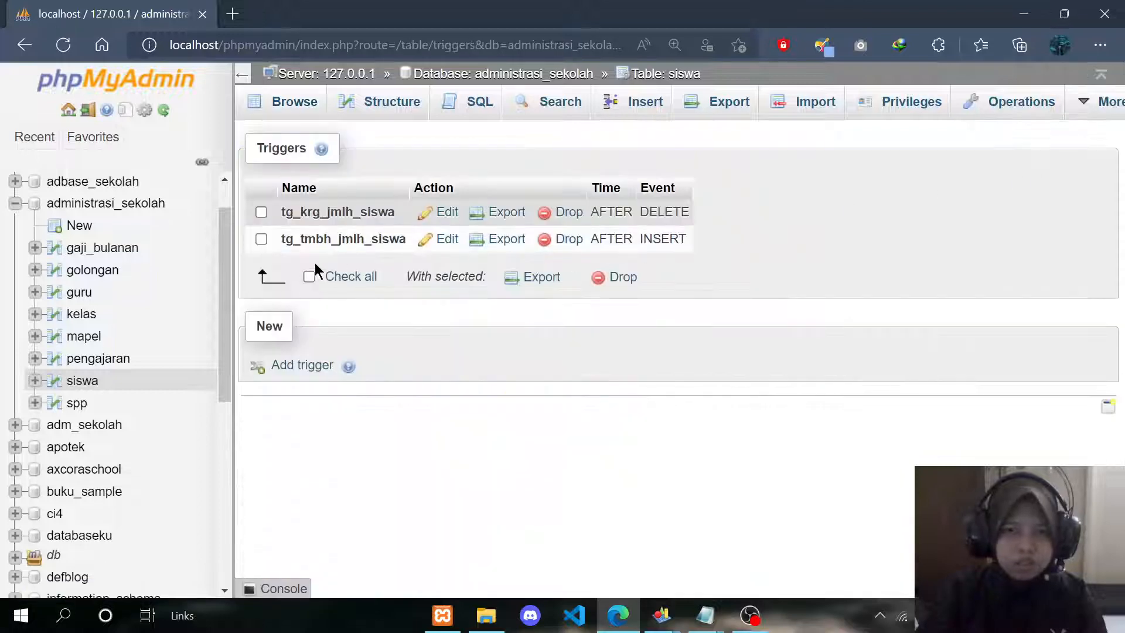
click(316, 367)
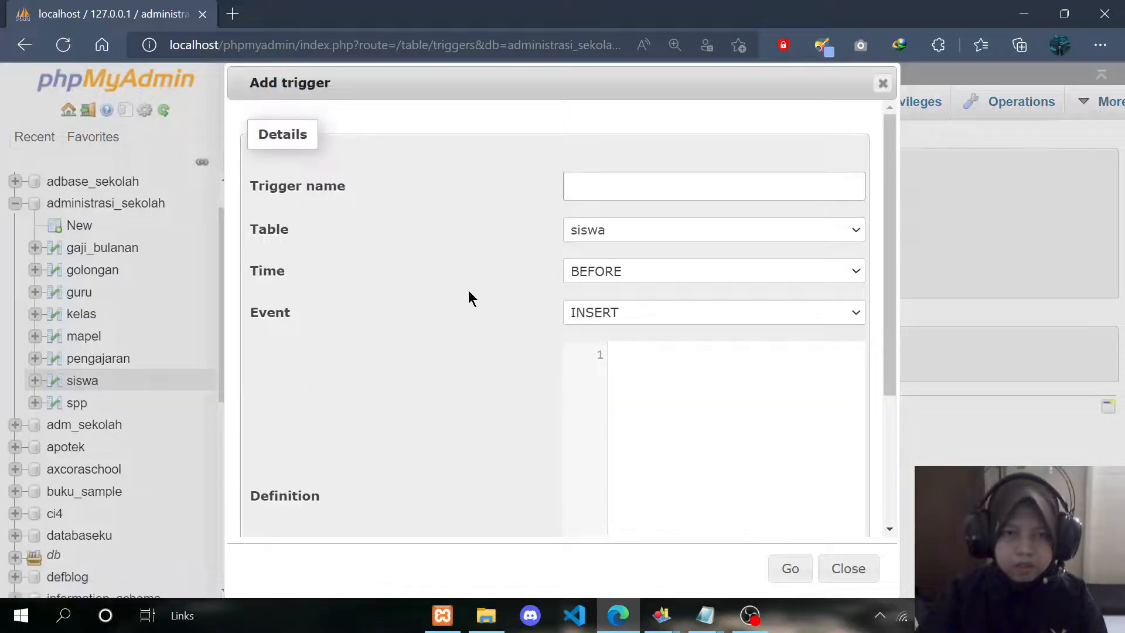
click(609, 197)
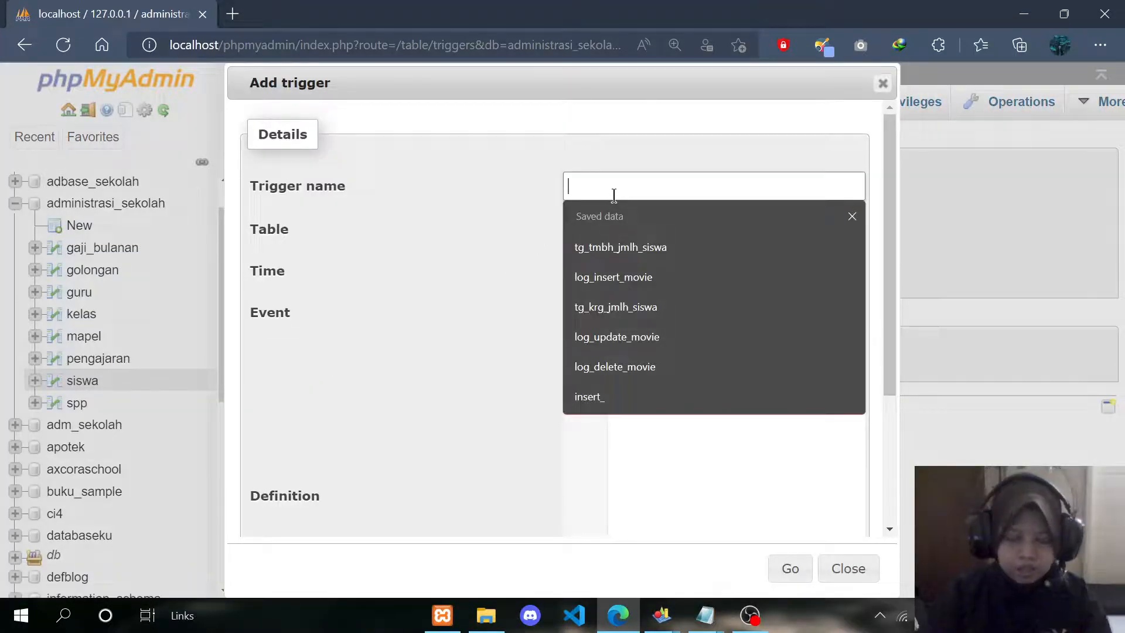
text(tg_update_jm)
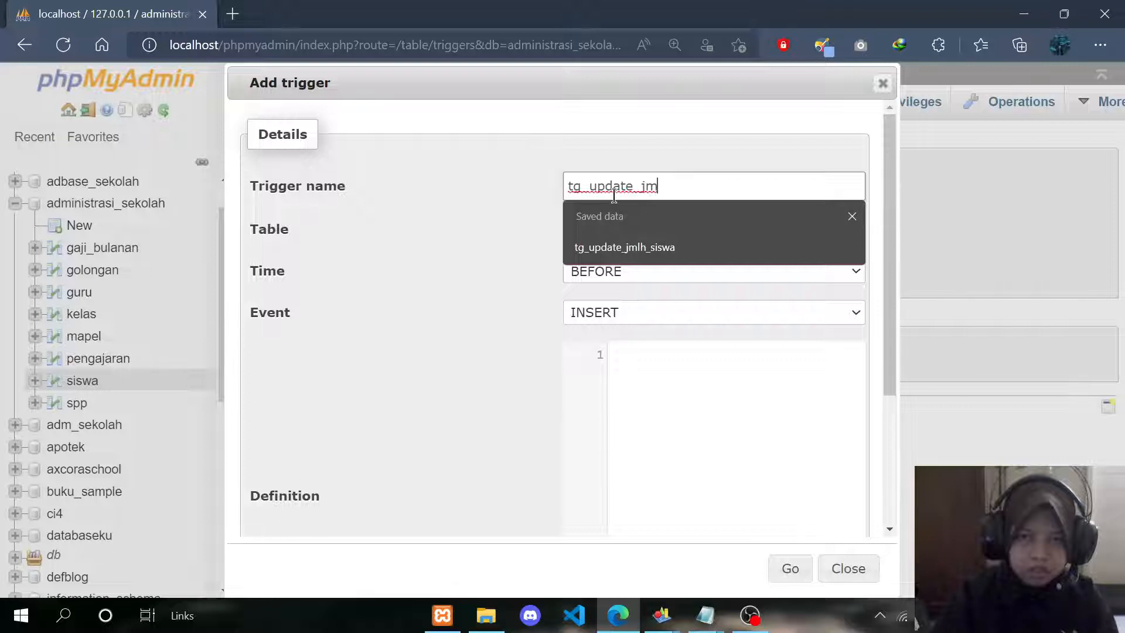
text(lh)
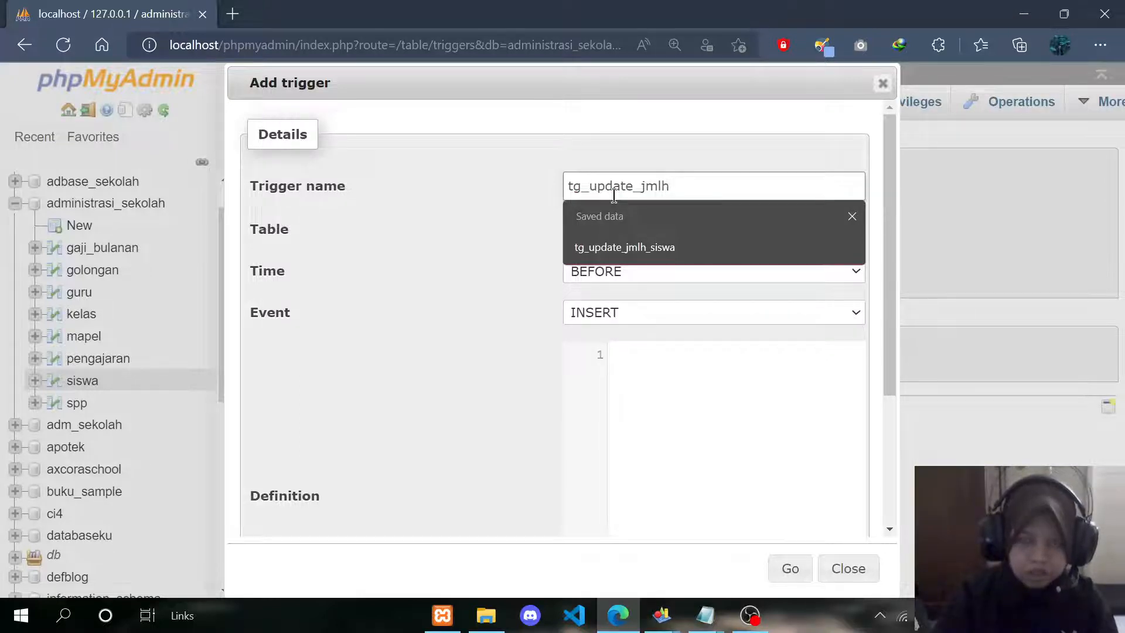
text(_sis)
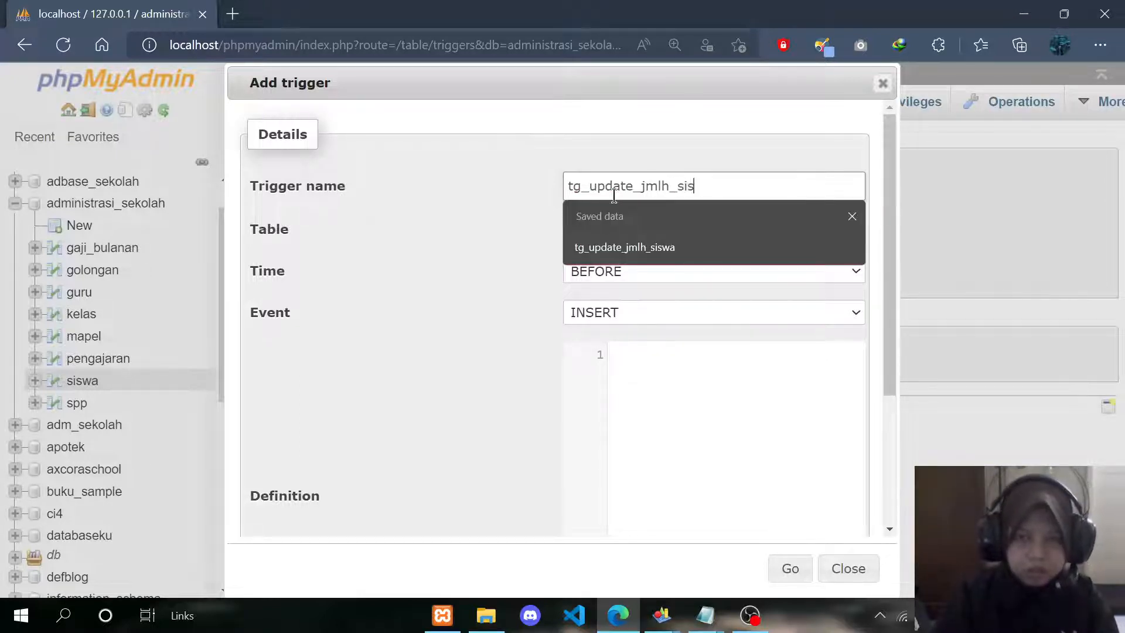
text(wa)
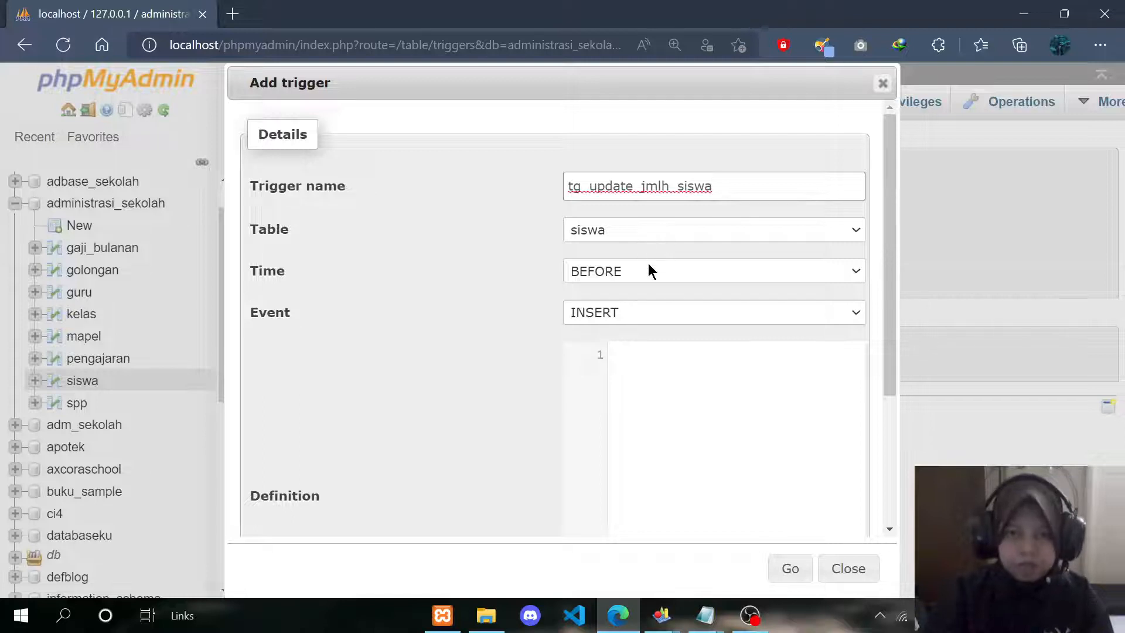
Step: Set the new trigger's time to AFTER and its event to UPDATE
click(646, 273)
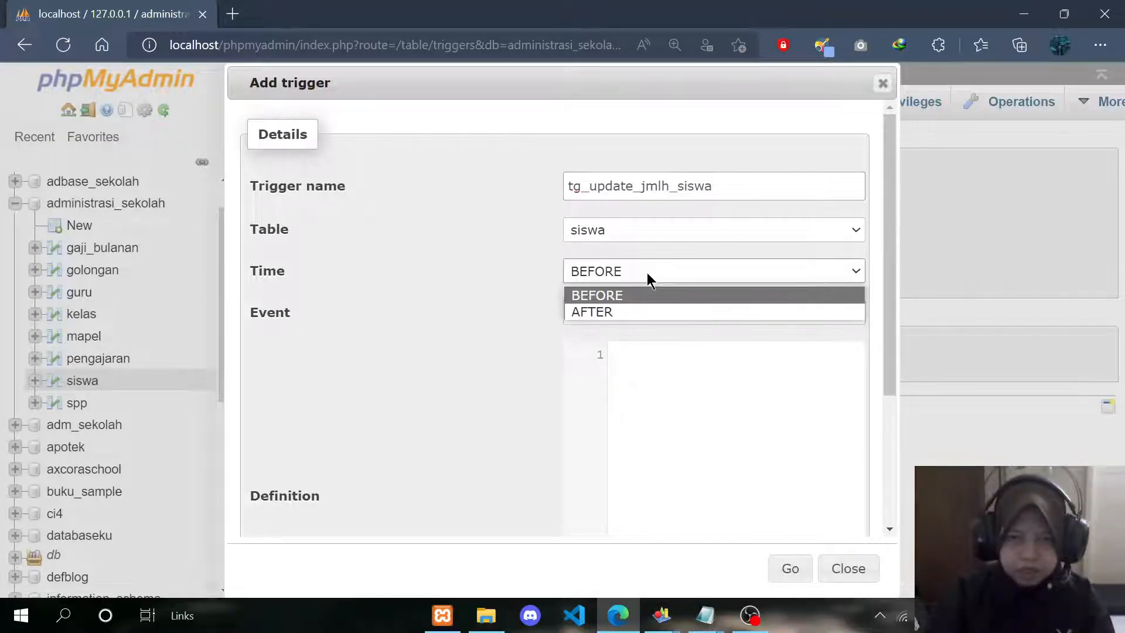
click(631, 314)
click(653, 315)
click(638, 353)
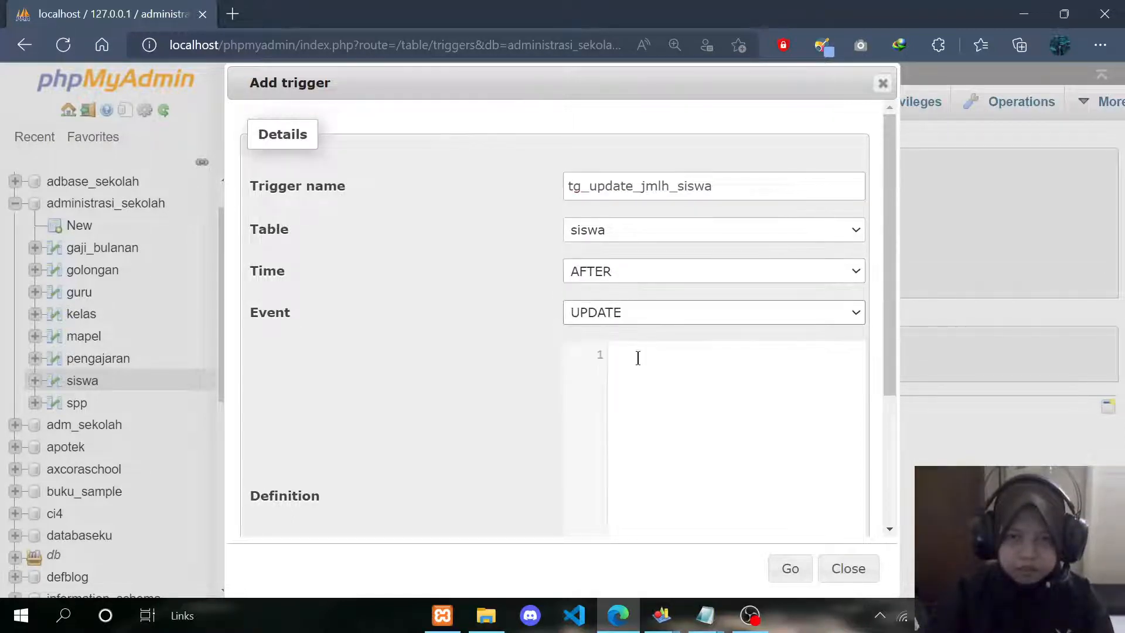
Step: Widen the trigger dialog and start the trigger's definition with BEGIN on its first line
click(642, 391)
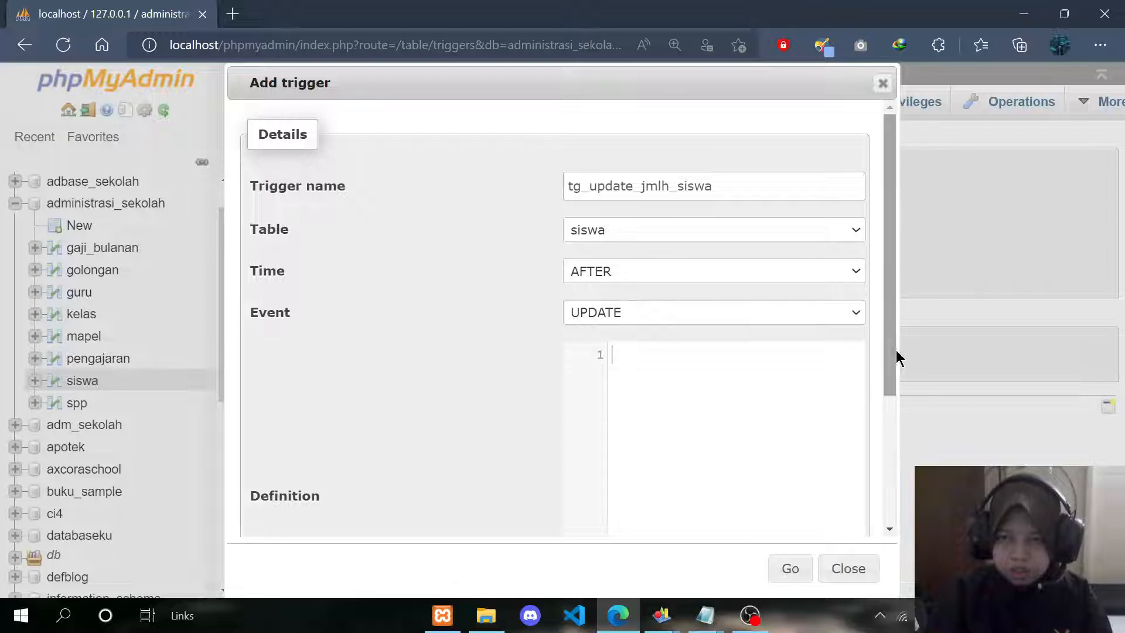
drag(900, 346, 994, 350)
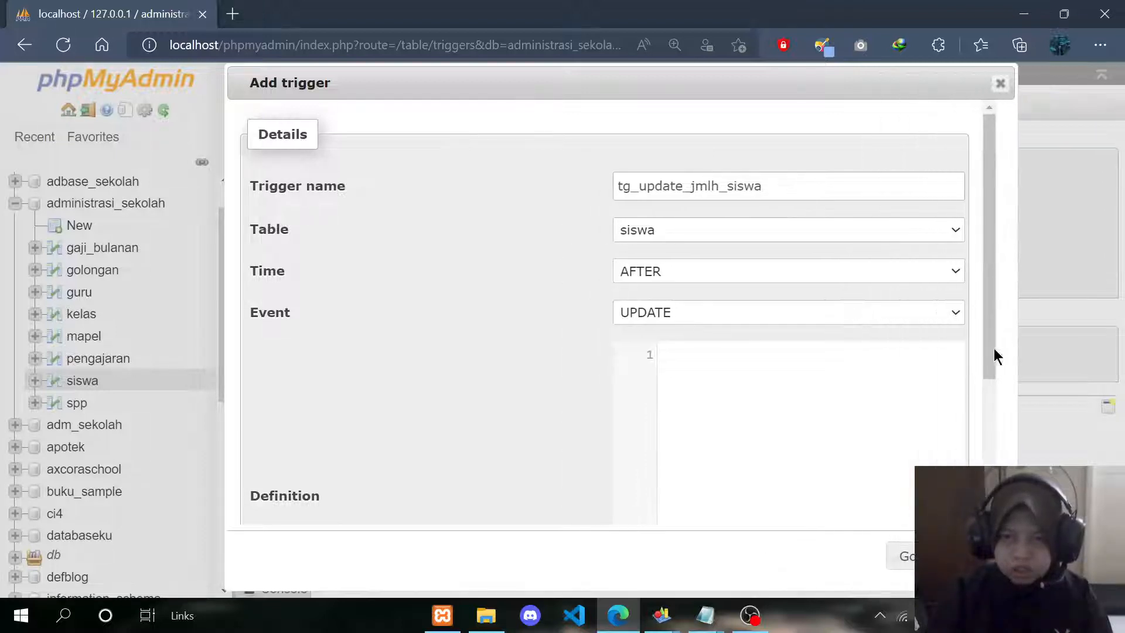
text(BEGIN)
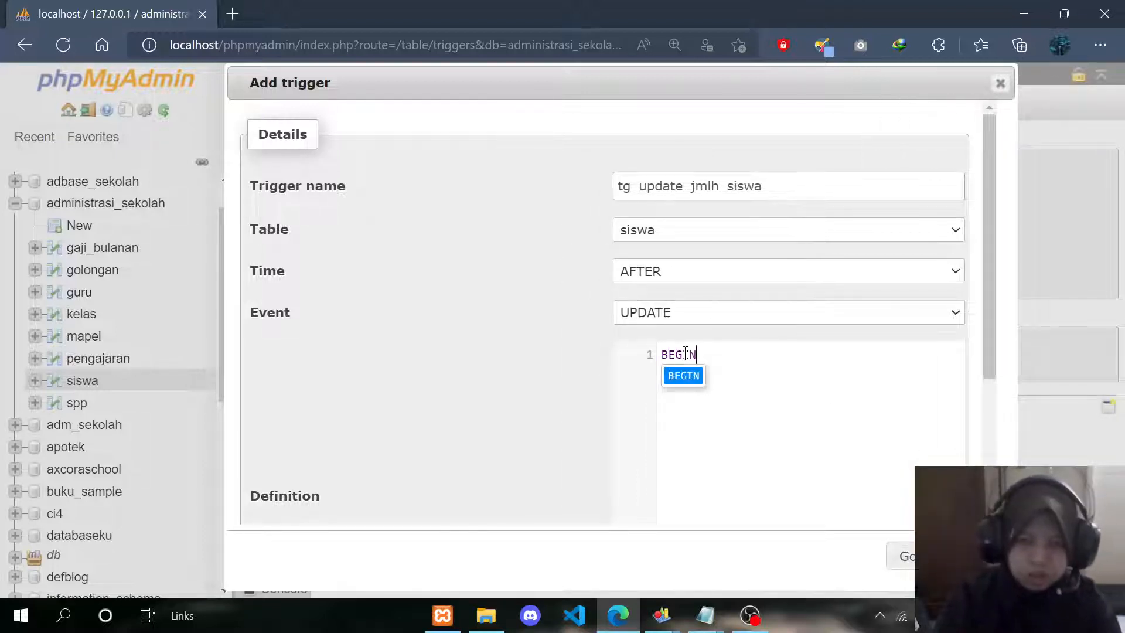
key(Return)
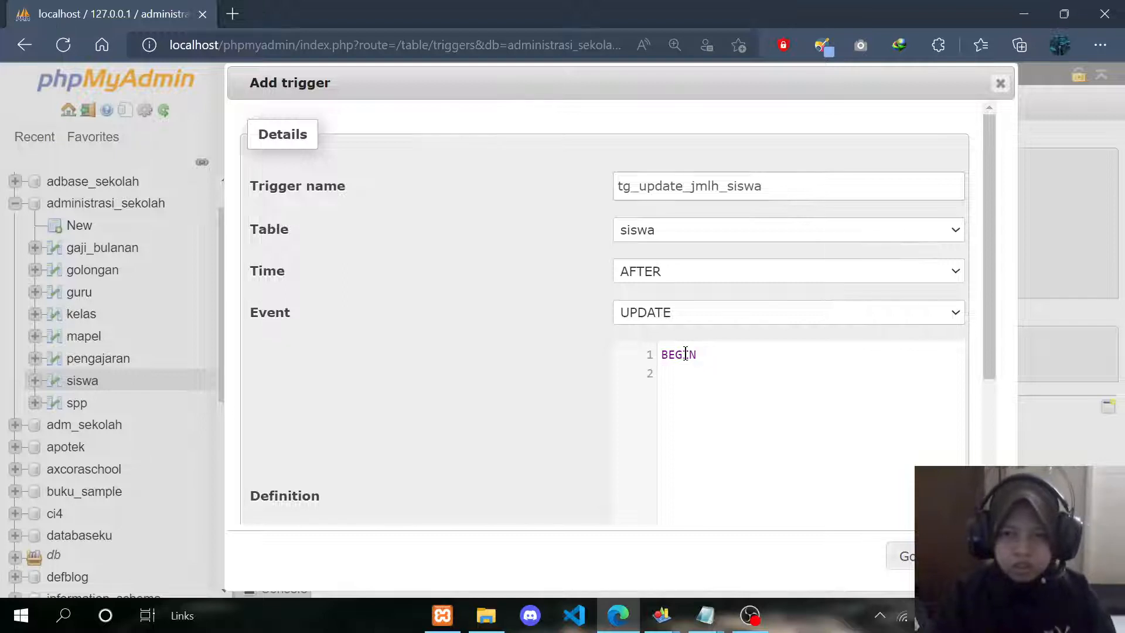
Step: On the definition's second line, write the start of the decrement statement: UPDATE kelas SET jumlah_siswa=jumlah_siswa-1
text(UPDATE )
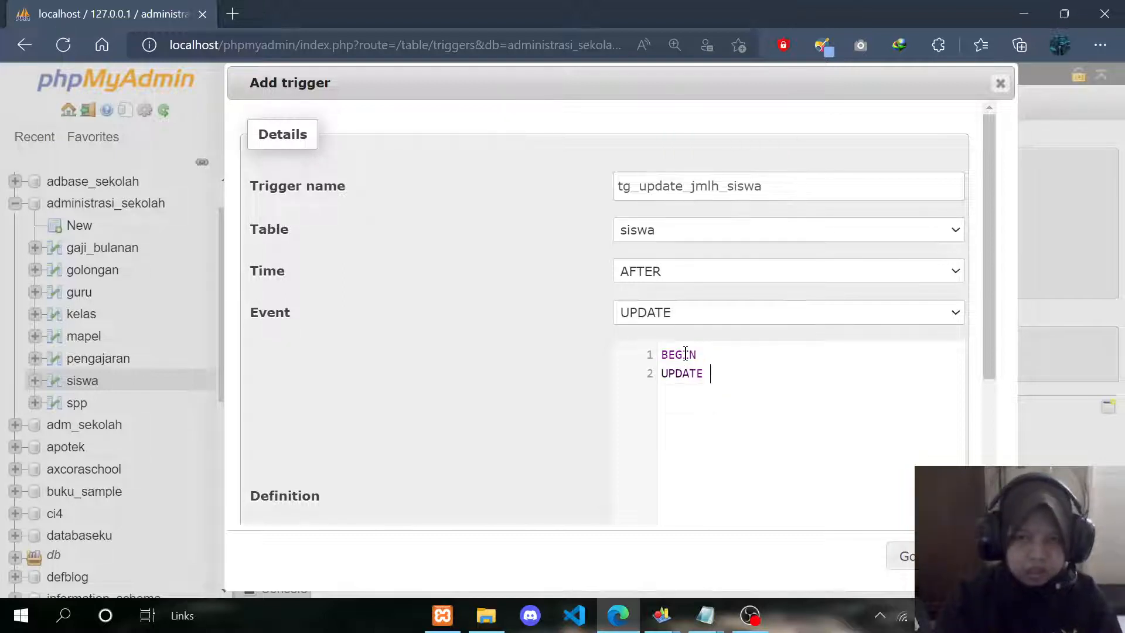
text(kelas )
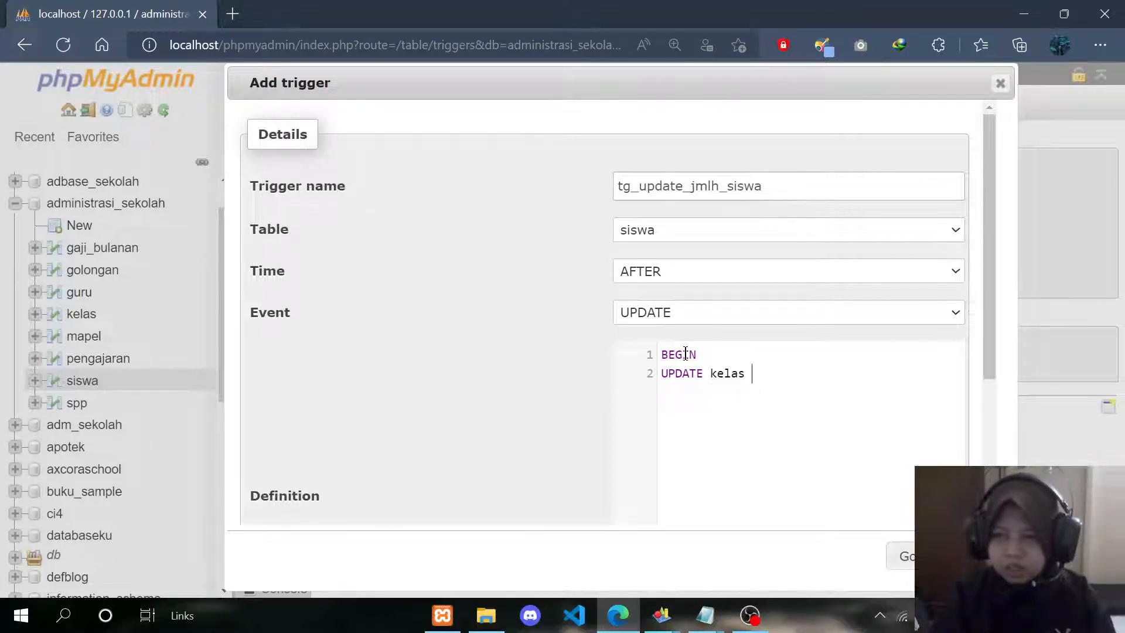
text(set )
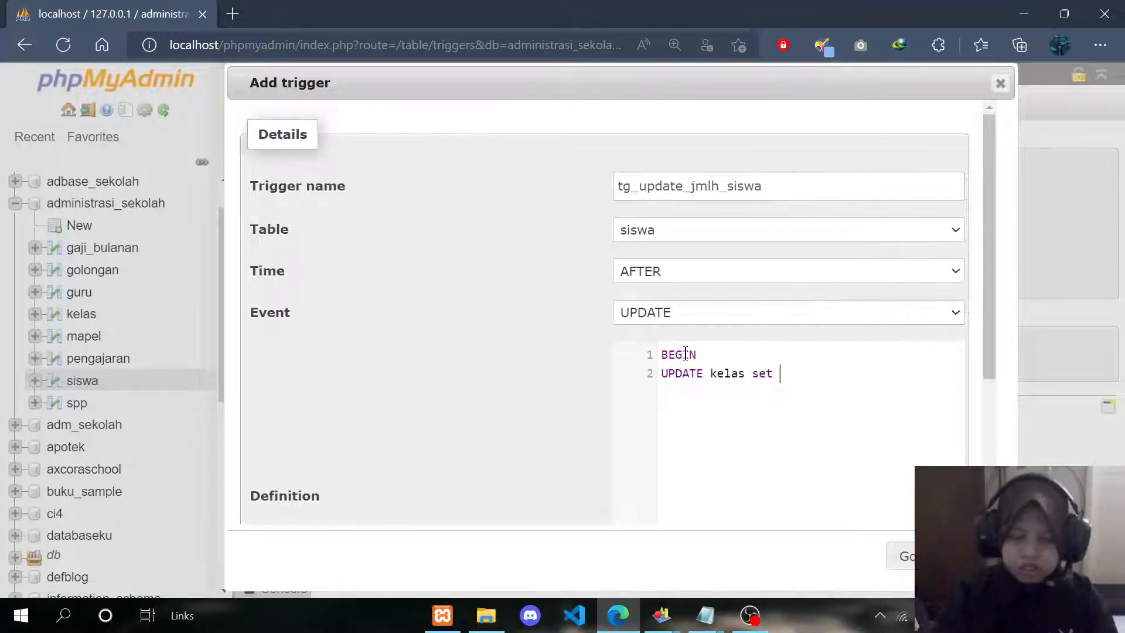
text(juml)
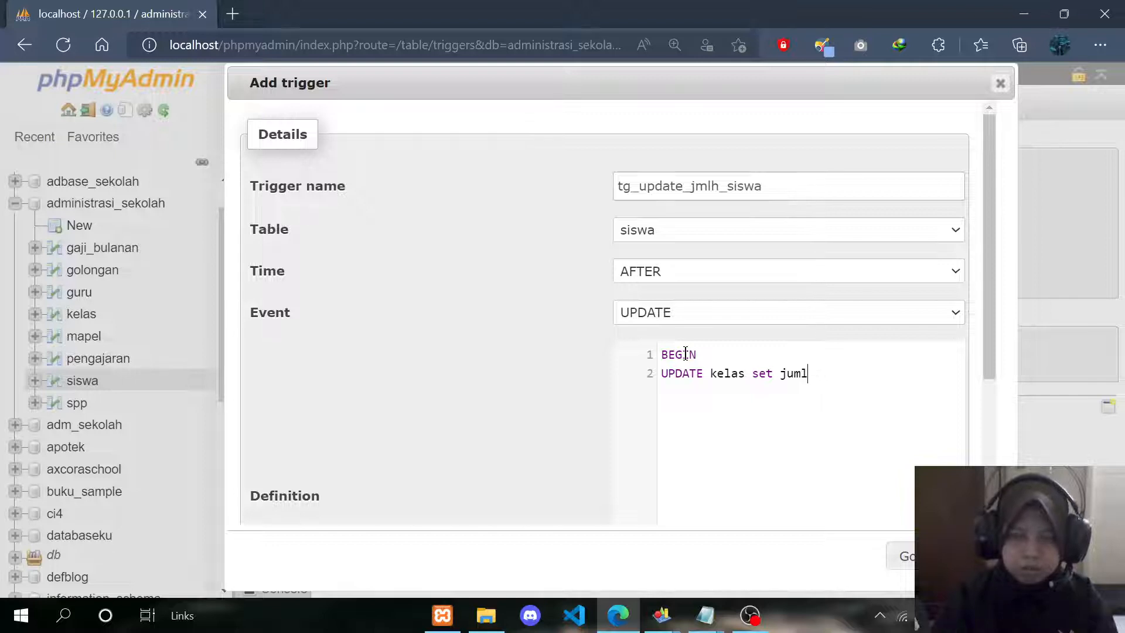
text(SET )
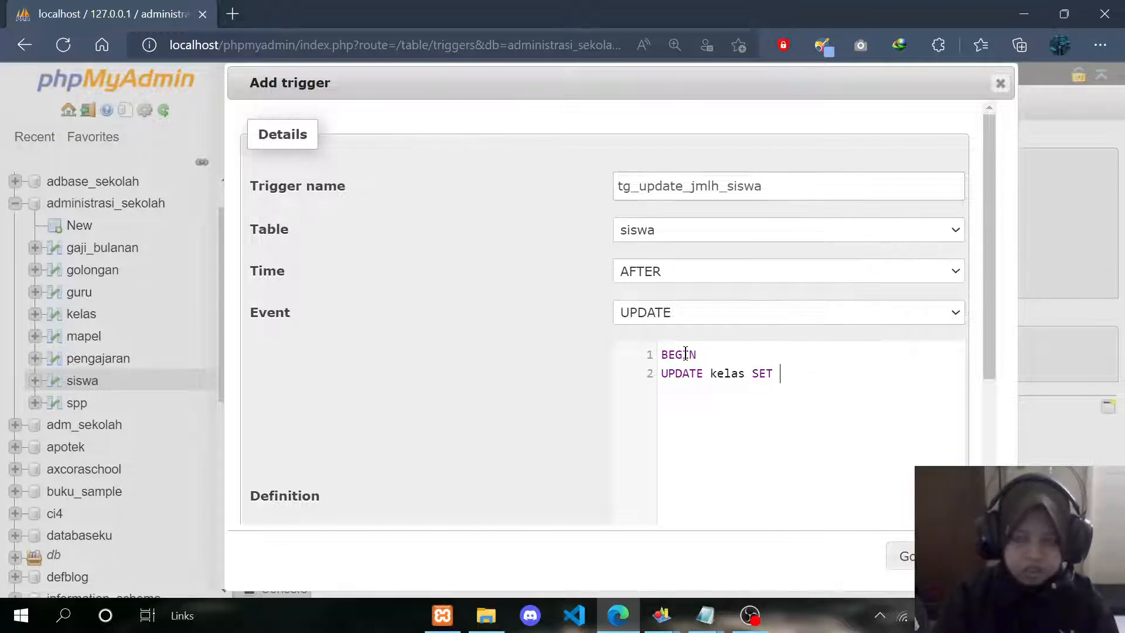
text(jumlah)
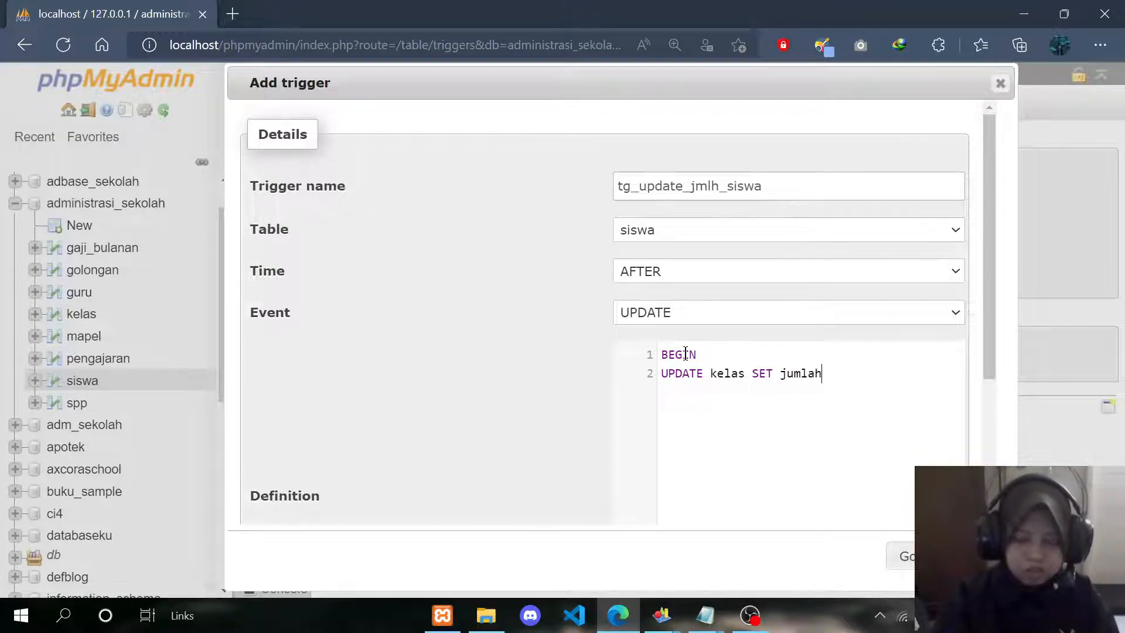
text(_siswa)
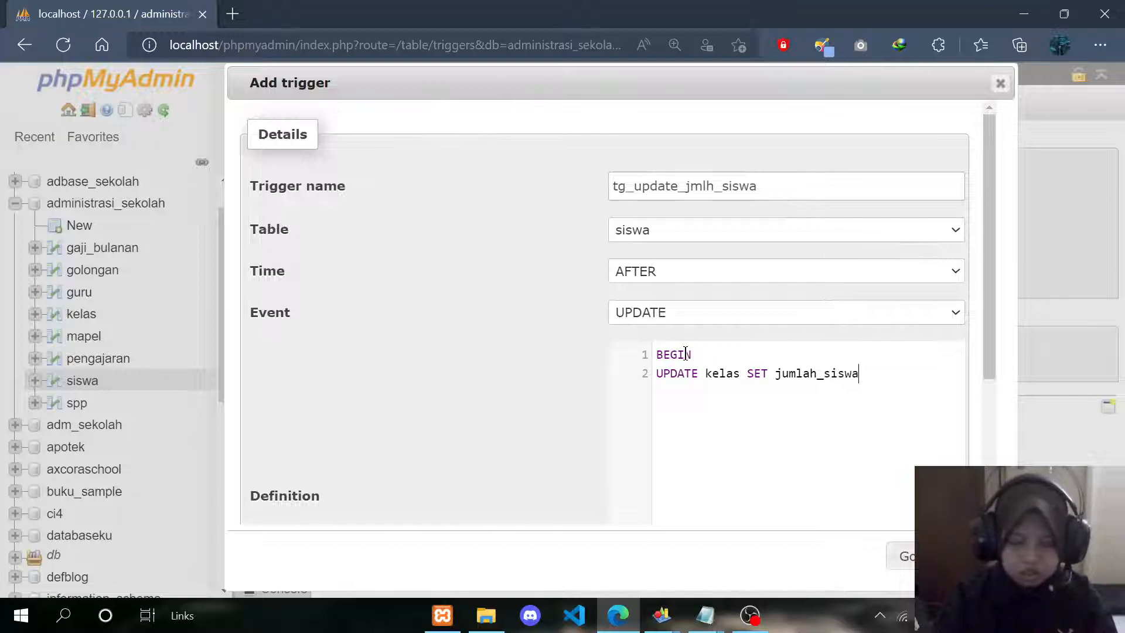
text([jum)
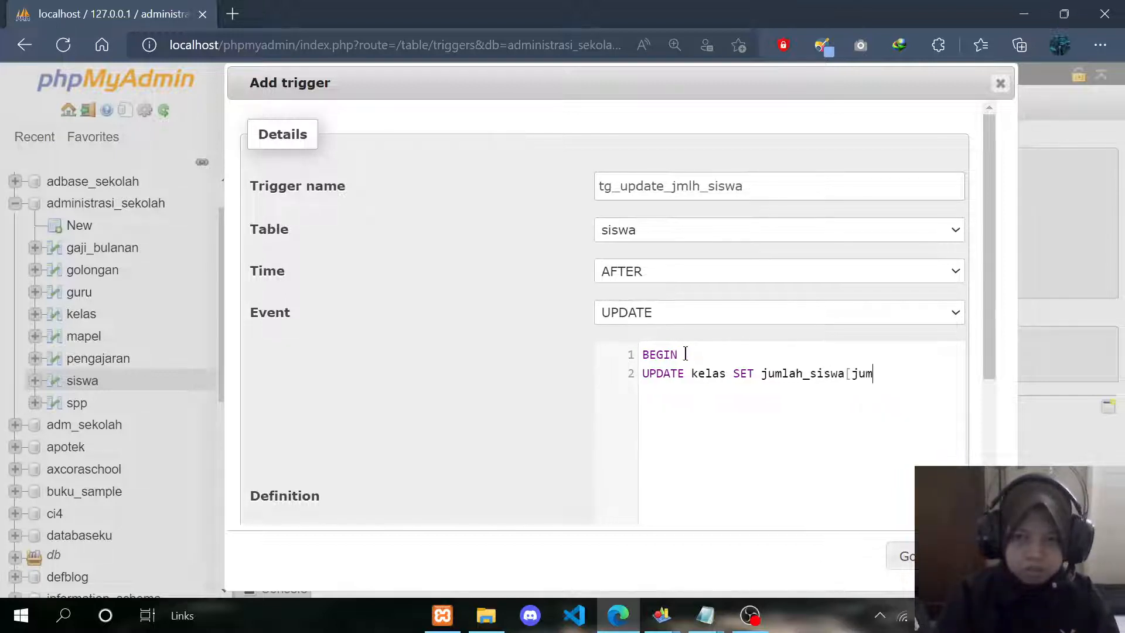
key(BackSpace)
key(BackSpace)
key(BackSpace)
key(BackSpace)
text(=jum)
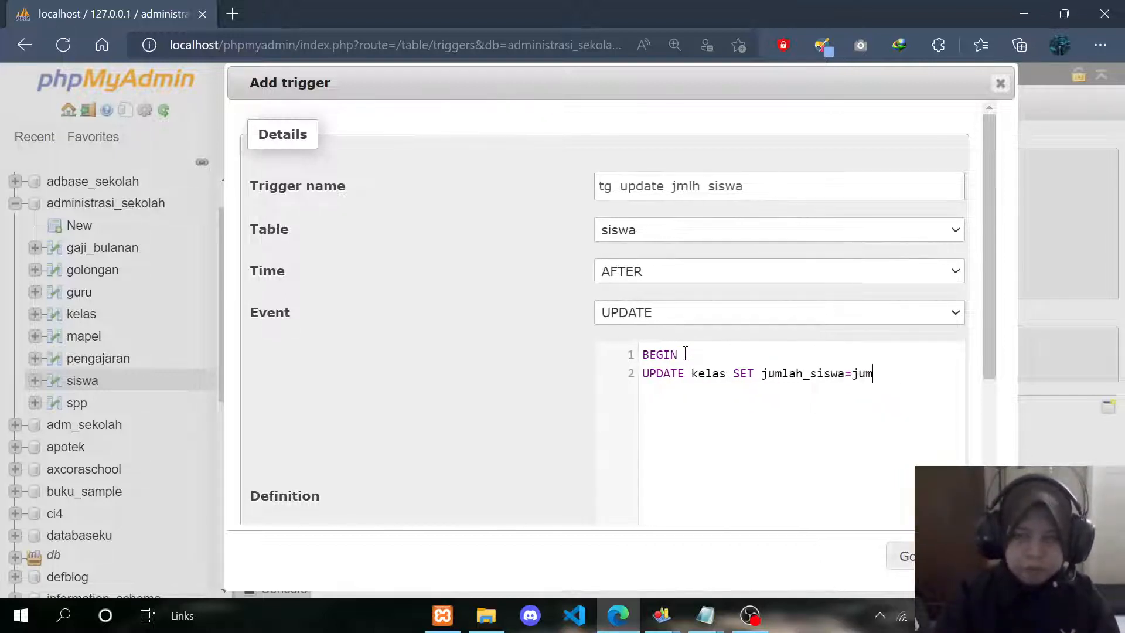
text(lah_siswa)
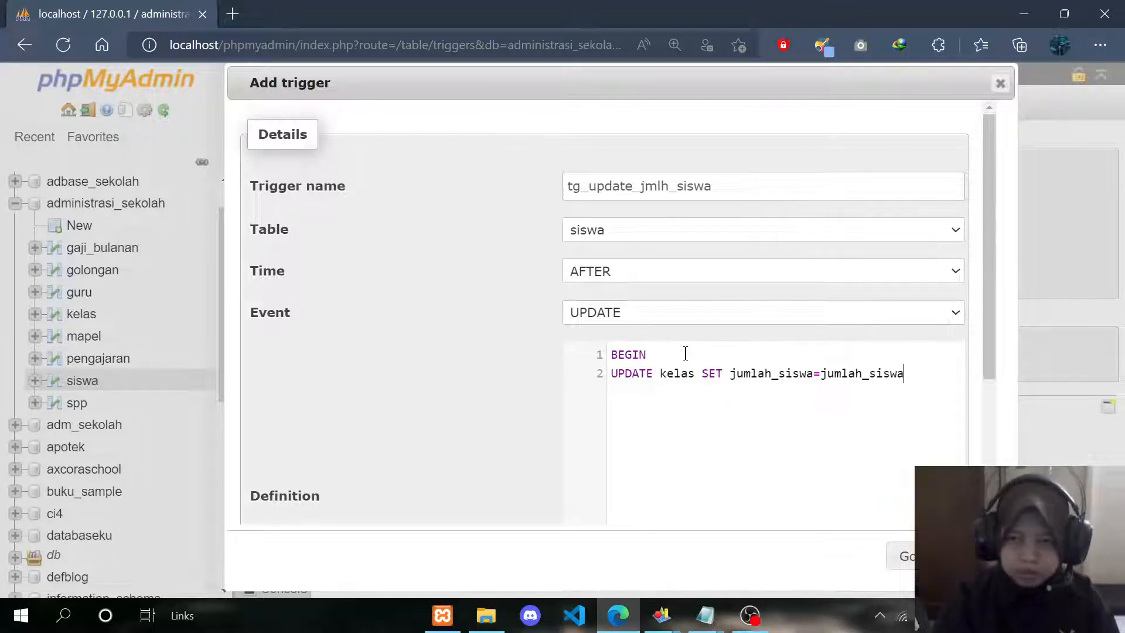
text(-)
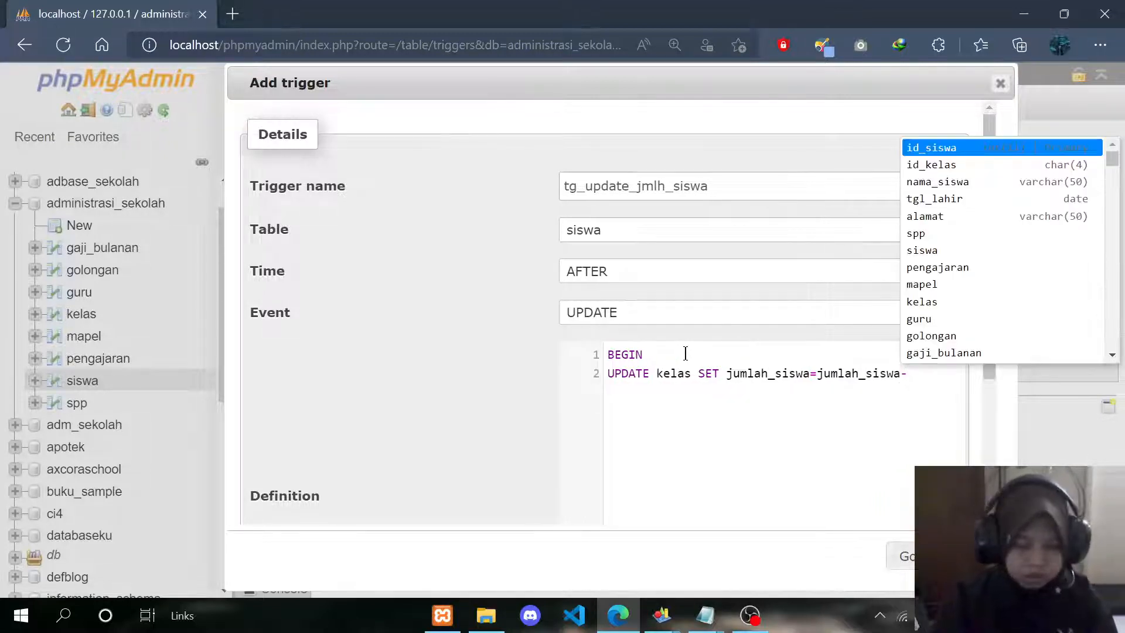
text(1 WH)
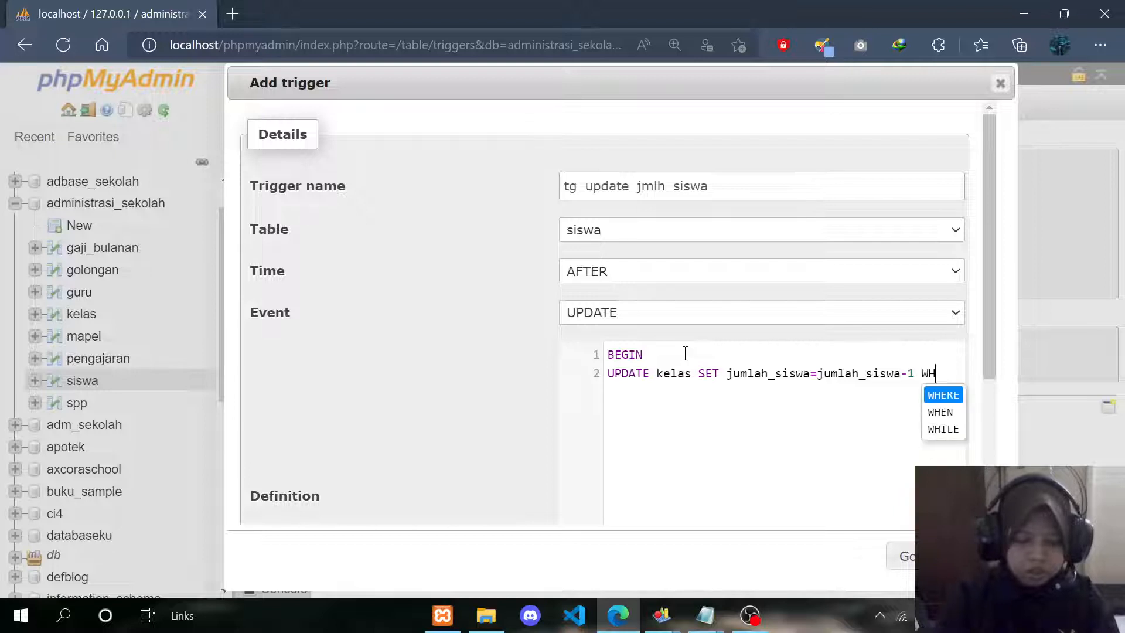
Step: Complete the decrement statement with the condition WHERE id_kelas = OLD.id_kelas; in the trigger definition
text(ERE id_kelas)
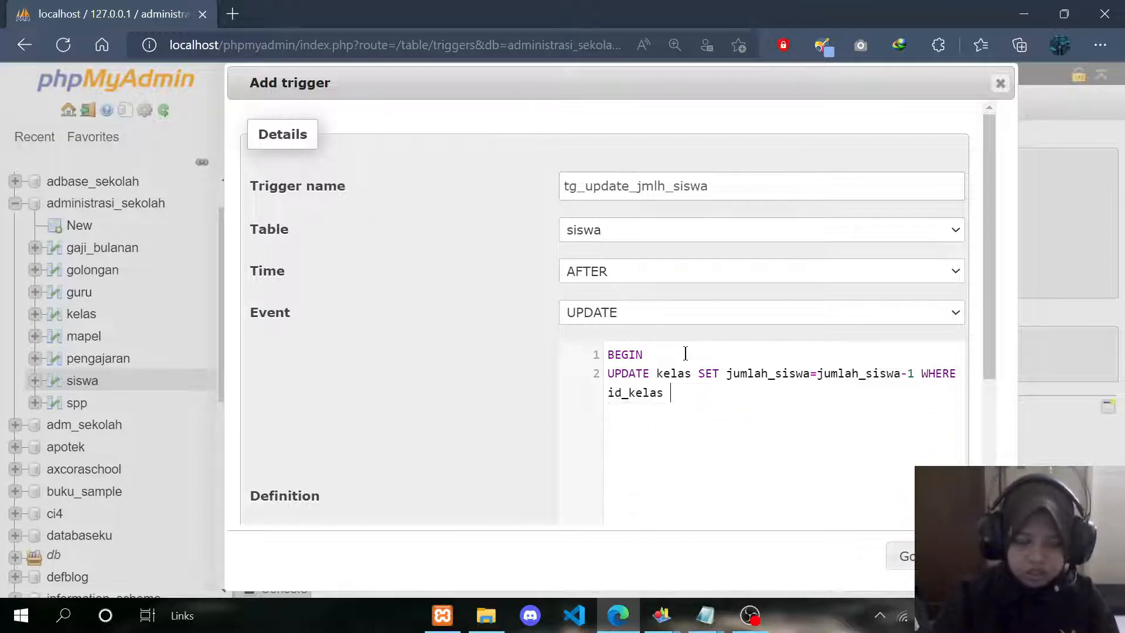
text( = OLD.id_)
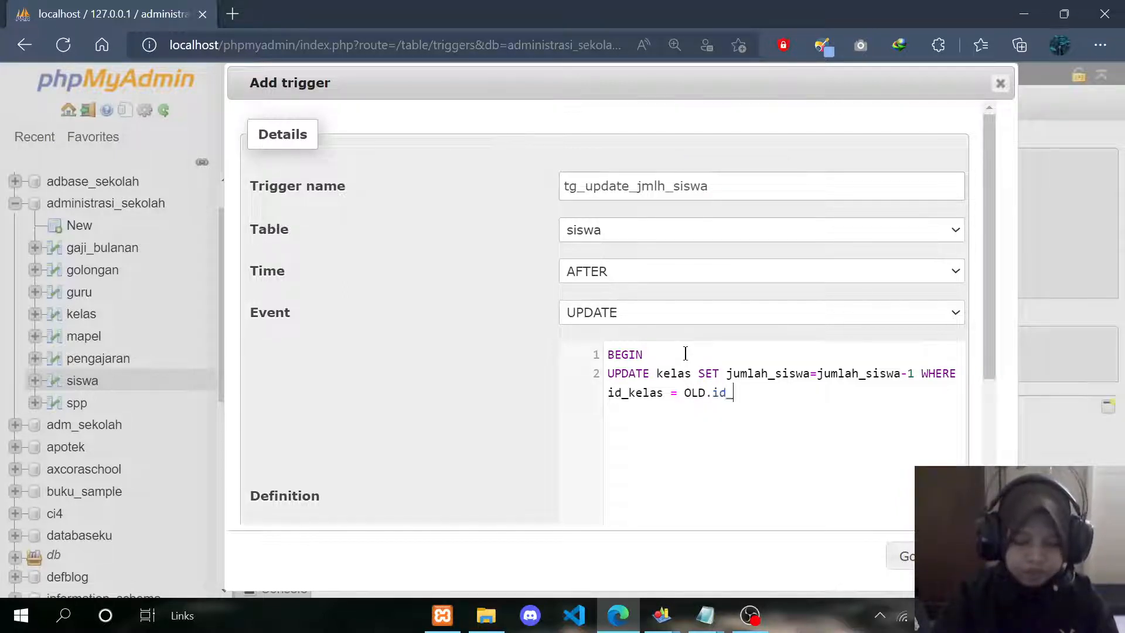
text(kelas; )
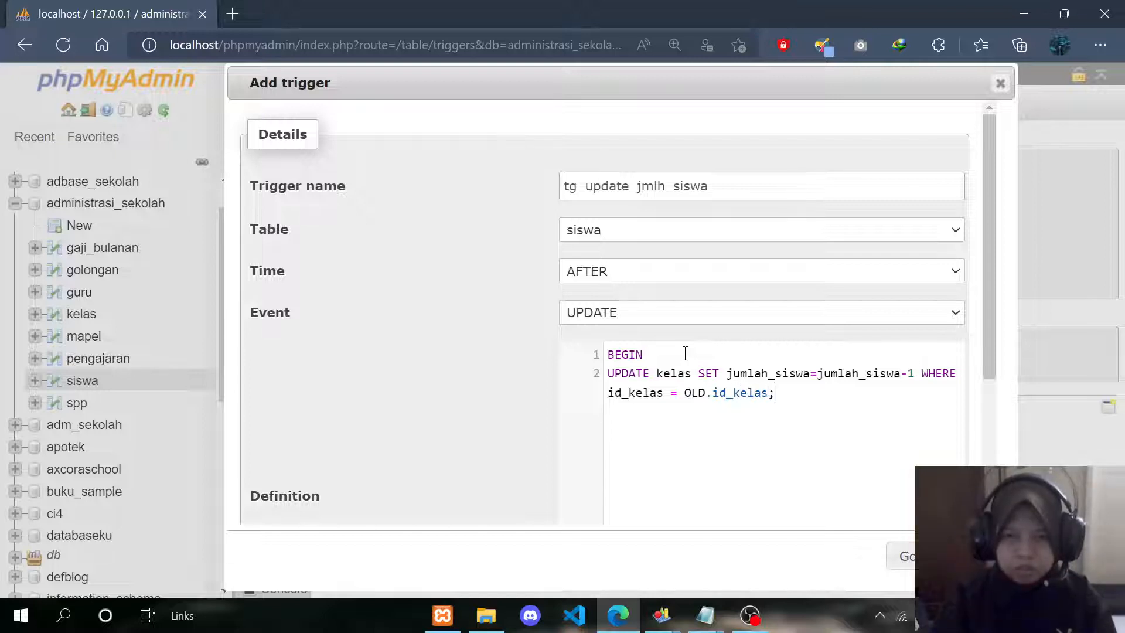
Step: Add a third line to the definition: UPDATE kelas SET jumlah_siswa=jumlah_siswa+1 WHERE id_kelas = NEW.id_kelas;
text(U)
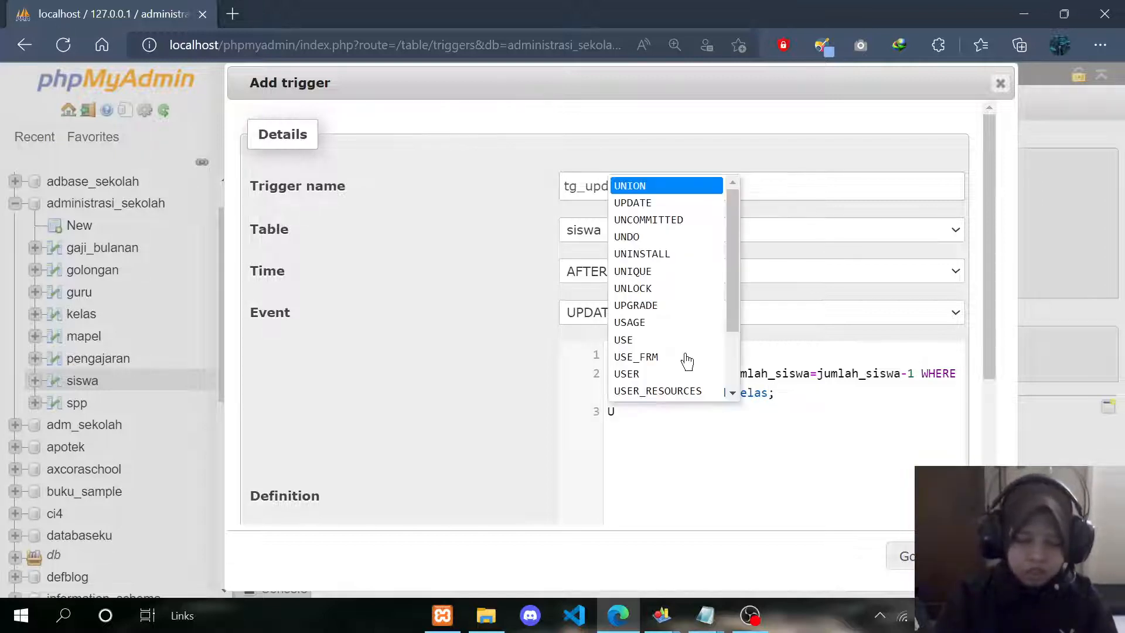
text(PDATE )
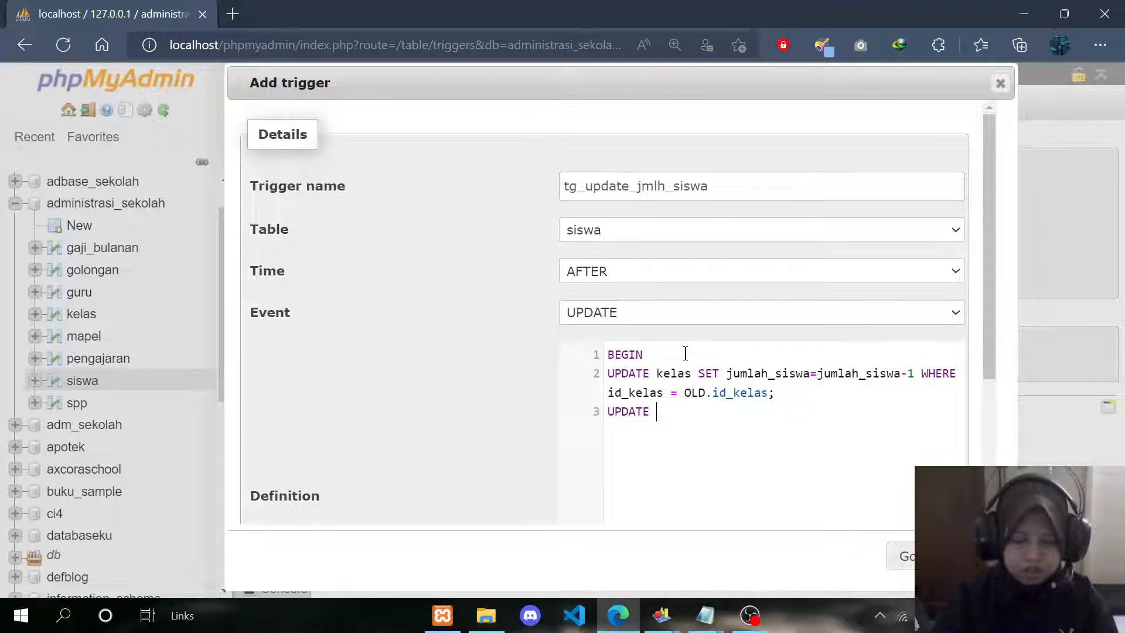
text(kelas SET )
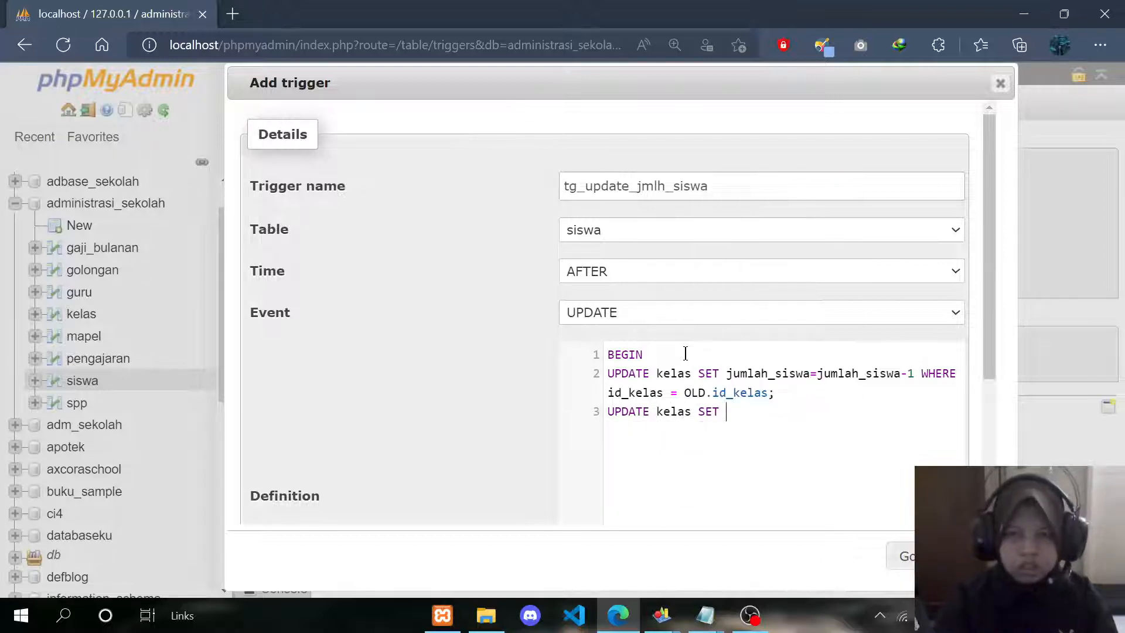
text(jumlah_)
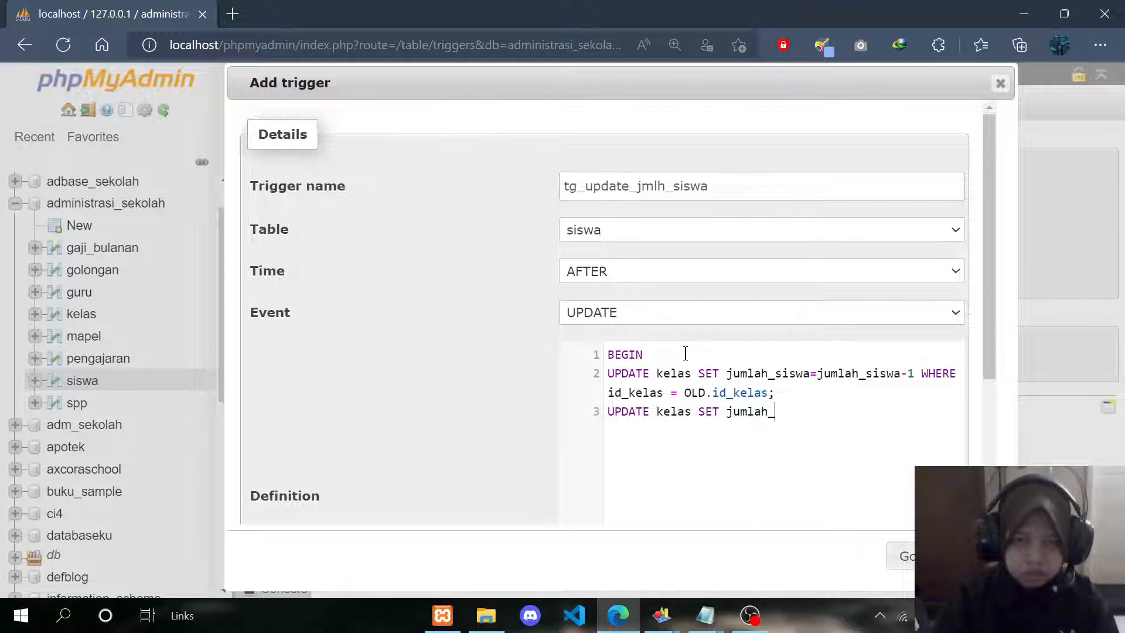
text(siswa=)
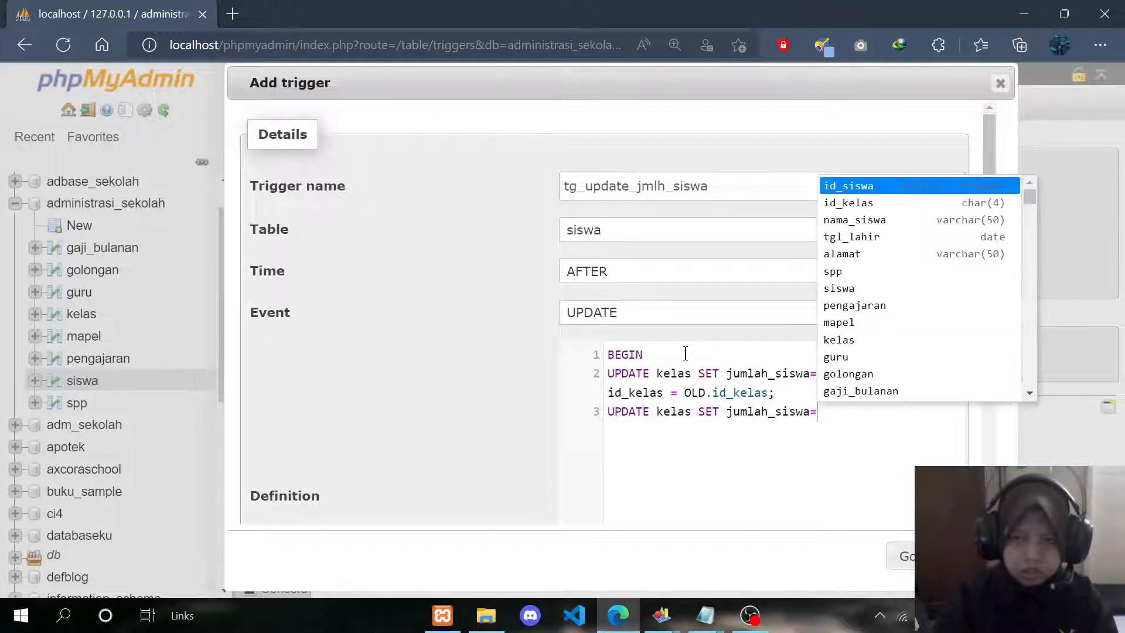
text(jumlah)
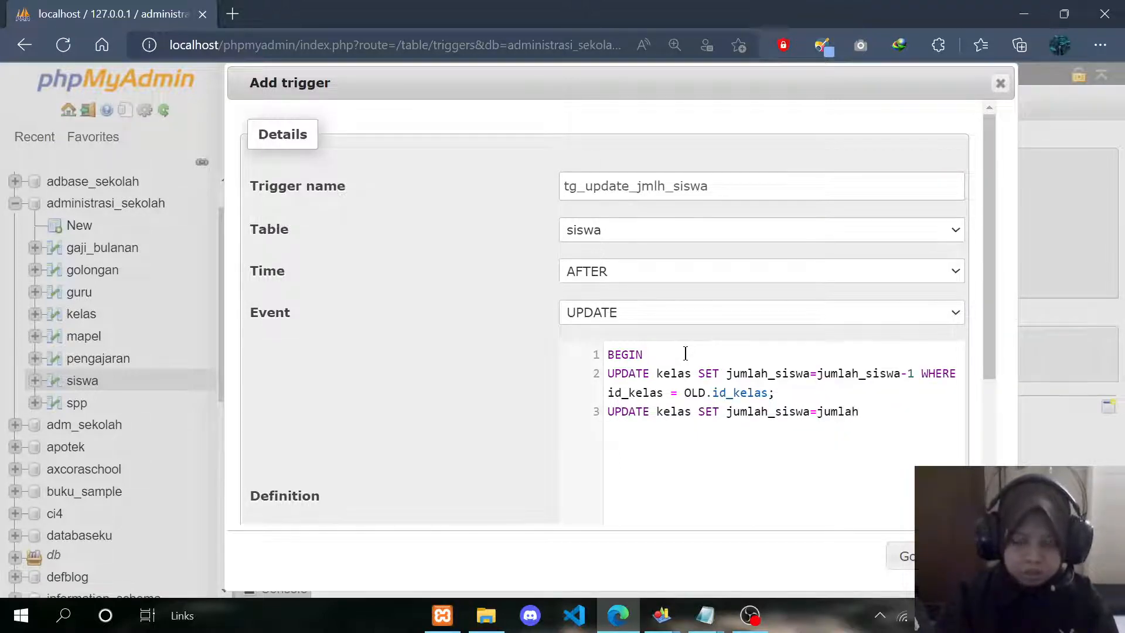
text(_siswa+1)
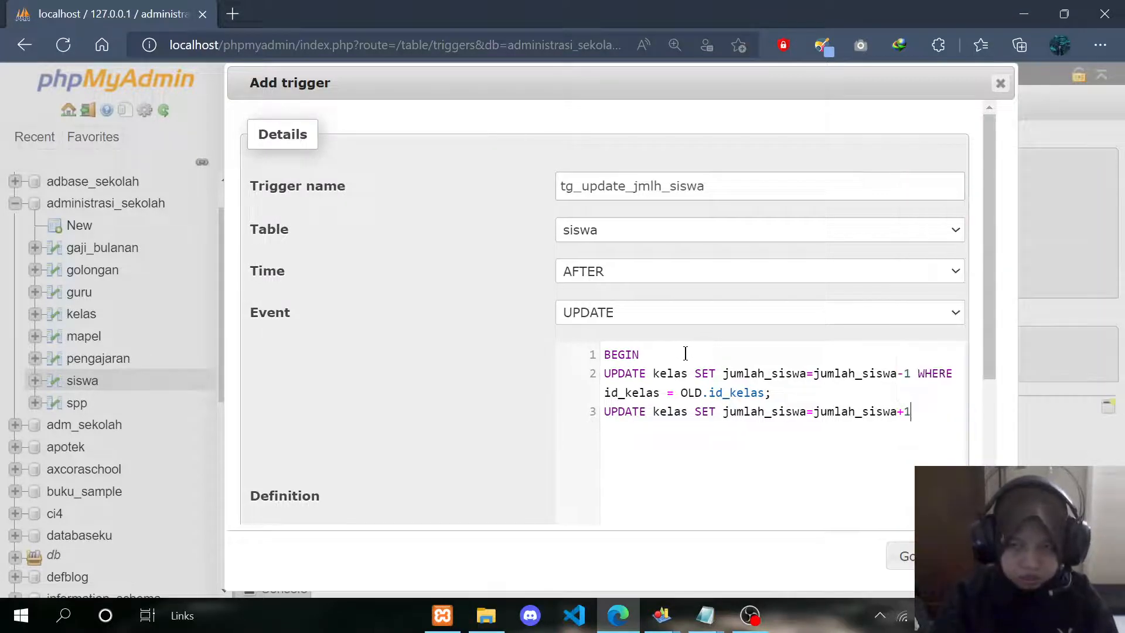
text( WHERE)
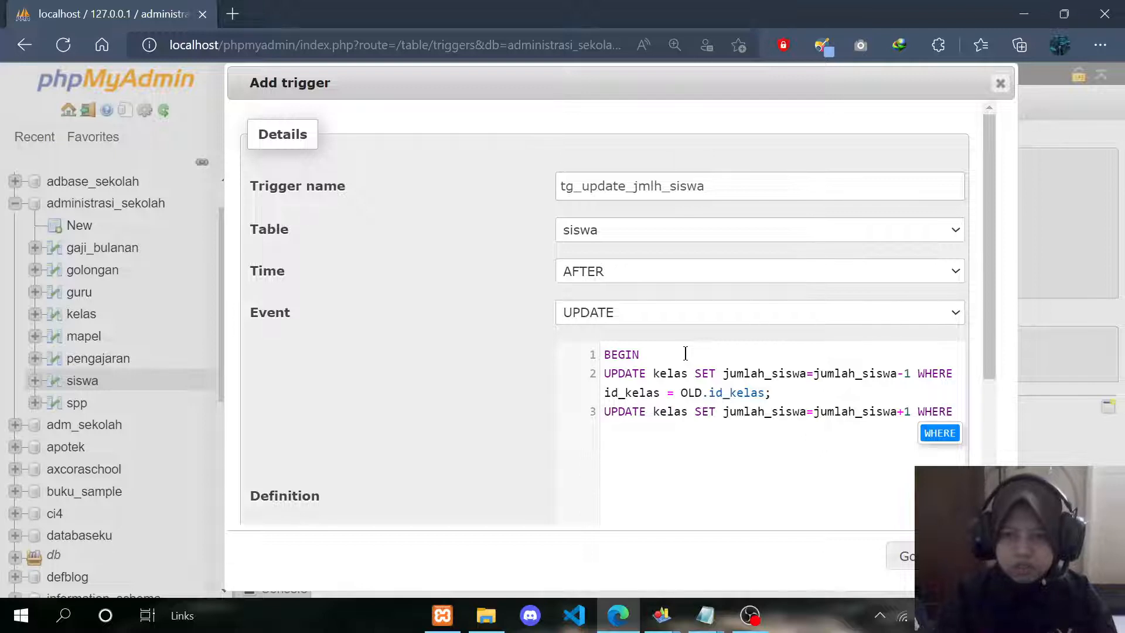
text( id)
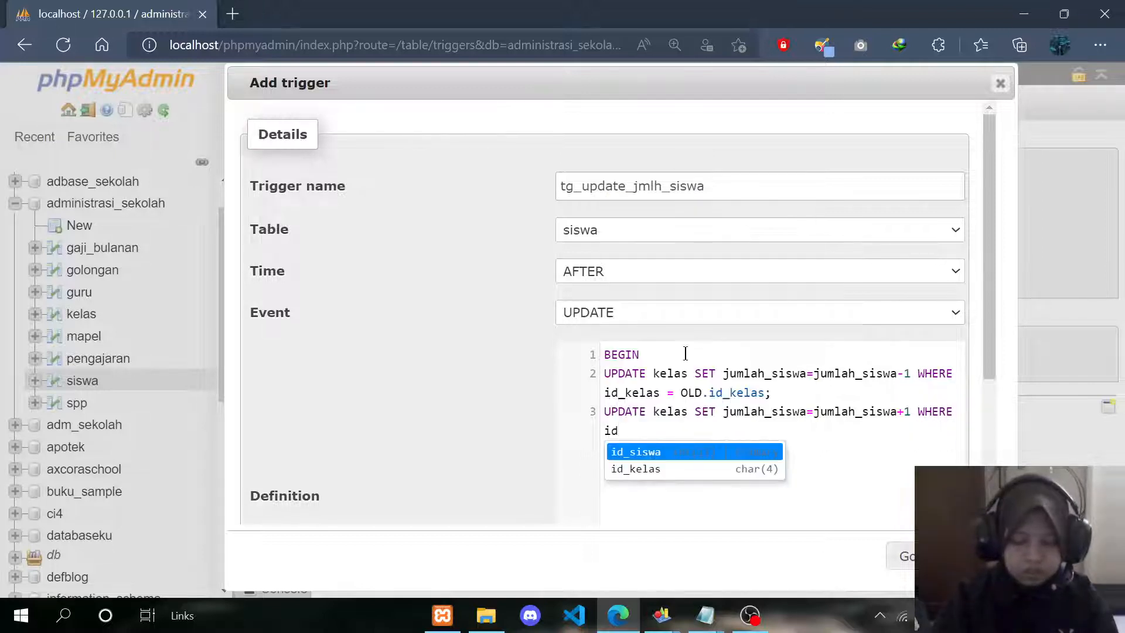
text(_kelas)
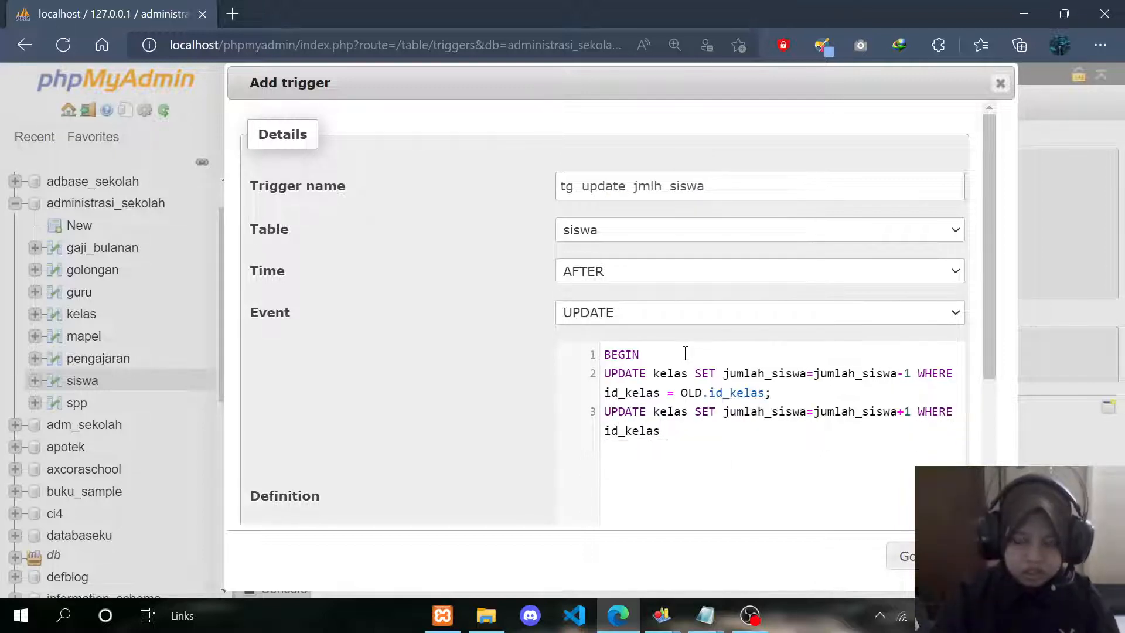
text( = NE)
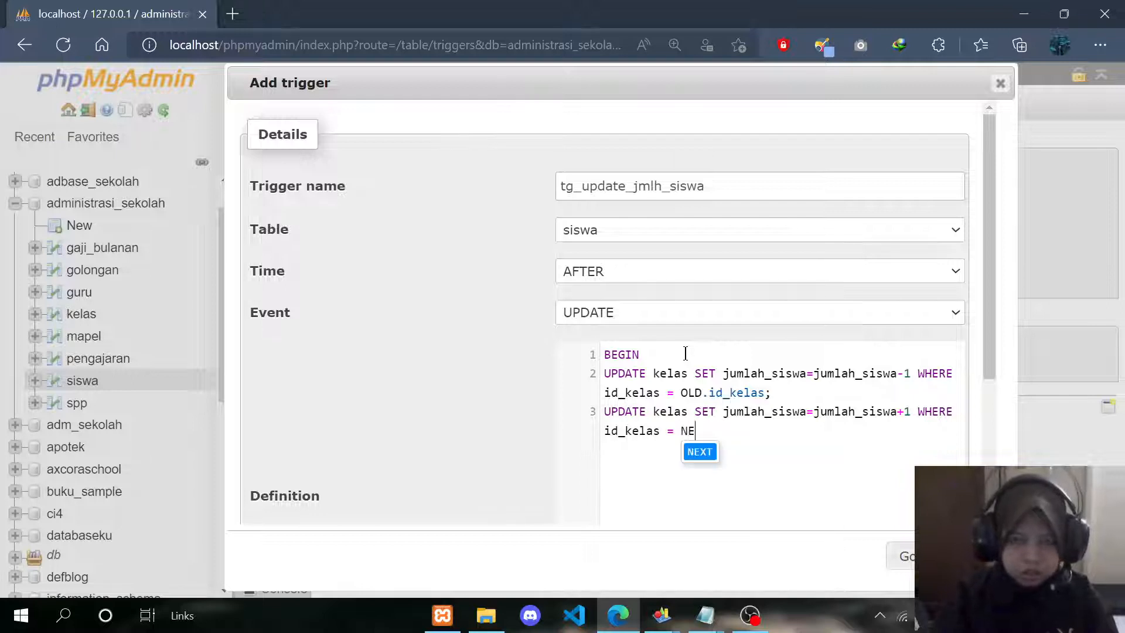
text(W.id_kelas;)
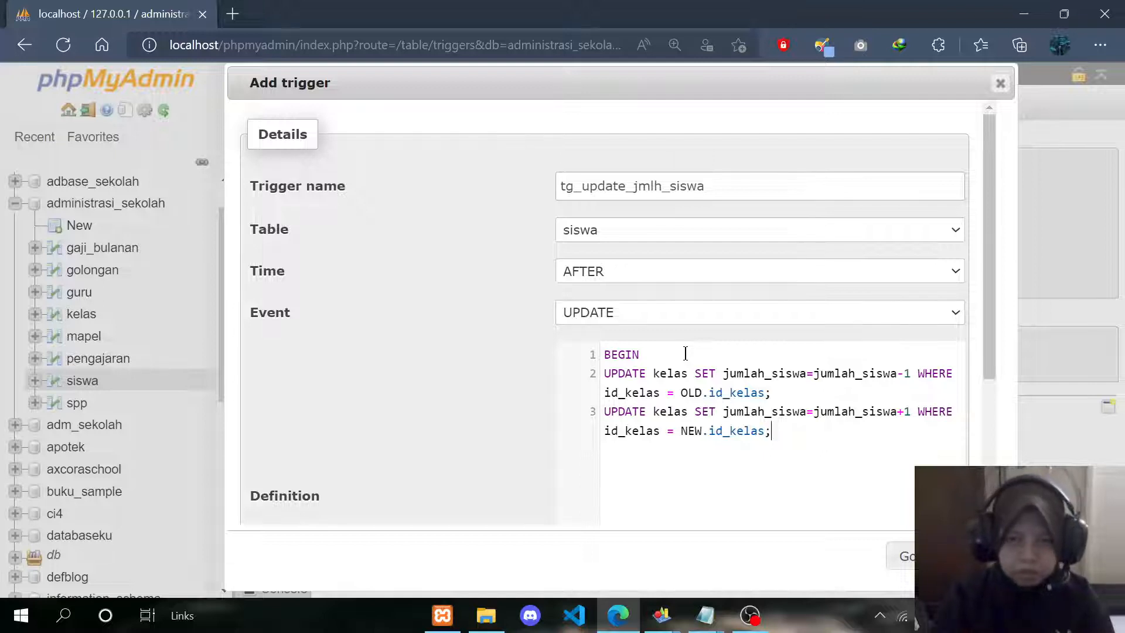
Step: Close the definition with END on a new line and create the trigger
key(Return)
text(END)
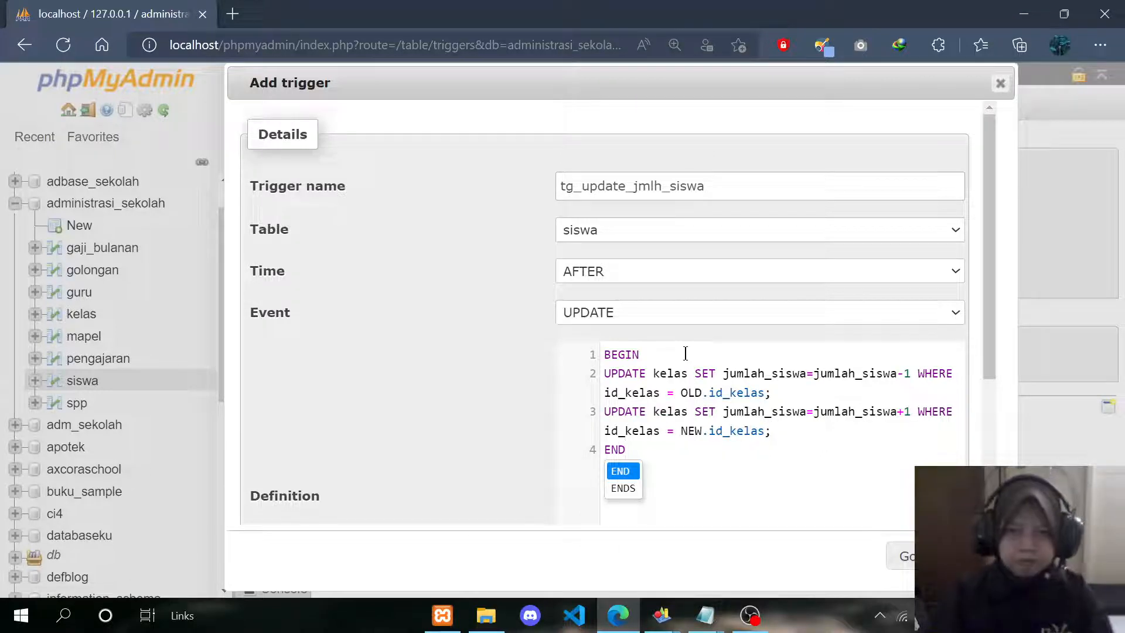
scroll(688, 357, down, 1)
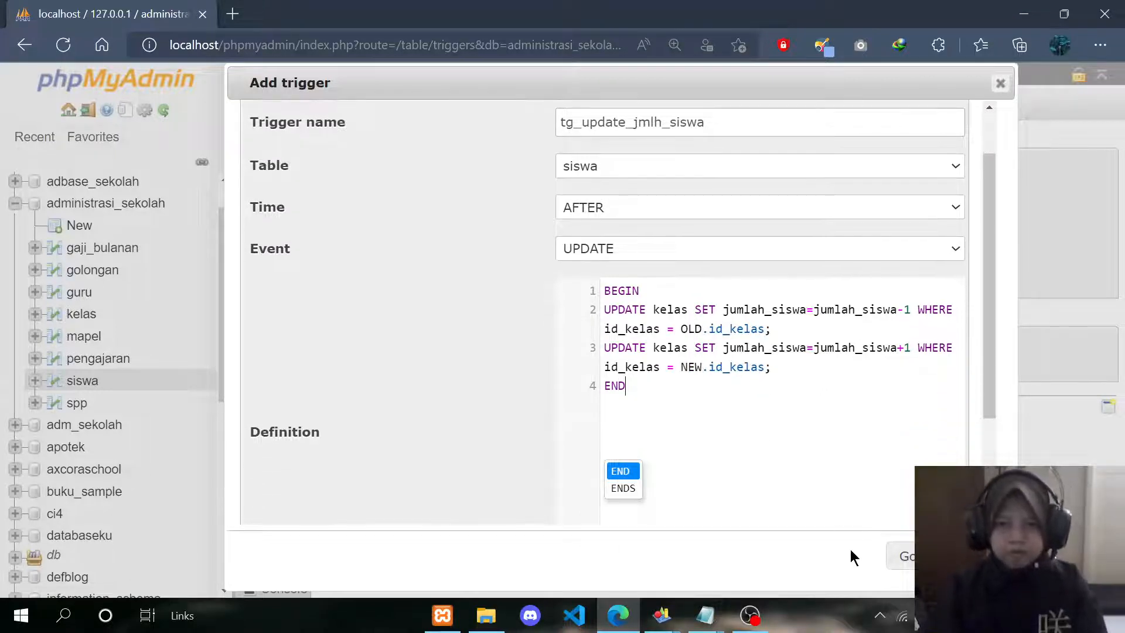
click(902, 559)
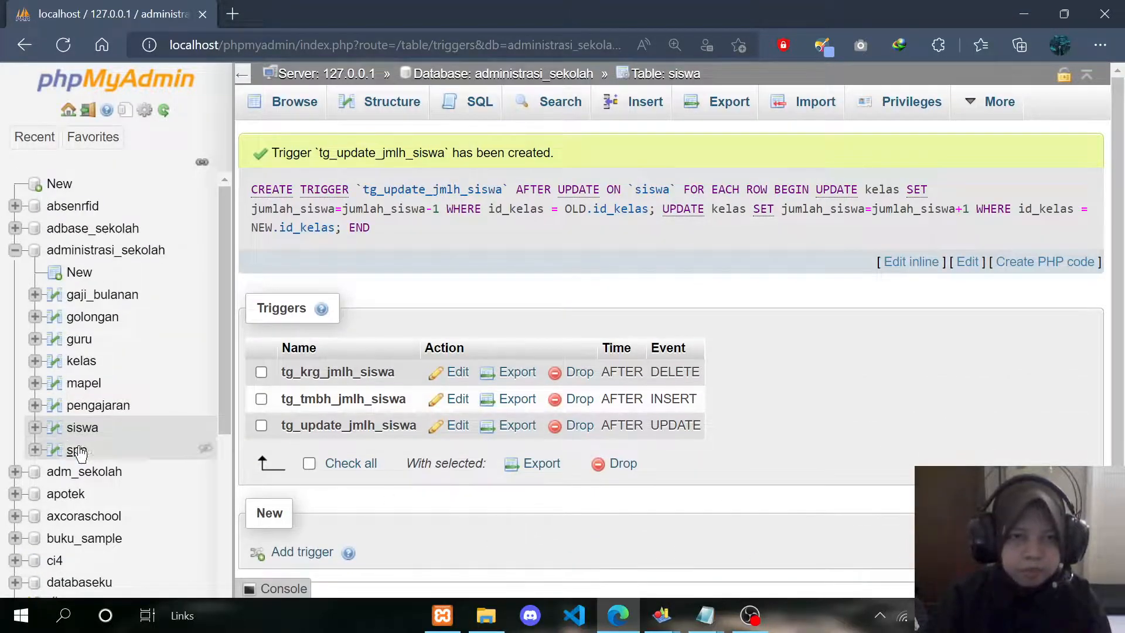
Step: Open the rows of the kelas table to check the jumlah_siswa values
click(82, 361)
click(647, 156)
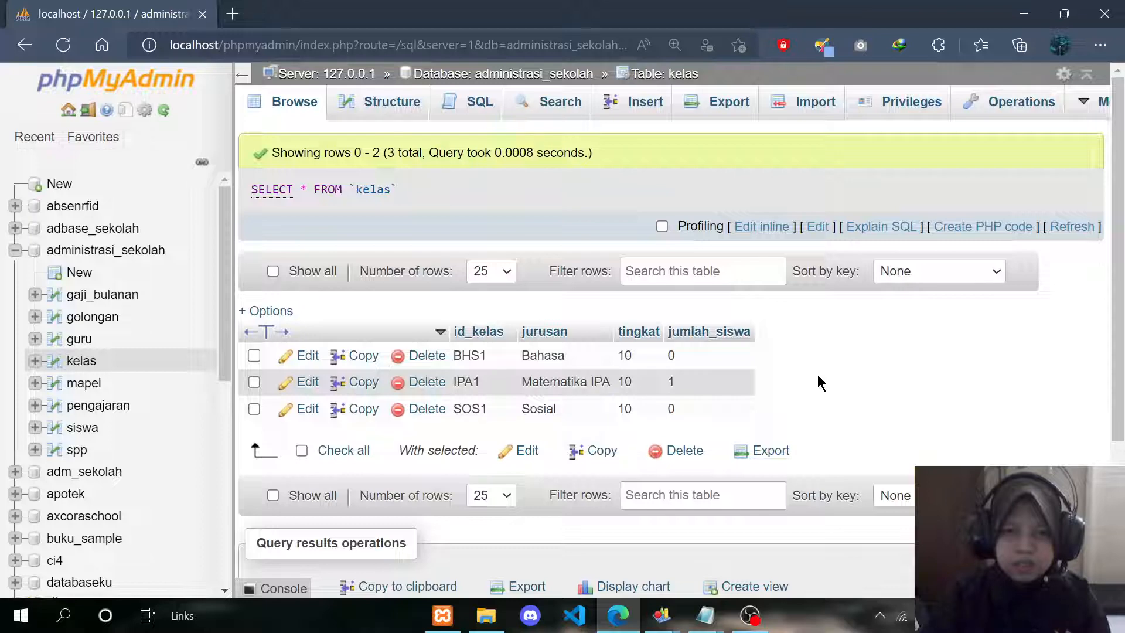
Step: Start a new record in the siswa table with id_kelas BHS1 and a previously saved student name
scroll(76, 395, down, 1)
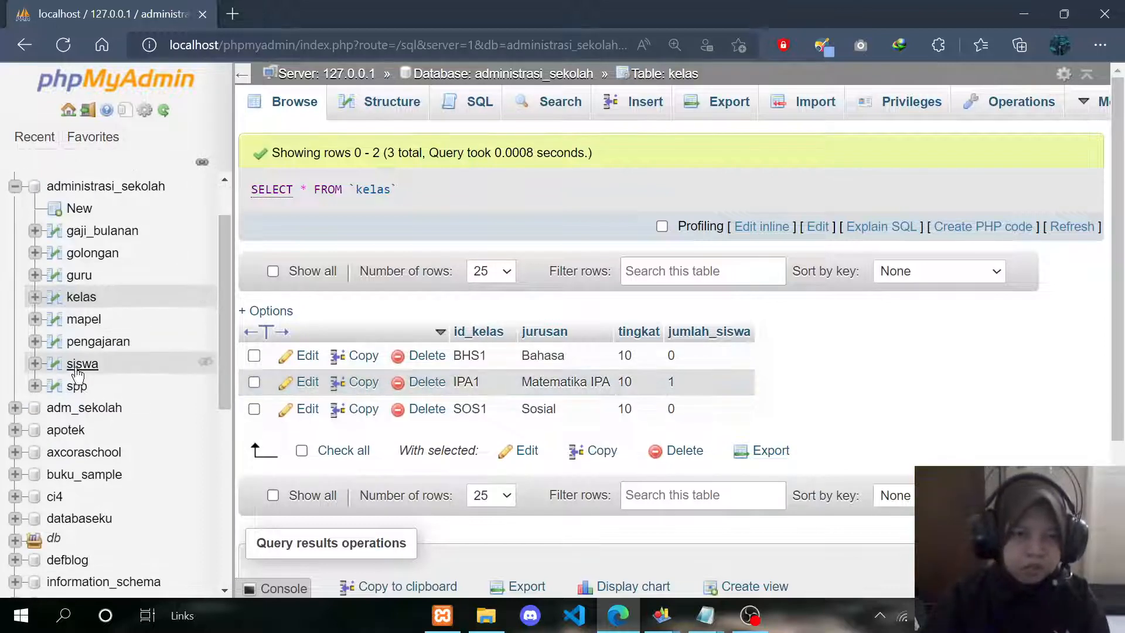
click(81, 364)
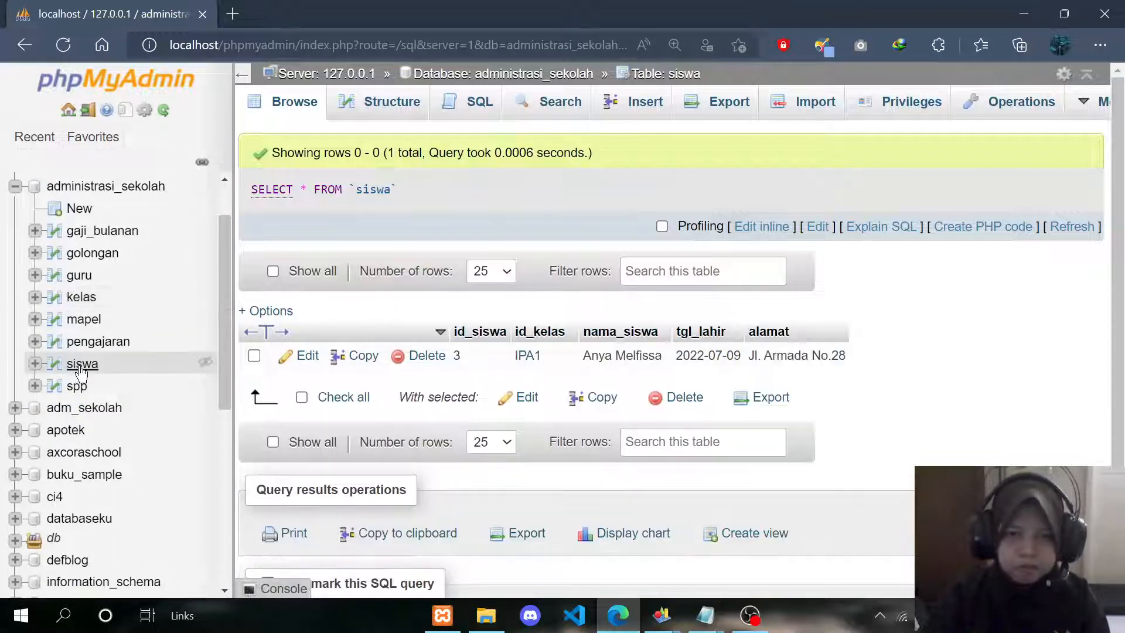
click(652, 107)
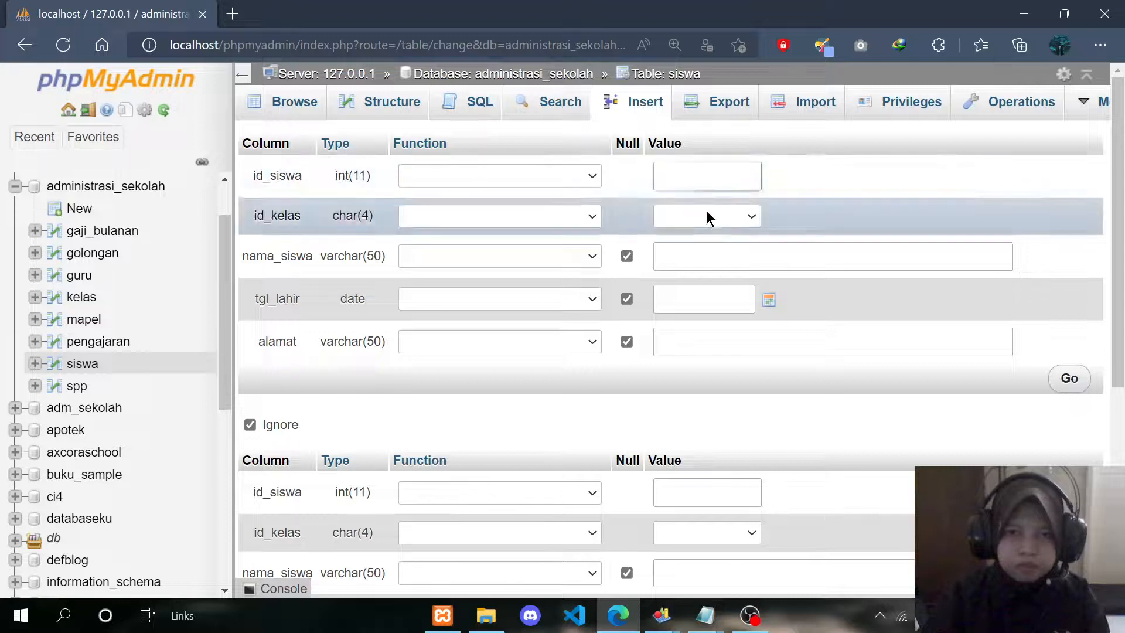
click(708, 219)
click(703, 254)
click(714, 258)
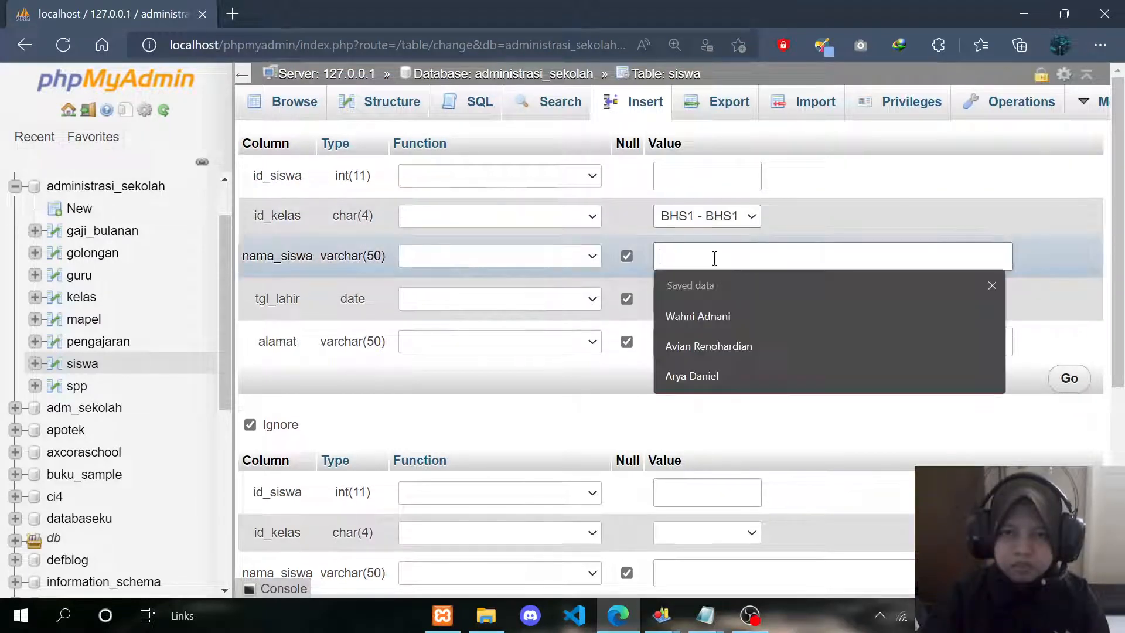
click(700, 316)
Step: Fill in the birth date and the saved address for the BHS1 student
click(768, 302)
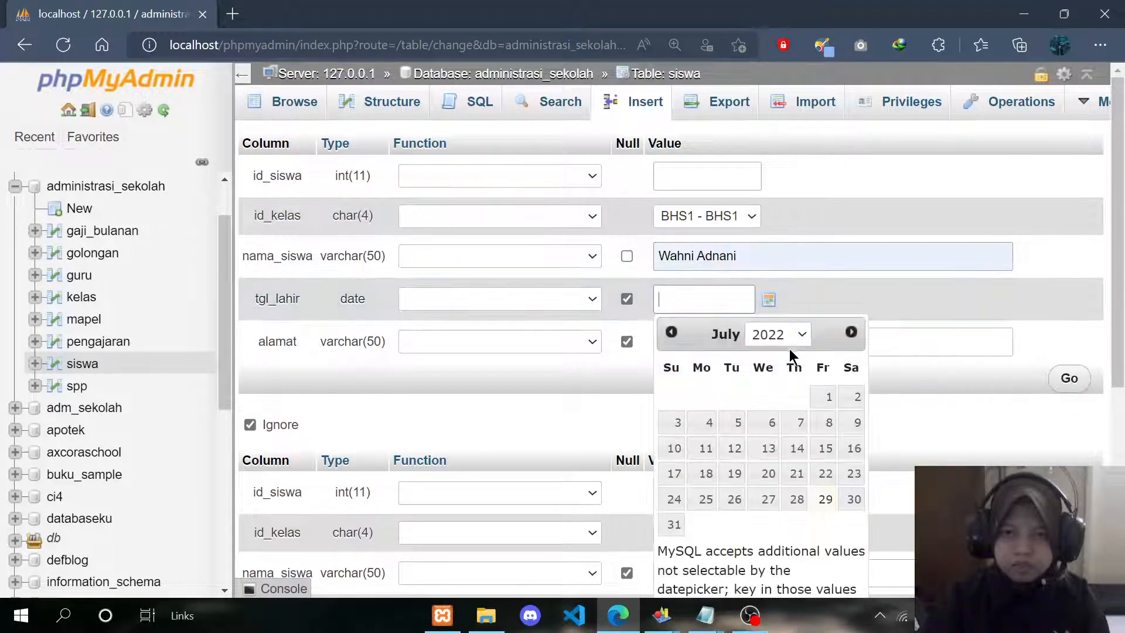
click(828, 397)
click(876, 341)
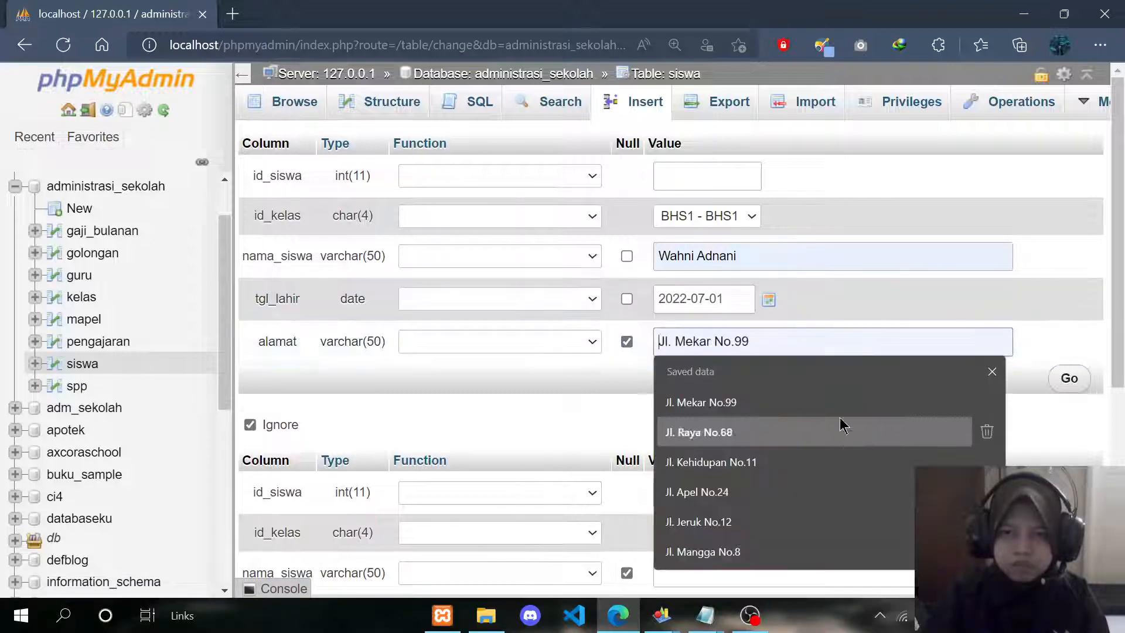
click(992, 371)
Step: Fill in the second siswa record with id_kelas IPA1 and the saved student name, birth date and address
scroll(746, 359, down, 5)
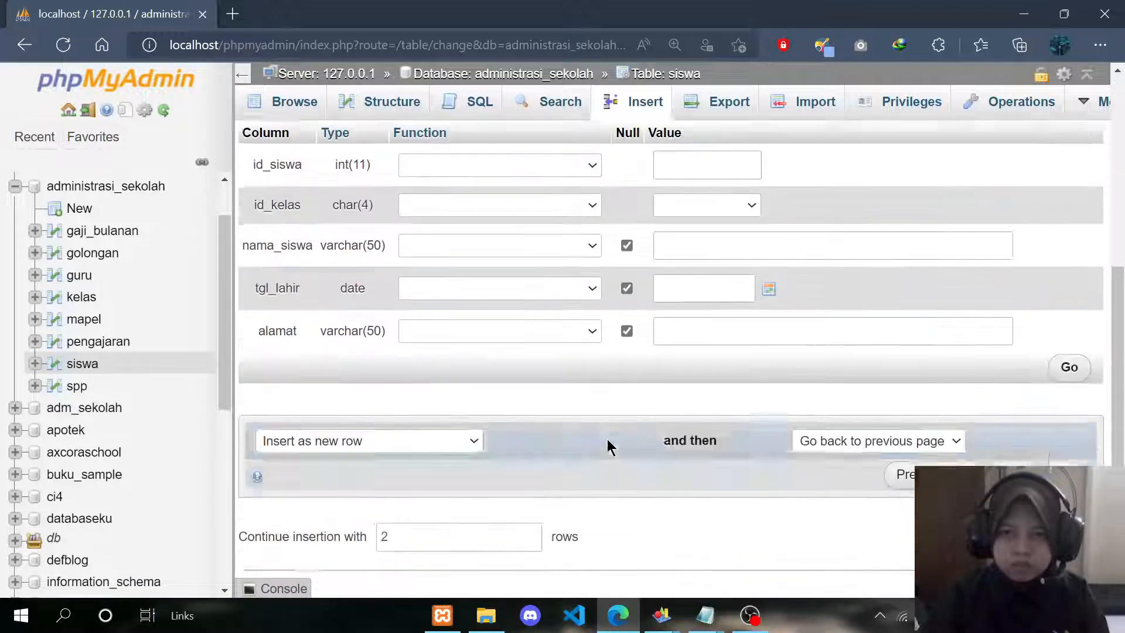
scroll(610, 446, up, 3)
click(706, 354)
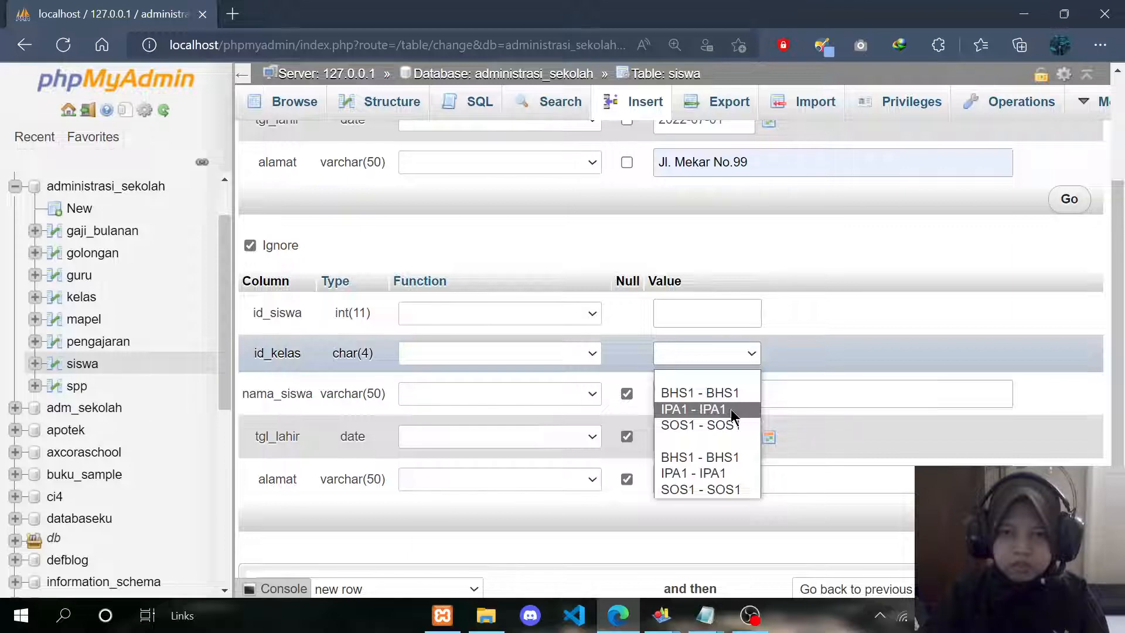
click(730, 409)
click(779, 394)
click(791, 457)
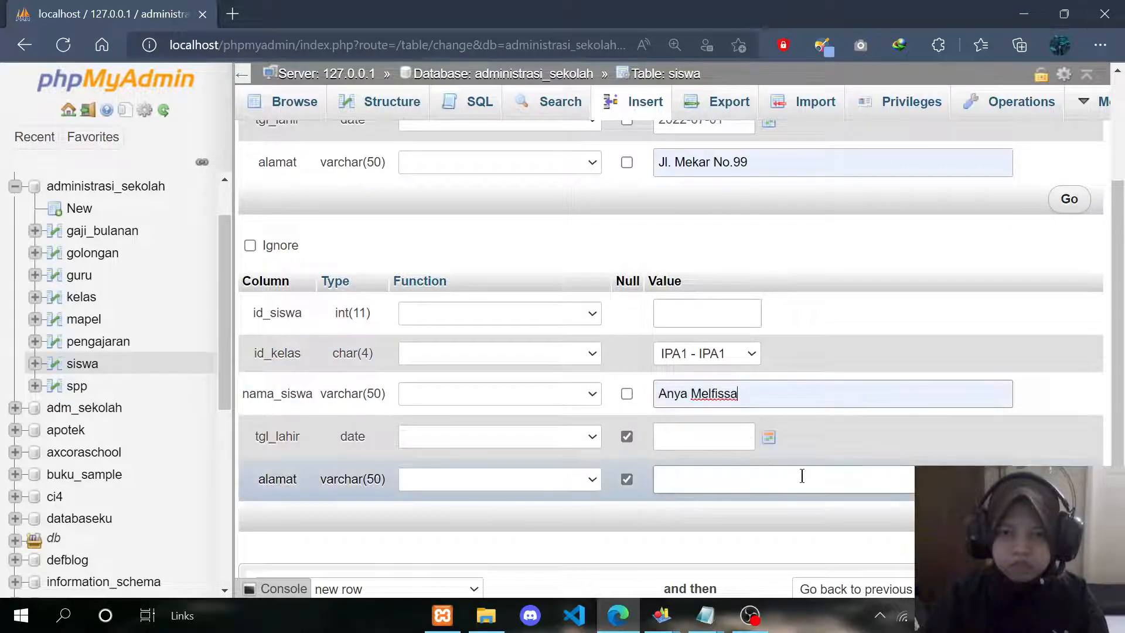
click(720, 446)
click(697, 402)
click(765, 478)
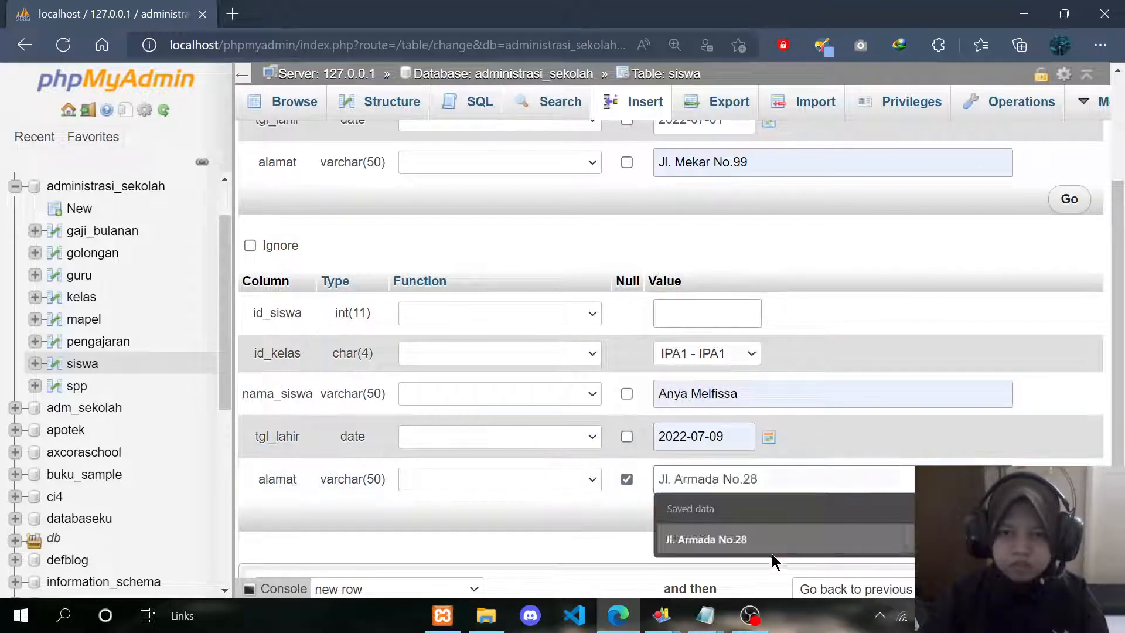
click(771, 540)
Step: Extend the siswa insertion form to 4 rows
scroll(761, 511, down, 3)
click(407, 531)
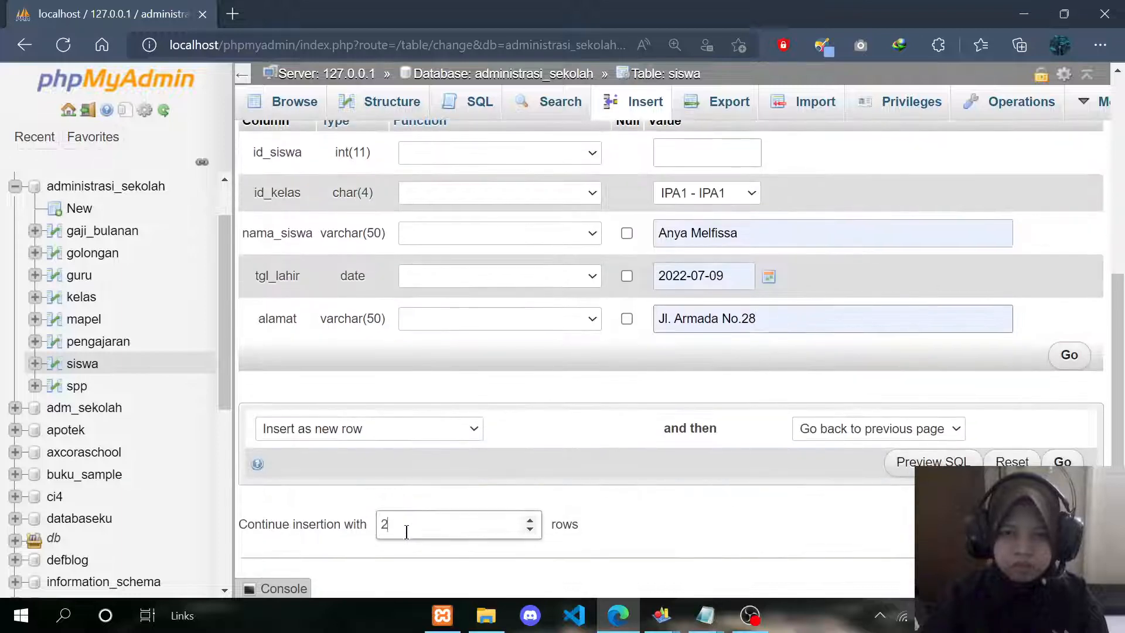
drag(406, 531, 334, 540)
text(4)
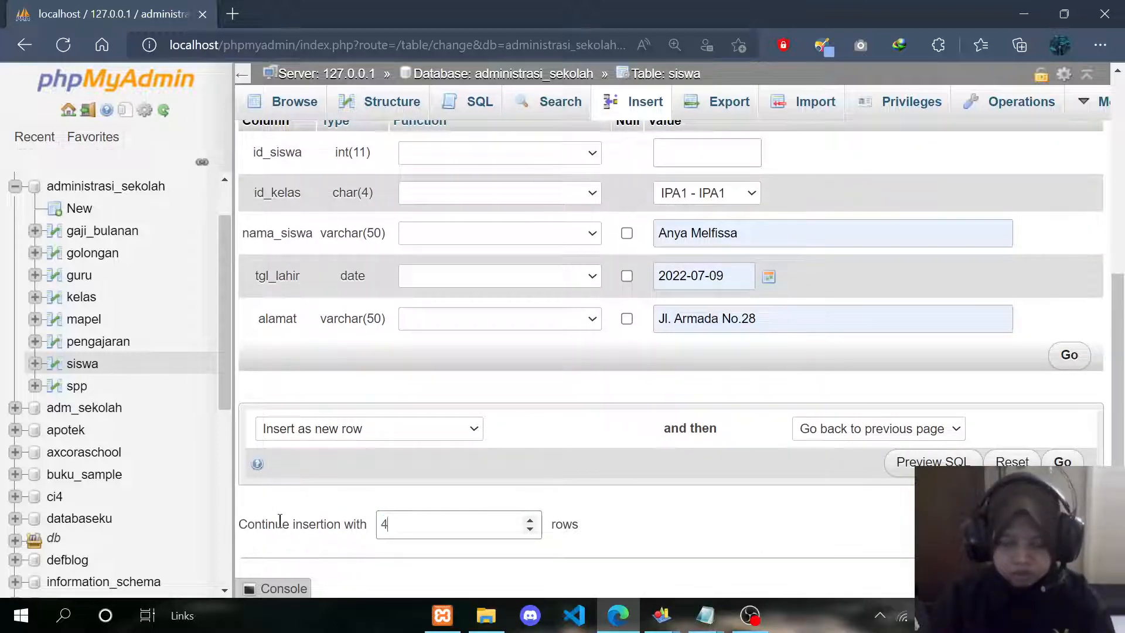
Step: Set id_kelas to SOS1 in the third siswa record and enter the student's full name
scroll(732, 357, down, 4)
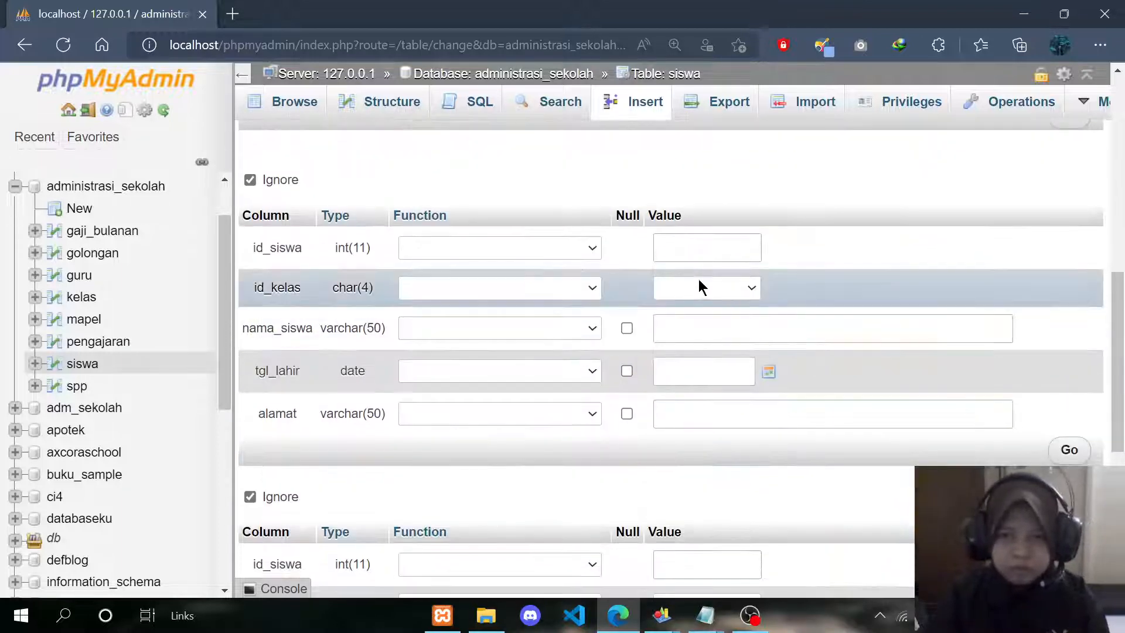
click(699, 283)
click(692, 359)
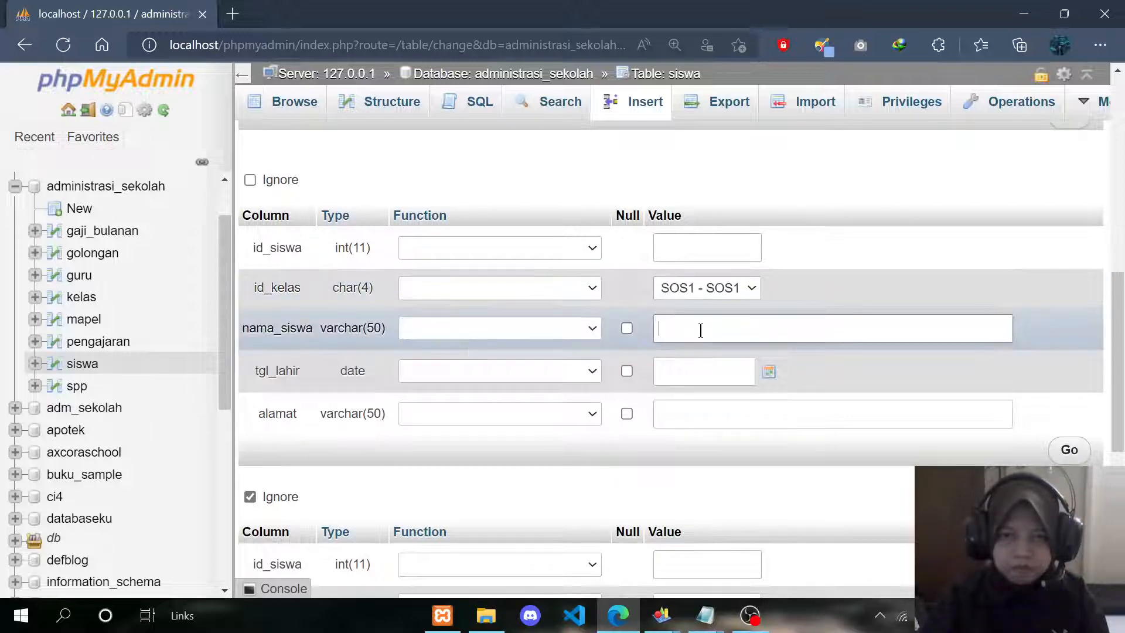
click(700, 341)
text(Def Rei)
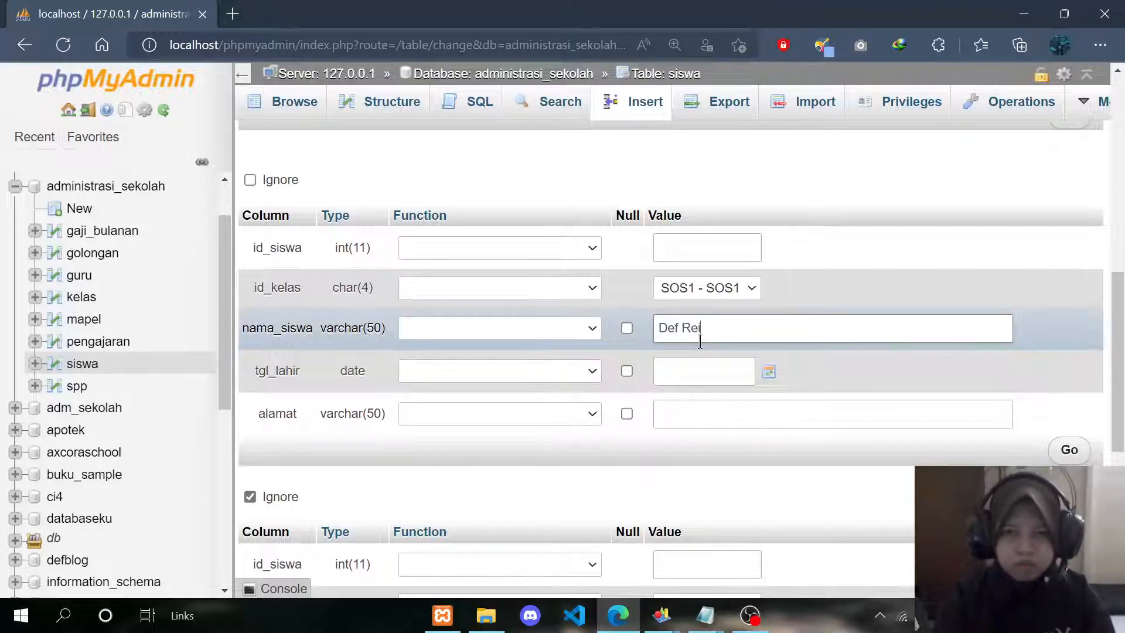
text(n)
Step: Enter the birth date and home address of the SOS1 student in the third record
click(768, 372)
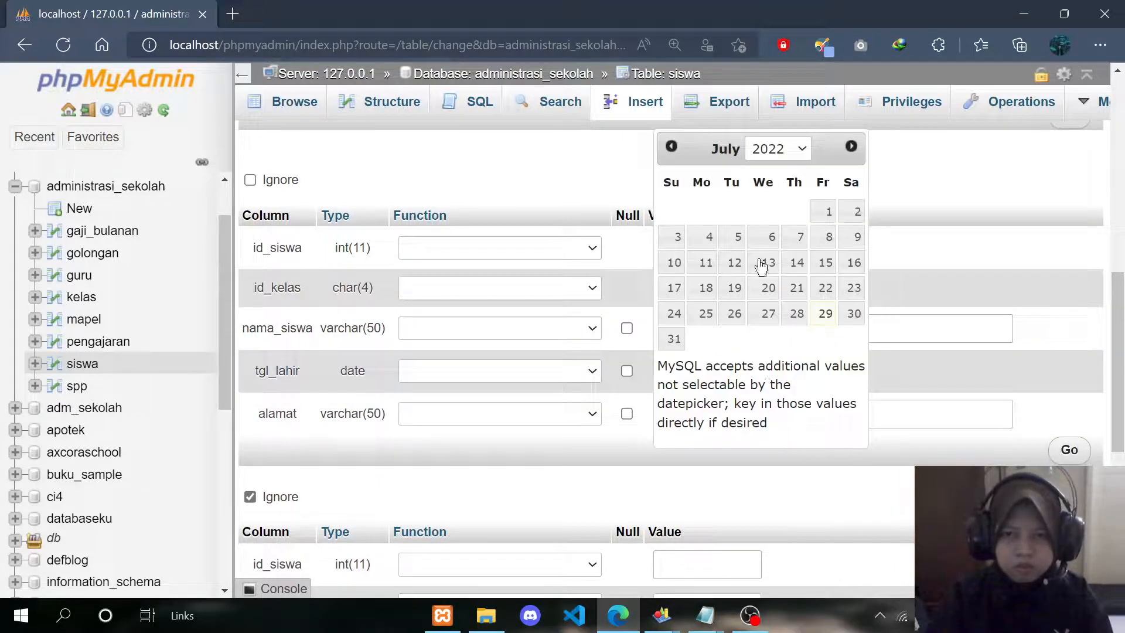
click(828, 211)
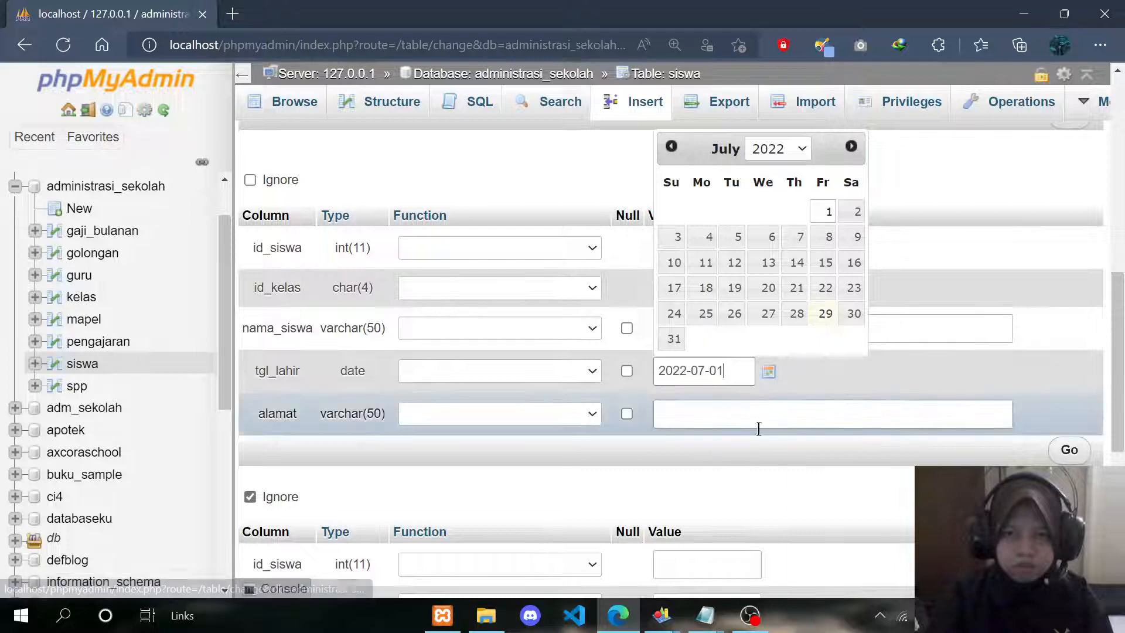
click(710, 416)
text(Jalan 12 Jari No. 12)
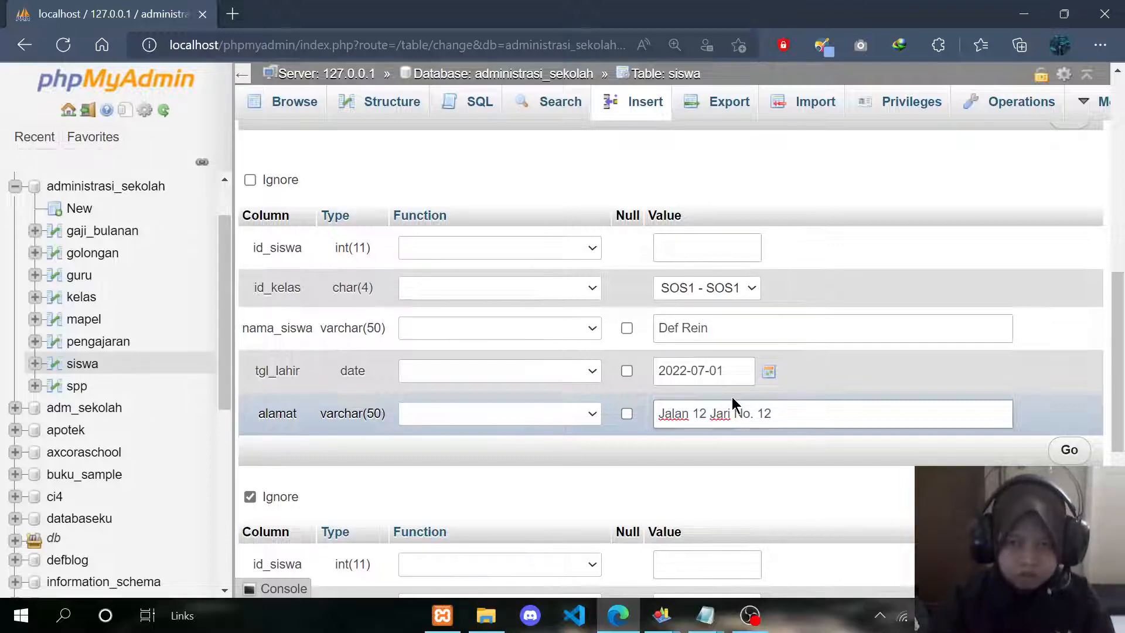
Step: Set id_kelas to IPA1 in the fourth siswa record and enter the student's full name
scroll(732, 396, down, 3)
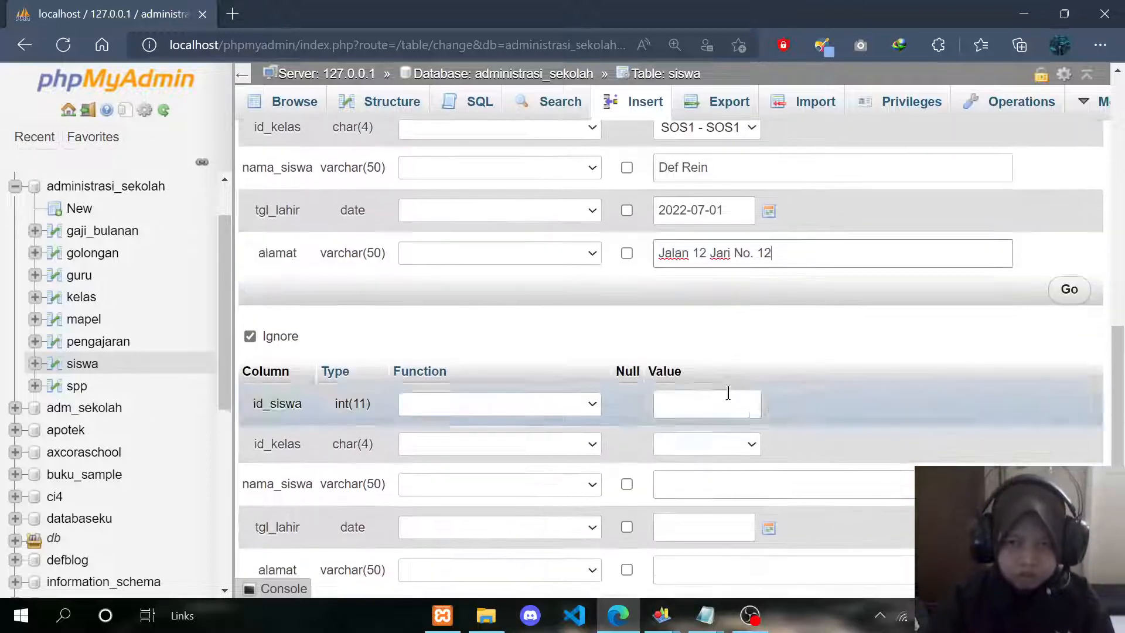
scroll(720, 354, down, 3)
scroll(720, 354, up, 2)
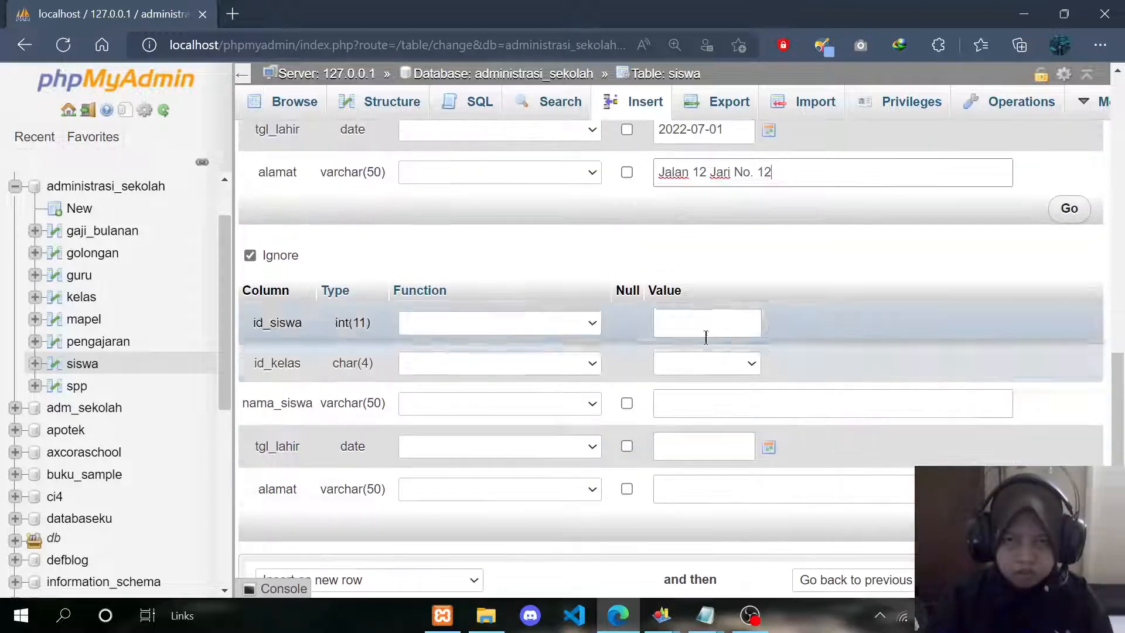
click(700, 363)
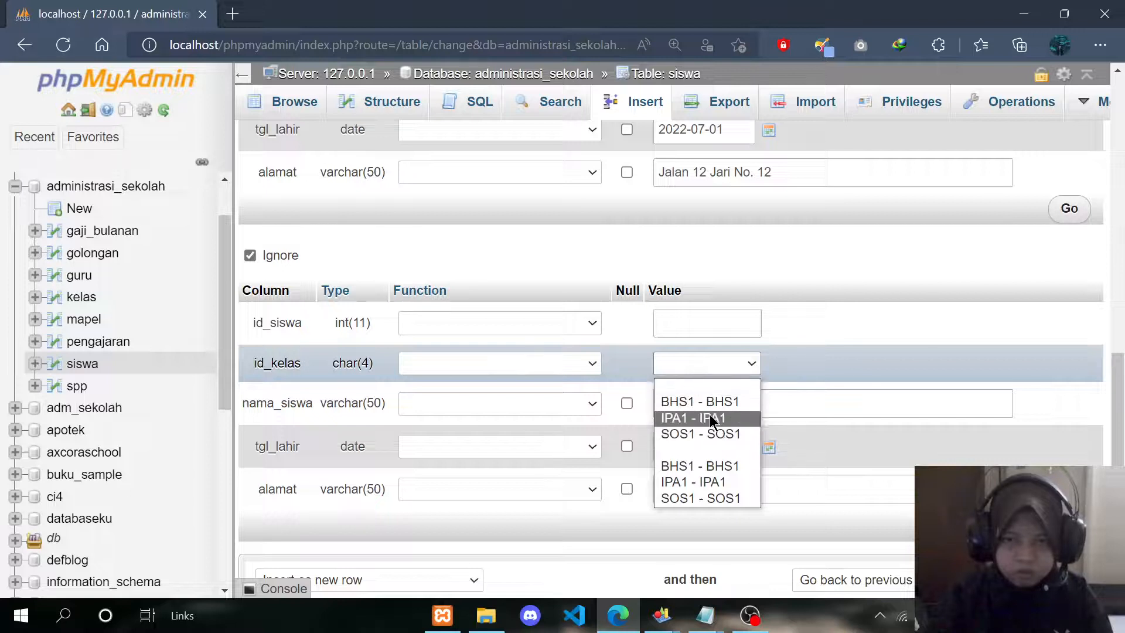
click(716, 417)
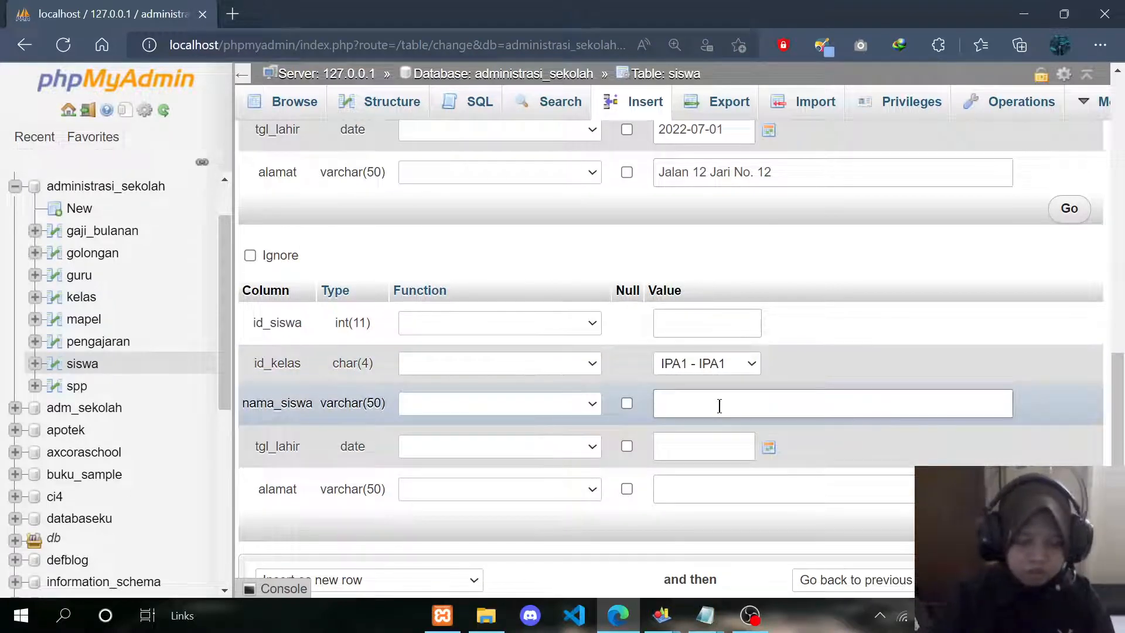
text(Re)
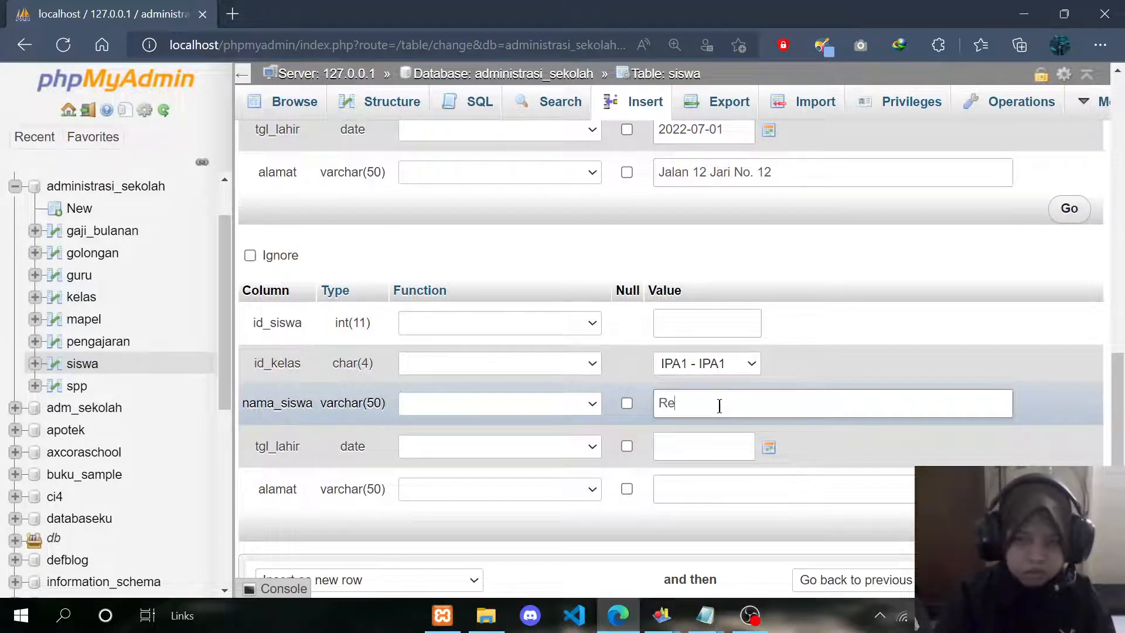
text(ynara Gina)
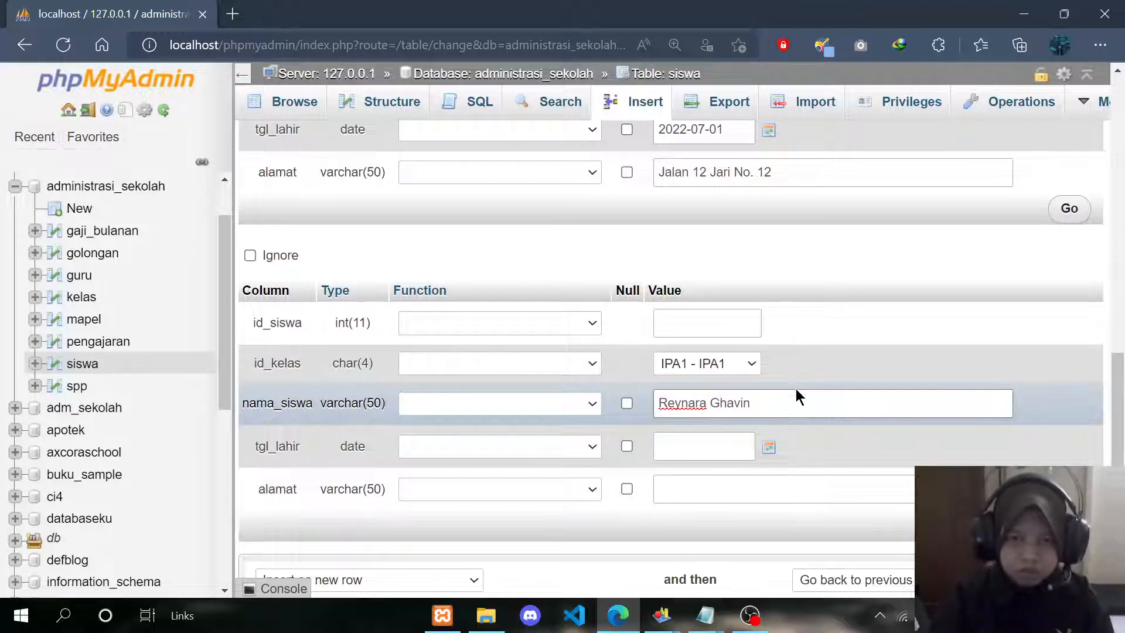
Step: Enter the birth date and home address of the student in the fourth siswa record
click(768, 447)
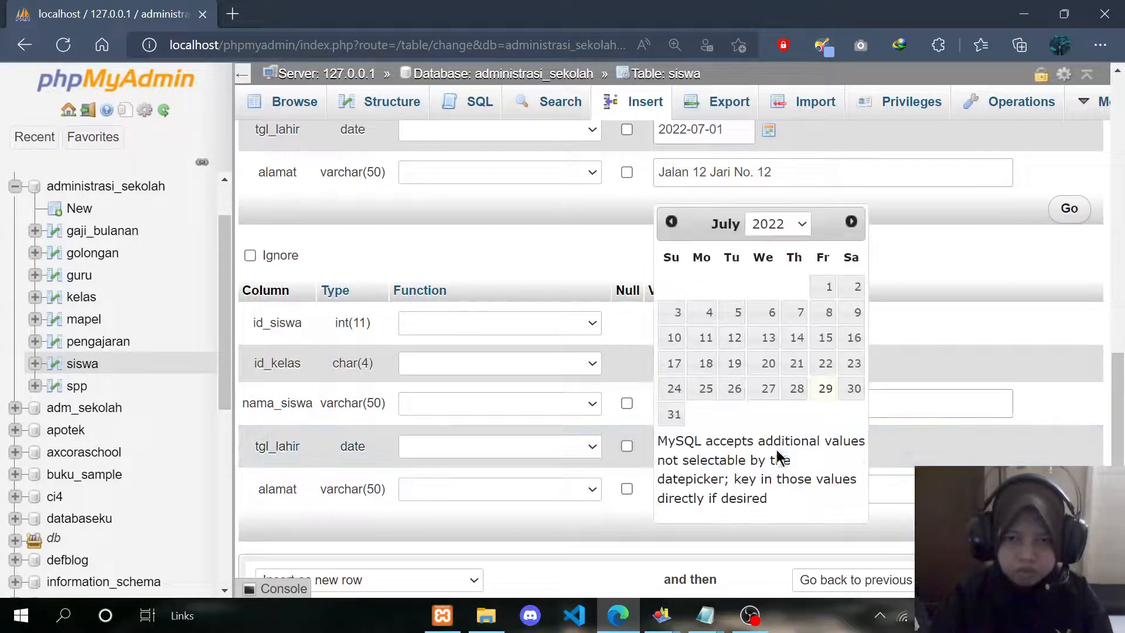
click(675, 318)
click(1093, 422)
scroll(859, 433, down, 2)
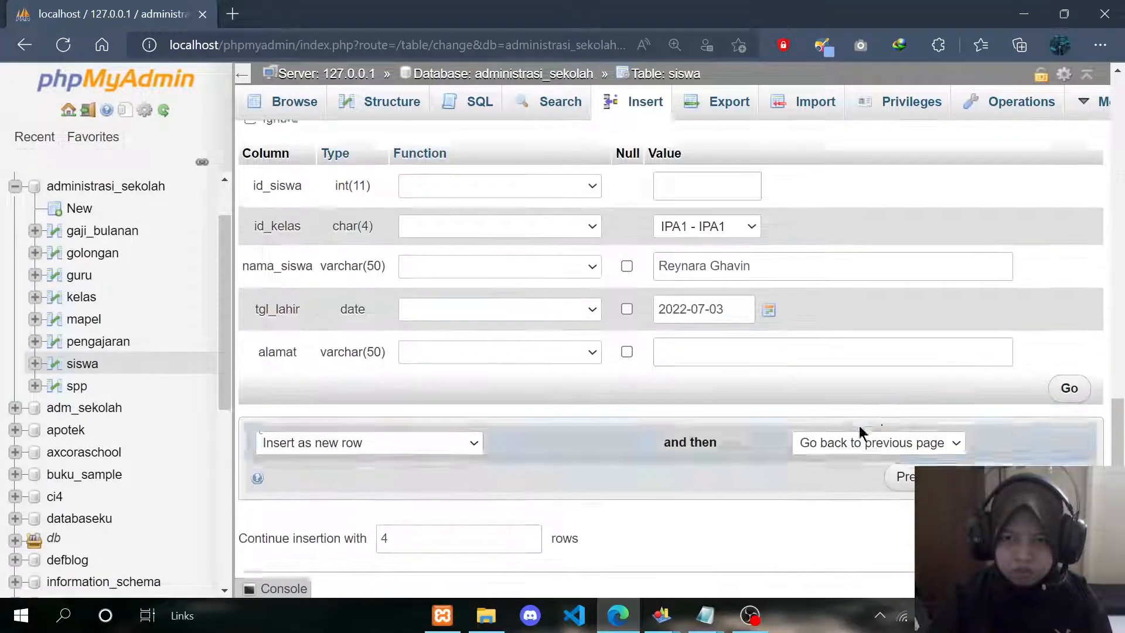
click(739, 345)
text(Jalan Maju Terus No. 1)
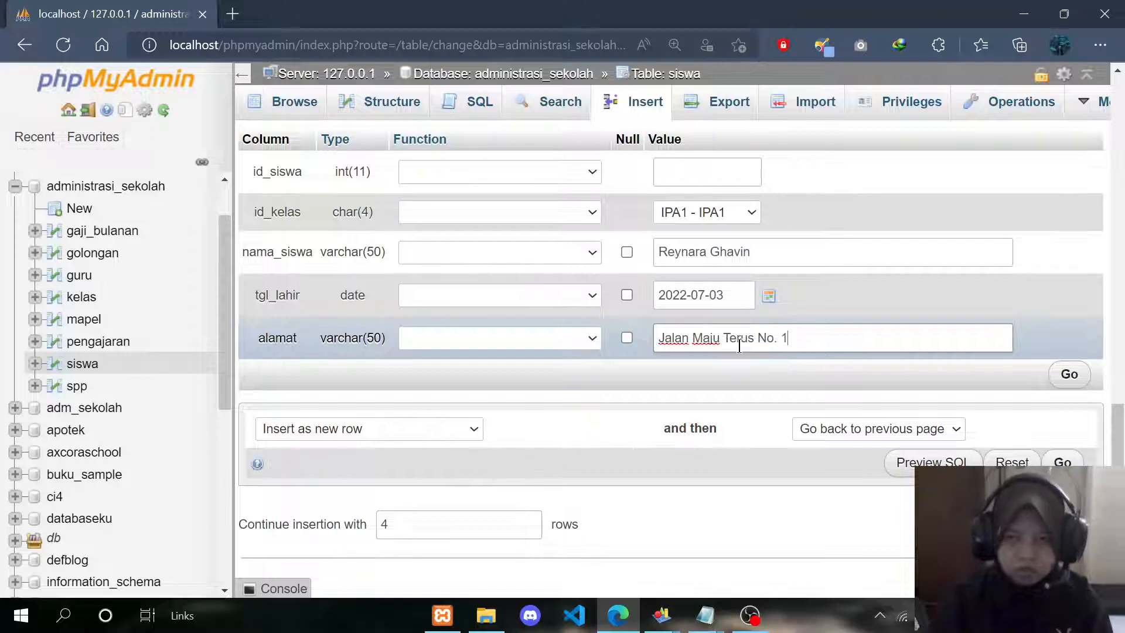
Step: Insert the four filled-in student records into siswa and dismiss the browser's offer to save the information
scroll(783, 337, up, 3)
scroll(783, 339, down, 3)
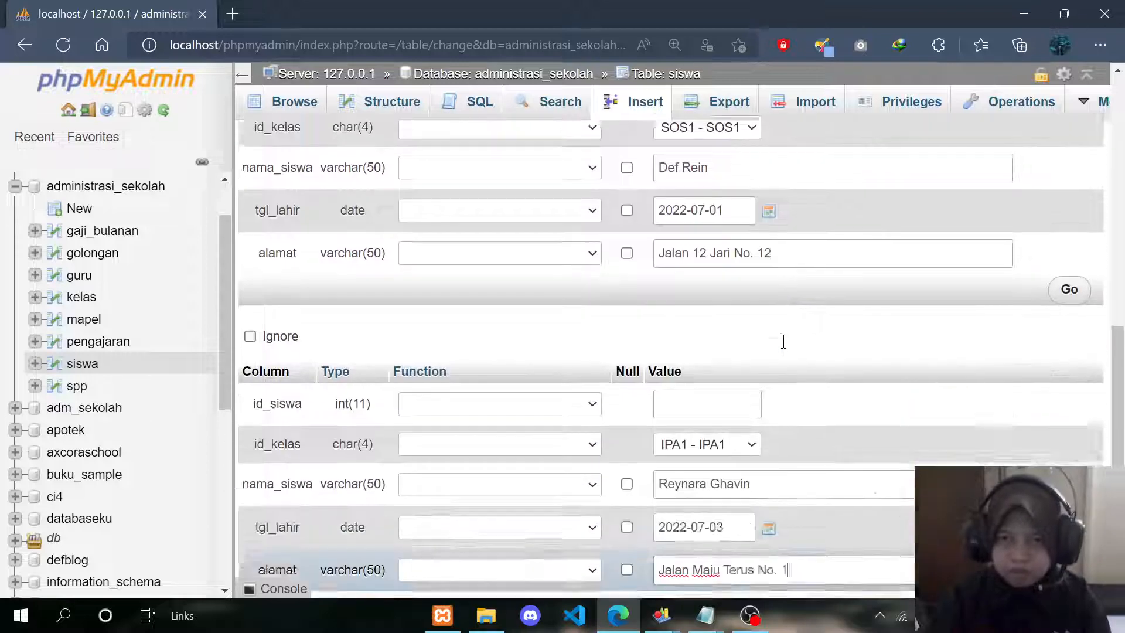
key(BackSpace)
text(1)
key(Return)
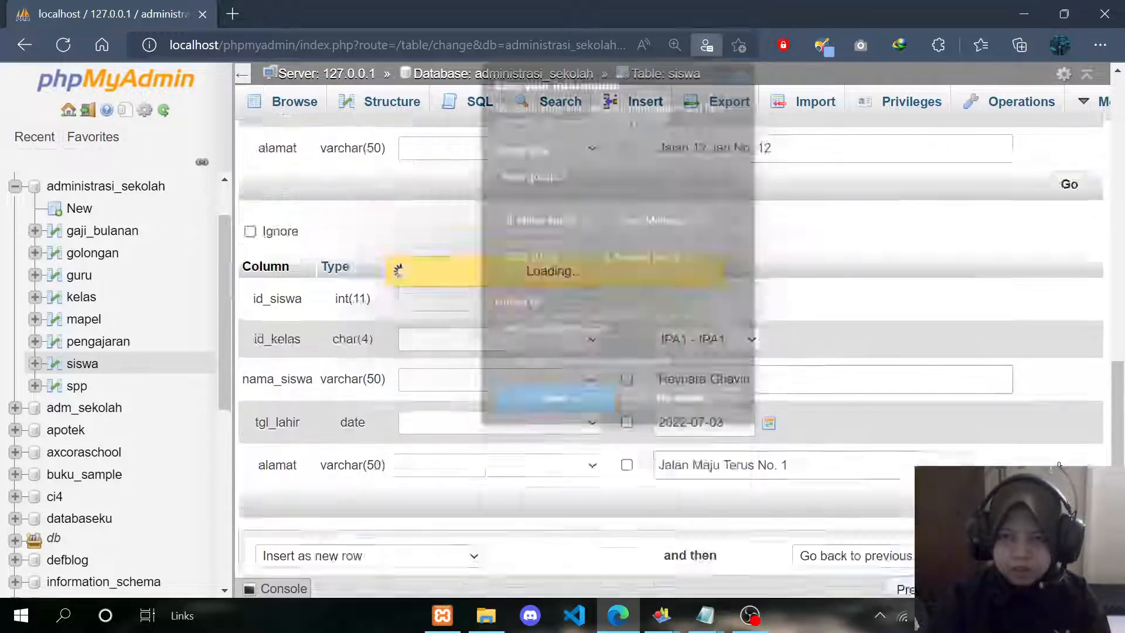
click(744, 70)
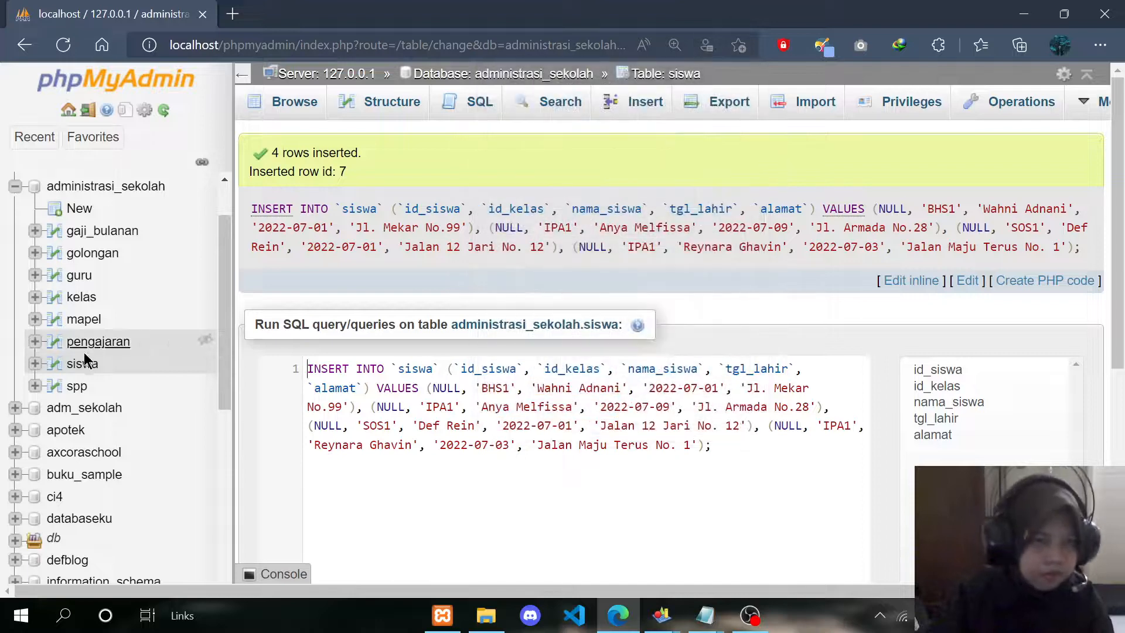
Step: Check the rows of the siswa table and compare them with the jumlah_siswa values in kelas
click(82, 363)
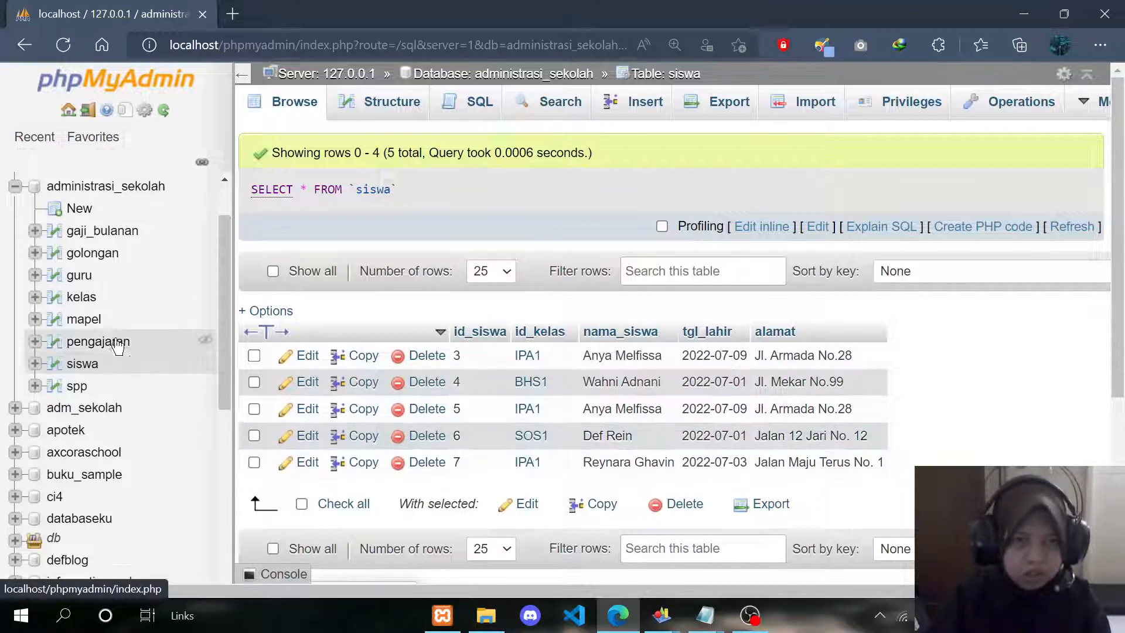
click(82, 298)
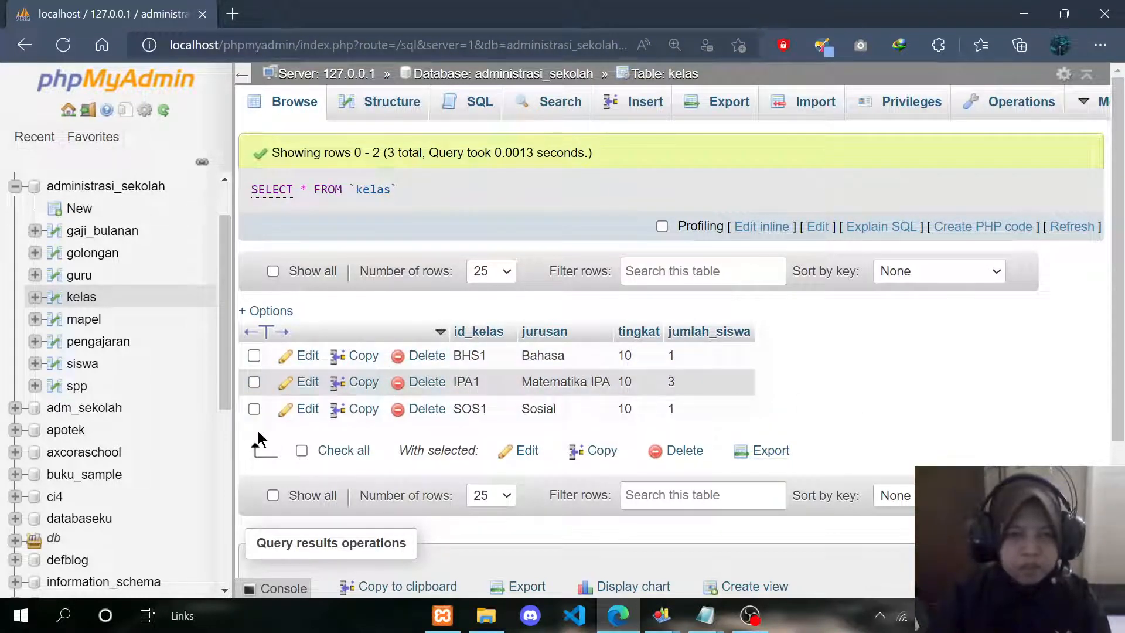
Step: Change id_kelas to BHS1 for the siswa record with id_siswa 3, and check the jumlah_siswa values in kelas
click(75, 367)
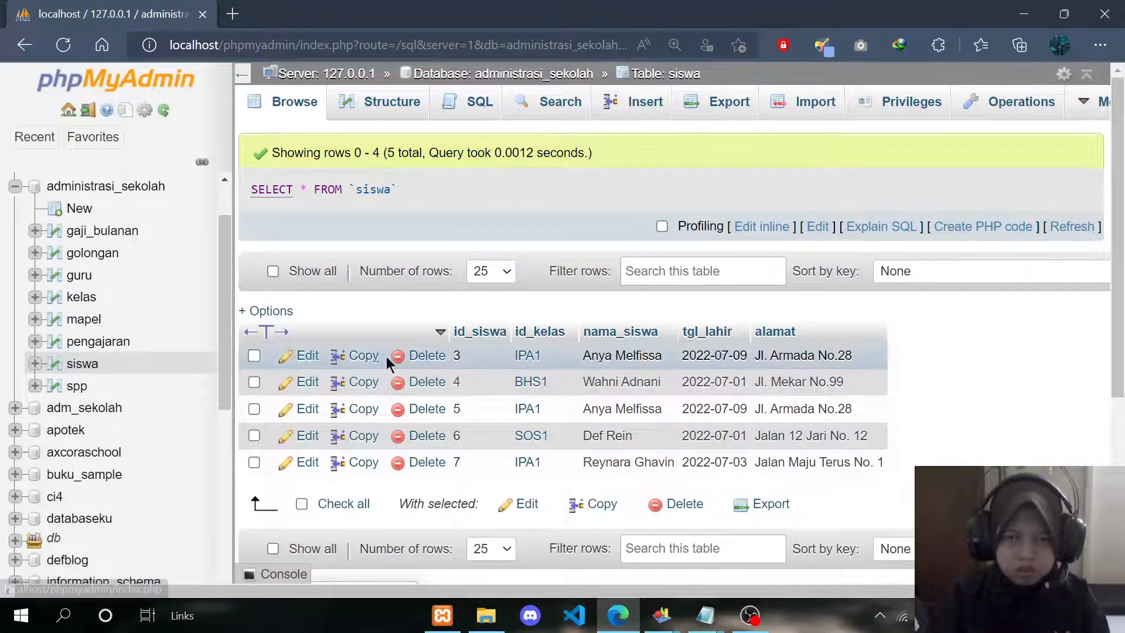
click(305, 356)
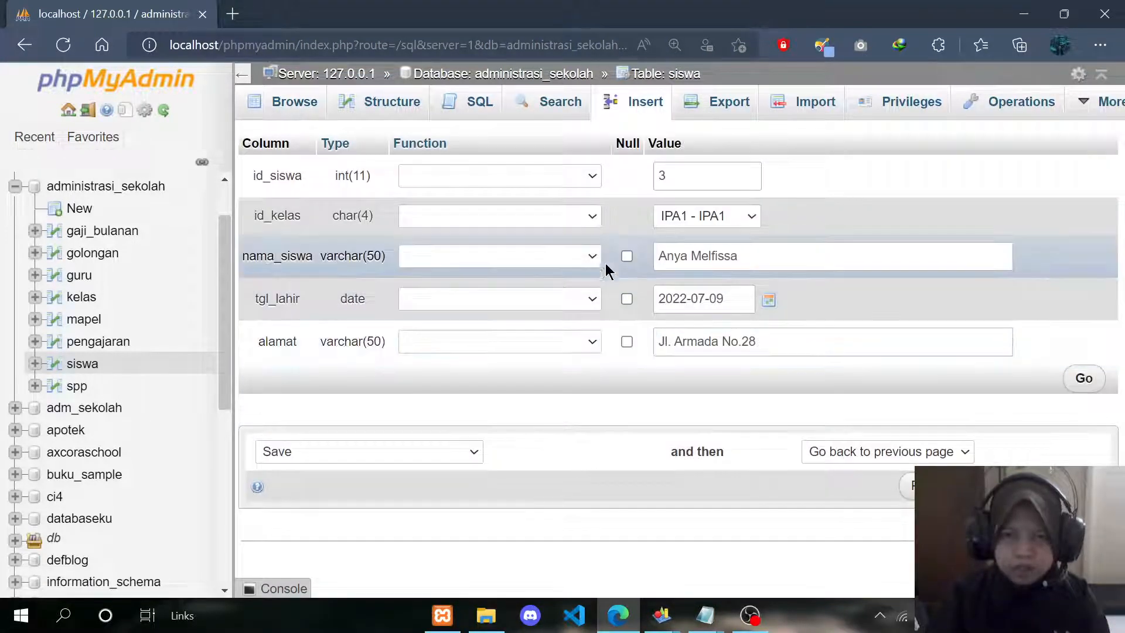
click(689, 216)
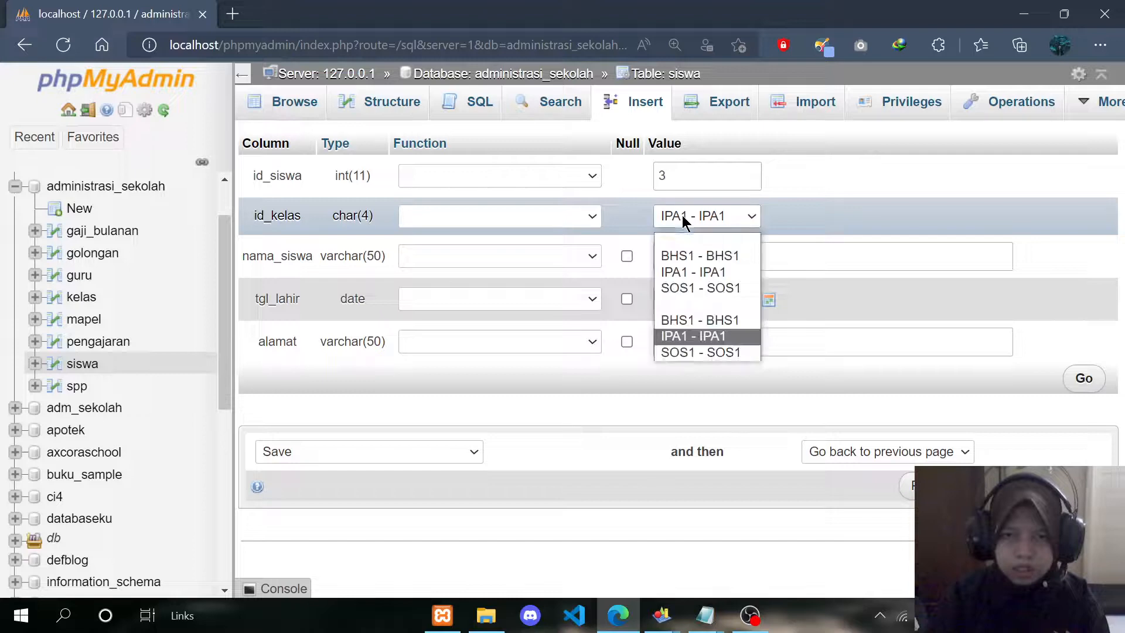
click(687, 253)
click(1084, 379)
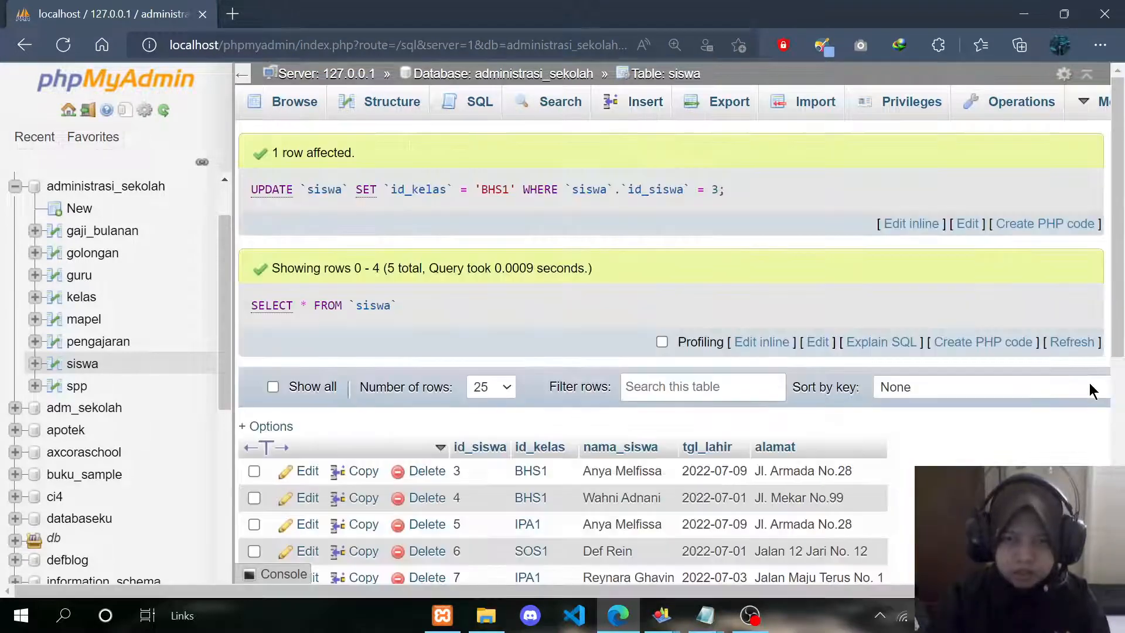
scroll(753, 385, down, 2)
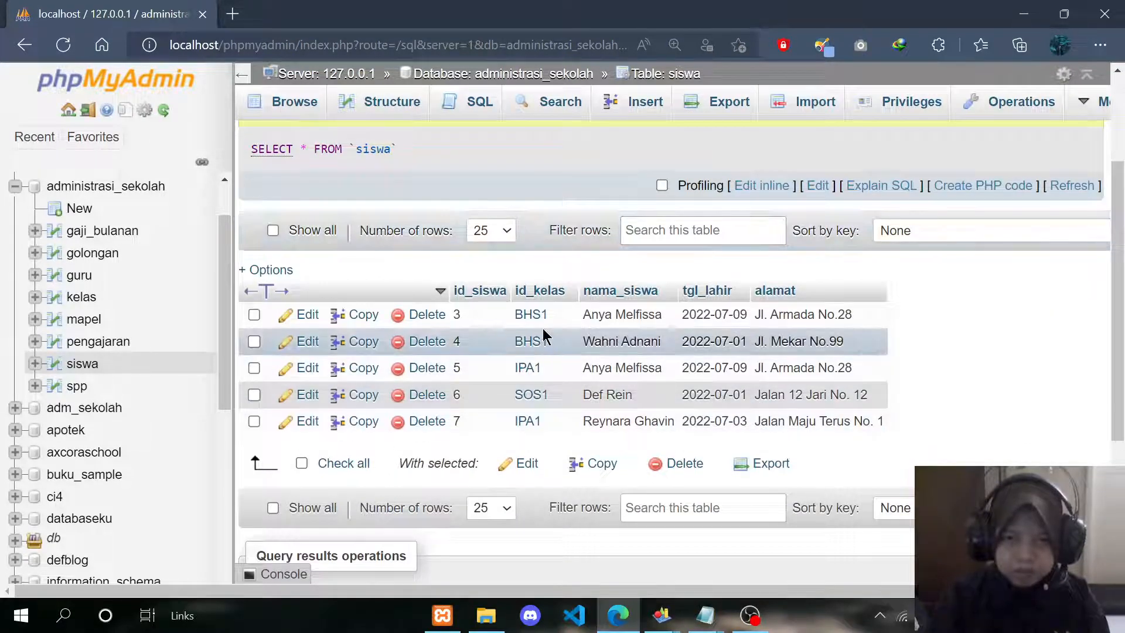
scroll(551, 410, up, 1)
scroll(540, 432, down, 1)
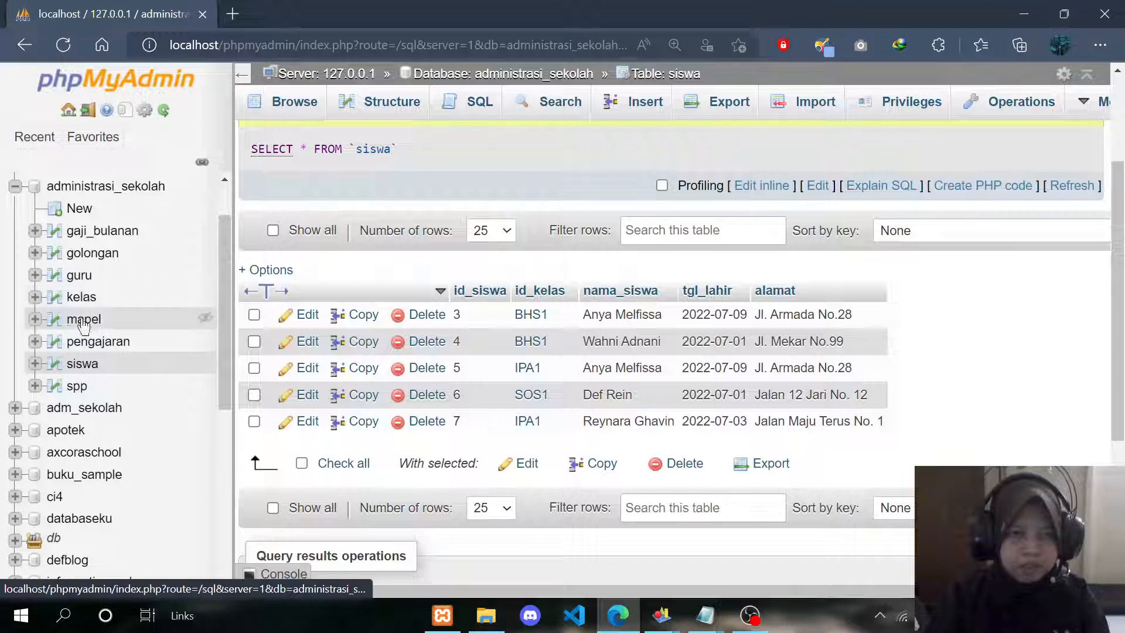
click(77, 298)
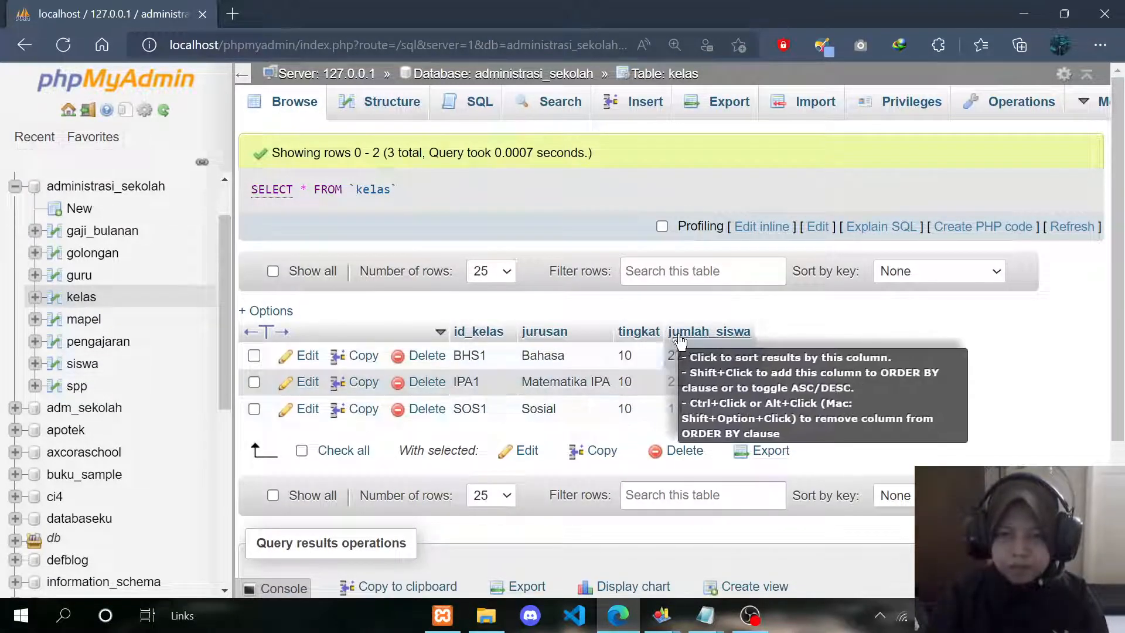
Step: Change id_kelas to IPA1 for the siswa record with id_siswa 6 and save the update
click(79, 364)
scroll(543, 416, down, 1)
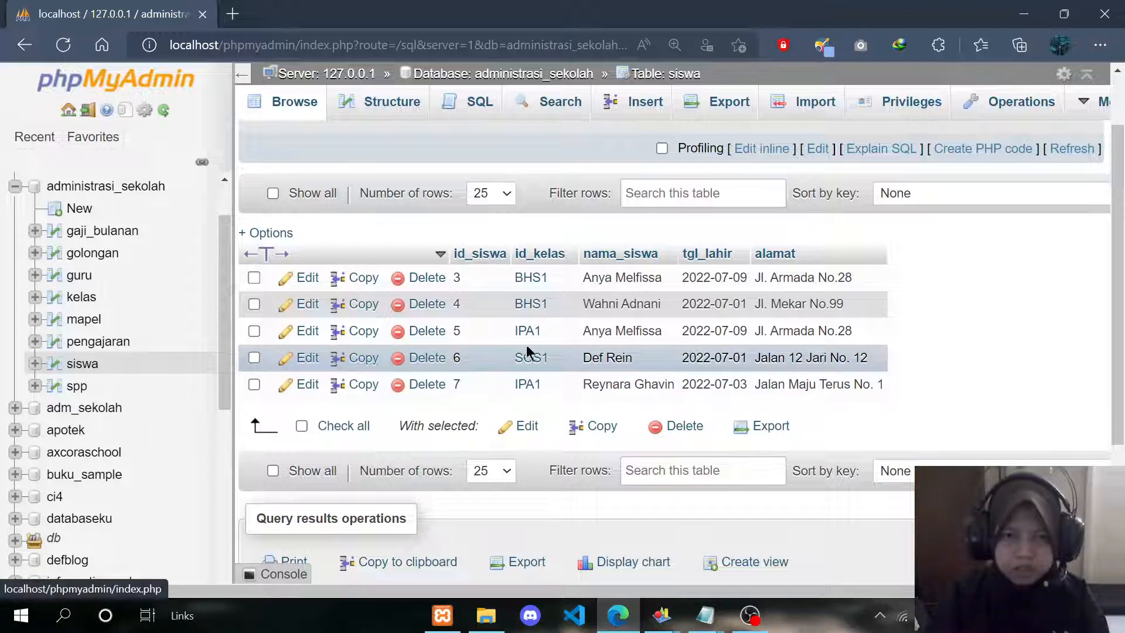
click(307, 358)
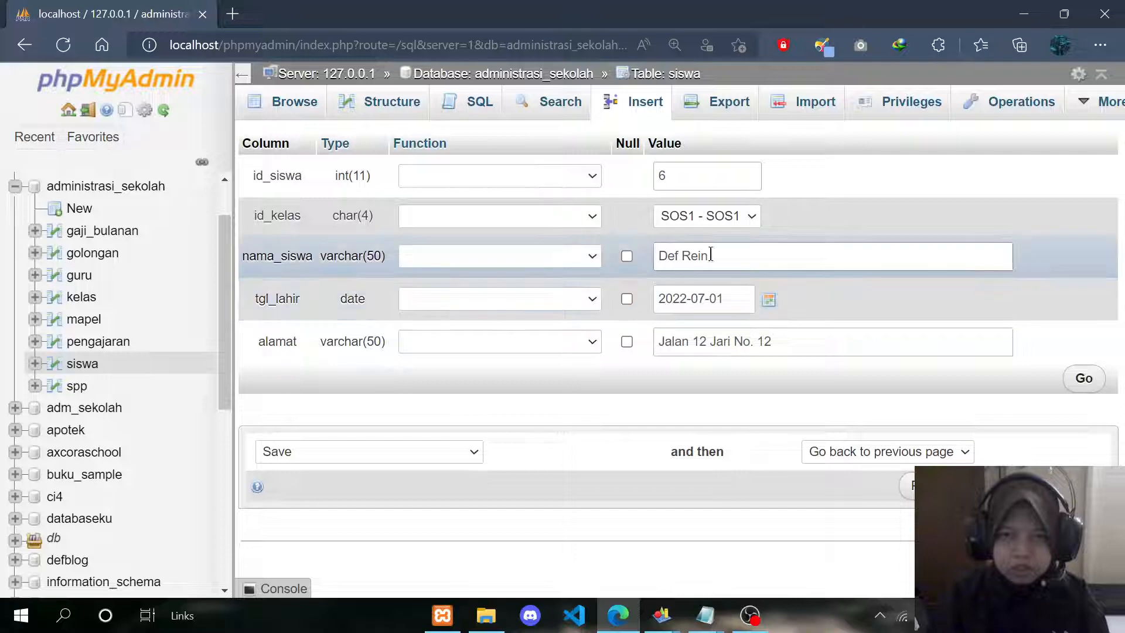
click(728, 218)
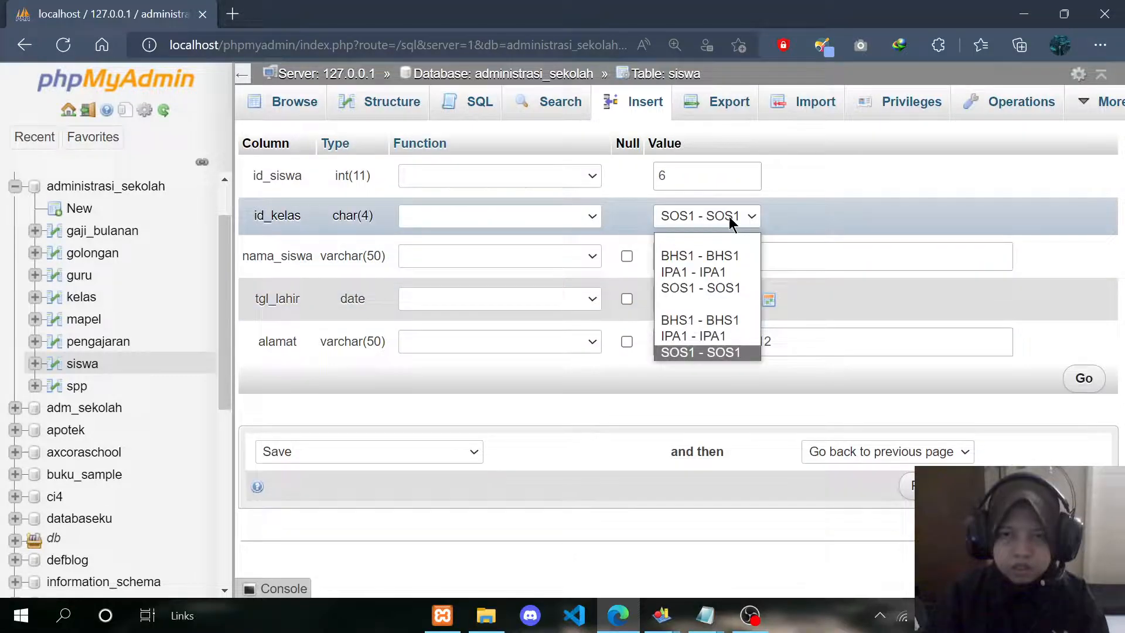
click(714, 273)
click(1083, 379)
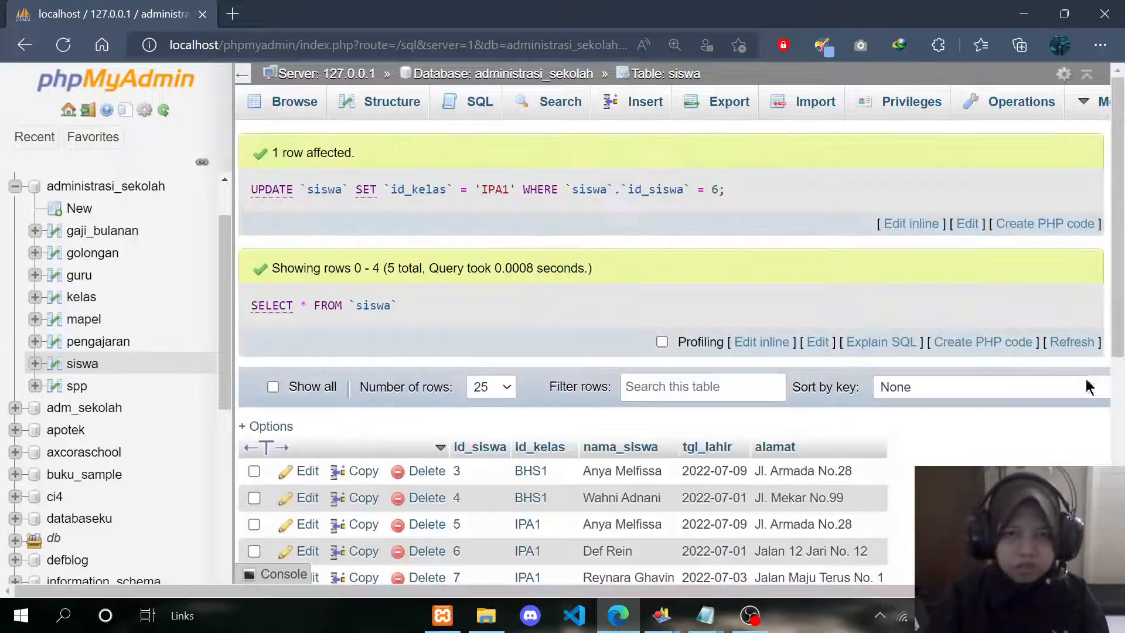
Step: Examine the jumlah_siswa value of each class in the kelas table after the latest student update
click(76, 297)
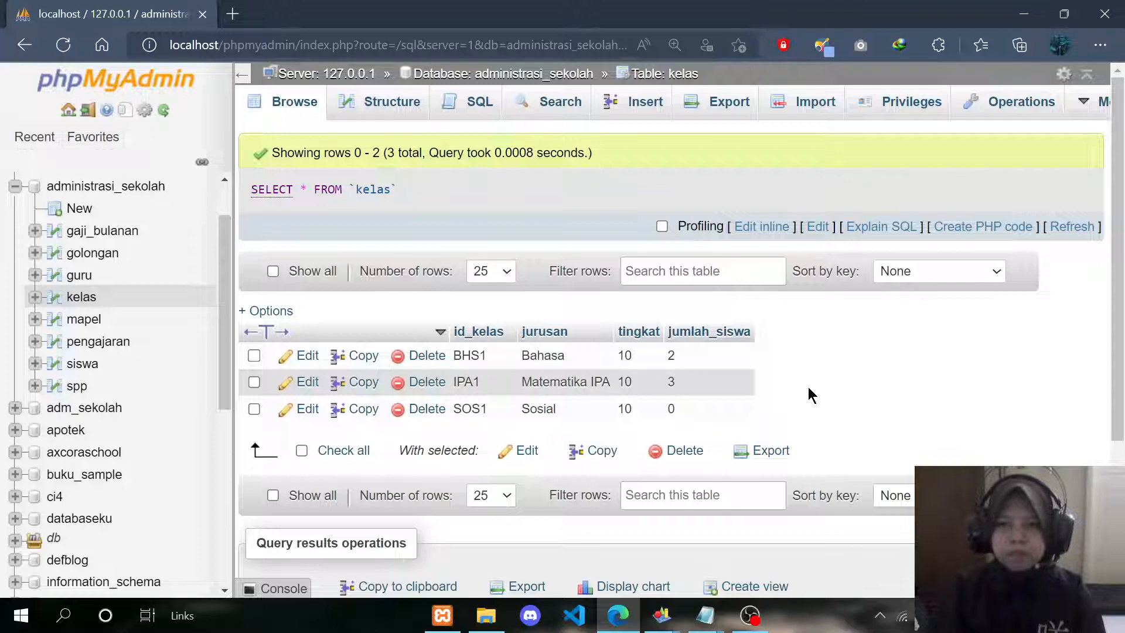
scroll(807, 387, down, 1)
scroll(807, 387, up, 1)
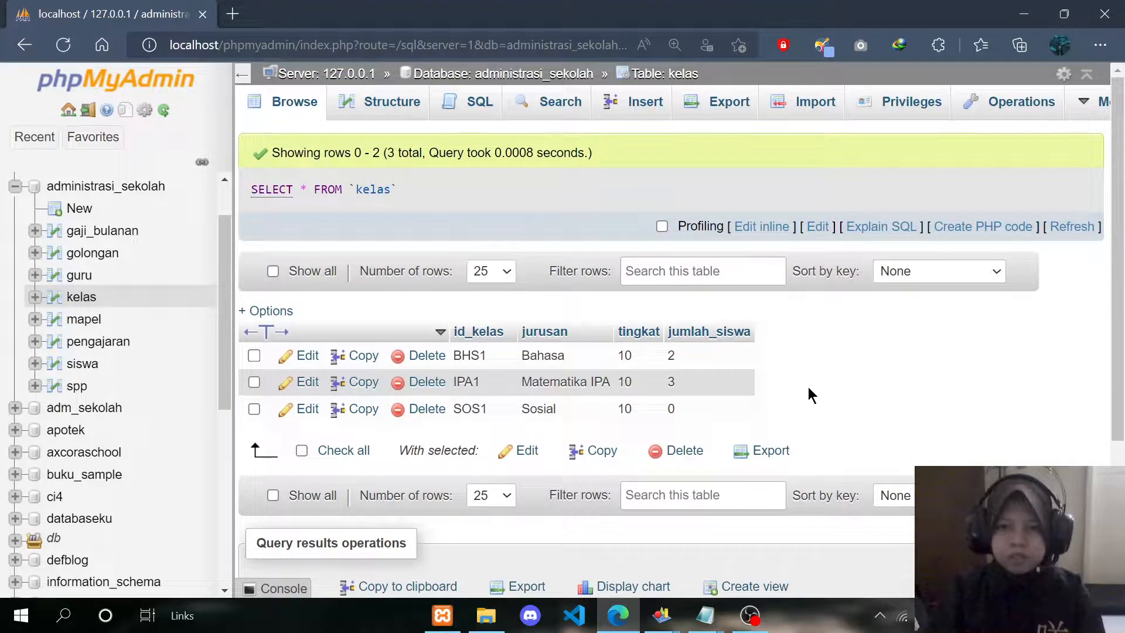
scroll(808, 388, down, 1)
scroll(809, 388, up, 1)
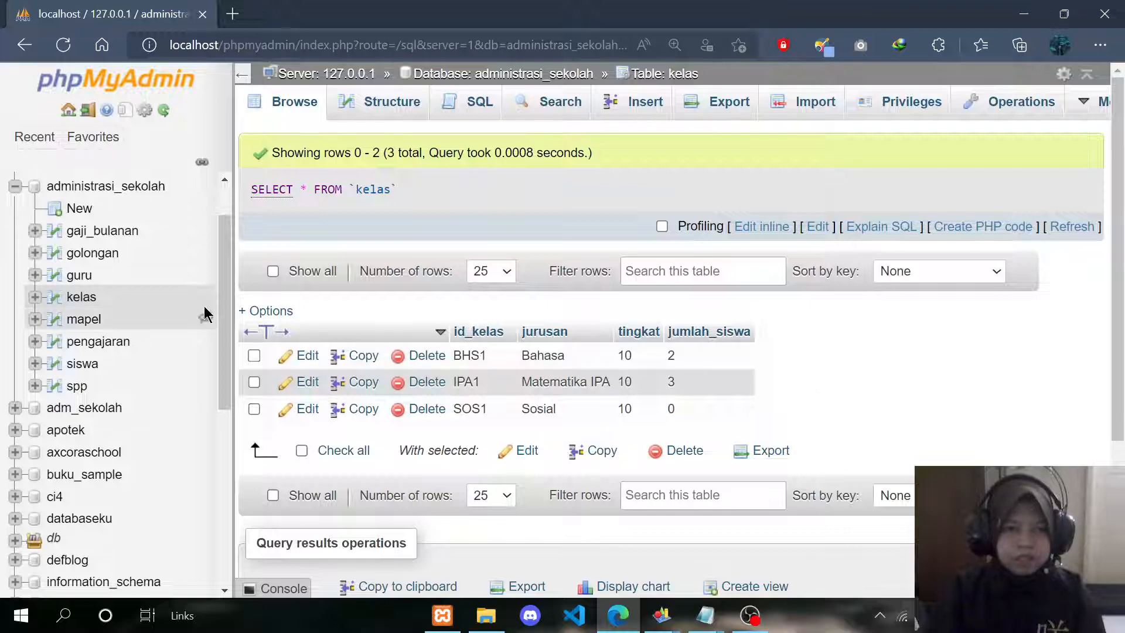
scroll(222, 352, down, 1)
scroll(223, 352, up, 2)
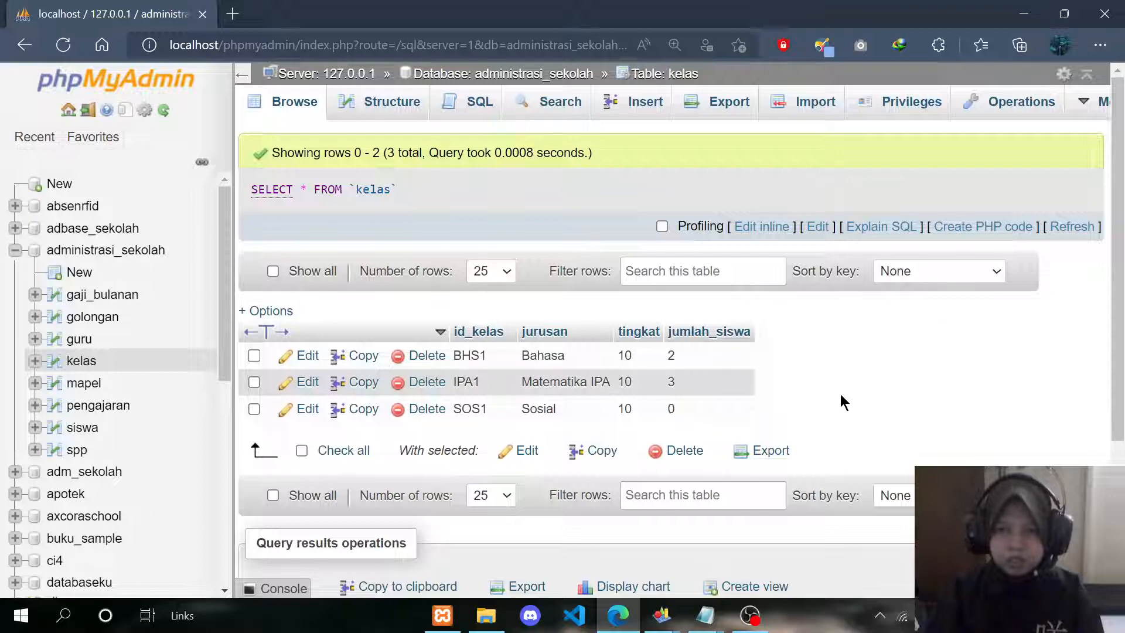
scroll(586, 398, down, 1)
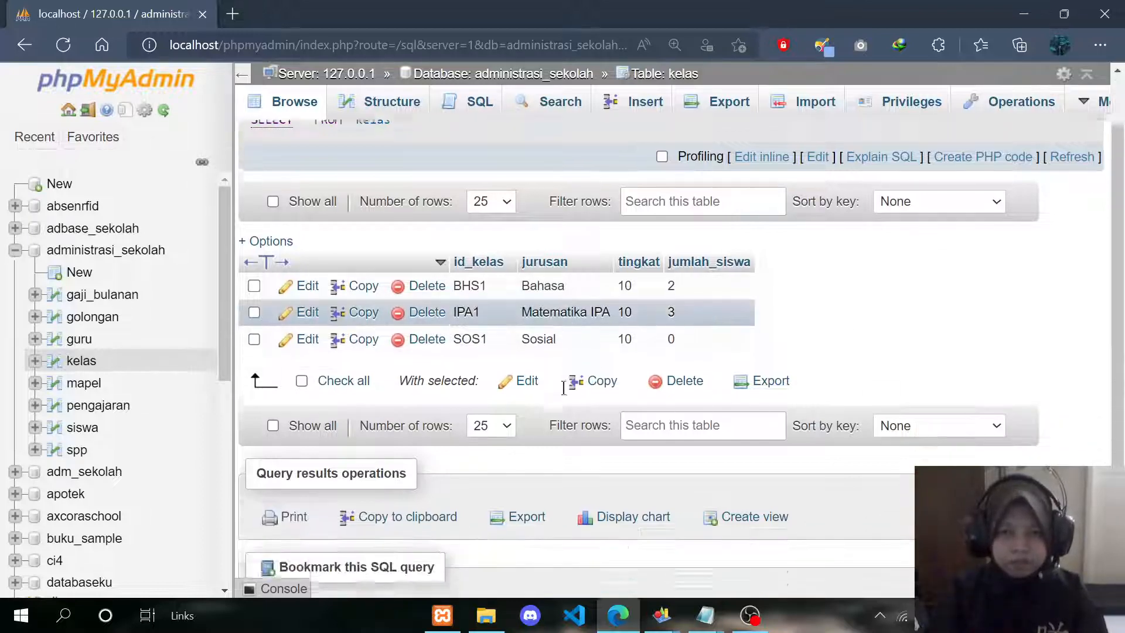
scroll(563, 388, up, 1)
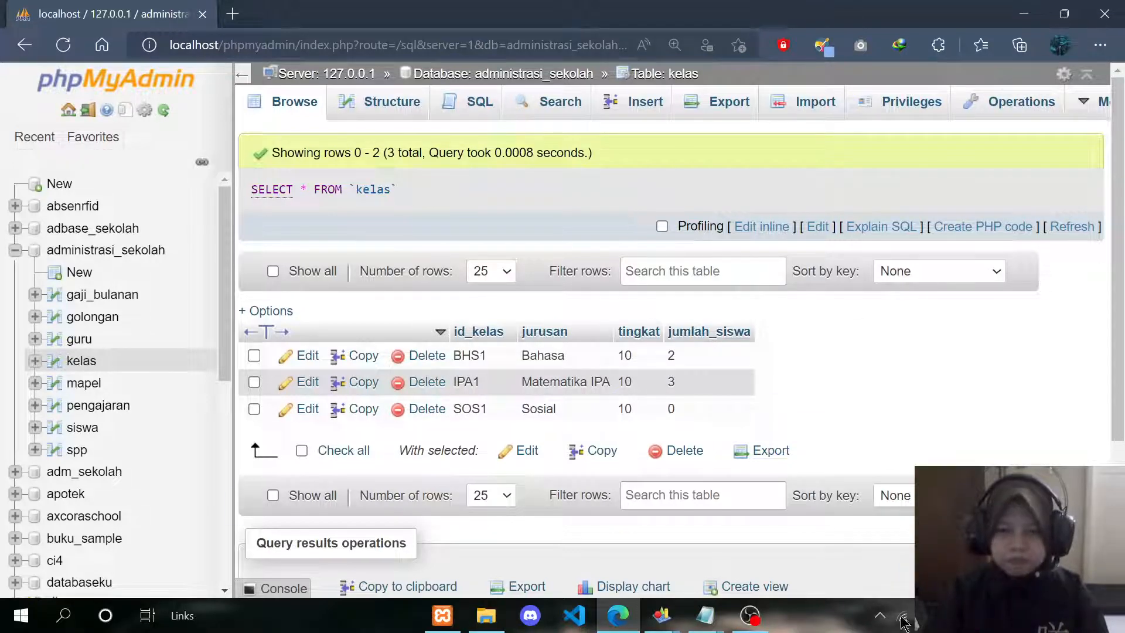
click(750, 615)
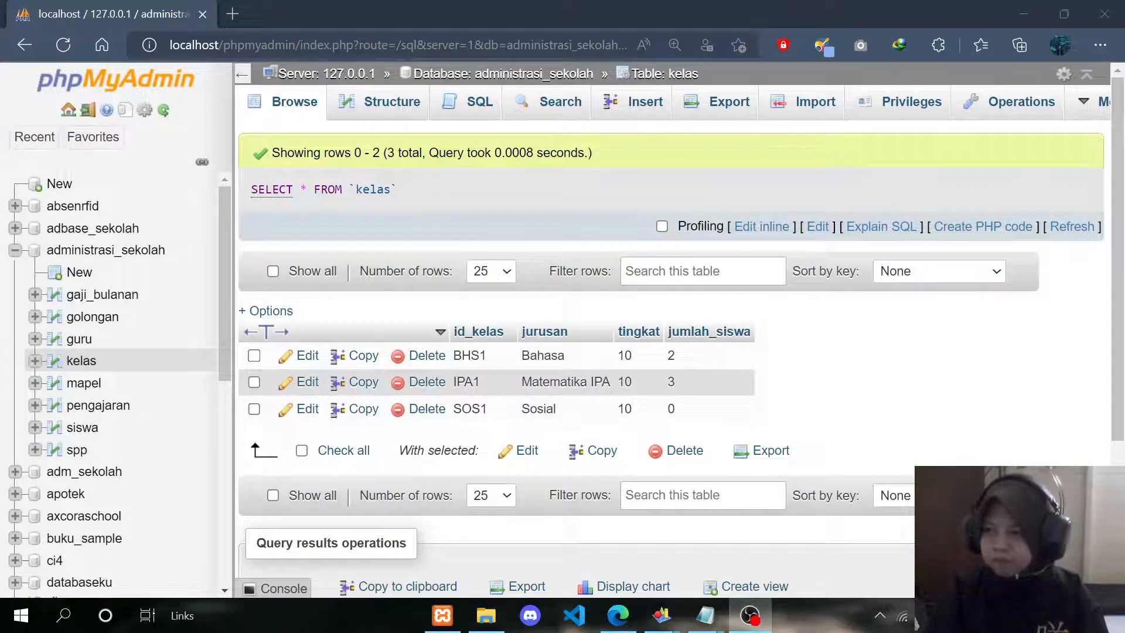